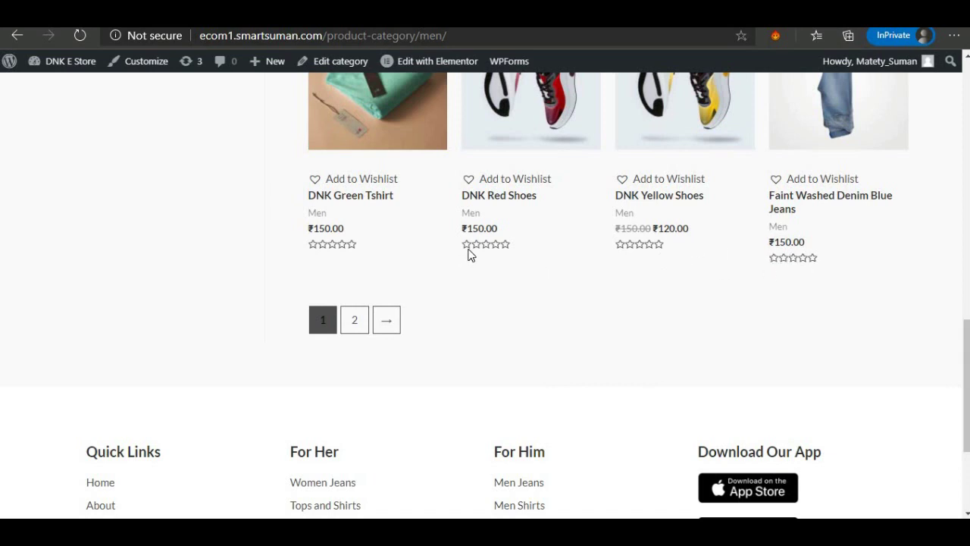
From Our Best Sellers on the Men category page, open the Men Premium Shirt product.
{"action": "scroll", "coordinate": [648, 221], "scroll_direction": "up", "scroll_amount": 2}
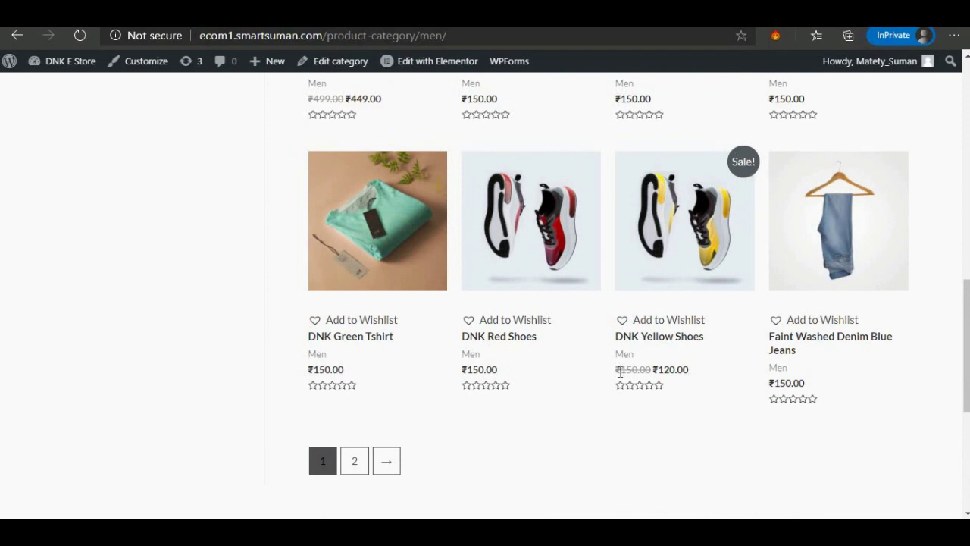
{"action": "left_click", "coordinate": [661, 371]}
{"action": "scroll", "coordinate": [654, 297], "scroll_direction": "up", "scroll_amount": 10}
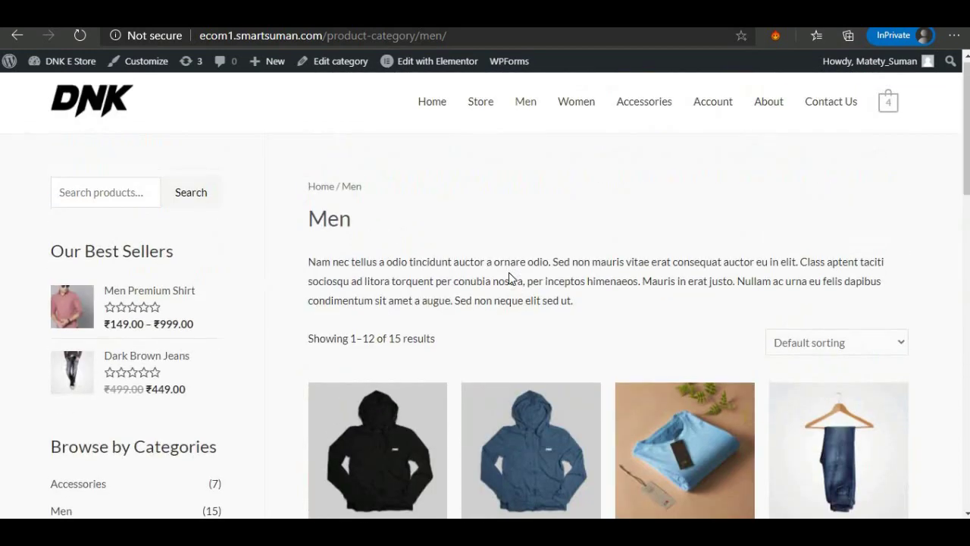
{"action": "left_click", "coordinate": [67, 305]}
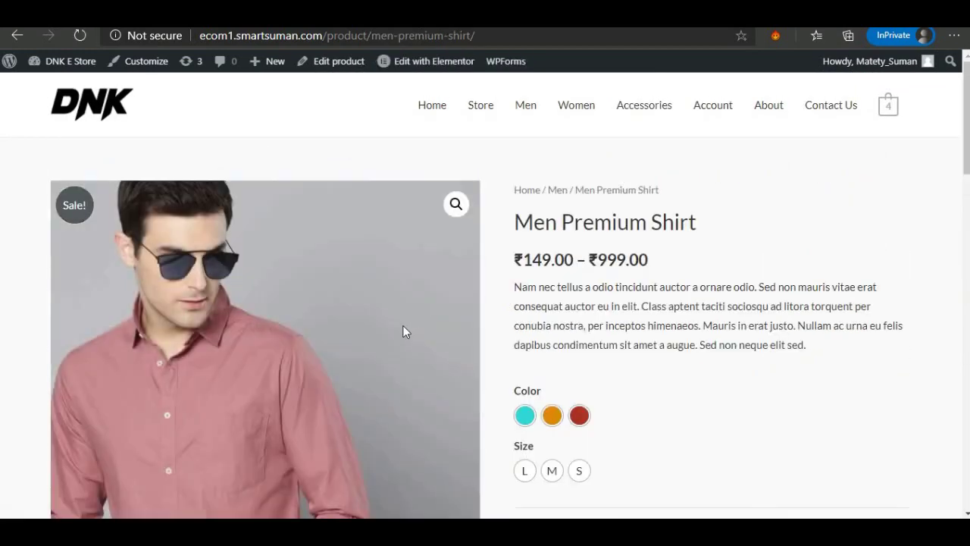
Show the pink shirt photo from the second gallery thumbnail, then return to the Color options.
{"action": "scroll", "coordinate": [405, 331], "scroll_direction": "down", "scroll_amount": 1}
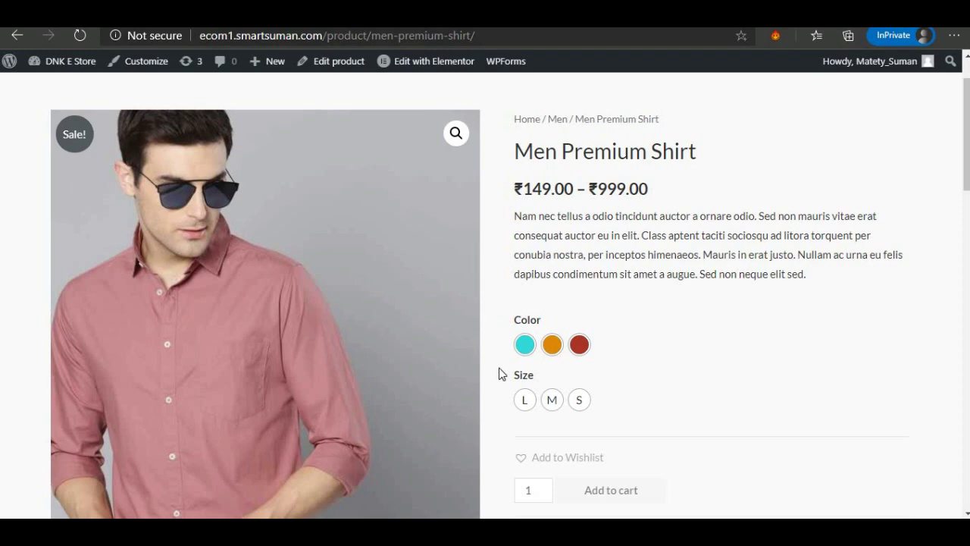
{"action": "scroll", "coordinate": [526, 356], "scroll_direction": "down", "scroll_amount": 5}
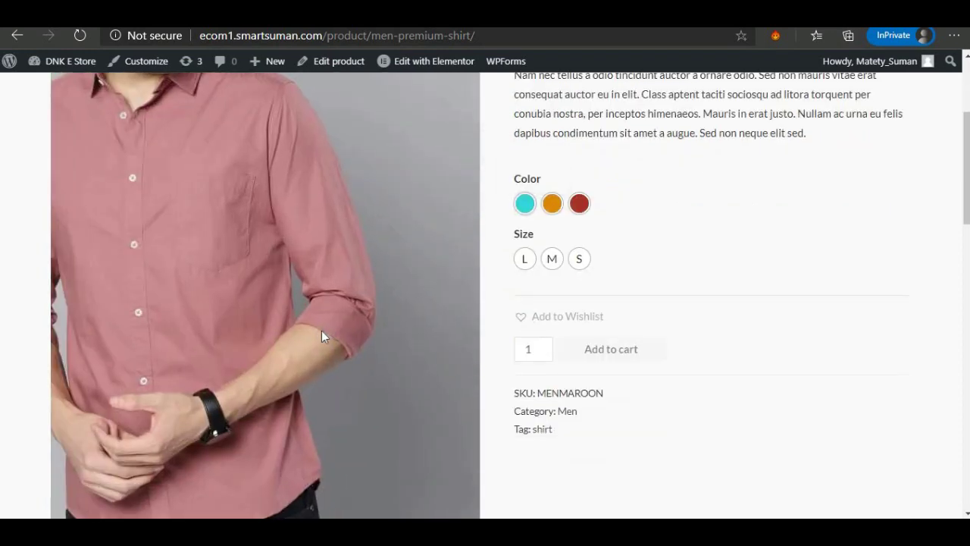
{"action": "left_click", "coordinate": [216, 386]}
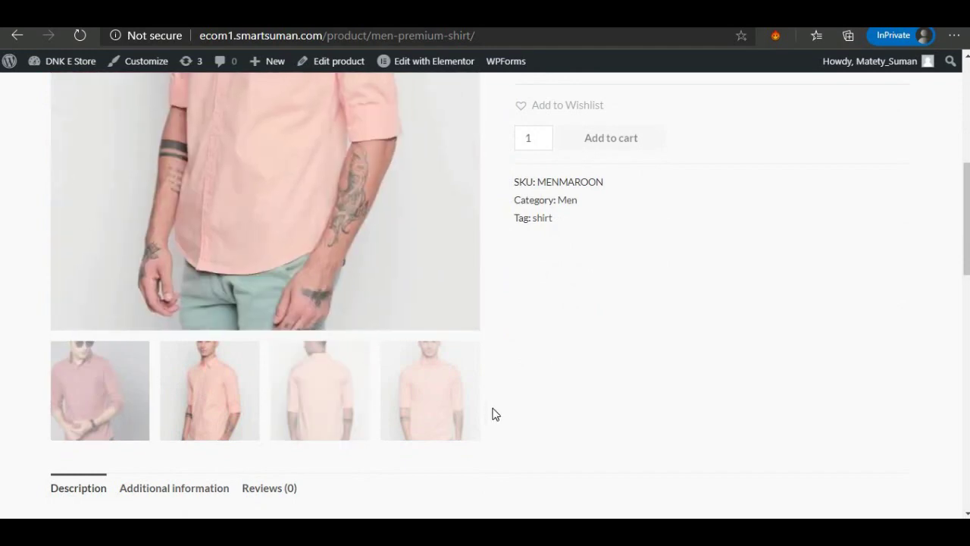
{"action": "scroll", "coordinate": [488, 411], "scroll_direction": "up", "scroll_amount": 2}
{"action": "scroll", "coordinate": [474, 341], "scroll_direction": "up", "scroll_amount": 1}
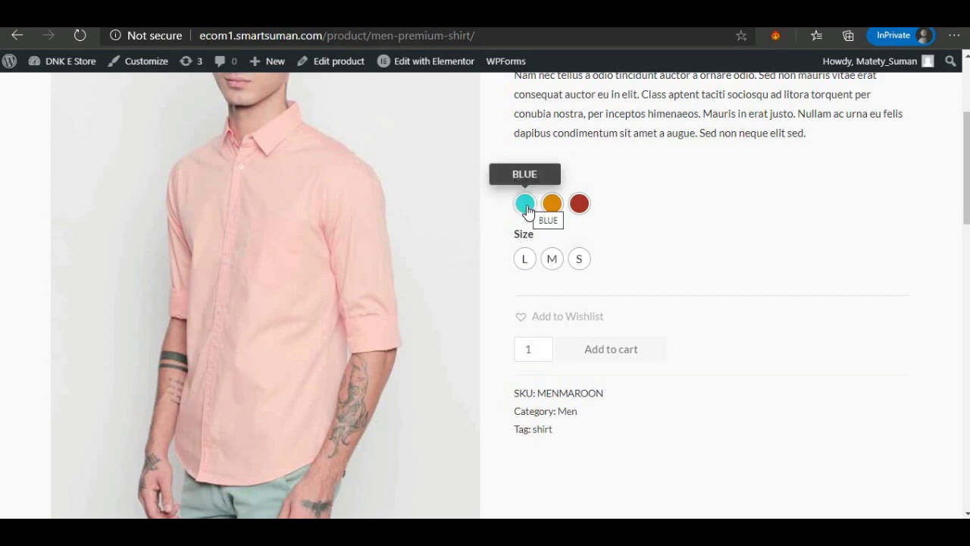
Choose Blue in size L and check the ₹499.00 price and 60 in stock.
{"action": "left_click", "coordinate": [525, 205]}
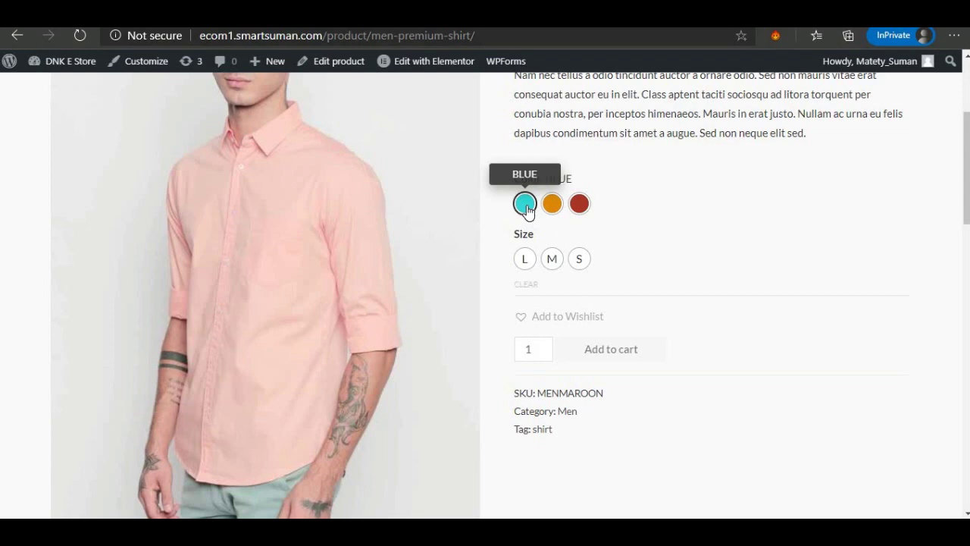
{"action": "left_click", "coordinate": [526, 260]}
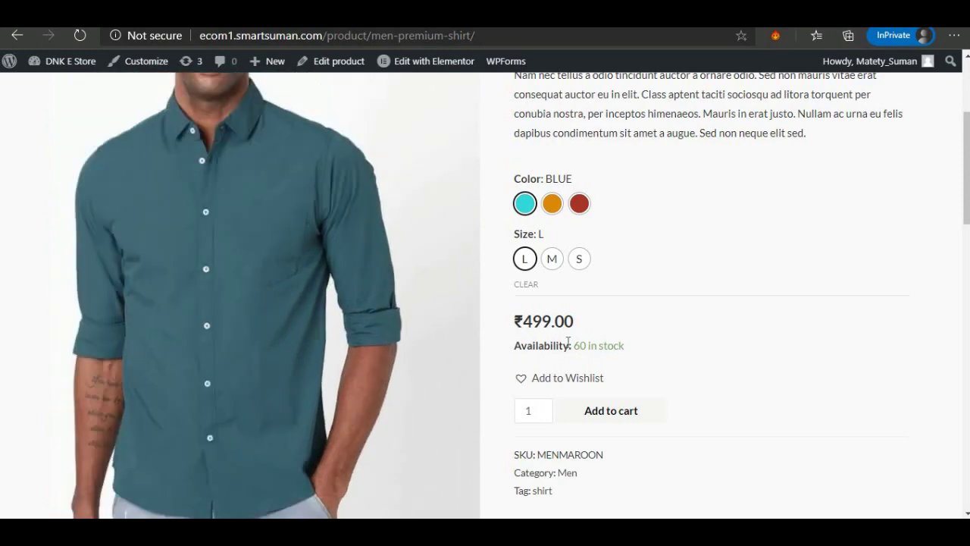
{"action": "left_click_drag", "start_coordinate": [520, 321], "coordinate": [559, 321]}
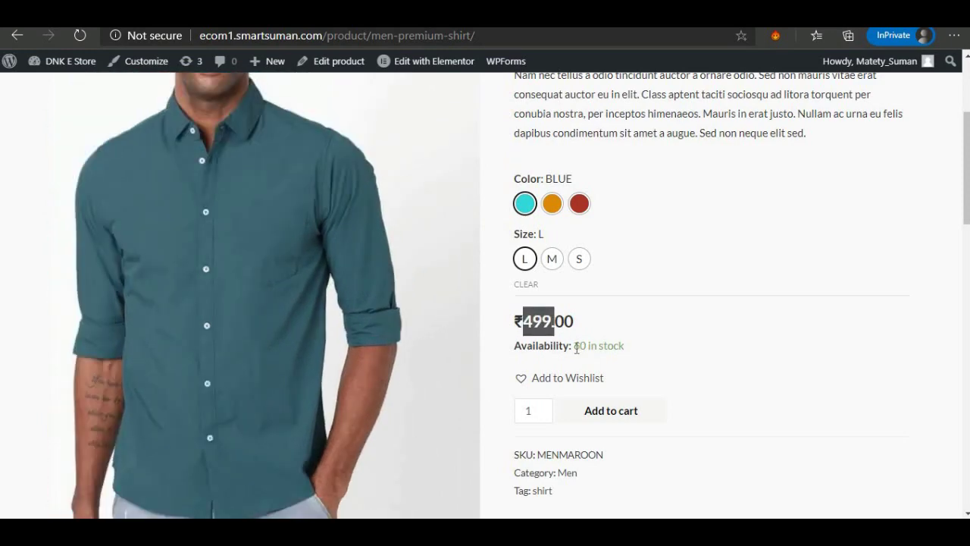
{"action": "double_click", "coordinate": [579, 346]}
{"action": "left_click_drag", "start_coordinate": [609, 347], "coordinate": [611, 334]}
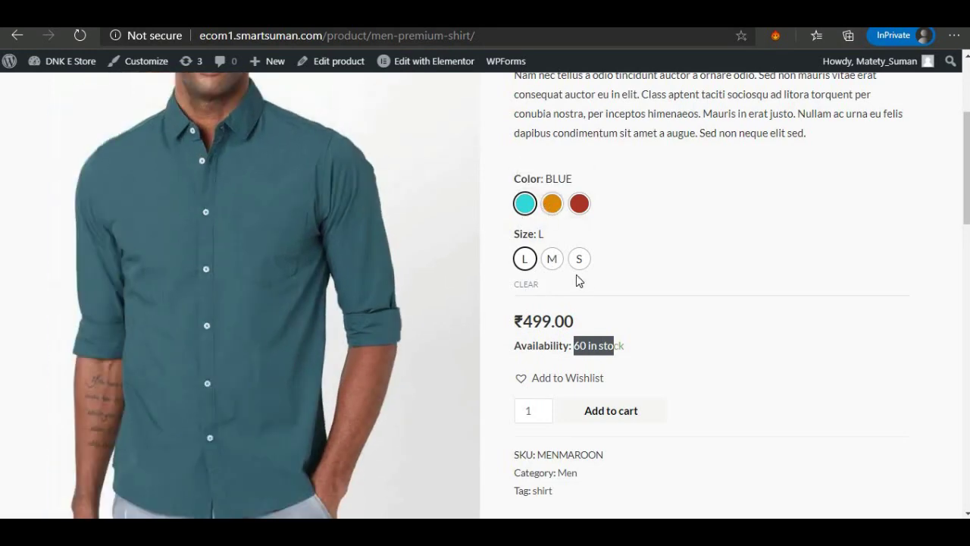
Switch the shirt to Brown, checking its stock, SKU MENMAROON and second gallery photo.
{"action": "left_click", "coordinate": [556, 207]}
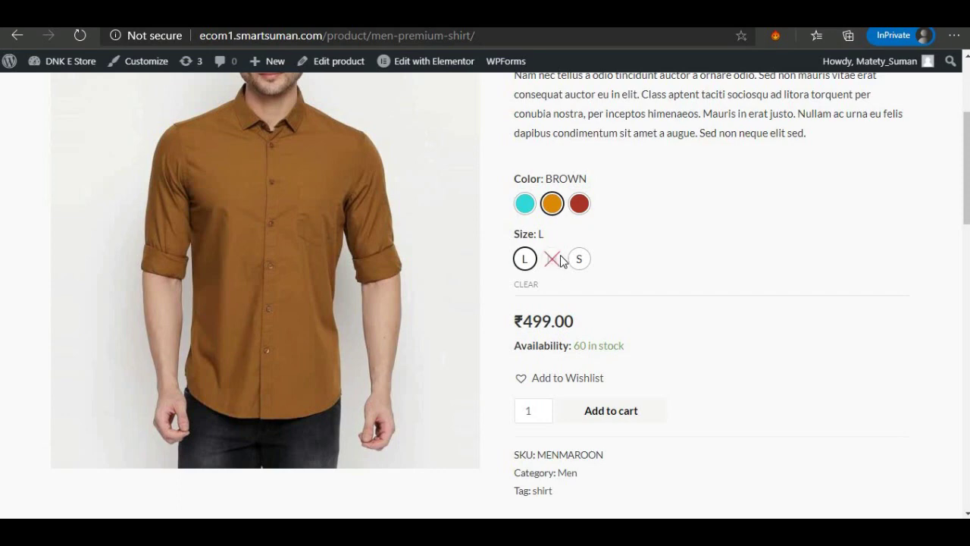
{"action": "left_click_drag", "start_coordinate": [577, 341], "coordinate": [625, 347]}
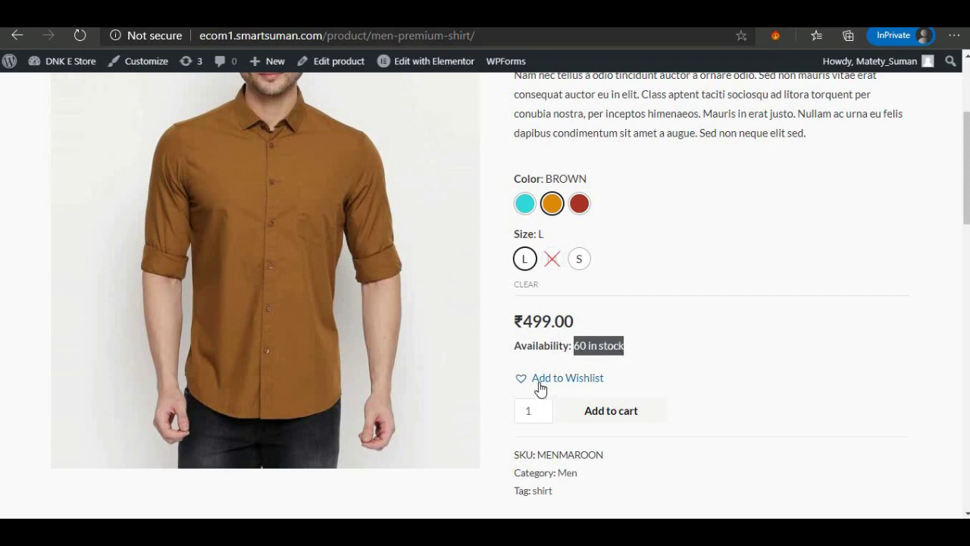
{"action": "scroll", "coordinate": [540, 388], "scroll_direction": "down", "scroll_amount": 2}
{"action": "left_click_drag", "start_coordinate": [552, 313], "coordinate": [549, 340]}
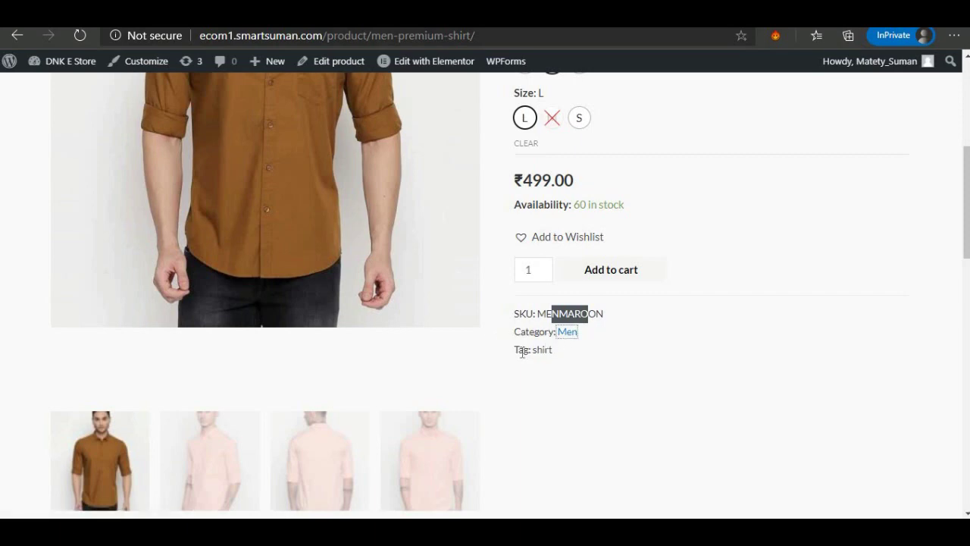
{"action": "scroll", "coordinate": [523, 352], "scroll_direction": "down", "scroll_amount": 2}
{"action": "left_click", "coordinate": [197, 336]}
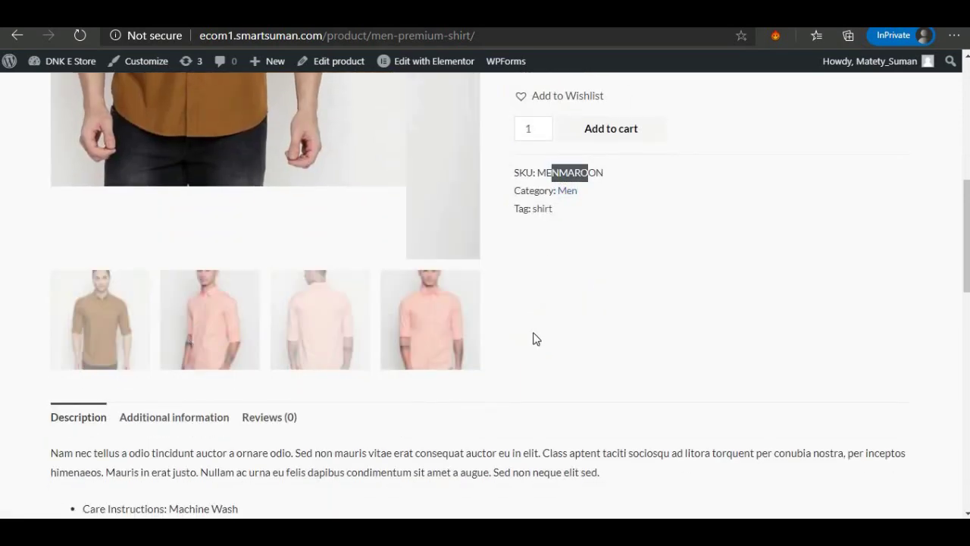
{"action": "scroll", "coordinate": [535, 336], "scroll_direction": "up", "scroll_amount": 2}
{"action": "scroll", "coordinate": [576, 242], "scroll_direction": "up", "scroll_amount": 3}
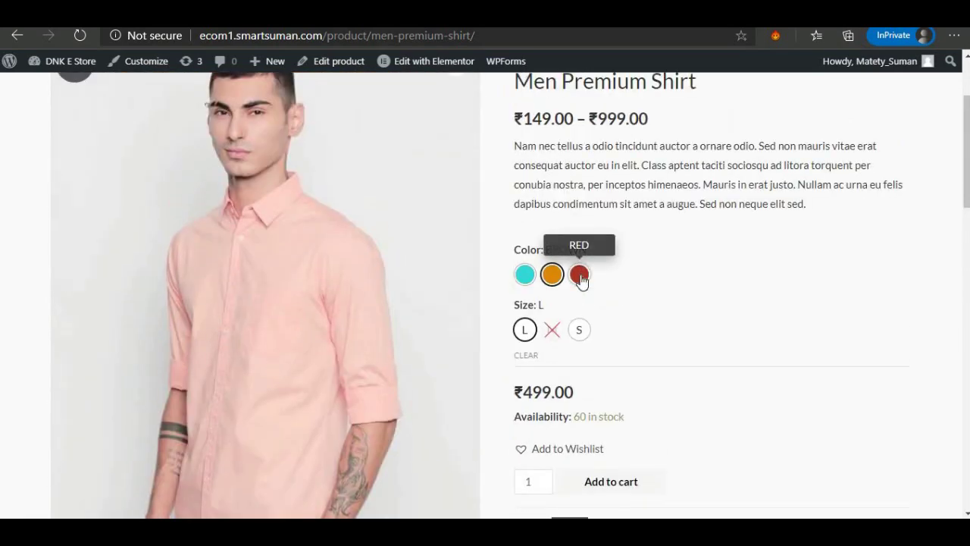
Cycle the colour through Red and Brown back to Blue, then scroll to the Description.
{"action": "left_click", "coordinate": [580, 275]}
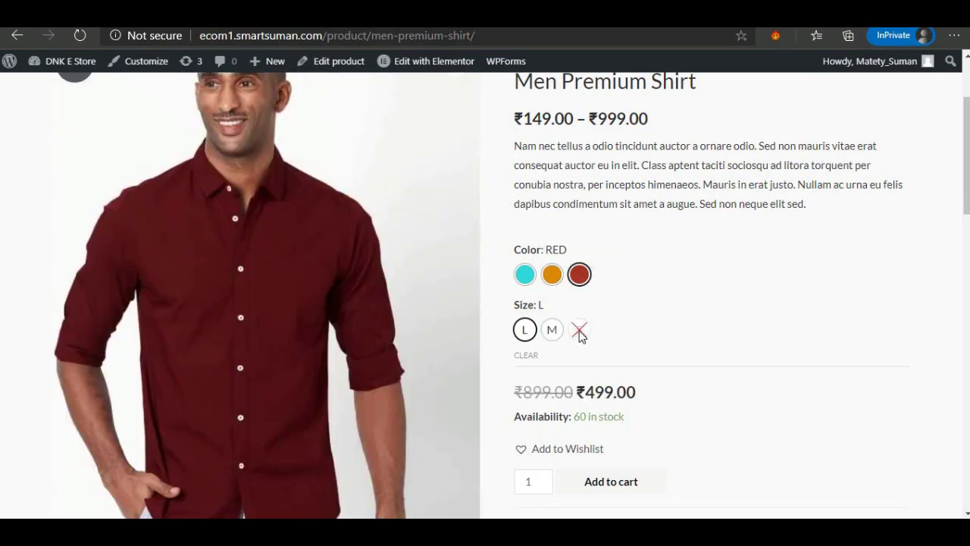
{"action": "left_click", "coordinate": [552, 274]}
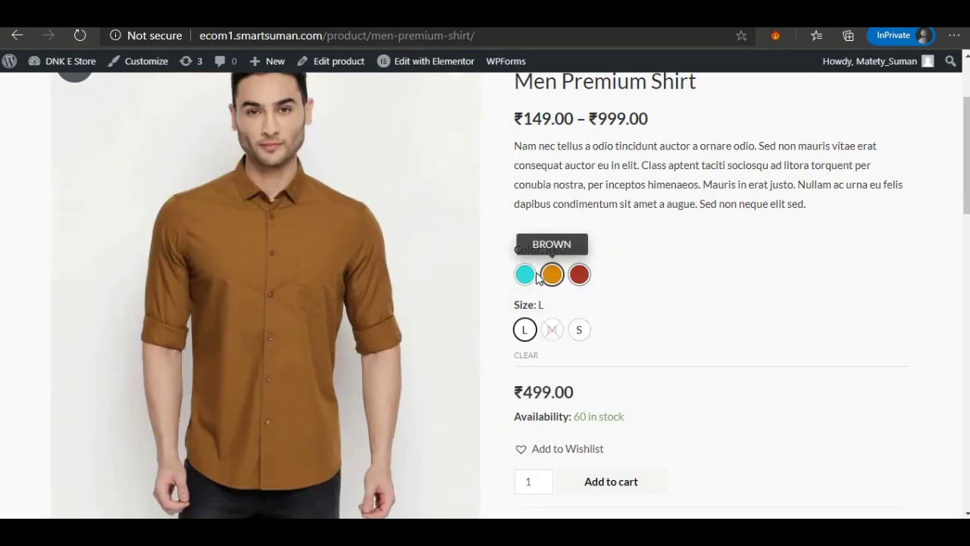
{"action": "left_click", "coordinate": [525, 275]}
{"action": "scroll", "coordinate": [536, 338], "scroll_direction": "down", "scroll_amount": 6}
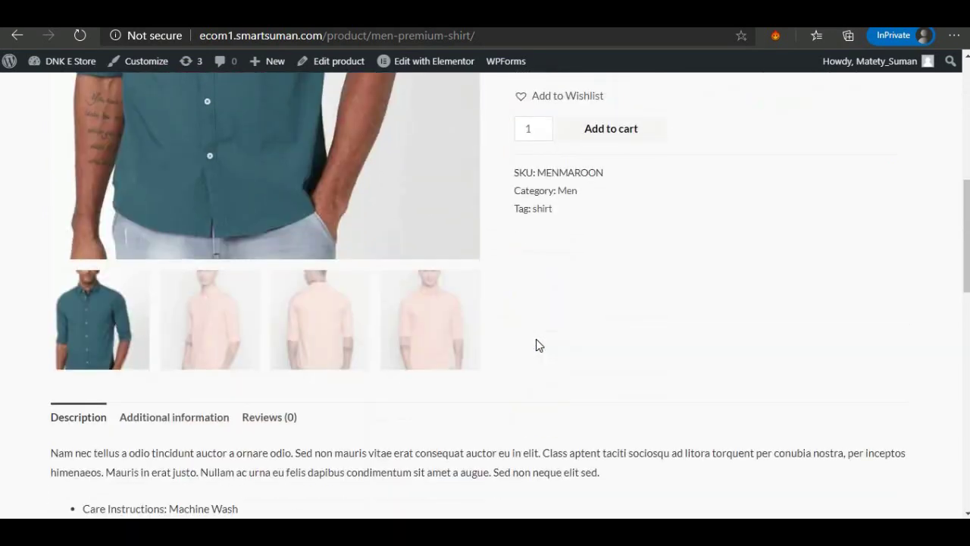
{"action": "scroll", "coordinate": [464, 331], "scroll_direction": "down", "scroll_amount": 1}
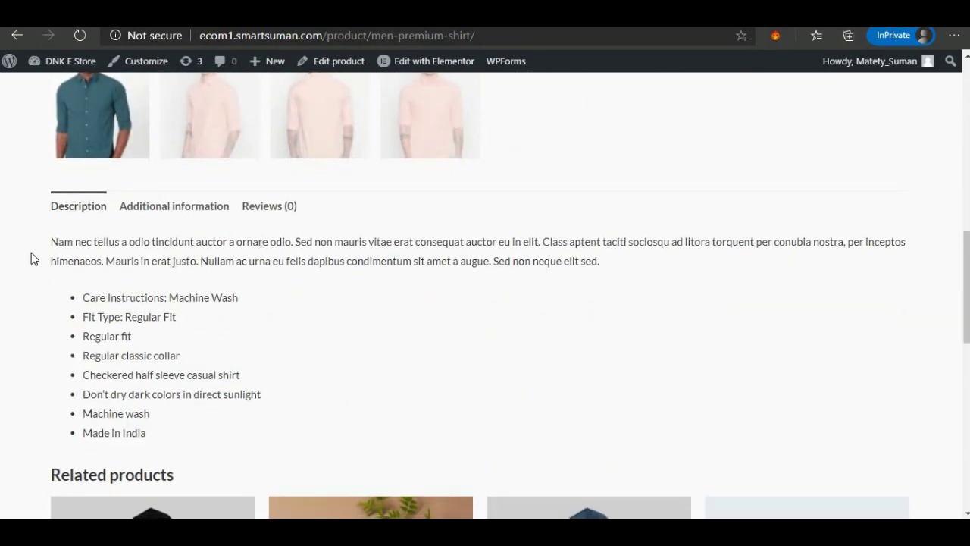
Read through the shirt's description text and feature bullets.
{"action": "left_click_drag", "start_coordinate": [31, 252], "coordinate": [193, 322]}
{"action": "left_click", "coordinate": [123, 358]}
{"action": "scroll", "coordinate": [124, 363], "scroll_direction": "down", "scroll_amount": 2}
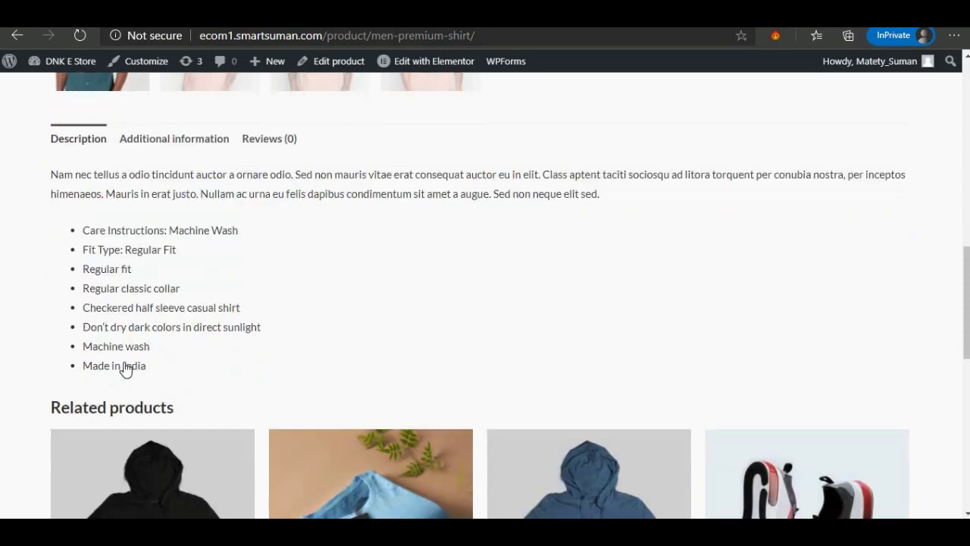
{"action": "scroll", "coordinate": [127, 366], "scroll_direction": "up", "scroll_amount": 1}
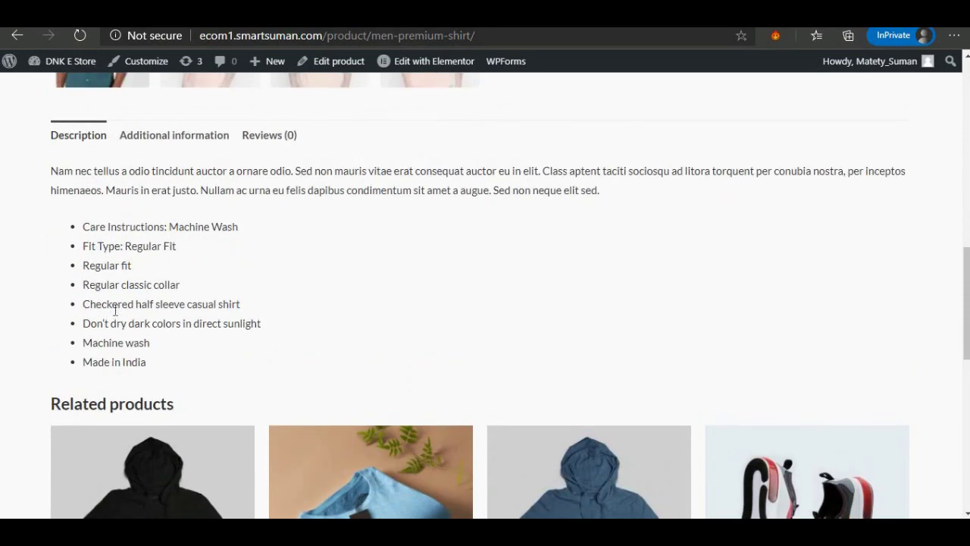
{"action": "scroll", "coordinate": [116, 309], "scroll_direction": "up", "scroll_amount": 1}
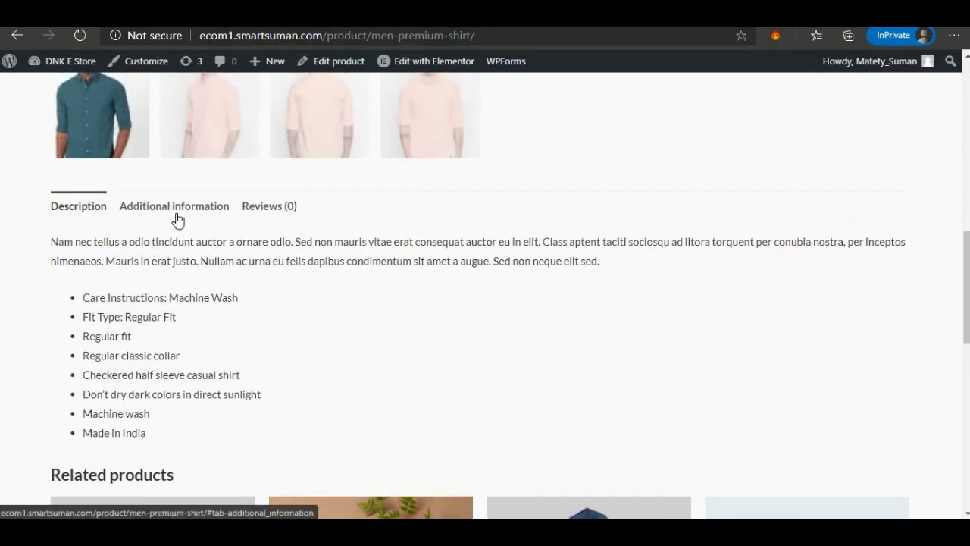
View the Additional information tab, then the Reviews (0) tab, and scroll to Related products.
{"action": "left_click", "coordinate": [177, 220]}
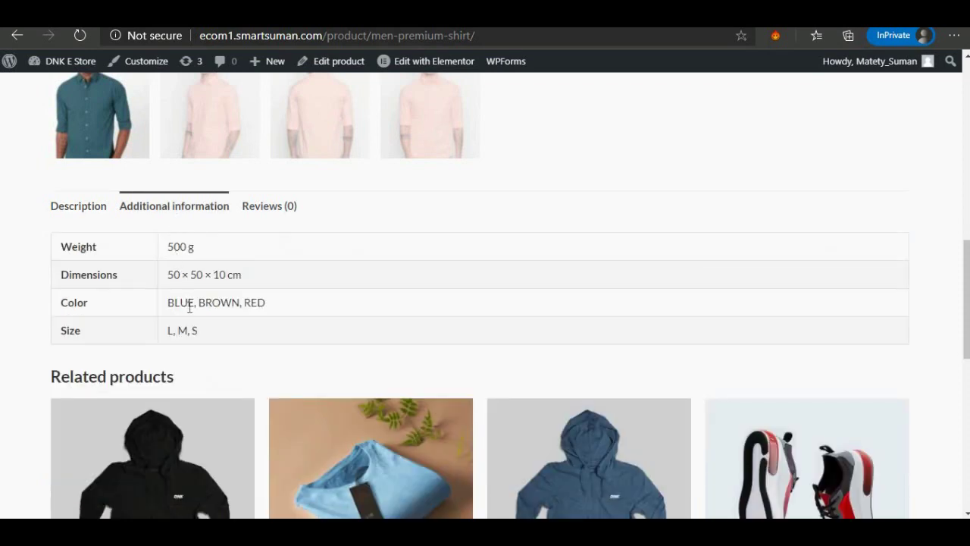
{"action": "left_click", "coordinate": [290, 212]}
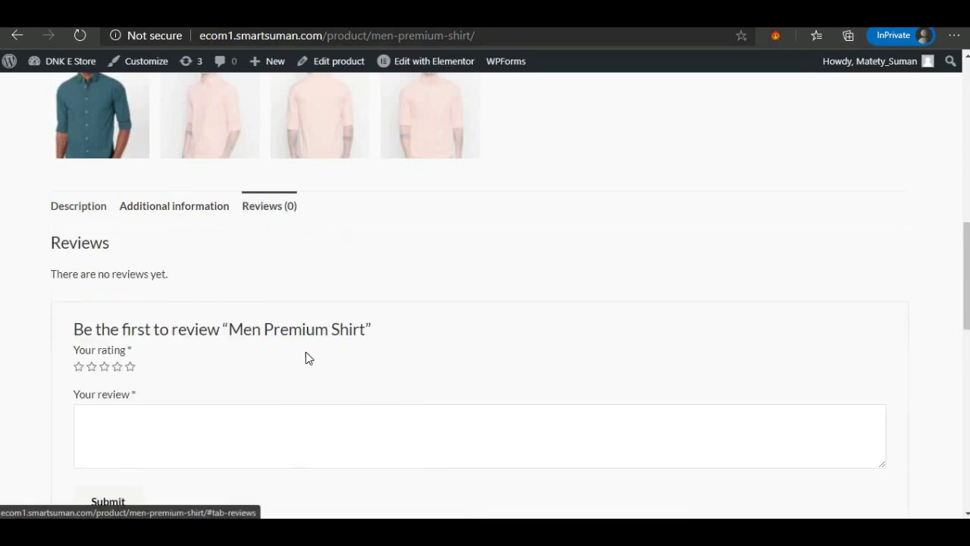
{"action": "scroll", "coordinate": [308, 359], "scroll_direction": "down", "scroll_amount": 3}
{"action": "scroll", "coordinate": [306, 357], "scroll_direction": "up", "scroll_amount": 4}
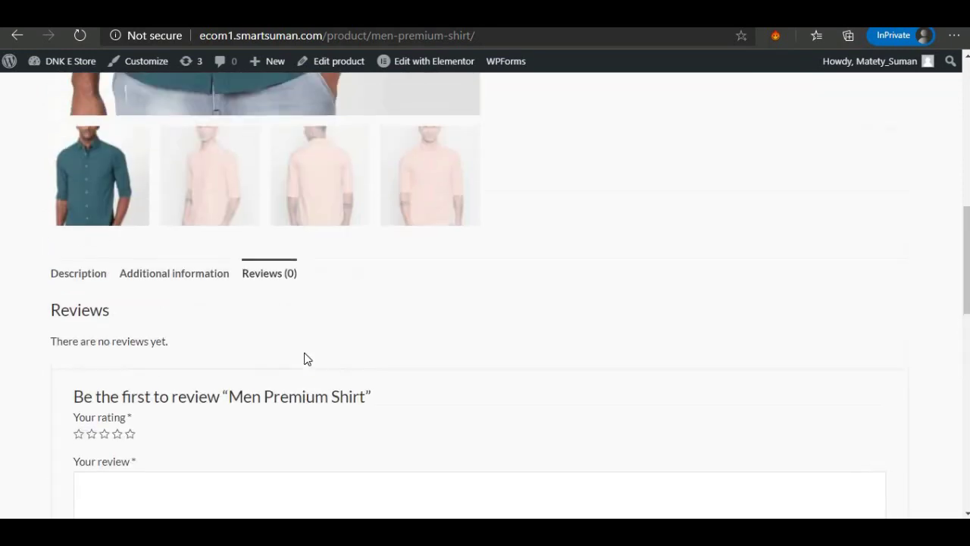
{"action": "scroll", "coordinate": [307, 357], "scroll_direction": "down", "scroll_amount": 2}
{"action": "scroll", "coordinate": [305, 356], "scroll_direction": "down", "scroll_amount": 5}
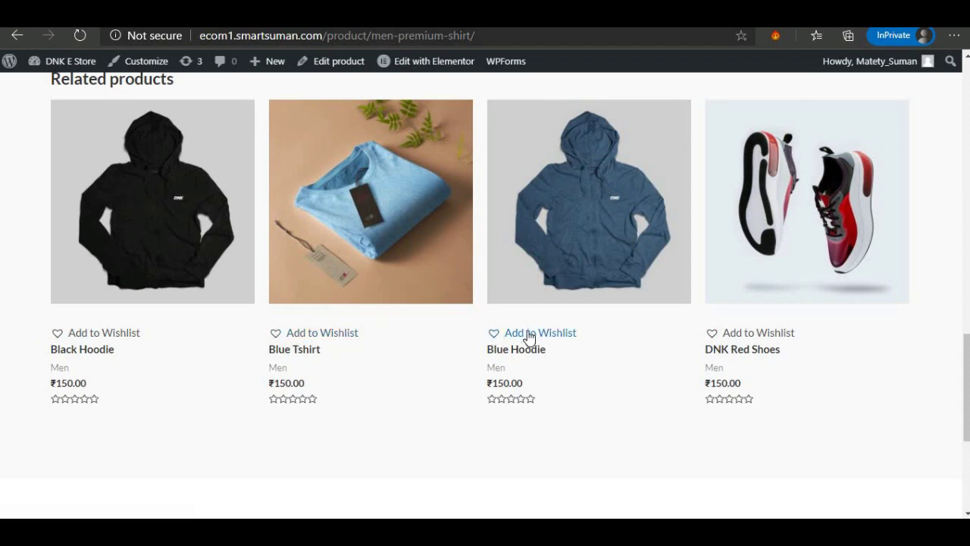
Open the Blue Hoodie related product, then return to the Men Premium Shirt page.
{"action": "left_click", "coordinate": [606, 241]}
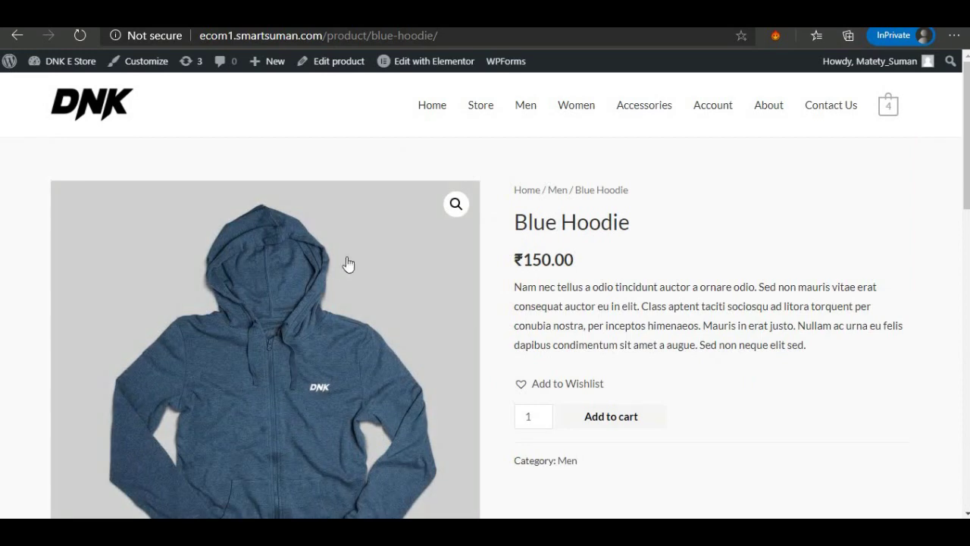
{"action": "key", "text": "alt+Left"}
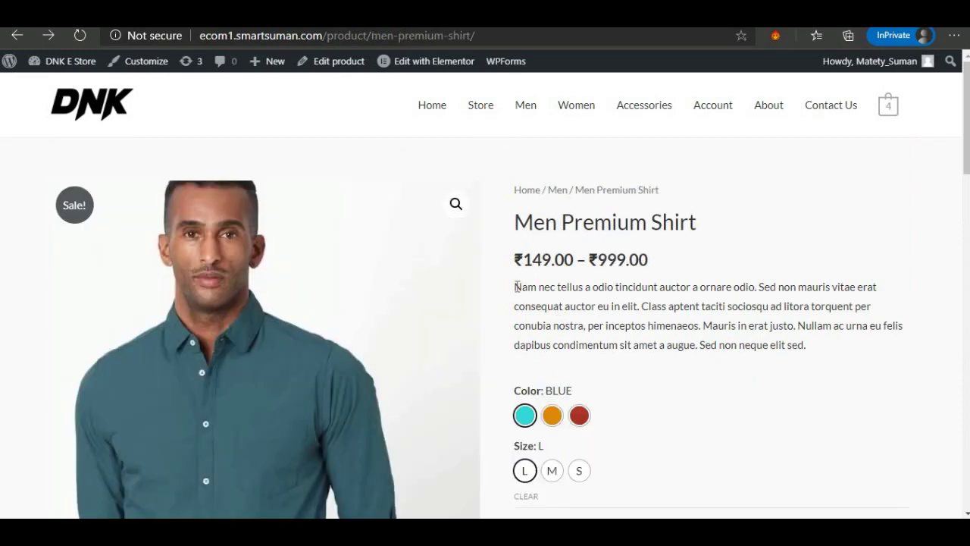
{"action": "left_click_drag", "start_coordinate": [515, 287], "coordinate": [813, 347]}
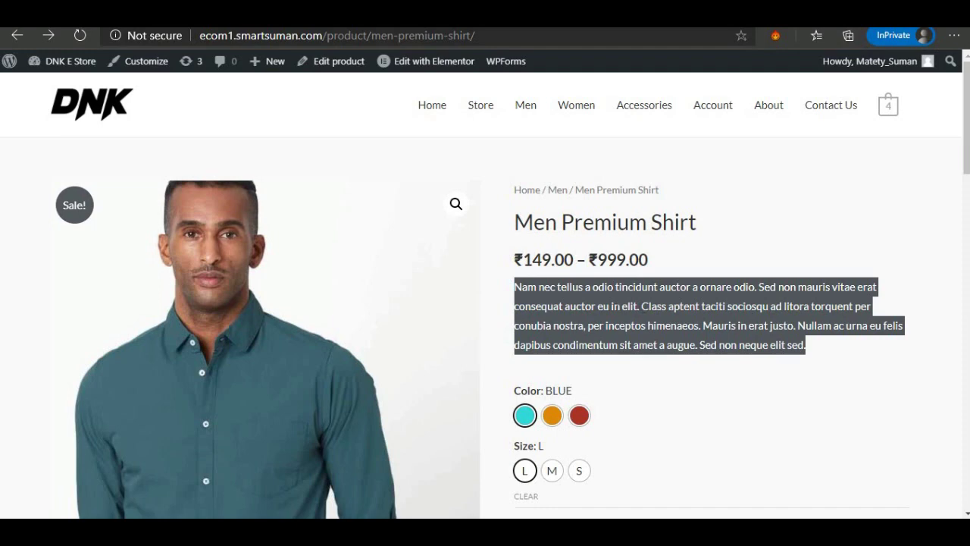
View Dark Brown Jeans from the Men category, then go to the Store listing.
{"action": "left_click", "coordinate": [23, 36]}
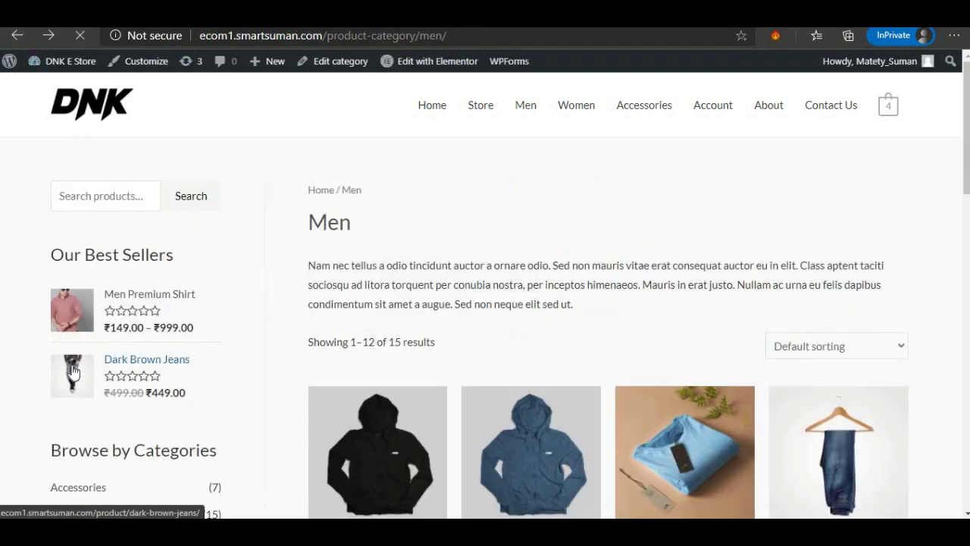
{"action": "left_click", "coordinate": [73, 373]}
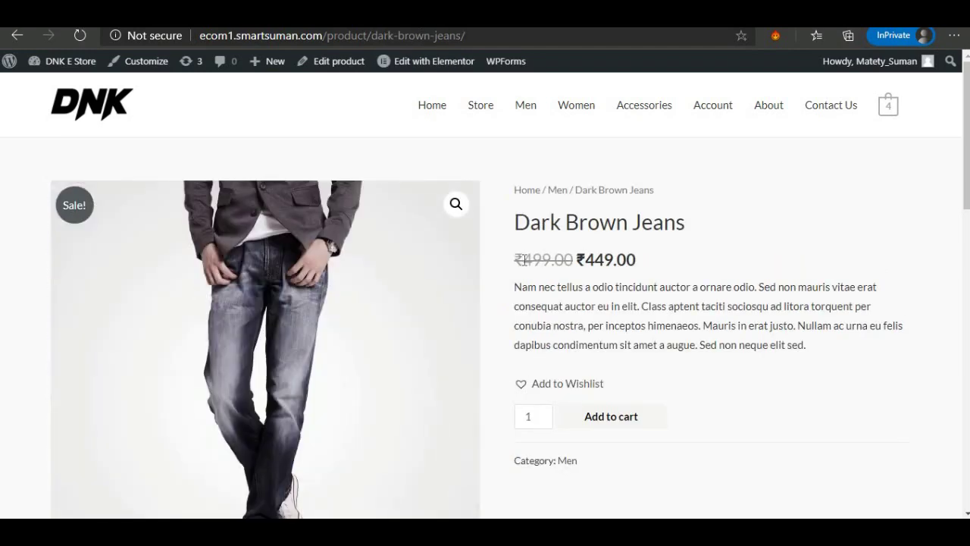
{"action": "left_click_drag", "start_coordinate": [524, 259], "coordinate": [626, 261]}
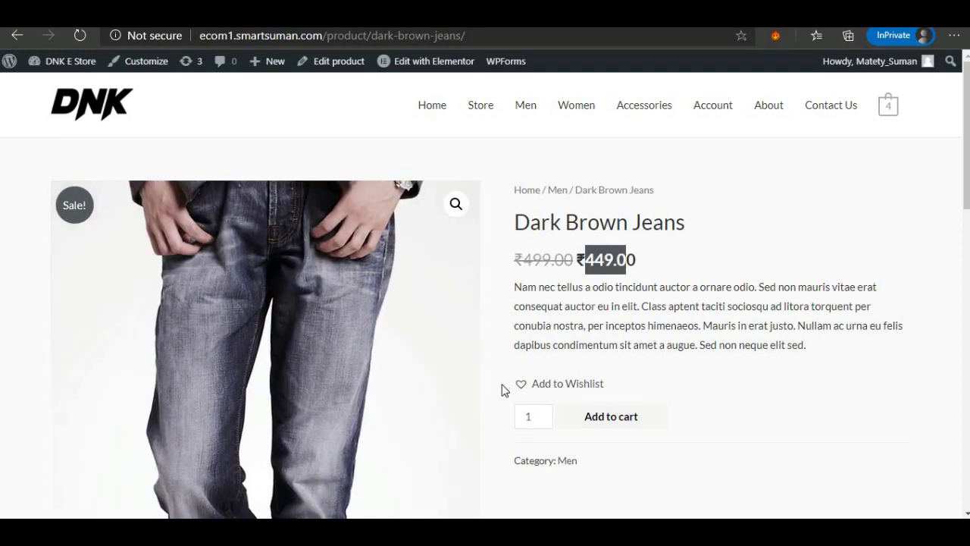
{"action": "scroll", "coordinate": [496, 386], "scroll_direction": "down", "scroll_amount": 8}
{"action": "scroll", "coordinate": [493, 386], "scroll_direction": "up", "scroll_amount": 8}
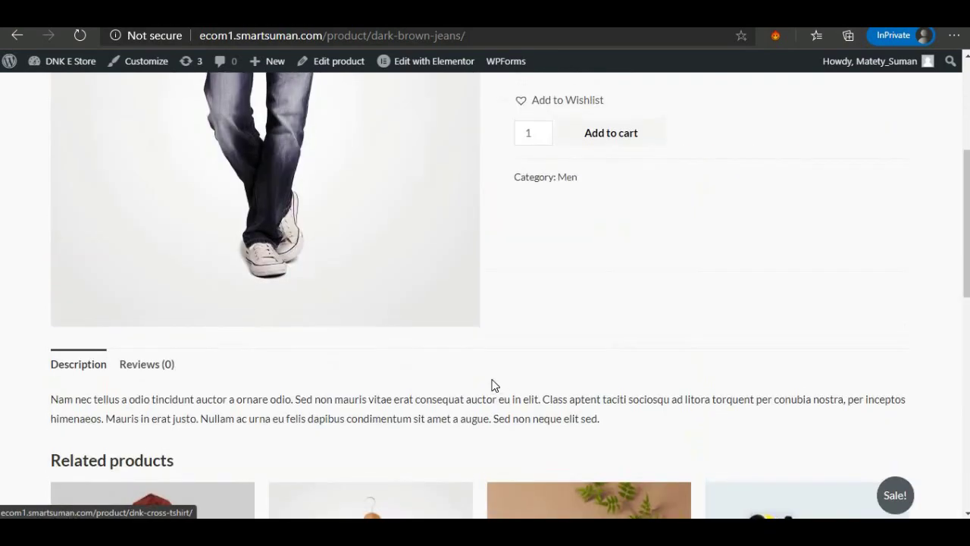
{"action": "left_click", "coordinate": [489, 108]}
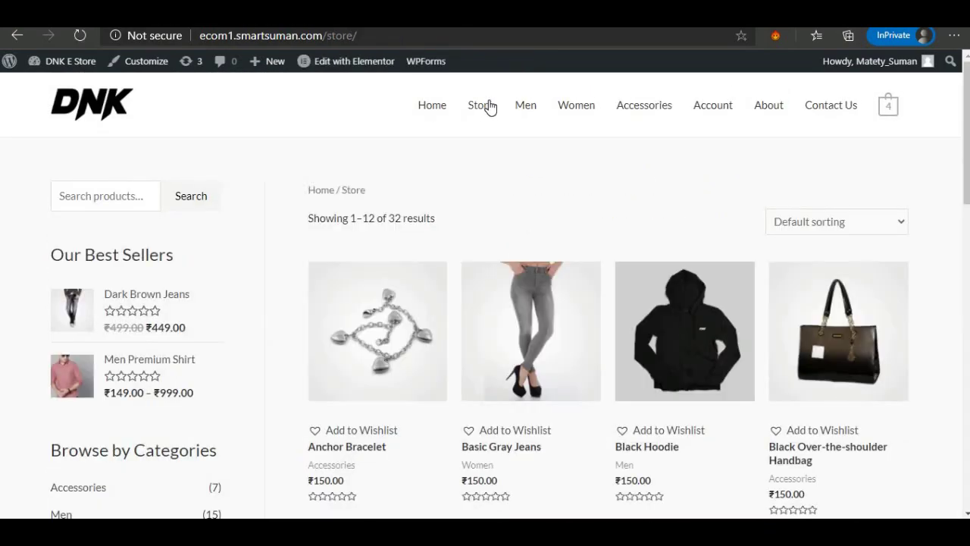
Open the product sorting dropdown and close it without changing the order.
{"action": "scroll", "coordinate": [597, 417], "scroll_direction": "down", "scroll_amount": 4}
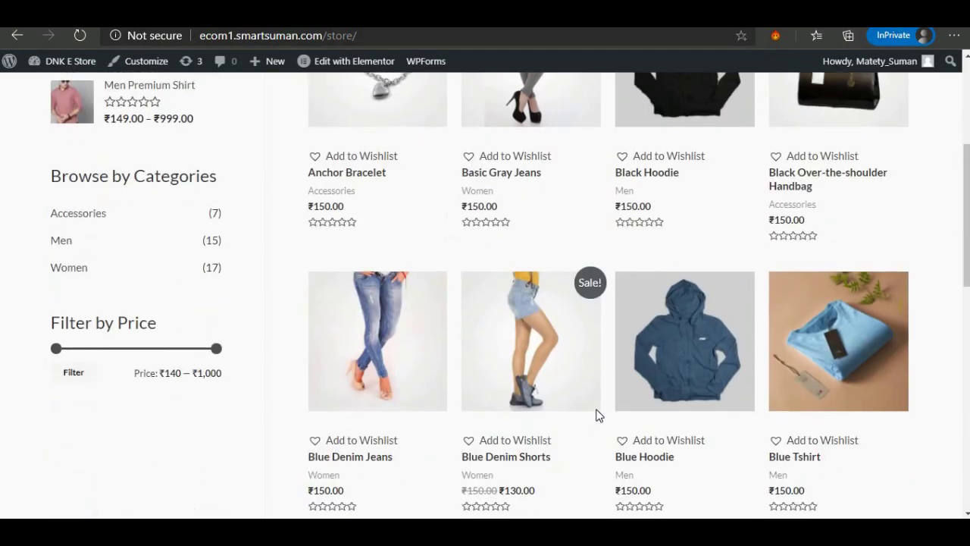
{"action": "scroll", "coordinate": [597, 417], "scroll_direction": "up", "scroll_amount": 4}
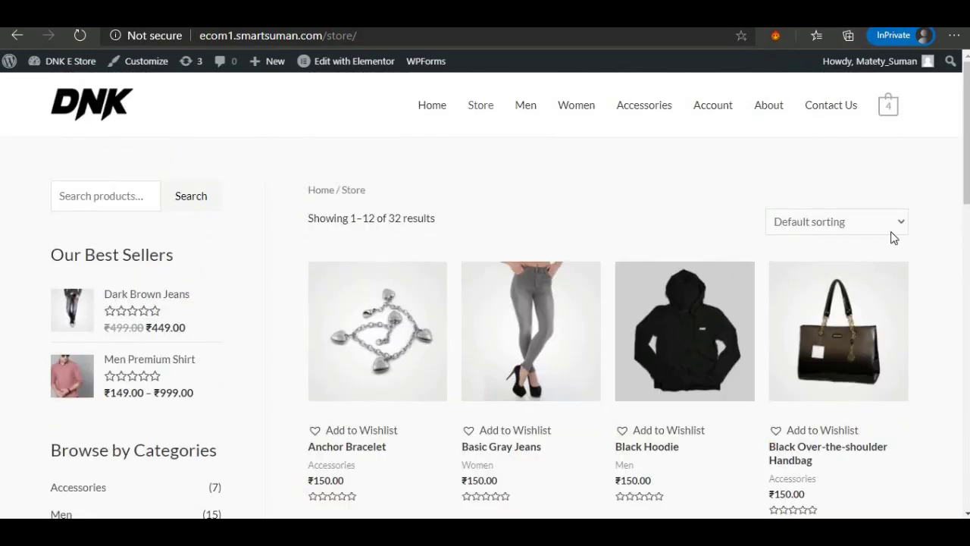
{"action": "left_click", "coordinate": [894, 227]}
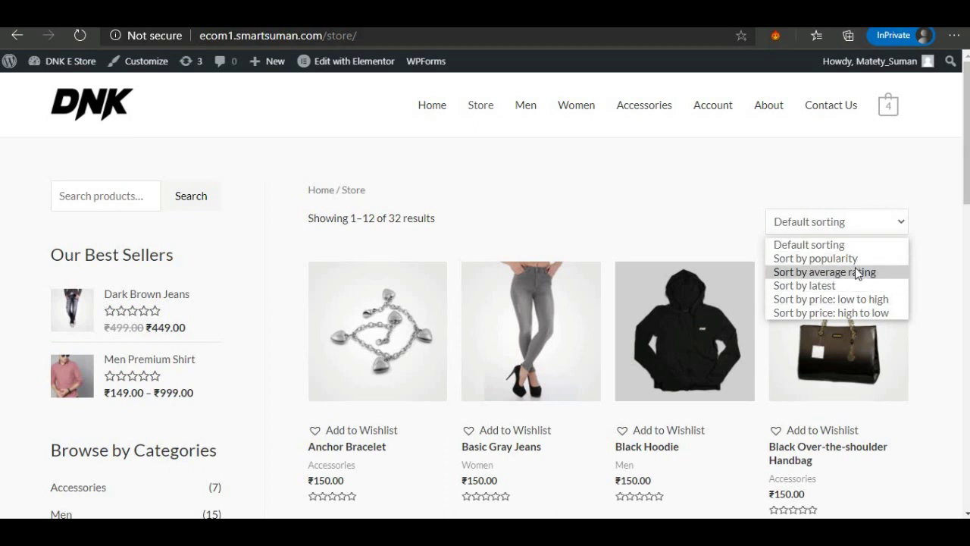
{"action": "left_click", "coordinate": [689, 206]}
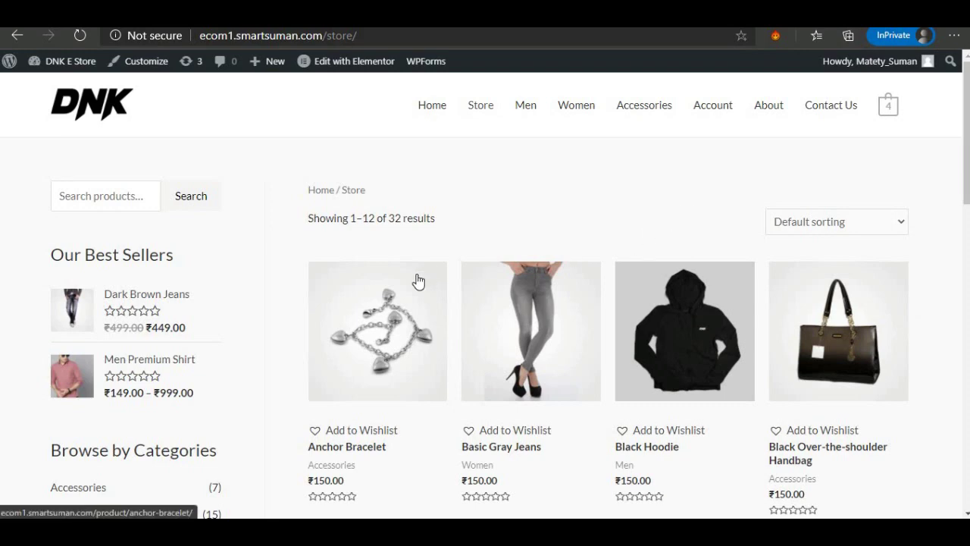
{"action": "scroll", "coordinate": [417, 279], "scroll_direction": "down", "scroll_amount": 5}
{"action": "scroll", "coordinate": [418, 280], "scroll_direction": "down", "scroll_amount": 7}
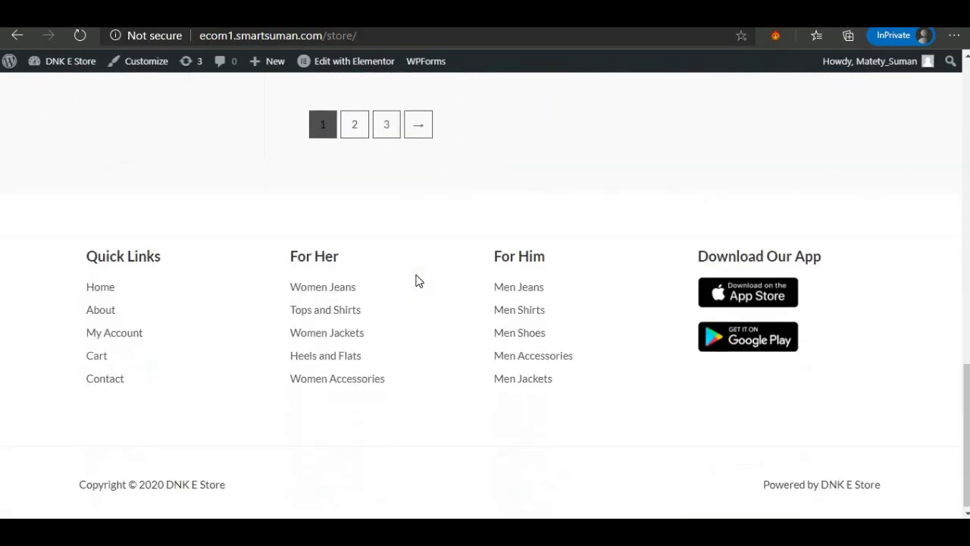
{"action": "scroll", "coordinate": [417, 279], "scroll_direction": "up", "scroll_amount": 12}
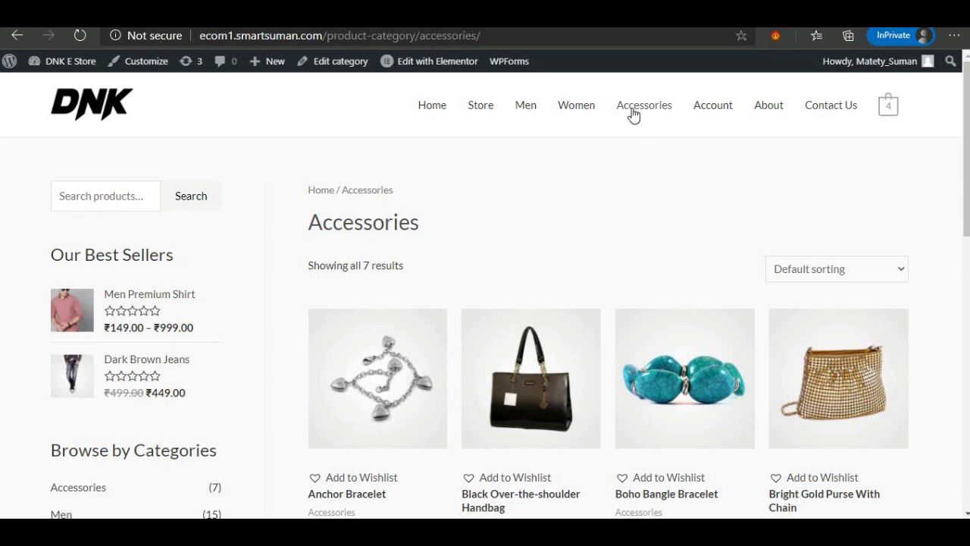
In My Account, view Orders and then Payment methods, which has no saved methods.
{"action": "left_click", "coordinate": [719, 109]}
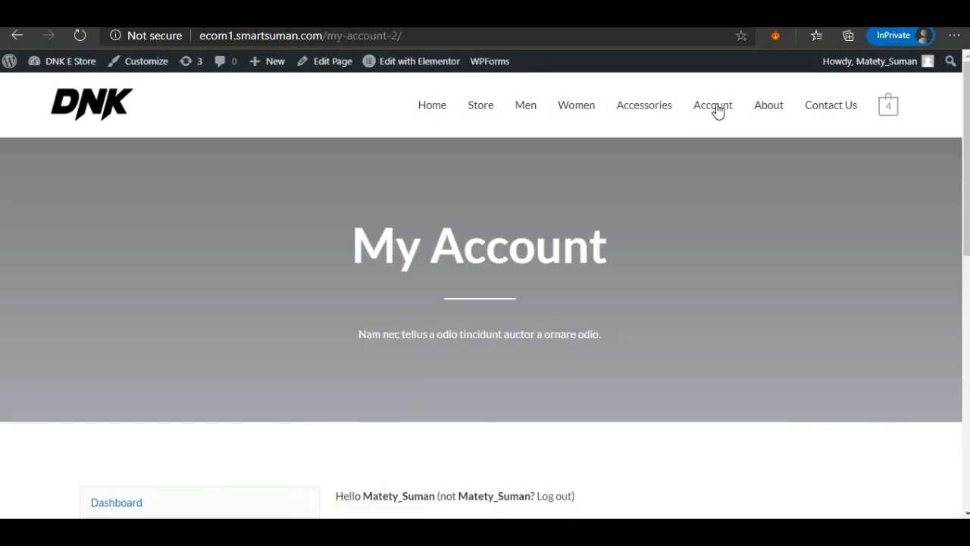
{"action": "scroll", "coordinate": [726, 238], "scroll_direction": "down", "scroll_amount": 3}
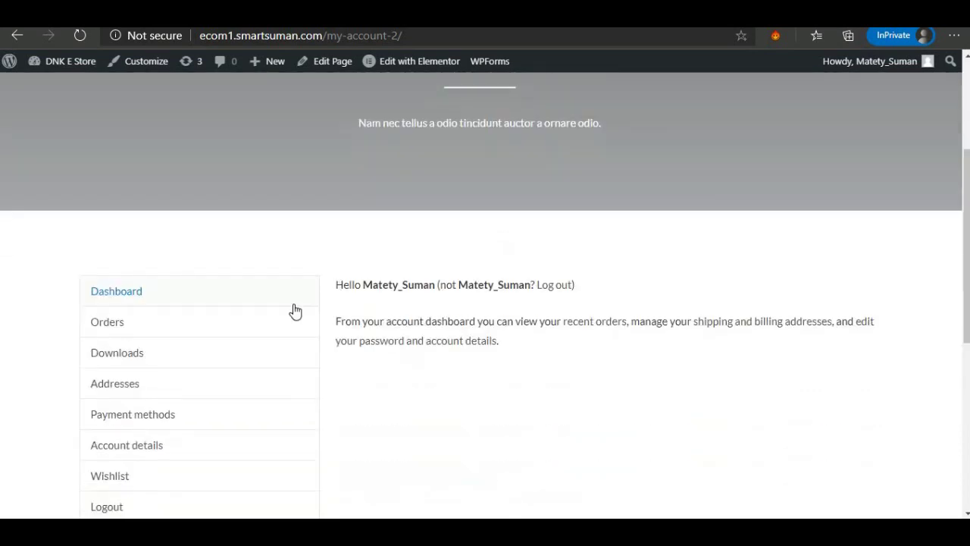
{"action": "left_click", "coordinate": [107, 324]}
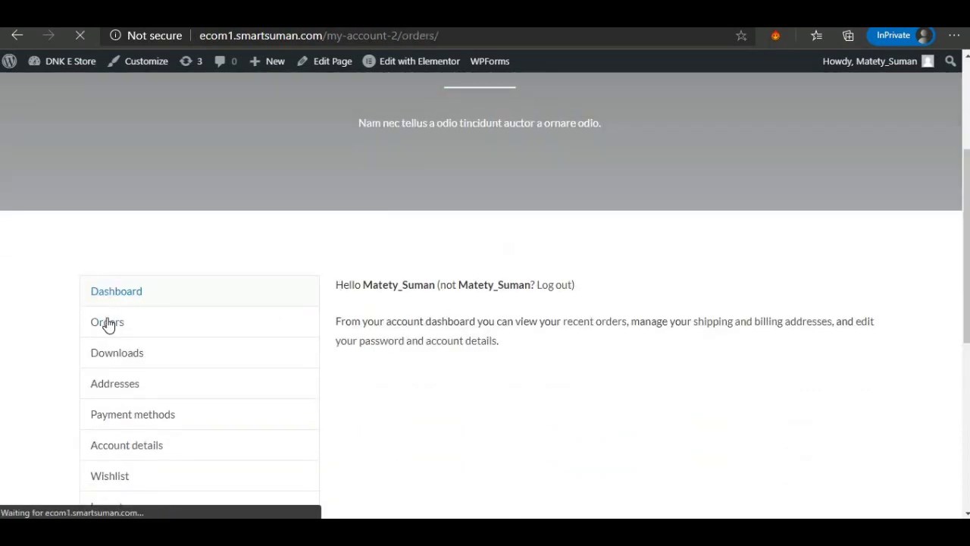
{"action": "scroll", "coordinate": [108, 318], "scroll_direction": "down", "scroll_amount": 3}
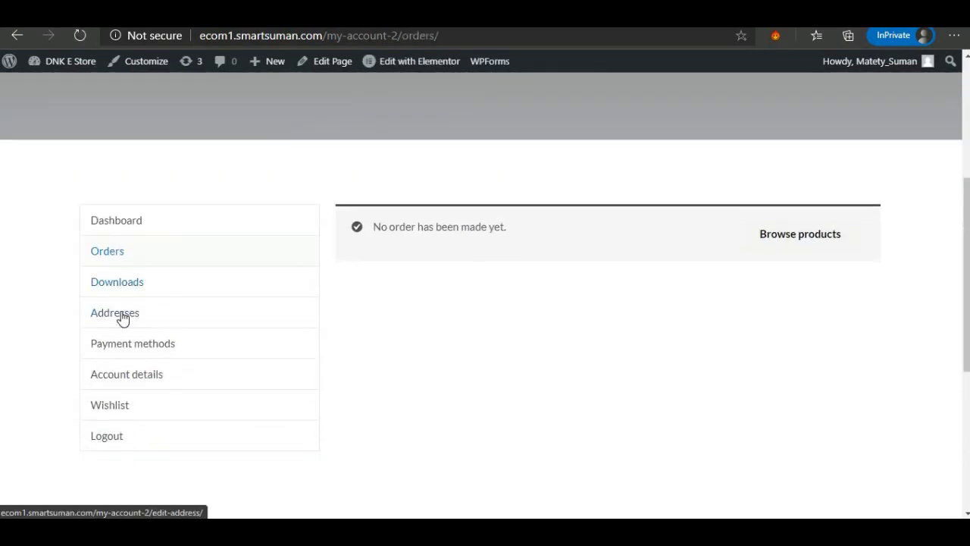
{"action": "left_click", "coordinate": [131, 346]}
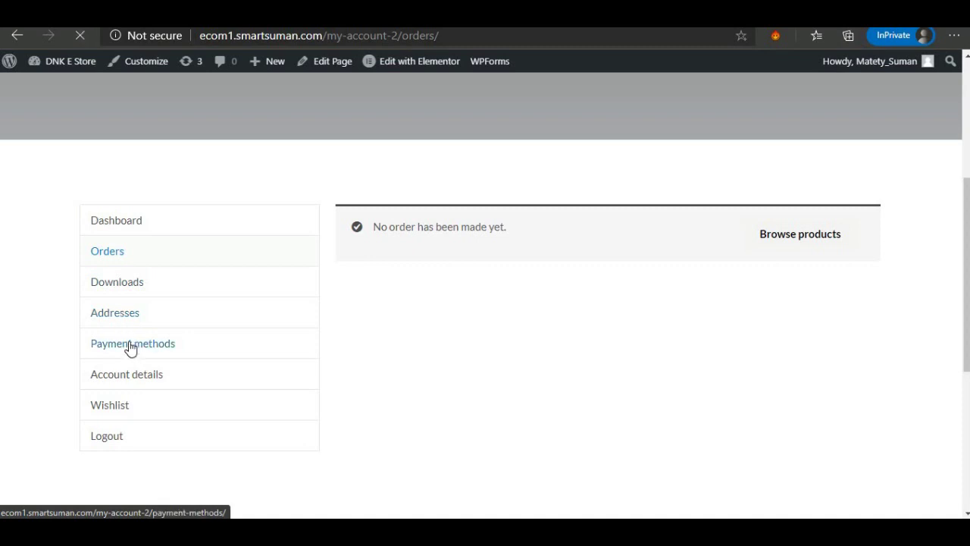
{"action": "scroll", "coordinate": [130, 333], "scroll_direction": "down", "scroll_amount": 3}
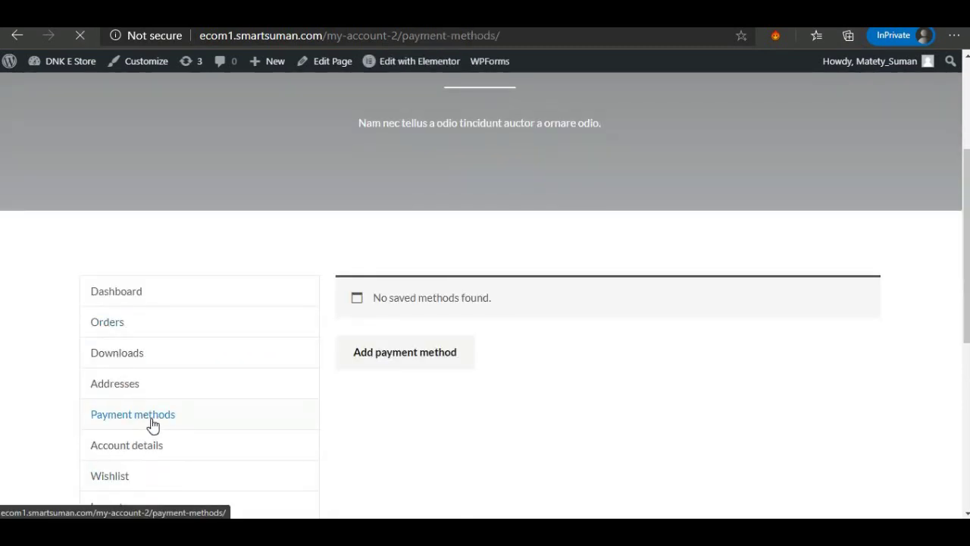
{"action": "scroll", "coordinate": [151, 425], "scroll_direction": "down", "scroll_amount": 1}
{"action": "scroll", "coordinate": [313, 407], "scroll_direction": "up", "scroll_amount": 4}
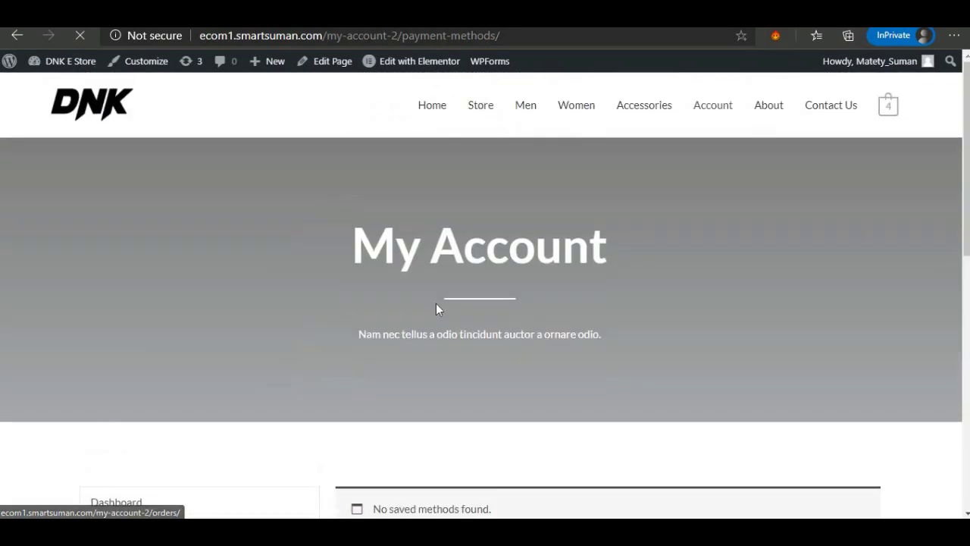
Open About and scroll through Who We Are, the team cards and Follow Us.
{"action": "left_click", "coordinate": [778, 107]}
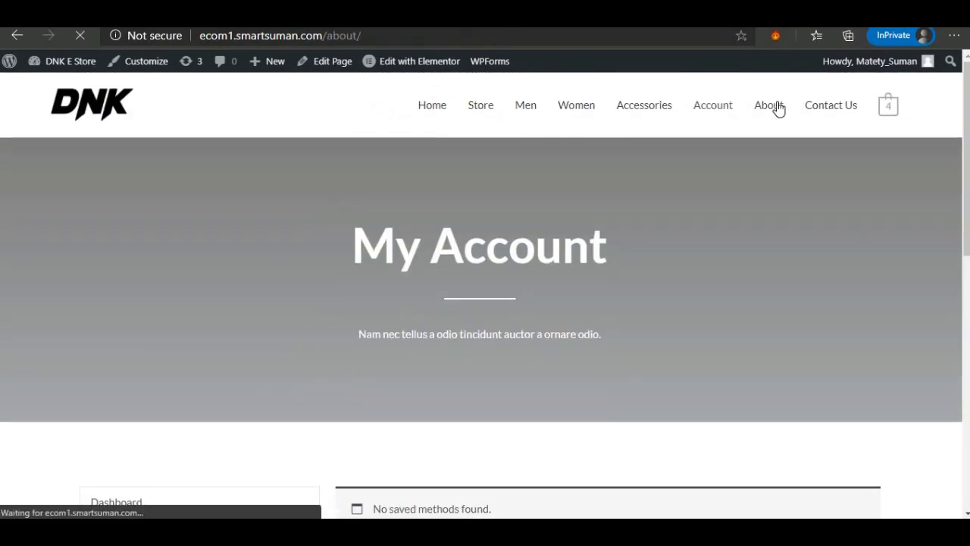
{"action": "scroll", "coordinate": [372, 250], "scroll_direction": "down", "scroll_amount": 5}
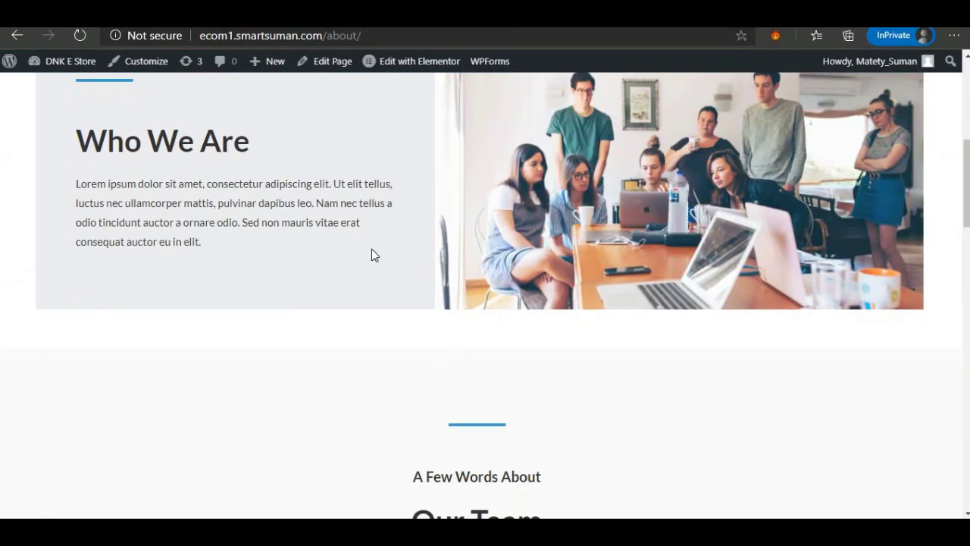
{"action": "scroll", "coordinate": [372, 255], "scroll_direction": "up", "scroll_amount": 1}
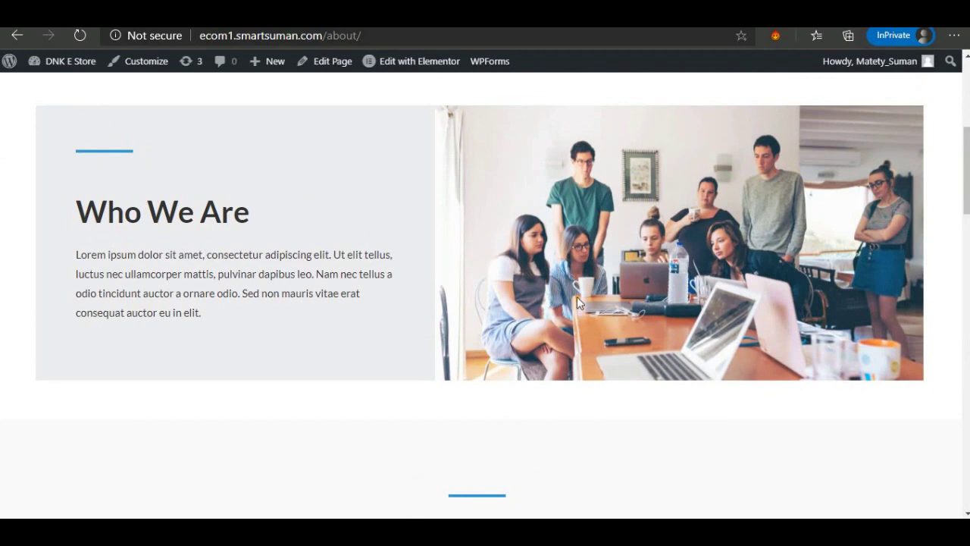
{"action": "scroll", "coordinate": [641, 258], "scroll_direction": "down", "scroll_amount": 7}
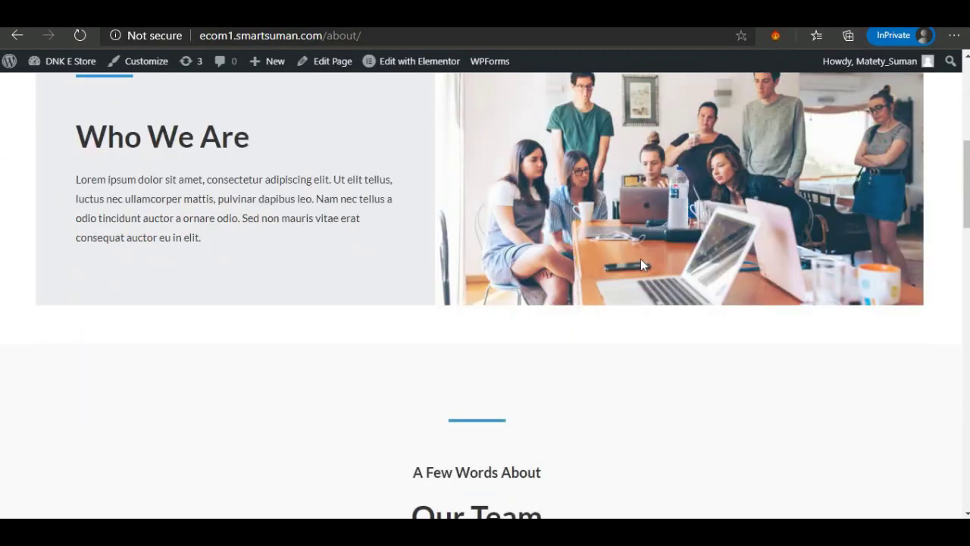
{"action": "scroll", "coordinate": [506, 321], "scroll_direction": "down", "scroll_amount": 3}
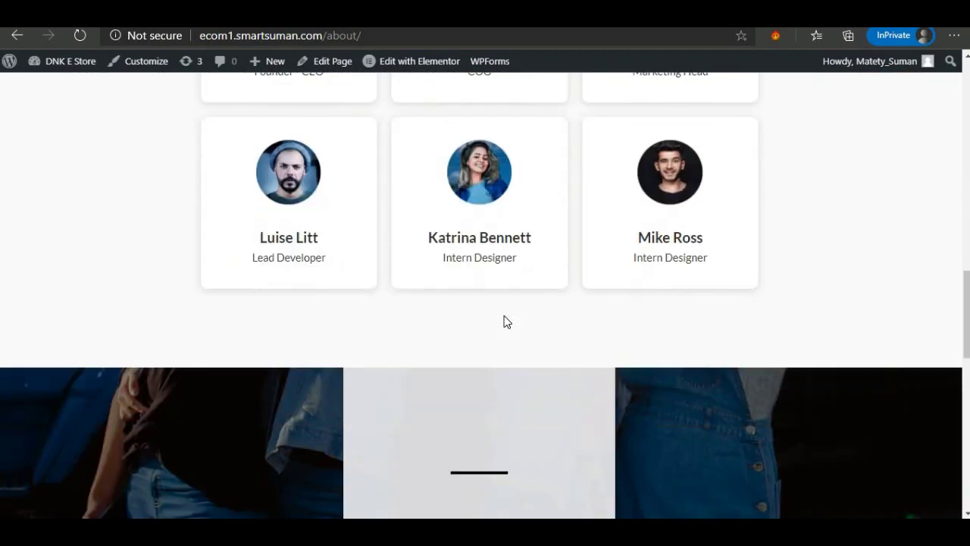
{"action": "scroll", "coordinate": [505, 319], "scroll_direction": "up", "scroll_amount": 2}
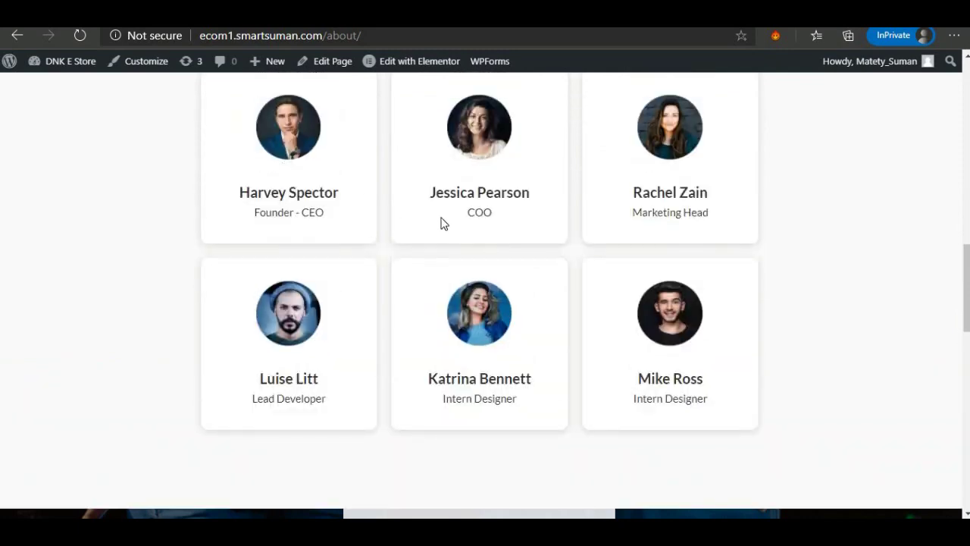
{"action": "scroll", "coordinate": [407, 271], "scroll_direction": "down", "scroll_amount": 10}
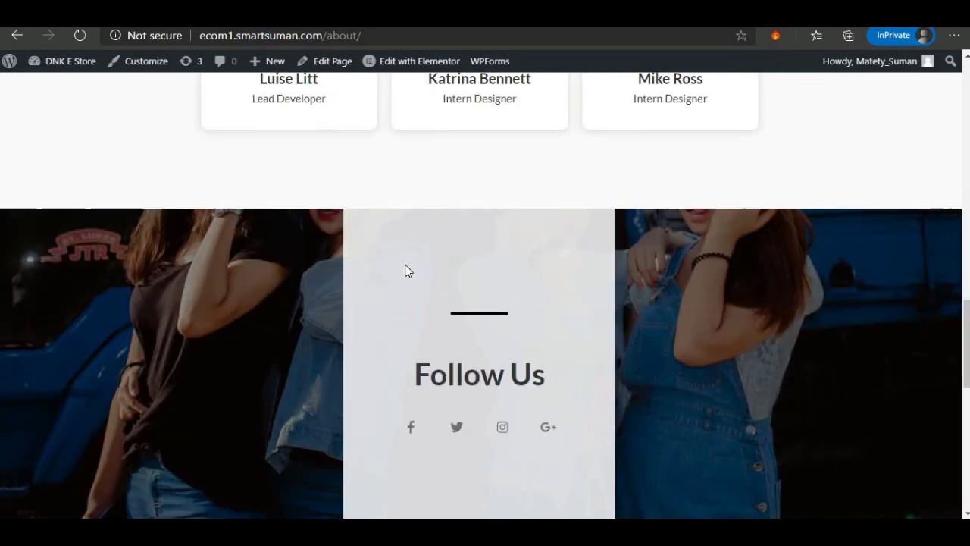
{"action": "scroll", "coordinate": [404, 271], "scroll_direction": "up", "scroll_amount": 4}
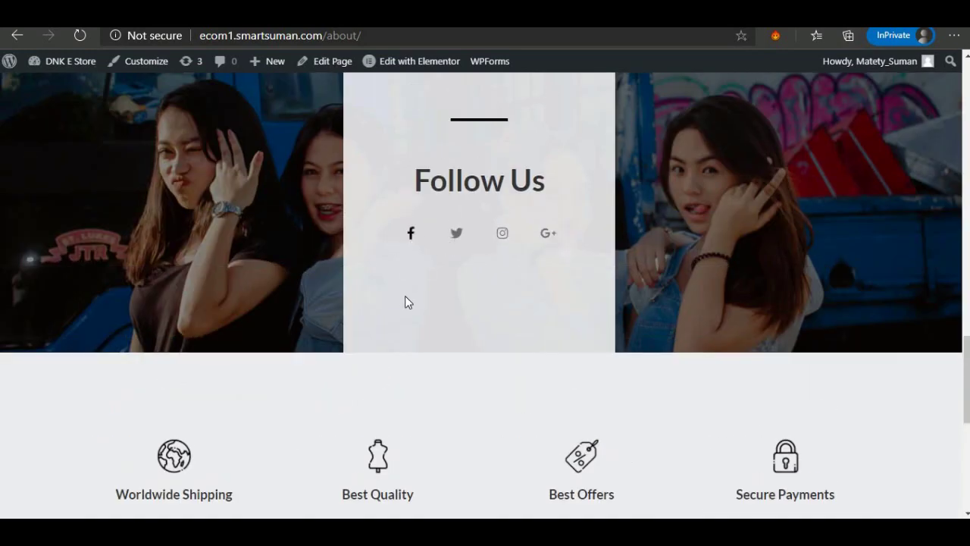
{"action": "scroll", "coordinate": [405, 298], "scroll_direction": "up", "scroll_amount": 10}
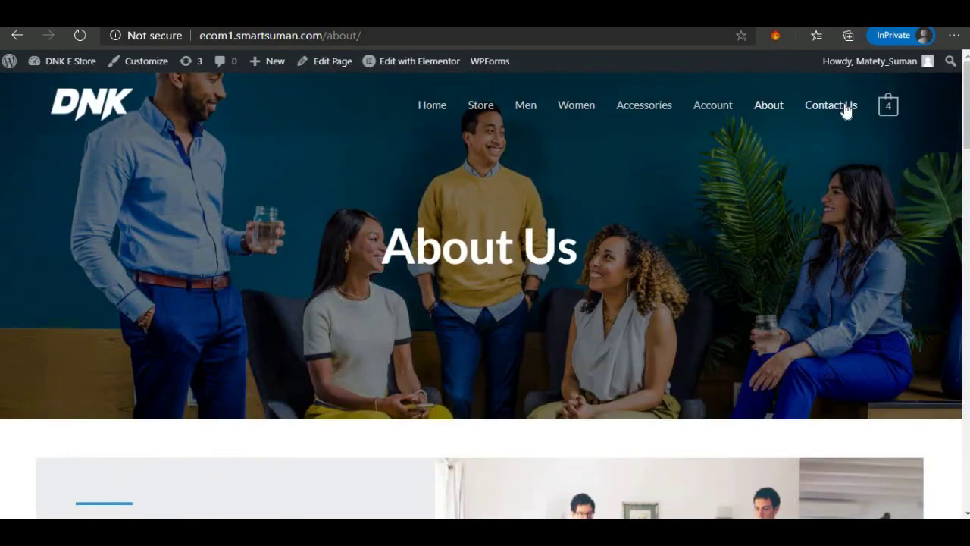
Open Contact Us and show the mini-cart: DNK Blue Shoes 4 × ₹150.00, subtotal ₹600.00.
{"action": "left_click", "coordinate": [844, 106]}
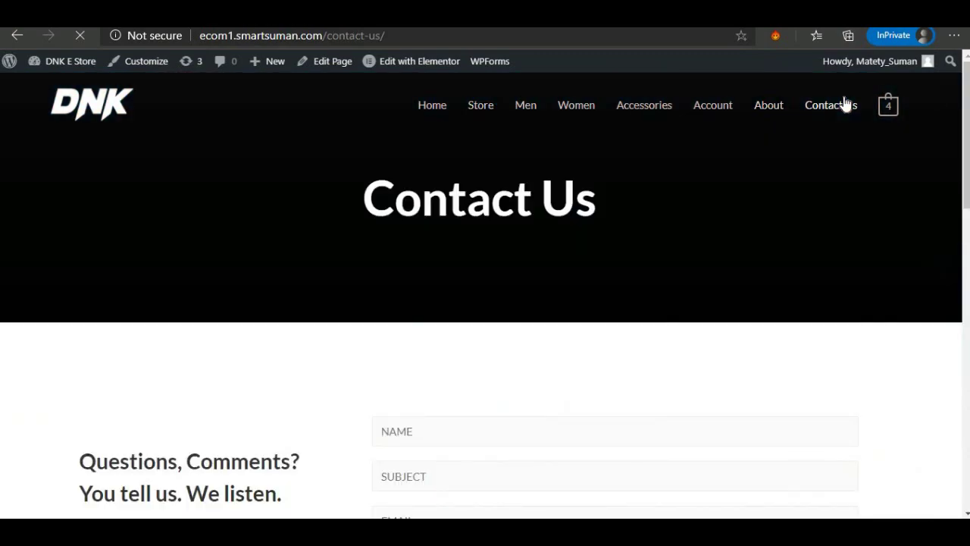
{"action": "scroll", "coordinate": [641, 187], "scroll_direction": "down", "scroll_amount": 3}
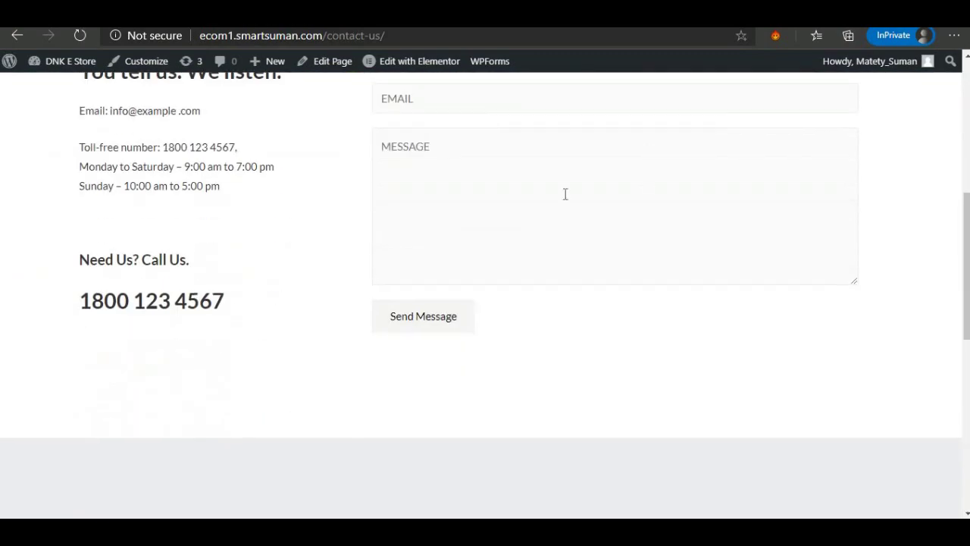
{"action": "scroll", "coordinate": [175, 297], "scroll_direction": "down", "scroll_amount": 7}
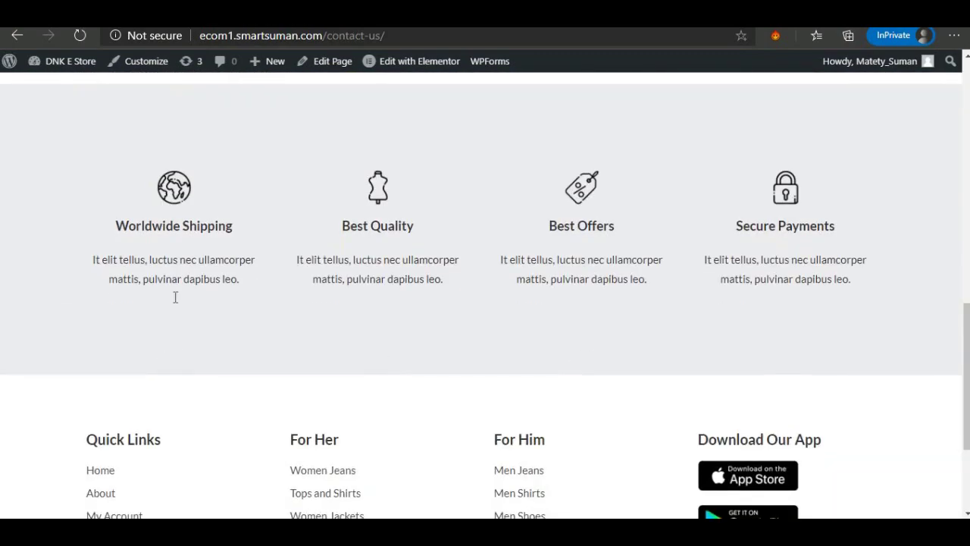
{"action": "scroll", "coordinate": [327, 301], "scroll_direction": "up", "scroll_amount": 5}
{"action": "scroll", "coordinate": [327, 301], "scroll_direction": "up", "scroll_amount": 6}
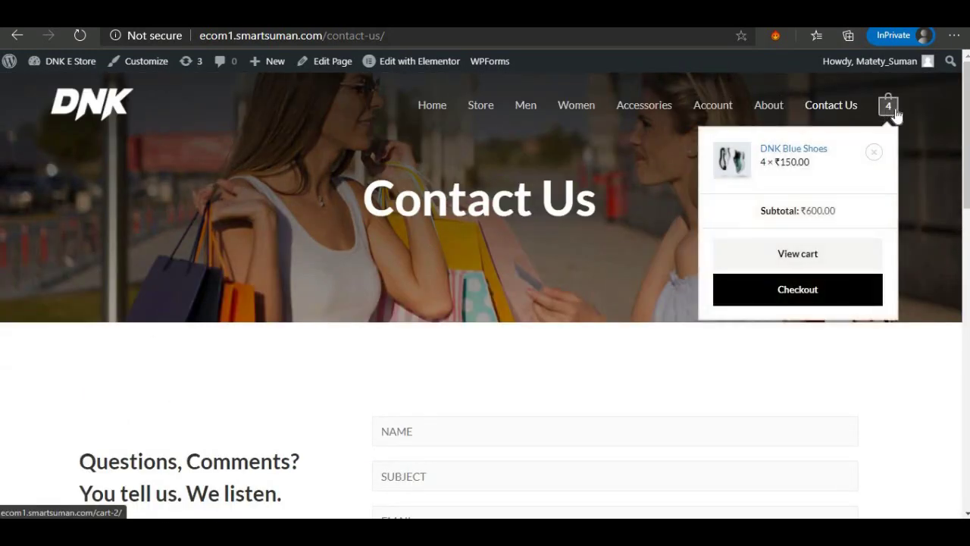
{"action": "mouse_move", "coordinate": [884, 106]}
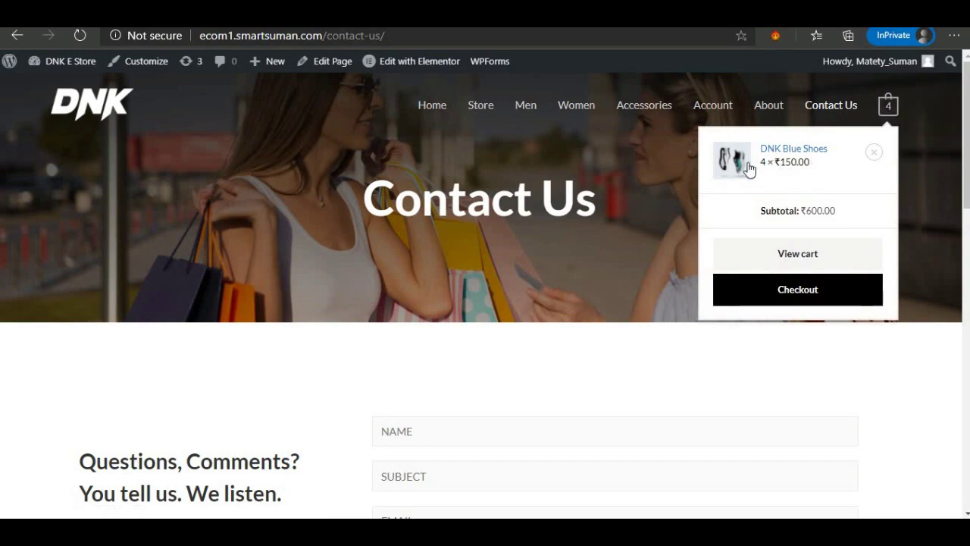
{"action": "left_click", "coordinate": [780, 150]}
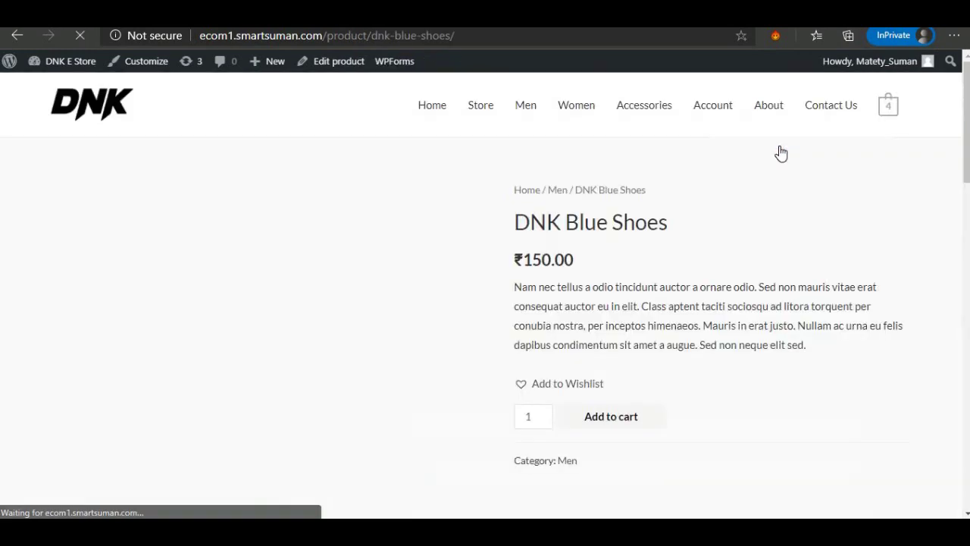
{"action": "mouse_move", "coordinate": [895, 115]}
{"action": "left_click", "coordinate": [809, 257]}
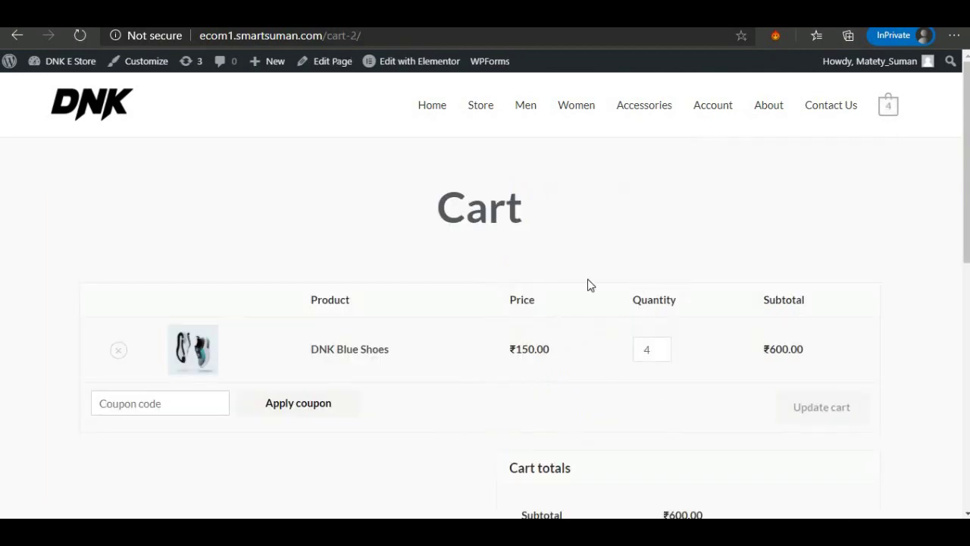
{"action": "scroll", "coordinate": [588, 284], "scroll_direction": "down", "scroll_amount": 2}
{"action": "scroll", "coordinate": [588, 285], "scroll_direction": "down", "scroll_amount": 1}
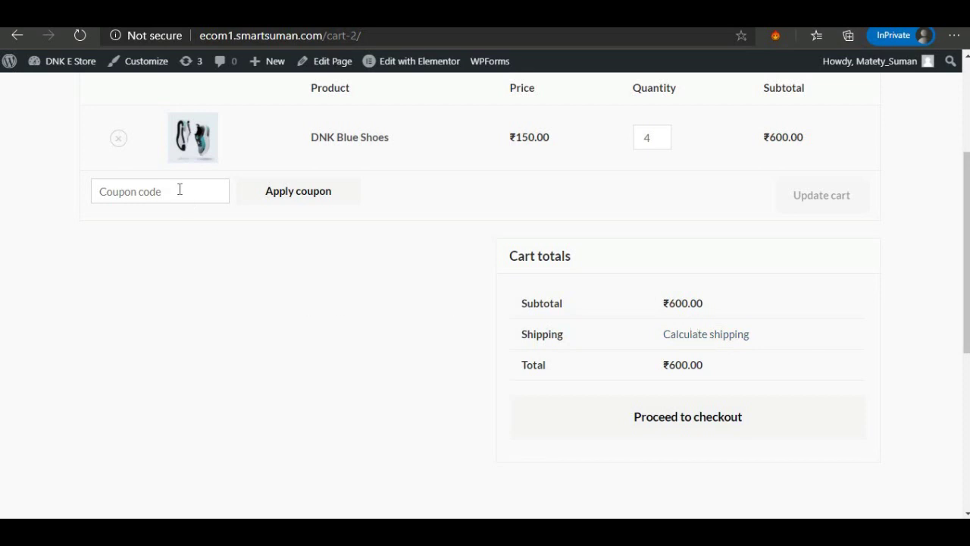
{"action": "left_click", "coordinate": [94, 194]}
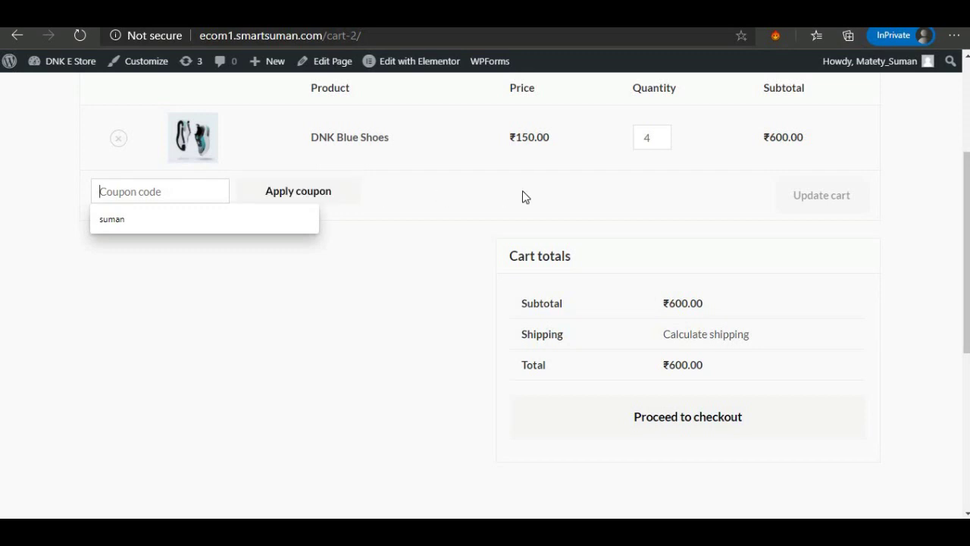
{"action": "scroll", "coordinate": [756, 225], "scroll_direction": "up", "scroll_amount": 1}
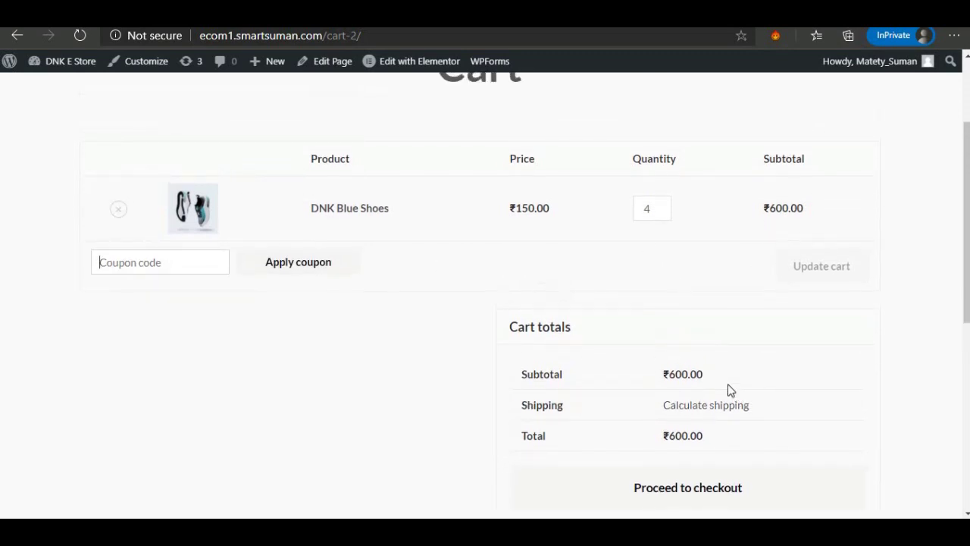
Calculate shipping for Warangal, Telangana with autofilled town and pin code, showing Free shipping or ₹40.00 flat rate.
{"action": "left_click", "coordinate": [689, 408]}
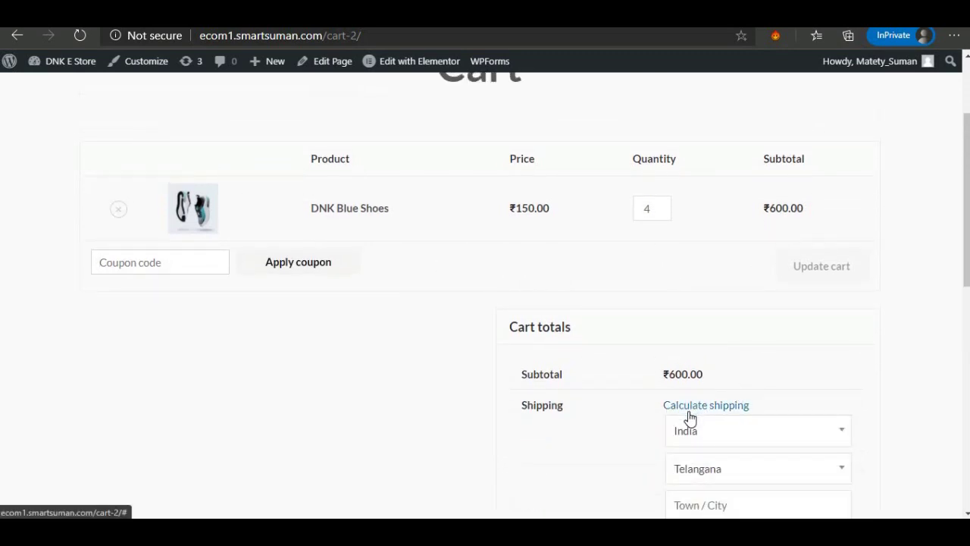
{"action": "scroll", "coordinate": [689, 416], "scroll_direction": "down", "scroll_amount": 1}
{"action": "scroll", "coordinate": [699, 409], "scroll_direction": "down", "scroll_amount": 2}
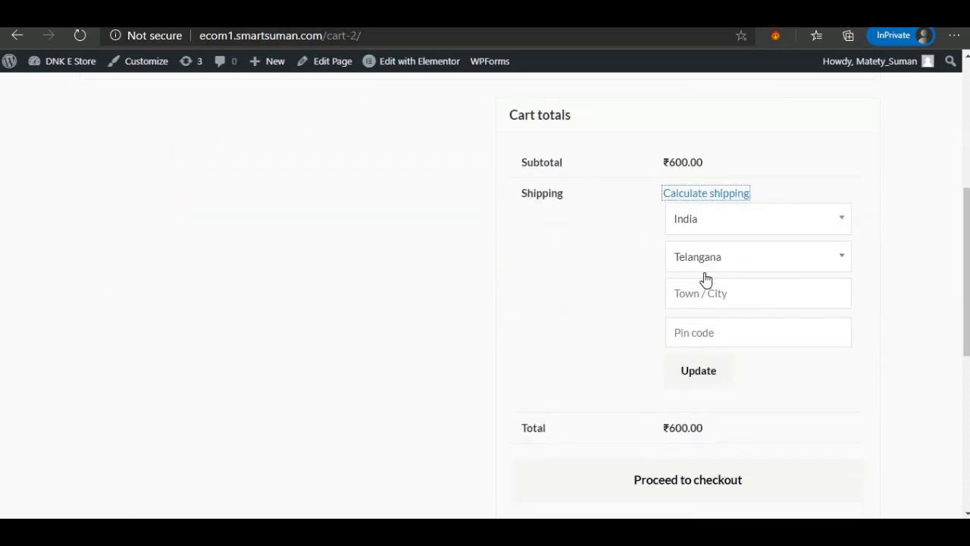
{"action": "left_click", "coordinate": [702, 297]}
{"action": "left_click", "coordinate": [702, 351]}
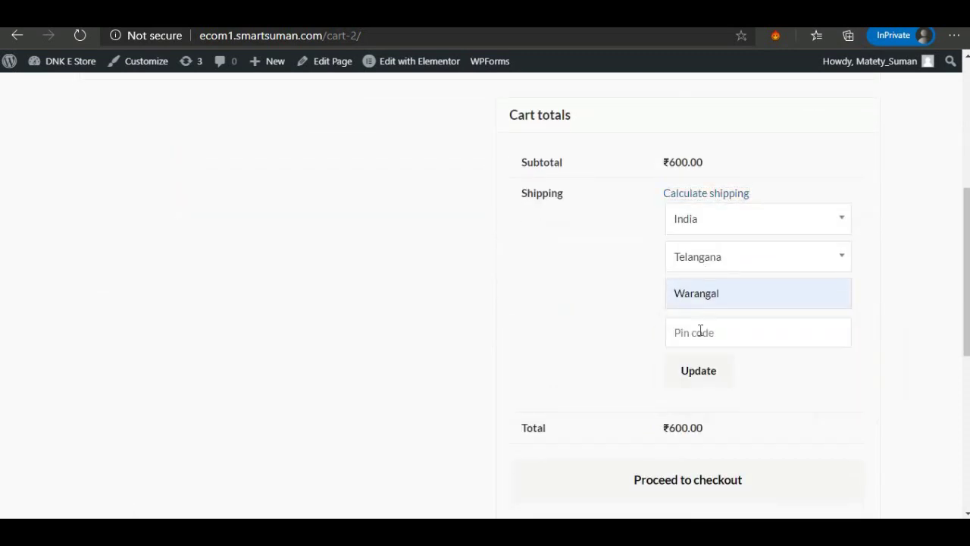
{"action": "left_click", "coordinate": [699, 331]}
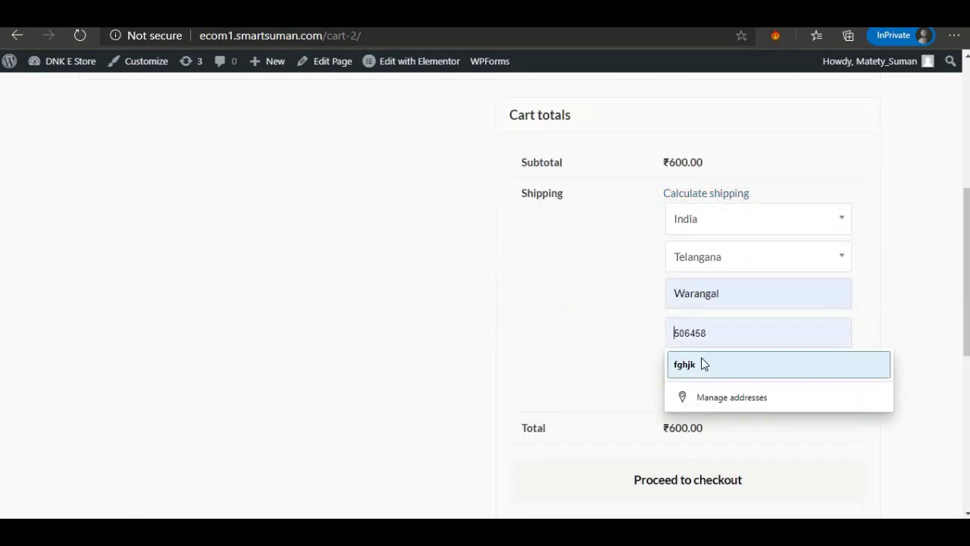
{"action": "left_click", "coordinate": [702, 364]}
{"action": "left_click", "coordinate": [704, 371]}
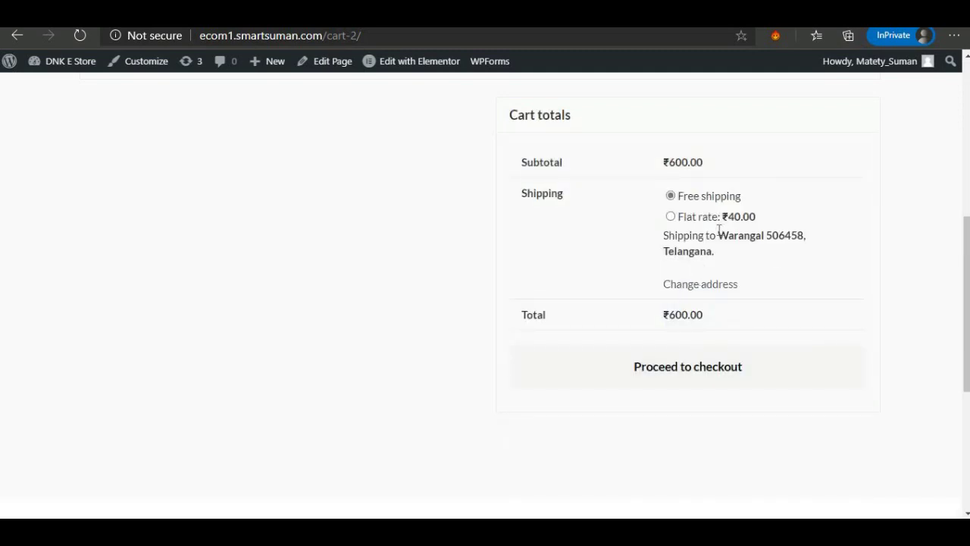
{"action": "scroll", "coordinate": [704, 231], "scroll_direction": "up", "scroll_amount": 1}
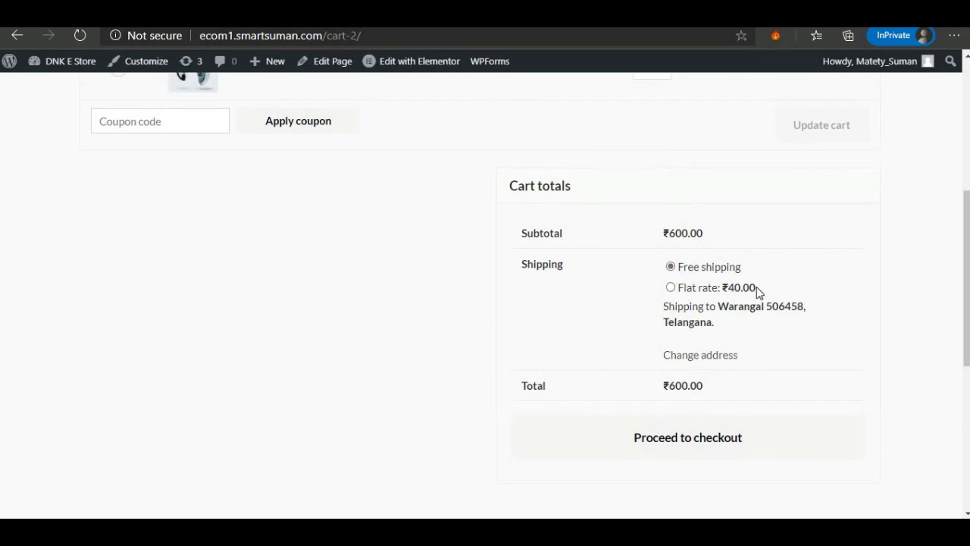
{"action": "scroll", "coordinate": [758, 291], "scroll_direction": "up", "scroll_amount": 2}
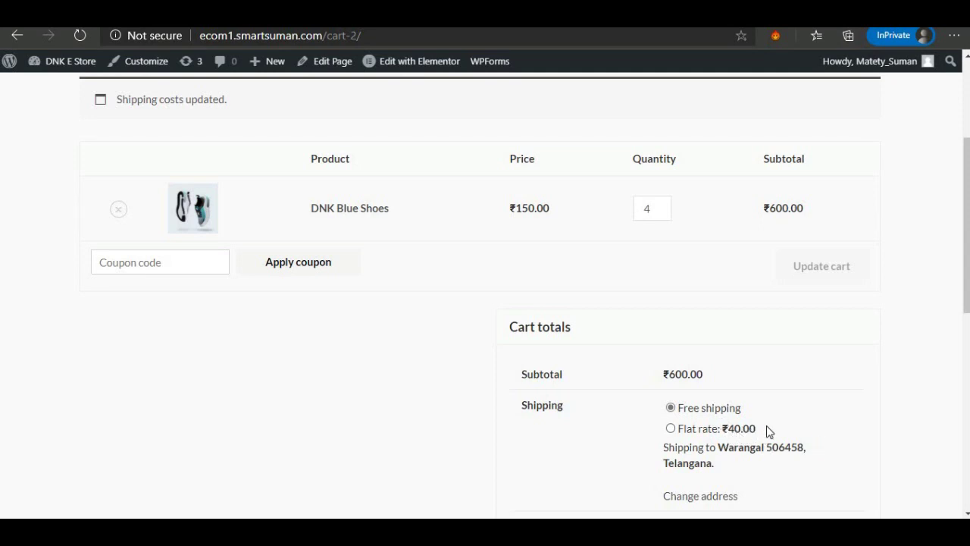
{"action": "left_click", "coordinate": [662, 213]}
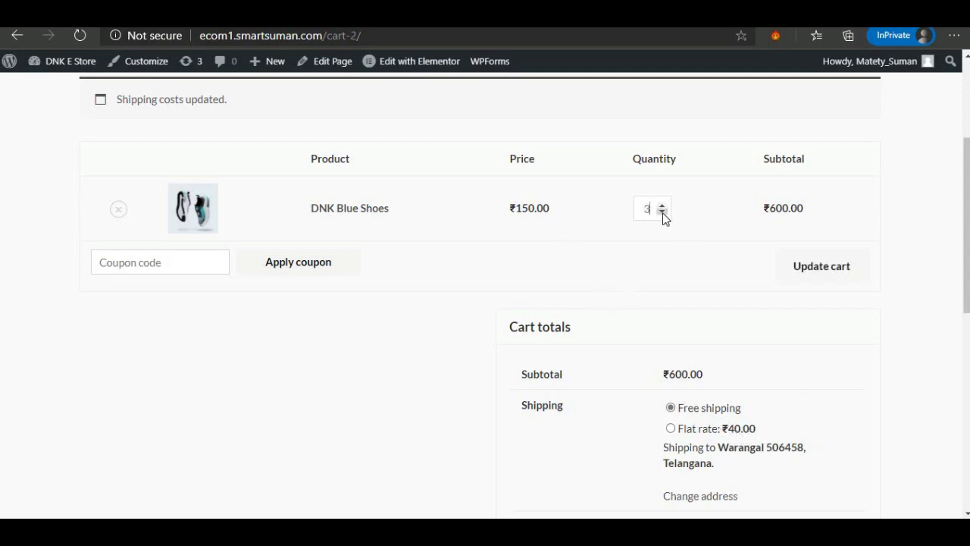
{"action": "left_click", "coordinate": [817, 276]}
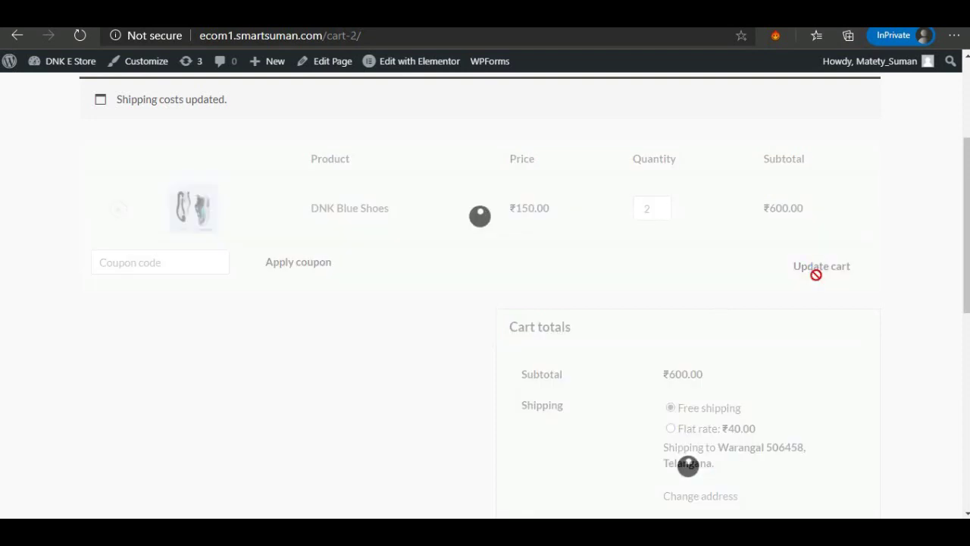
{"action": "scroll", "coordinate": [685, 342], "scroll_direction": "down", "scroll_amount": 1}
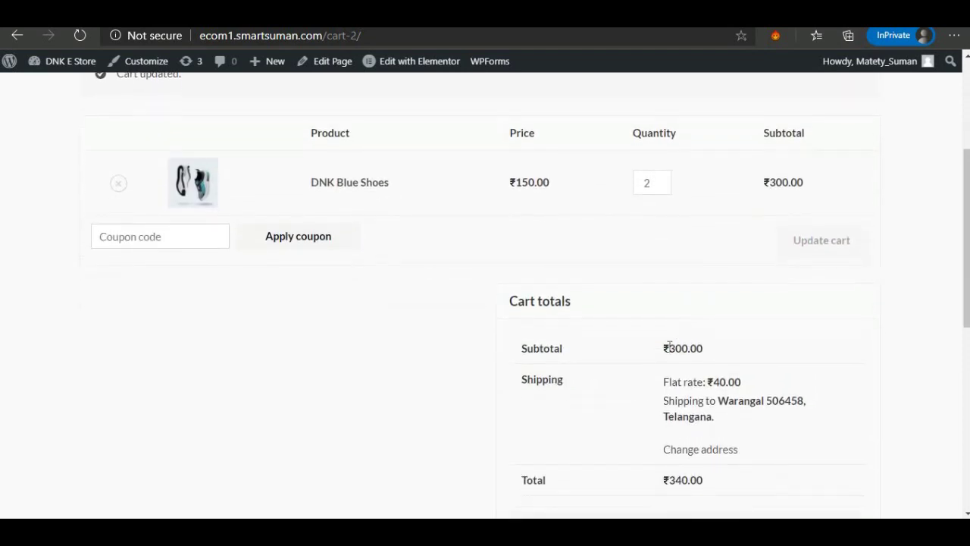
{"action": "double_click", "coordinate": [678, 348]}
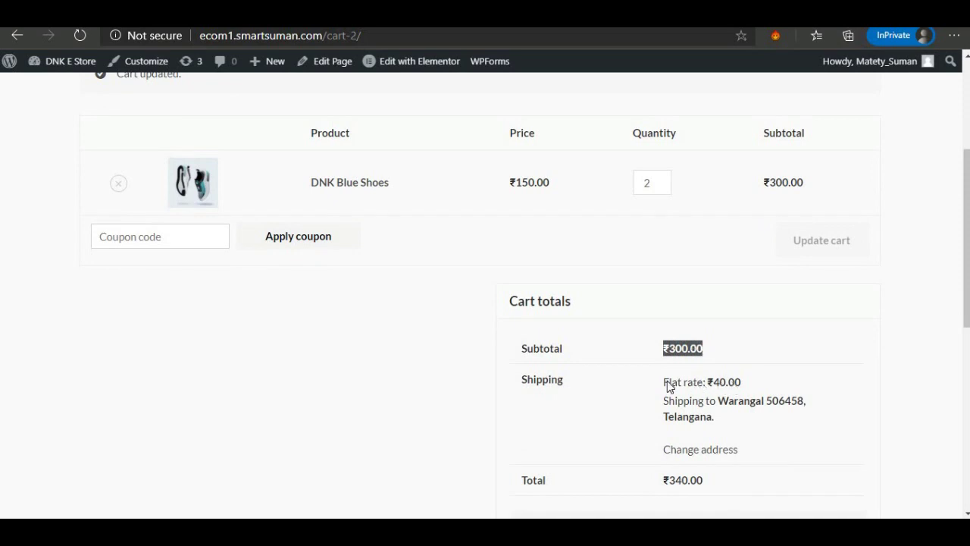
{"action": "left_click_drag", "start_coordinate": [668, 382], "coordinate": [703, 382]}
{"action": "scroll", "coordinate": [741, 386], "scroll_direction": "down", "scroll_amount": 2}
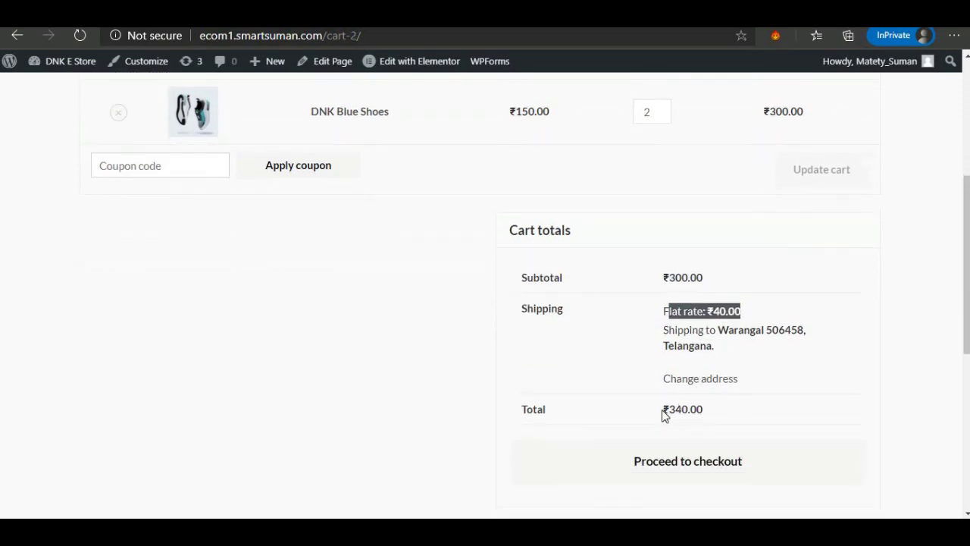
{"action": "left_click_drag", "start_coordinate": [663, 414], "coordinate": [710, 416]}
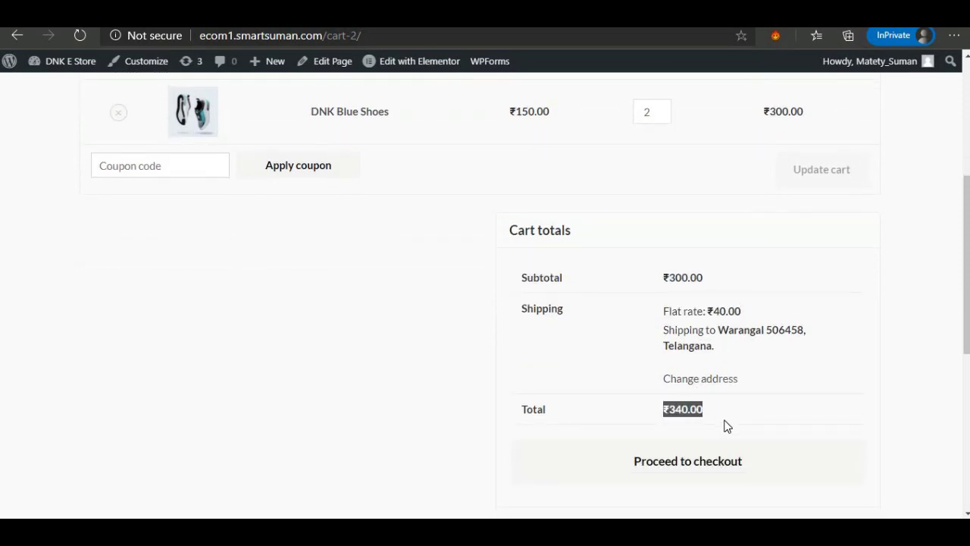
{"action": "scroll", "coordinate": [701, 293], "scroll_direction": "up", "scroll_amount": 2}
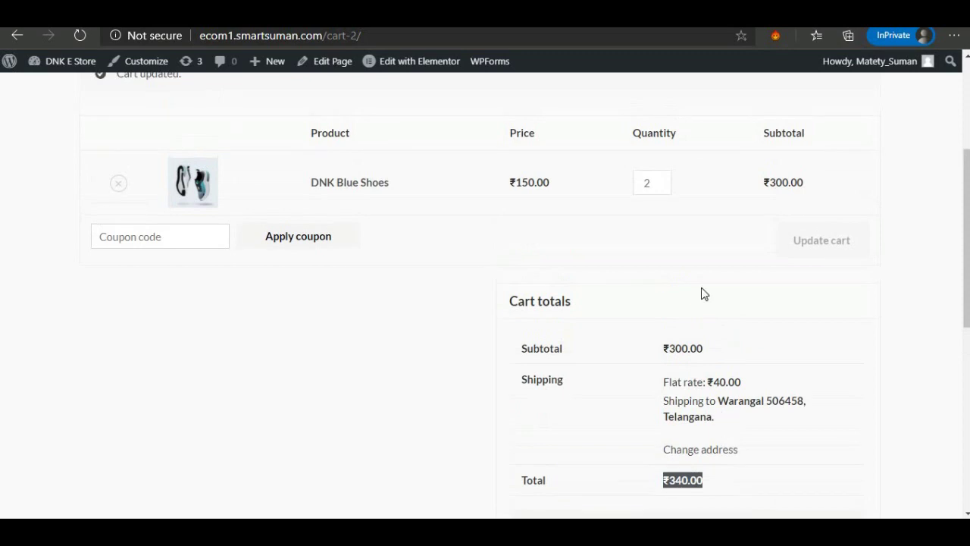
{"action": "left_click", "coordinate": [661, 179]}
{"action": "left_click", "coordinate": [662, 179]}
{"action": "left_click", "coordinate": [813, 240]}
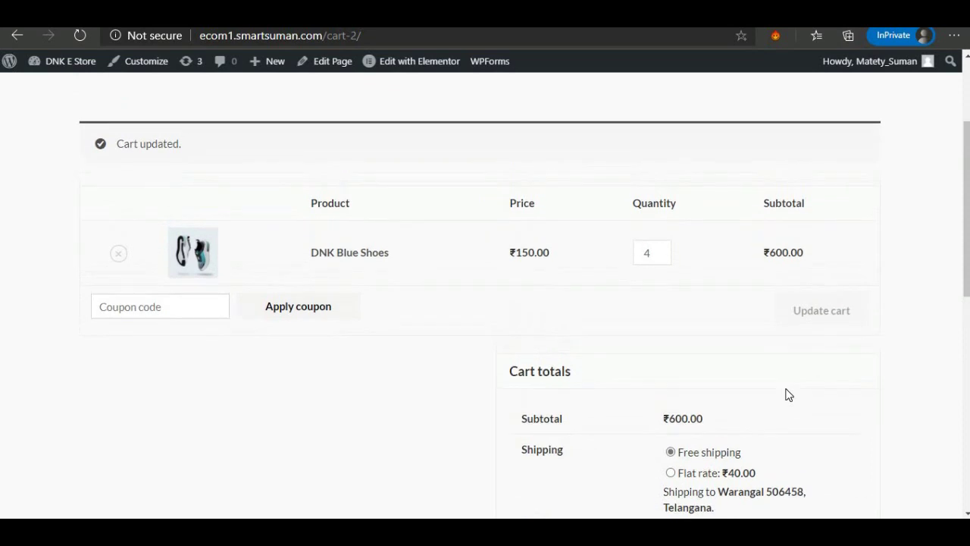
{"action": "scroll", "coordinate": [786, 393], "scroll_direction": "down", "scroll_amount": 2}
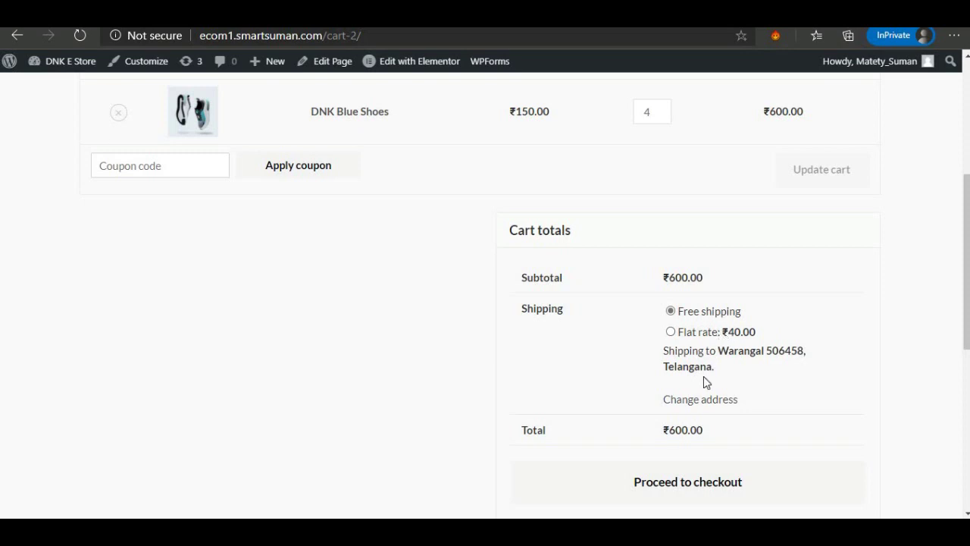
{"action": "scroll", "coordinate": [702, 386], "scroll_direction": "down", "scroll_amount": 2}
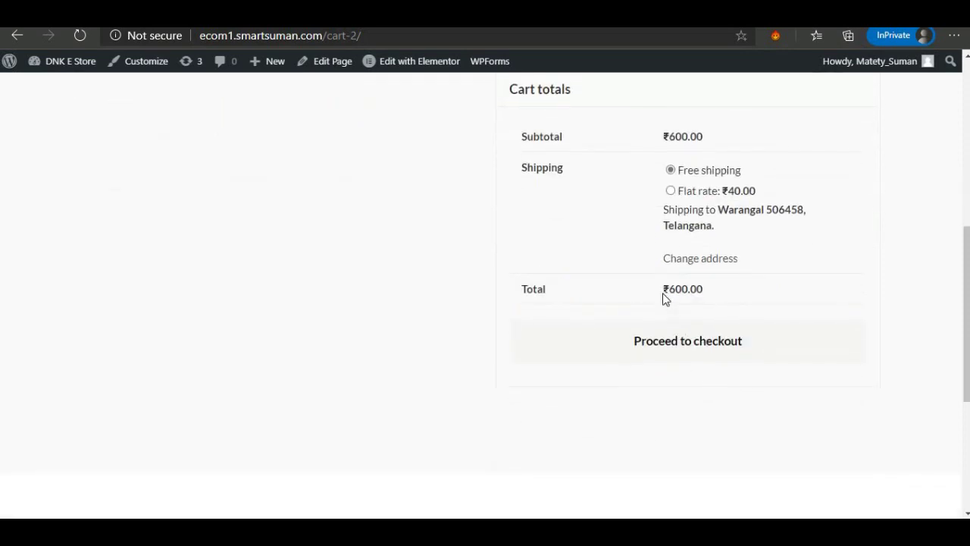
{"action": "scroll", "coordinate": [667, 292], "scroll_direction": "up", "scroll_amount": 2}
{"action": "scroll", "coordinate": [682, 326], "scroll_direction": "down", "scroll_amount": 1}
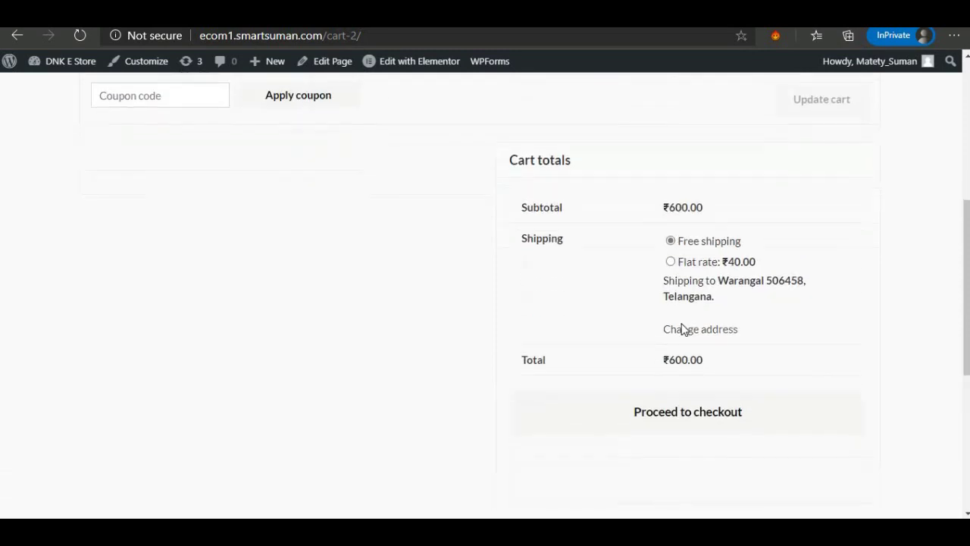
{"action": "scroll", "coordinate": [682, 328], "scroll_direction": "down", "scroll_amount": 1}
Proceed to checkout and select Credit/Debit Card as the payment method.
{"action": "left_click", "coordinate": [681, 356]}
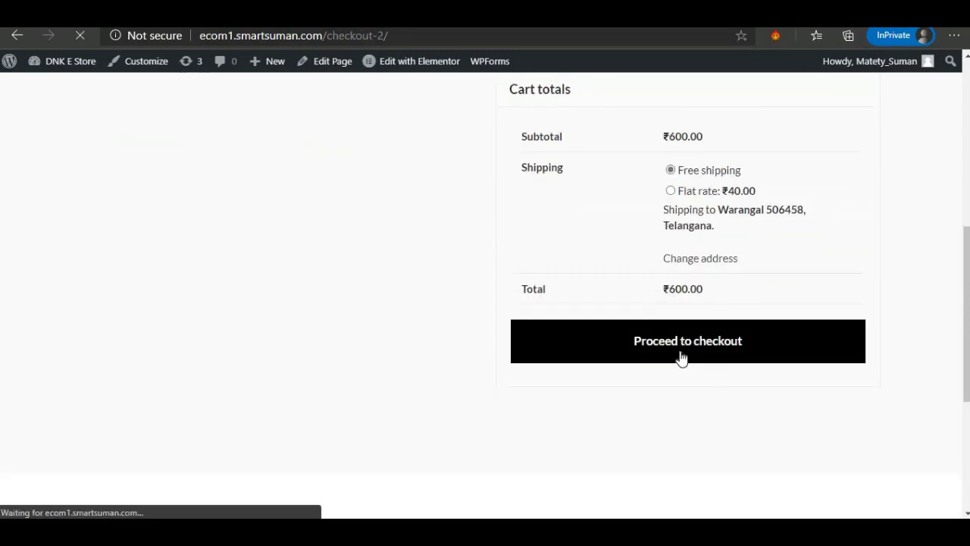
{"action": "scroll", "coordinate": [622, 341], "scroll_direction": "down", "scroll_amount": 1}
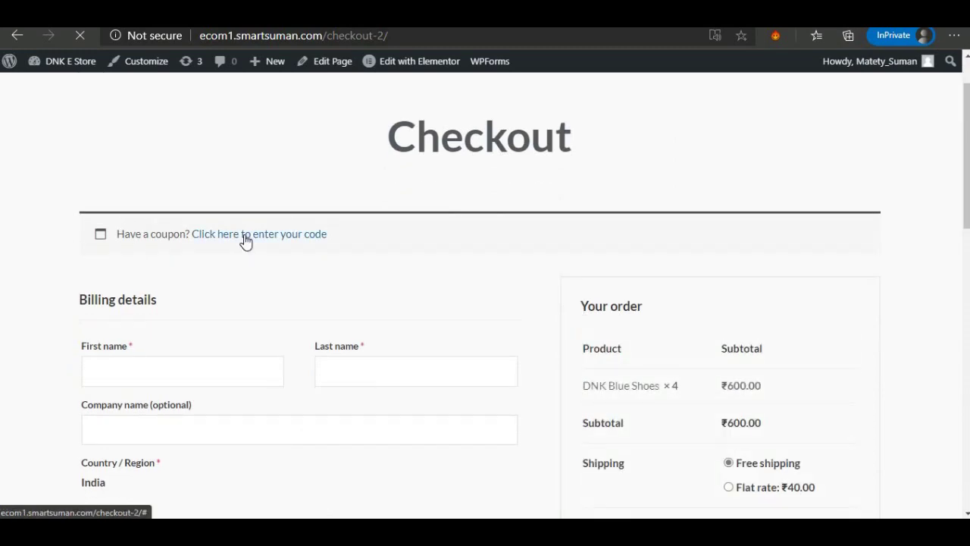
{"action": "scroll", "coordinate": [246, 241], "scroll_direction": "down", "scroll_amount": 3}
{"action": "scroll", "coordinate": [145, 277], "scroll_direction": "down", "scroll_amount": 2}
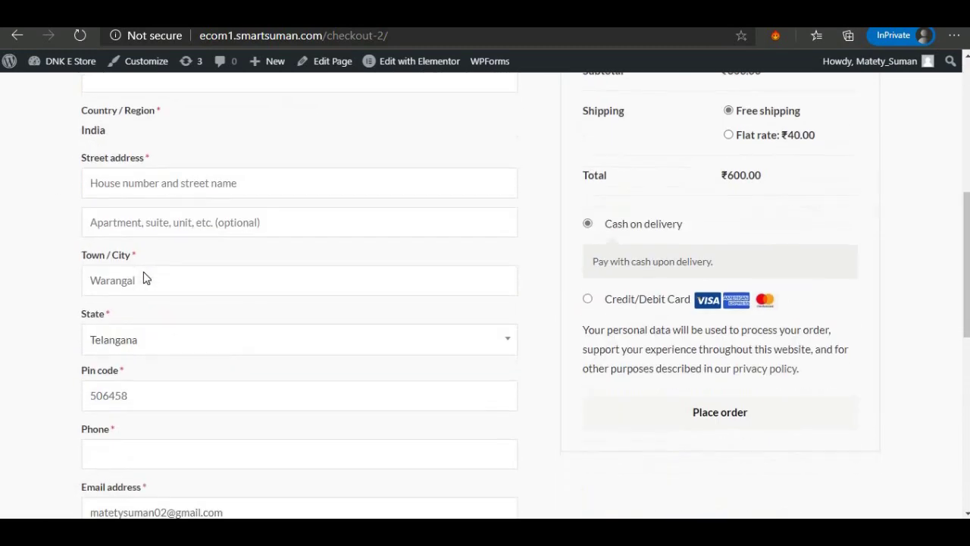
{"action": "scroll", "coordinate": [144, 273], "scroll_direction": "down", "scroll_amount": 1}
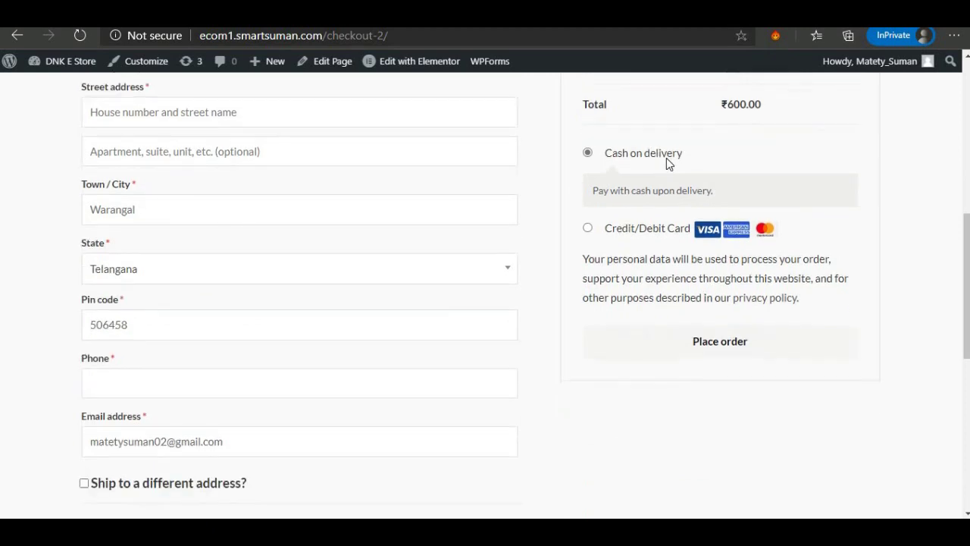
{"action": "left_click", "coordinate": [613, 235]}
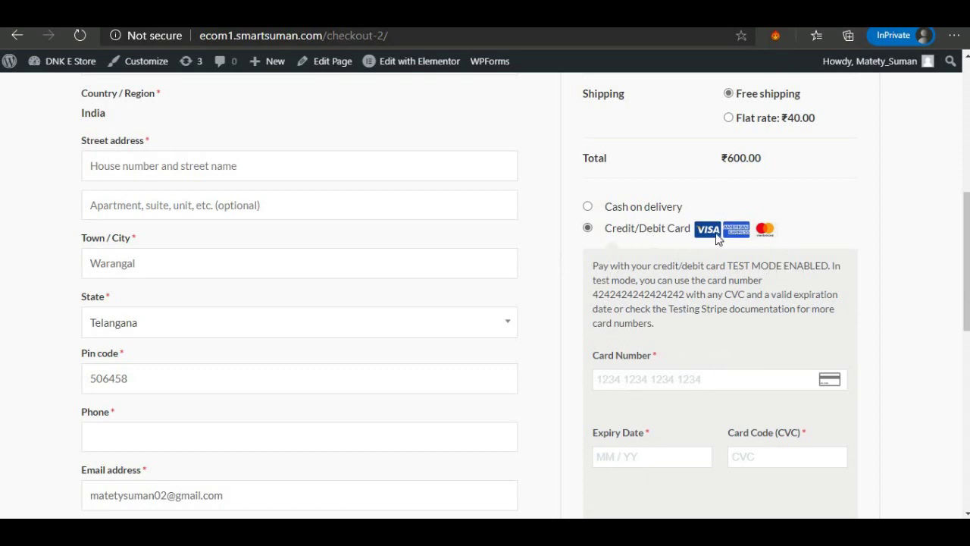
Turn Ship to a different address on and off again, then return to the homepage.
{"action": "scroll", "coordinate": [713, 326], "scroll_direction": "down", "scroll_amount": 2}
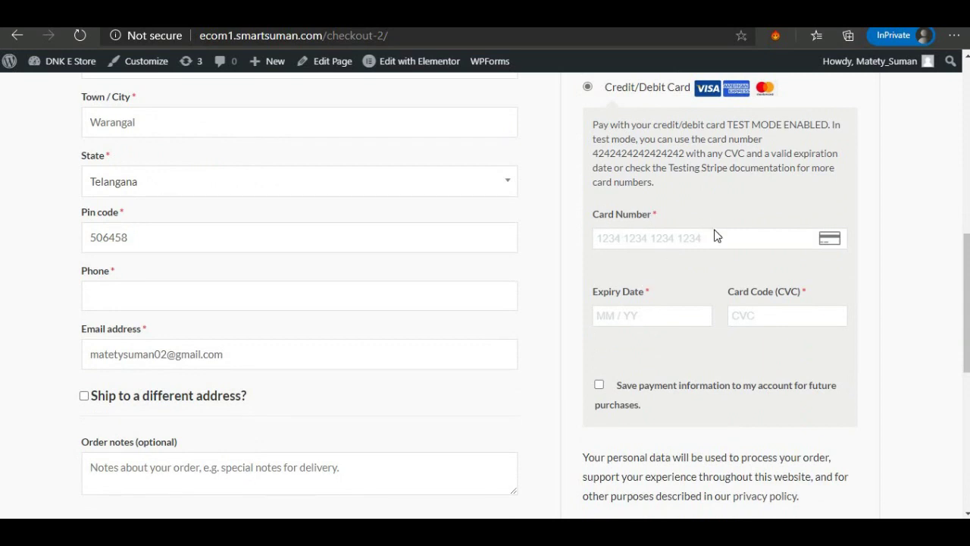
{"action": "scroll", "coordinate": [716, 235], "scroll_direction": "down", "scroll_amount": 2}
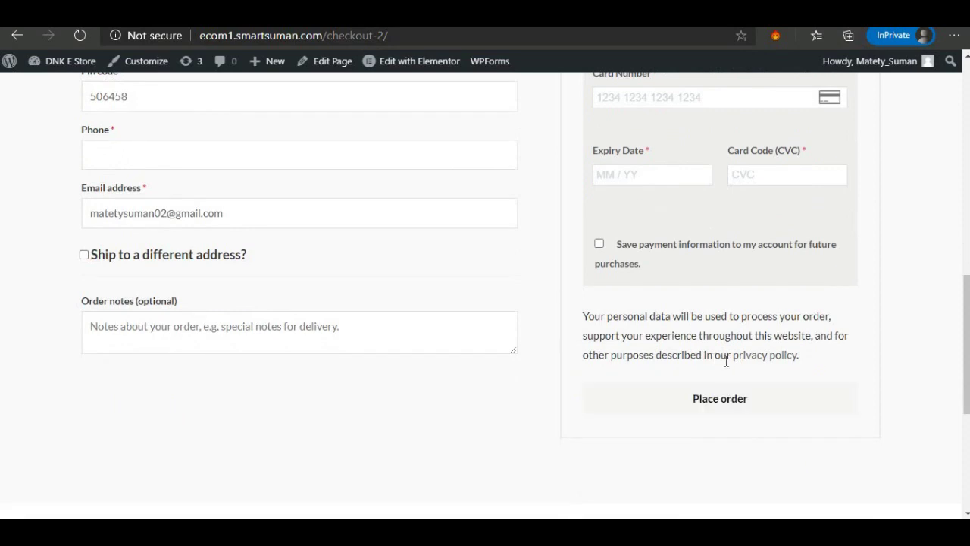
{"action": "left_click", "coordinate": [84, 256]}
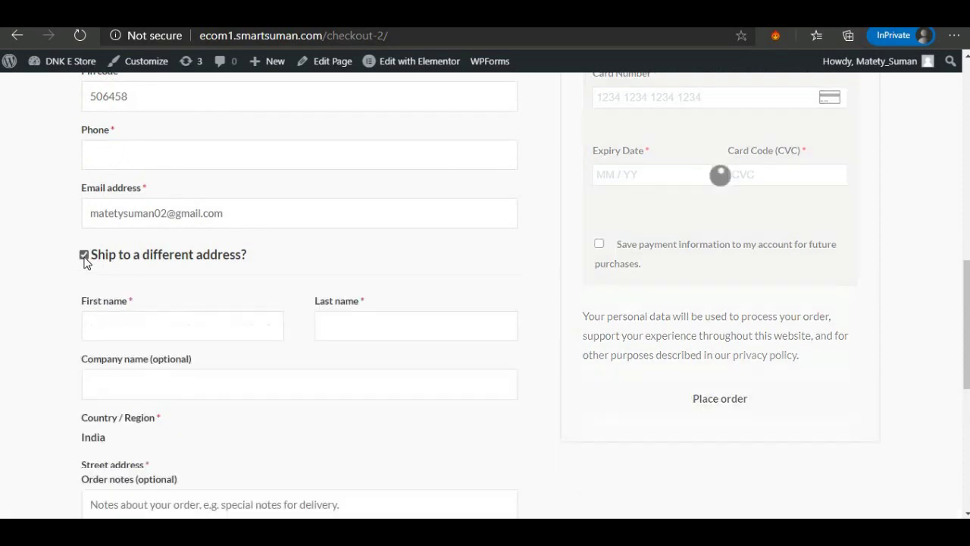
{"action": "left_click", "coordinate": [84, 256]}
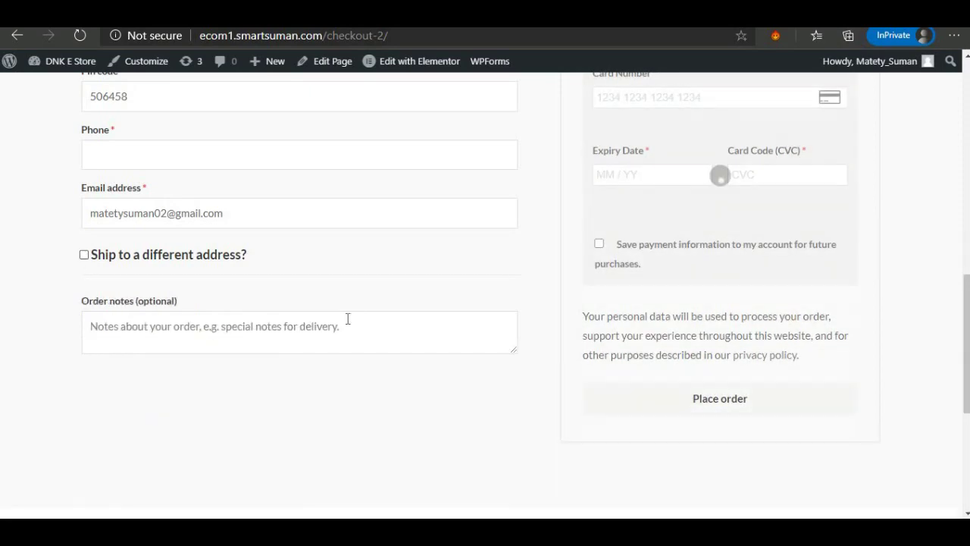
{"action": "scroll", "coordinate": [346, 318], "scroll_direction": "up", "scroll_amount": 4}
{"action": "scroll", "coordinate": [349, 319], "scroll_direction": "up", "scroll_amount": 6}
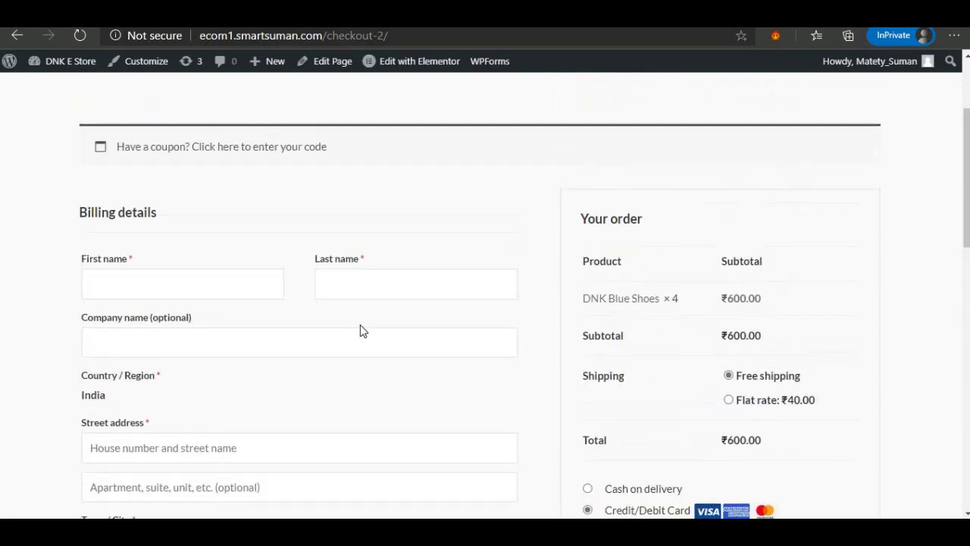
{"action": "left_click", "coordinate": [94, 106]}
Scroll the storefront homepage past the offer banners down to Featured Products.
{"action": "scroll", "coordinate": [546, 288], "scroll_direction": "down", "scroll_amount": 2}
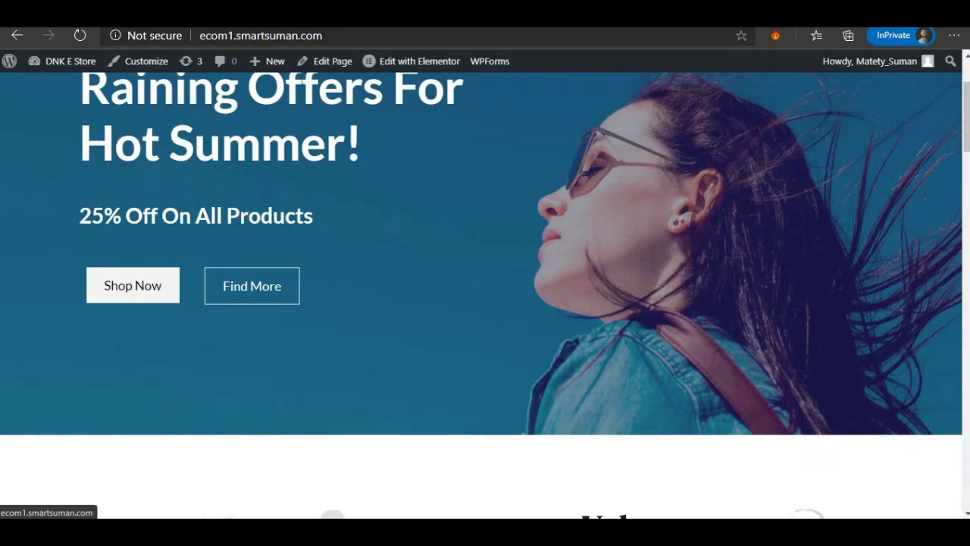
{"action": "scroll", "coordinate": [514, 275], "scroll_direction": "down", "scroll_amount": 5}
{"action": "scroll", "coordinate": [509, 274], "scroll_direction": "down", "scroll_amount": 5}
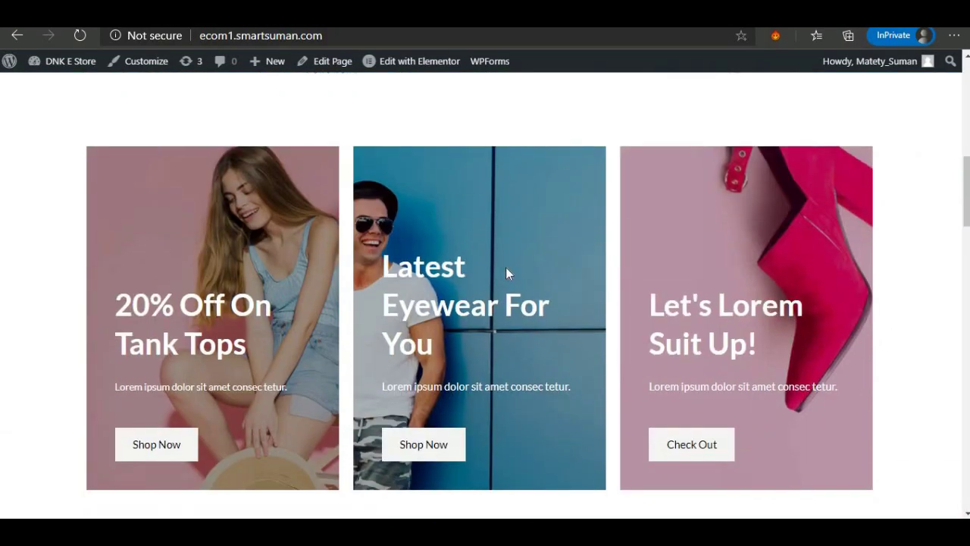
{"action": "scroll", "coordinate": [509, 274], "scroll_direction": "down", "scroll_amount": 5}
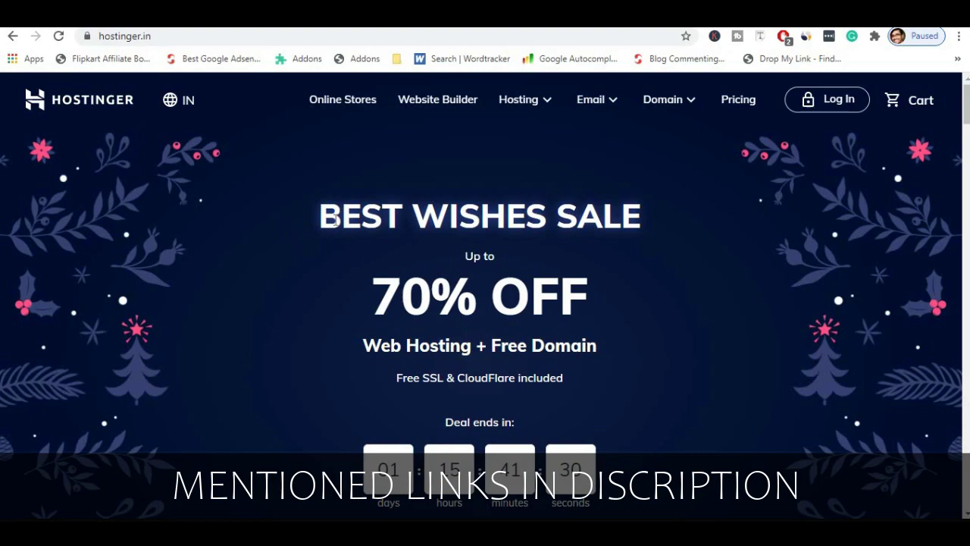
Find the web hosting plans and highlight the Single plan's 10 GB SSD, visit and email limits, and missing free domain.
{"action": "scroll", "coordinate": [335, 223], "scroll_direction": "down", "scroll_amount": 2}
{"action": "scroll", "coordinate": [335, 225], "scroll_direction": "down", "scroll_amount": 12}
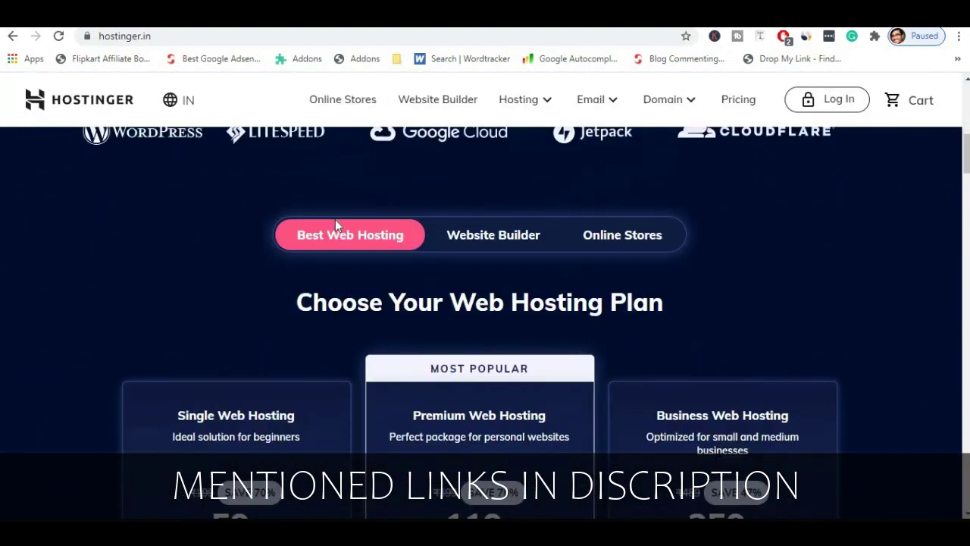
{"action": "scroll", "coordinate": [336, 238], "scroll_direction": "down", "scroll_amount": 1}
{"action": "scroll", "coordinate": [336, 241], "scroll_direction": "up", "scroll_amount": 2}
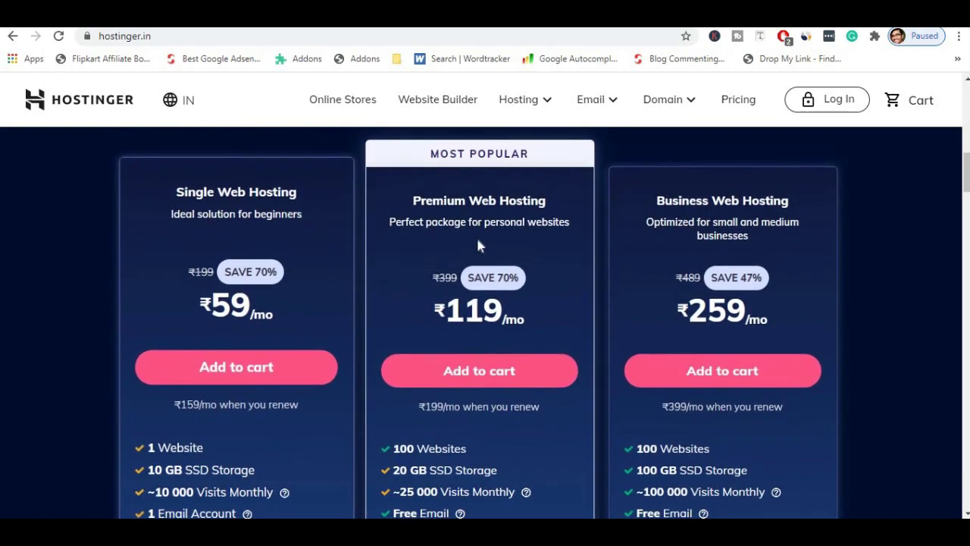
{"action": "scroll", "coordinate": [340, 241], "scroll_direction": "down", "scroll_amount": 2}
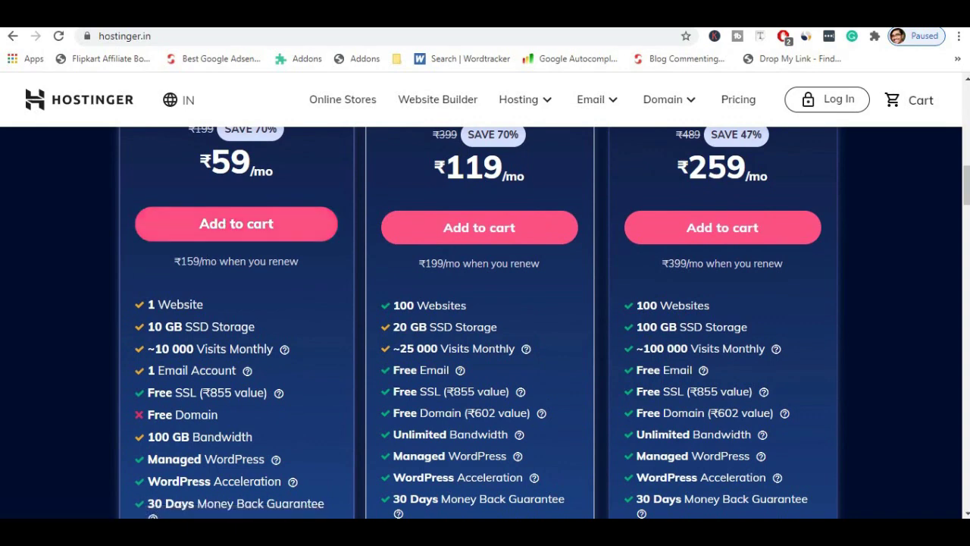
{"action": "left_click_drag", "start_coordinate": [146, 304], "coordinate": [212, 308]}
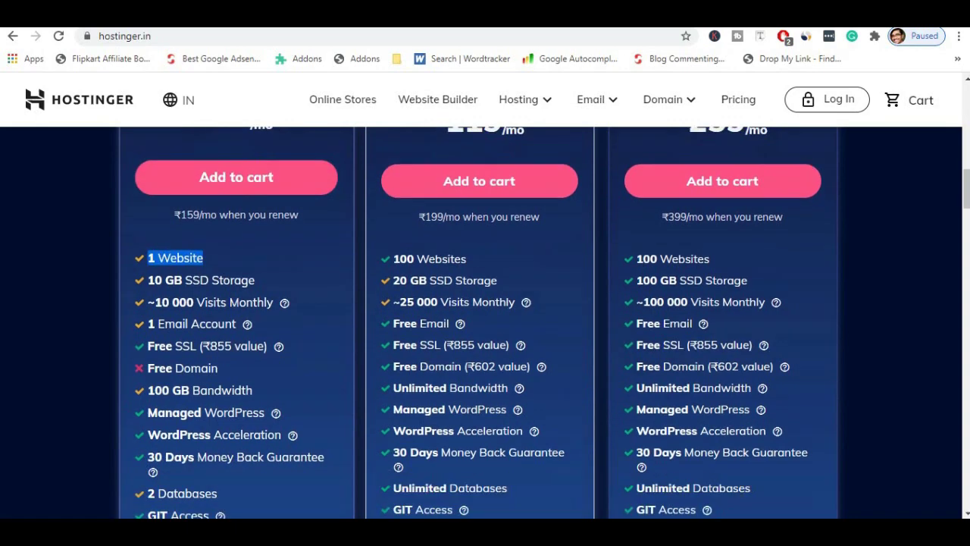
{"action": "scroll", "coordinate": [140, 345], "scroll_direction": "down", "scroll_amount": 1}
{"action": "left_click_drag", "start_coordinate": [140, 345], "coordinate": [248, 340]}
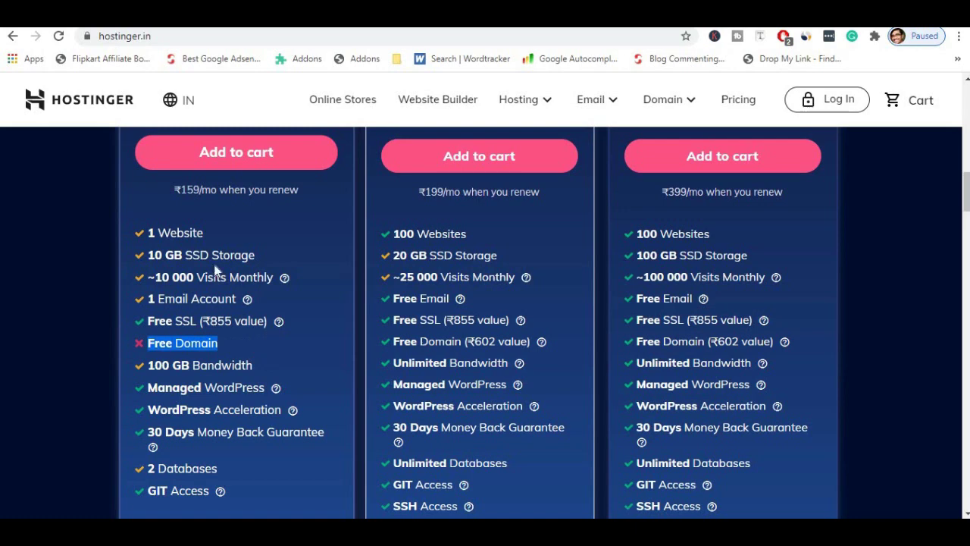
{"action": "left_click_drag", "start_coordinate": [147, 255], "coordinate": [248, 255]}
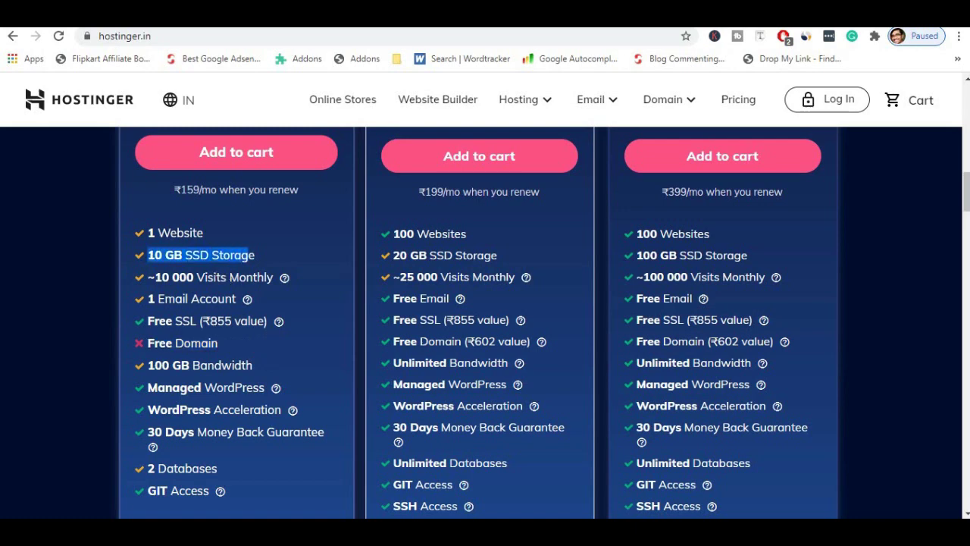
{"action": "left_click_drag", "start_coordinate": [155, 277], "coordinate": [244, 300]}
Scroll back through the plan cards and highlight the Premium Web Hosting plan name.
{"action": "scroll", "coordinate": [244, 319], "scroll_direction": "down", "scroll_amount": 2}
{"action": "scroll", "coordinate": [243, 319], "scroll_direction": "up", "scroll_amount": 3}
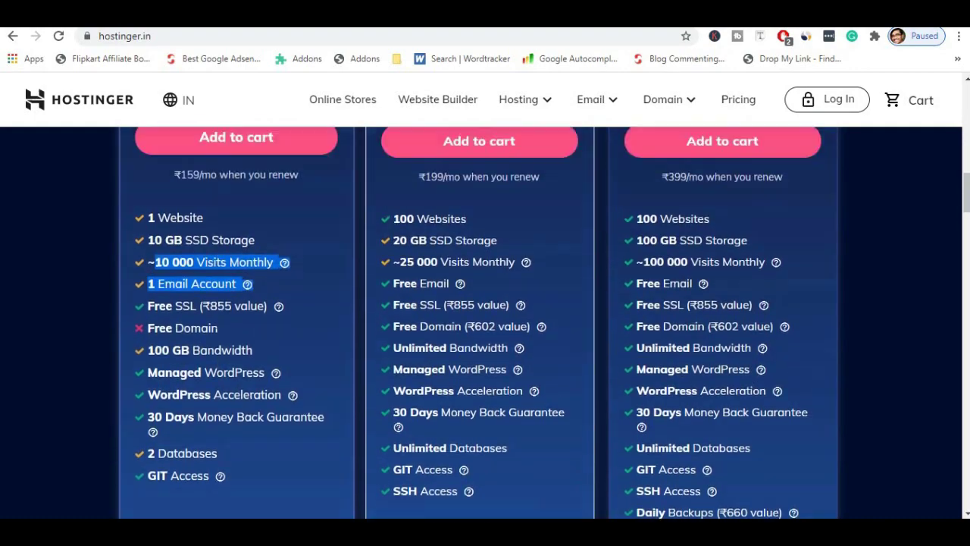
{"action": "scroll", "coordinate": [217, 329], "scroll_direction": "up", "scroll_amount": 1}
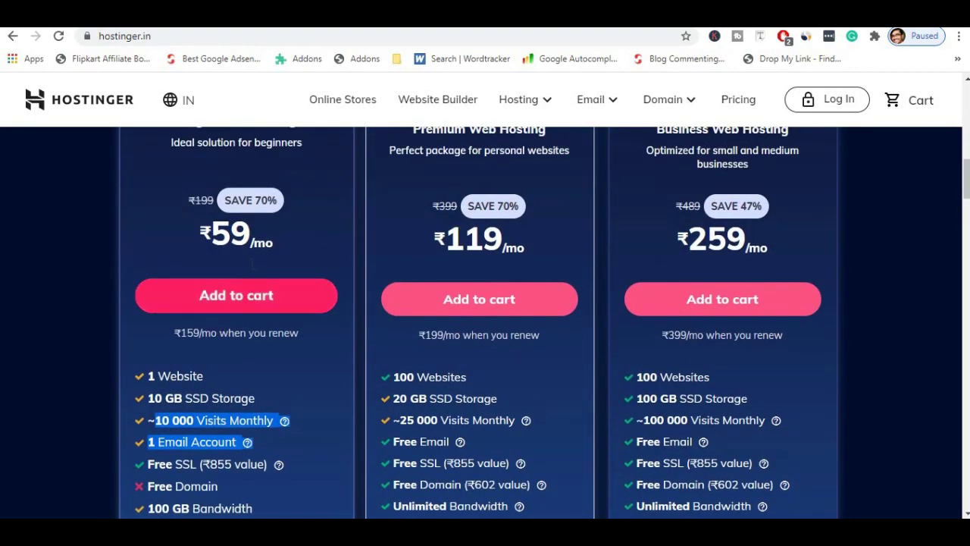
{"action": "scroll", "coordinate": [226, 240], "scroll_direction": "up", "scroll_amount": 1}
{"action": "scroll", "coordinate": [226, 241], "scroll_direction": "up", "scroll_amount": 1}
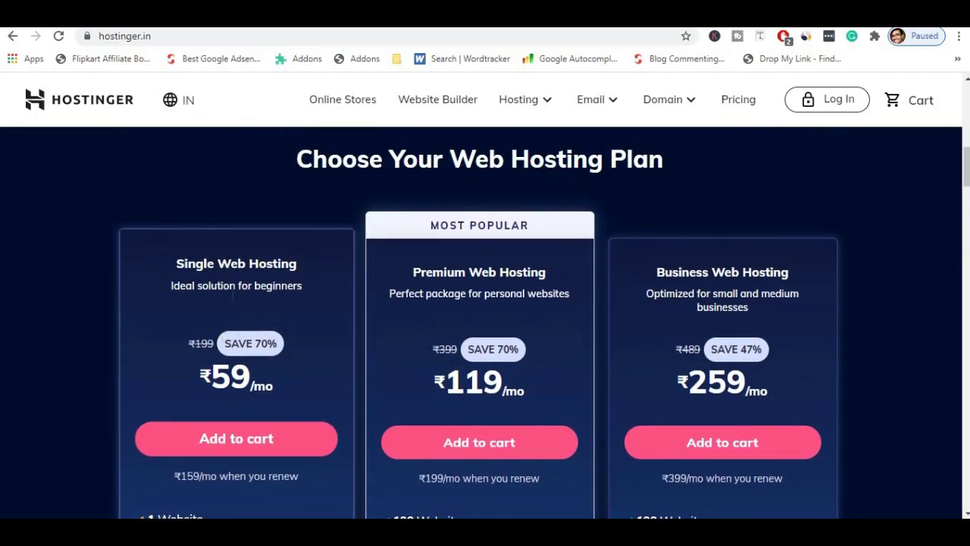
{"action": "scroll", "coordinate": [236, 341], "scroll_direction": "down", "scroll_amount": 5}
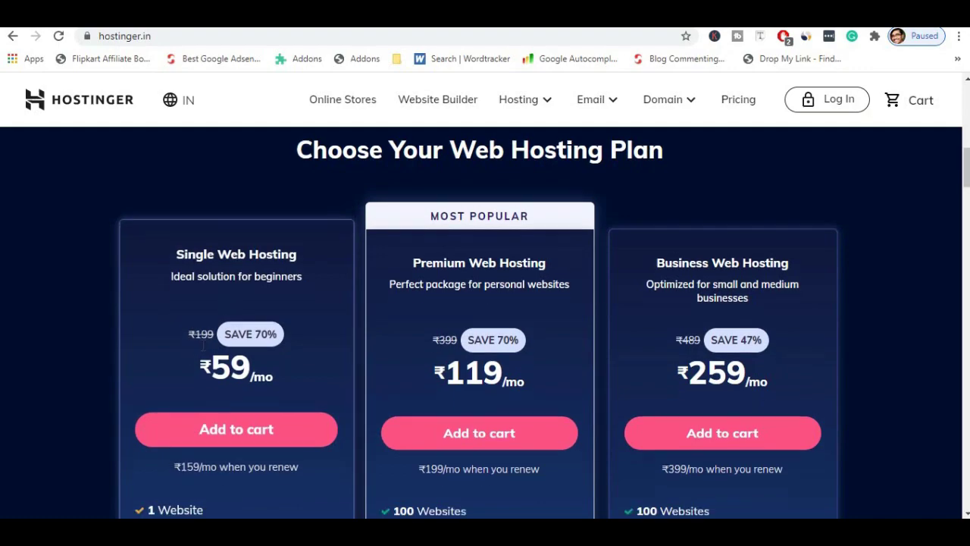
{"action": "scroll", "coordinate": [514, 212], "scroll_direction": "down", "scroll_amount": 1}
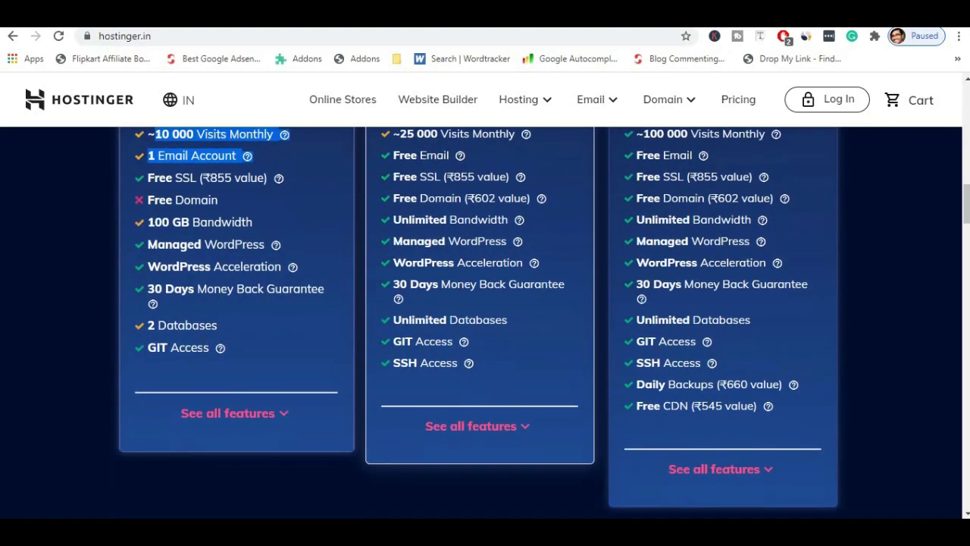
{"action": "scroll", "coordinate": [514, 211], "scroll_direction": "up", "scroll_amount": 5}
{"action": "left_click_drag", "start_coordinate": [411, 193], "coordinate": [531, 159]}
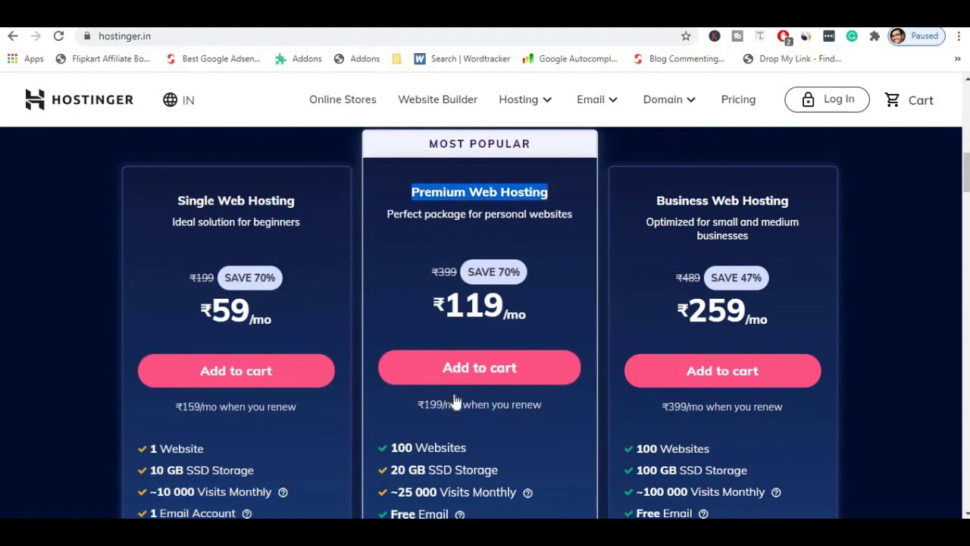
{"action": "scroll", "coordinate": [419, 348], "scroll_direction": "down", "scroll_amount": 2}
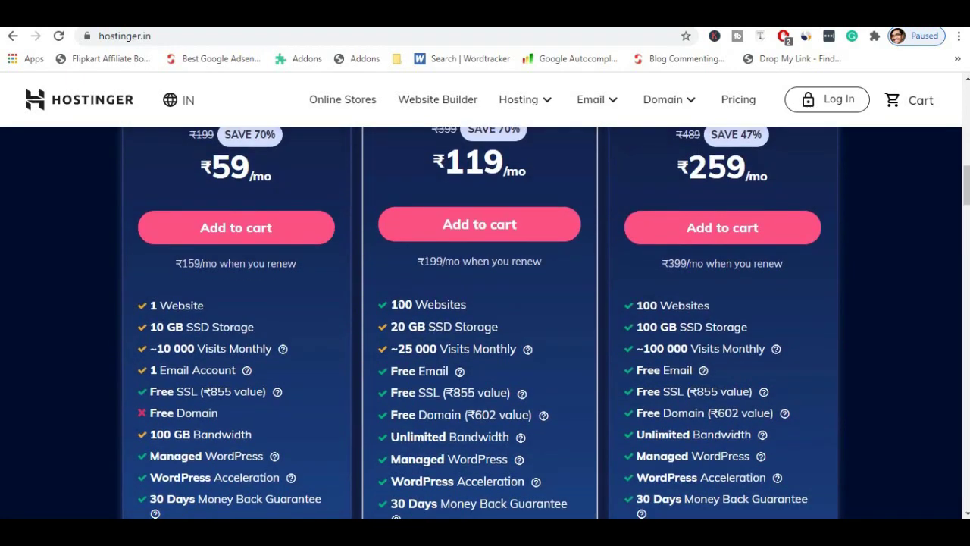
{"action": "left_click_drag", "start_coordinate": [472, 306], "coordinate": [498, 326]}
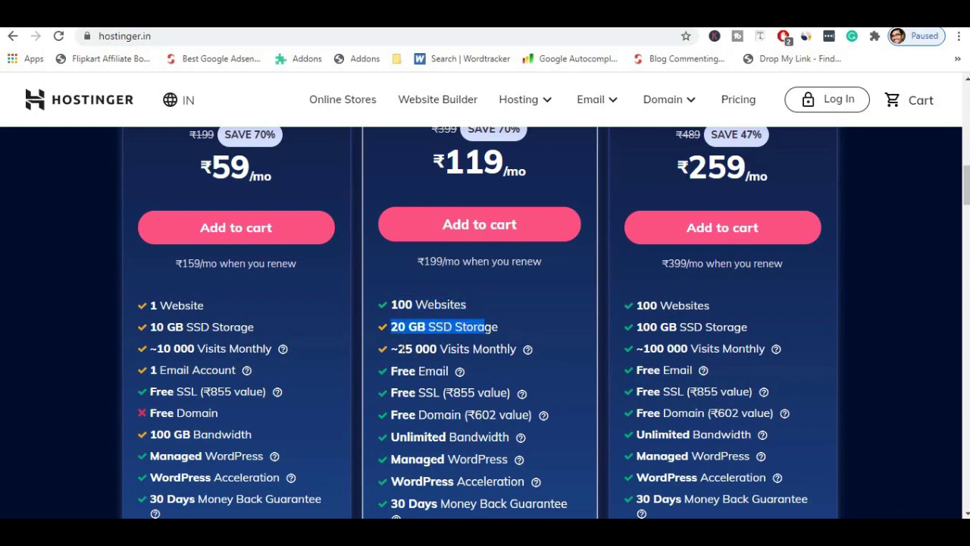
{"action": "left_click", "coordinate": [498, 327]}
{"action": "left_click_drag", "start_coordinate": [397, 349], "coordinate": [526, 350]}
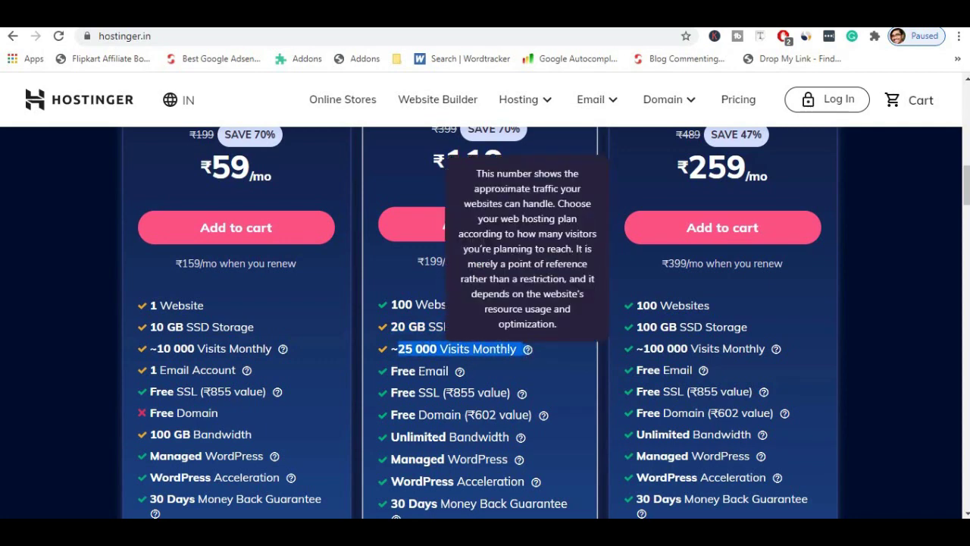
{"action": "left_click_drag", "start_coordinate": [417, 371], "coordinate": [449, 372]}
{"action": "left_click_drag", "start_coordinate": [400, 393], "coordinate": [461, 414]}
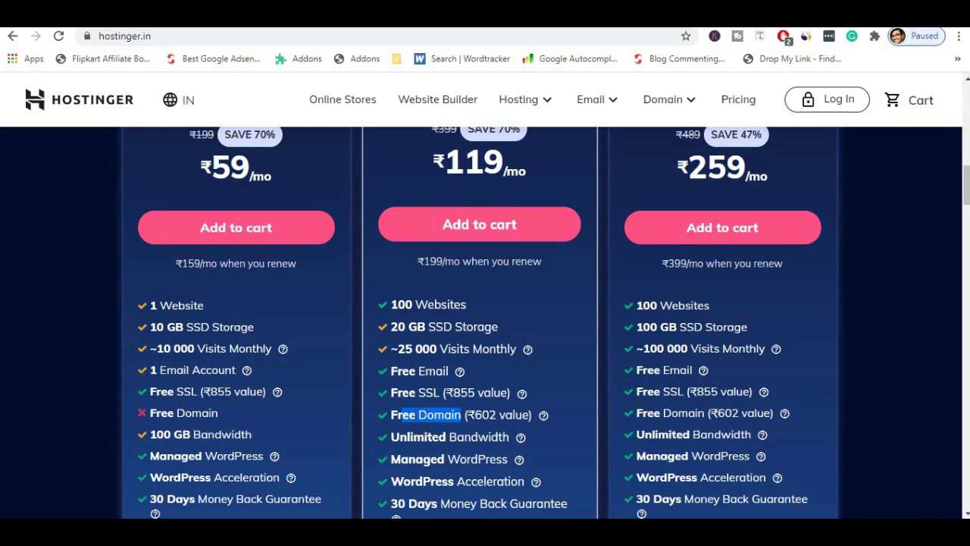
{"action": "scroll", "coordinate": [428, 413], "scroll_direction": "down", "scroll_amount": 1}
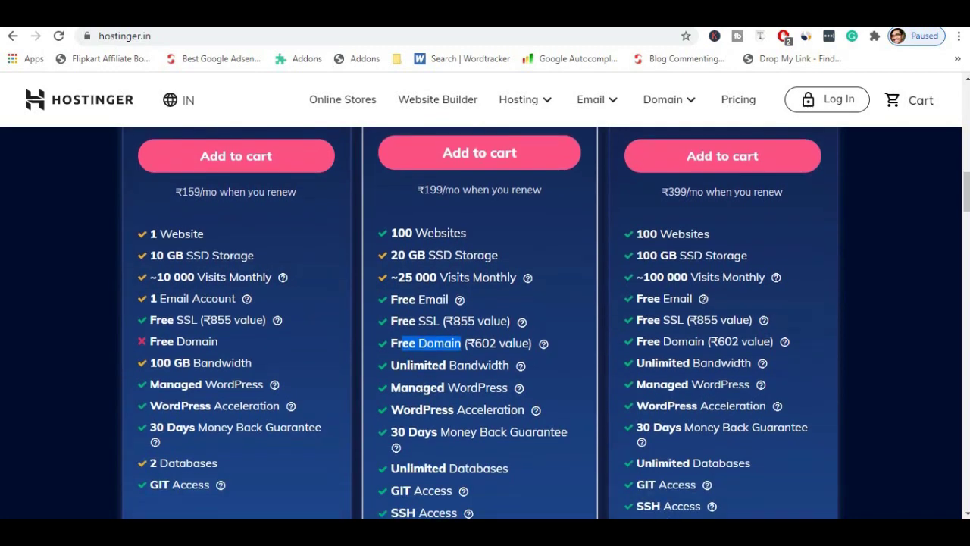
{"action": "left_click_drag", "start_coordinate": [390, 365], "coordinate": [520, 370]}
{"action": "mouse_move", "coordinate": [520, 370]}
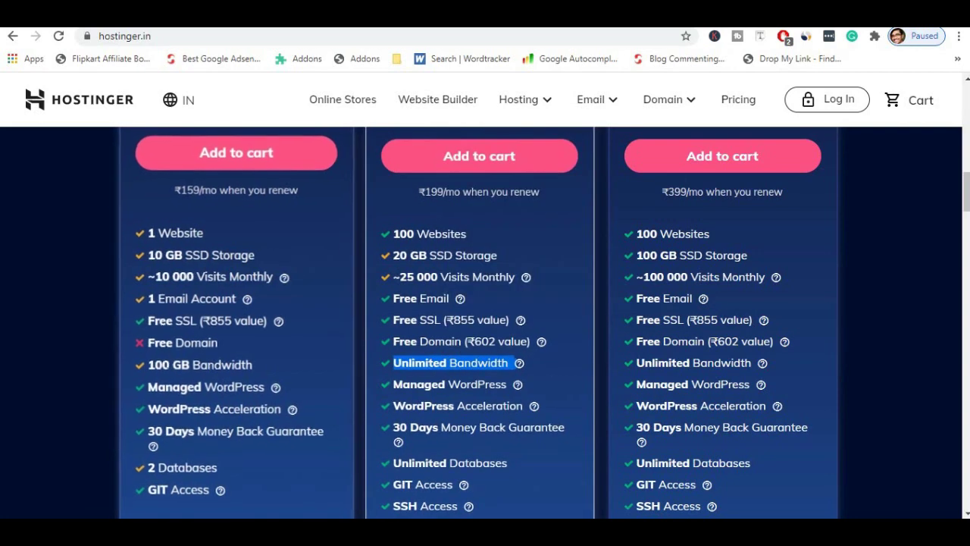
{"action": "left_click_drag", "start_coordinate": [147, 365], "coordinate": [189, 366]}
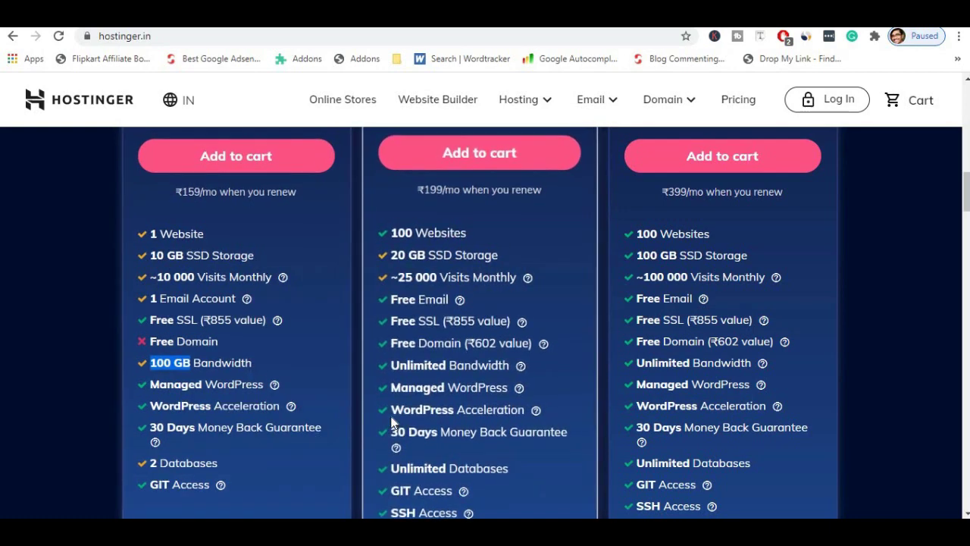
{"action": "scroll", "coordinate": [402, 395], "scroll_direction": "down", "scroll_amount": 1}
{"action": "left_click_drag", "start_coordinate": [402, 316], "coordinate": [507, 316]}
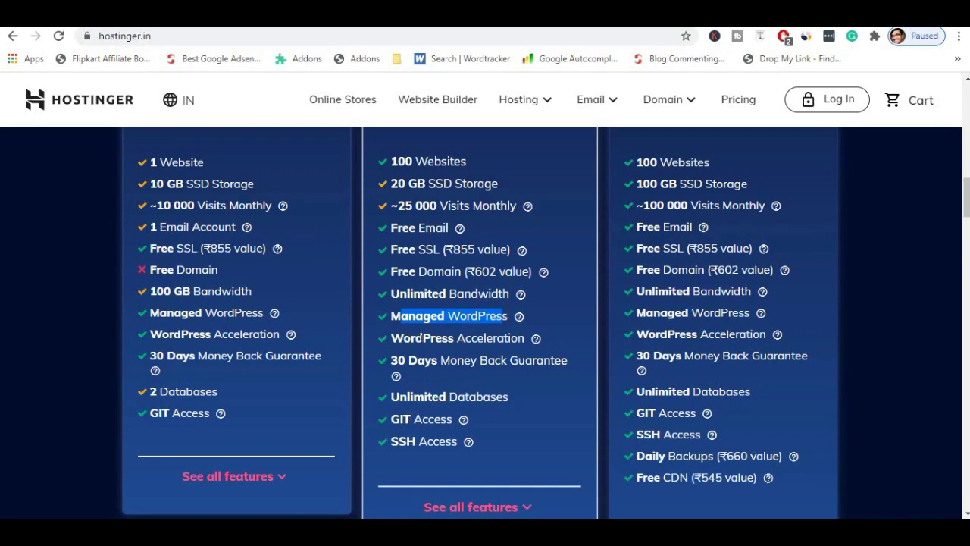
{"action": "left_click_drag", "start_coordinate": [412, 338], "coordinate": [523, 338]}
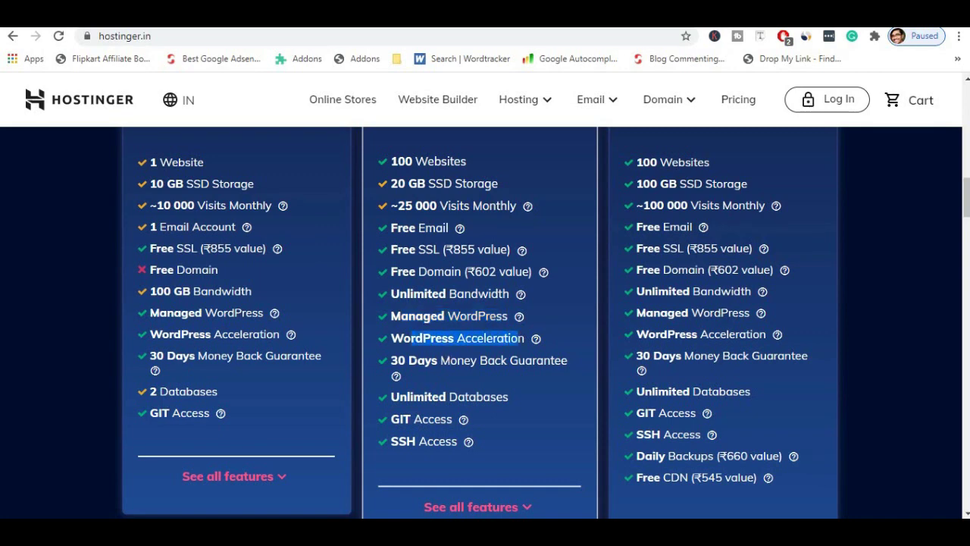
{"action": "left_click_drag", "start_coordinate": [392, 360], "coordinate": [403, 376]}
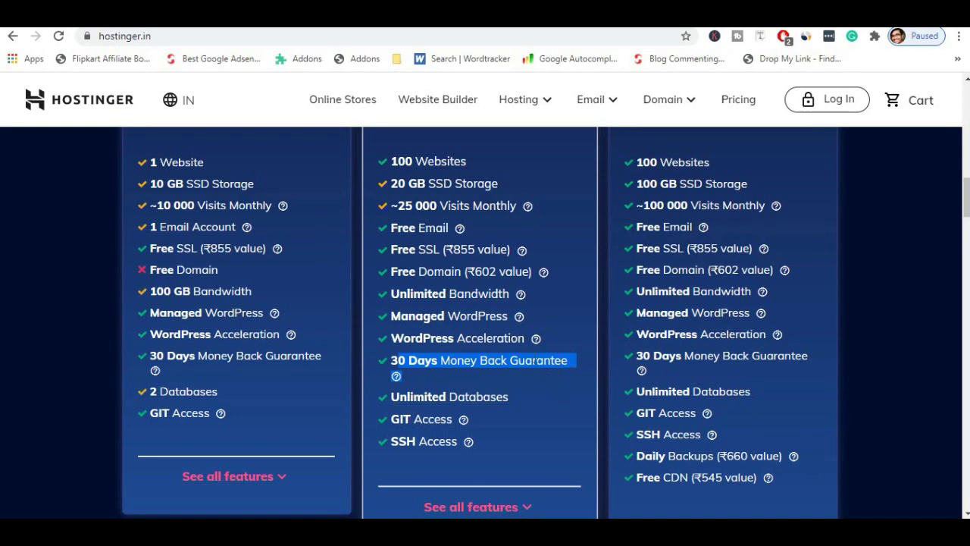
{"action": "left_click", "coordinate": [534, 362]}
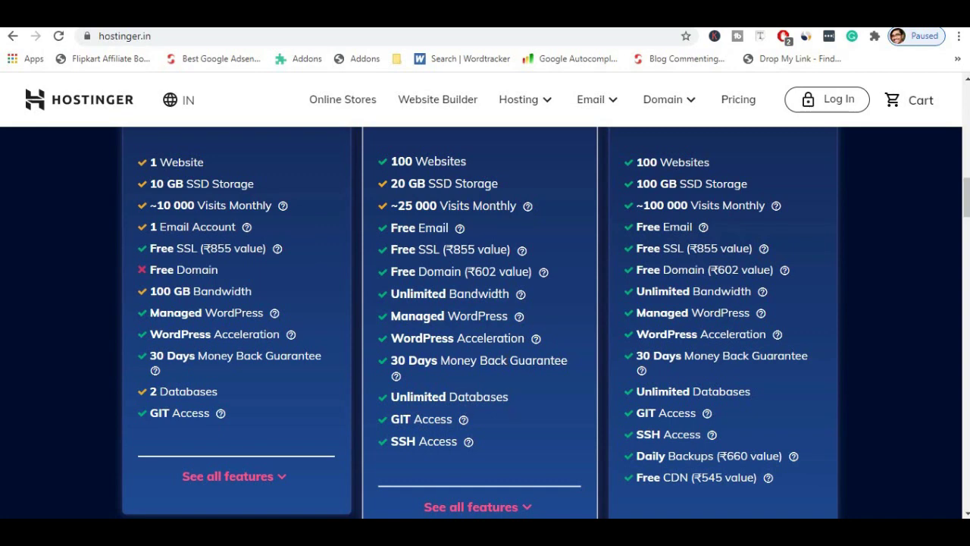
{"action": "left_click_drag", "start_coordinate": [390, 397], "coordinate": [513, 399]}
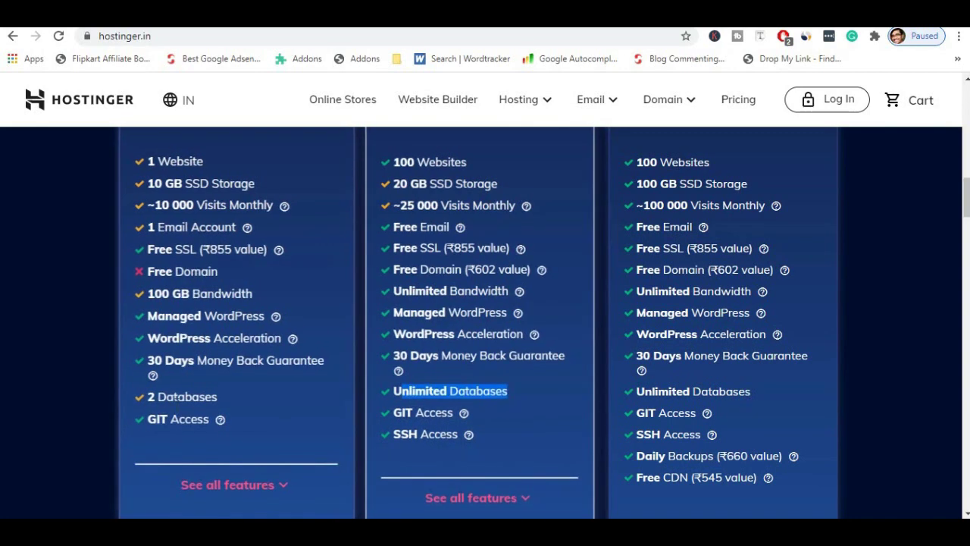
{"action": "left_click", "coordinate": [143, 396]}
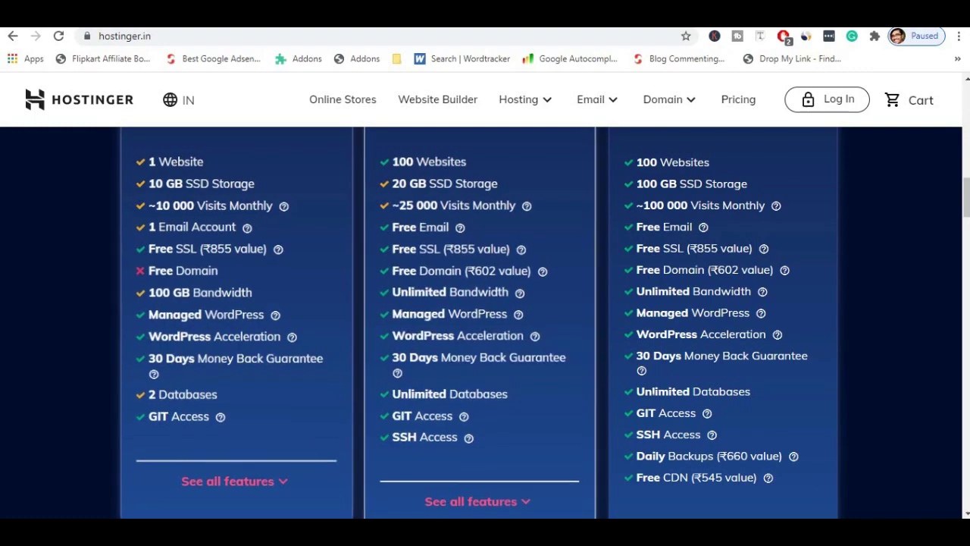
{"action": "scroll", "coordinate": [671, 405], "scroll_direction": "down", "scroll_amount": 2}
{"action": "scroll", "coordinate": [651, 403], "scroll_direction": "up", "scroll_amount": 8}
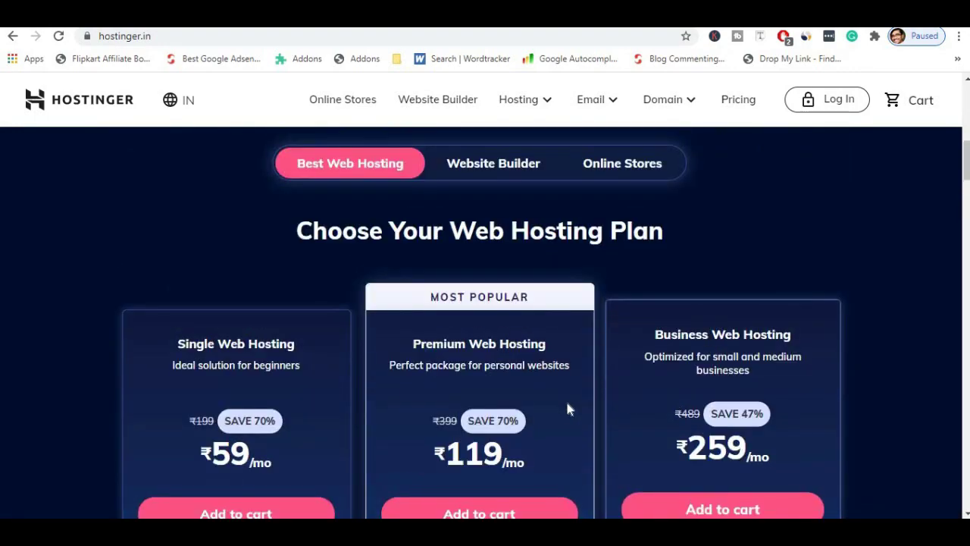
{"action": "scroll", "coordinate": [530, 372], "scroll_direction": "down", "scroll_amount": 2}
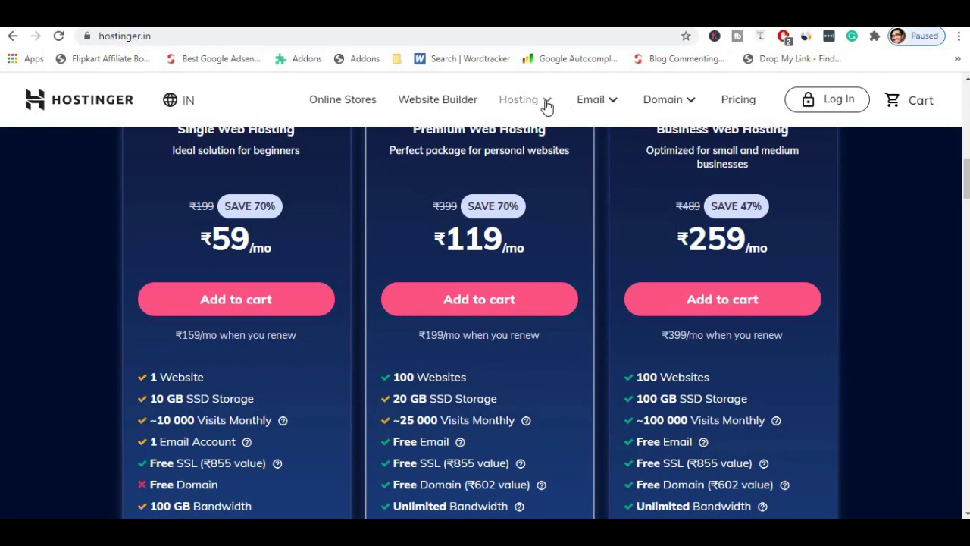
Review the WordPress Hosting India plans, highlighting the WordPress Starter plan.
{"action": "left_click", "coordinate": [546, 107]}
{"action": "left_click", "coordinate": [467, 276]}
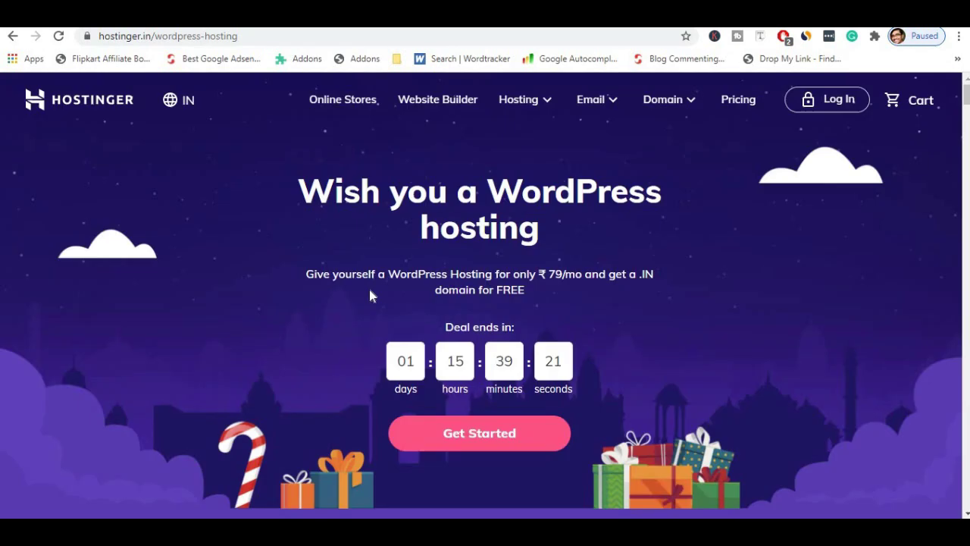
{"action": "scroll", "coordinate": [370, 291], "scroll_direction": "down", "scroll_amount": 10}
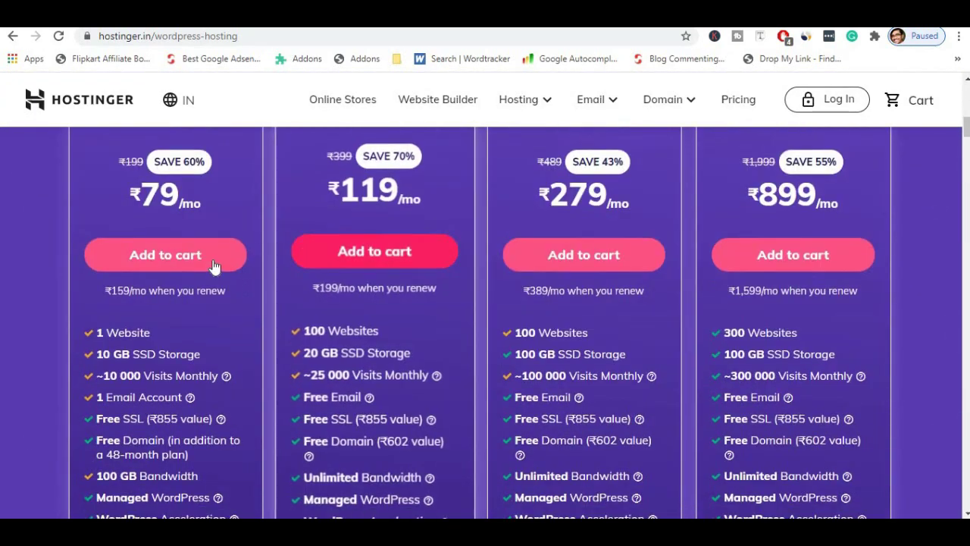
{"action": "scroll", "coordinate": [210, 265], "scroll_direction": "up", "scroll_amount": 2}
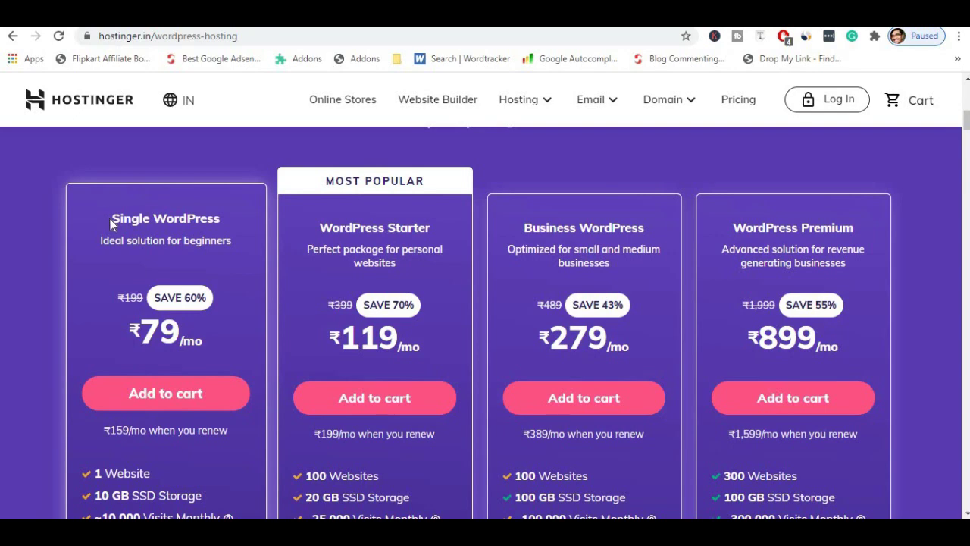
{"action": "scroll", "coordinate": [250, 308], "scroll_direction": "down", "scroll_amount": 1}
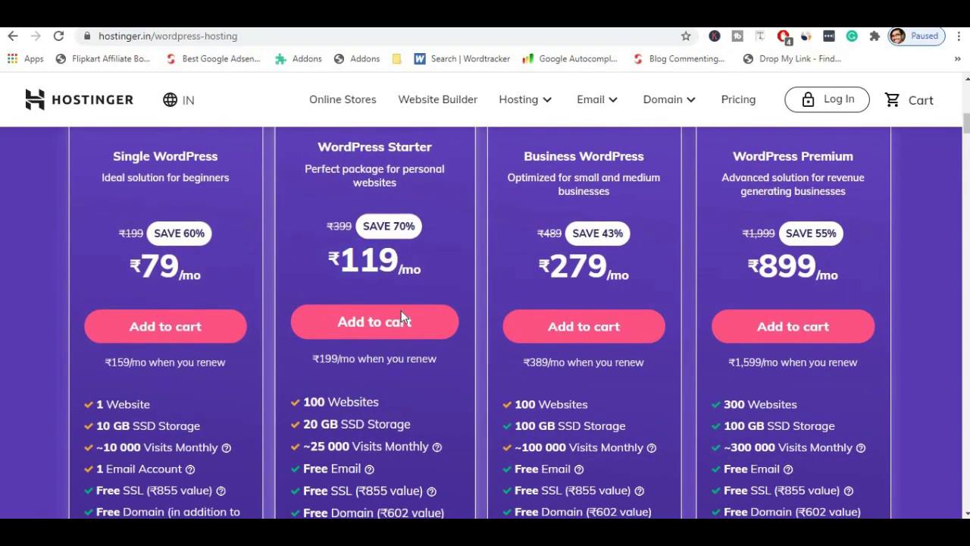
{"action": "scroll", "coordinate": [393, 318], "scroll_direction": "down", "scroll_amount": 4}
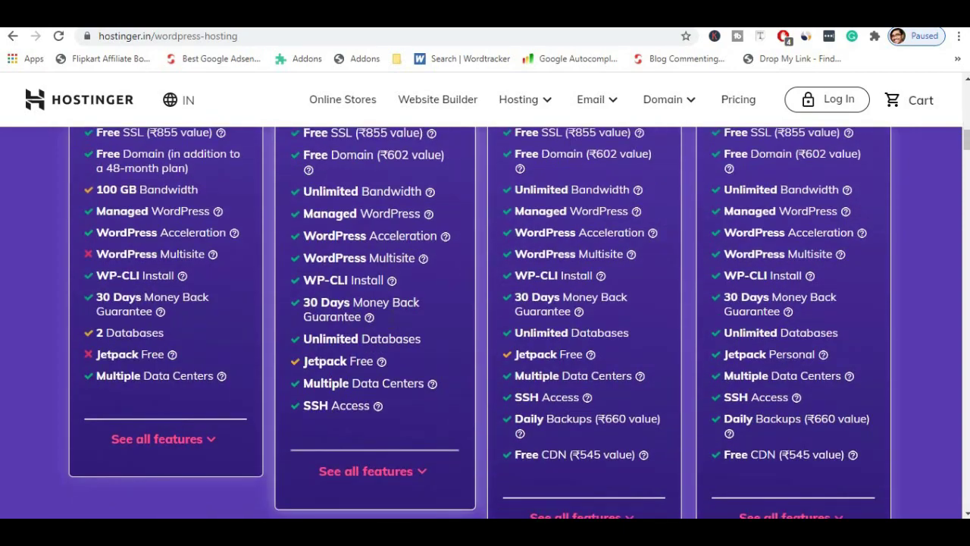
{"action": "scroll", "coordinate": [394, 314], "scroll_direction": "up", "scroll_amount": 5}
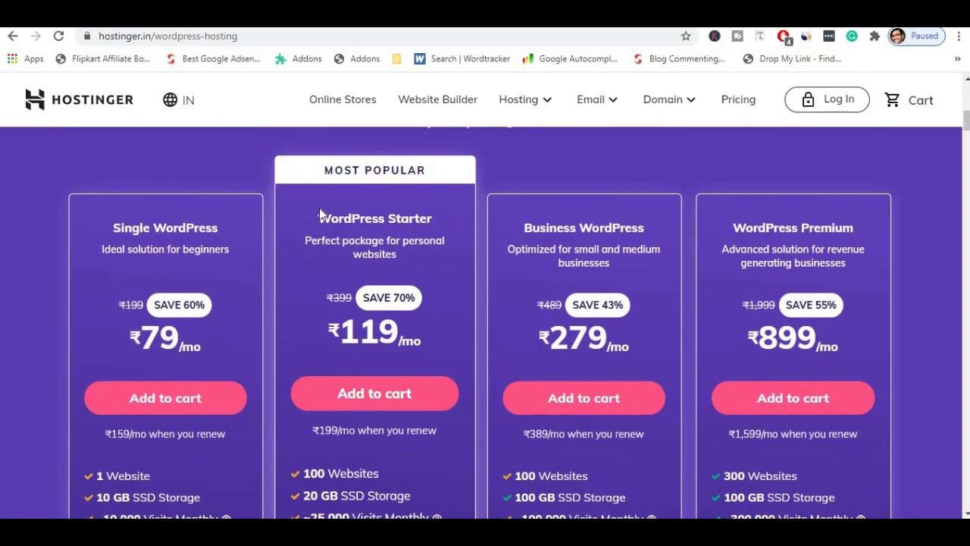
{"action": "triple_click", "coordinate": [417, 216]}
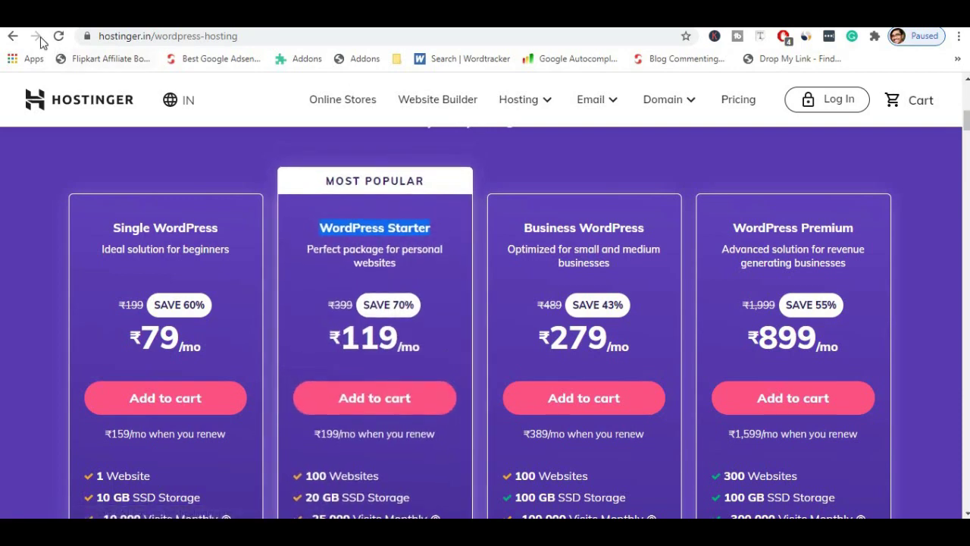
Return to the Hostinger home page and add Premium Web Hosting to the cart.
{"action": "left_click", "coordinate": [13, 35]}
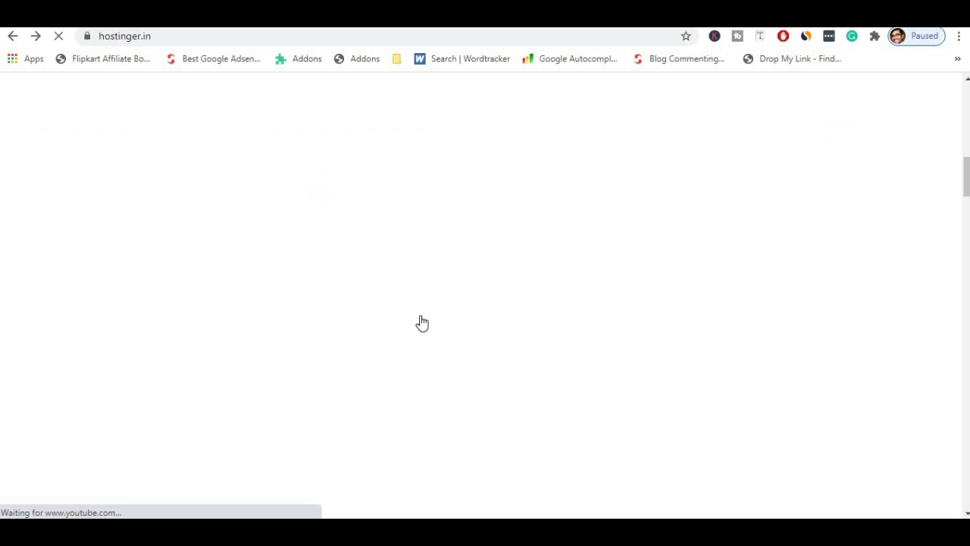
{"action": "scroll", "coordinate": [423, 327], "scroll_direction": "down", "scroll_amount": 3}
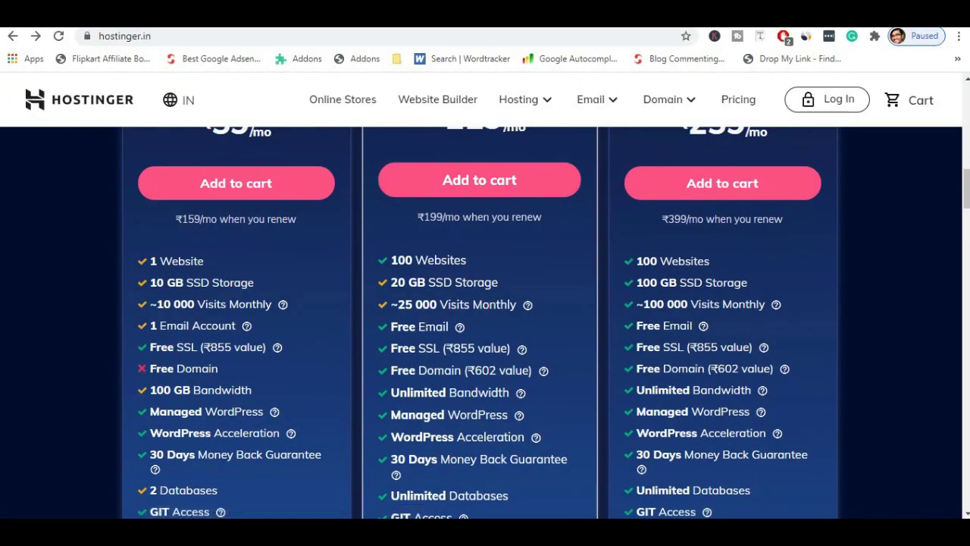
{"action": "scroll", "coordinate": [498, 280], "scroll_direction": "up", "scroll_amount": 2}
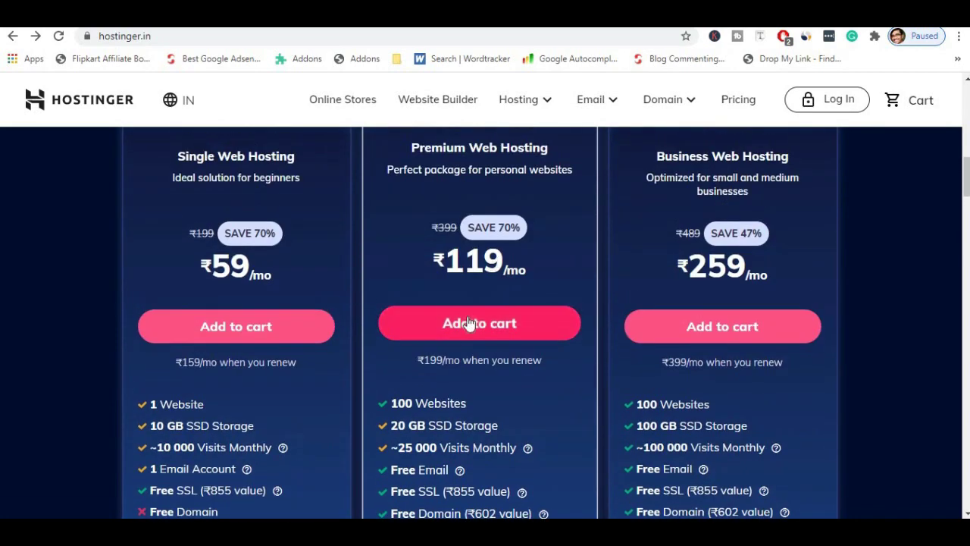
{"action": "left_click", "coordinate": [469, 325]}
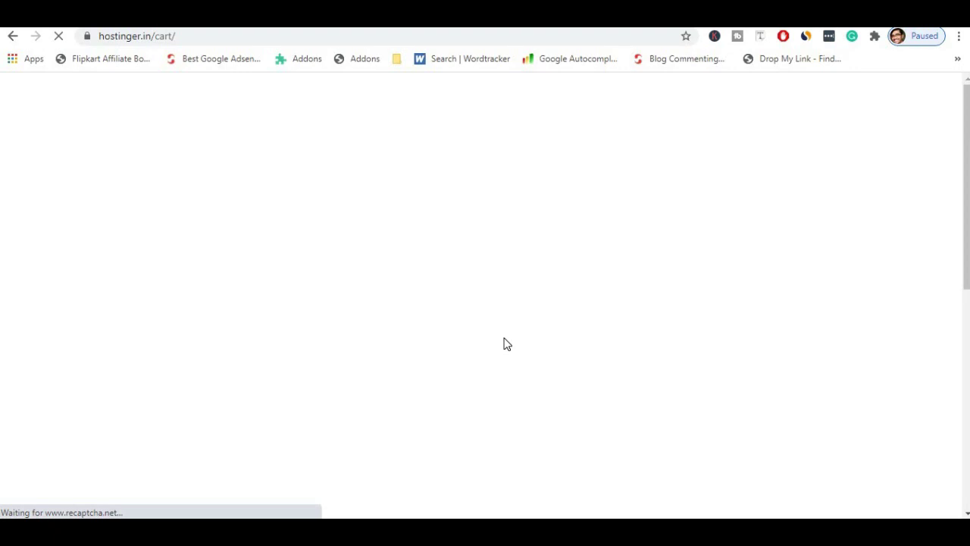
Set the Premium plan's billing period to 24 months and reveal the coupon code field.
{"action": "scroll", "coordinate": [504, 360], "scroll_direction": "down", "scroll_amount": 1}
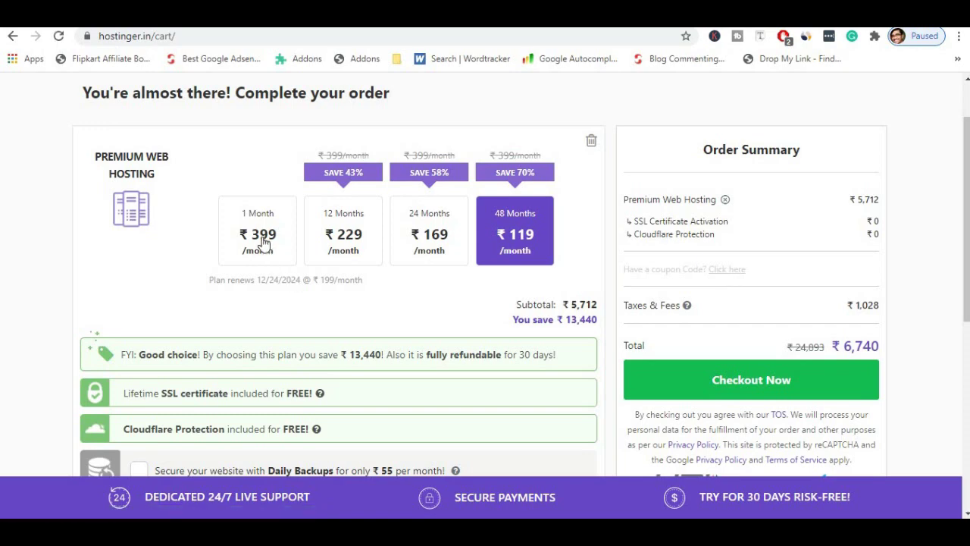
{"action": "left_click", "coordinate": [335, 231]}
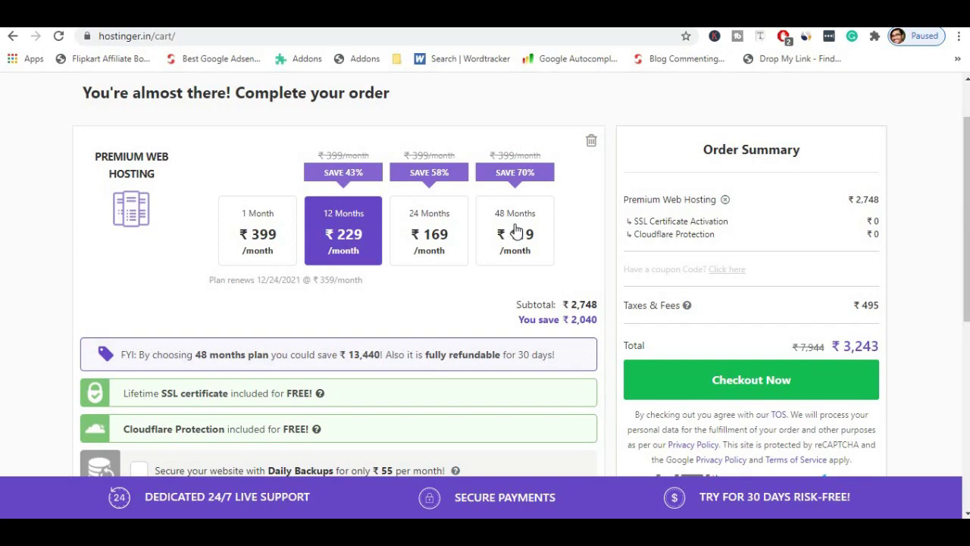
{"action": "left_click", "coordinate": [429, 231]}
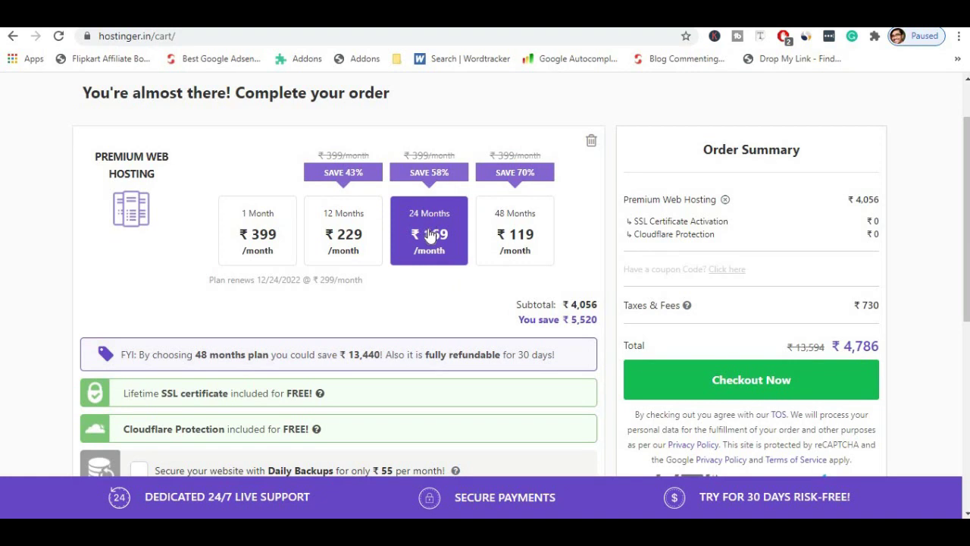
{"action": "left_click", "coordinate": [728, 271]}
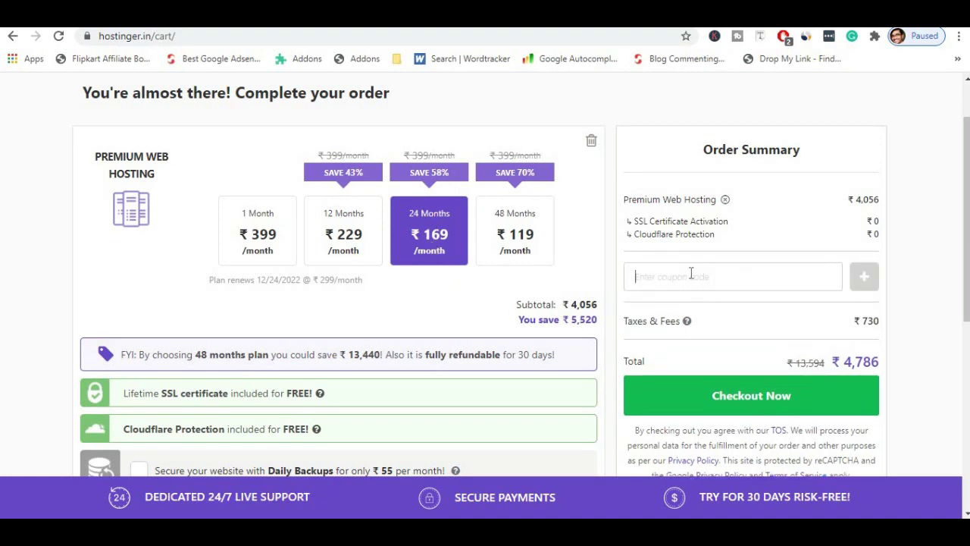
Enter and apply the discount coupon code in the cart.
{"action": "left_click", "coordinate": [691, 276]}
{"action": "type", "text": "S"}
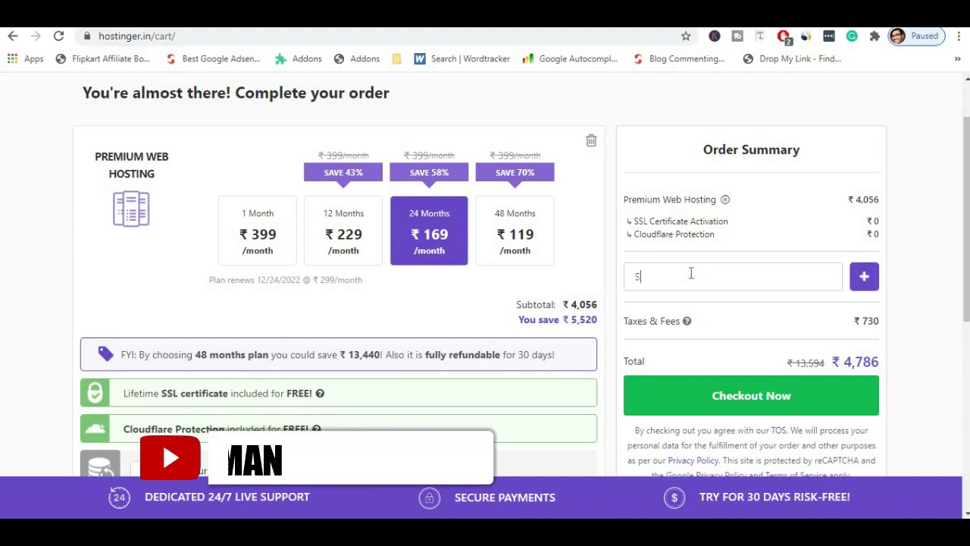
{"action": "type", "text": "MARTS"}
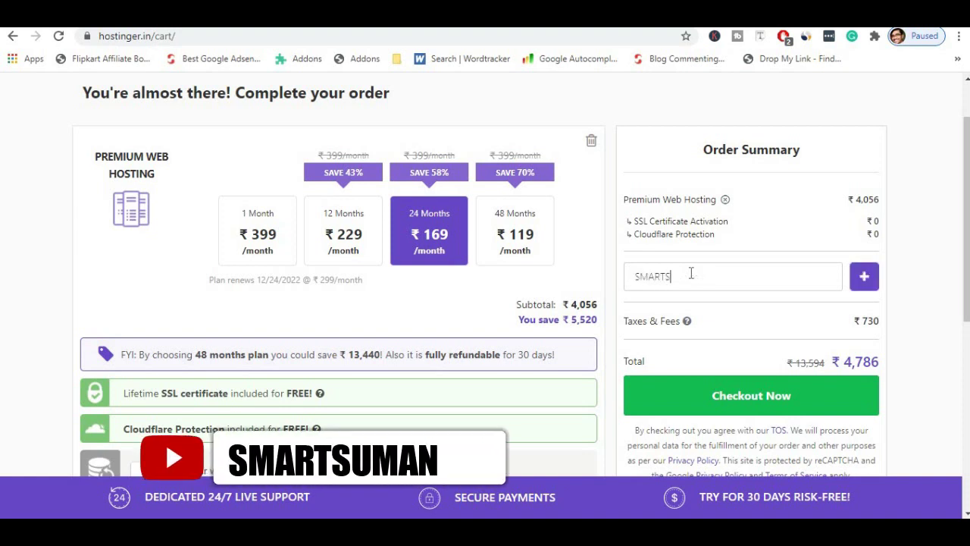
{"action": "type", "text": "UMAN"}
{"action": "left_click", "coordinate": [862, 284]}
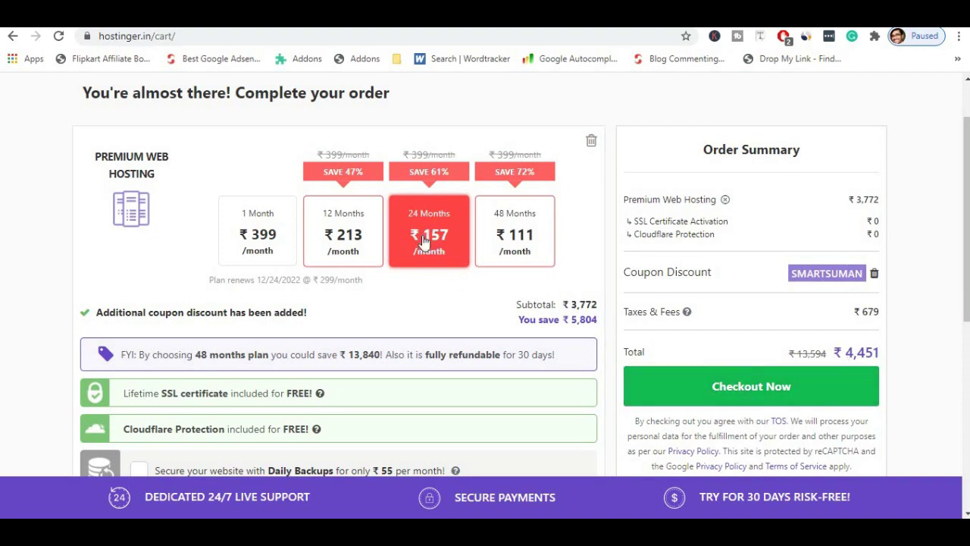
Try the 48-month term, then settle on 12 months for a ₹3,016 total.
{"action": "left_click", "coordinate": [516, 233]}
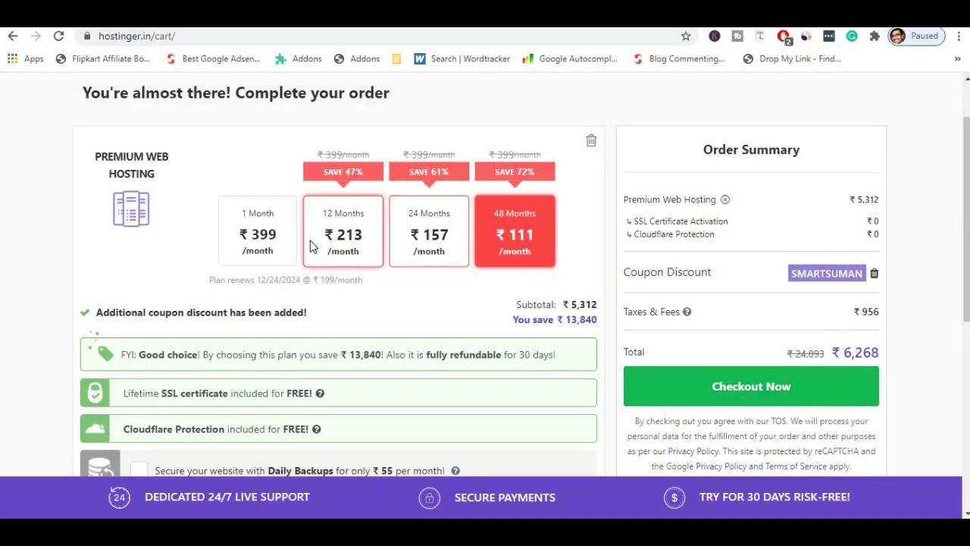
{"action": "left_click", "coordinate": [311, 242]}
{"action": "left_click_drag", "start_coordinate": [847, 351], "coordinate": [881, 350]}
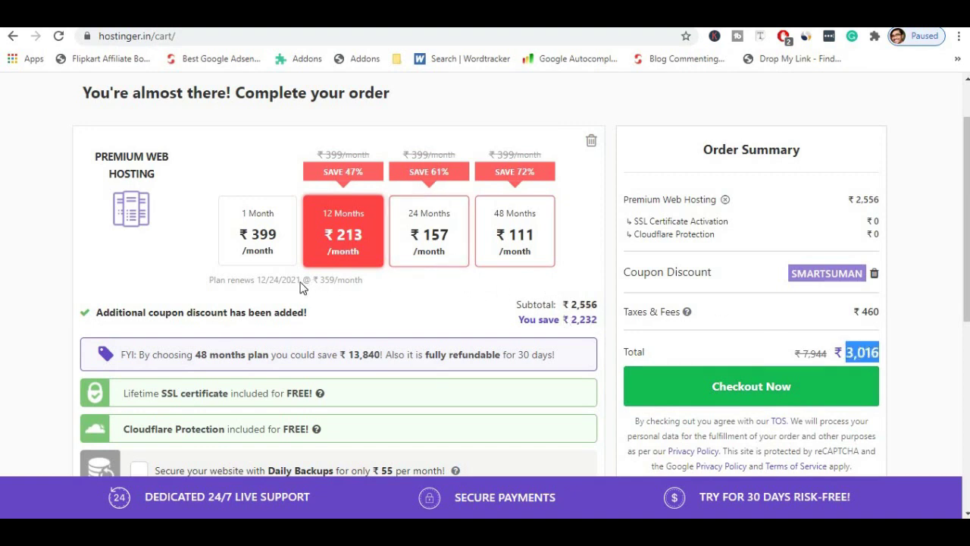
{"action": "scroll", "coordinate": [300, 287], "scroll_direction": "down", "scroll_amount": 4}
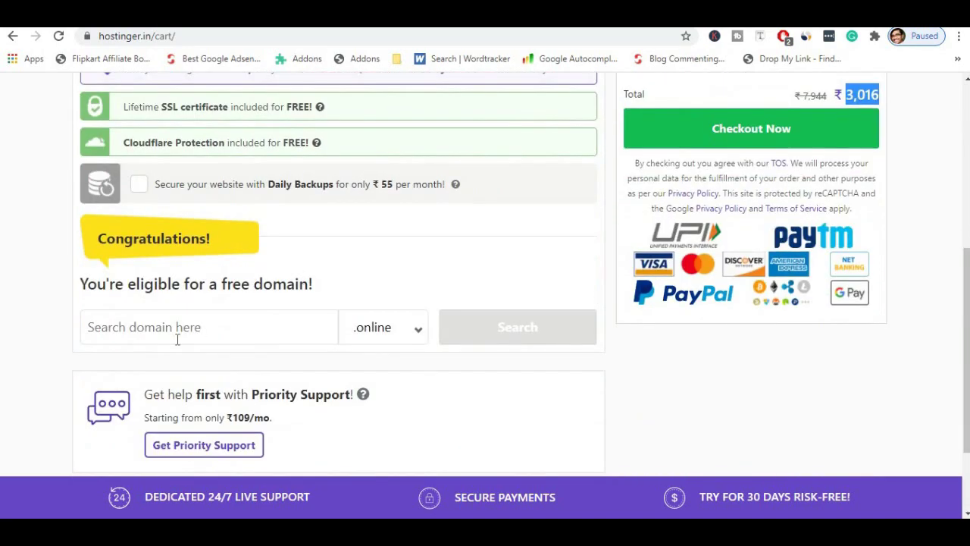
Search for ecomtest.com as the free domain, choosing the .com extension.
{"action": "left_click", "coordinate": [170, 327]}
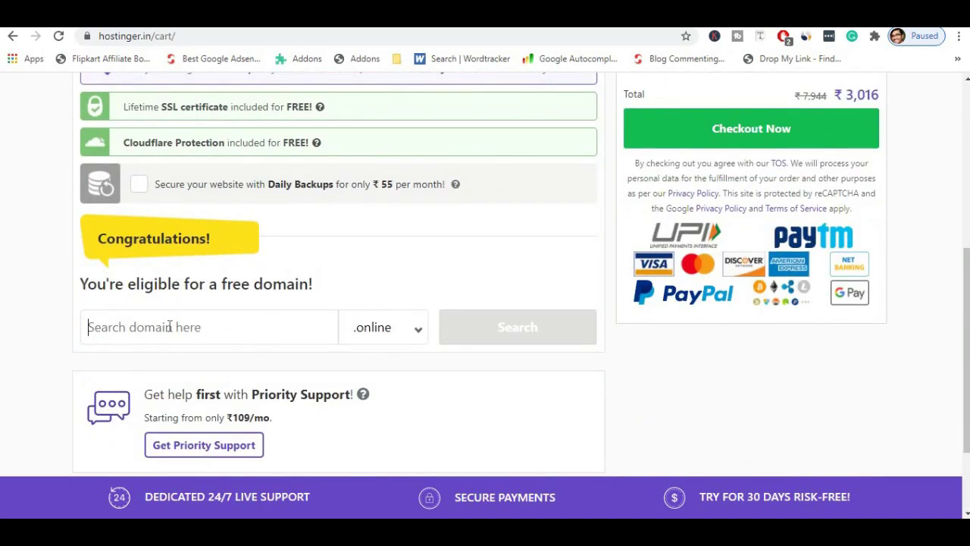
{"action": "type", "text": "ecom"}
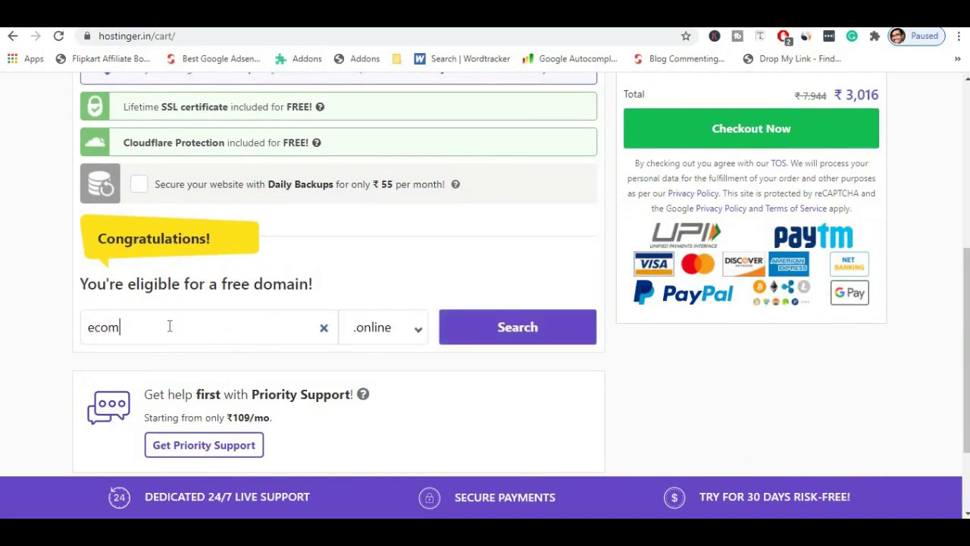
{"action": "type", "text": "test"}
{"action": "left_click", "coordinate": [418, 331]}
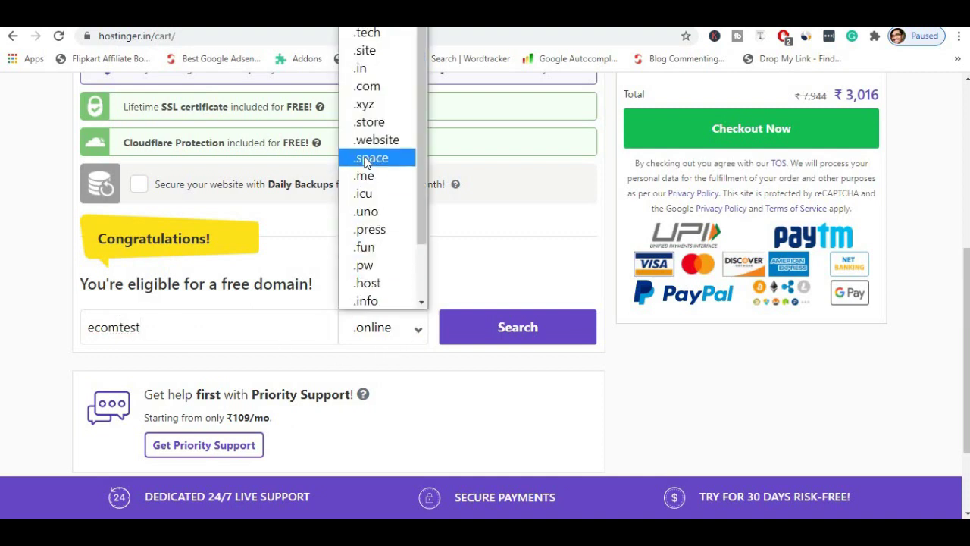
{"action": "scroll", "coordinate": [370, 155], "scroll_direction": "up", "scroll_amount": 1}
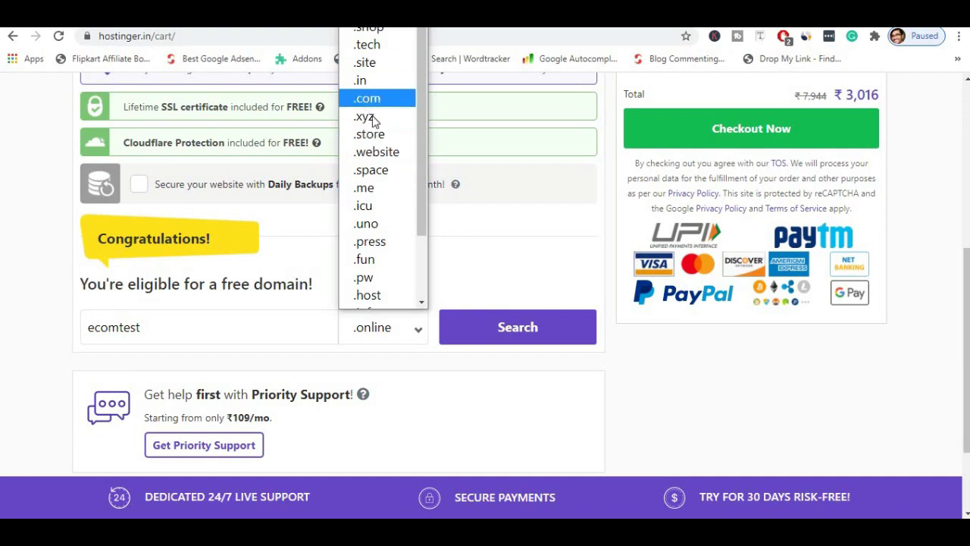
{"action": "left_click", "coordinate": [367, 97]}
{"action": "left_click", "coordinate": [465, 327]}
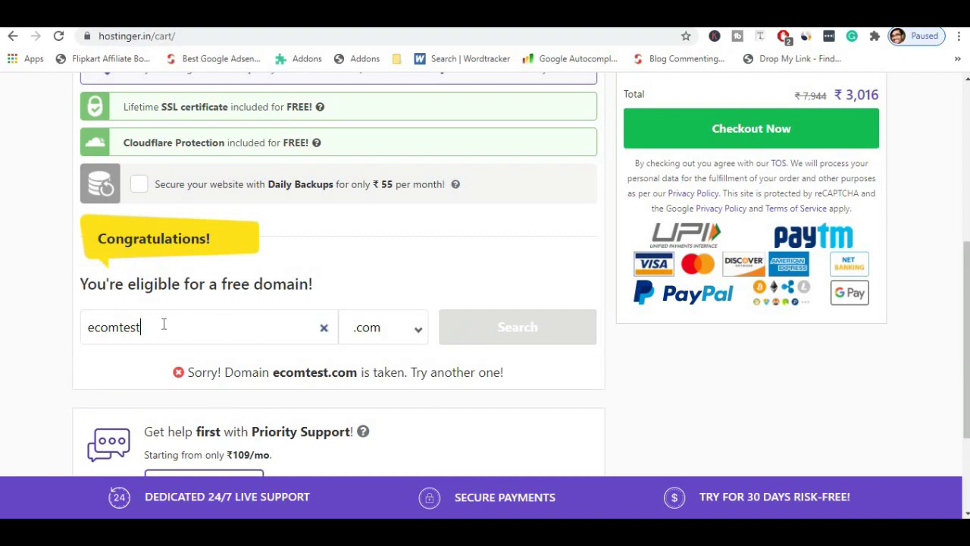
Claim ecomtest4564.com instead and confirm the order total rises to ₹3,030.
{"action": "type", "text": "4564"}
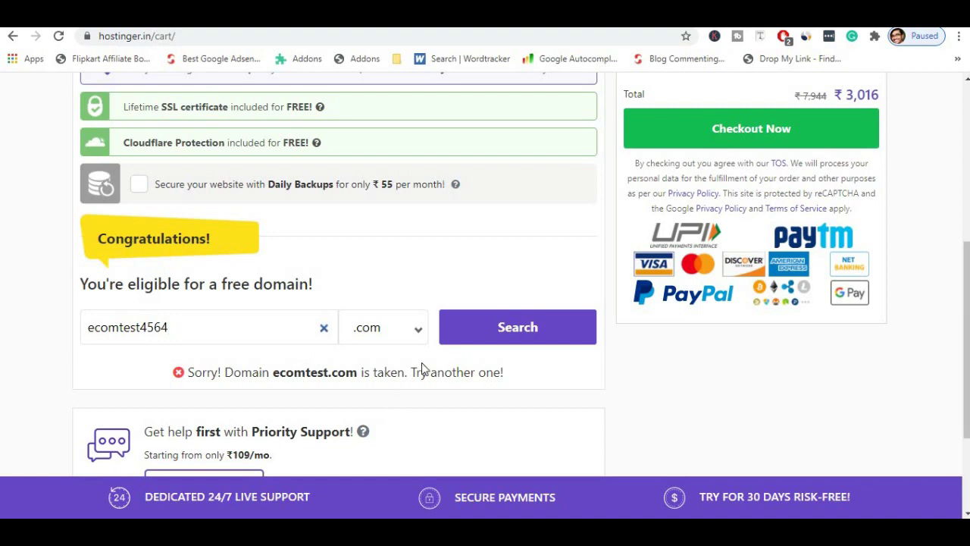
{"action": "left_click", "coordinate": [476, 332]}
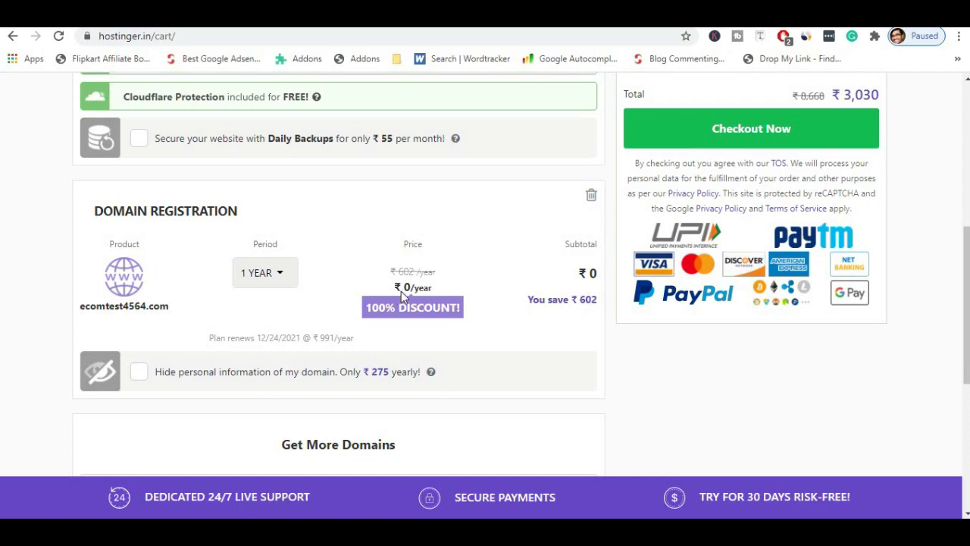
{"action": "scroll", "coordinate": [401, 292], "scroll_direction": "up", "scroll_amount": 3}
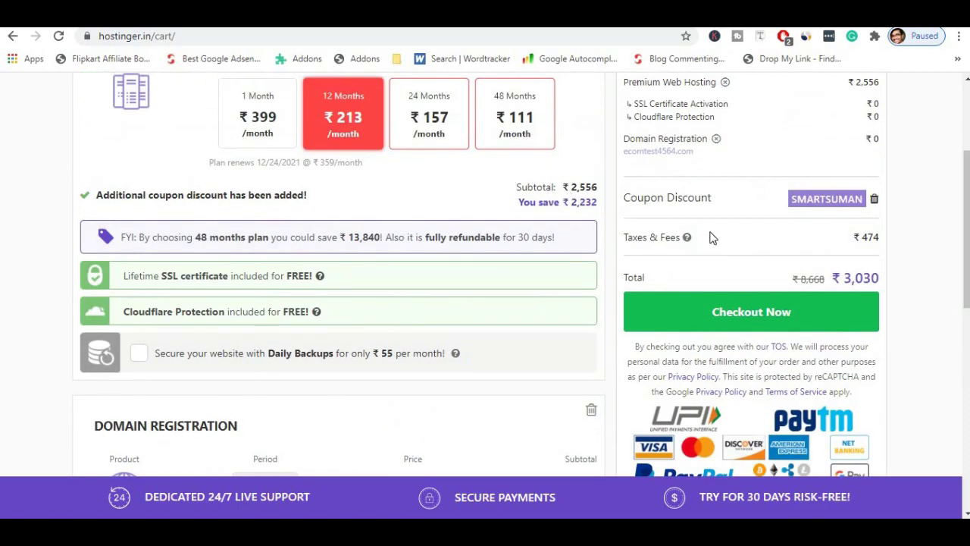
{"action": "double_click", "coordinate": [879, 279]}
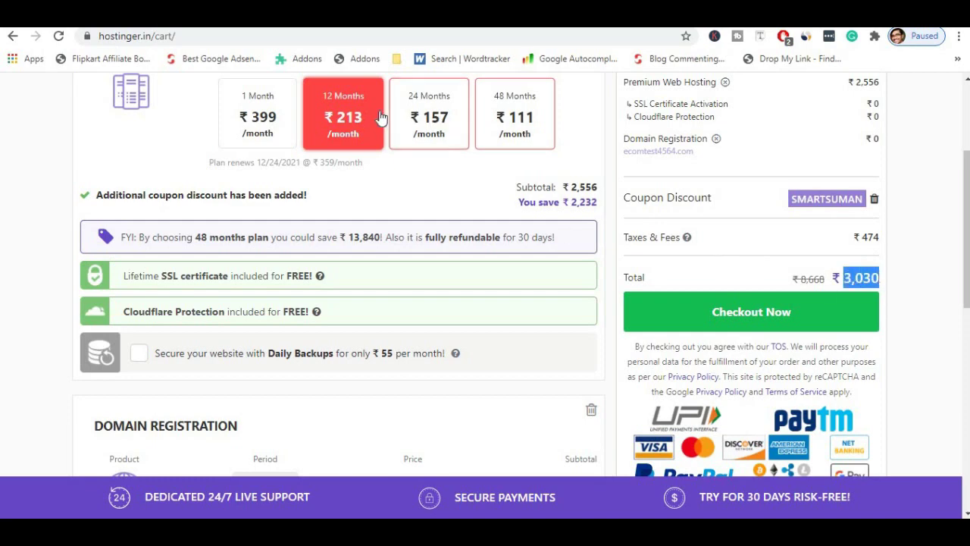
{"action": "scroll", "coordinate": [497, 194], "scroll_direction": "down", "scroll_amount": 3}
{"action": "scroll", "coordinate": [502, 190], "scroll_direction": "up", "scroll_amount": 2}
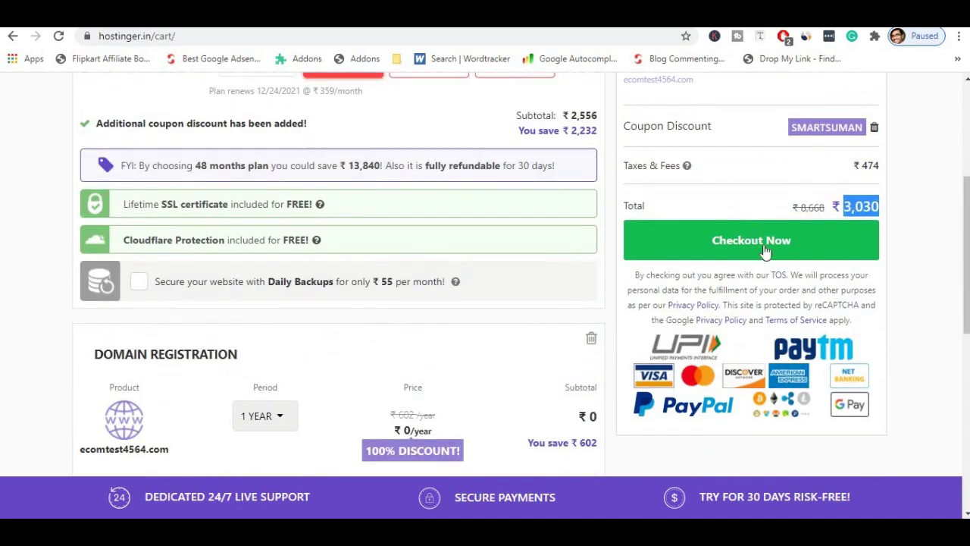
Proceed to checkout from the Order Summary and look over the sign-up or log-in page.
{"action": "left_click", "coordinate": [762, 253]}
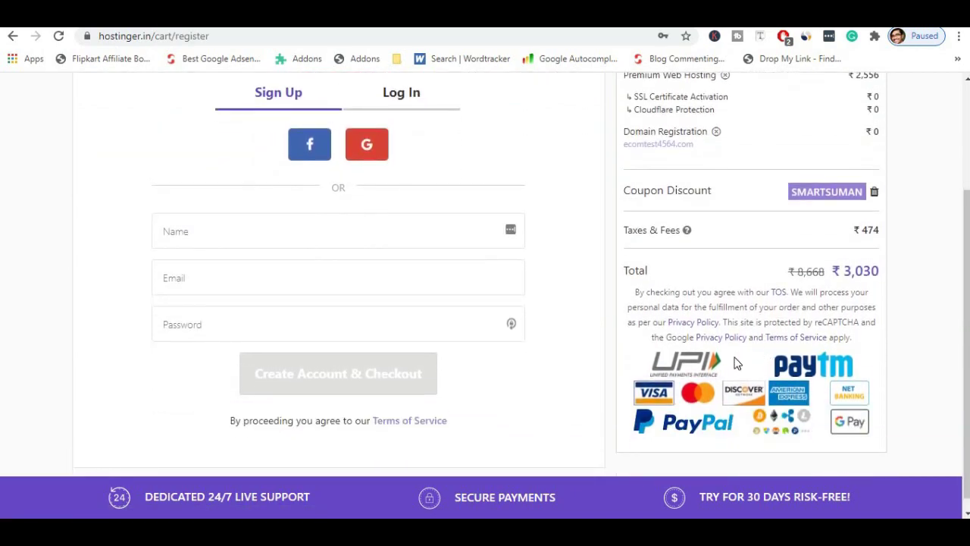
{"action": "scroll", "coordinate": [720, 366], "scroll_direction": "down", "scroll_amount": 1}
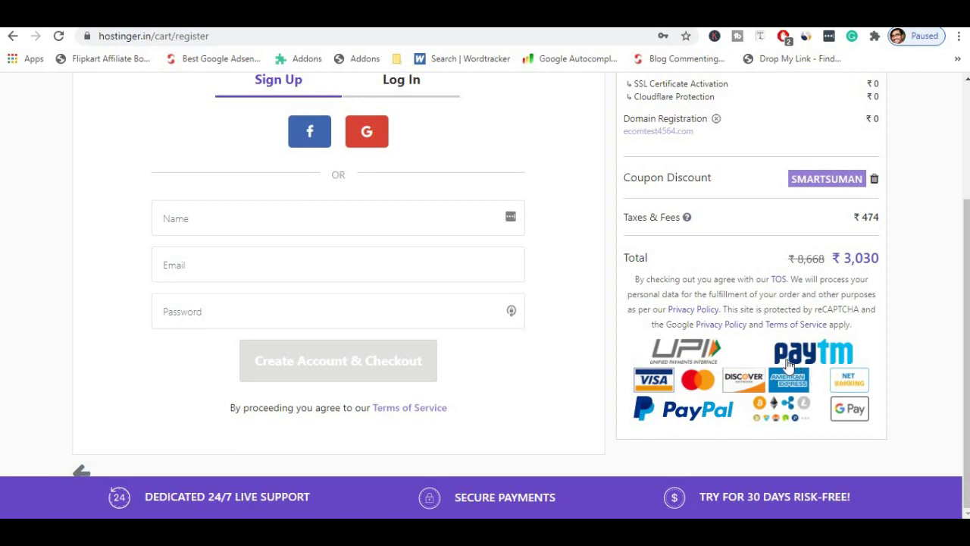
{"action": "scroll", "coordinate": [841, 378], "scroll_direction": "up", "scroll_amount": 3}
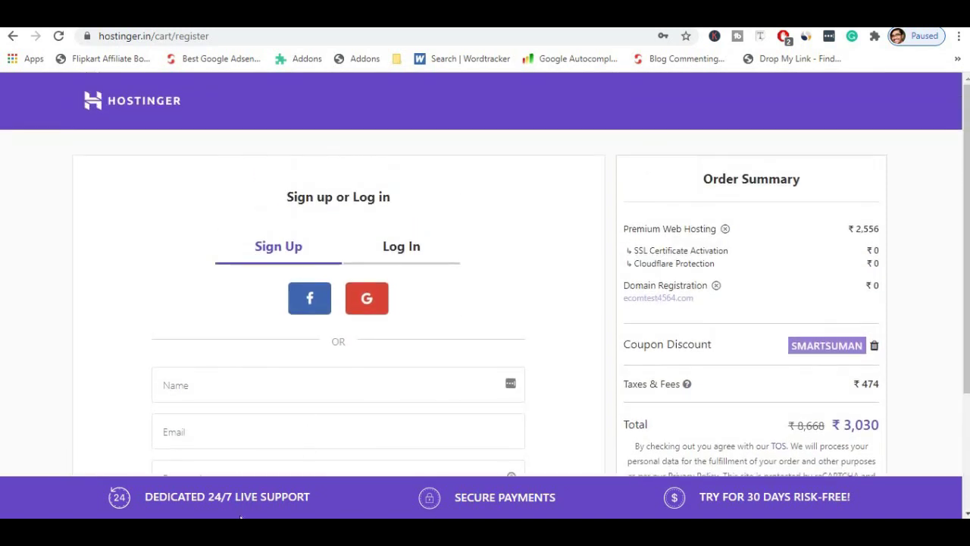
{"action": "left_click_drag", "start_coordinate": [290, 504], "coordinate": [315, 498]}
{"action": "left_click", "coordinate": [311, 495]}
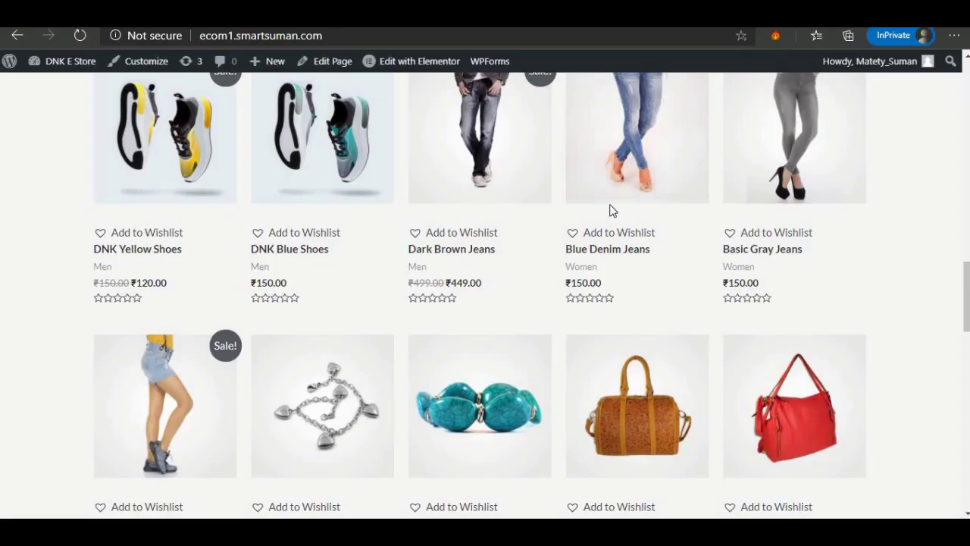
Scroll the Auto Installer page down to the WordPress, WooCommerce and Joomla installer cards.
{"action": "scroll", "coordinate": [613, 211], "scroll_direction": "up", "scroll_amount": 10}
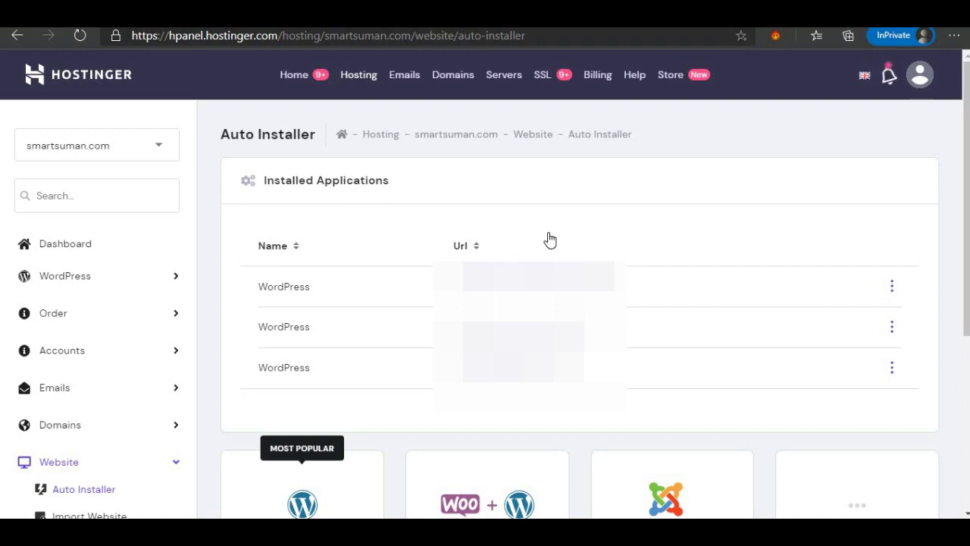
{"action": "scroll", "coordinate": [550, 239], "scroll_direction": "down", "scroll_amount": 2}
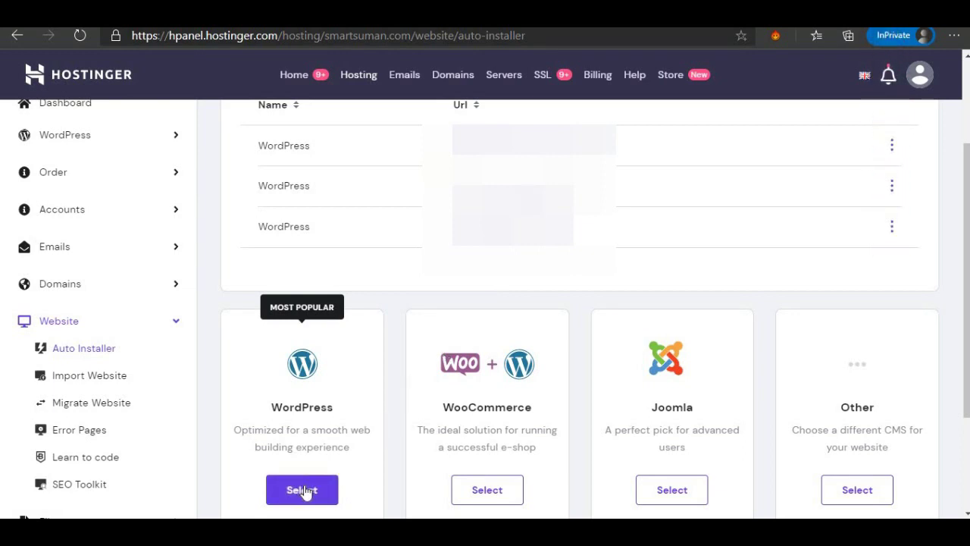
Install WordPress 5.6 titled 'Ecom Test' on the ecom2 subdomain with a new database.
{"action": "left_click", "coordinate": [301, 490]}
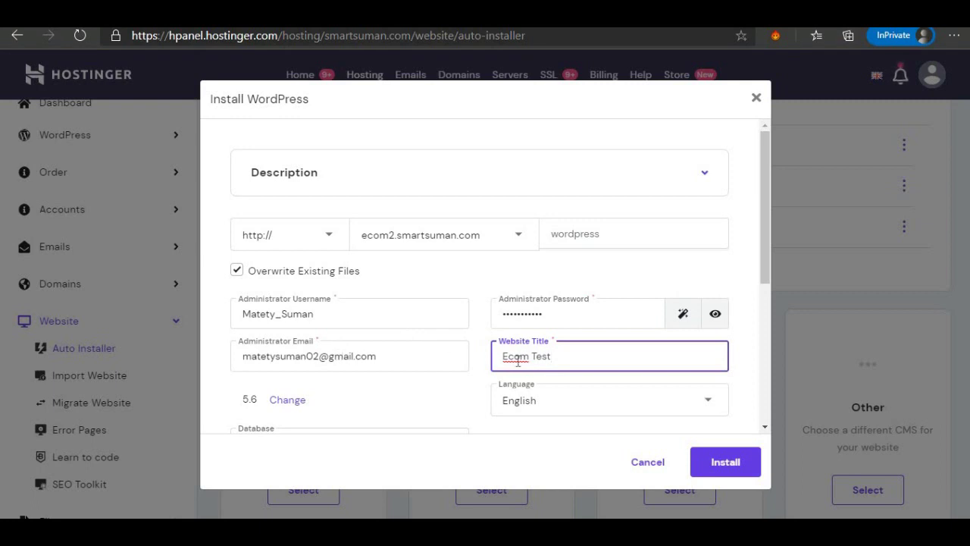
{"action": "scroll", "coordinate": [575, 352], "scroll_direction": "down", "scroll_amount": 1}
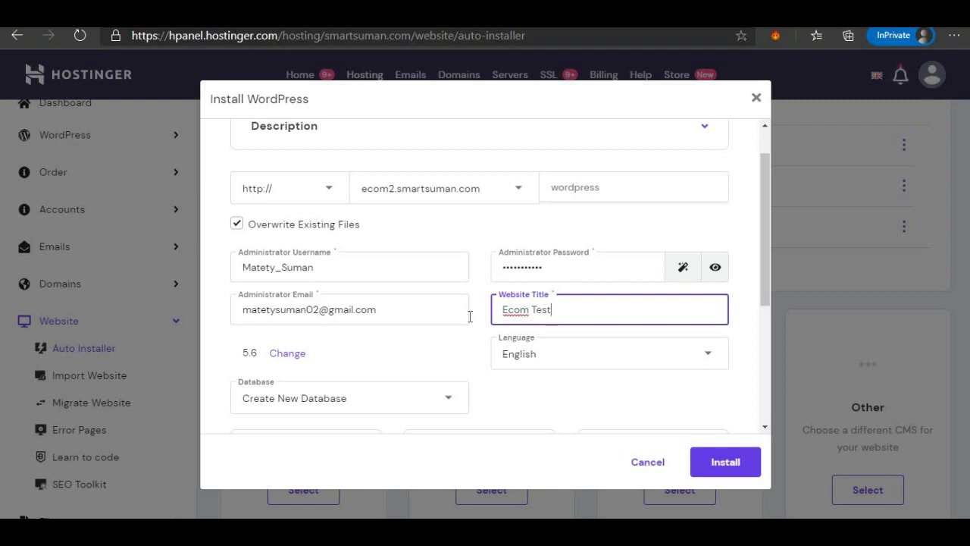
{"action": "scroll", "coordinate": [531, 400], "scroll_direction": "down", "scroll_amount": 2}
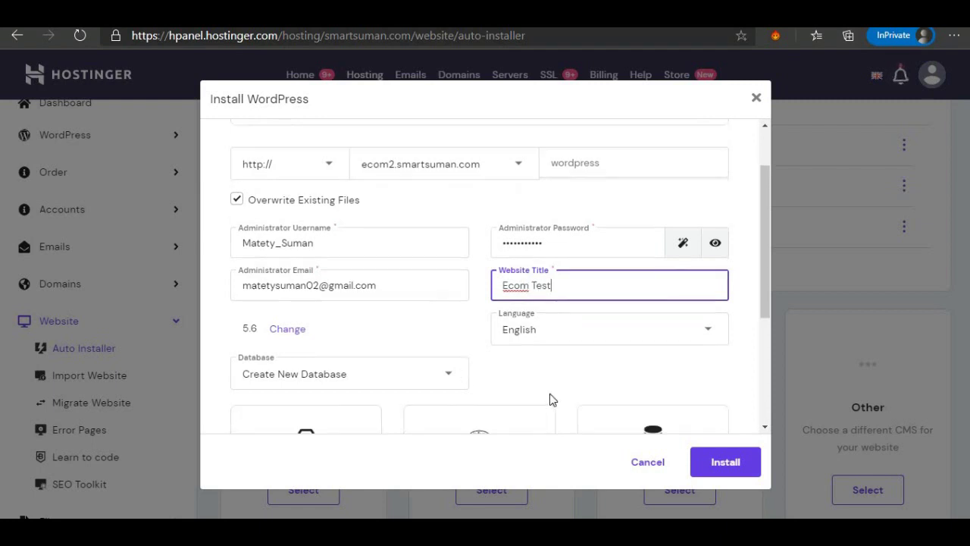
{"action": "left_click", "coordinate": [726, 460]}
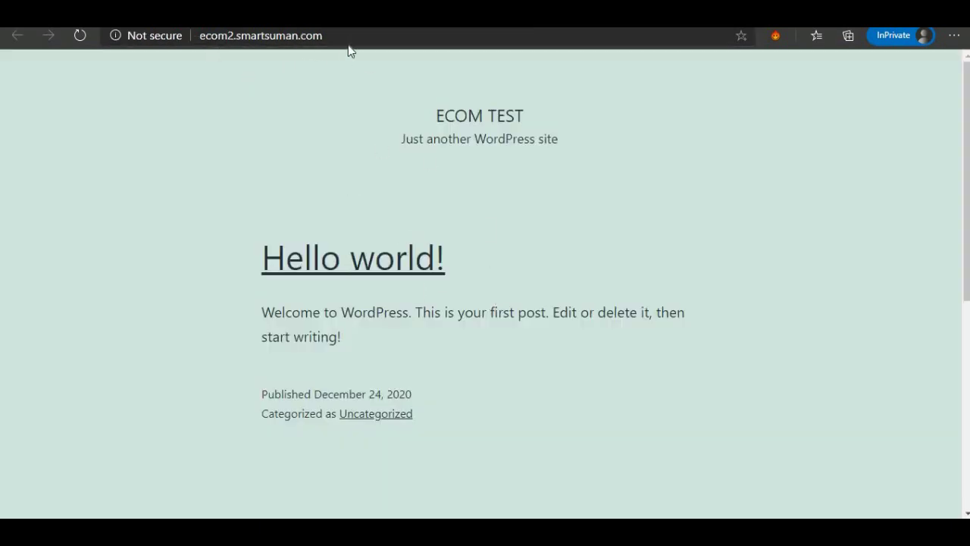
Open the Ecom Test site's login page by appending /wp-admin to its address.
{"action": "left_click_drag", "start_coordinate": [453, 118], "coordinate": [520, 119]}
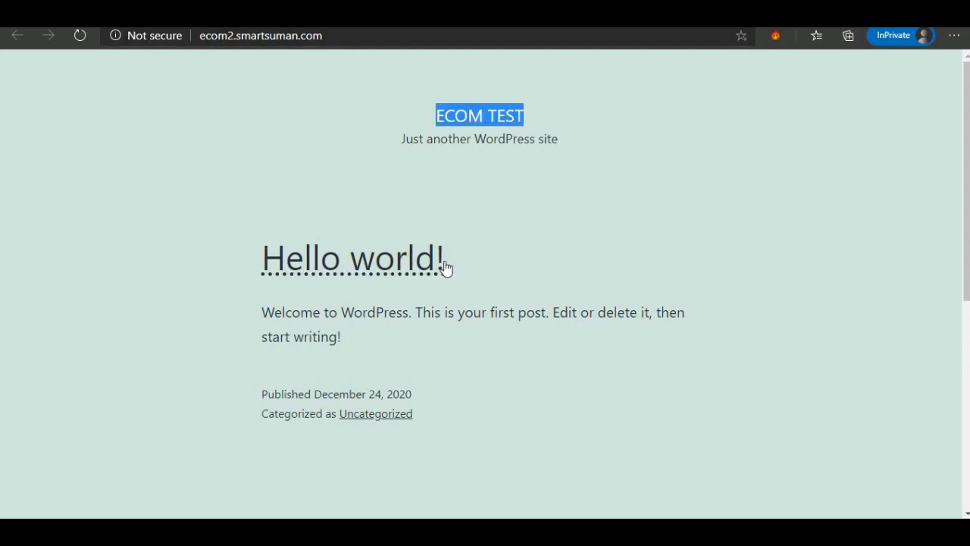
{"action": "left_click", "coordinate": [142, 38]}
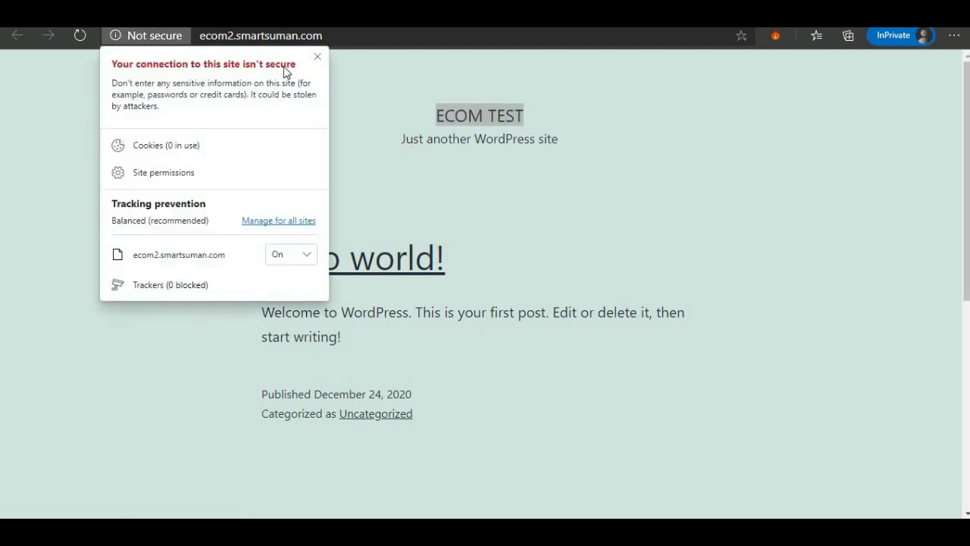
{"action": "left_click", "coordinate": [318, 58]}
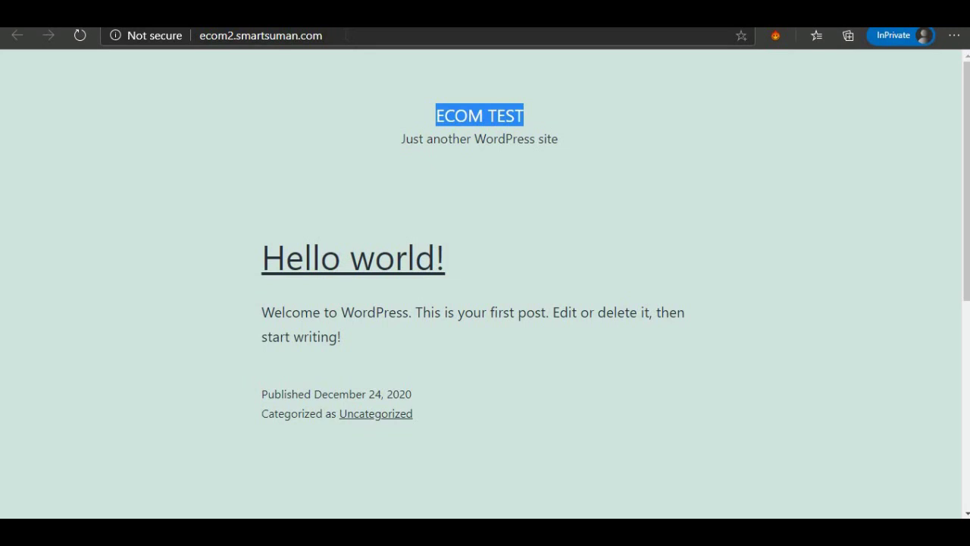
{"action": "left_click", "coordinate": [346, 34]}
{"action": "left_click", "coordinate": [345, 35]}
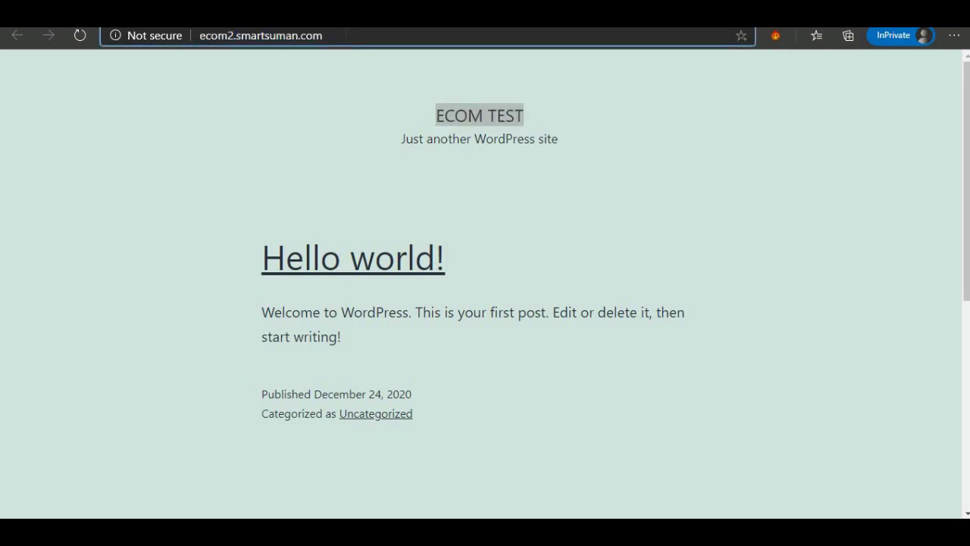
{"action": "type", "text": "/wp"}
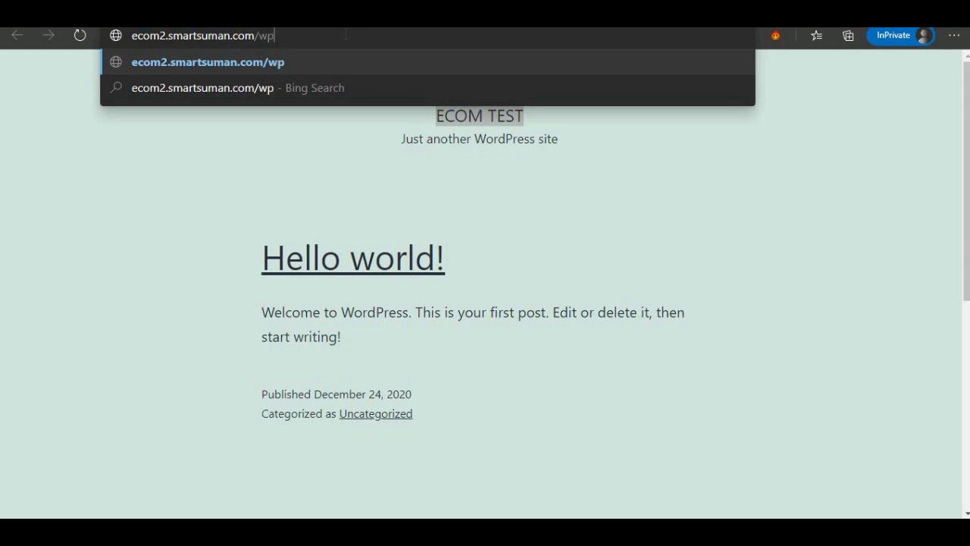
{"action": "type", "text": "-admin"}
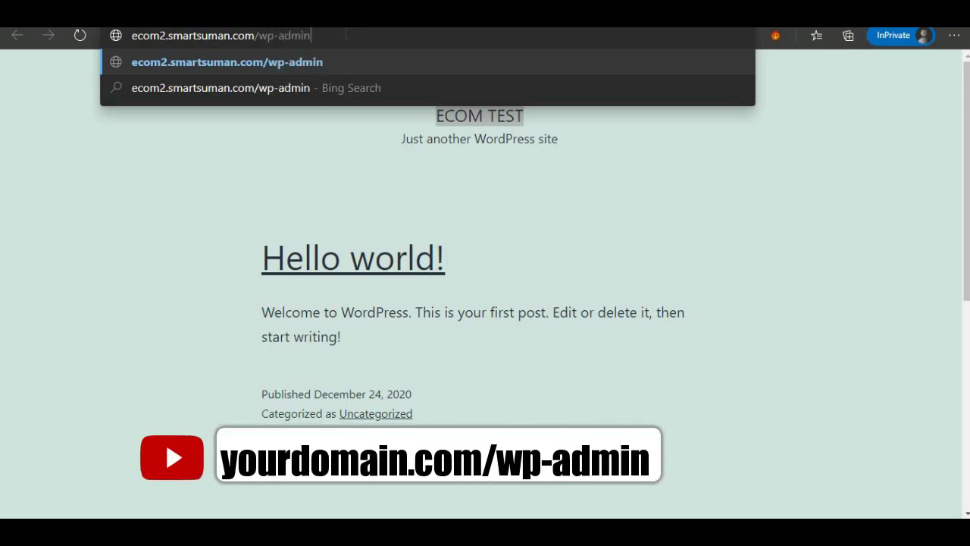
{"action": "key", "text": "Return"}
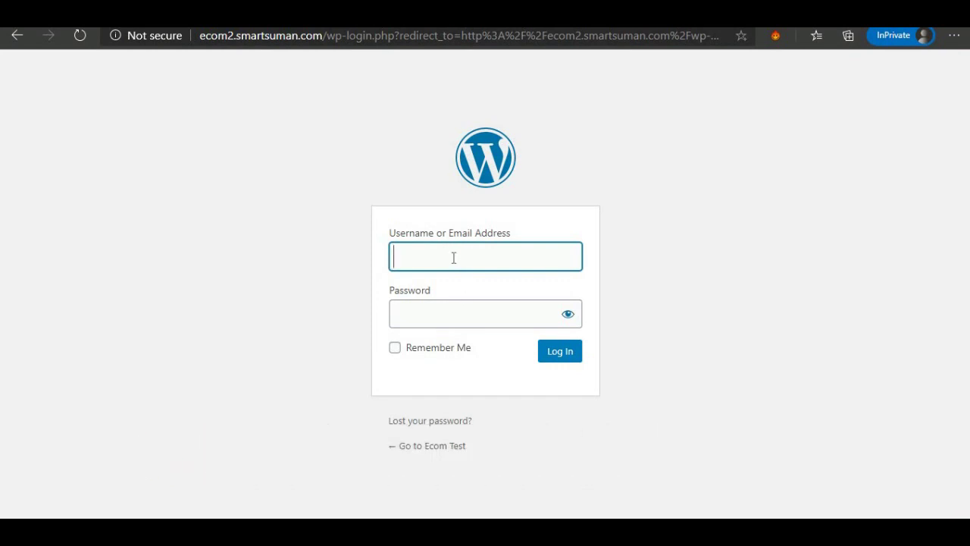
Log in to the new site with the saved administrator account.
{"action": "left_click", "coordinate": [453, 258]}
{"action": "left_click", "coordinate": [459, 293]}
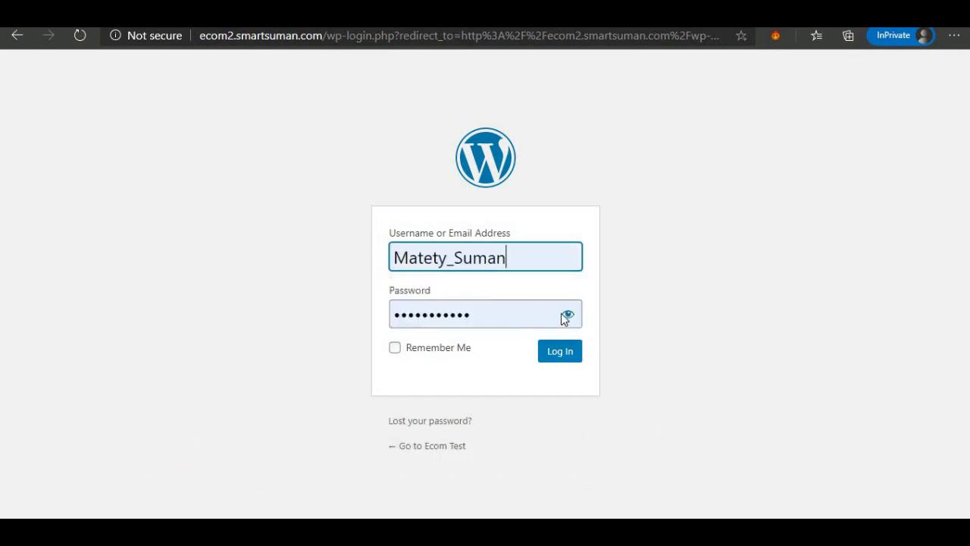
{"action": "left_click", "coordinate": [572, 353]}
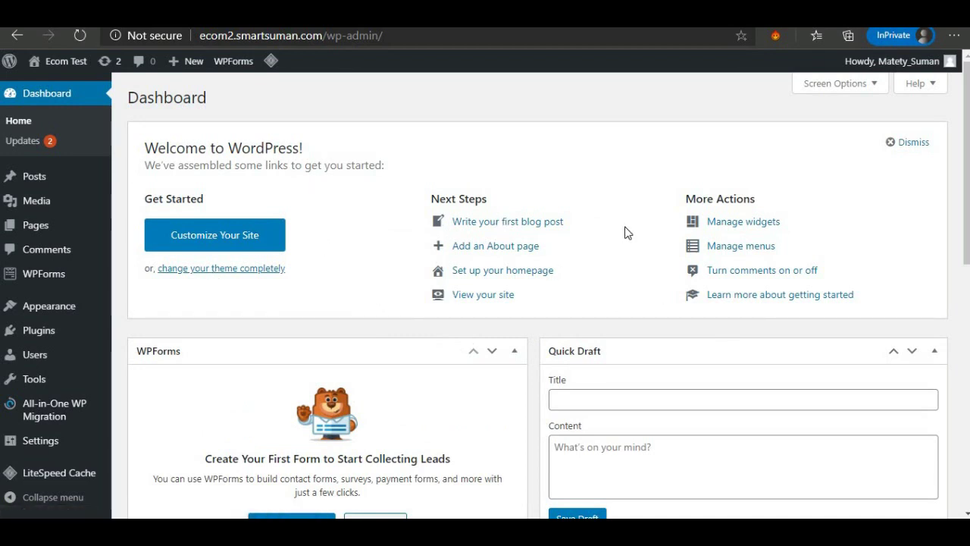
Dismiss Welcome and hide WPForms, Site Health, At a Glance, Activity, Quick Draft and Events boxes.
{"action": "left_click", "coordinate": [912, 151]}
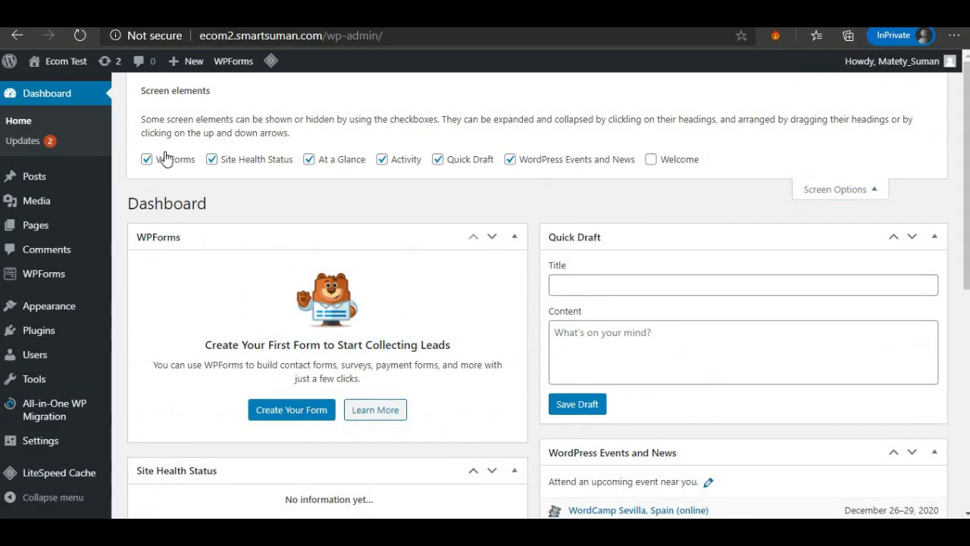
{"action": "left_click", "coordinate": [163, 159]}
{"action": "left_click", "coordinate": [251, 163]}
{"action": "left_click", "coordinate": [329, 159]}
{"action": "left_click", "coordinate": [384, 161]}
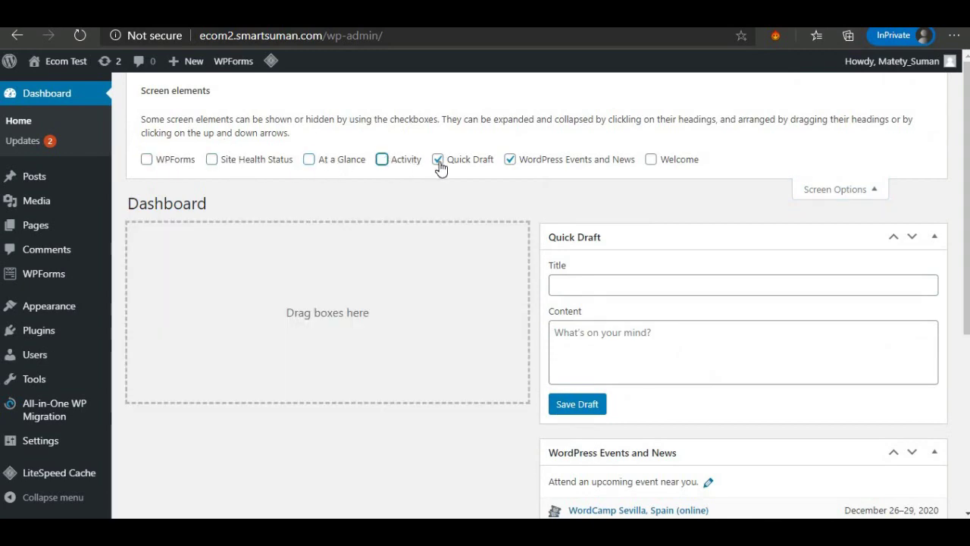
{"action": "left_click", "coordinate": [439, 162]}
{"action": "left_click", "coordinate": [510, 162]}
{"action": "double_click", "coordinate": [660, 160]}
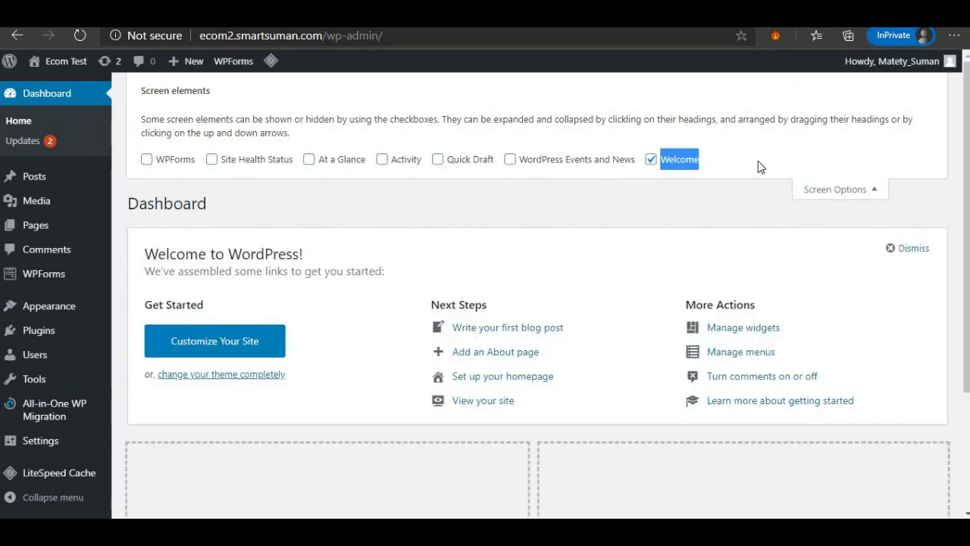
{"action": "left_click", "coordinate": [827, 191]}
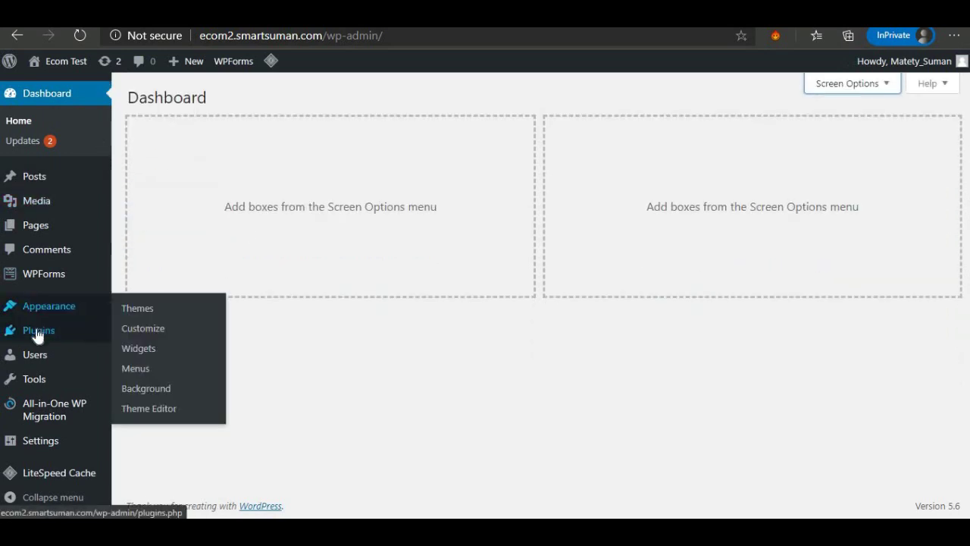
Select all five installed plugins and bulk-delete the inactive ones.
{"action": "mouse_move", "coordinate": [38, 331]}
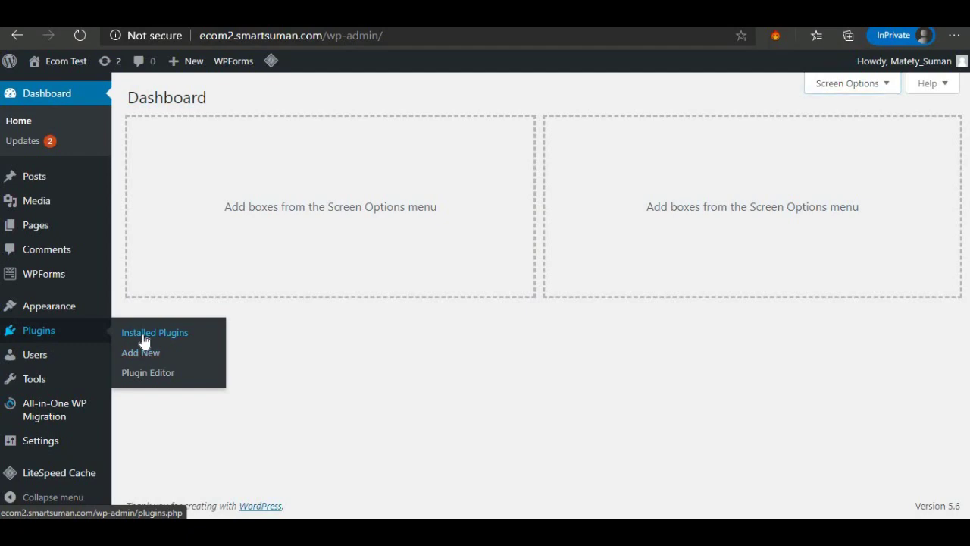
{"action": "left_click", "coordinate": [144, 338]}
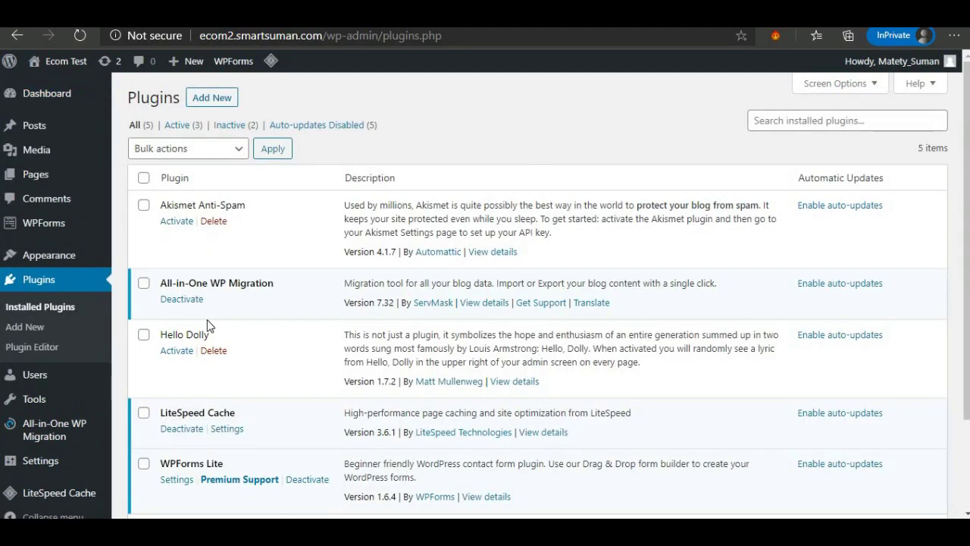
{"action": "scroll", "coordinate": [247, 322], "scroll_direction": "down", "scroll_amount": 3}
{"action": "scroll", "coordinate": [242, 321], "scroll_direction": "up", "scroll_amount": 3}
{"action": "left_click", "coordinate": [143, 177]}
{"action": "left_click", "coordinate": [203, 157]}
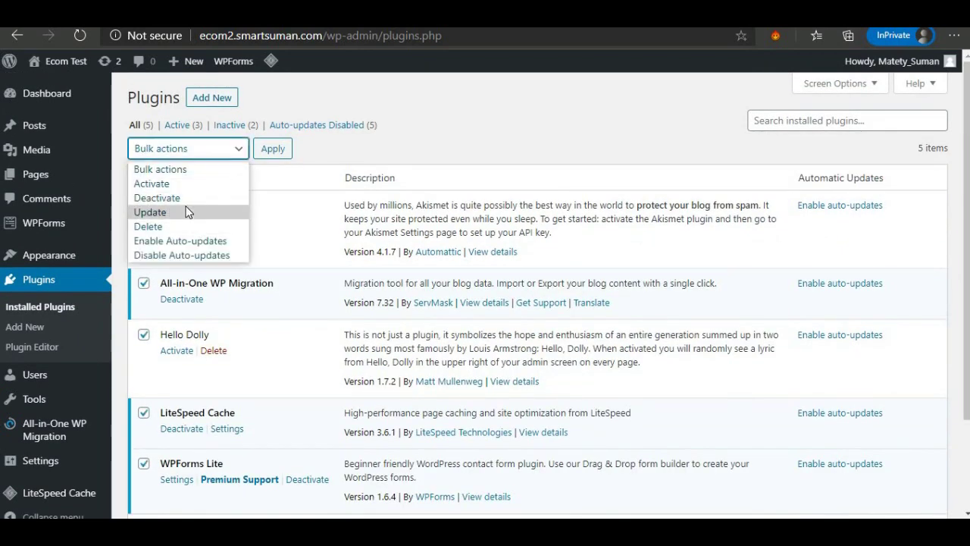
{"action": "left_click", "coordinate": [186, 227]}
{"action": "left_click", "coordinate": [273, 151]}
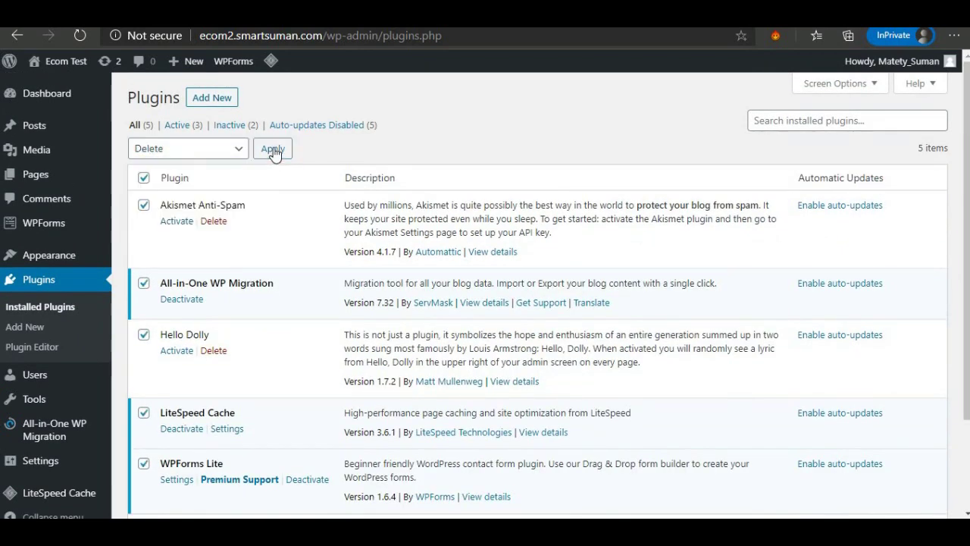
{"action": "left_click", "coordinate": [562, 134]}
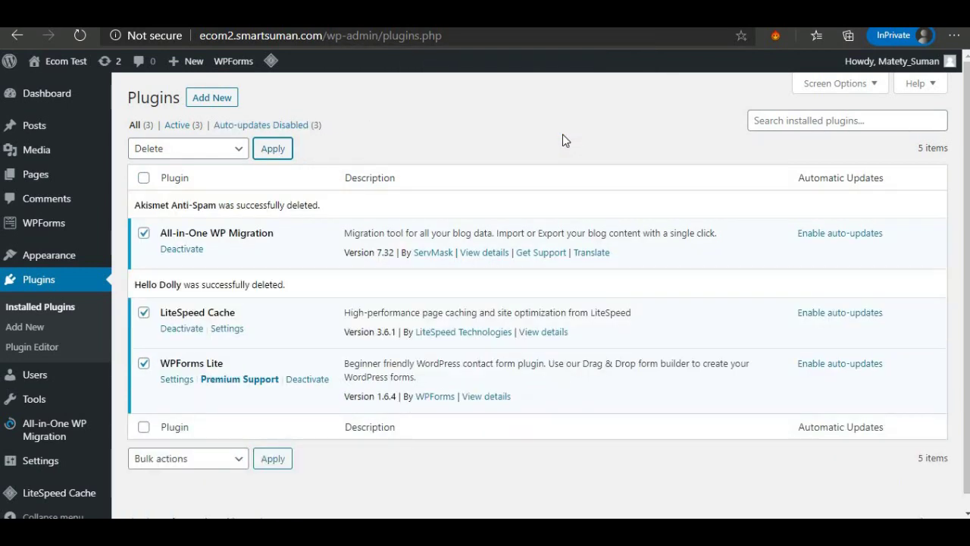
Deactivate the three remaining plugins, then bulk-delete them along with their data.
{"action": "left_click", "coordinate": [197, 151]}
{"action": "left_click", "coordinate": [177, 199]}
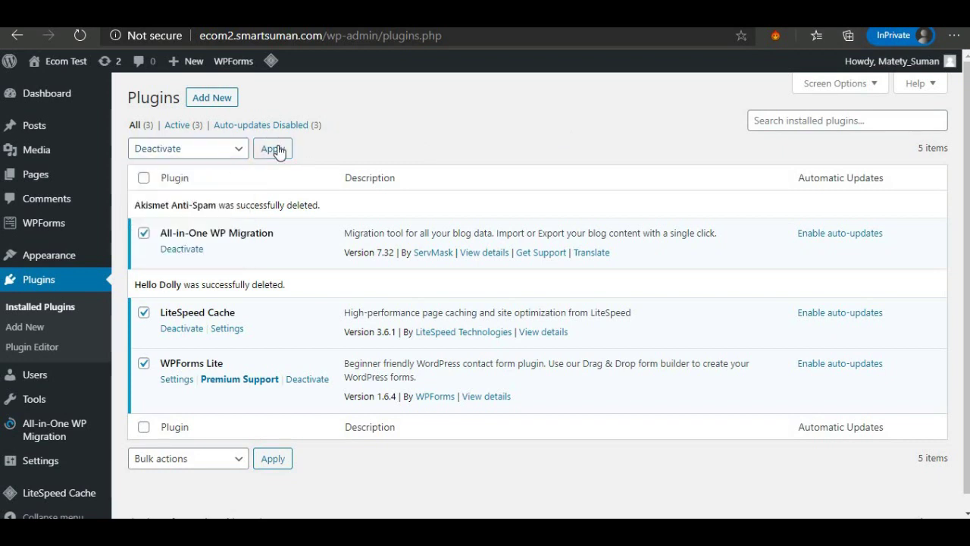
{"action": "left_click", "coordinate": [277, 150]}
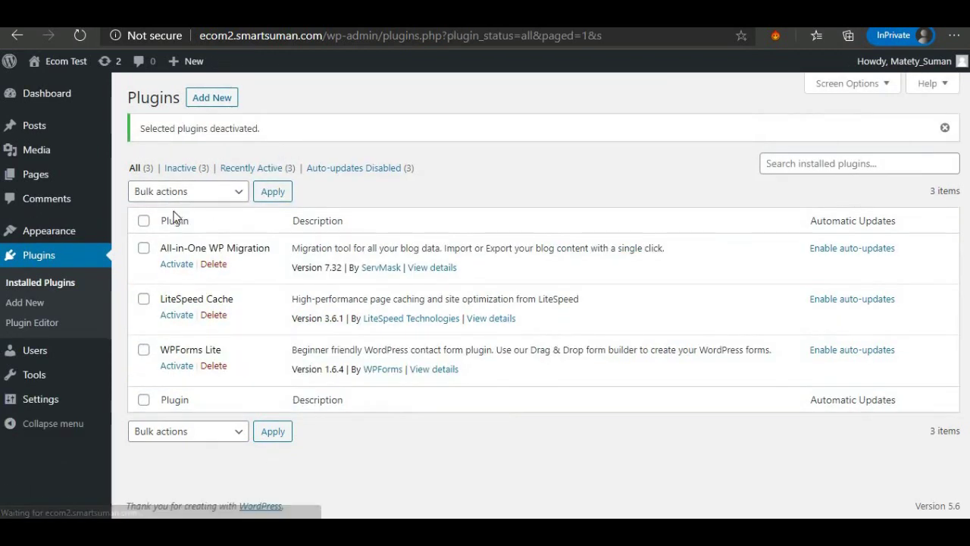
{"action": "left_click", "coordinate": [143, 220]}
{"action": "left_click", "coordinate": [188, 191]}
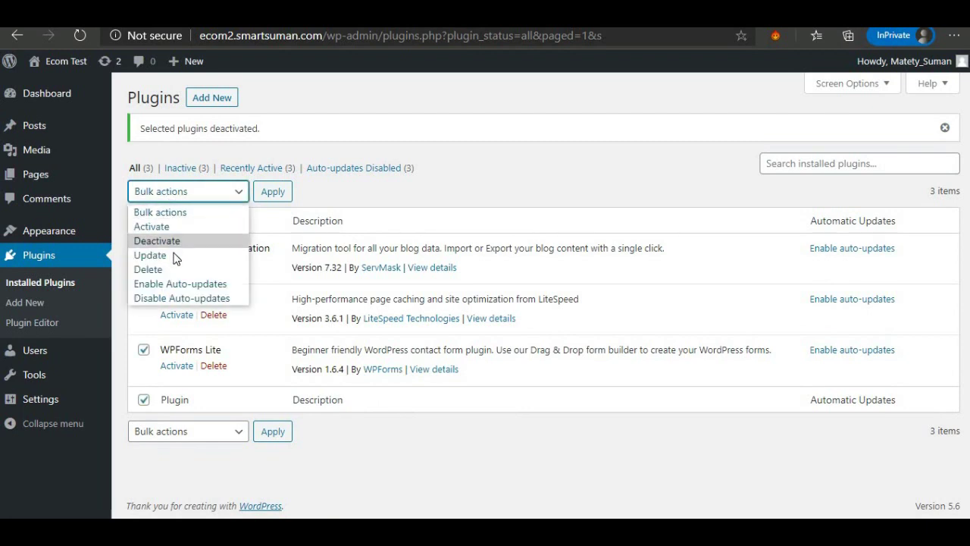
{"action": "left_click", "coordinate": [177, 269]}
{"action": "left_click", "coordinate": [273, 195]}
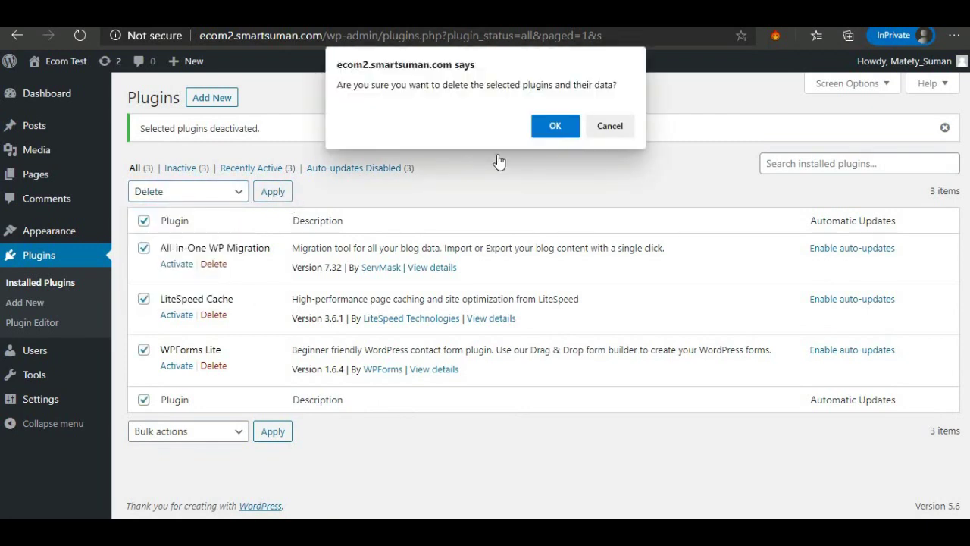
{"action": "left_click", "coordinate": [550, 126]}
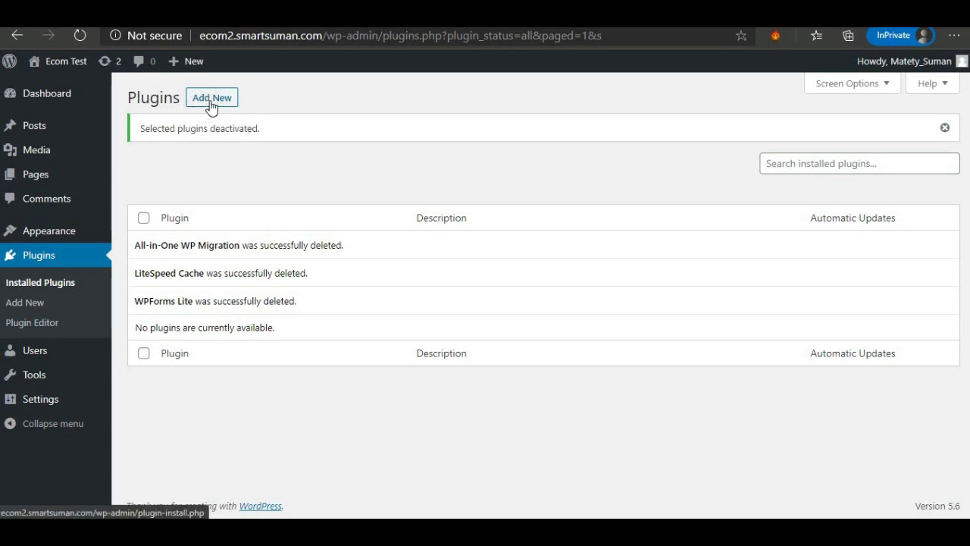
Search plugins for 'starter', install and activate Starter Templates 2.3.9, and dismiss its rating notice.
{"action": "left_click", "coordinate": [210, 106]}
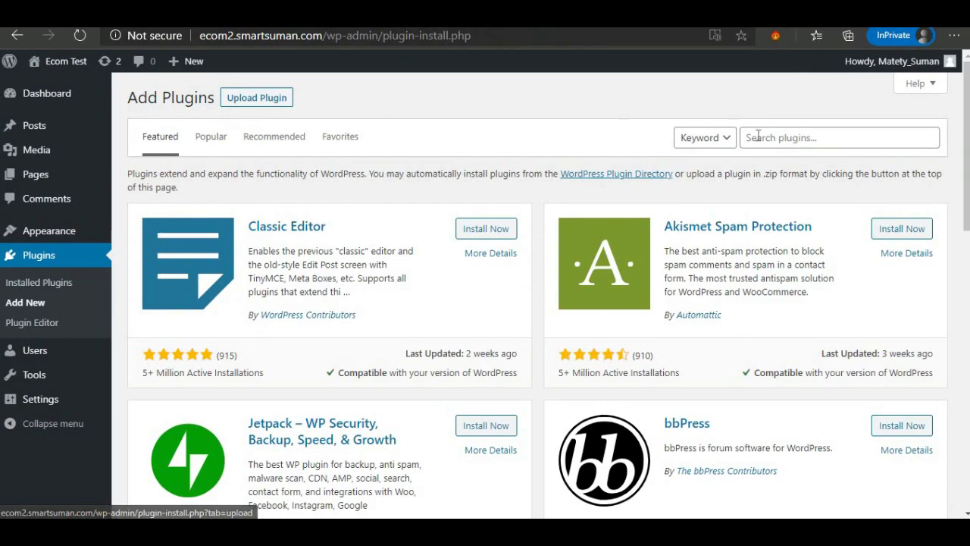
{"action": "left_click", "coordinate": [753, 137]}
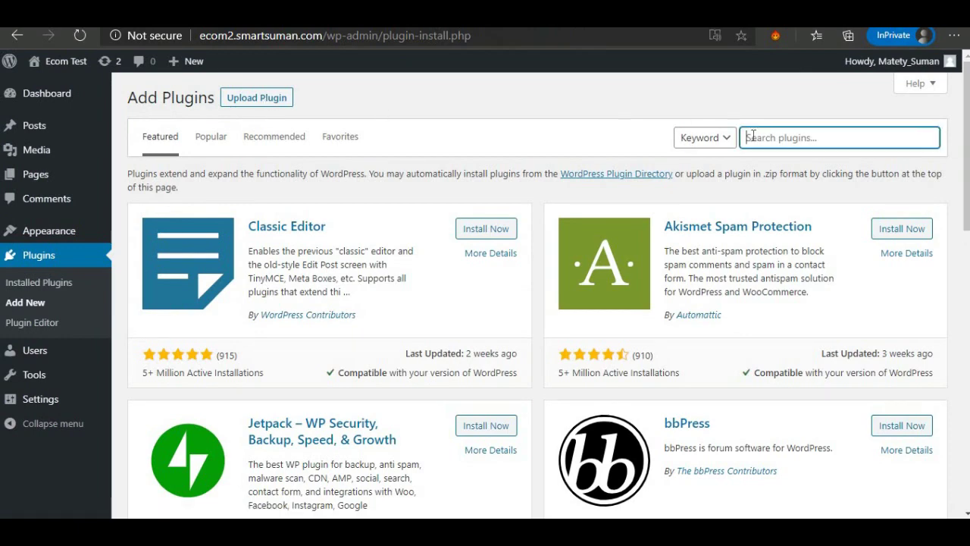
{"action": "type", "text": "s"}
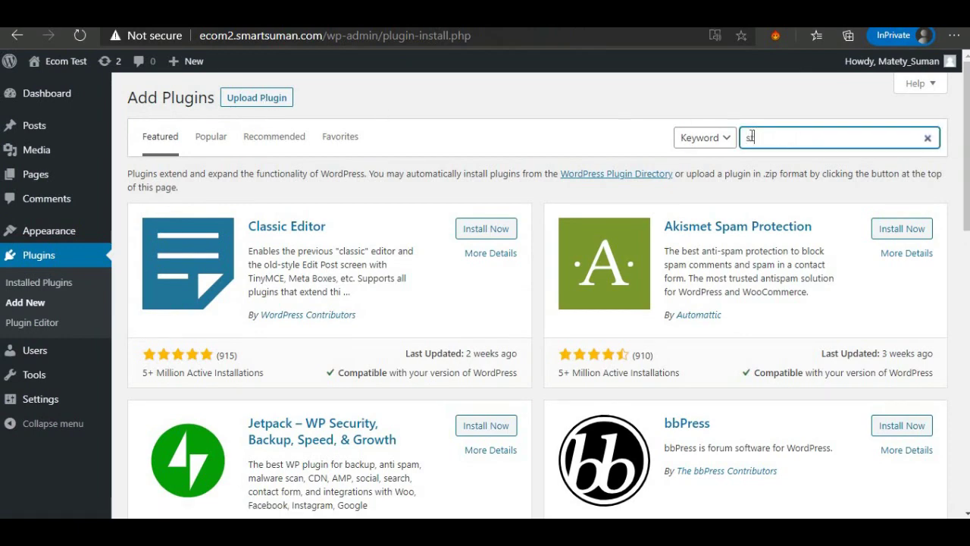
{"action": "type", "text": "tarter"}
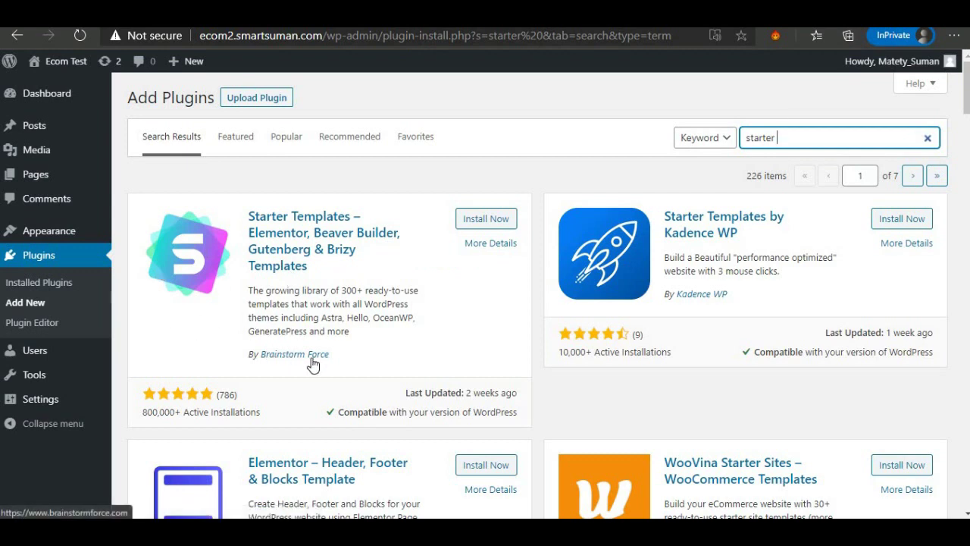
{"action": "left_click", "coordinate": [481, 220]}
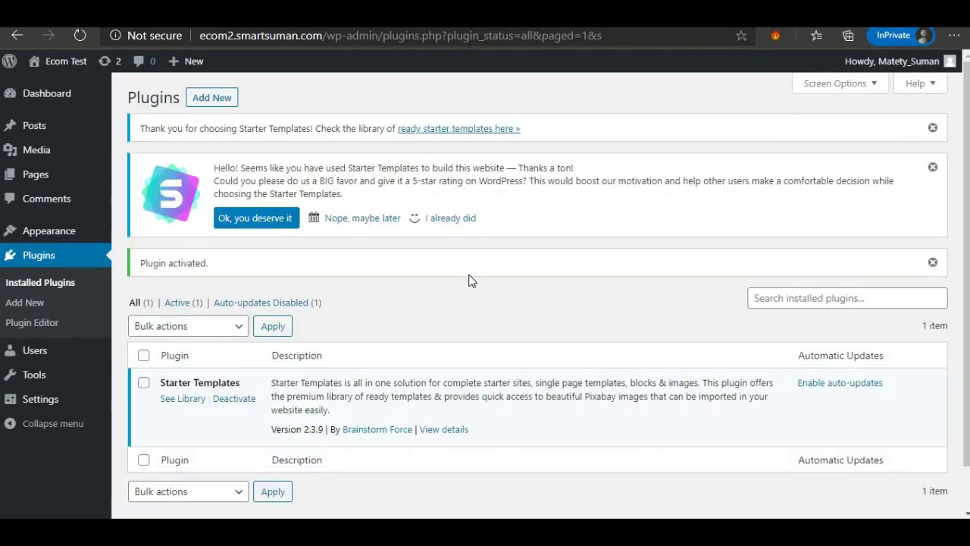
{"action": "left_click", "coordinate": [457, 219]}
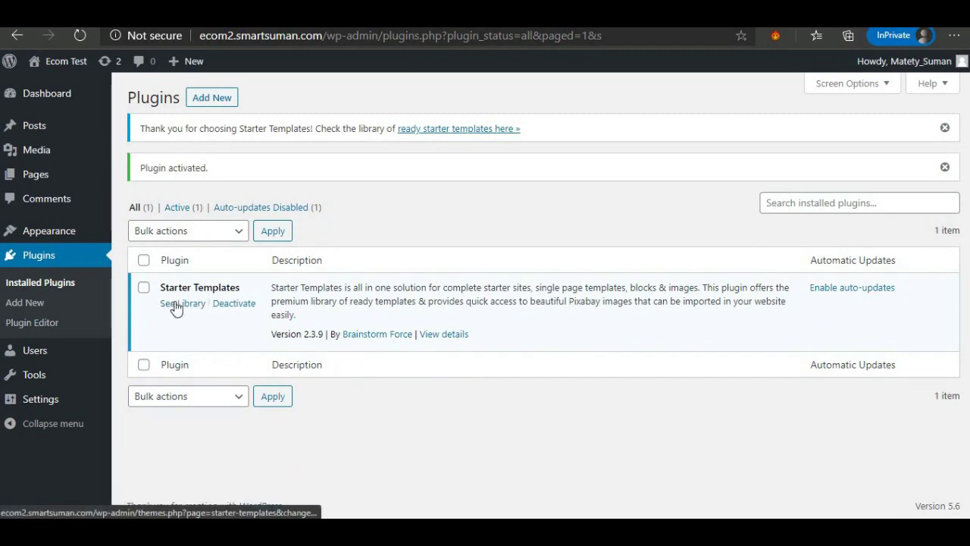
In the Starter Templates library, choose Elementor, filter to eCommerce, and view the Brandstore template.
{"action": "left_click", "coordinate": [190, 303]}
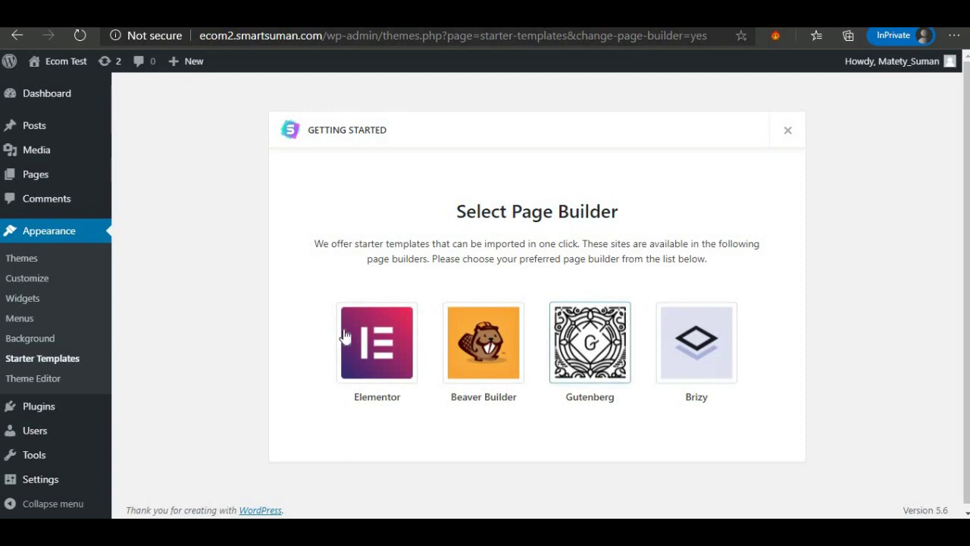
{"action": "left_click", "coordinate": [384, 349]}
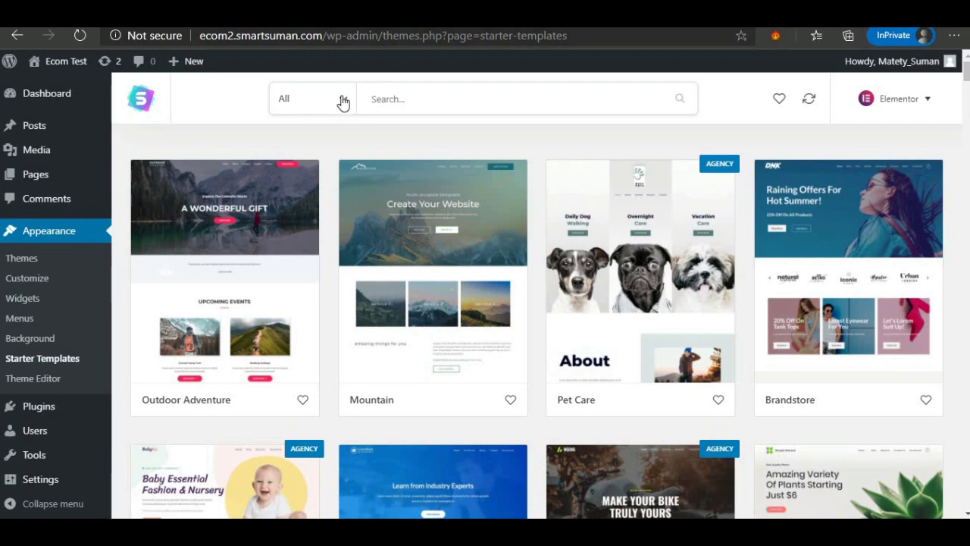
{"action": "left_click", "coordinate": [341, 99]}
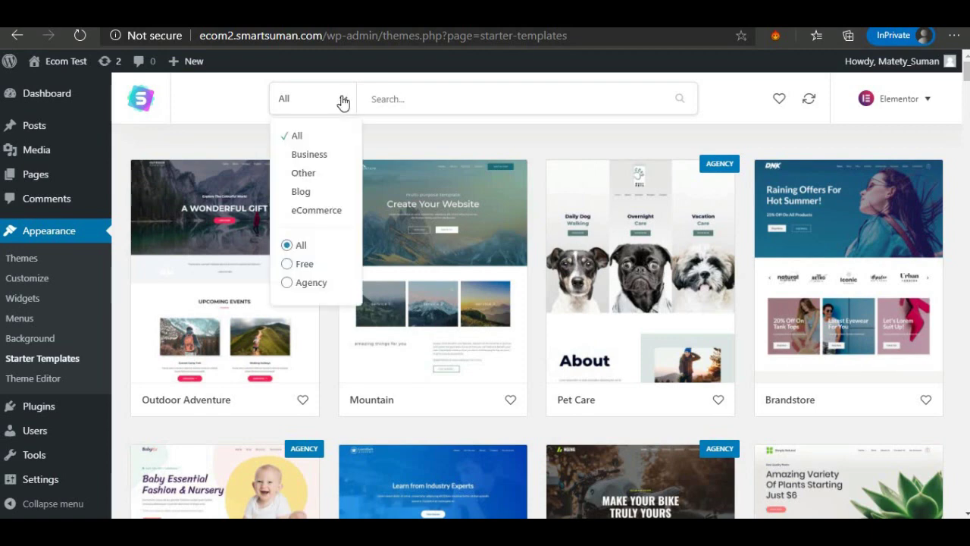
{"action": "left_click", "coordinate": [303, 213]}
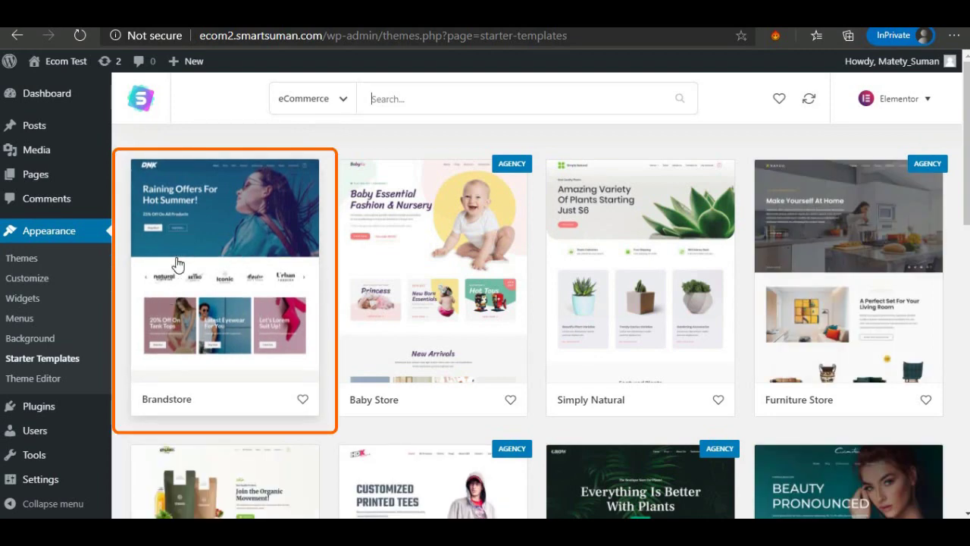
{"action": "left_click", "coordinate": [210, 226]}
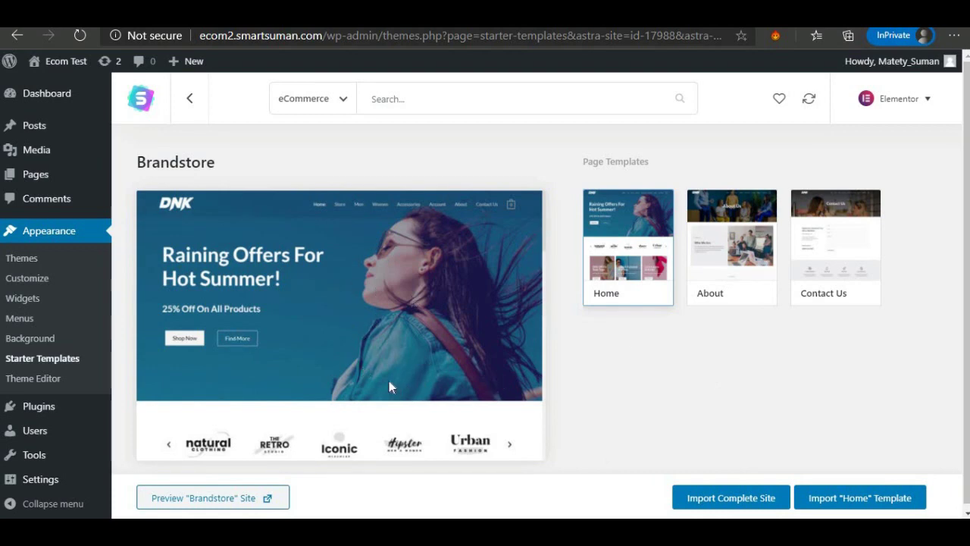
{"action": "scroll", "coordinate": [380, 376], "scroll_direction": "down", "scroll_amount": 5}
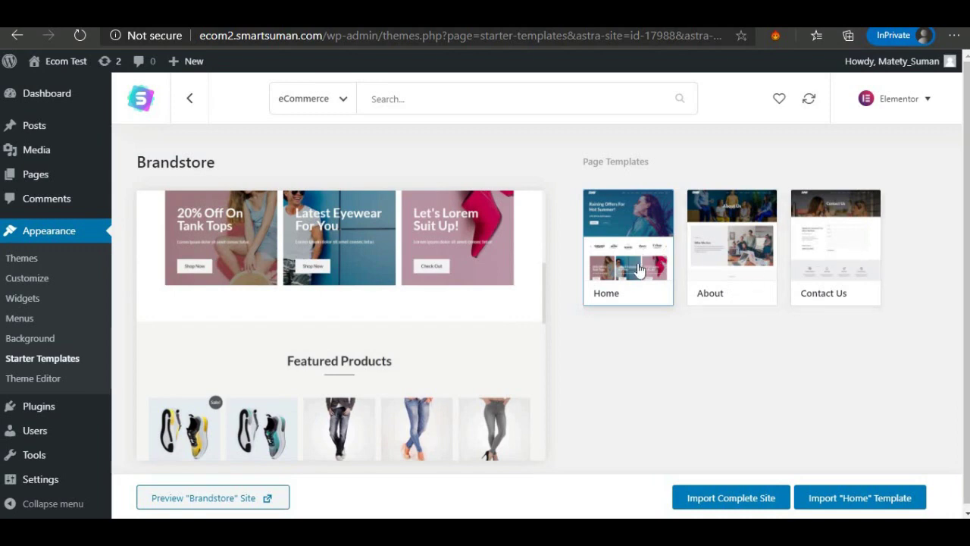
{"action": "scroll", "coordinate": [267, 347], "scroll_direction": "down", "scroll_amount": 2}
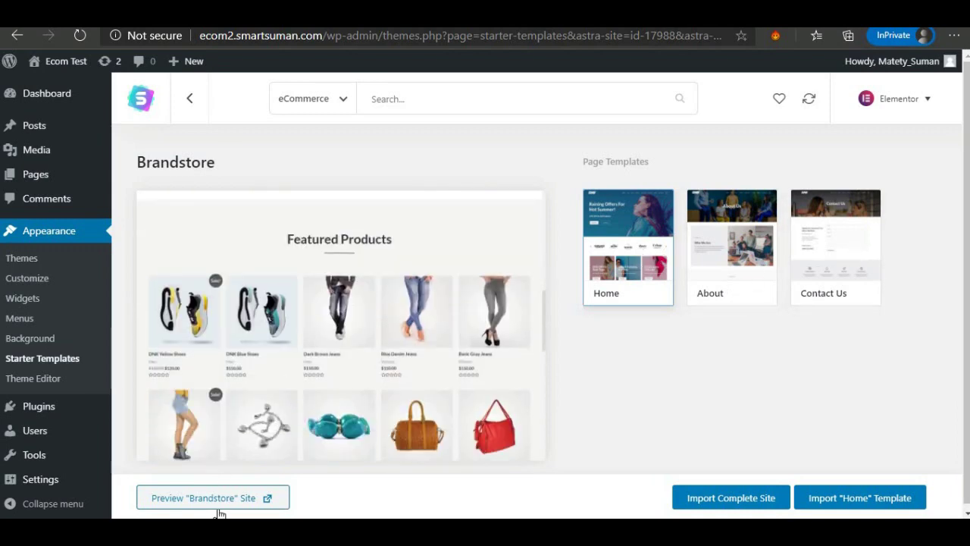
Import the complete Brandstore site using the default import options.
{"action": "left_click", "coordinate": [737, 499]}
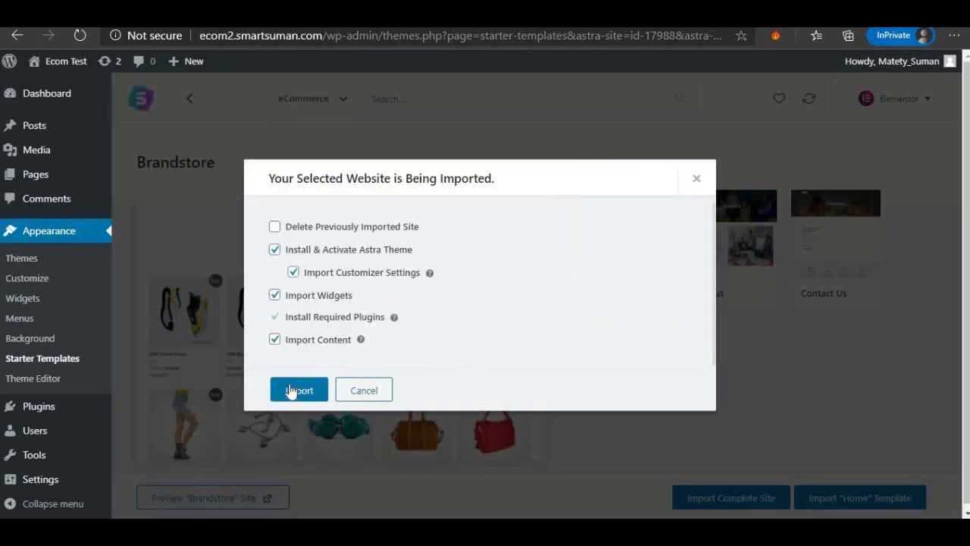
{"action": "left_click", "coordinate": [290, 389]}
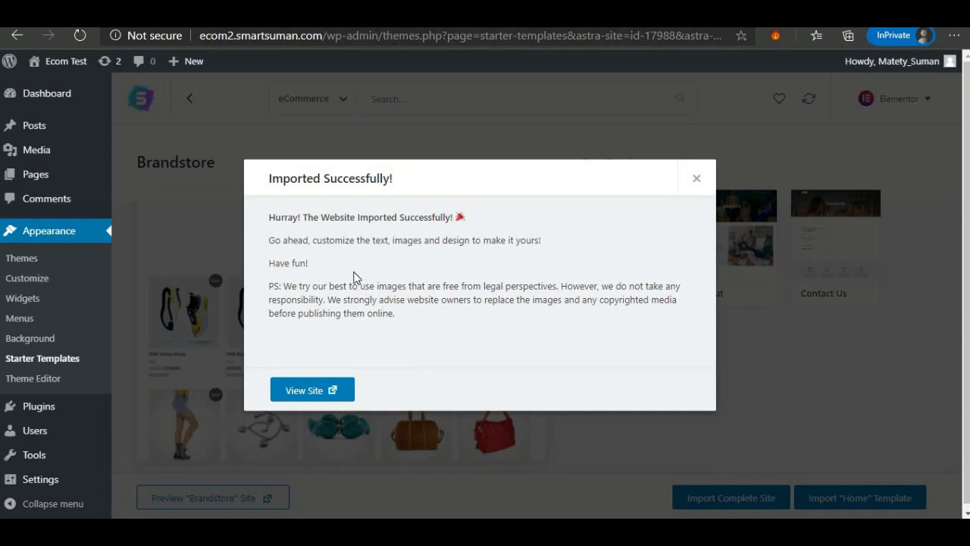
{"action": "right_click", "coordinate": [305, 392]}
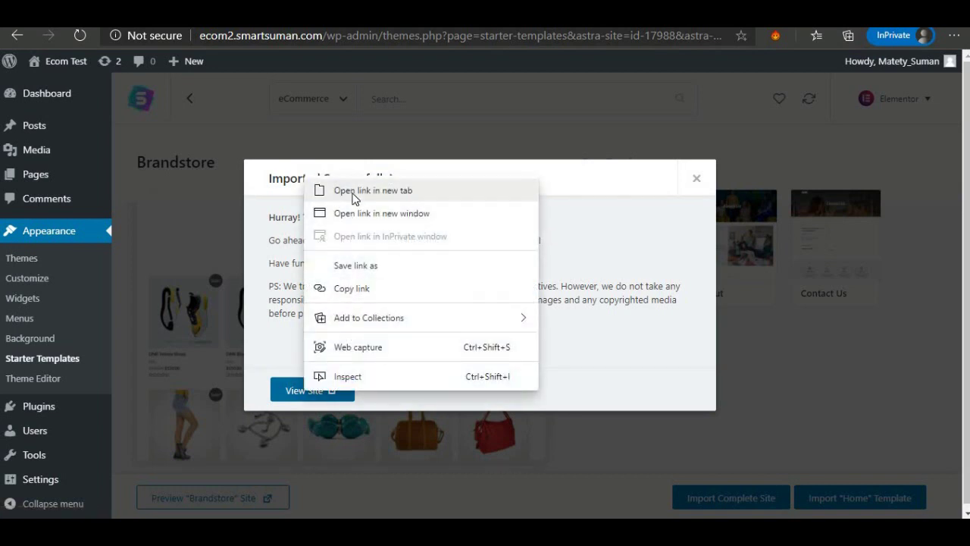
{"action": "left_click", "coordinate": [353, 193]}
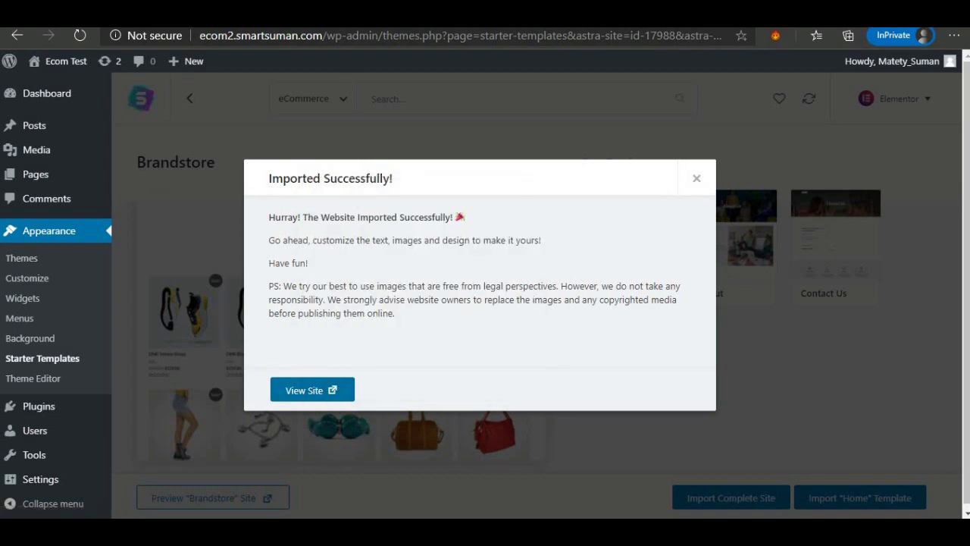
{"action": "left_click", "coordinate": [334, 15]}
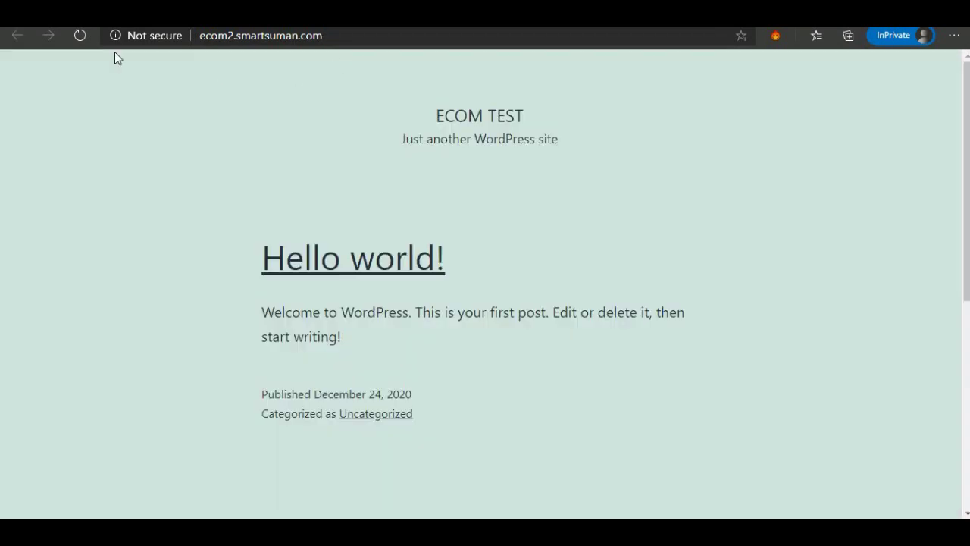
{"action": "left_click", "coordinate": [81, 37]}
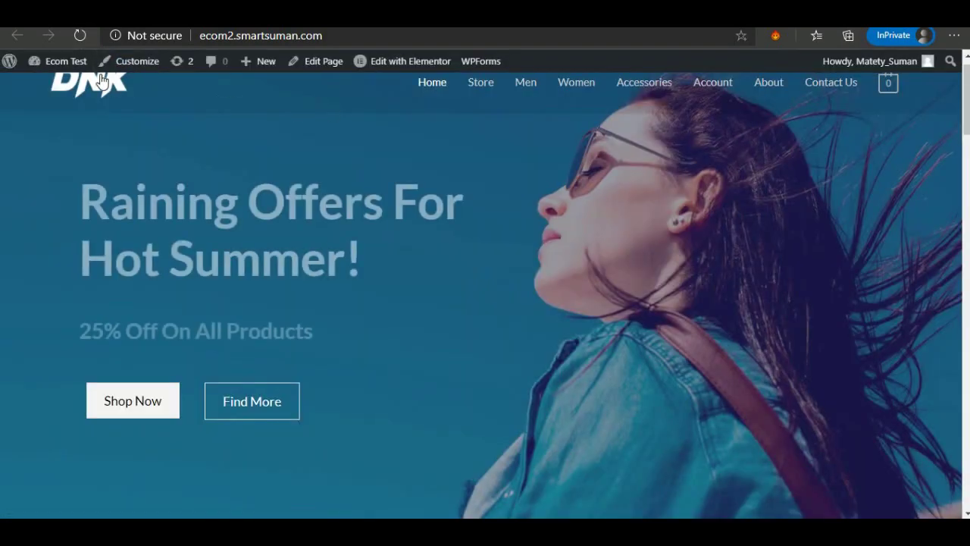
{"action": "scroll", "coordinate": [290, 185], "scroll_direction": "down", "scroll_amount": 12}
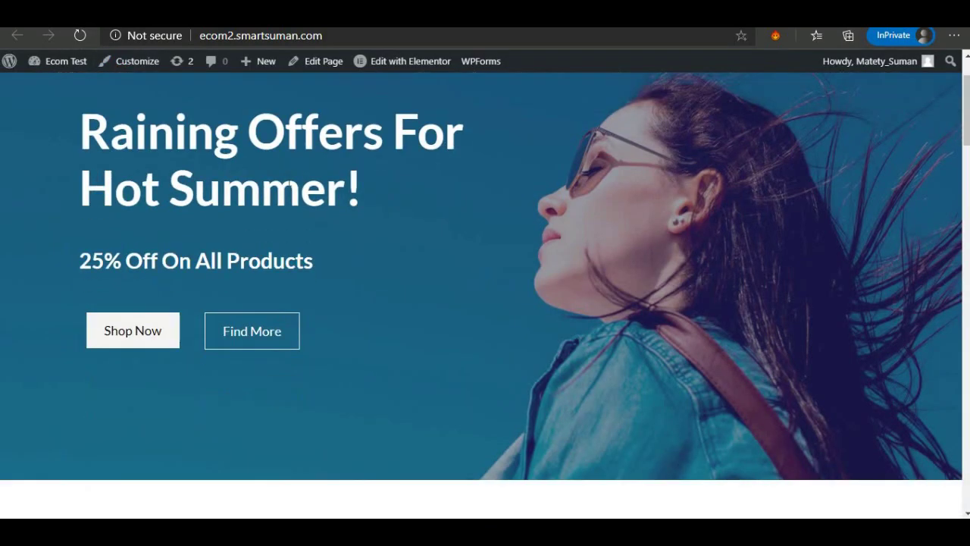
{"action": "scroll", "coordinate": [289, 185], "scroll_direction": "down", "scroll_amount": 12}
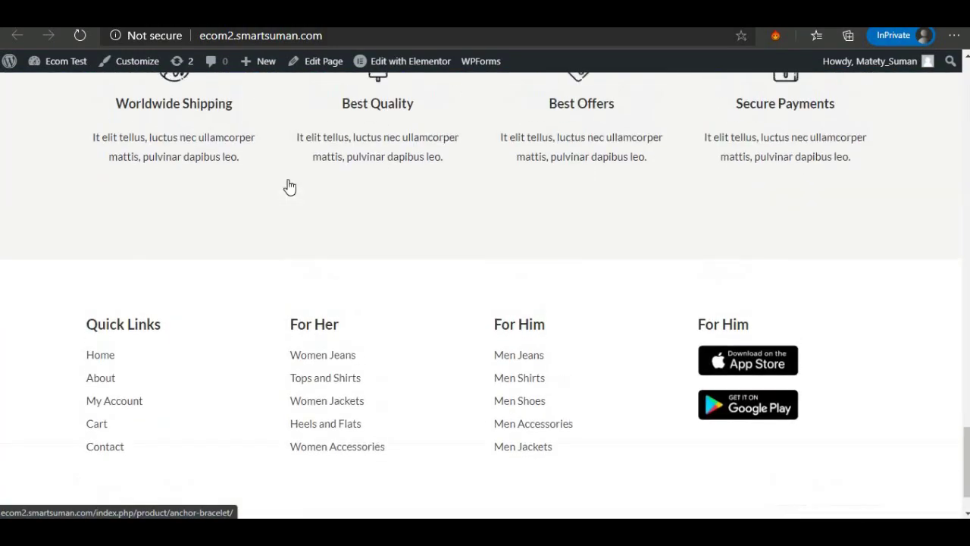
{"action": "scroll", "coordinate": [289, 186], "scroll_direction": "up", "scroll_amount": 5}
{"action": "scroll", "coordinate": [288, 186], "scroll_direction": "up", "scroll_amount": 10}
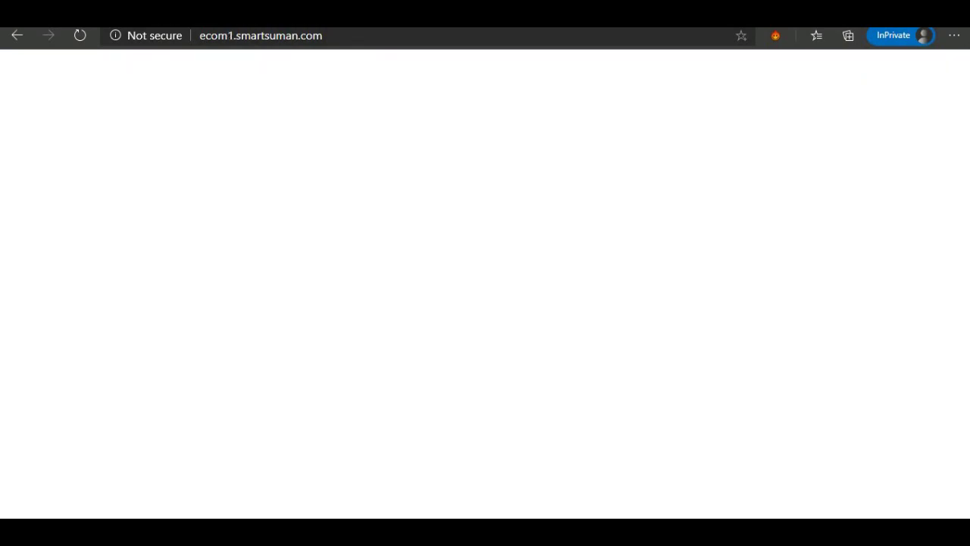
{"action": "scroll", "coordinate": [354, 208], "scroll_direction": "down", "scroll_amount": 8}
{"action": "scroll", "coordinate": [353, 211], "scroll_direction": "down", "scroll_amount": 15}
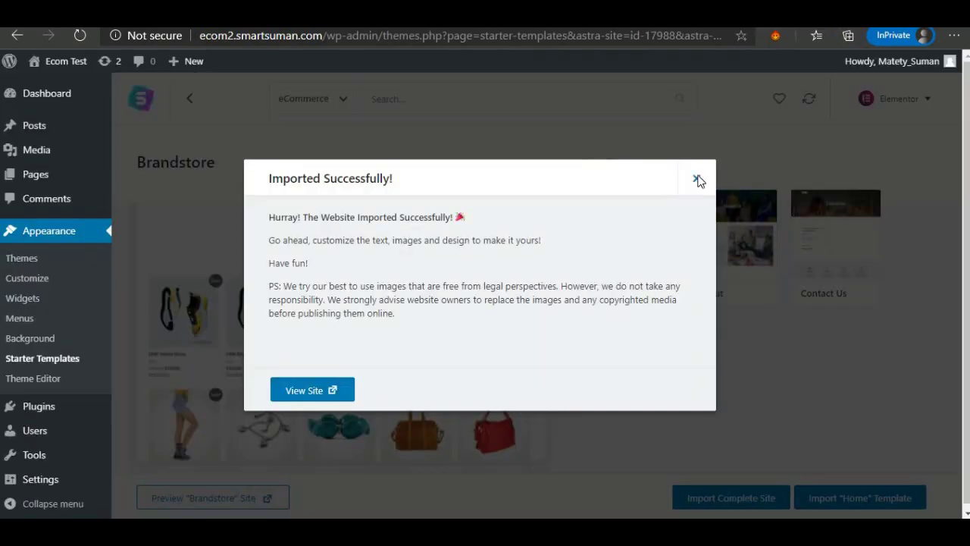
Close the success dialog, skip CartFlows setup, and review the seven imported plugins in Installed Plugins.
{"action": "left_click", "coordinate": [697, 179]}
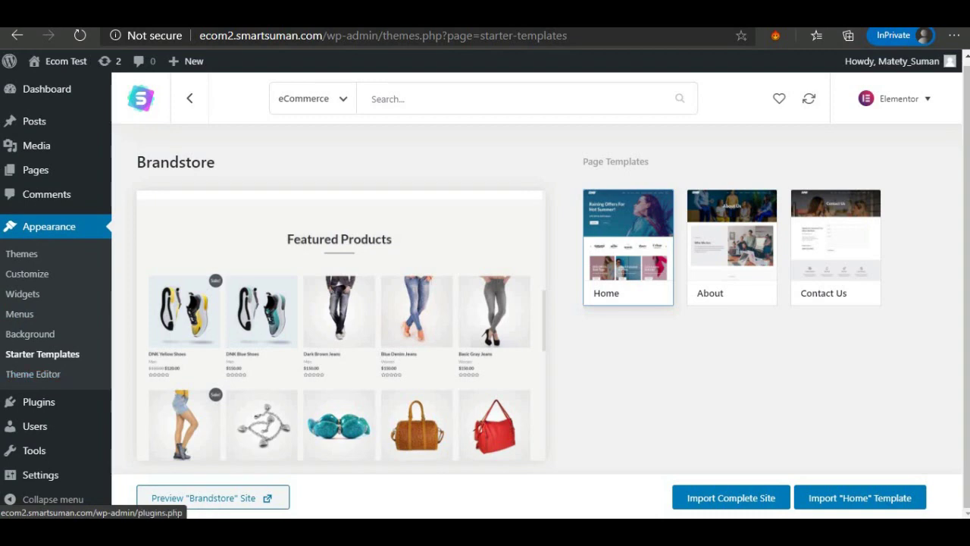
{"action": "mouse_move", "coordinate": [32, 407]}
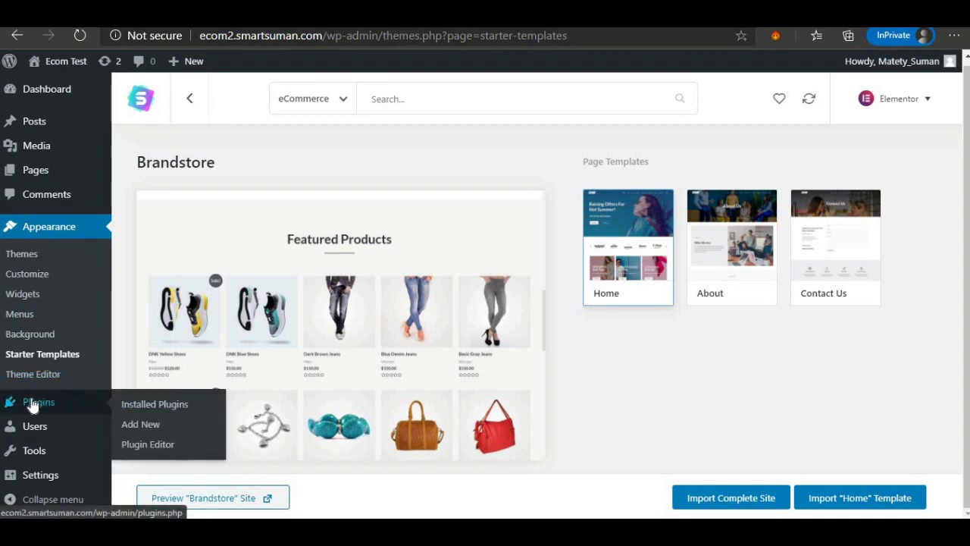
{"action": "left_click", "coordinate": [142, 404]}
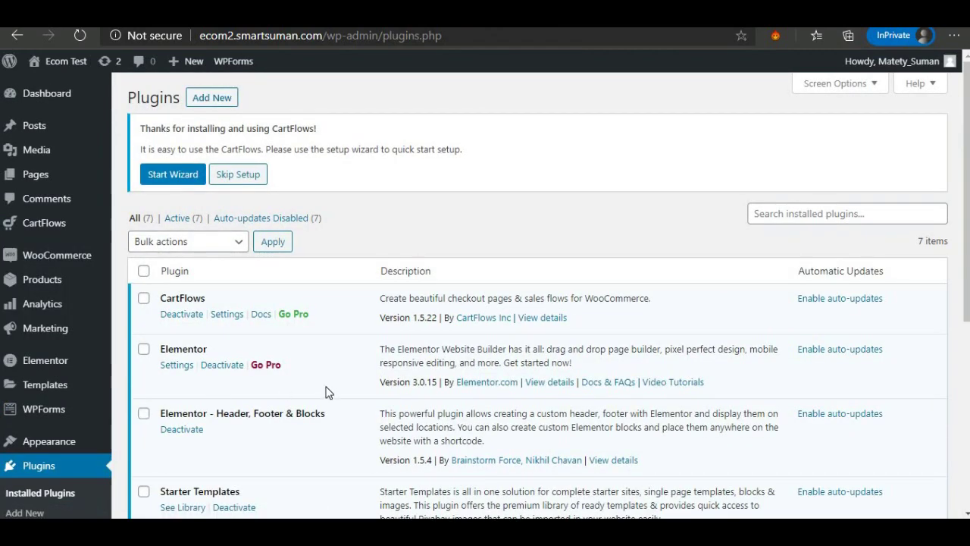
{"action": "left_click", "coordinate": [232, 177]}
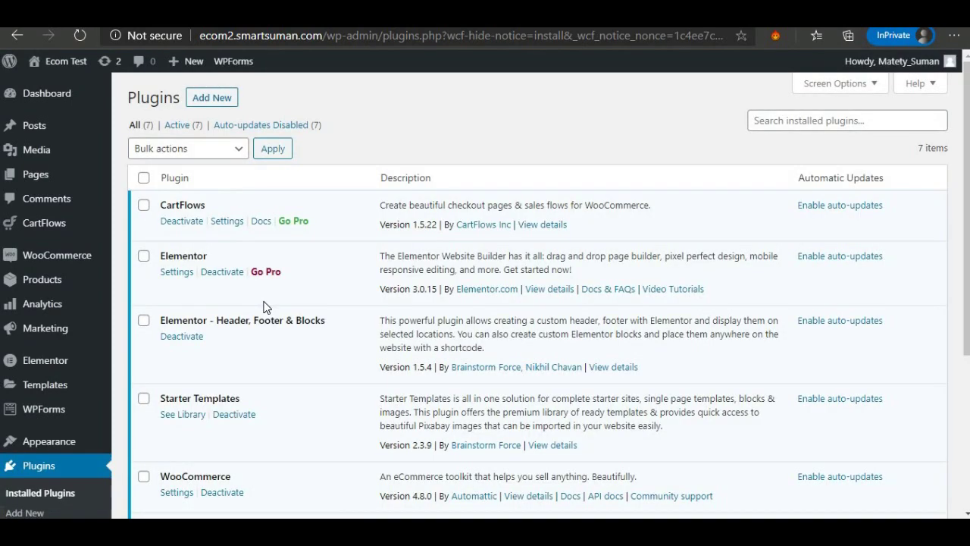
{"action": "scroll", "coordinate": [209, 261], "scroll_direction": "down", "scroll_amount": 1}
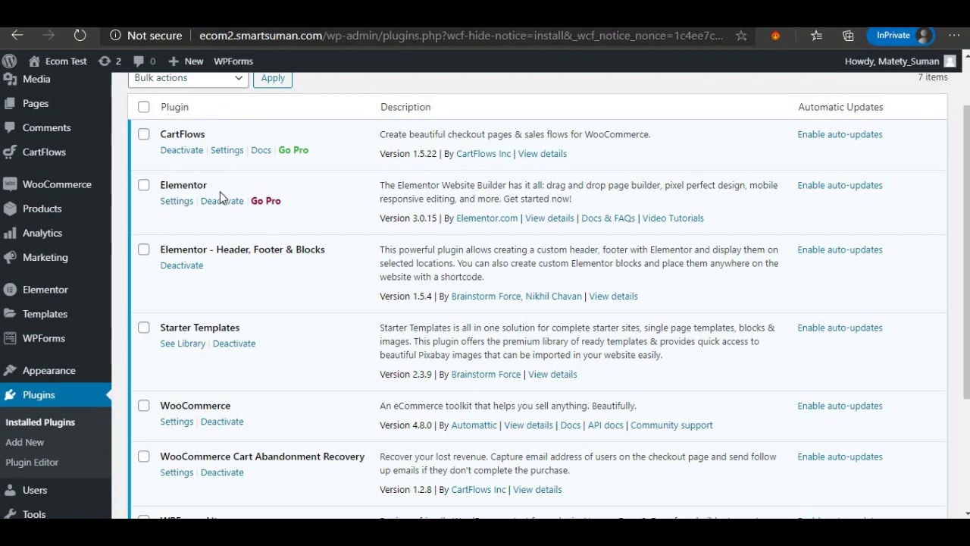
{"action": "scroll", "coordinate": [195, 245], "scroll_direction": "down", "scroll_amount": 1}
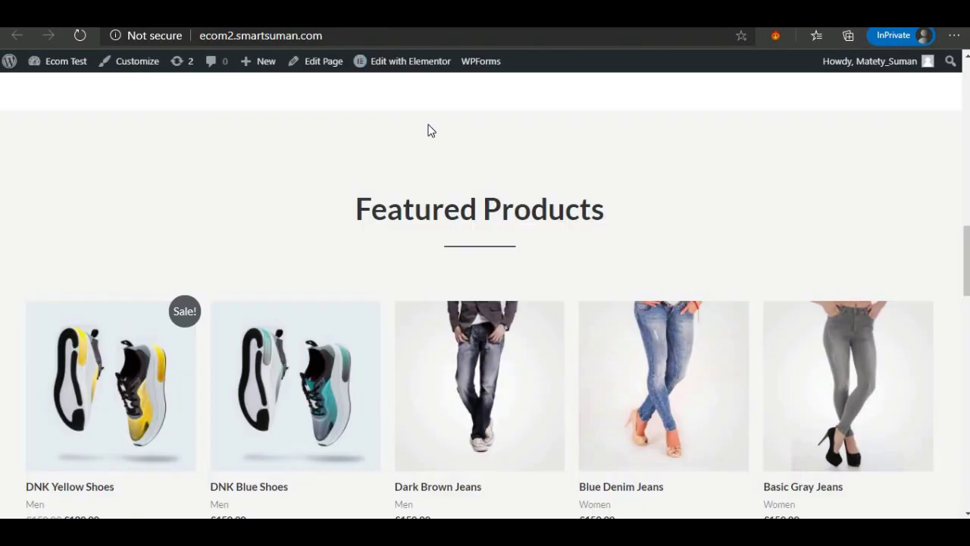
{"action": "scroll", "coordinate": [429, 129], "scroll_direction": "up", "scroll_amount": 10}
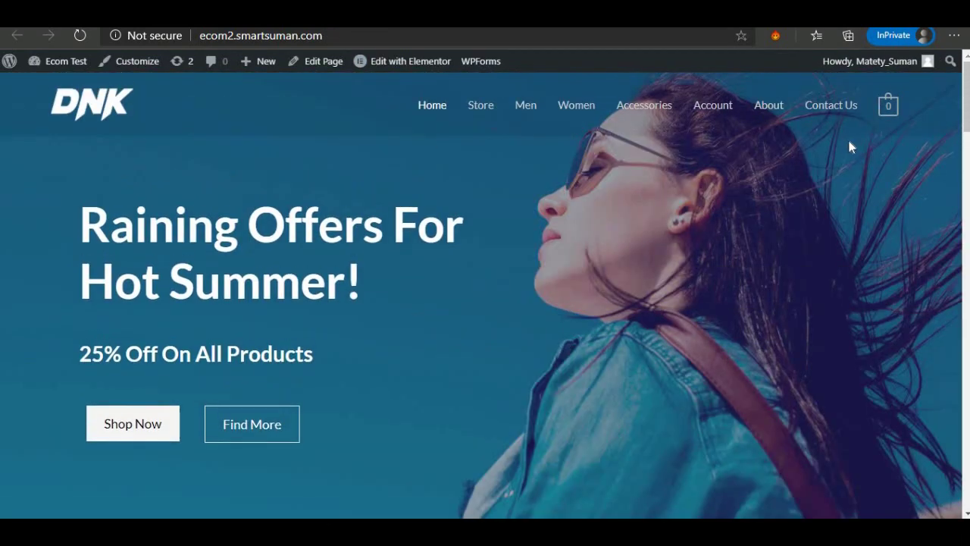
{"action": "left_click_drag", "start_coordinate": [966, 110], "coordinate": [965, 492]}
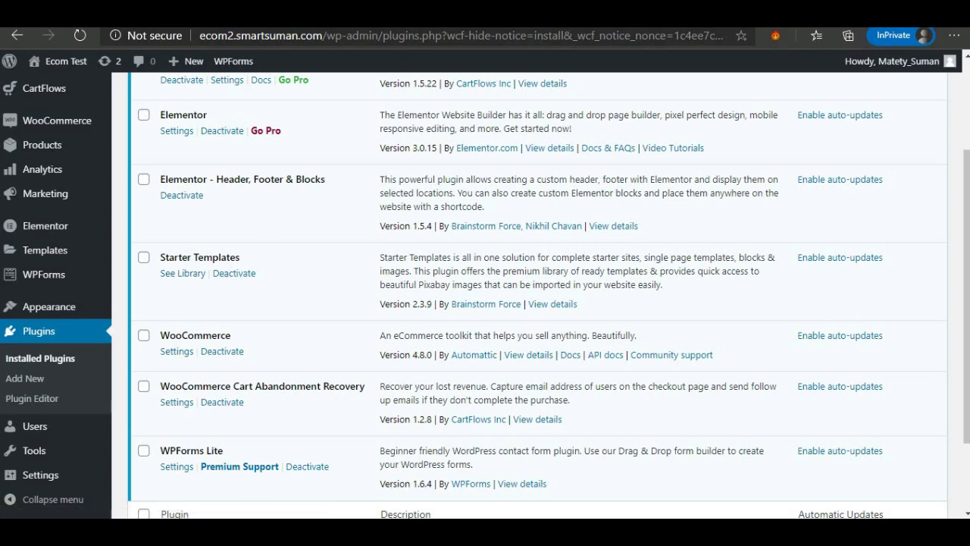
{"action": "scroll", "coordinate": [299, 307], "scroll_direction": "down", "scroll_amount": 2}
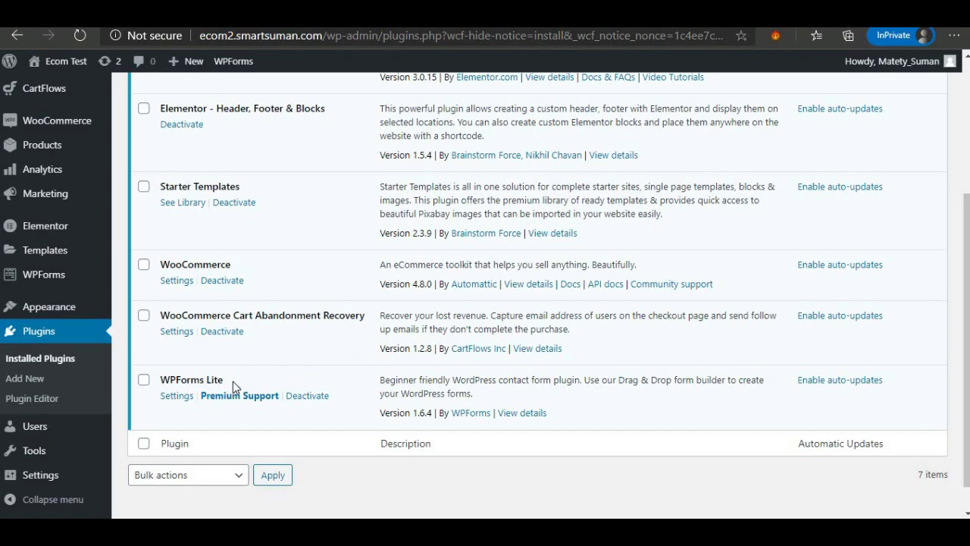
Scroll the Installed Plugins list and move to the Settings menu in the admin sidebar.
{"action": "scroll", "coordinate": [233, 382], "scroll_direction": "down", "scroll_amount": 1}
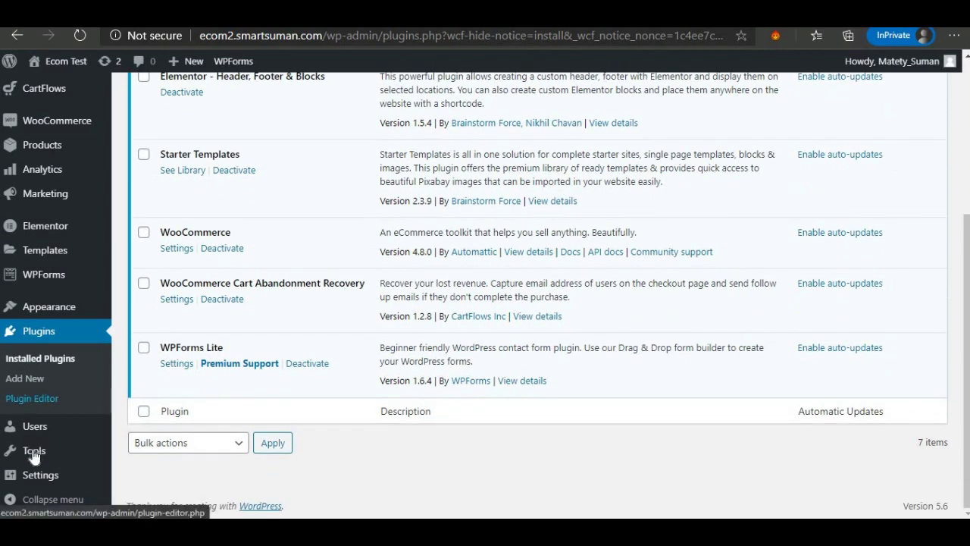
{"action": "mouse_move", "coordinate": [59, 482]}
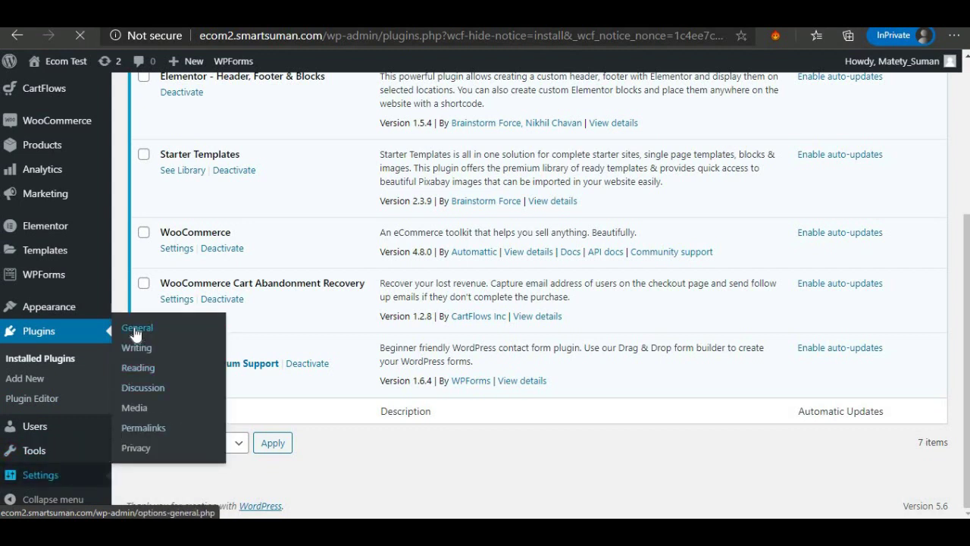
On General Settings, tick 'Anyone can register' under Membership and save the changes.
{"action": "left_click", "coordinate": [136, 329]}
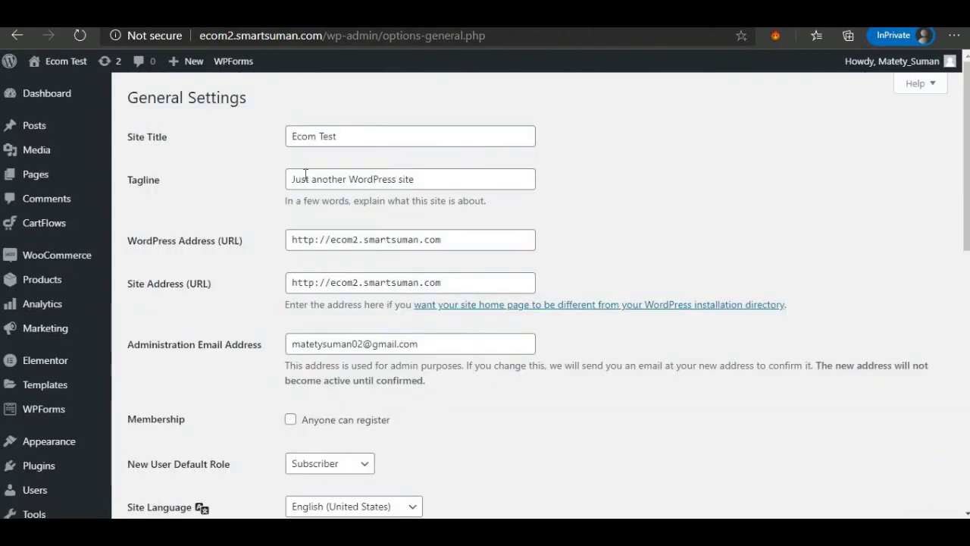
{"action": "left_click_drag", "start_coordinate": [354, 132], "coordinate": [277, 134]}
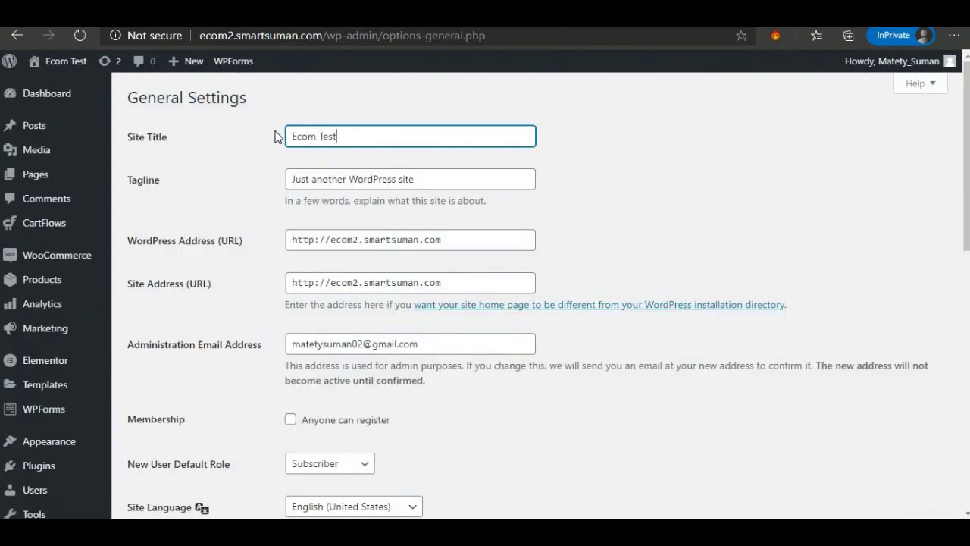
{"action": "left_click", "coordinate": [362, 182]}
{"action": "scroll", "coordinate": [364, 224], "scroll_direction": "down", "scroll_amount": 5}
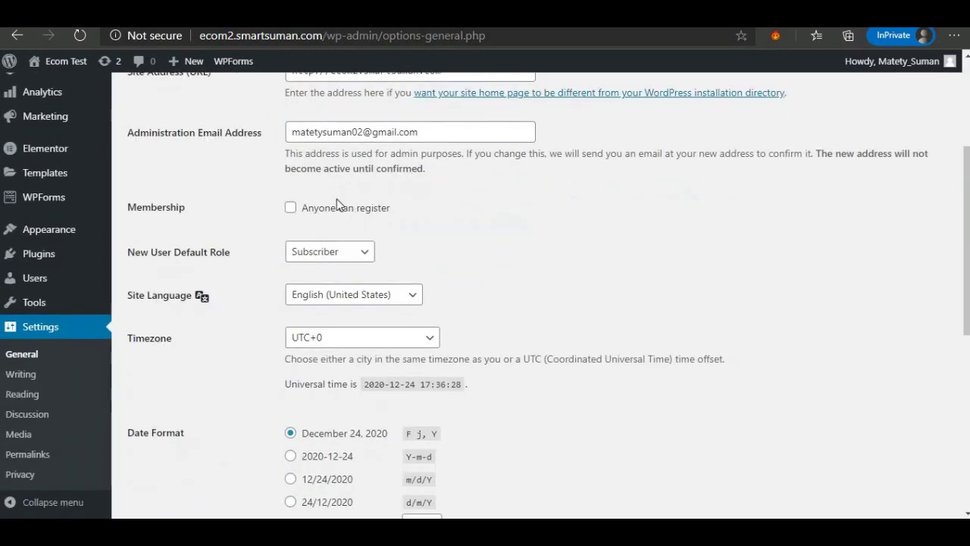
{"action": "scroll", "coordinate": [312, 177], "scroll_direction": "up", "scroll_amount": 1}
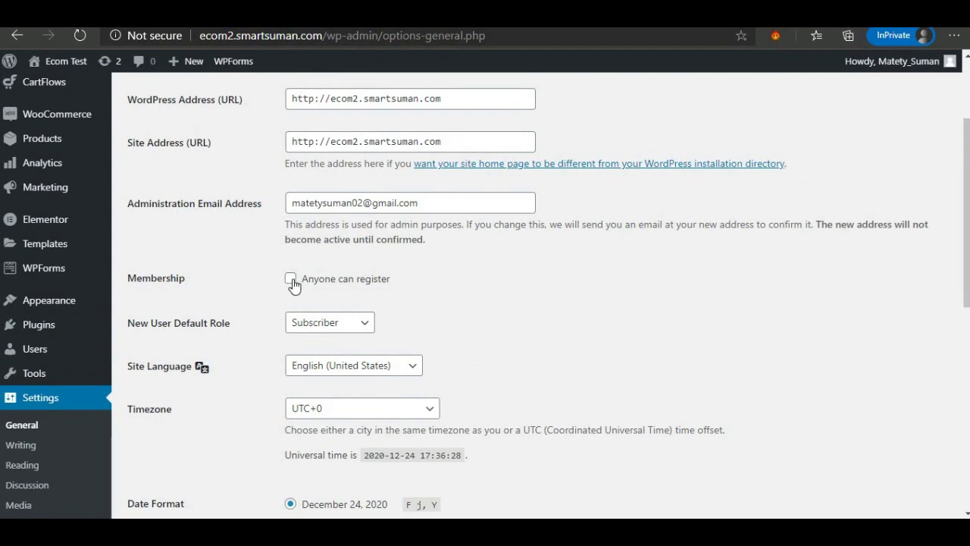
{"action": "left_click", "coordinate": [291, 280]}
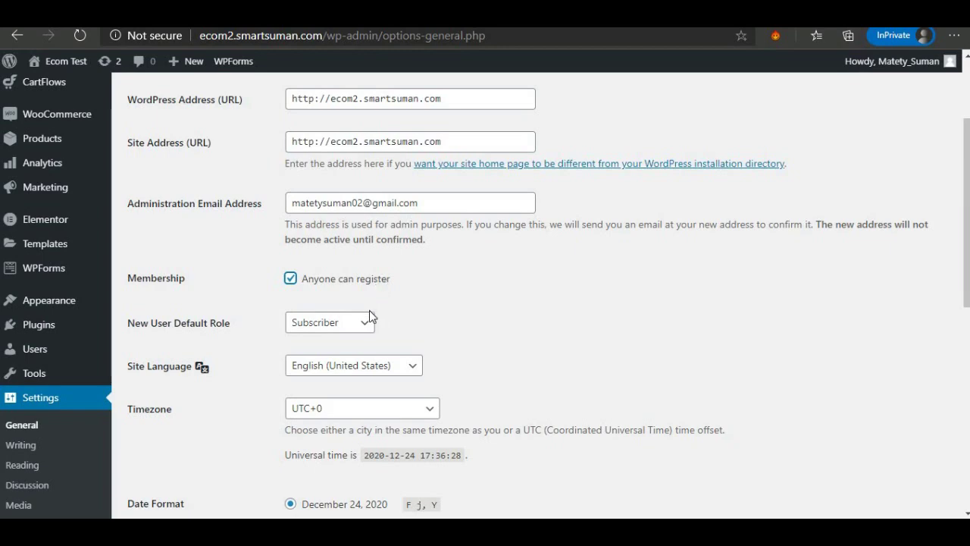
{"action": "scroll", "coordinate": [370, 307], "scroll_direction": "down", "scroll_amount": 4}
{"action": "scroll", "coordinate": [369, 322], "scroll_direction": "down", "scroll_amount": 3}
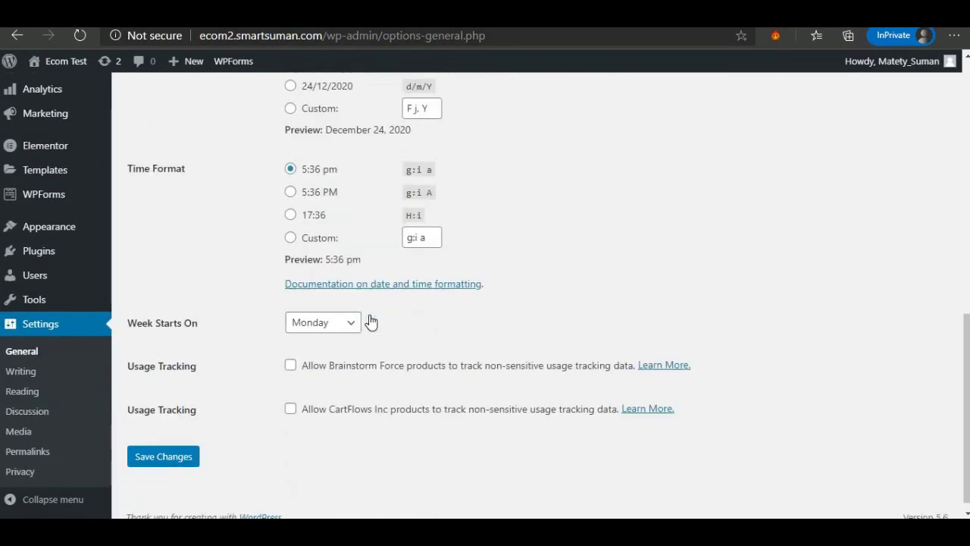
{"action": "left_click", "coordinate": [176, 453]}
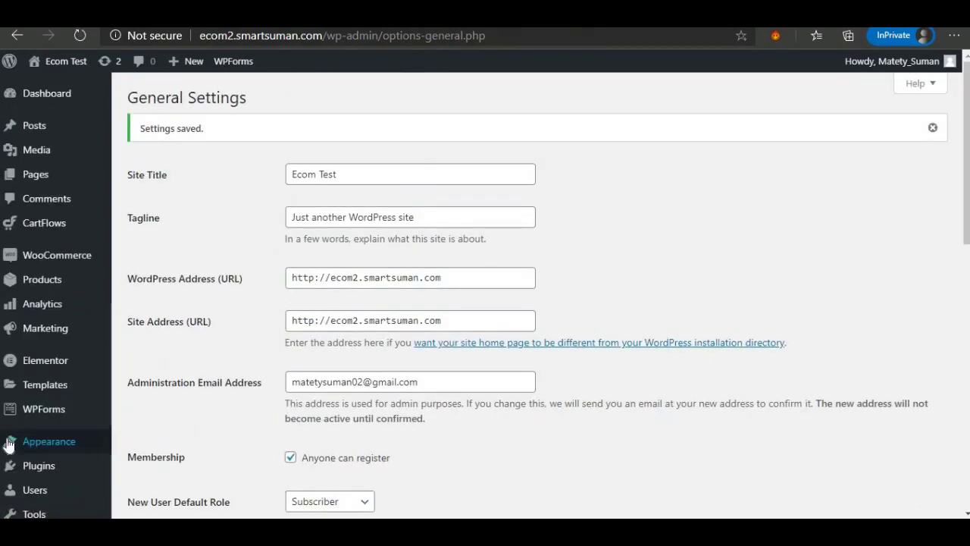
{"action": "scroll", "coordinate": [23, 409], "scroll_direction": "down", "scroll_amount": 5}
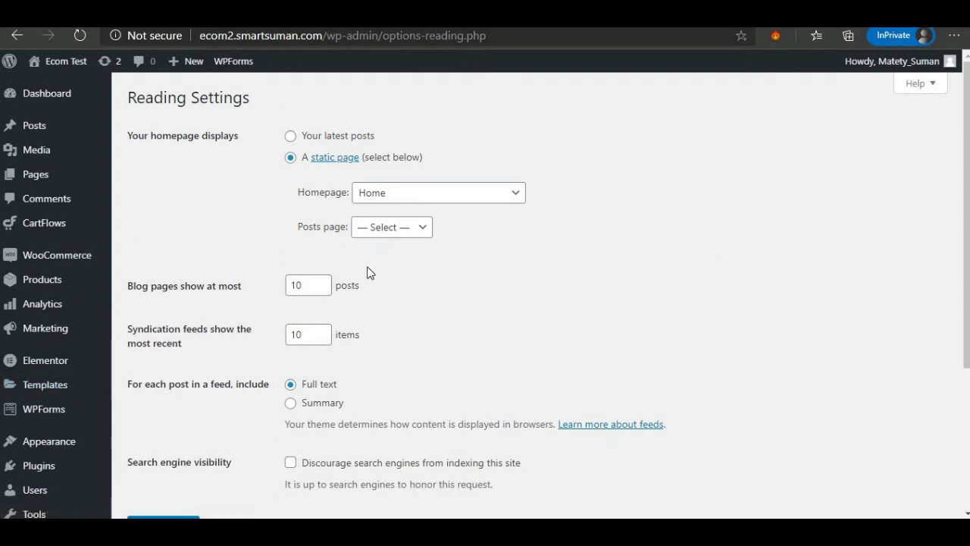
Choose the Post name structure on the Permalink Settings page and save it.
{"action": "scroll", "coordinate": [369, 273], "scroll_direction": "down", "scroll_amount": 2}
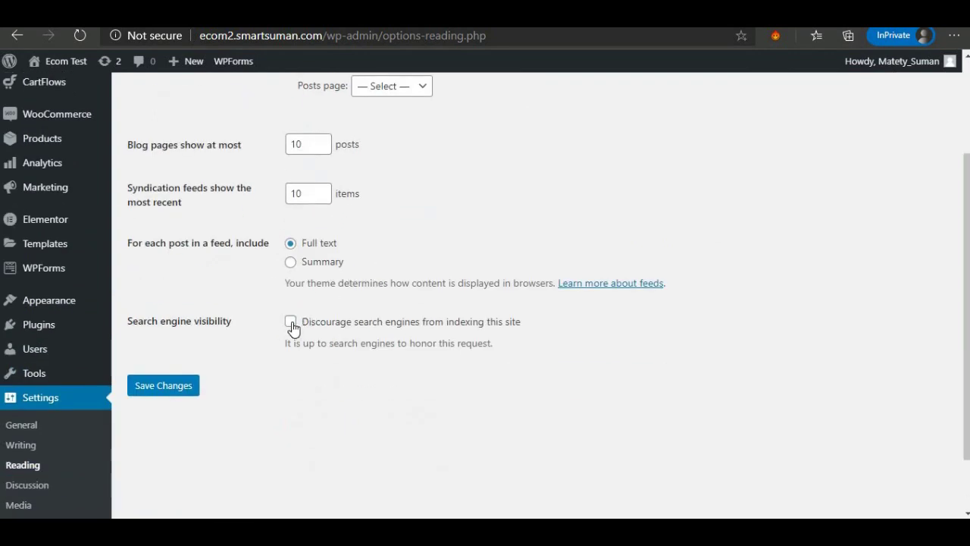
{"action": "scroll", "coordinate": [294, 327], "scroll_direction": "up", "scroll_amount": 2}
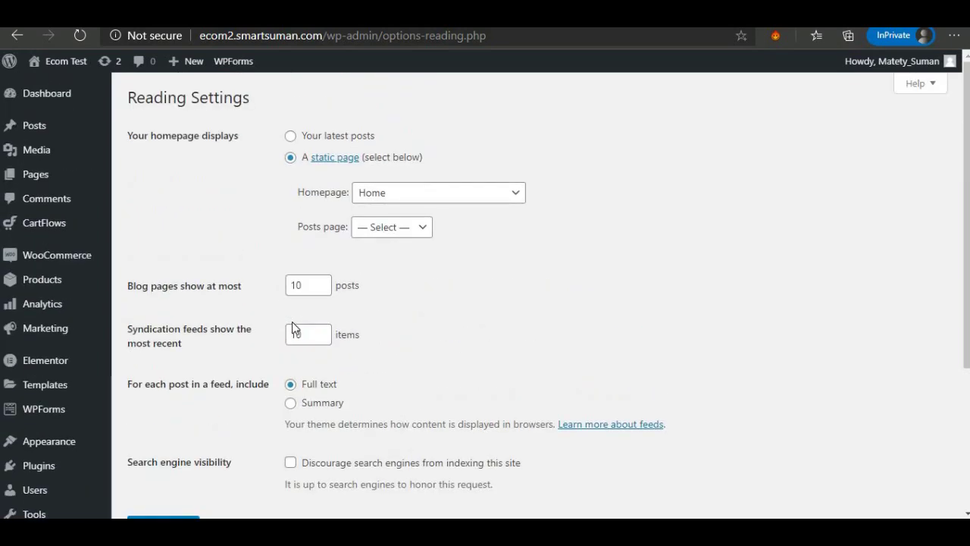
{"action": "scroll", "coordinate": [292, 321], "scroll_direction": "down", "scroll_amount": 3}
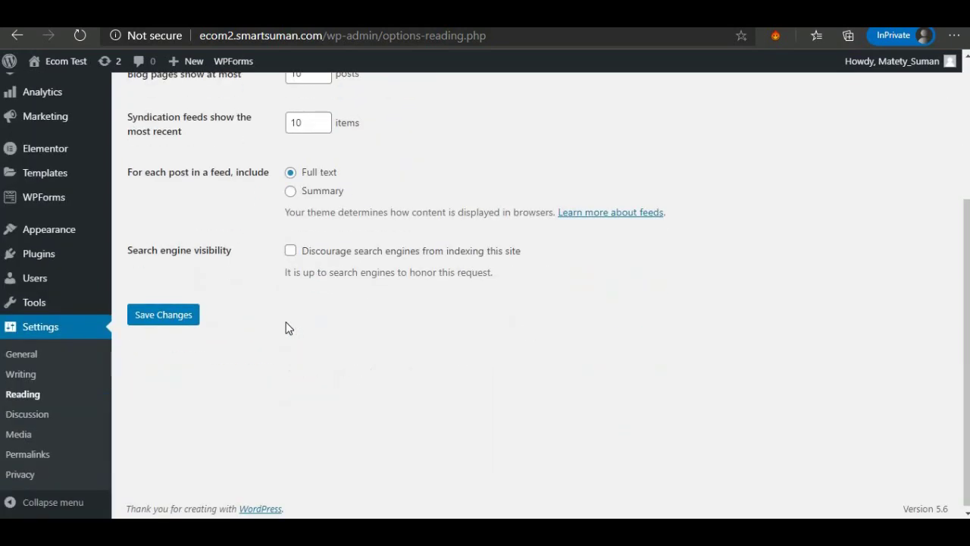
{"action": "left_click", "coordinate": [22, 451]}
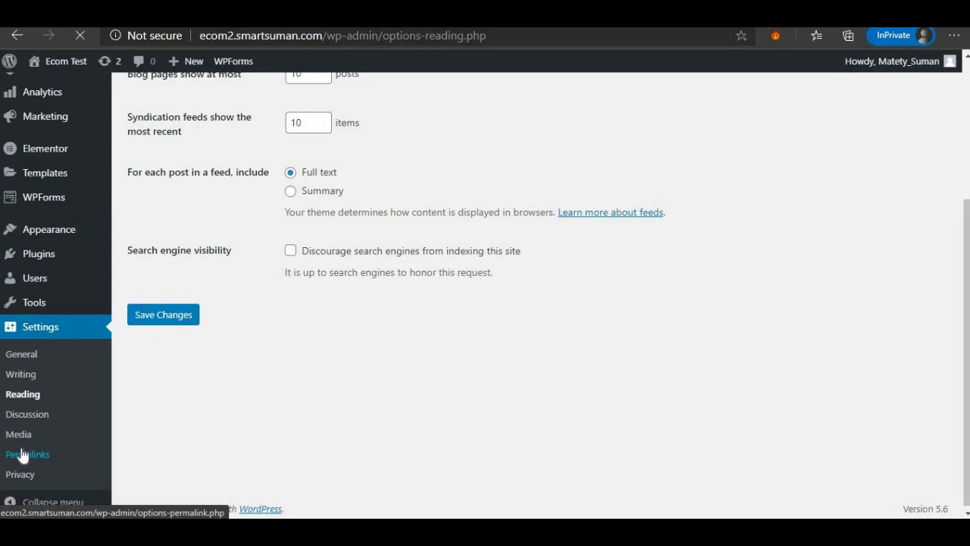
{"action": "scroll", "coordinate": [288, 329], "scroll_direction": "down", "scroll_amount": 1}
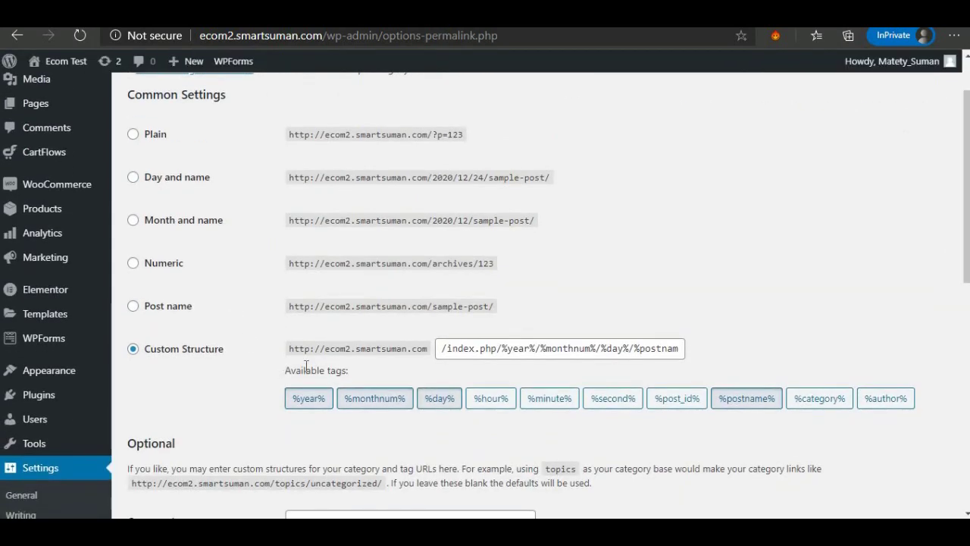
{"action": "left_click", "coordinate": [134, 307]}
{"action": "scroll", "coordinate": [141, 335], "scroll_direction": "down", "scroll_amount": 10}
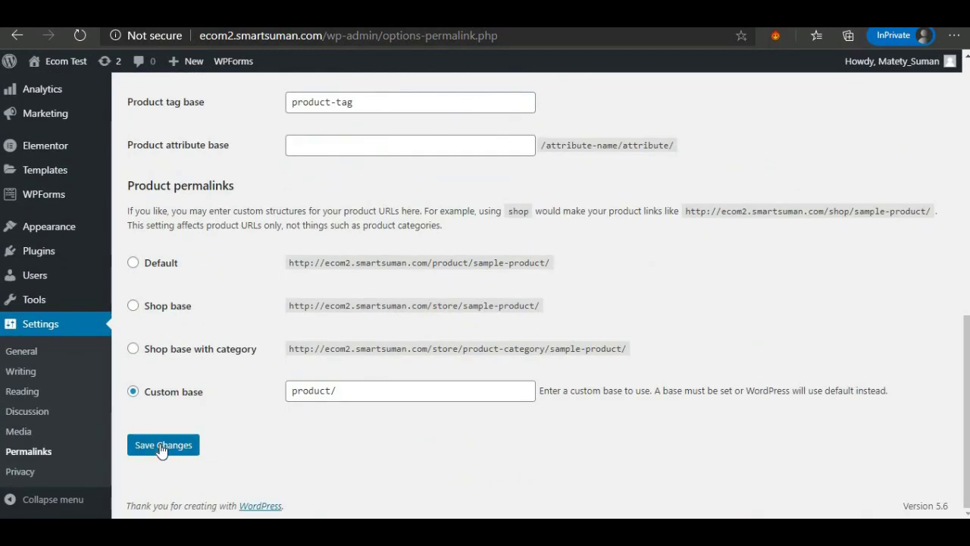
{"action": "left_click", "coordinate": [161, 447]}
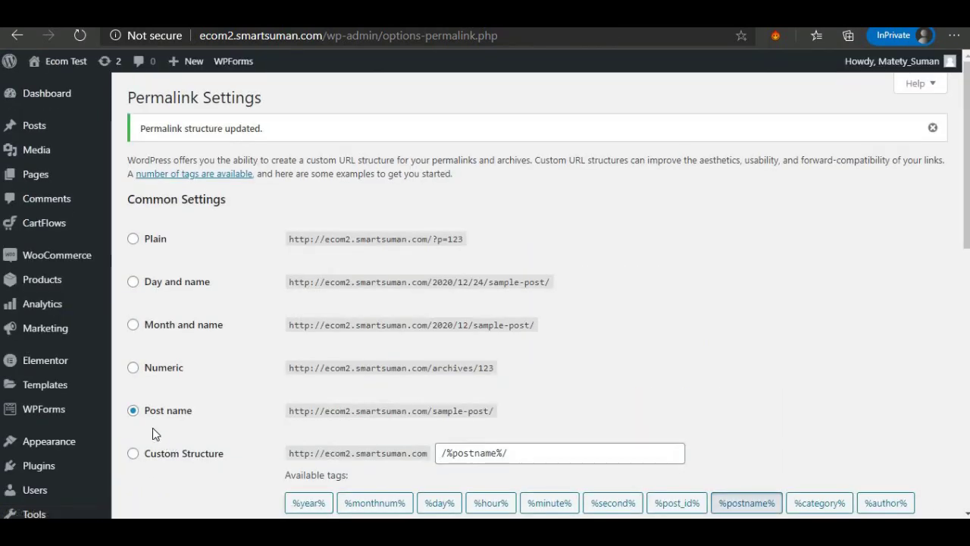
{"action": "scroll", "coordinate": [60, 467], "scroll_direction": "down", "scroll_amount": 2}
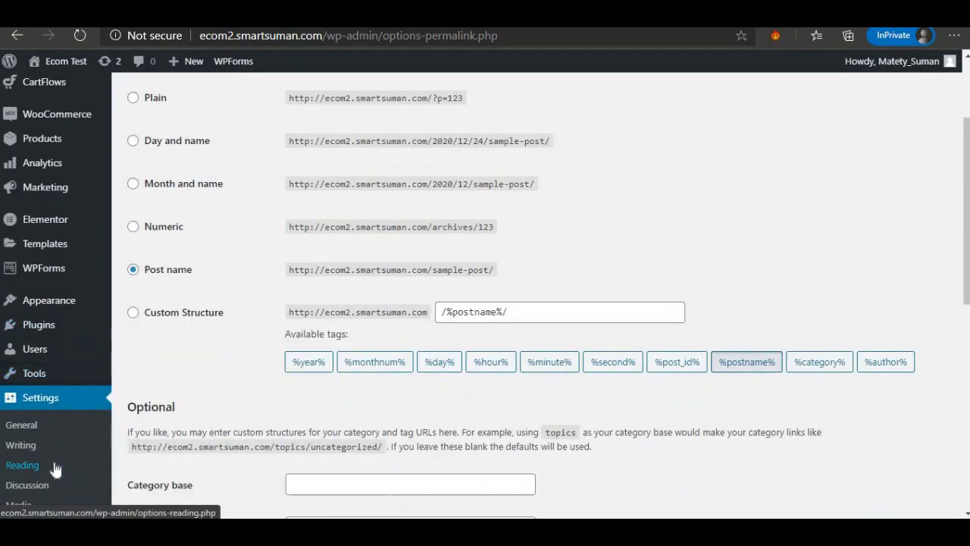
{"action": "scroll", "coordinate": [19, 370], "scroll_direction": "up", "scroll_amount": 2}
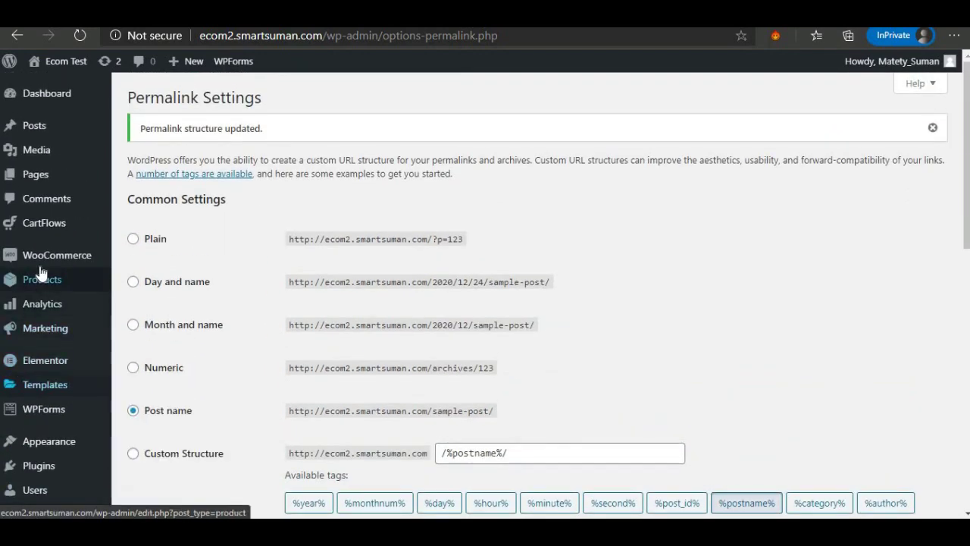
{"action": "scroll", "coordinate": [21, 345], "scroll_direction": "down", "scroll_amount": 1}
{"action": "mouse_move", "coordinate": [19, 341]}
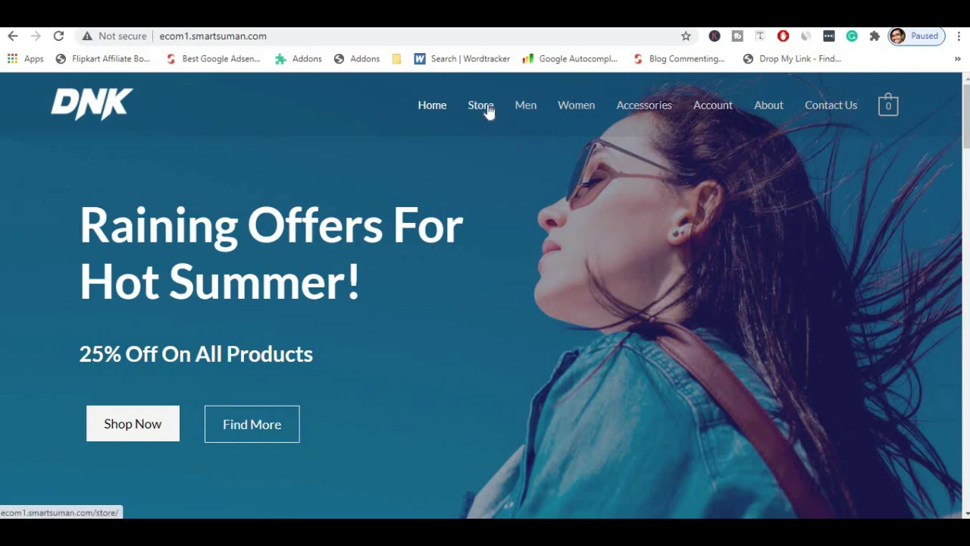
On the DNK reference site, browse the Store grid and open the Men Premium Shirt product.
{"action": "left_click", "coordinate": [488, 106]}
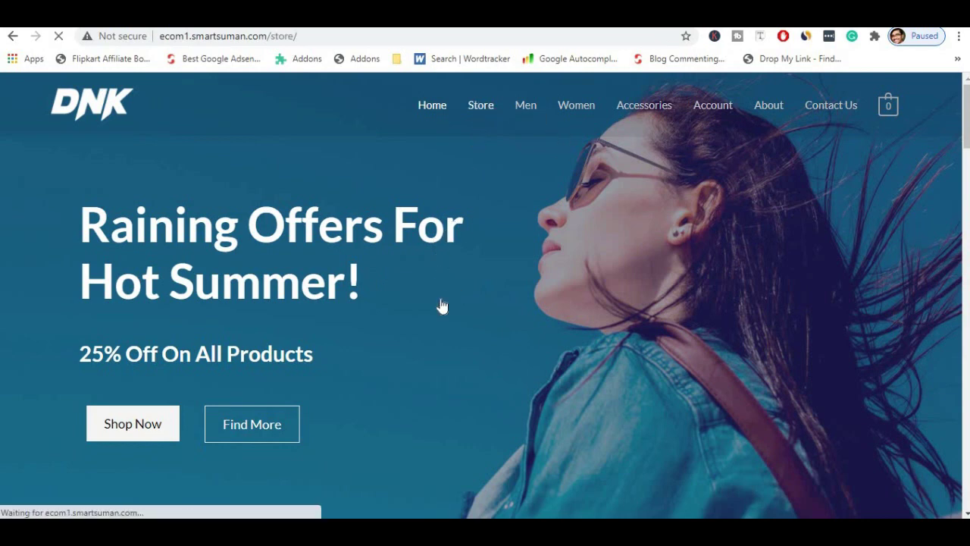
{"action": "scroll", "coordinate": [309, 309], "scroll_direction": "down", "scroll_amount": 3}
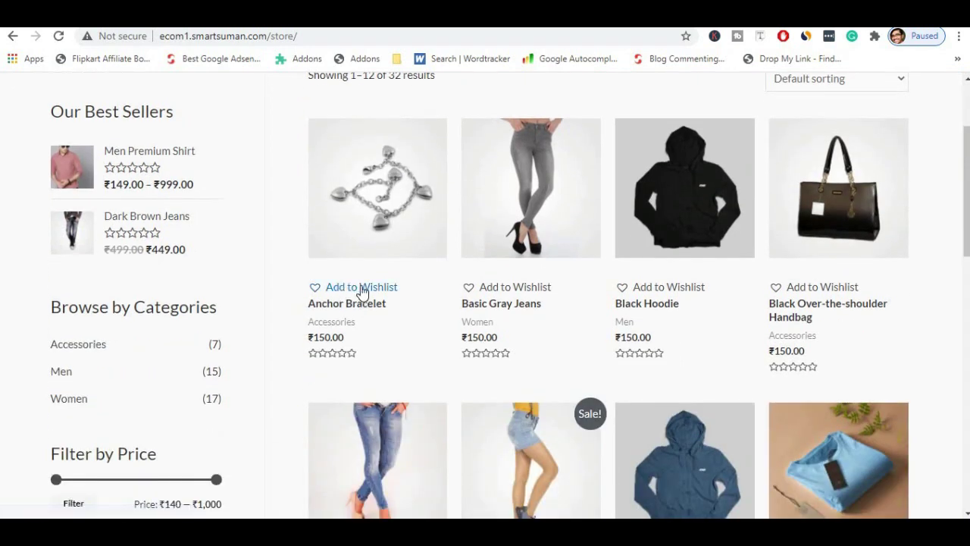
{"action": "left_click", "coordinate": [78, 179]}
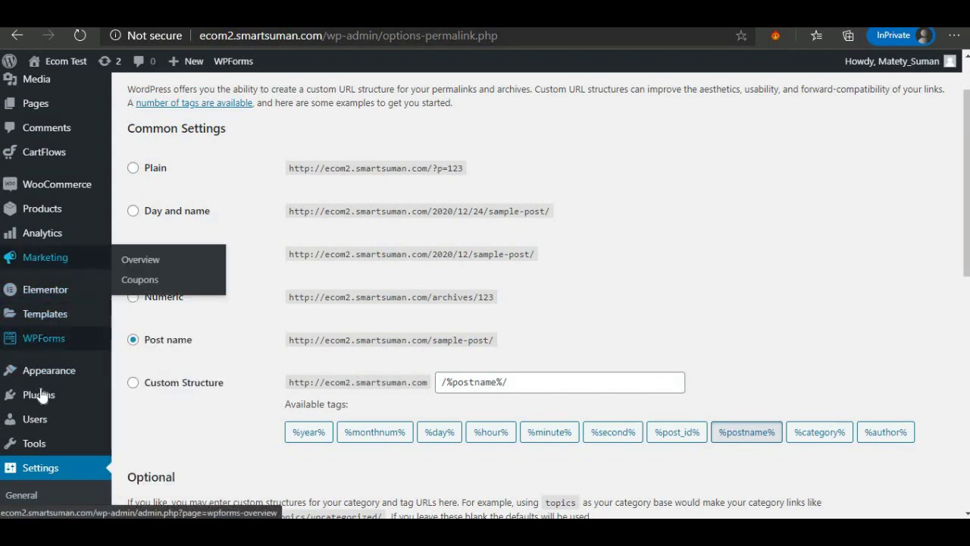
Search Add New Plugins for 'ti wishlist' and install TI WooCommerce Wishlist.
{"action": "mouse_move", "coordinate": [42, 395]}
{"action": "left_click", "coordinate": [125, 417]}
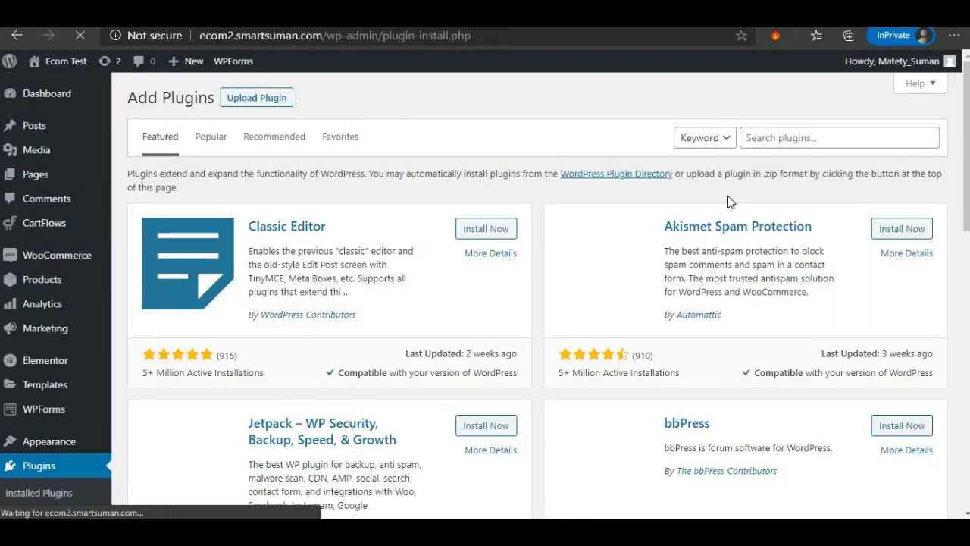
{"action": "left_click", "coordinate": [759, 139]}
{"action": "type", "text": "t"}
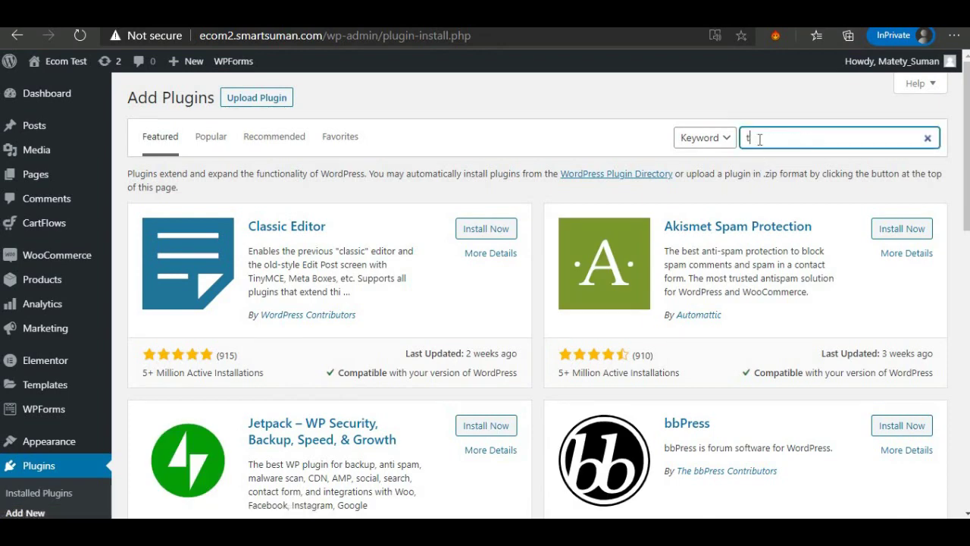
{"action": "type", "text": "i wishlist"}
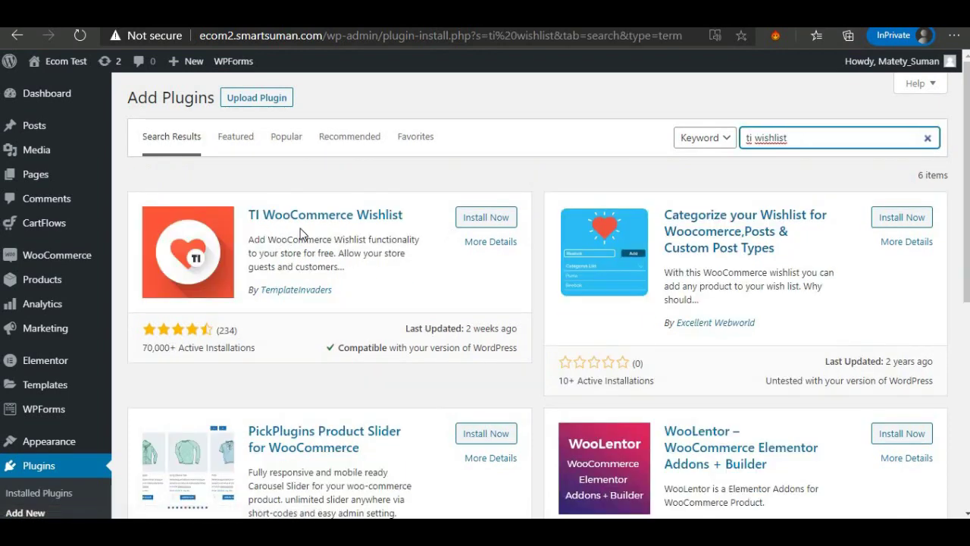
{"action": "left_click", "coordinate": [489, 217]}
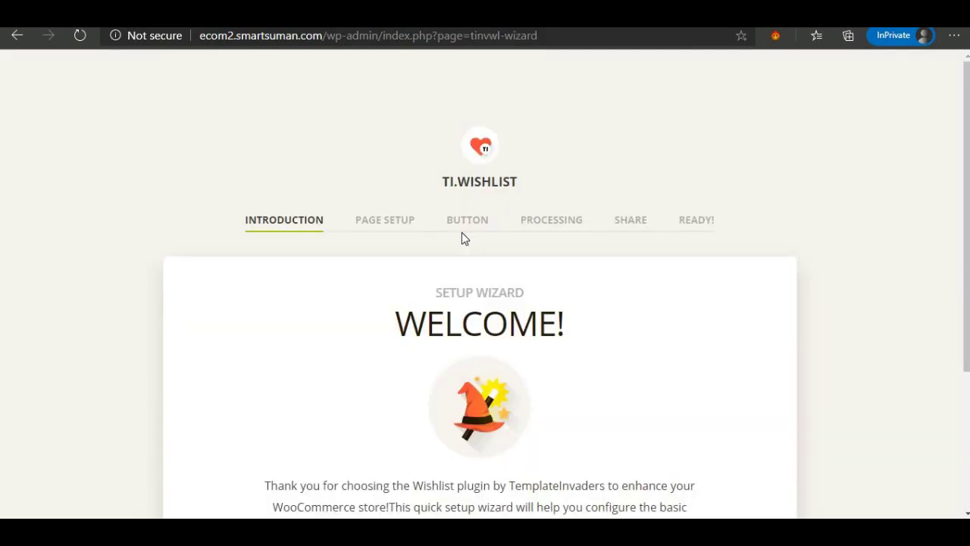
Start the TI Wishlist setup wizard and accept the default wishlist page setup.
{"action": "scroll", "coordinate": [460, 234], "scroll_direction": "down", "scroll_amount": 2}
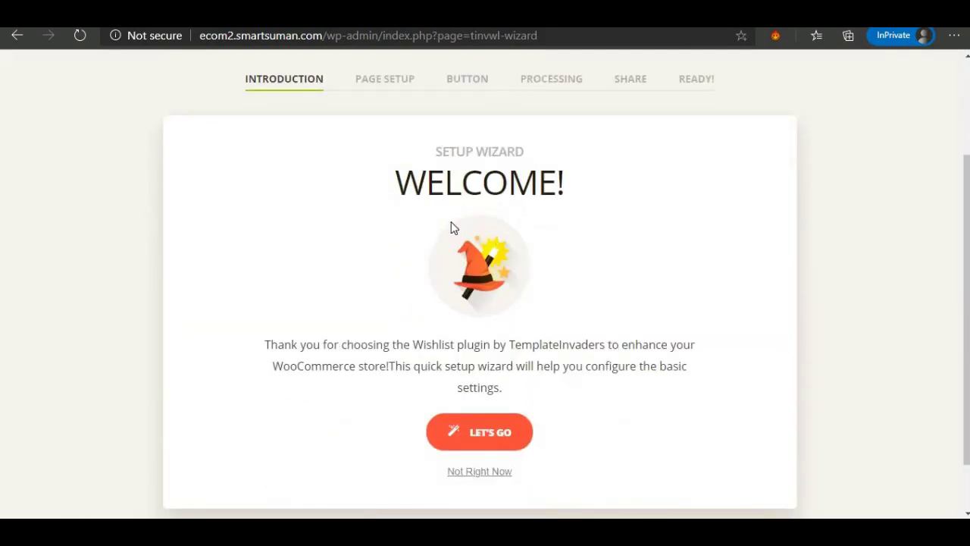
{"action": "scroll", "coordinate": [369, 278], "scroll_direction": "down", "scroll_amount": 1}
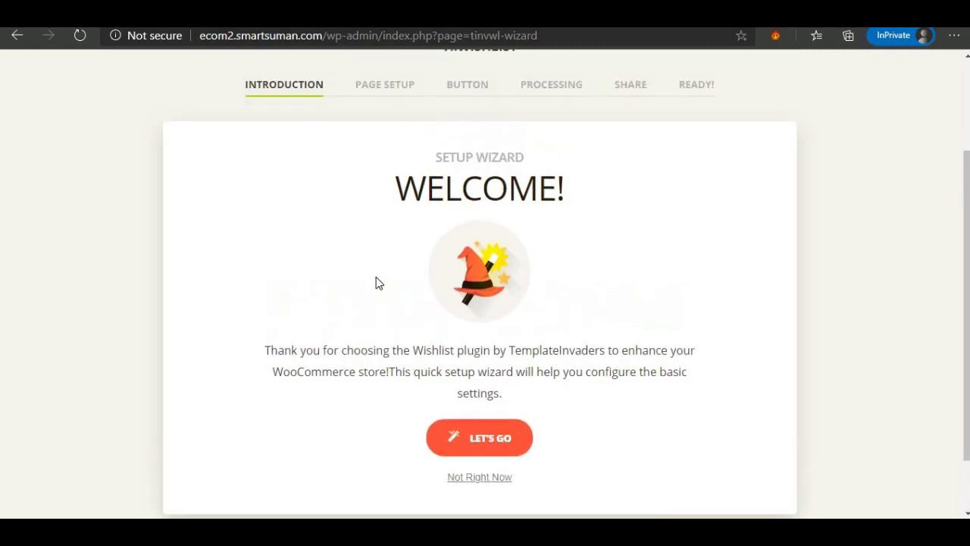
{"action": "scroll", "coordinate": [379, 282], "scroll_direction": "down", "scroll_amount": 1}
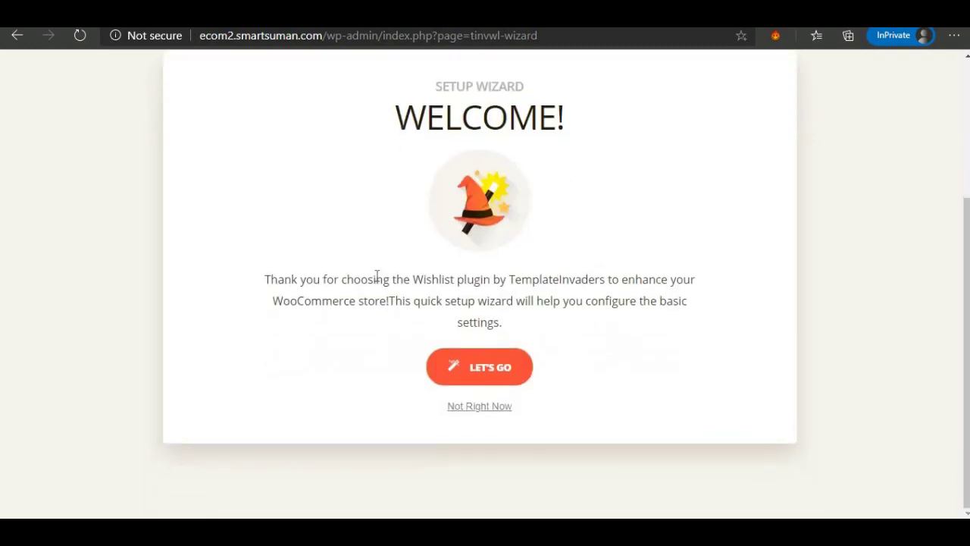
{"action": "left_click", "coordinate": [466, 370]}
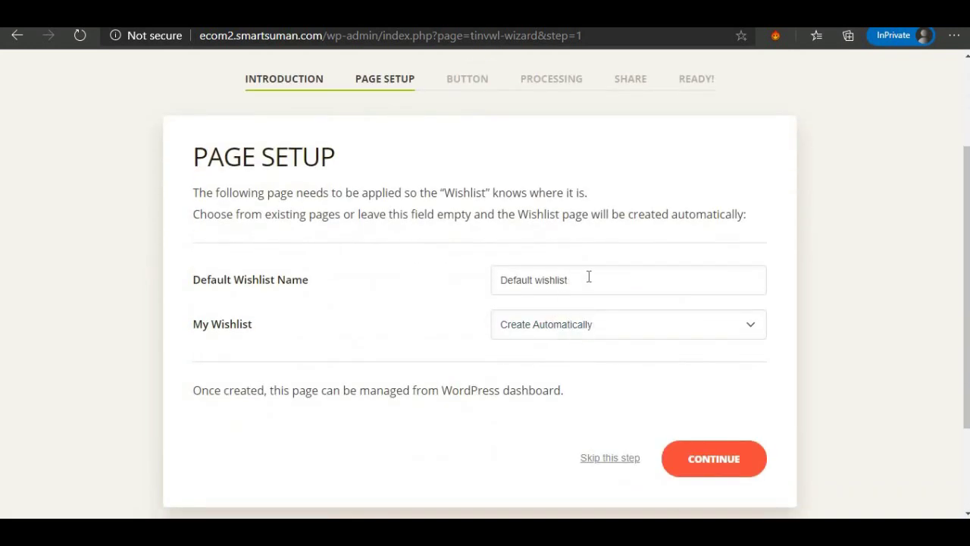
{"action": "left_click", "coordinate": [714, 458]}
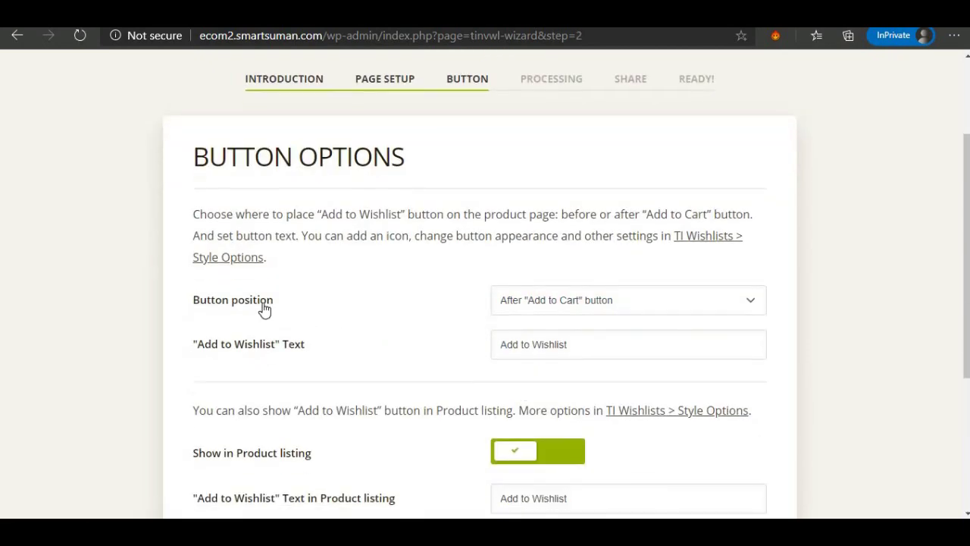
Set the wishlist button position to Before "Add to Cart" button.
{"action": "left_click", "coordinate": [628, 307]}
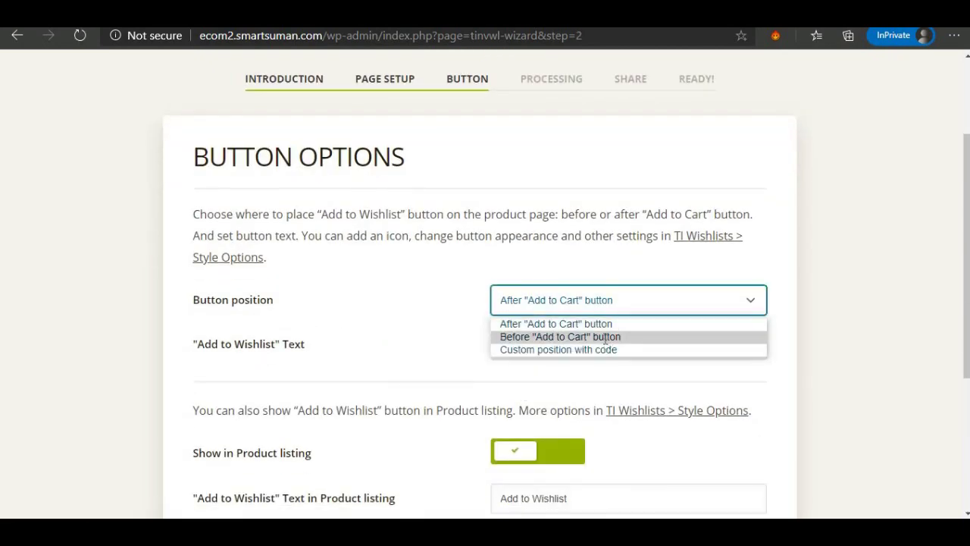
{"action": "left_click", "coordinate": [604, 338]}
{"action": "scroll", "coordinate": [604, 338], "scroll_direction": "down", "scroll_amount": 2}
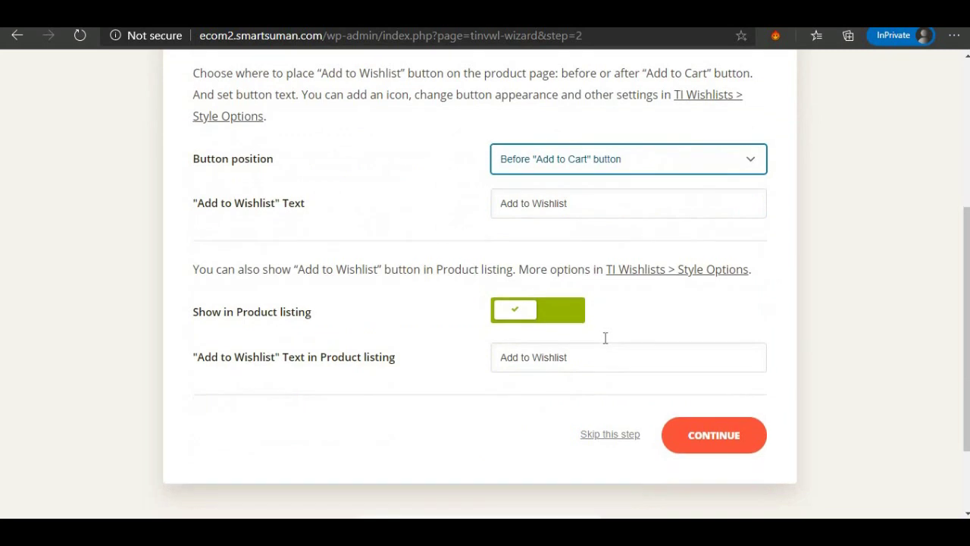
{"action": "left_click", "coordinate": [732, 441]}
Keep default processing and sharing options, finish the wizard, and return to the Dashboard.
{"action": "scroll", "coordinate": [626, 399], "scroll_direction": "down", "scroll_amount": 2}
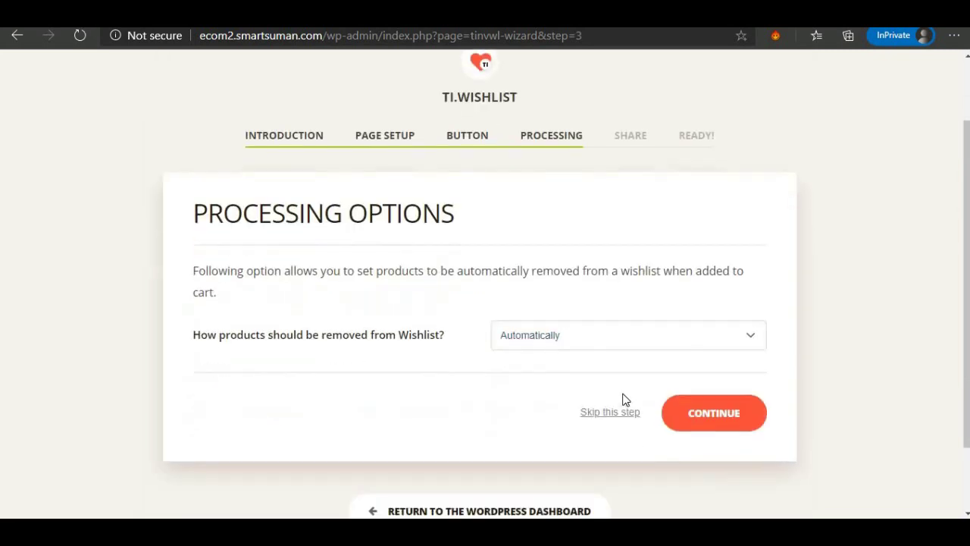
{"action": "left_click", "coordinate": [721, 368]}
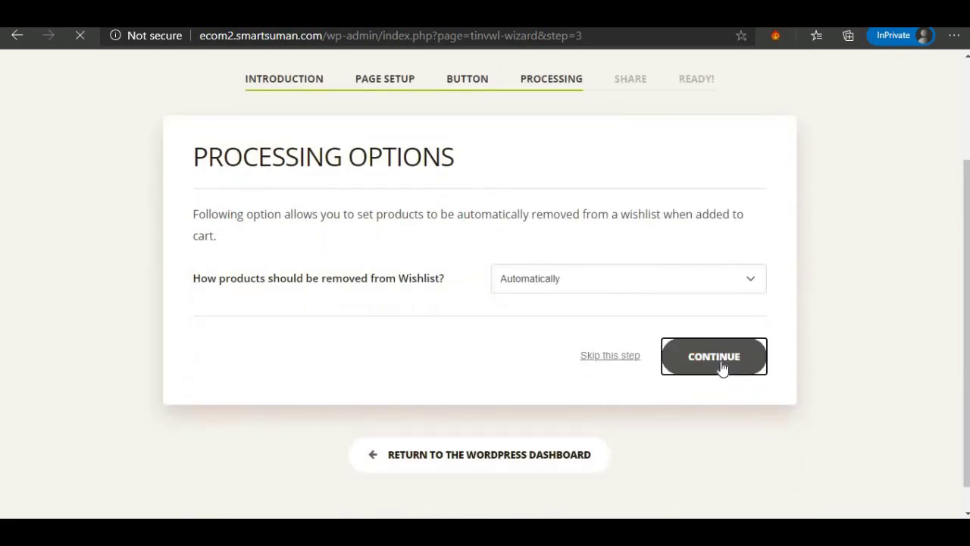
{"action": "scroll", "coordinate": [576, 400], "scroll_direction": "down", "scroll_amount": 5}
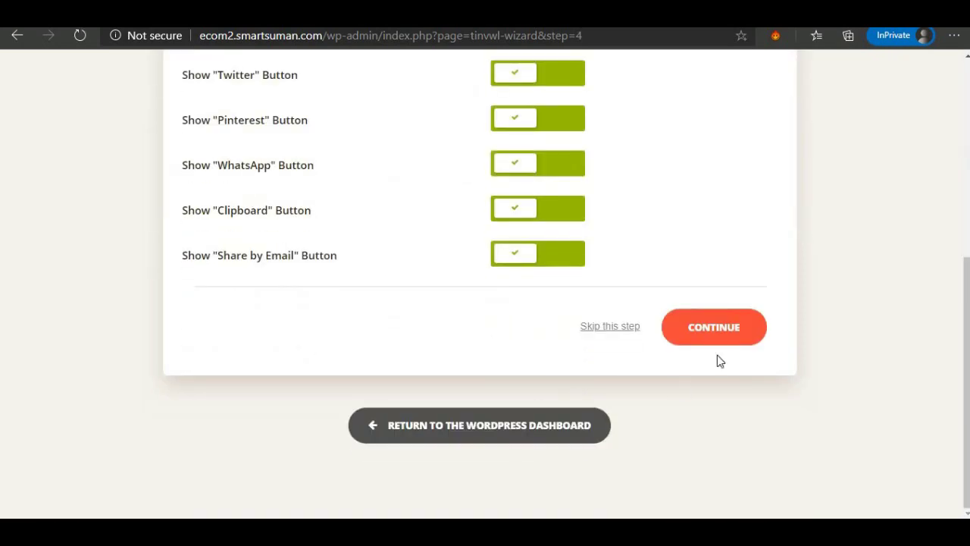
{"action": "left_click", "coordinate": [730, 336]}
{"action": "scroll", "coordinate": [513, 377], "scroll_direction": "down", "scroll_amount": 3}
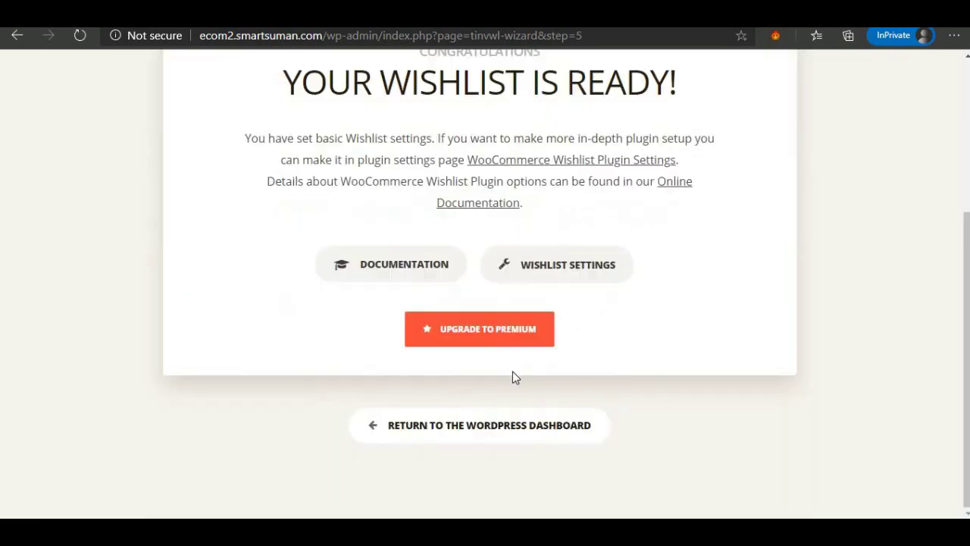
{"action": "left_click", "coordinate": [485, 433]}
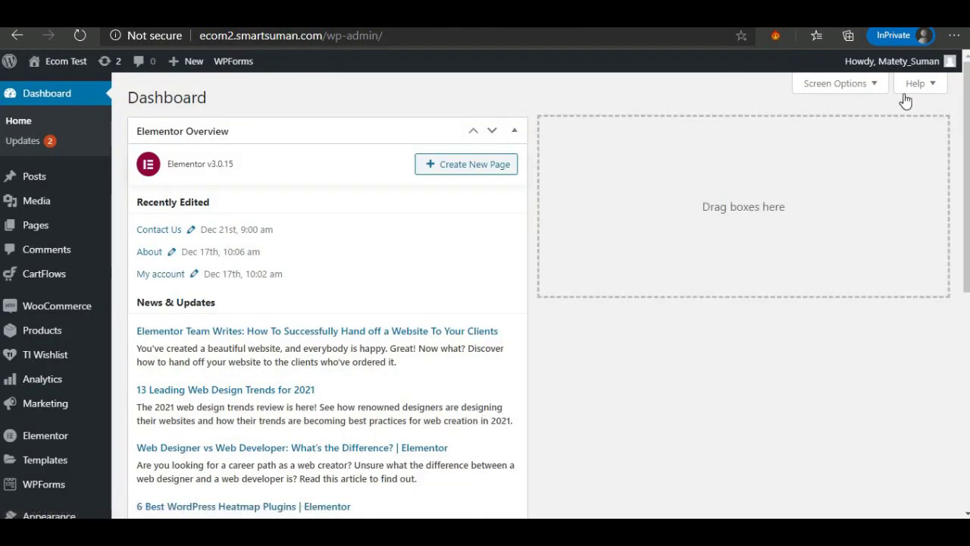
Hide the Elementor Overview widget from the Dashboard via Screen Options.
{"action": "left_click", "coordinate": [840, 87]}
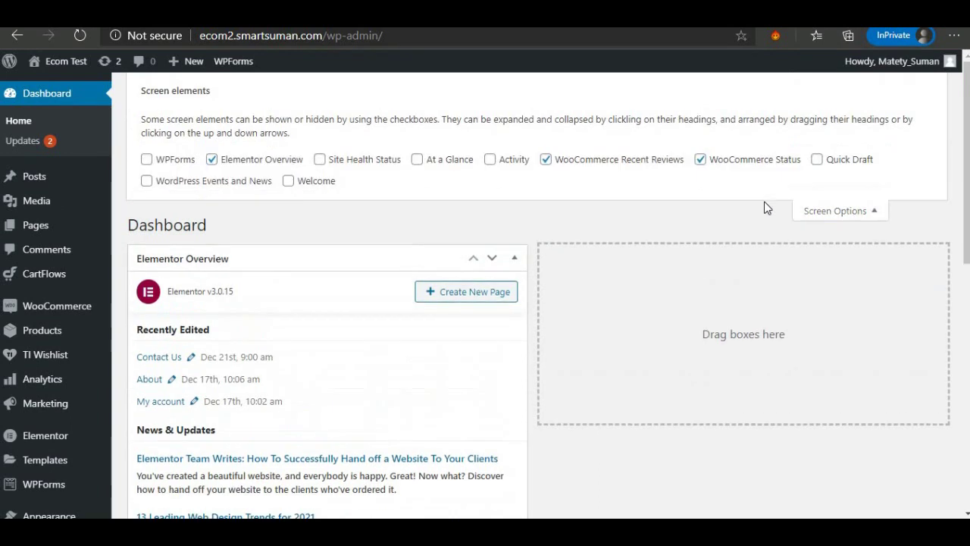
{"action": "left_click", "coordinate": [213, 160]}
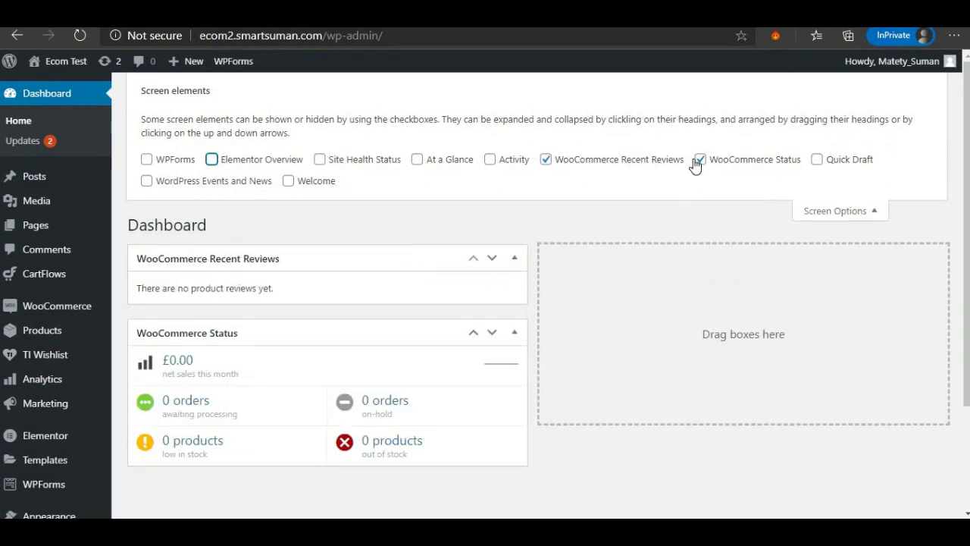
{"action": "left_click", "coordinate": [834, 211]}
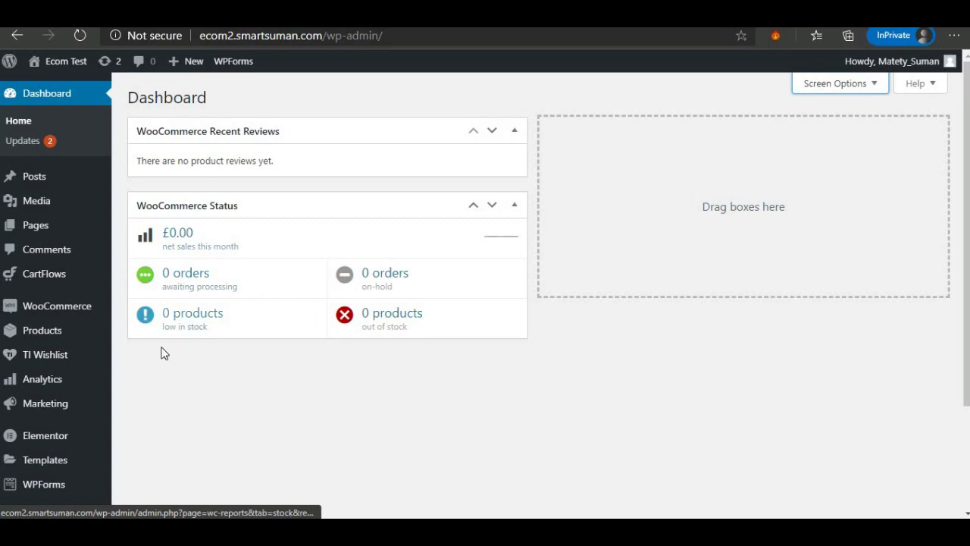
Go to Plugins > Add New.
{"action": "mouse_move", "coordinate": [40, 360]}
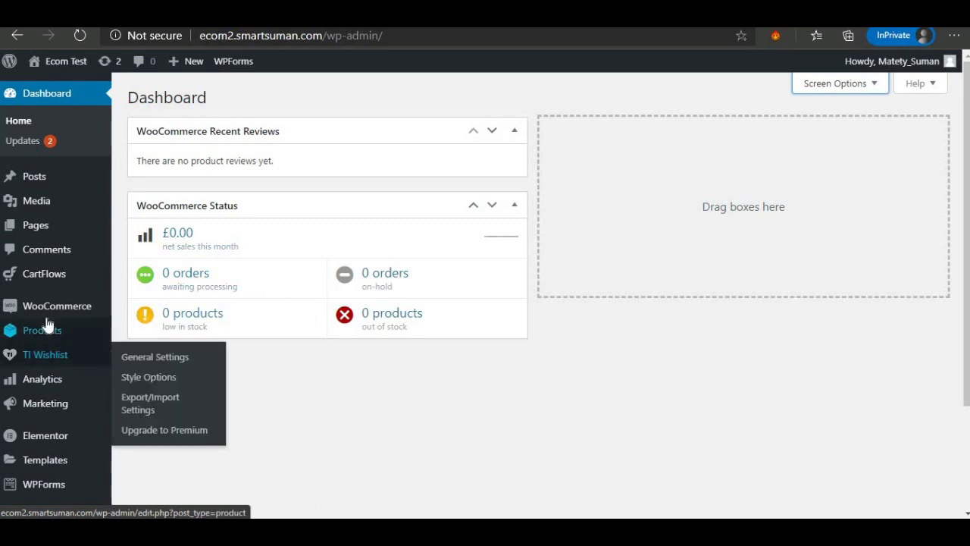
{"action": "mouse_move", "coordinate": [40, 454]}
{"action": "scroll", "coordinate": [40, 460], "scroll_direction": "down", "scroll_amount": 1}
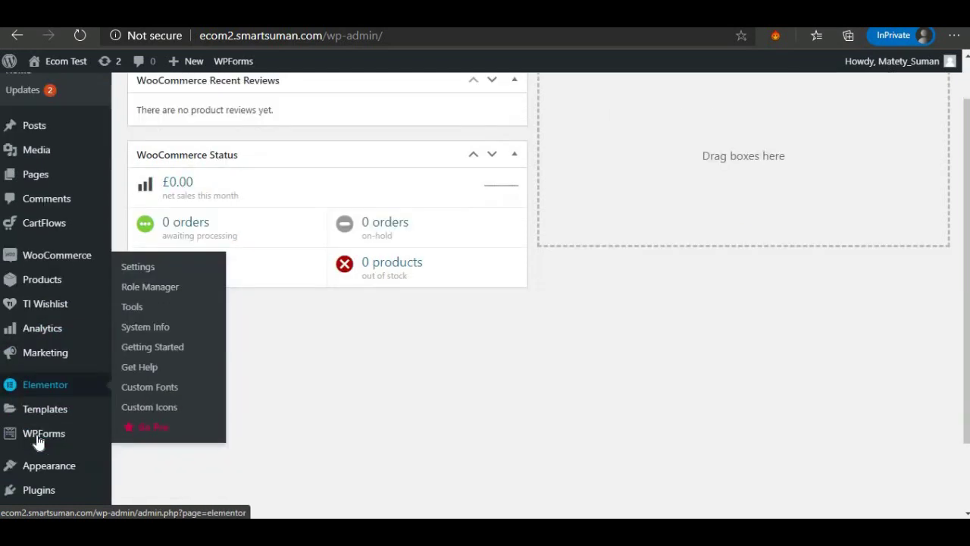
{"action": "mouse_move", "coordinate": [15, 469]}
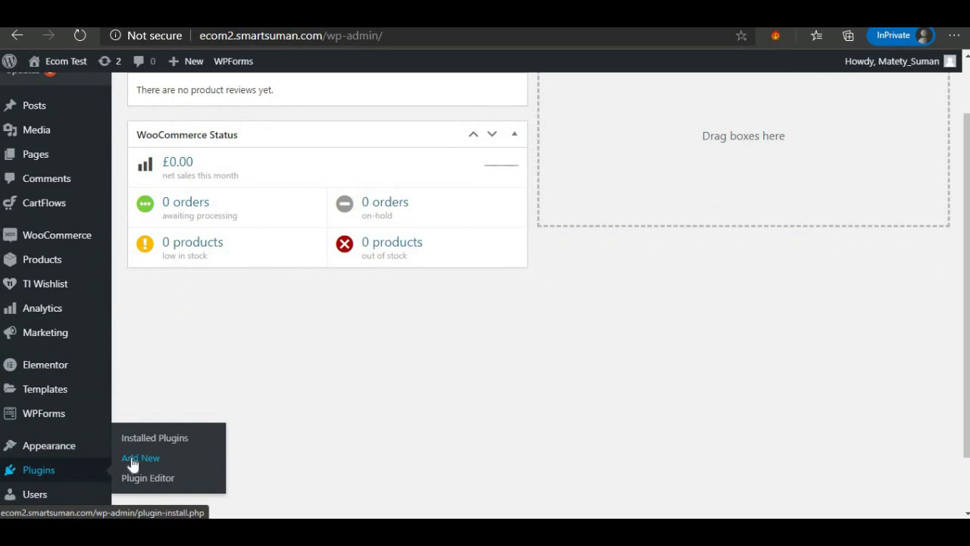
{"action": "left_click", "coordinate": [132, 463]}
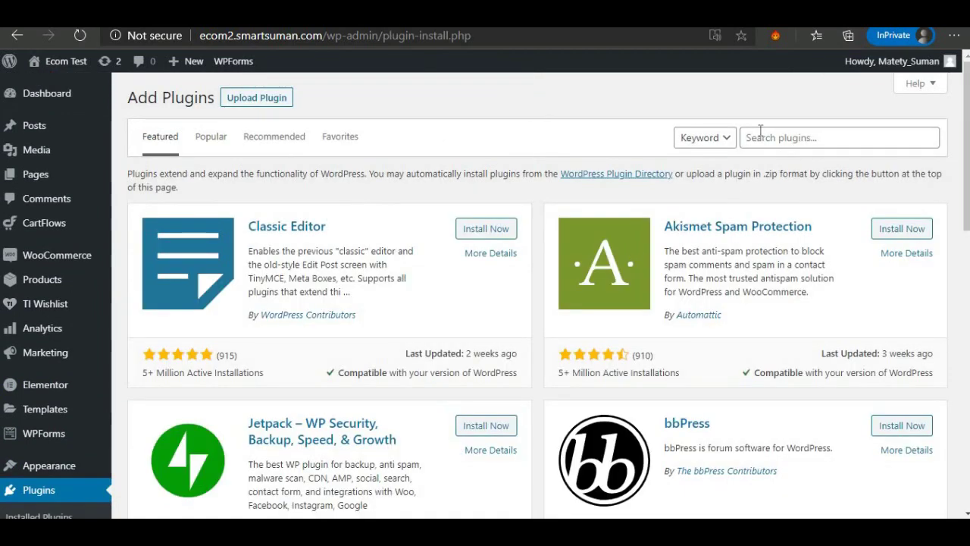
Search plugins for 'variation swatch' and install Variation Swatches for WooCommerce.
{"action": "left_click", "coordinate": [750, 132]}
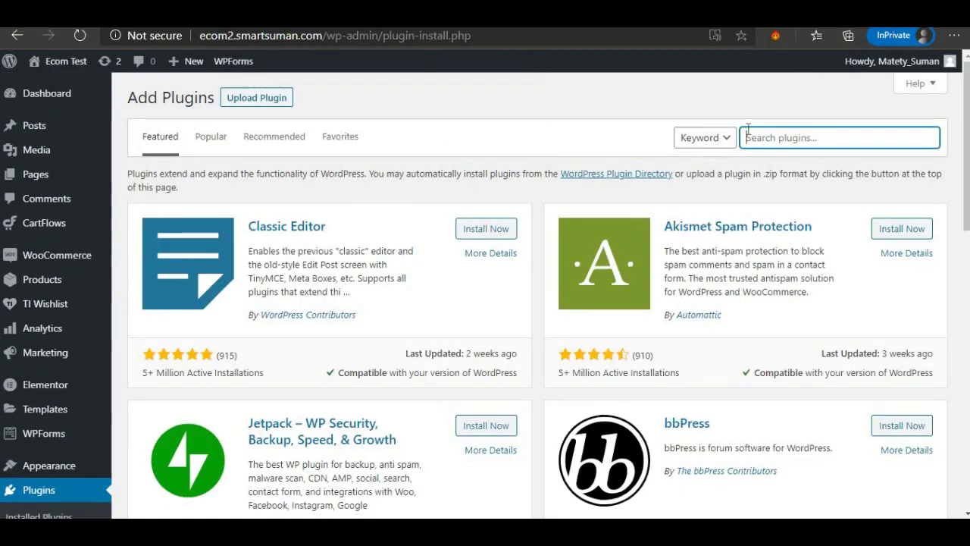
{"action": "type", "text": "varition swatches"}
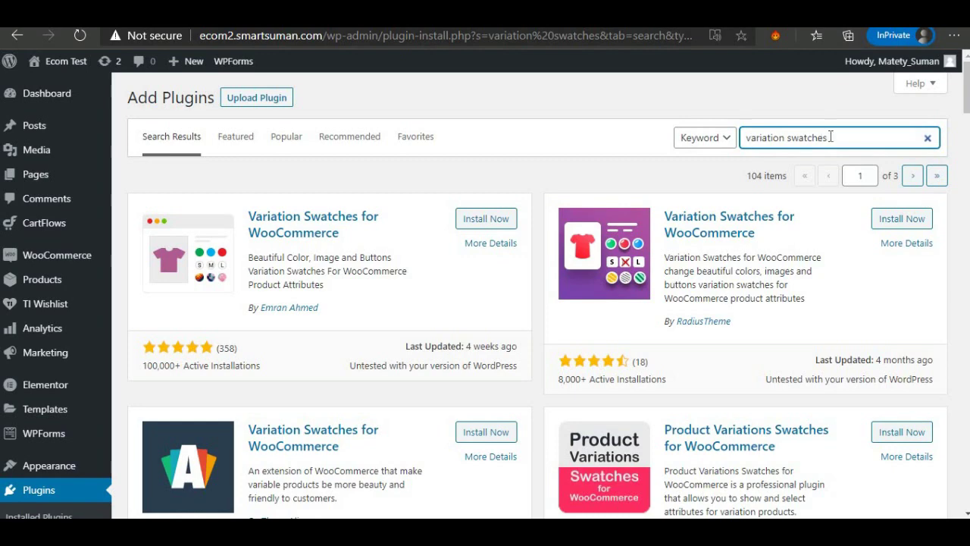
{"action": "left_click_drag", "start_coordinate": [747, 137], "coordinate": [746, 137]}
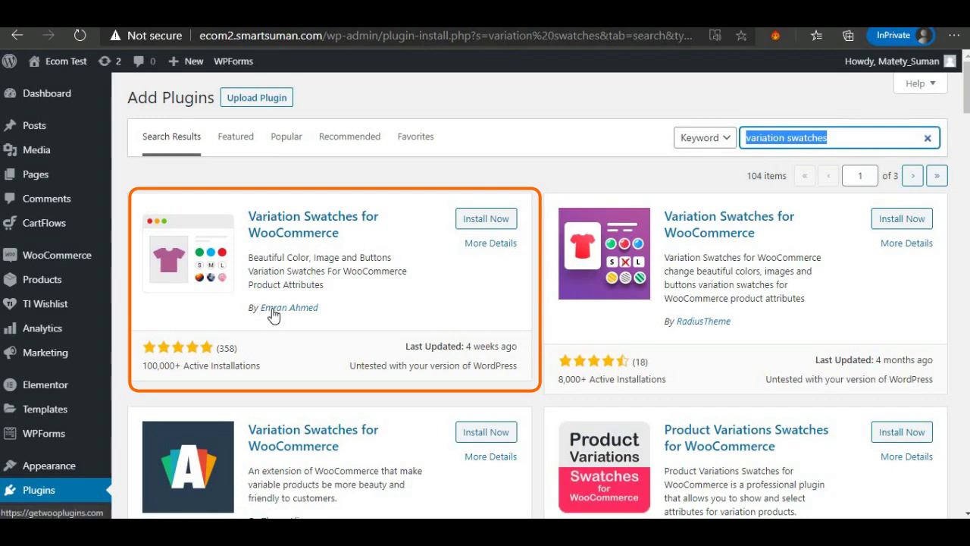
{"action": "left_click", "coordinate": [487, 221]}
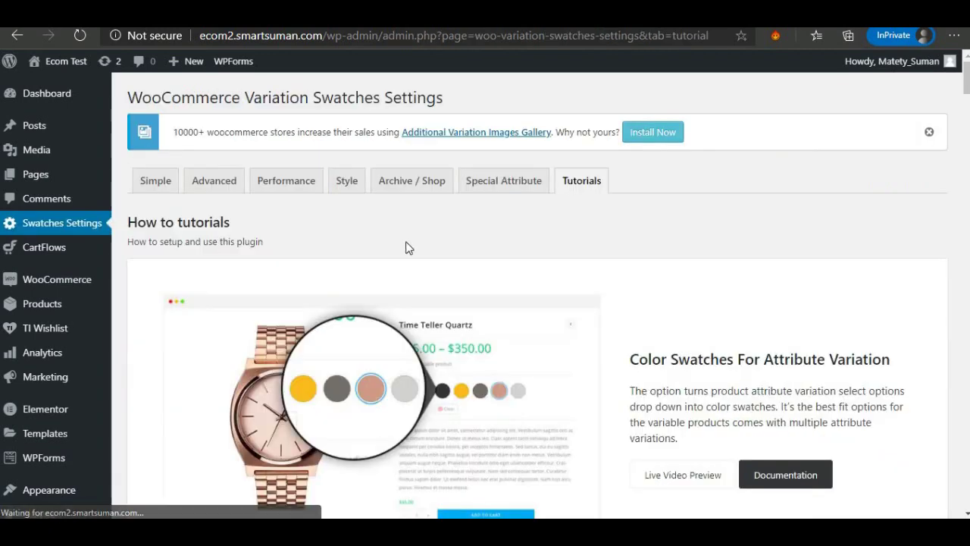
Scroll through the Variation Swatches tutorials tab and its feature overviews like Integrated With Quick View.
{"action": "scroll", "coordinate": [382, 283], "scroll_direction": "down", "scroll_amount": 15}
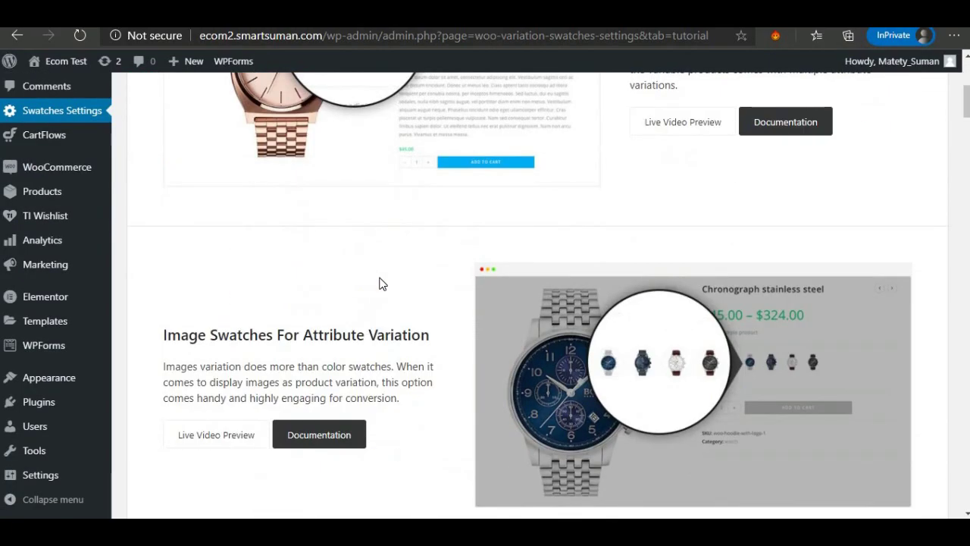
{"action": "scroll", "coordinate": [382, 283], "scroll_direction": "down", "scroll_amount": 18}
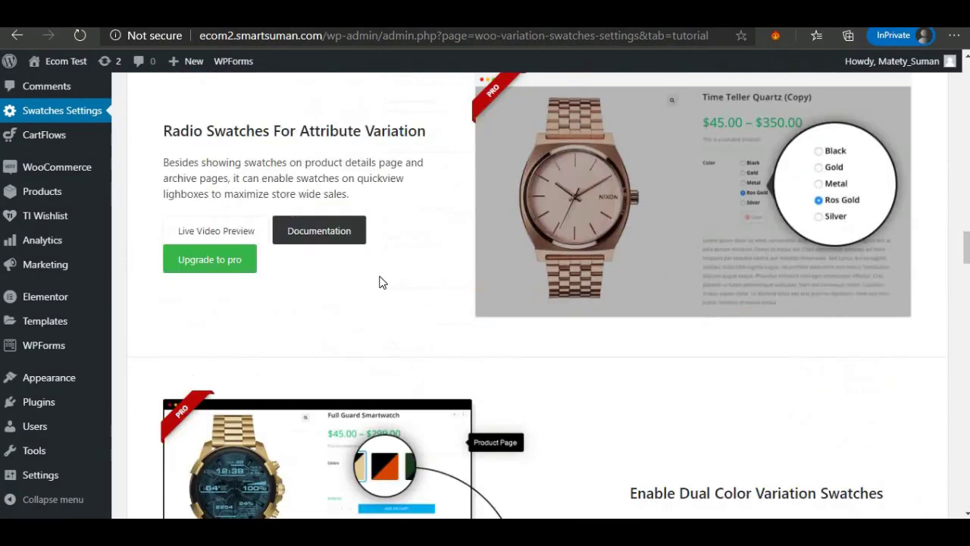
{"action": "scroll", "coordinate": [39, 324], "scroll_direction": "up", "scroll_amount": 5}
{"action": "scroll", "coordinate": [39, 324], "scroll_direction": "up", "scroll_amount": 6}
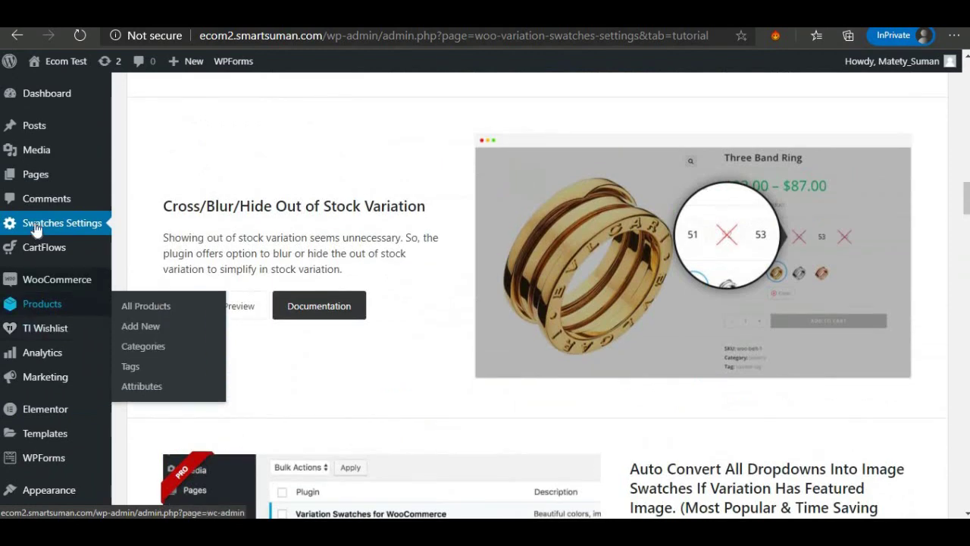
{"action": "scroll", "coordinate": [291, 279], "scroll_direction": "up", "scroll_amount": 8}
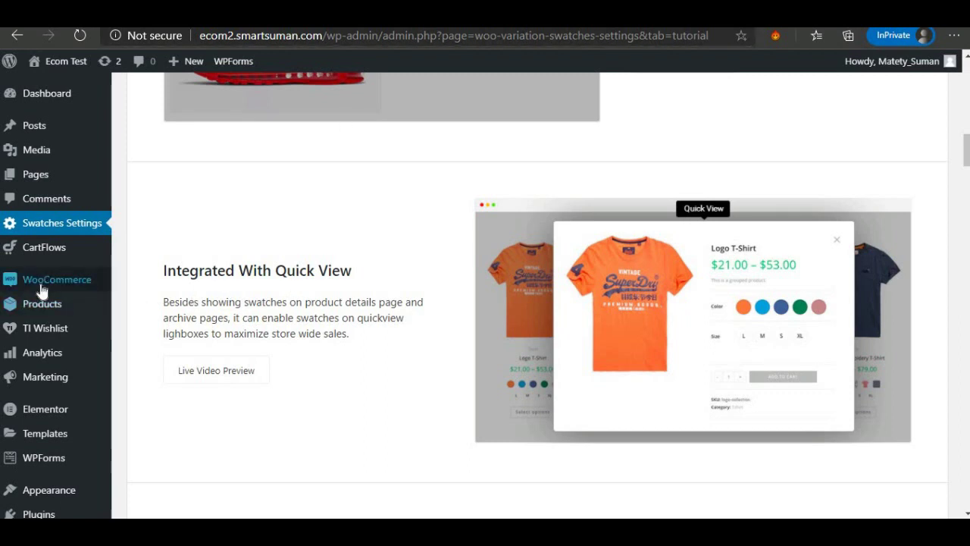
{"action": "mouse_move", "coordinate": [42, 290]}
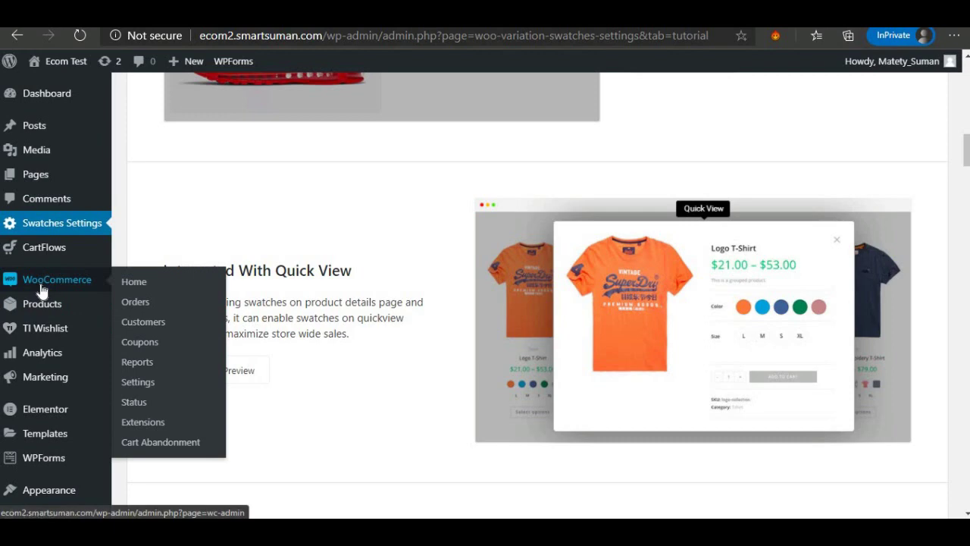
In WooCommerce General settings, search 'india' in Country / State and select India — Telangana.
{"action": "left_click", "coordinate": [127, 386]}
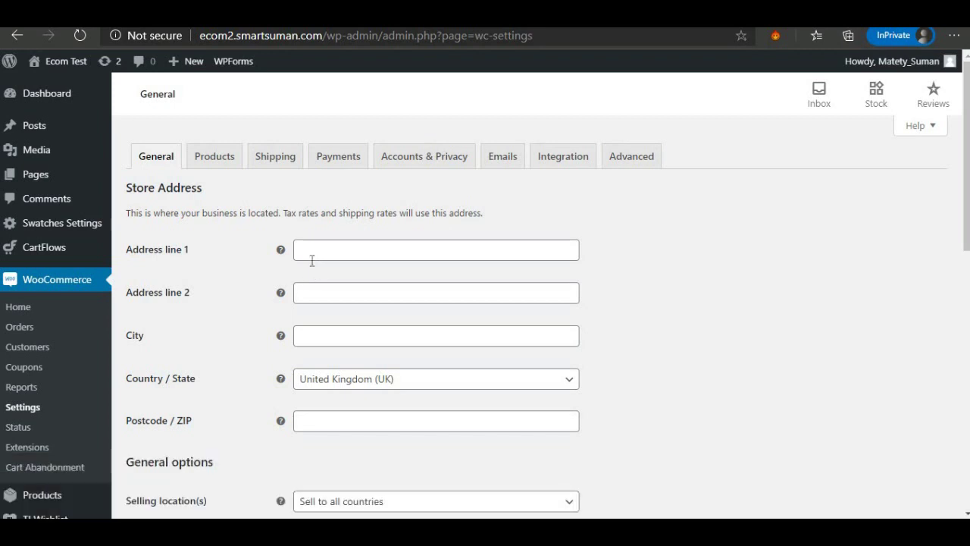
{"action": "left_click", "coordinate": [312, 249]}
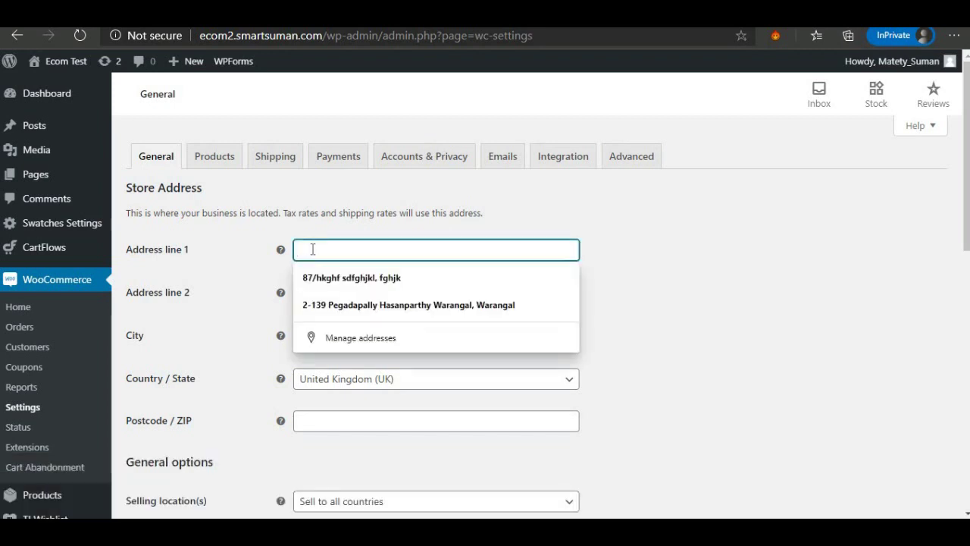
{"action": "left_click", "coordinate": [598, 250]}
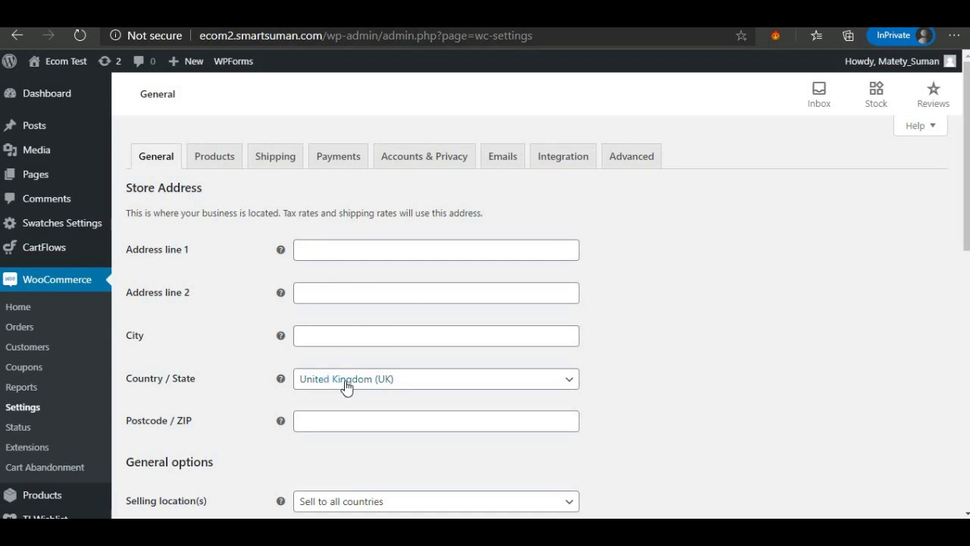
{"action": "left_click", "coordinate": [436, 385]}
{"action": "left_click", "coordinate": [351, 206]}
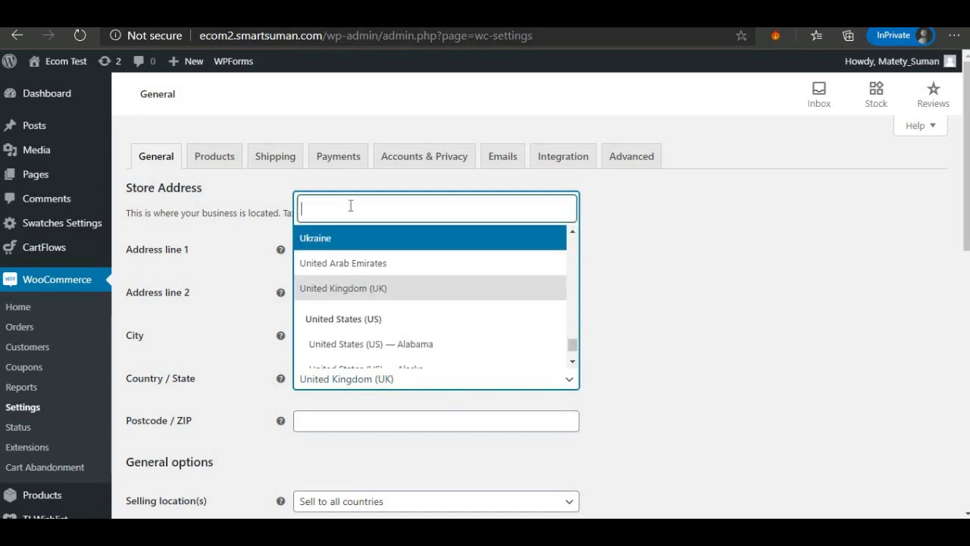
{"action": "type", "text": "india"}
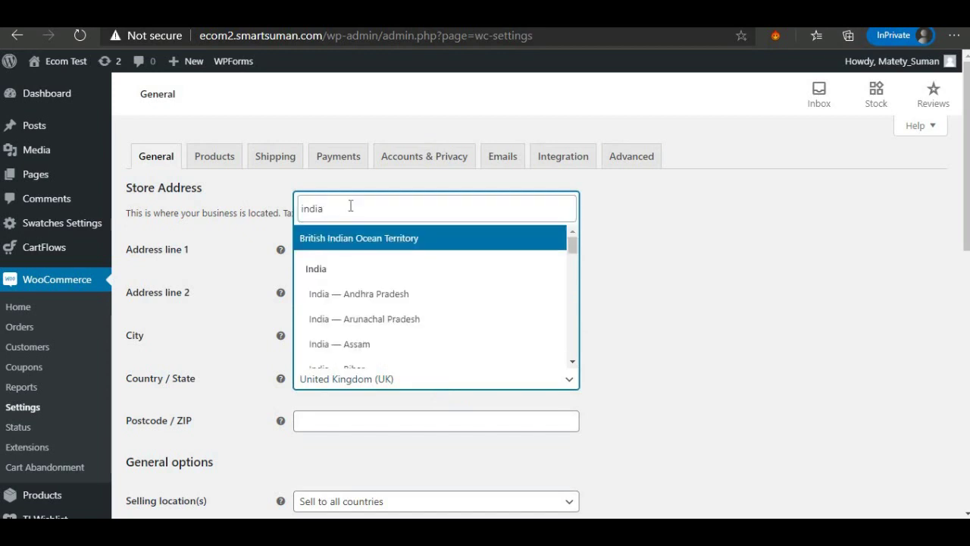
{"action": "scroll", "coordinate": [402, 297], "scroll_direction": "down", "scroll_amount": 2}
{"action": "scroll", "coordinate": [407, 301], "scroll_direction": "down", "scroll_amount": 5}
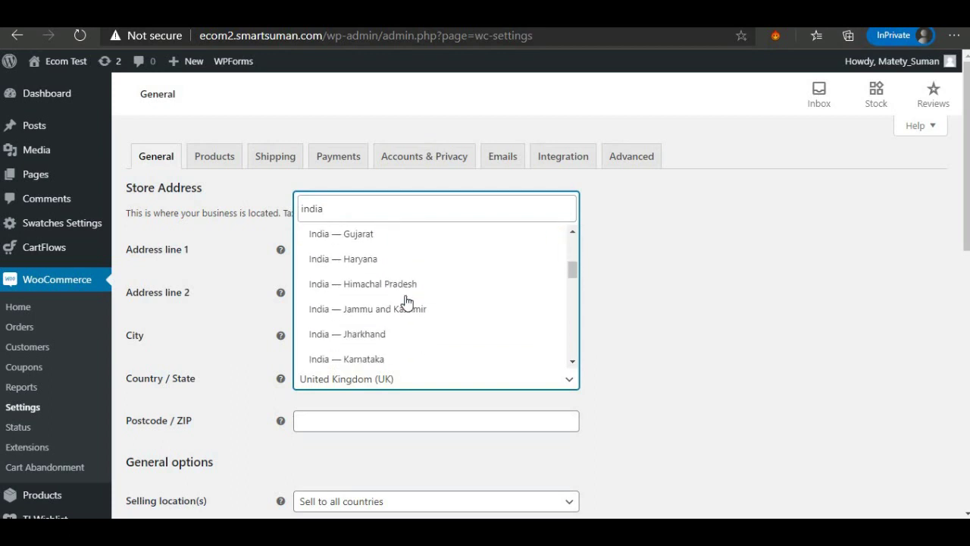
{"action": "scroll", "coordinate": [404, 302], "scroll_direction": "down", "scroll_amount": 3}
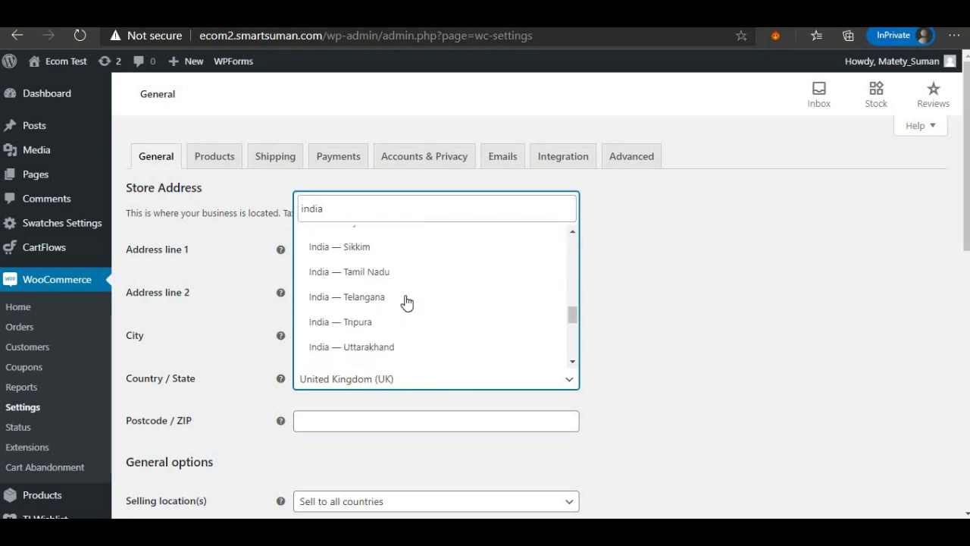
{"action": "scroll", "coordinate": [390, 320], "scroll_direction": "down", "scroll_amount": 1}
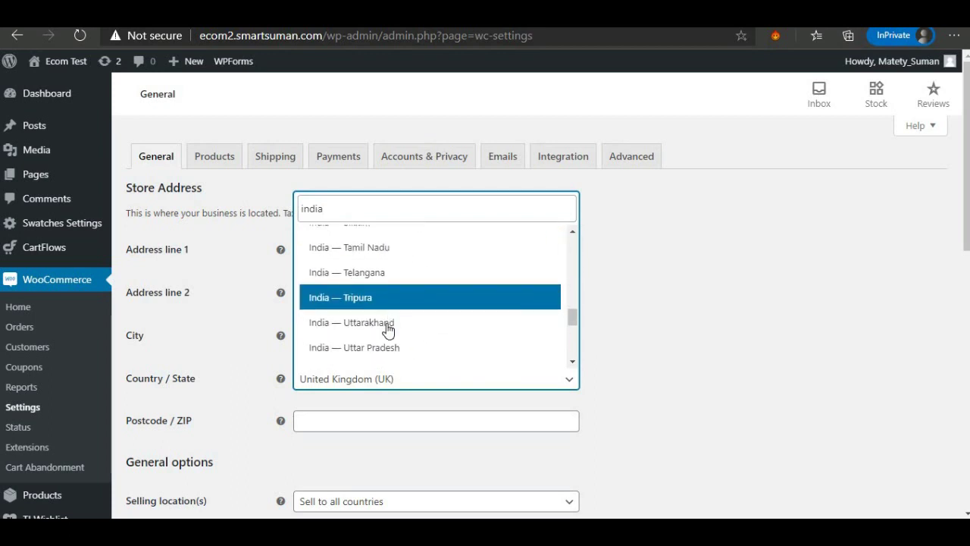
{"action": "left_click", "coordinate": [377, 278]}
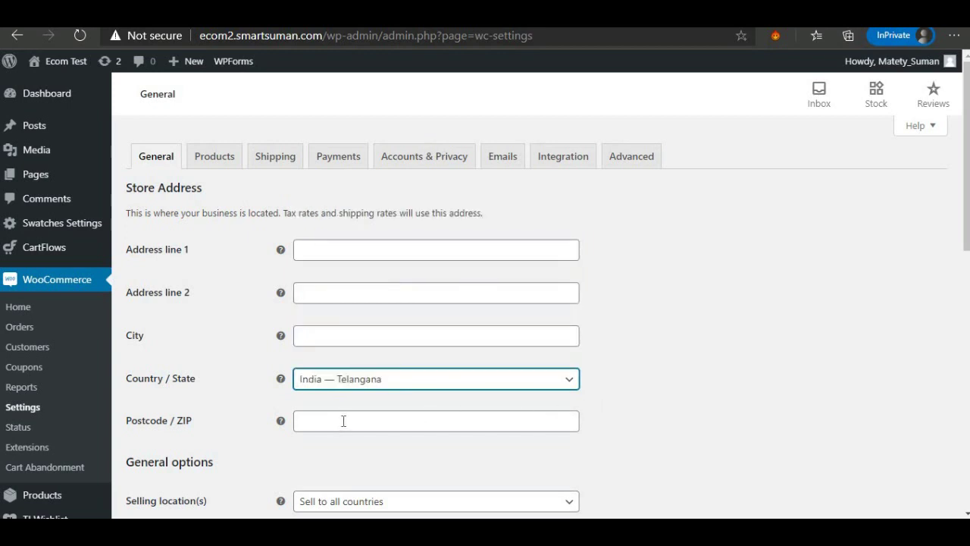
{"action": "scroll", "coordinate": [343, 421], "scroll_direction": "down", "scroll_amount": 2}
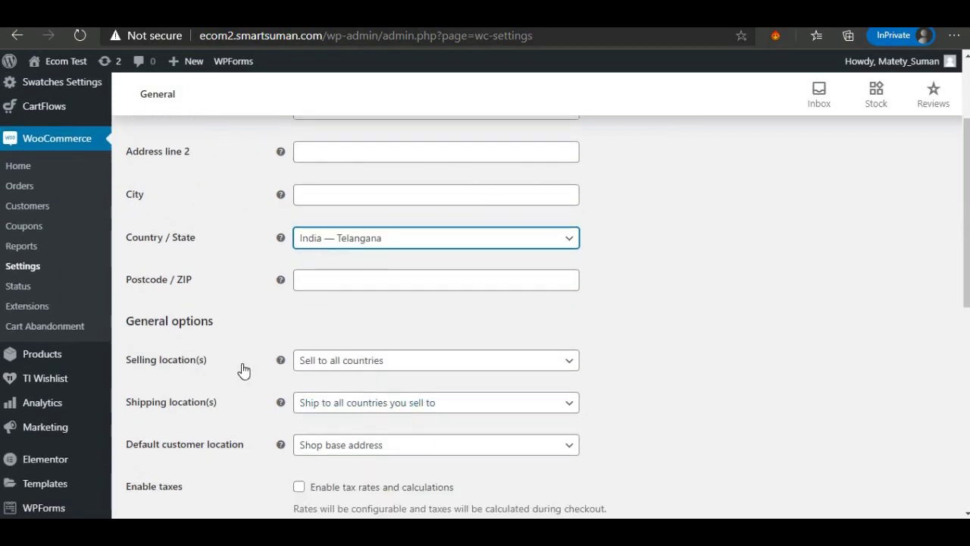
Limit selling locations to specific countries, with India as the only country.
{"action": "left_click", "coordinate": [362, 370]}
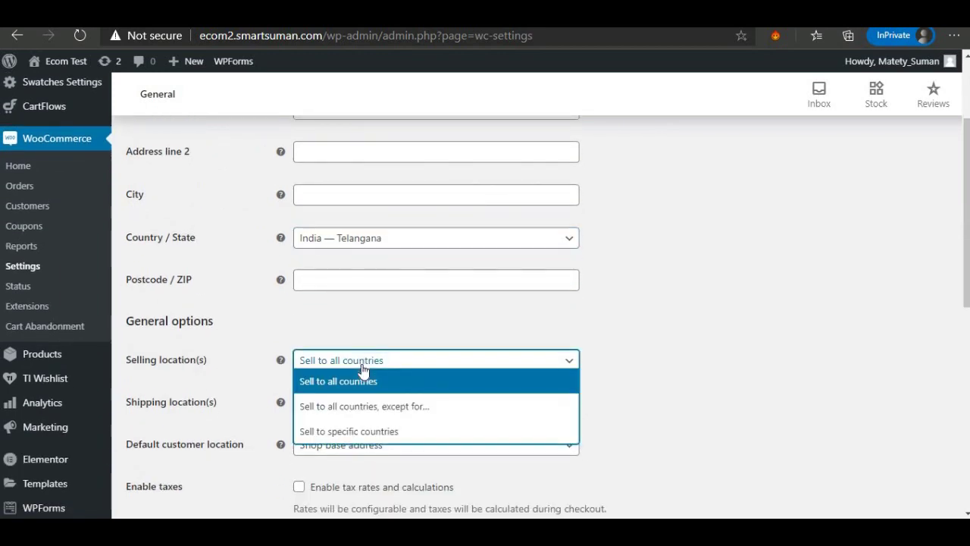
{"action": "left_click", "coordinate": [376, 431]}
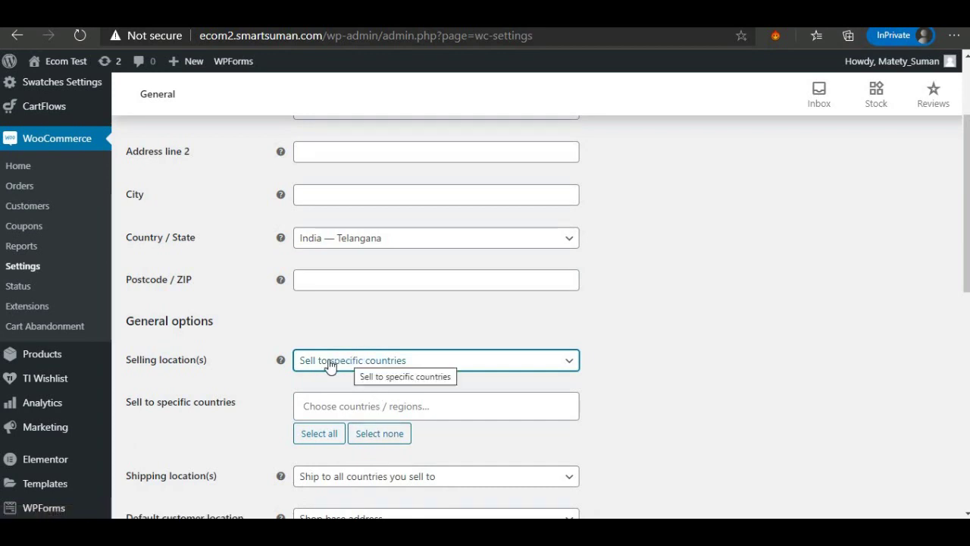
{"action": "left_click", "coordinate": [325, 407]}
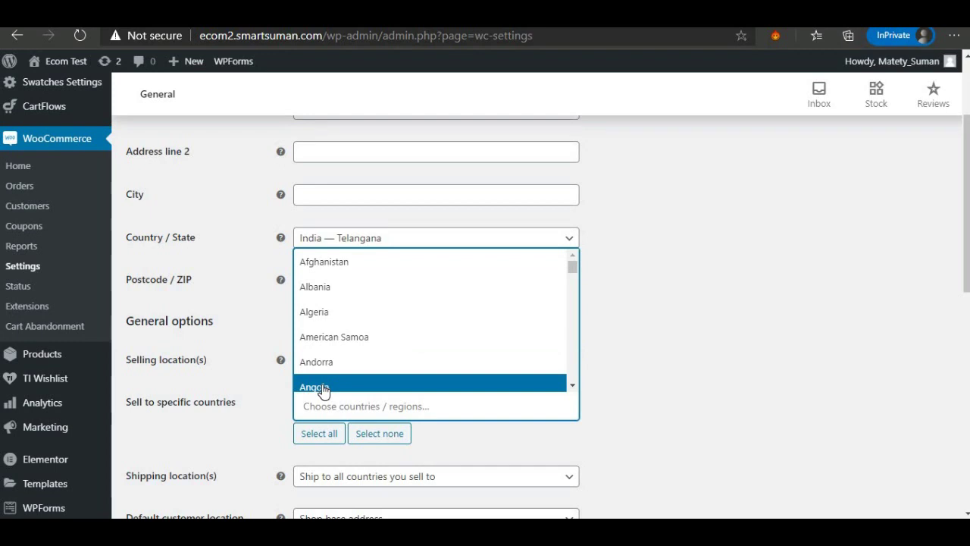
{"action": "type", "text": "in"}
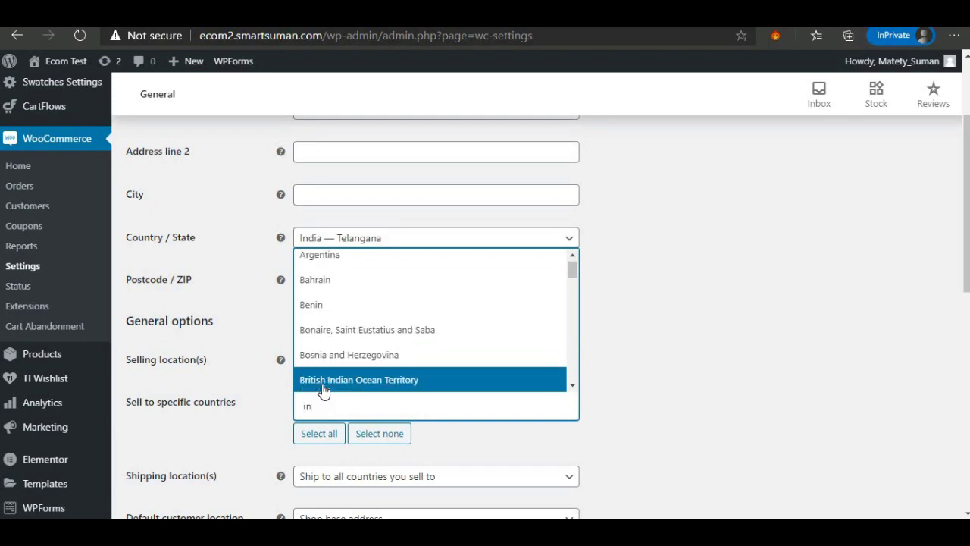
{"action": "type", "text": "d"}
{"action": "left_click", "coordinate": [329, 361]}
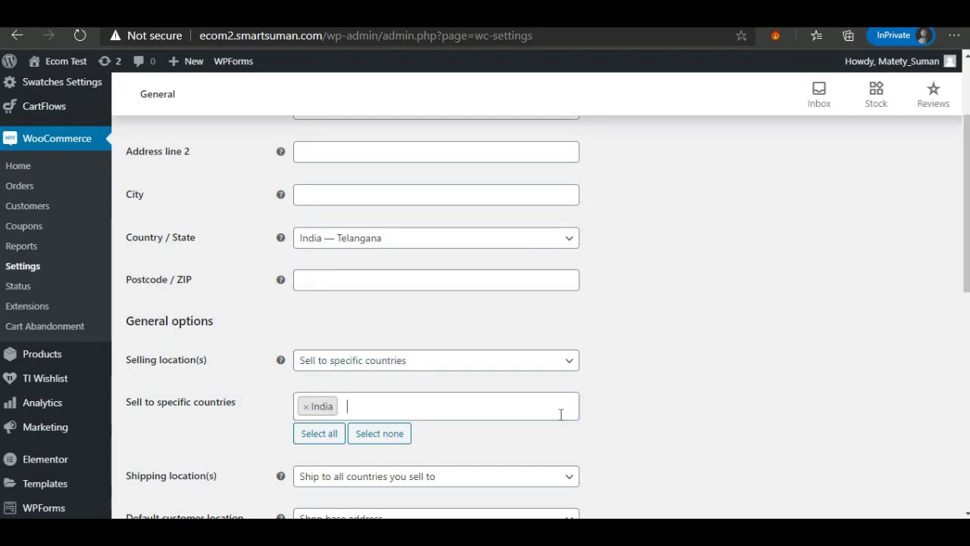
Tick 'Enable tax rates and calculations' in the general settings.
{"action": "scroll", "coordinate": [555, 408], "scroll_direction": "down", "scroll_amount": 2}
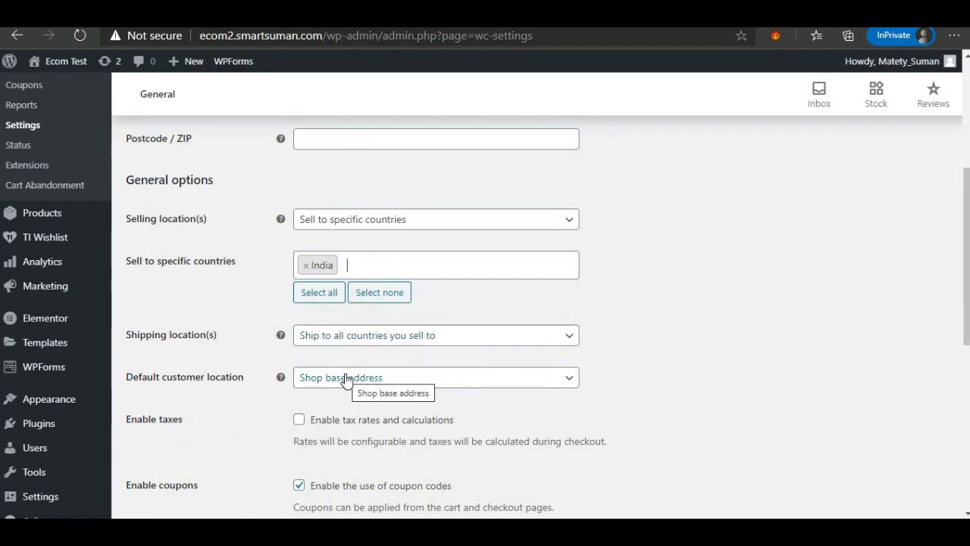
{"action": "scroll", "coordinate": [326, 363], "scroll_direction": "down", "scroll_amount": 2}
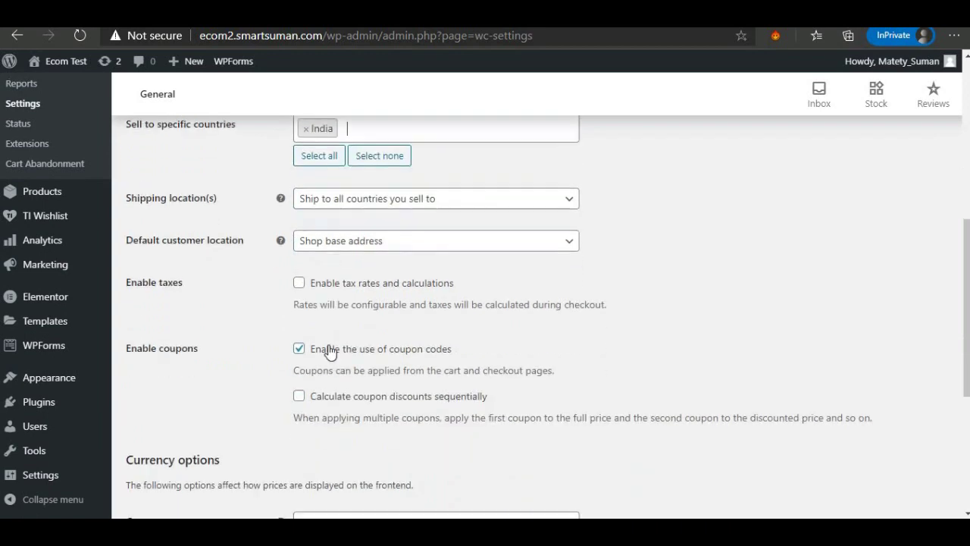
{"action": "left_click", "coordinate": [300, 279]}
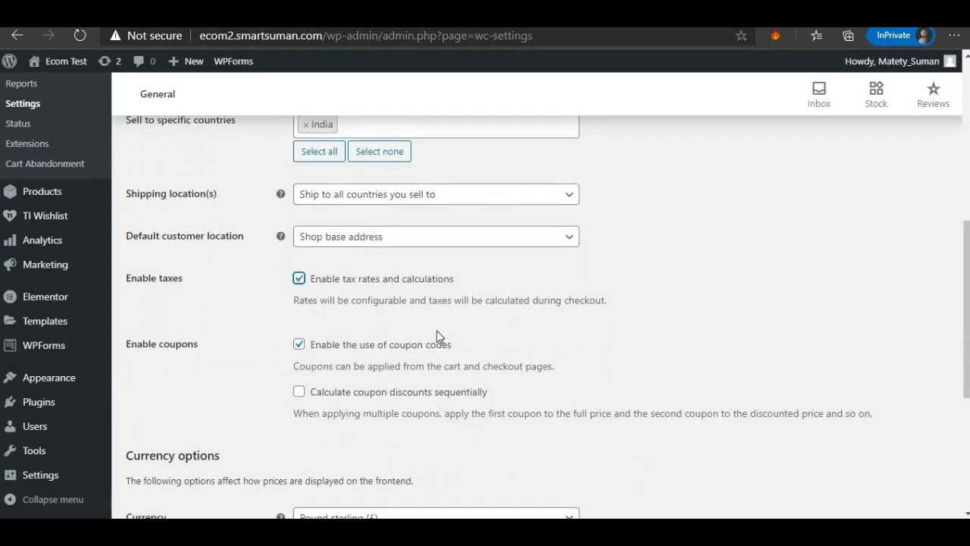
{"action": "scroll", "coordinate": [437, 330], "scroll_direction": "down", "scroll_amount": 1}
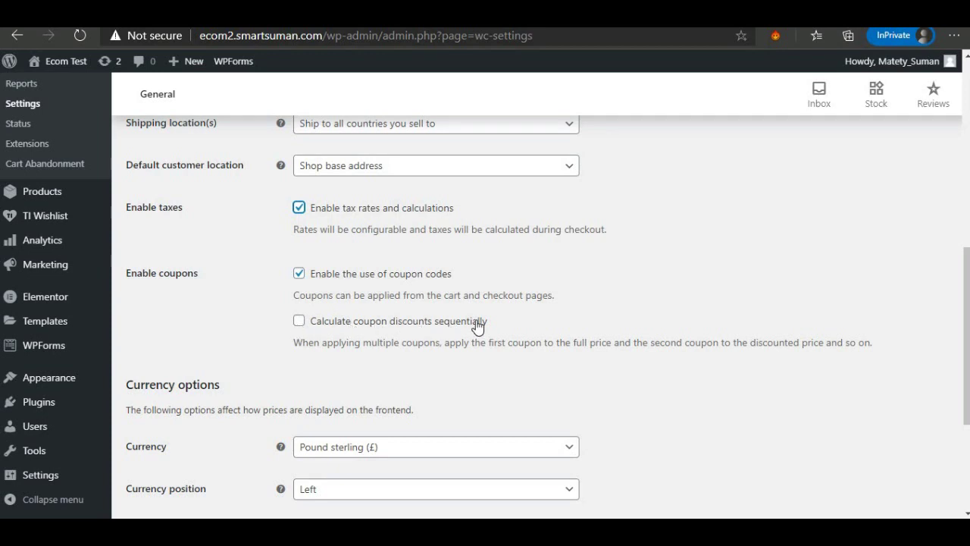
{"action": "scroll", "coordinate": [355, 326], "scroll_direction": "down", "scroll_amount": 2}
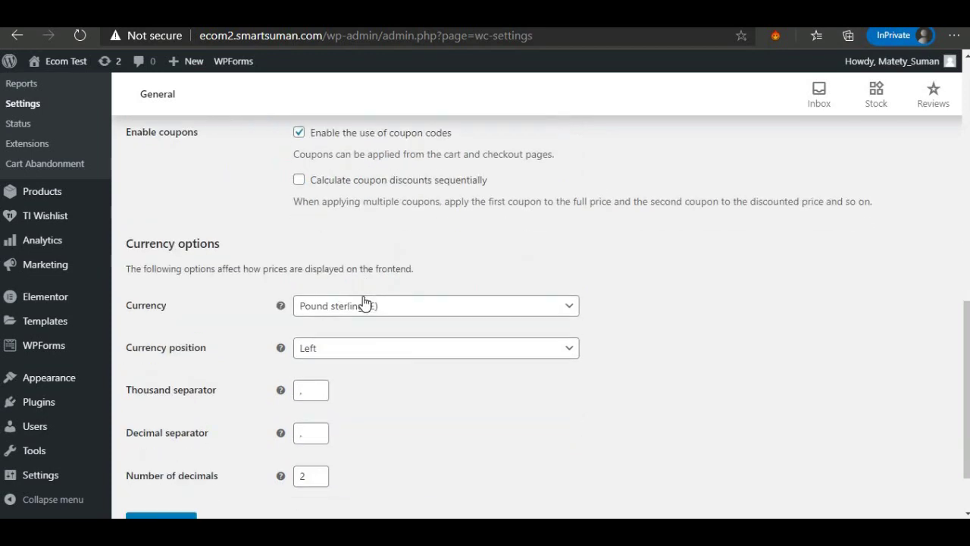
Set the store currency to Indian rupee (₹).
{"action": "left_click", "coordinate": [364, 311]}
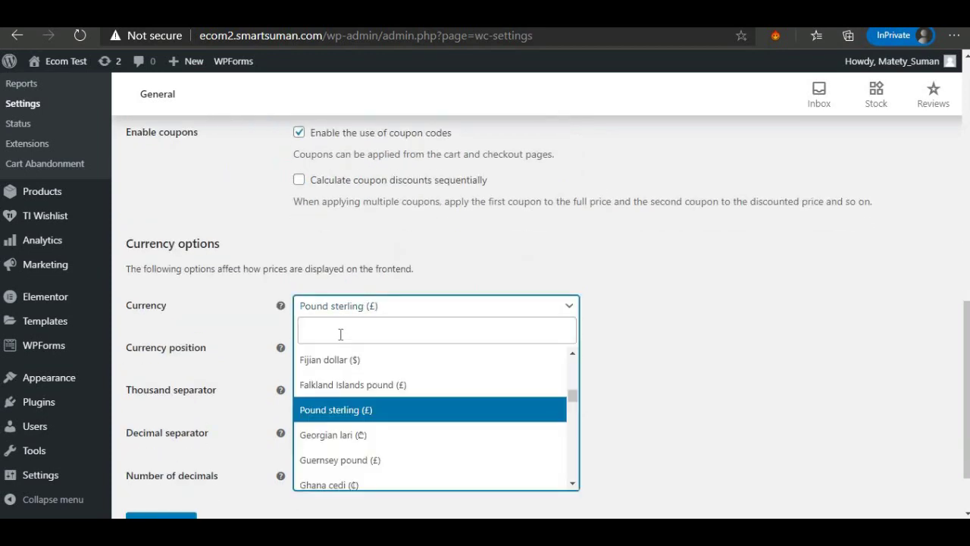
{"action": "left_click", "coordinate": [341, 333]}
{"action": "type", "text": "ind"}
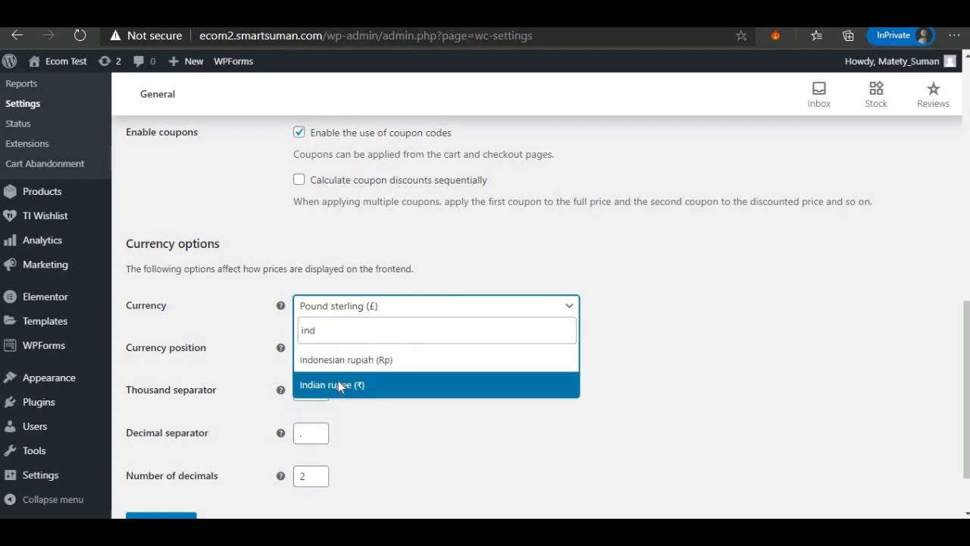
{"action": "left_click", "coordinate": [338, 381]}
{"action": "scroll", "coordinate": [338, 381], "scroll_direction": "down", "scroll_amount": 1}
Save the general settings and confirm the saved message.
{"action": "left_click", "coordinate": [172, 452]}
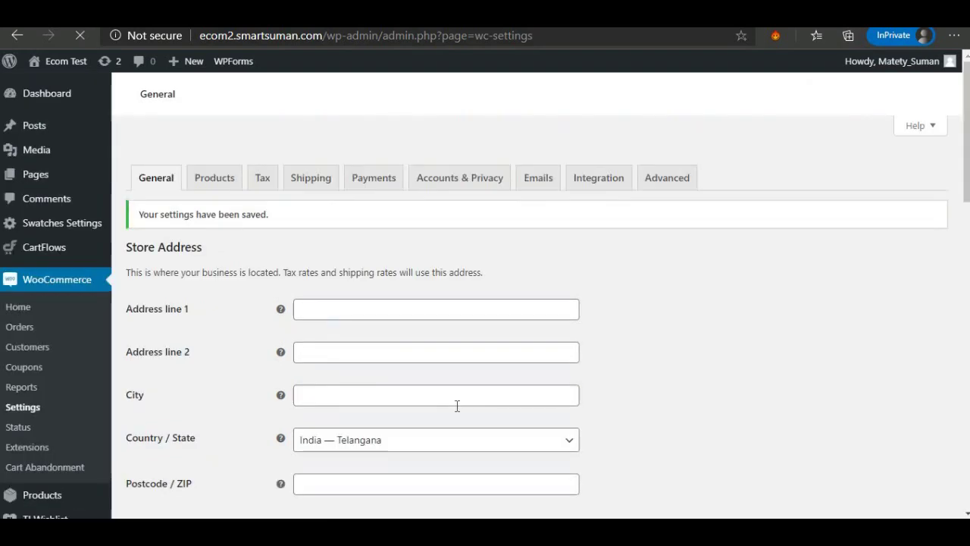
{"action": "scroll", "coordinate": [292, 334], "scroll_direction": "down", "scroll_amount": 10}
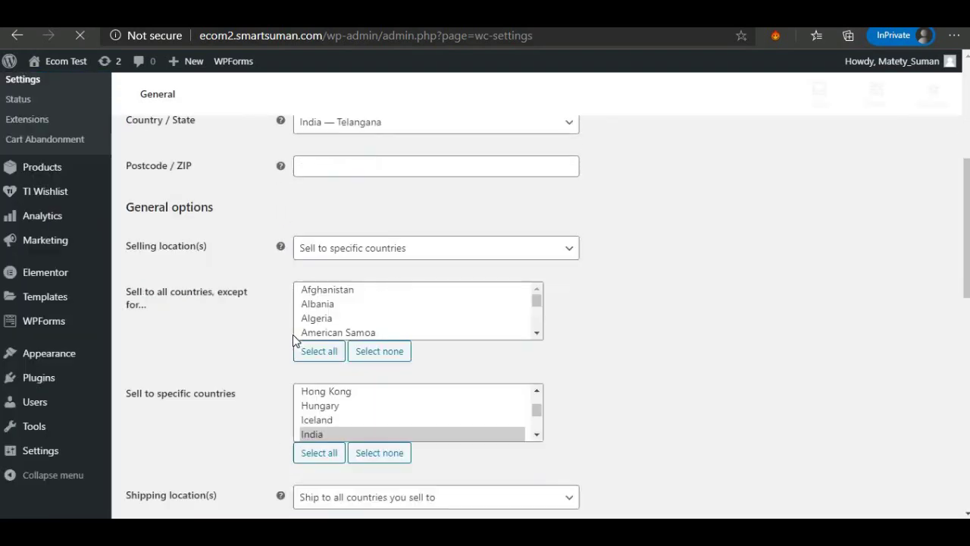
{"action": "scroll", "coordinate": [293, 334], "scroll_direction": "down", "scroll_amount": 3}
{"action": "scroll", "coordinate": [293, 334], "scroll_direction": "up", "scroll_amount": 9}
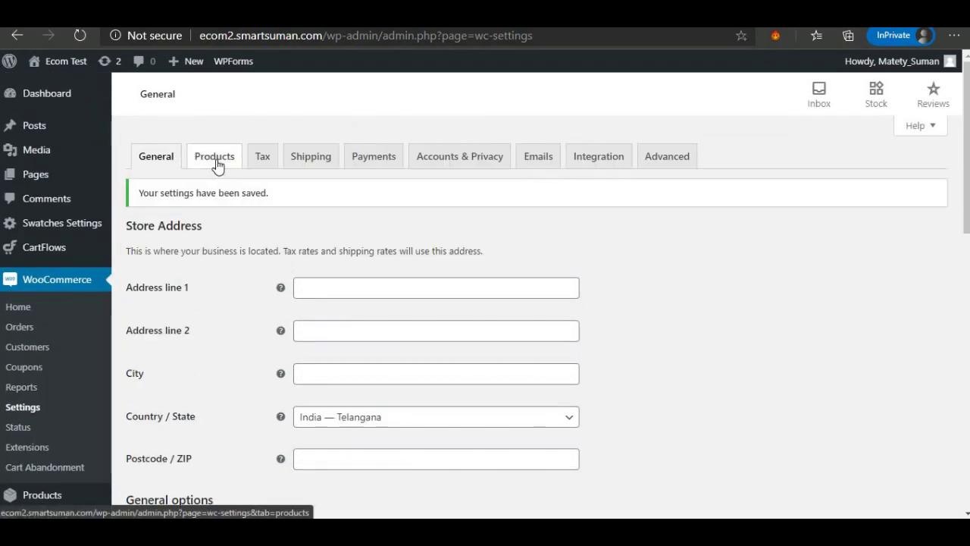
In Products settings, set the weight unit to g and save.
{"action": "left_click", "coordinate": [216, 163]}
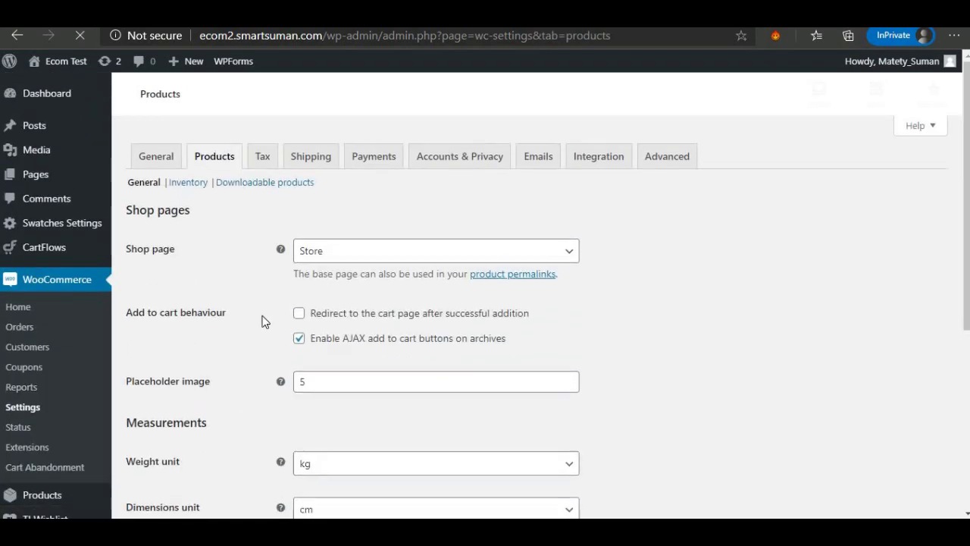
{"action": "scroll", "coordinate": [263, 322], "scroll_direction": "down", "scroll_amount": 4}
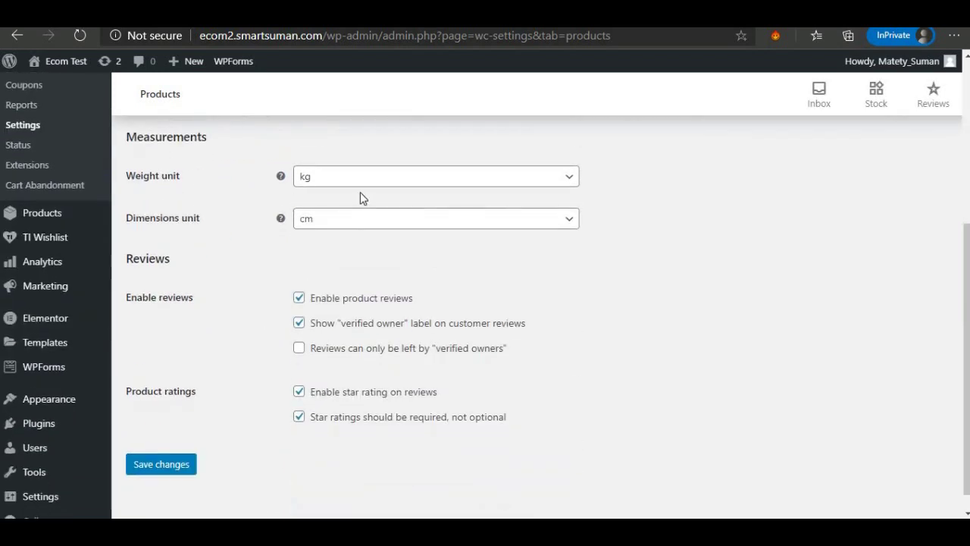
{"action": "left_click", "coordinate": [379, 177]}
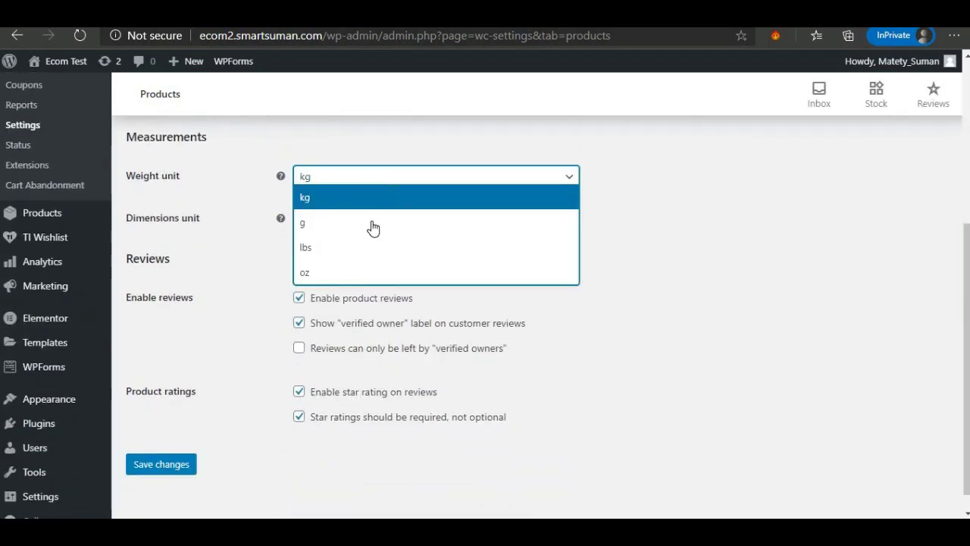
{"action": "left_click", "coordinate": [372, 225]}
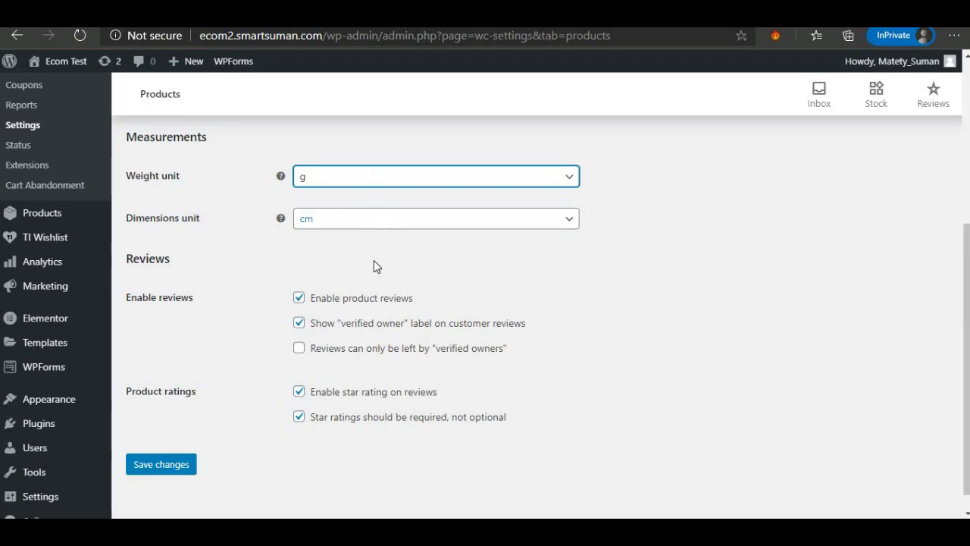
{"action": "left_click", "coordinate": [187, 463]}
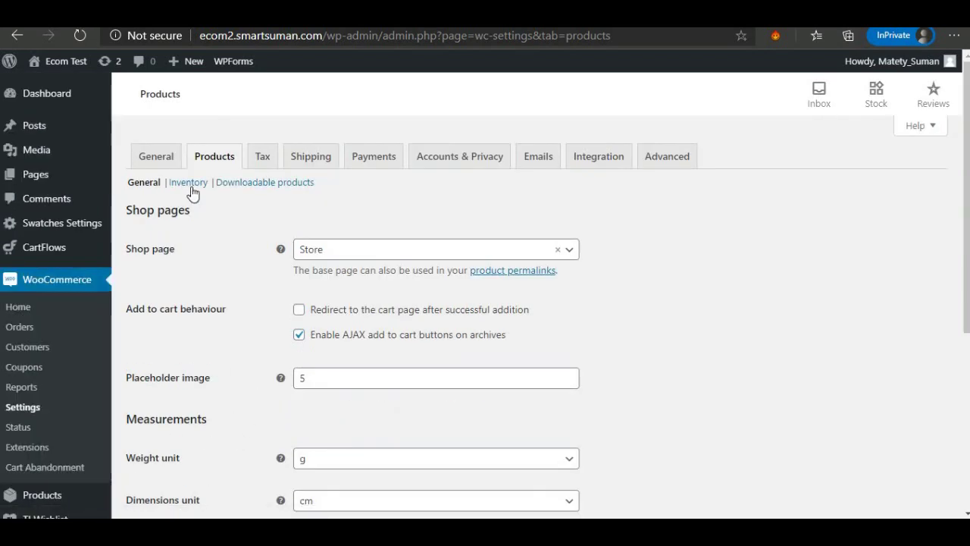
In Inventory settings, change the hold stock time to 58 minutes.
{"action": "left_click", "coordinate": [189, 184]}
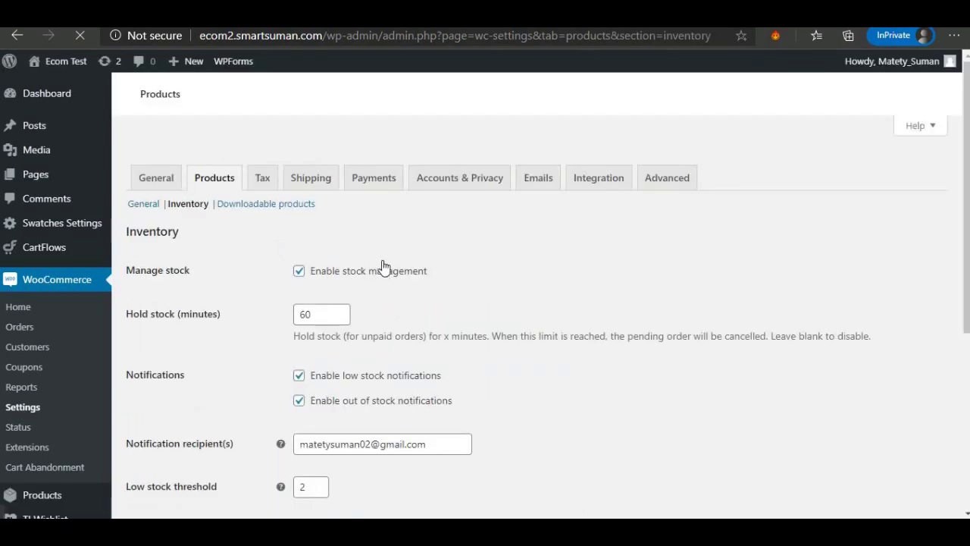
{"action": "scroll", "coordinate": [382, 268], "scroll_direction": "down", "scroll_amount": 3}
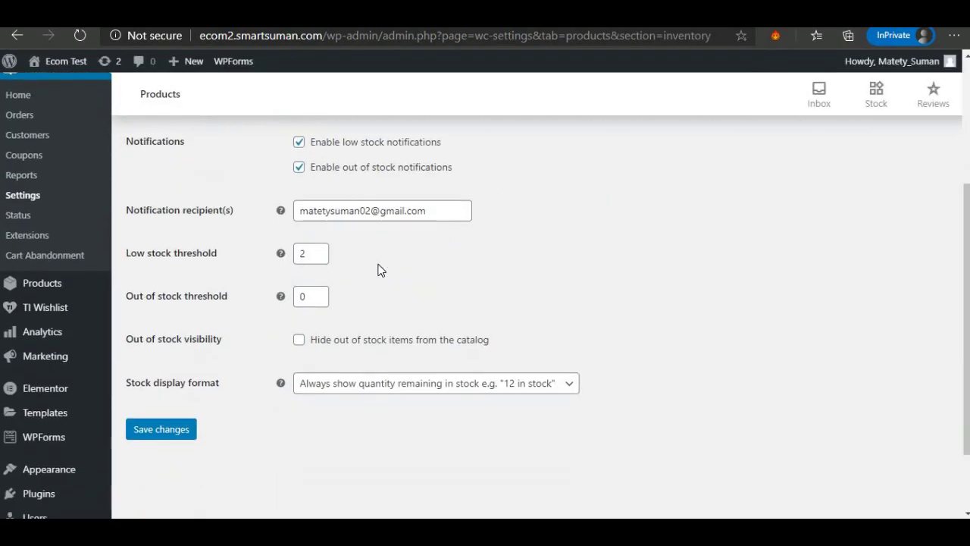
{"action": "scroll", "coordinate": [347, 256], "scroll_direction": "up", "scroll_amount": 3}
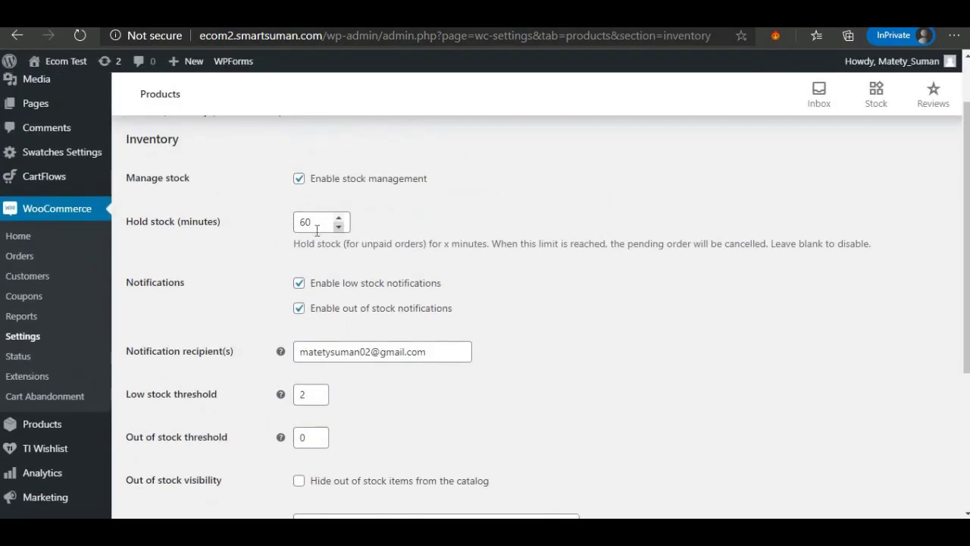
{"action": "left_click_drag", "start_coordinate": [327, 224], "coordinate": [292, 221]}
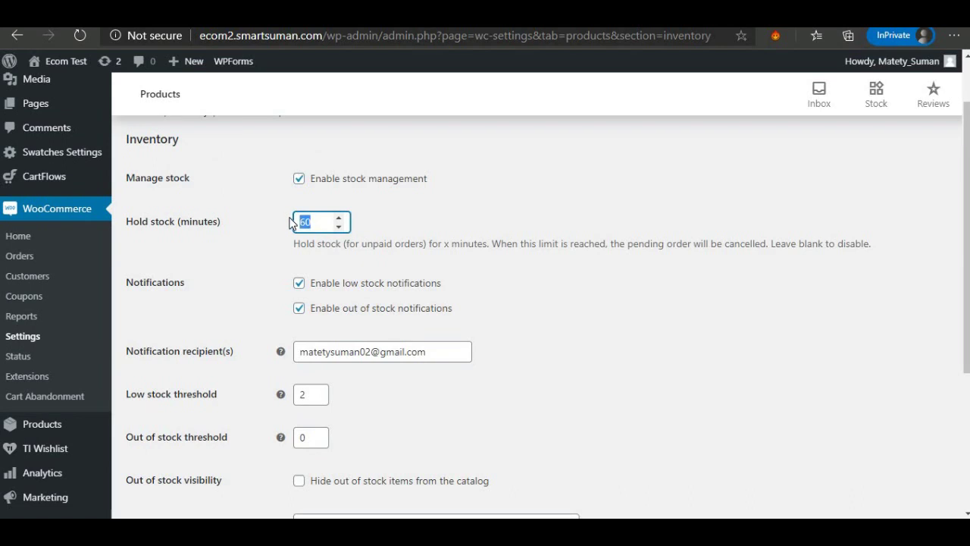
{"action": "left_click", "coordinate": [339, 226]}
{"action": "left_click", "coordinate": [339, 226]}
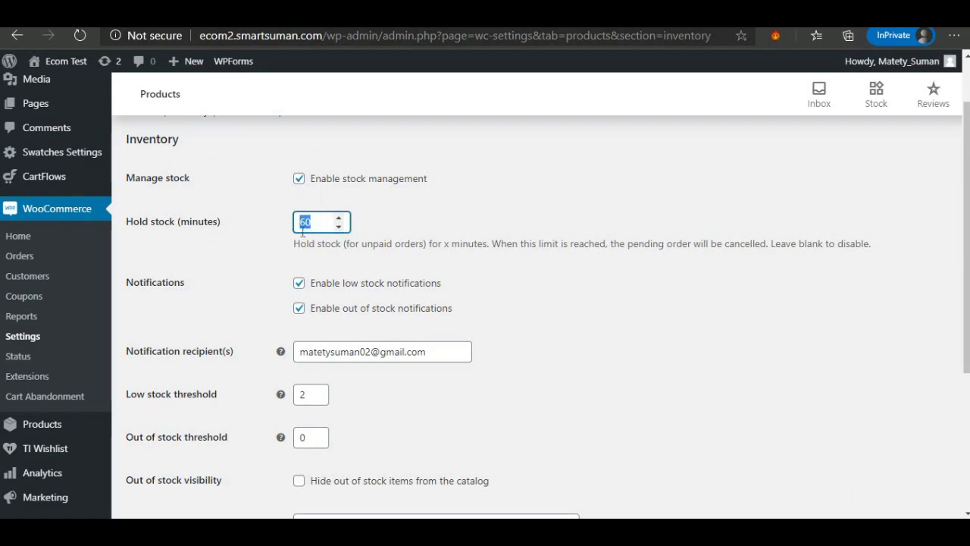
{"action": "left_click", "coordinate": [309, 222]}
Set the low stock threshold to 5 and save the inventory settings.
{"action": "scroll", "coordinate": [425, 326], "scroll_direction": "down", "scroll_amount": 2}
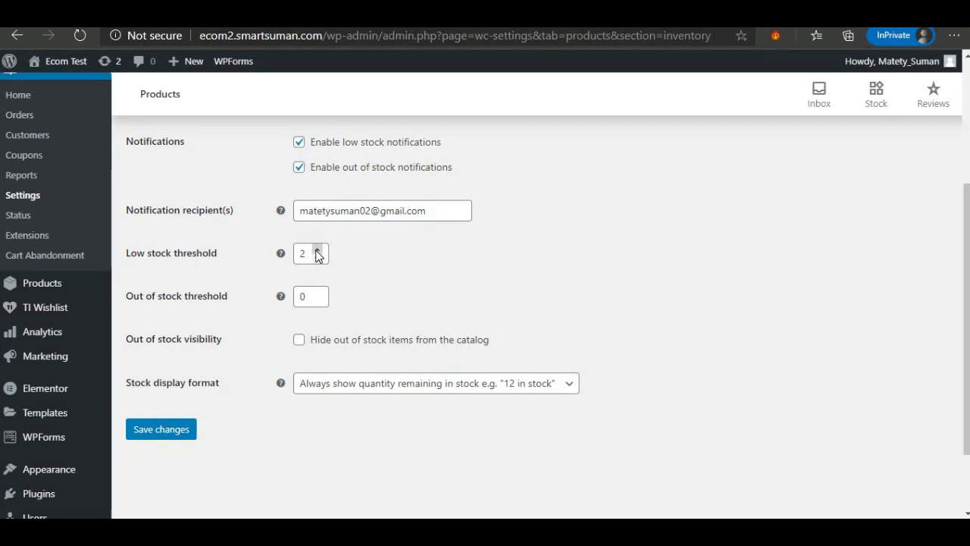
{"action": "left_click", "coordinate": [318, 251]}
{"action": "left_click", "coordinate": [318, 251]}
{"action": "left_click", "coordinate": [369, 252]}
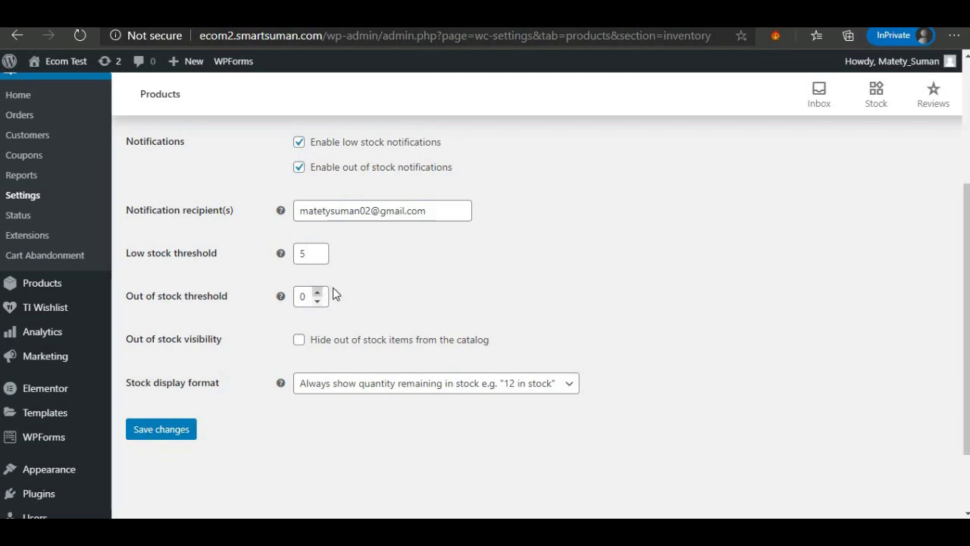
{"action": "left_click", "coordinate": [154, 430]}
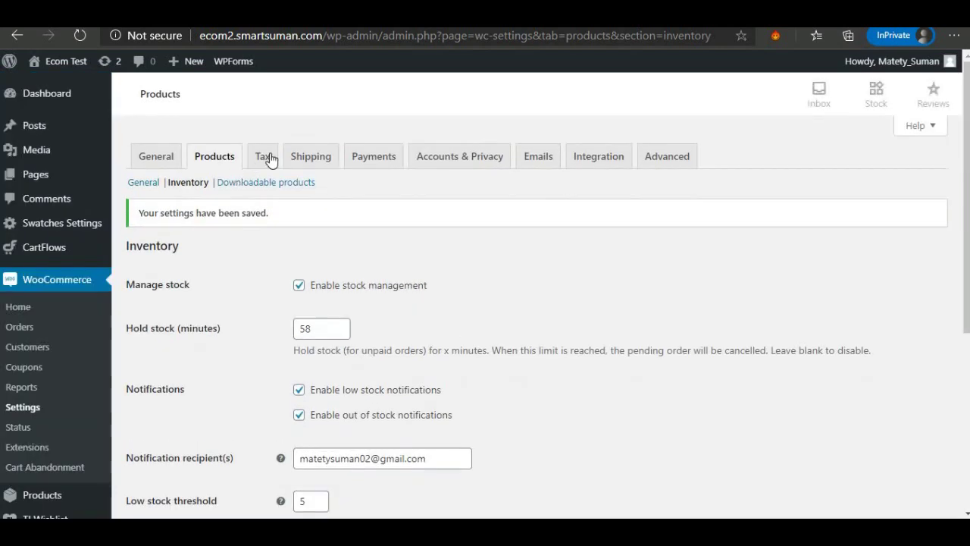
Add GST 10 and GST18 lines to the Additional tax classes list.
{"action": "left_click", "coordinate": [266, 157]}
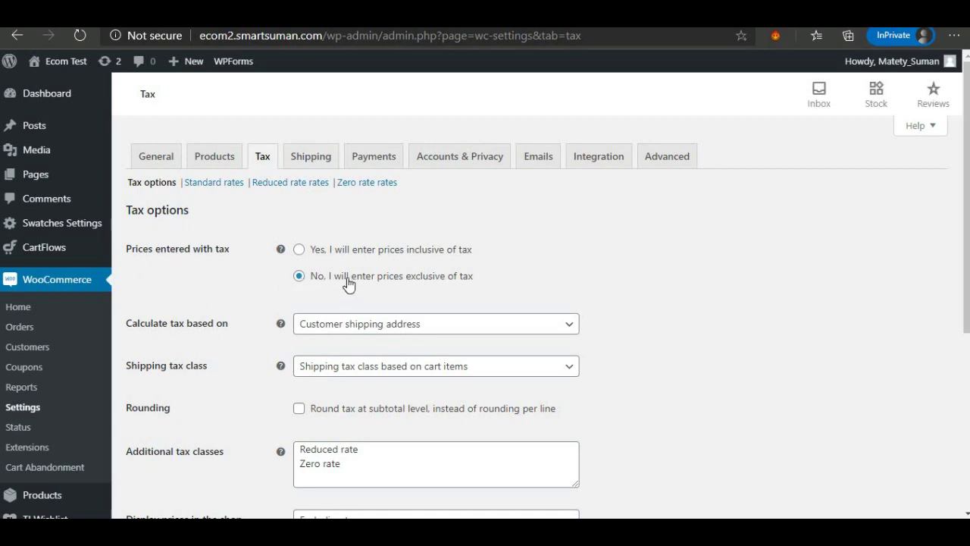
{"action": "scroll", "coordinate": [348, 284], "scroll_direction": "down", "scroll_amount": 2}
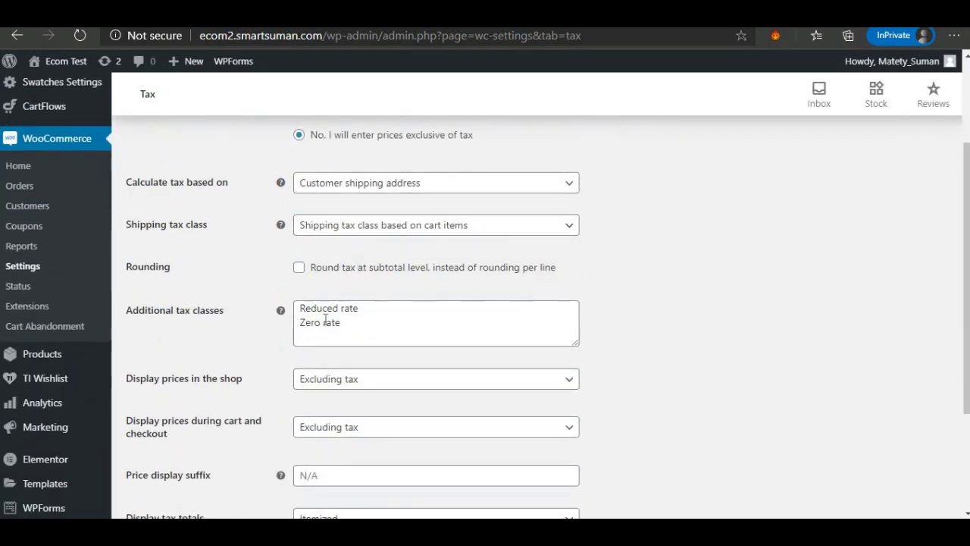
{"action": "left_click", "coordinate": [350, 327]}
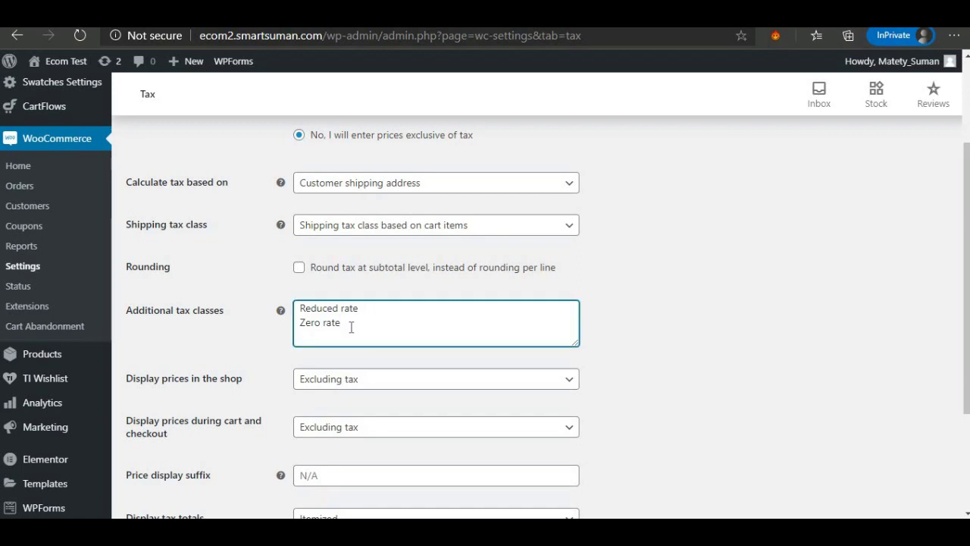
{"action": "key", "text": "Return"}
{"action": "type", "text": "1"}
{"action": "type", "text": "0"}
{"action": "key", "text": "Return"}
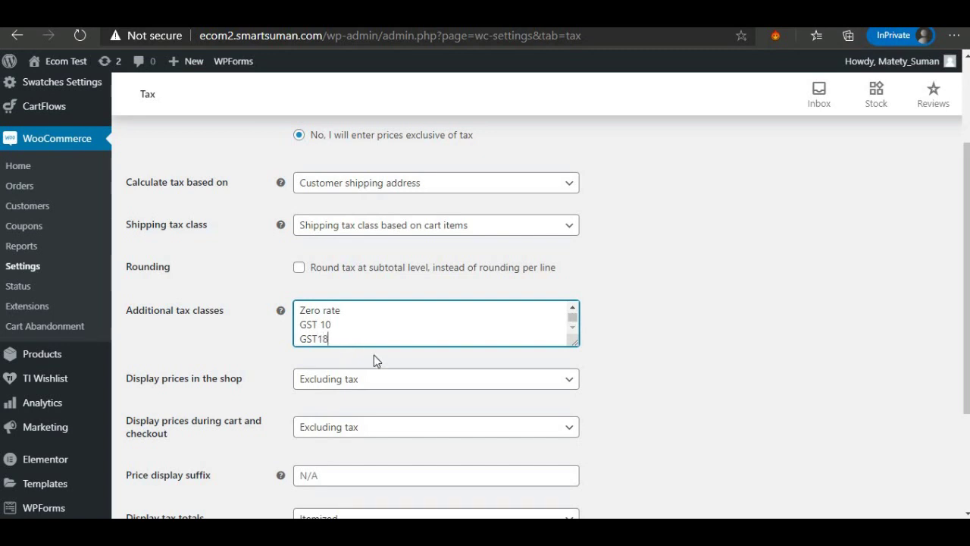
{"action": "left_click", "coordinate": [559, 360]}
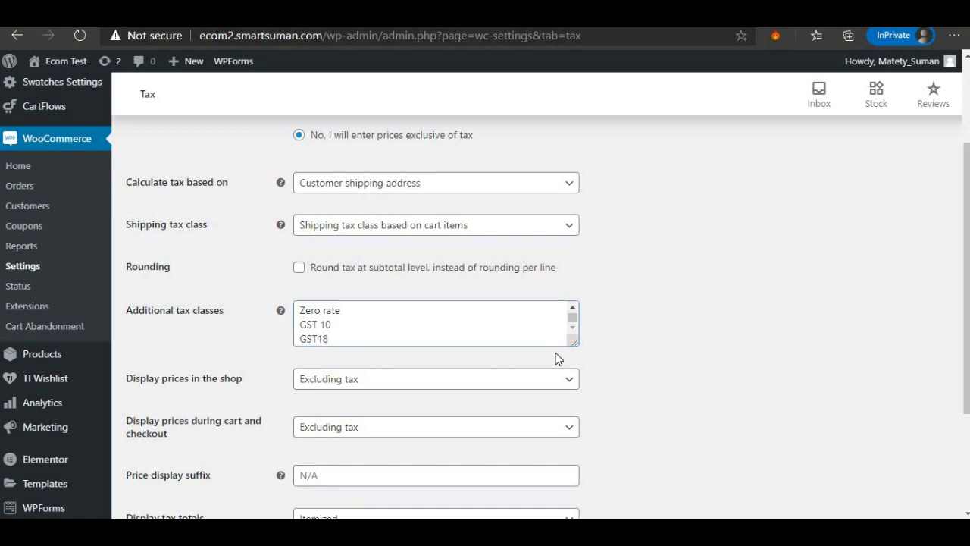
Save the tax options with the new classes.
{"action": "scroll", "coordinate": [511, 364], "scroll_direction": "down", "scroll_amount": 1}
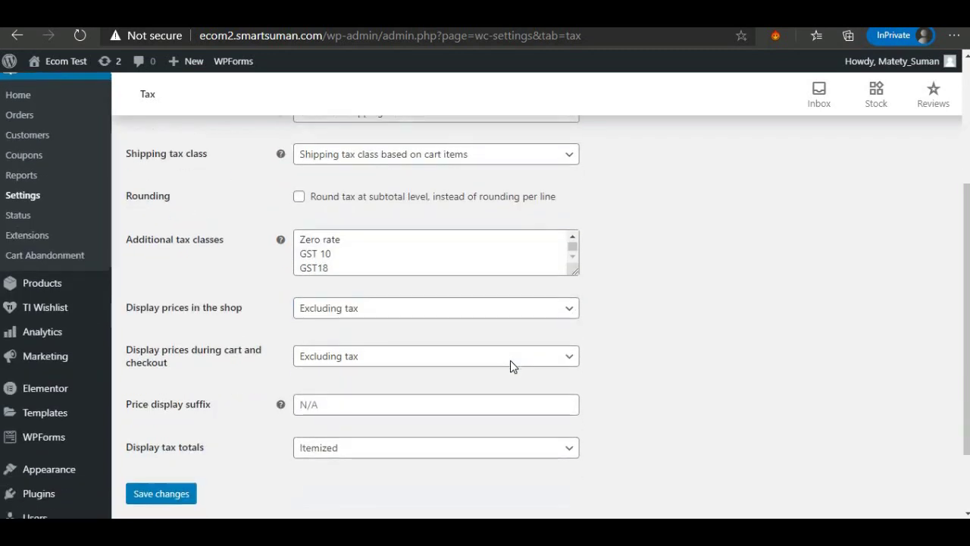
{"action": "left_click", "coordinate": [161, 492]}
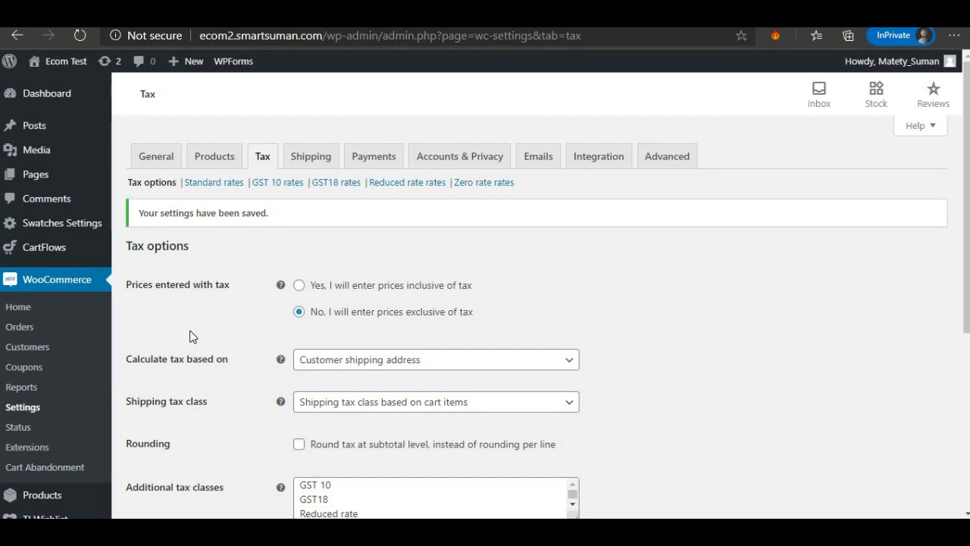
{"action": "scroll", "coordinate": [374, 367], "scroll_direction": "down", "scroll_amount": 2}
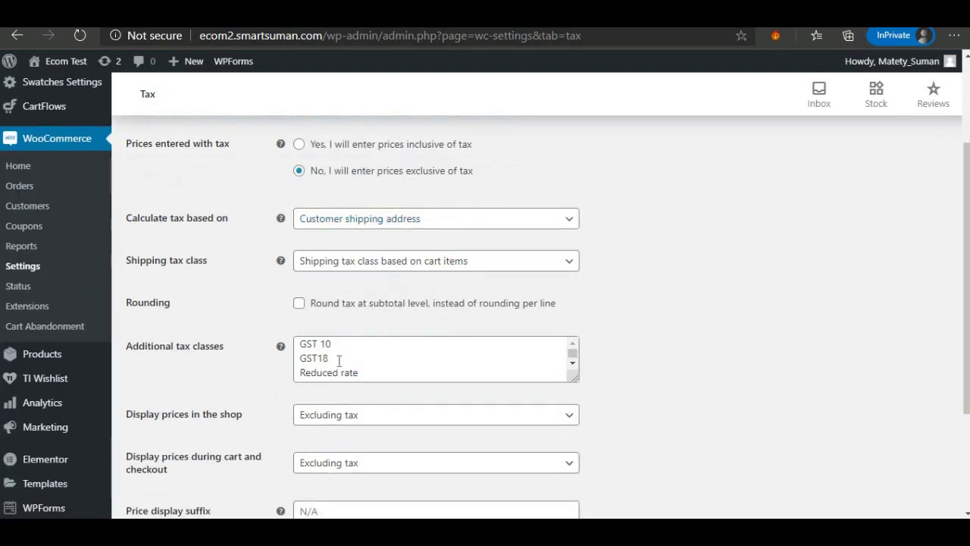
{"action": "scroll", "coordinate": [334, 363], "scroll_direction": "up", "scroll_amount": 2}
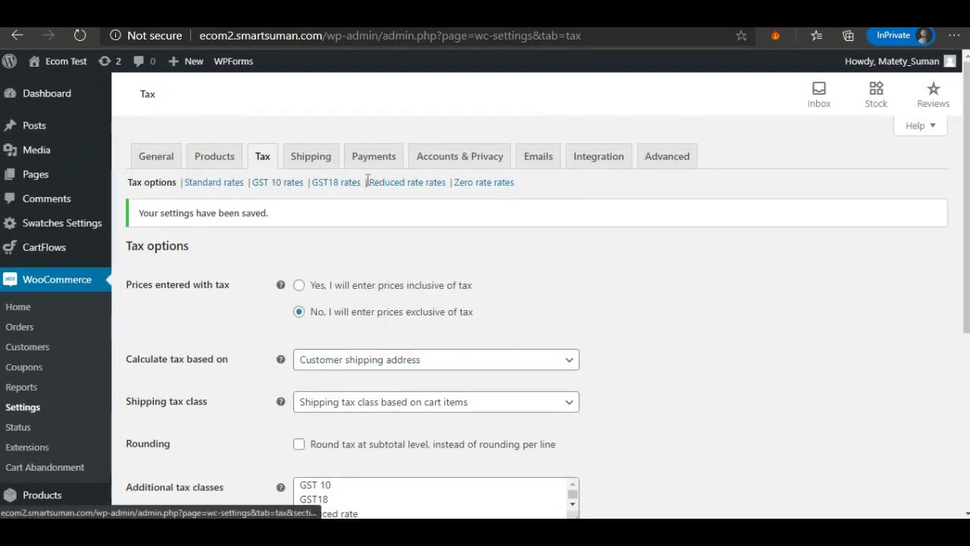
Add a GST 10 rate row for country IN at 10%, excluded from shipping, and save.
{"action": "left_click", "coordinate": [279, 185]}
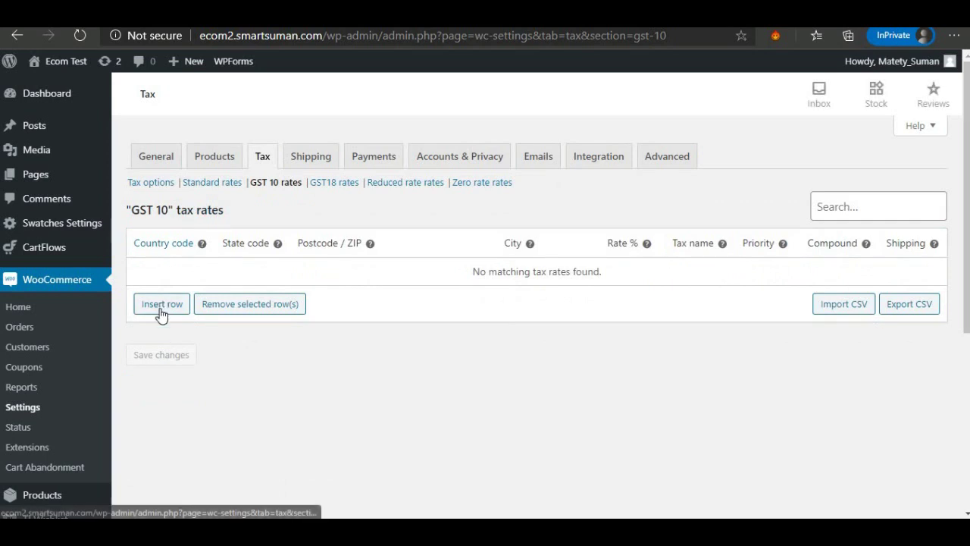
{"action": "left_click", "coordinate": [160, 307]}
{"action": "left_click", "coordinate": [170, 273]}
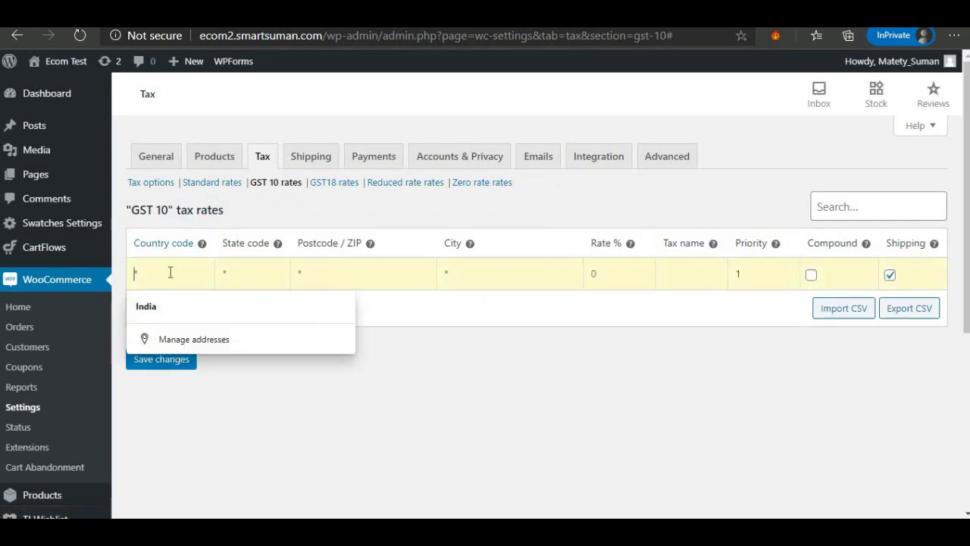
{"action": "left_click", "coordinate": [166, 305]}
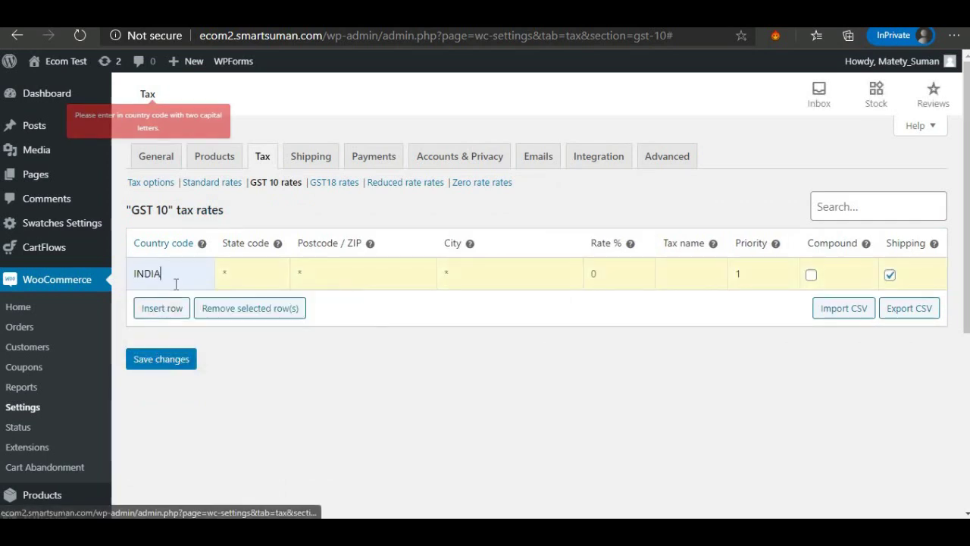
{"action": "key", "text": "BackSpace"}
{"action": "key", "text": "BackSpace"}
{"action": "key", "text": "BackSpace"}
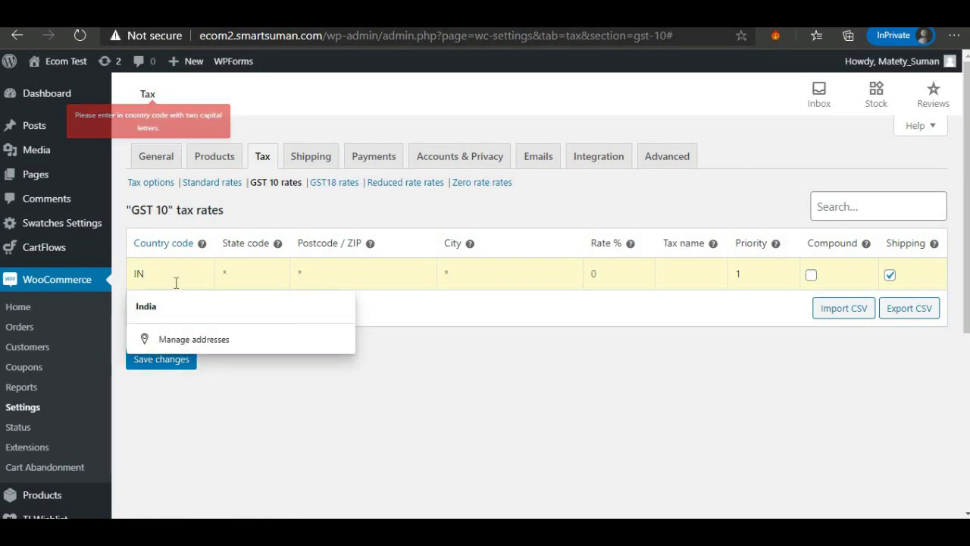
{"action": "left_click", "coordinate": [426, 366]}
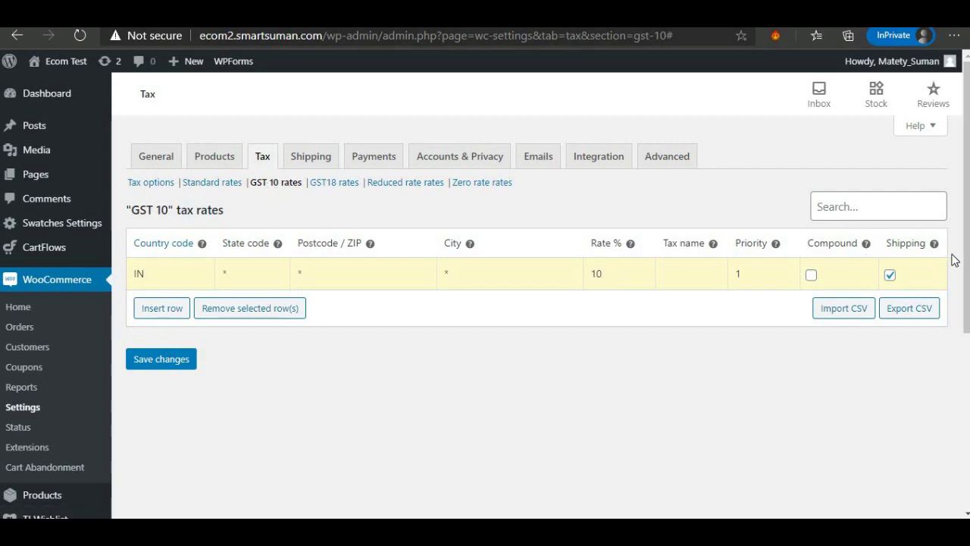
{"action": "left_click", "coordinate": [890, 275]}
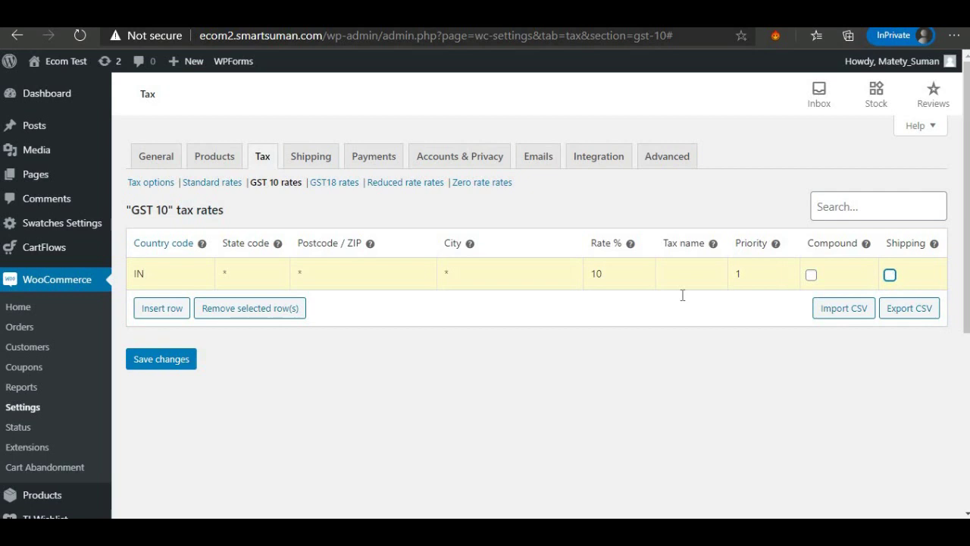
{"action": "left_click", "coordinate": [173, 360]}
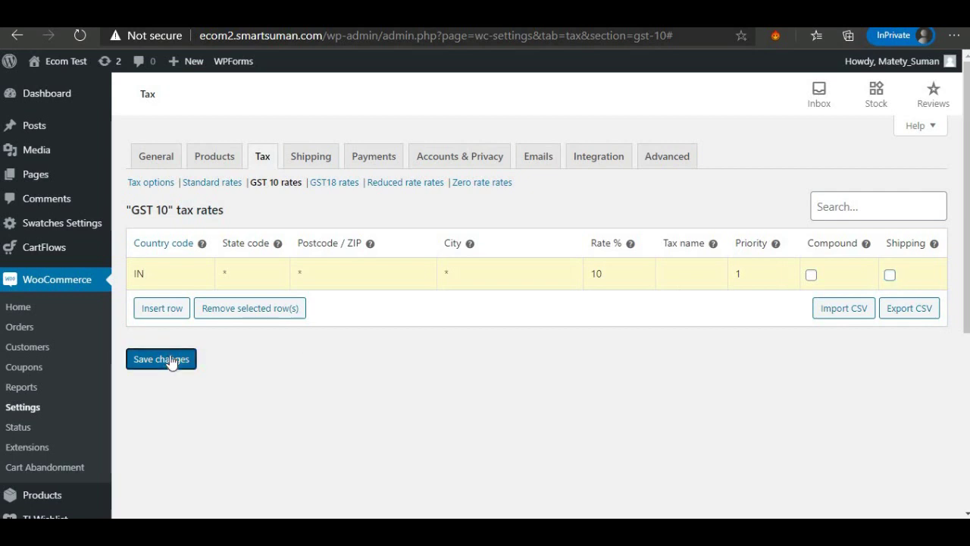
Name the IN rate 'GST 10' and save it again.
{"action": "left_click", "coordinate": [667, 273]}
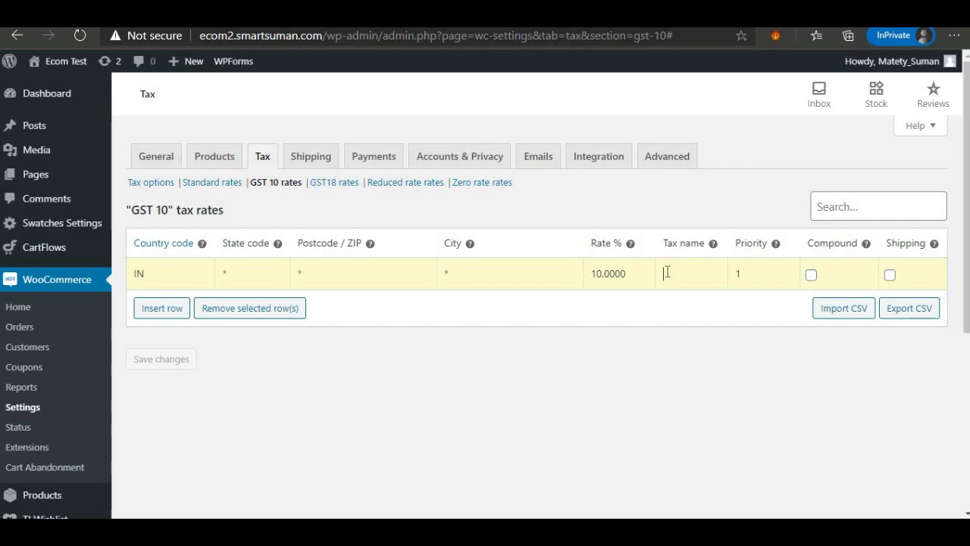
{"action": "type", "text": "GST"}
{"action": "type", "text": "10"}
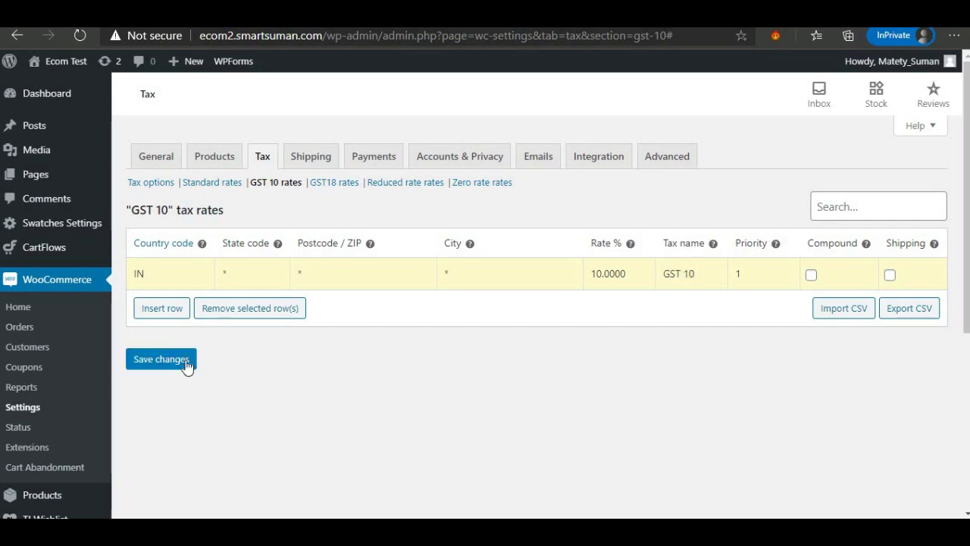
{"action": "left_click", "coordinate": [185, 363]}
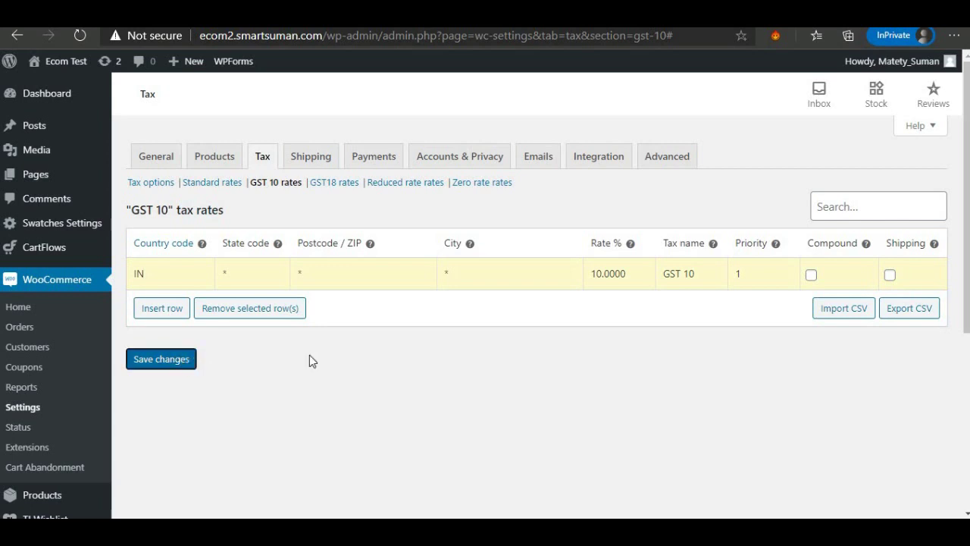
{"action": "left_click", "coordinate": [332, 184]}
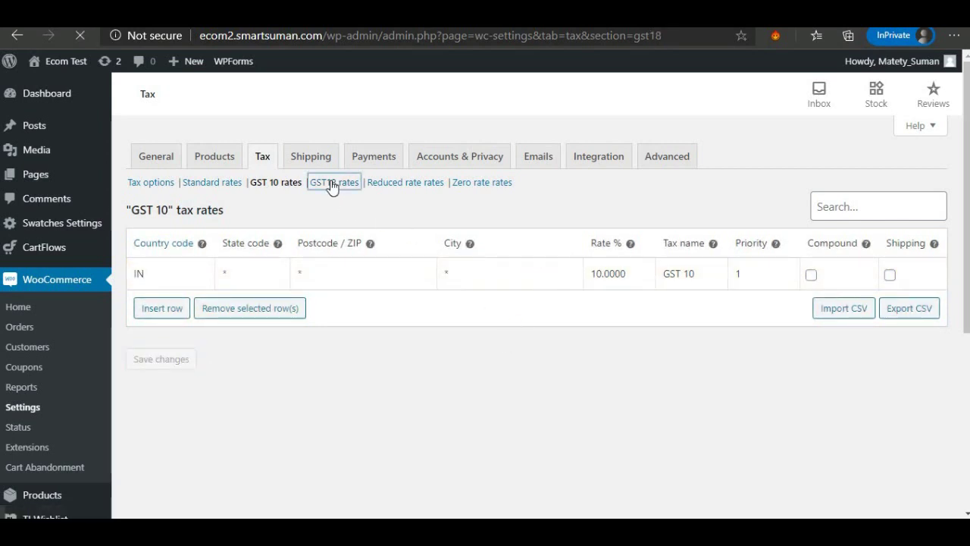
Insert a GST18 rate row with country IN and rate 18.
{"action": "left_click", "coordinate": [148, 303]}
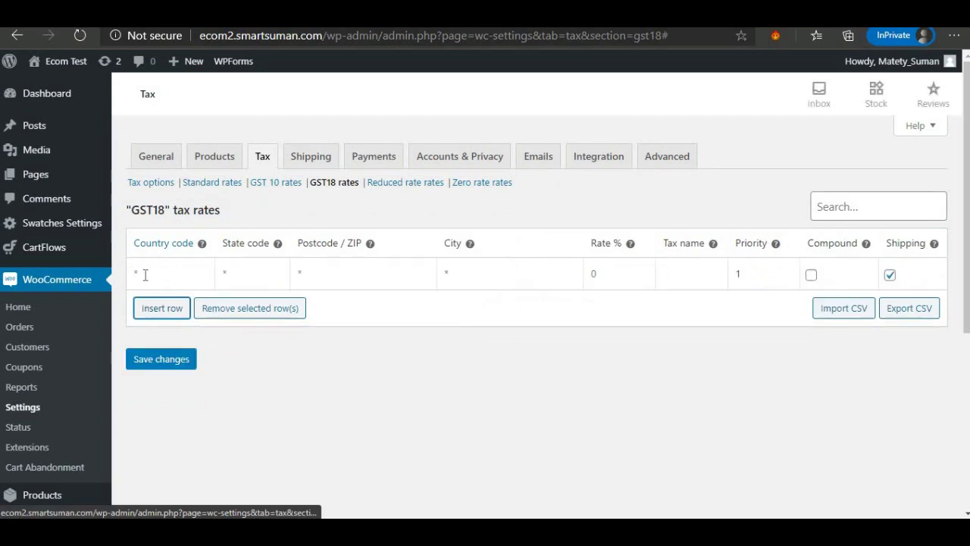
{"action": "left_click", "coordinate": [140, 273]}
{"action": "type", "text": "10"}
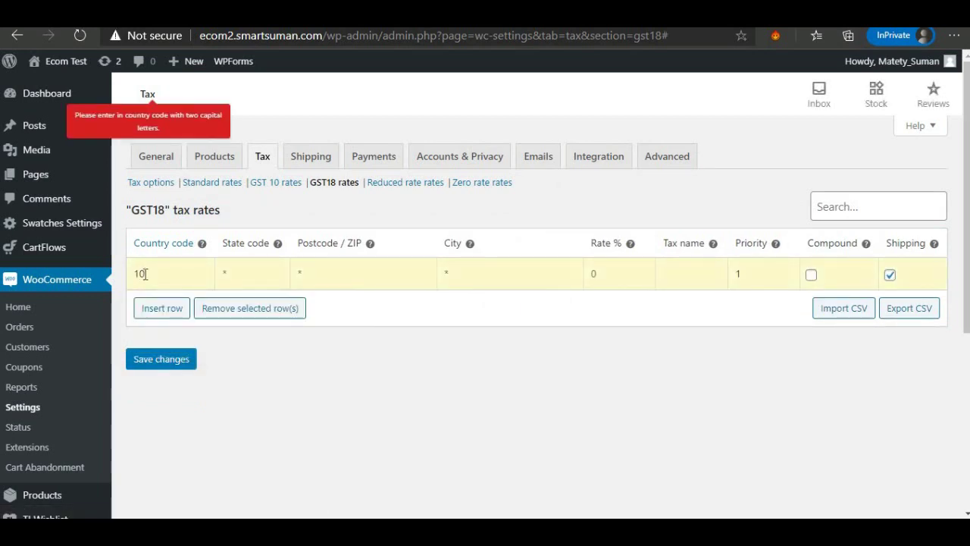
{"action": "key", "text": "BackSpace"}
{"action": "key", "text": "BackSpace"}
{"action": "type", "text": "IN"}
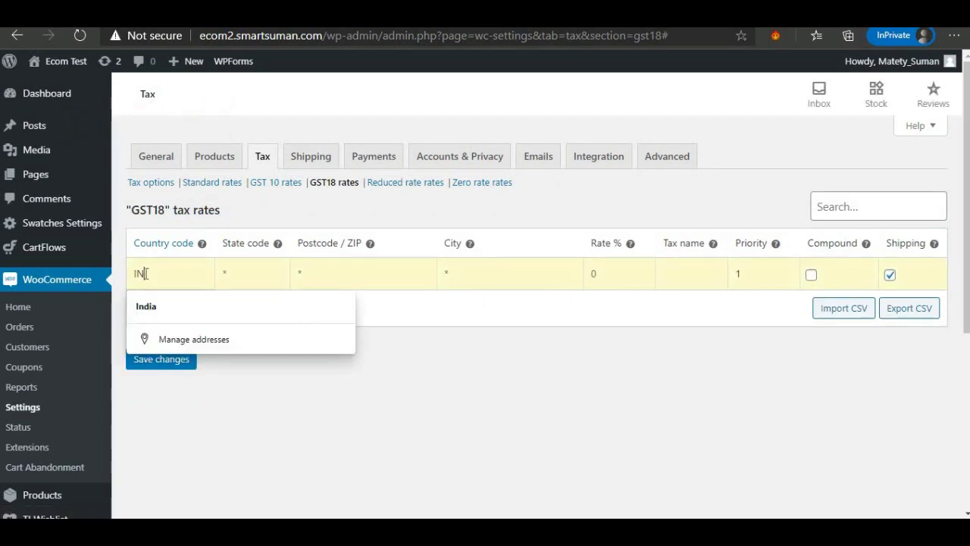
{"action": "left_click", "coordinate": [596, 276]}
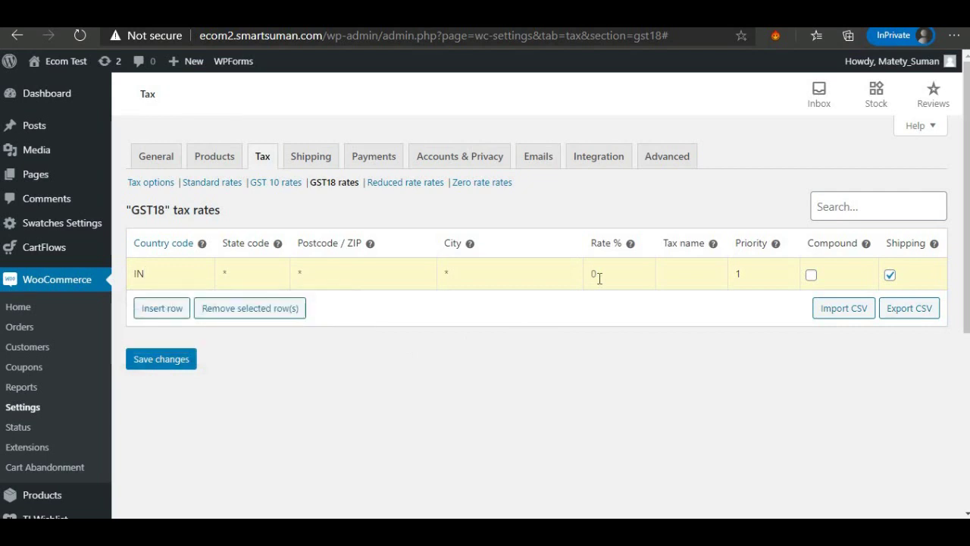
{"action": "type", "text": "18"}
Exclude the rate from shipping, name it 'GST 18', and save.
{"action": "left_click", "coordinate": [889, 276]}
{"action": "left_click", "coordinate": [679, 274]}
{"action": "type", "text": "GST 18"}
{"action": "left_click", "coordinate": [163, 358]}
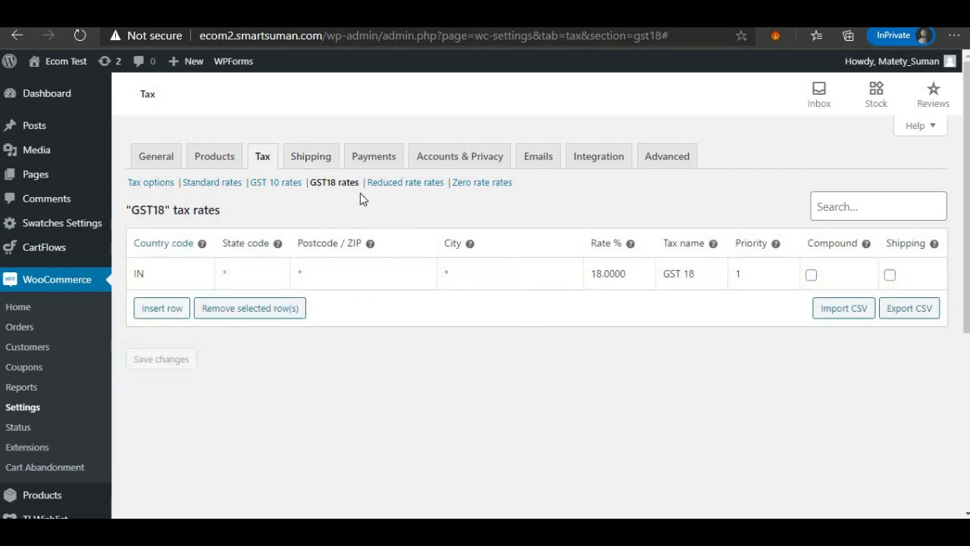
{"action": "left_click", "coordinate": [306, 163]}
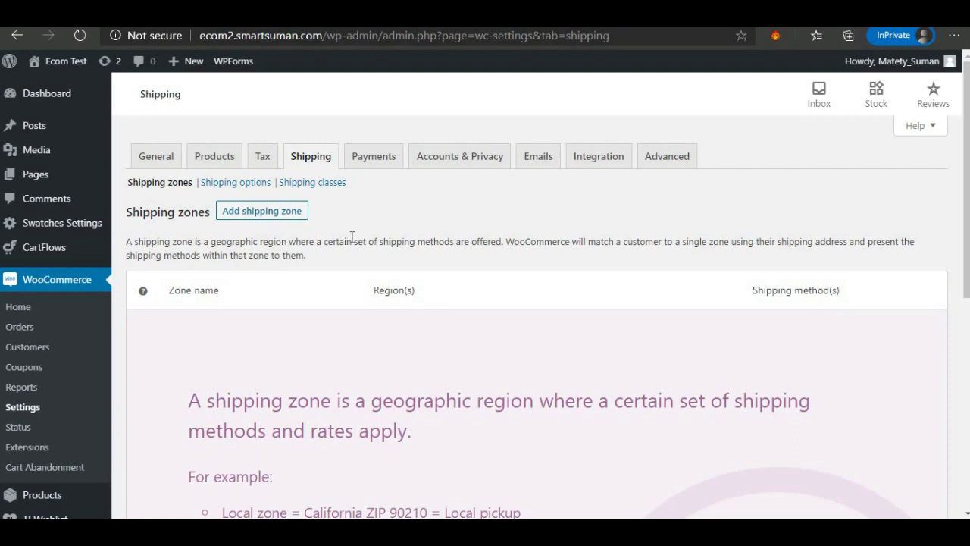
Start a new shipping zone from the Shipping zones page.
{"action": "scroll", "coordinate": [353, 239], "scroll_direction": "down", "scroll_amount": 5}
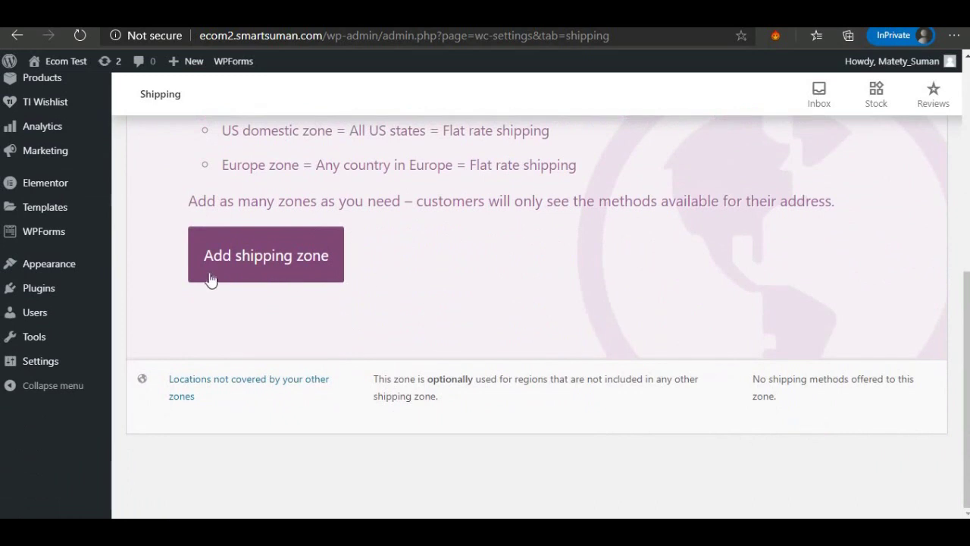
{"action": "left_click", "coordinate": [278, 265]}
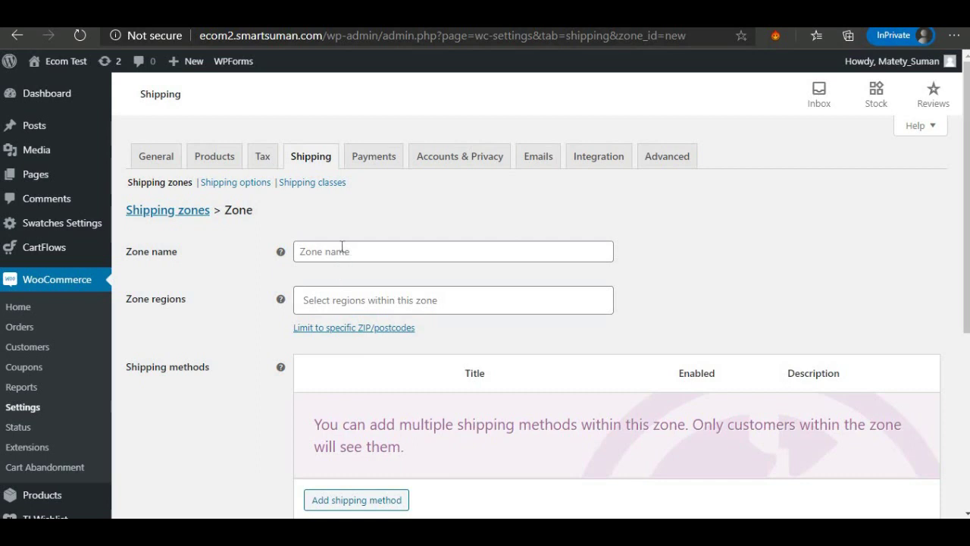
Name the zone INDIA and set its region to India.
{"action": "left_click", "coordinate": [343, 251]}
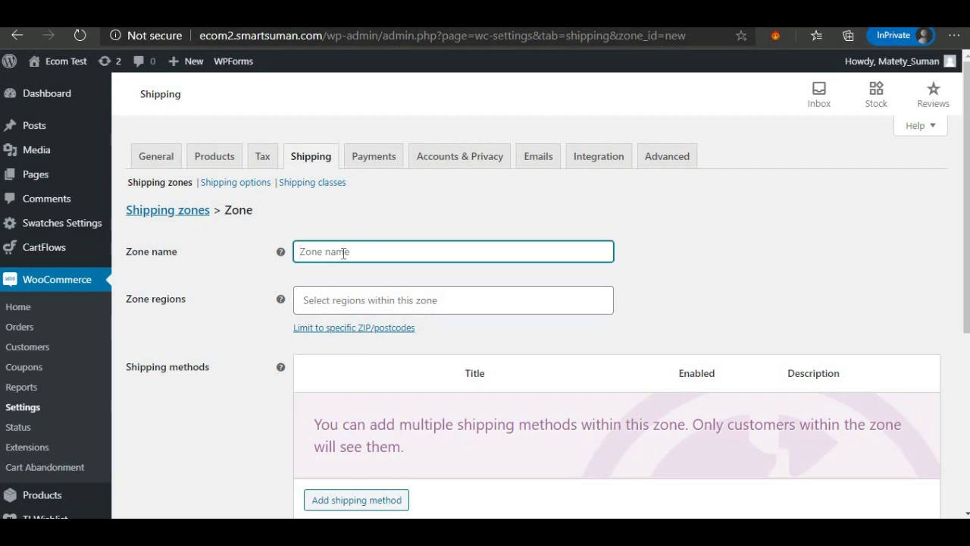
{"action": "type", "text": "INDIA"}
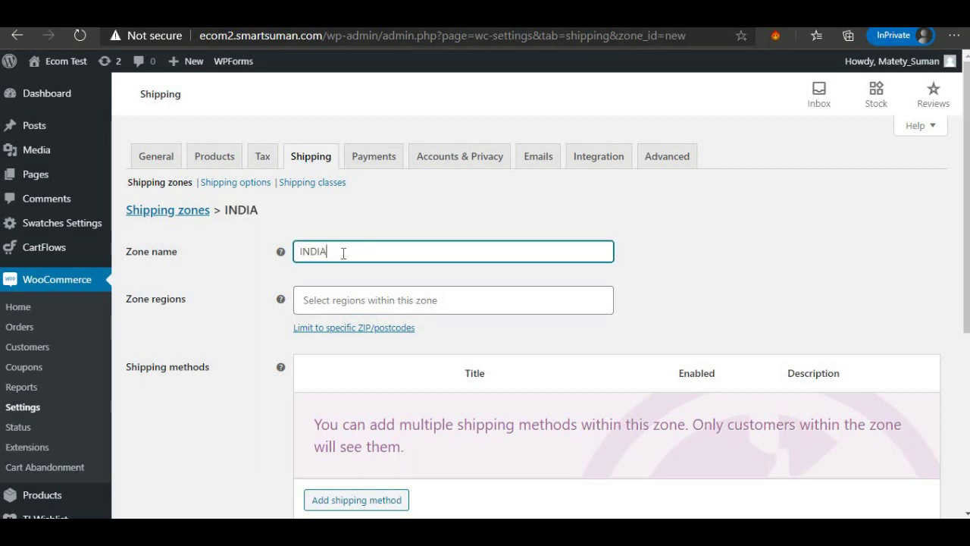
{"action": "left_click", "coordinate": [356, 299]}
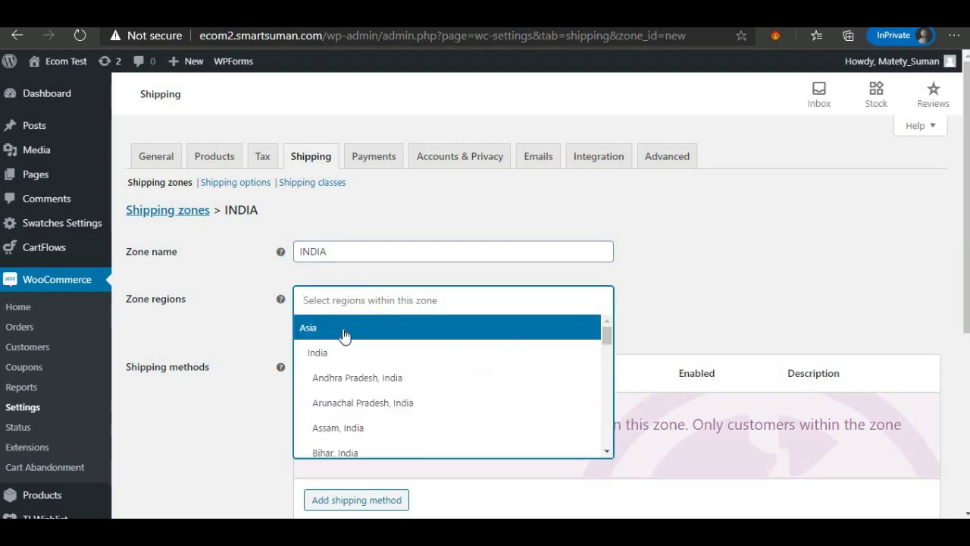
{"action": "left_click", "coordinate": [336, 355]}
{"action": "scroll", "coordinate": [341, 348], "scroll_direction": "down", "scroll_amount": 2}
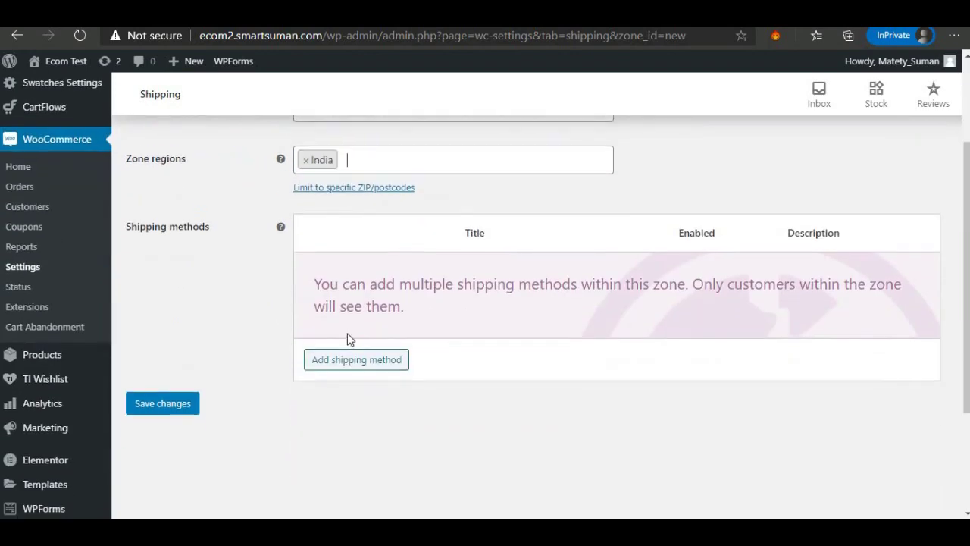
{"action": "scroll", "coordinate": [345, 334], "scroll_direction": "up", "scroll_amount": 2}
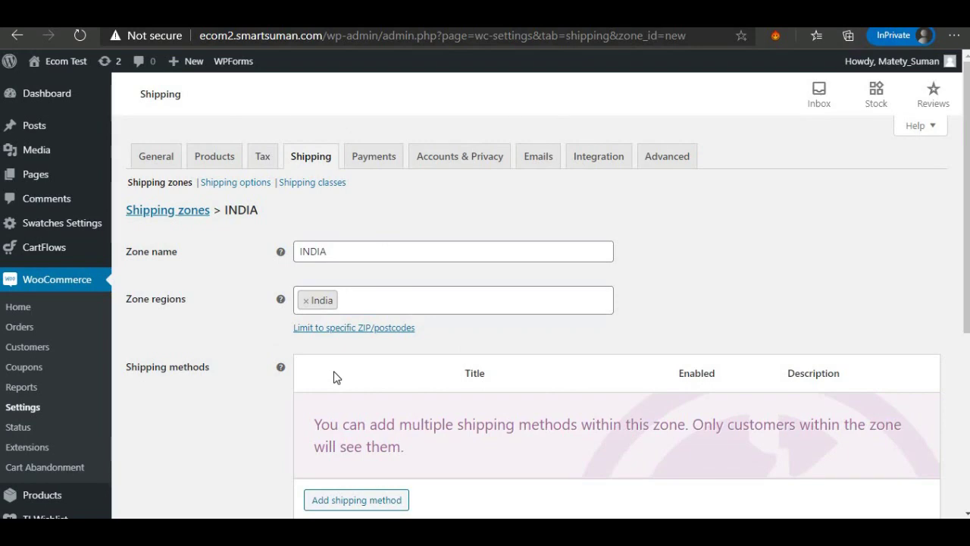
{"action": "scroll", "coordinate": [337, 377], "scroll_direction": "down", "scroll_amount": 3}
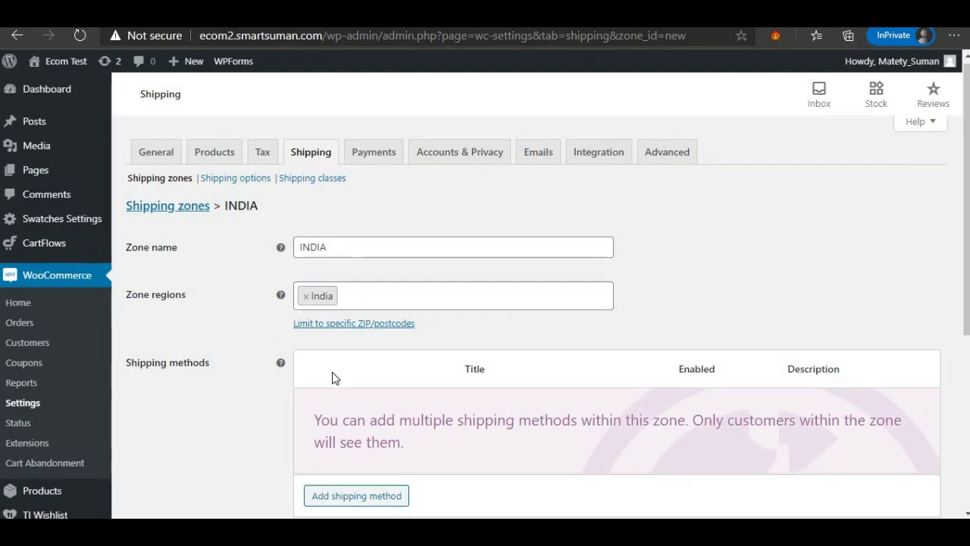
{"action": "scroll", "coordinate": [374, 361], "scroll_direction": "up", "scroll_amount": 2}
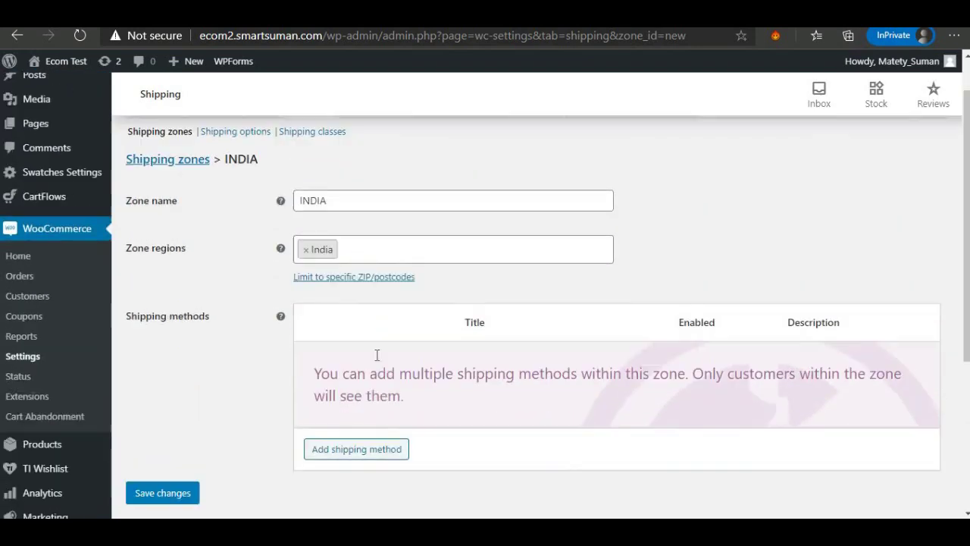
{"action": "scroll", "coordinate": [371, 394], "scroll_direction": "down", "scroll_amount": 1}
Add a Flat rate shipping method to the INDIA zone.
{"action": "left_click", "coordinate": [363, 428]}
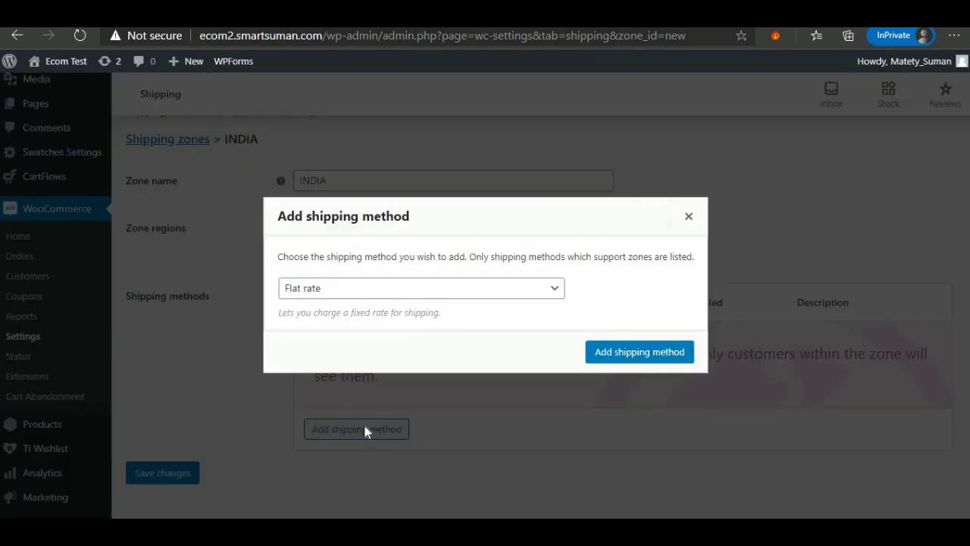
{"action": "left_click", "coordinate": [336, 301]}
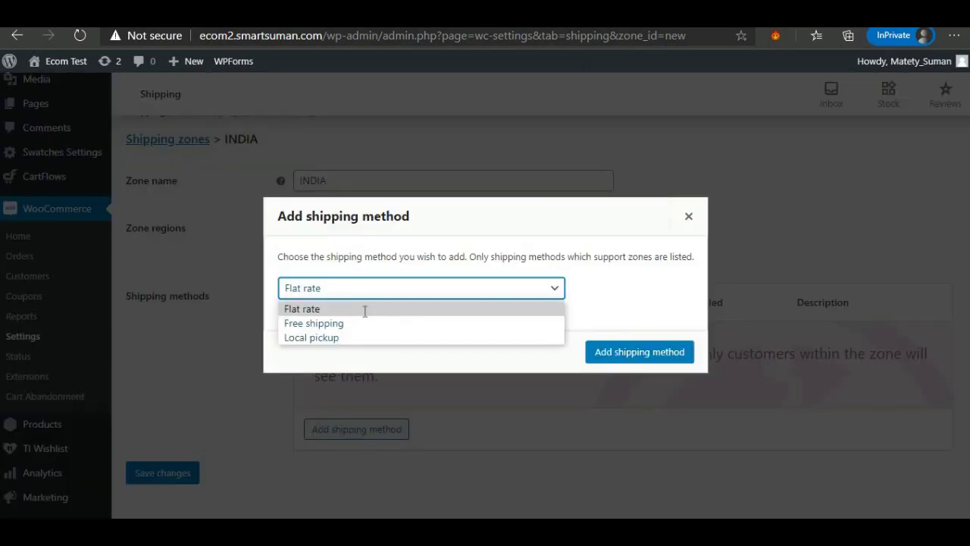
{"action": "left_click", "coordinate": [364, 309]}
{"action": "left_click", "coordinate": [634, 356]}
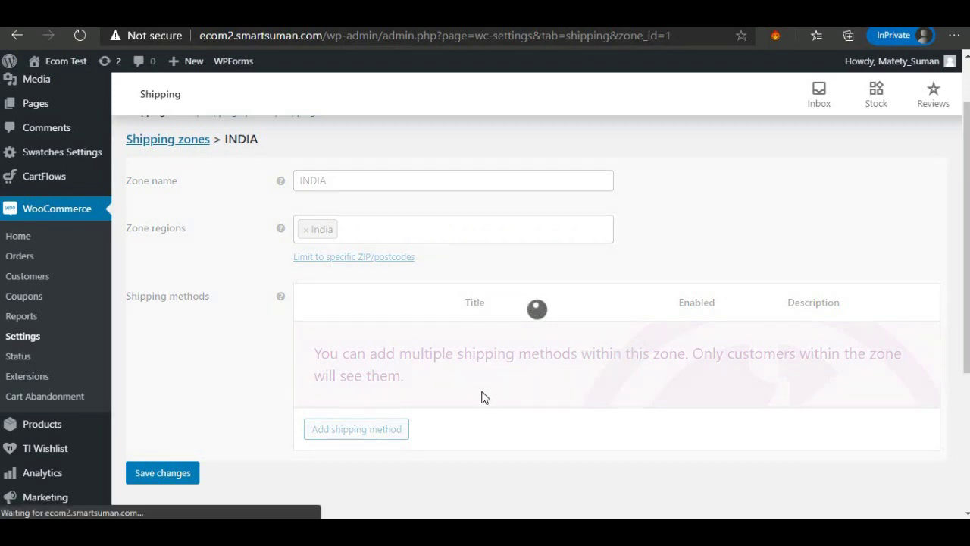
{"action": "mouse_move", "coordinate": [351, 351]}
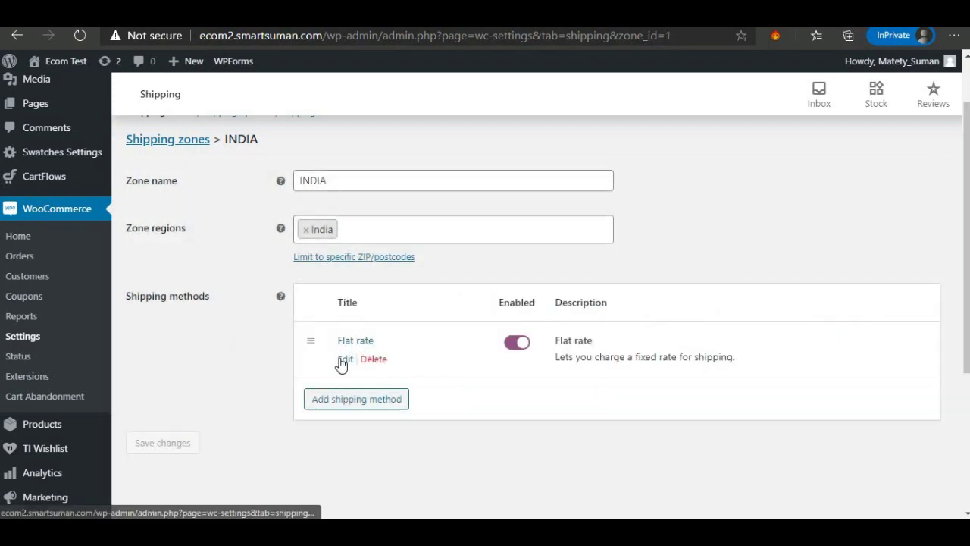
Keep the Flat rate Taxable, set its cost to 40, and save.
{"action": "left_click", "coordinate": [345, 361]}
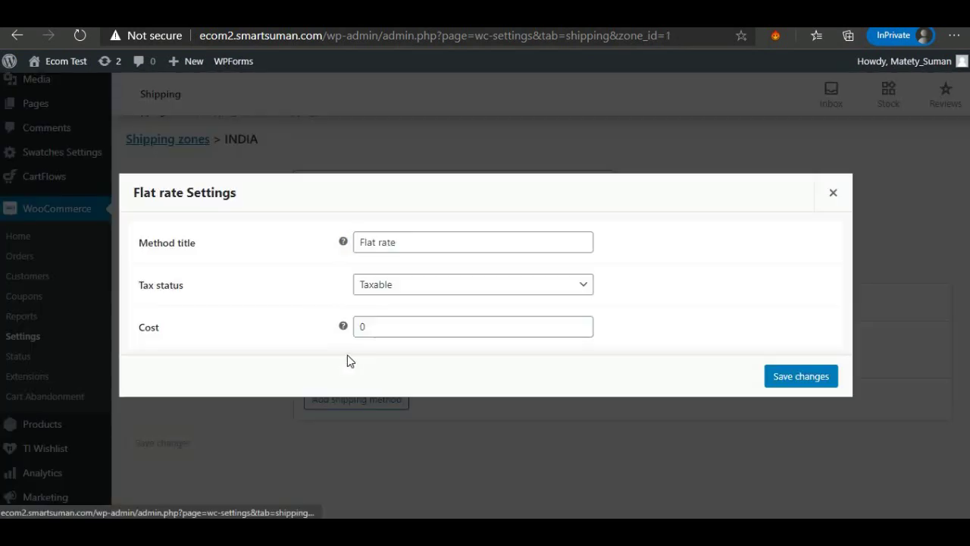
{"action": "left_click", "coordinate": [373, 289]}
{"action": "left_click", "coordinate": [379, 307]}
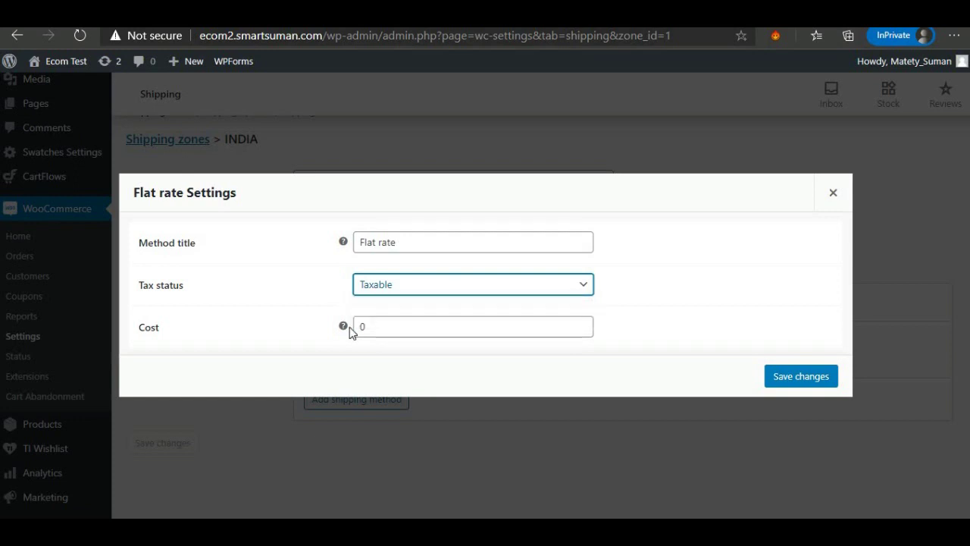
{"action": "key", "text": "Tab"}
{"action": "mouse_move", "coordinate": [344, 327]}
{"action": "type", "text": "40"}
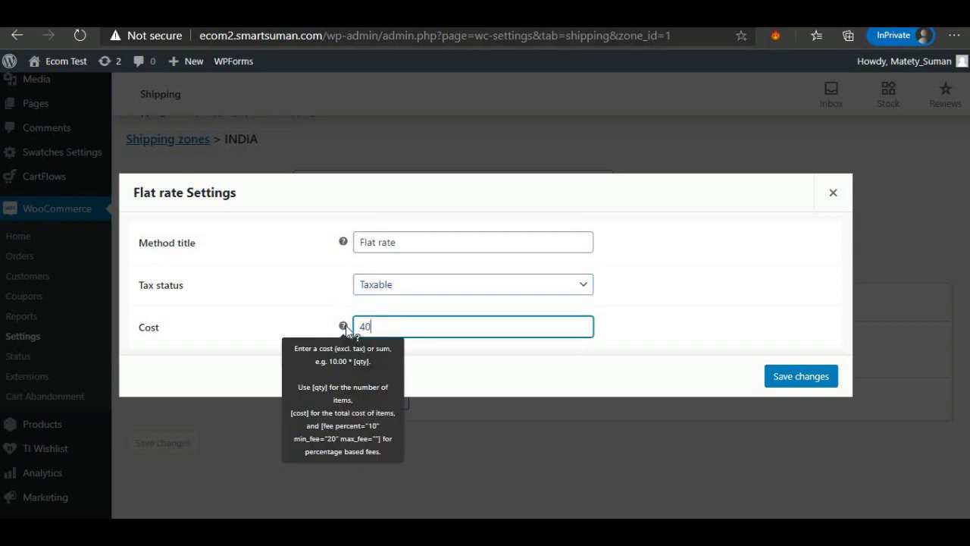
{"action": "left_click", "coordinate": [513, 383]}
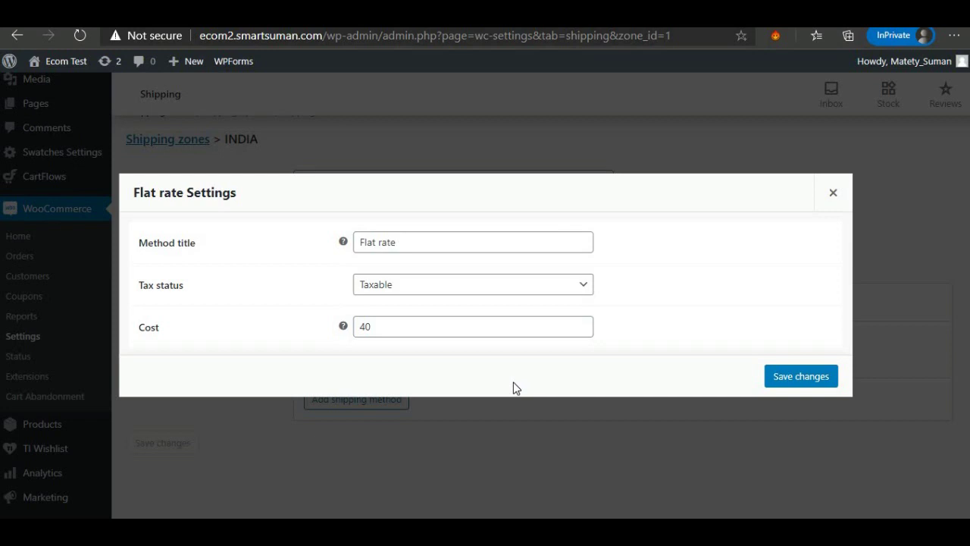
{"action": "left_click", "coordinate": [792, 373]}
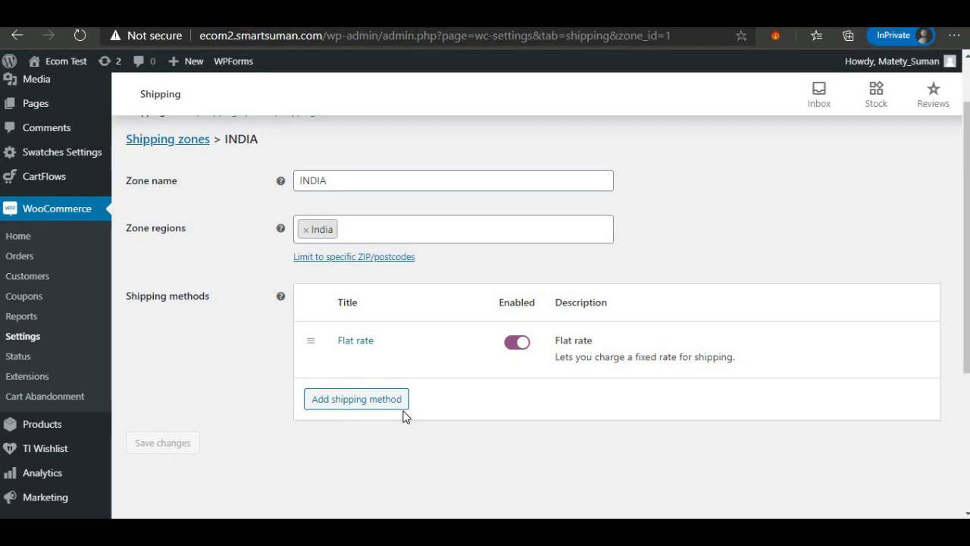
Add a Free shipping method to the INDIA shipping zone.
{"action": "left_click", "coordinate": [357, 399]}
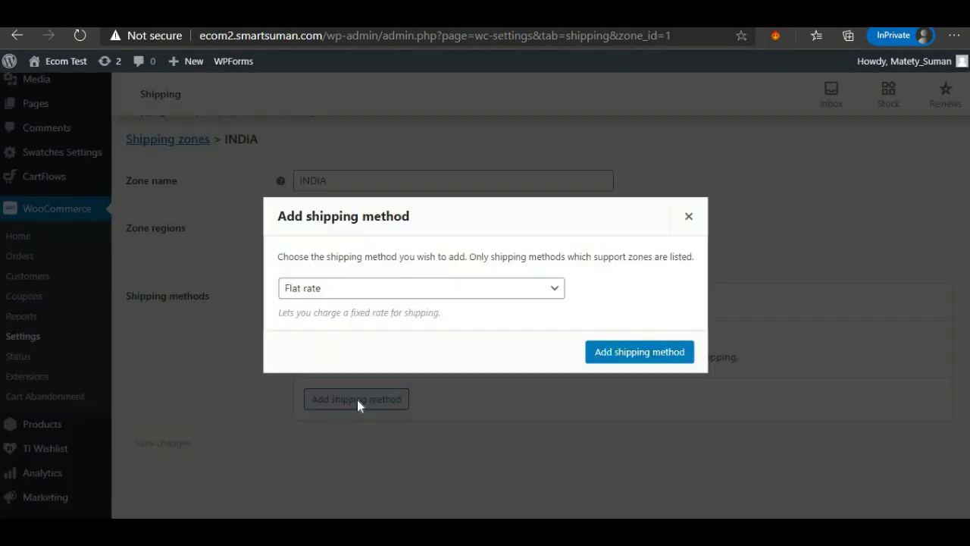
{"action": "left_click", "coordinate": [321, 290]}
{"action": "left_click", "coordinate": [330, 323]}
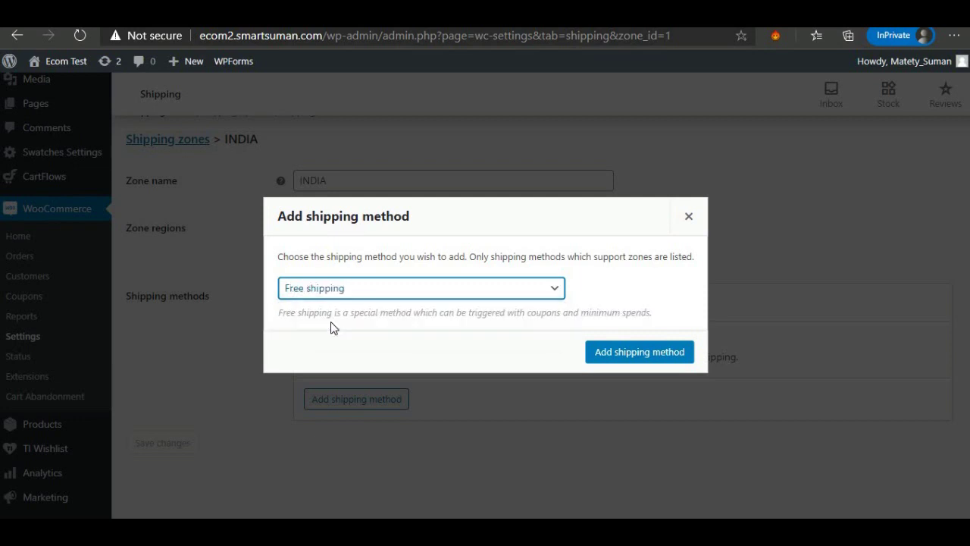
{"action": "left_click", "coordinate": [667, 357]}
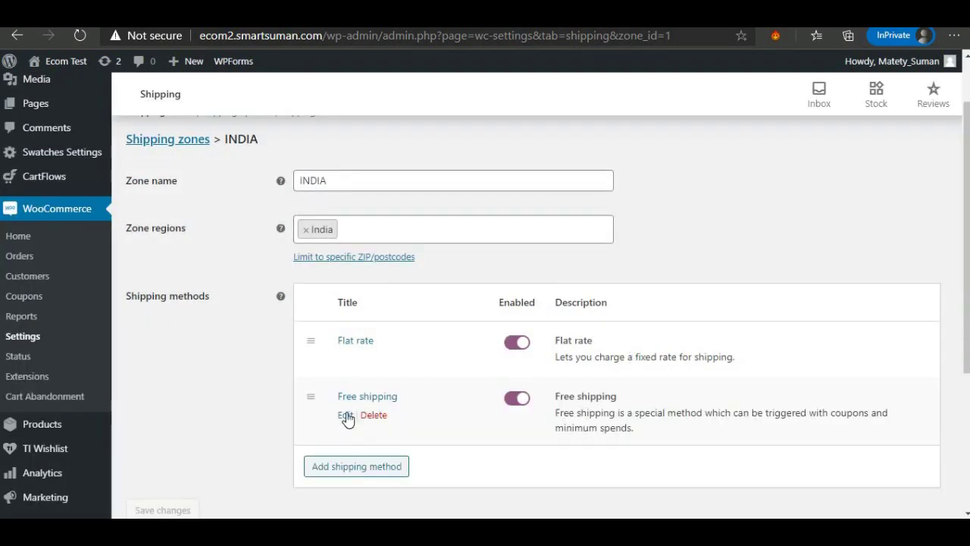
Set Free shipping to require 'A minimum order amount OR a coupon', with minimum order amount 500.
{"action": "left_click", "coordinate": [344, 416]}
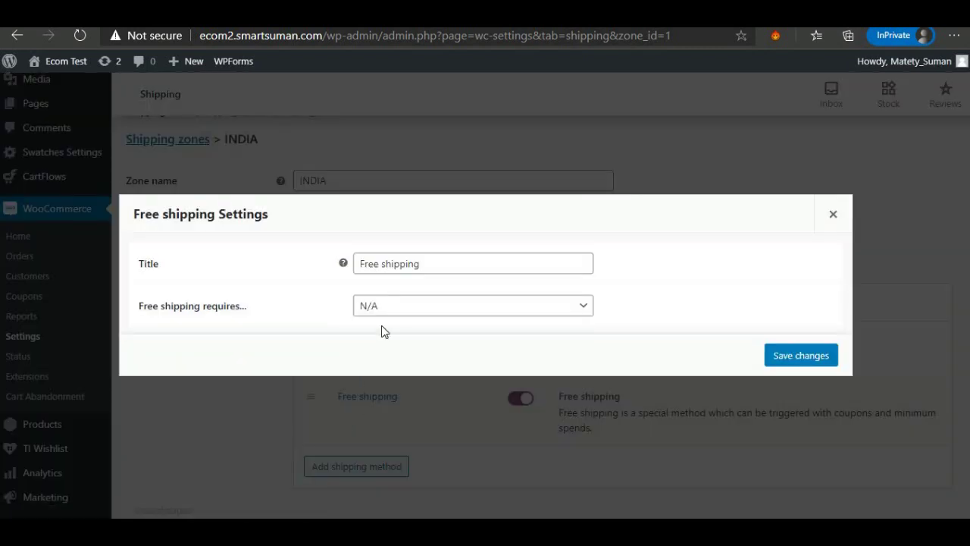
{"action": "left_click", "coordinate": [425, 264]}
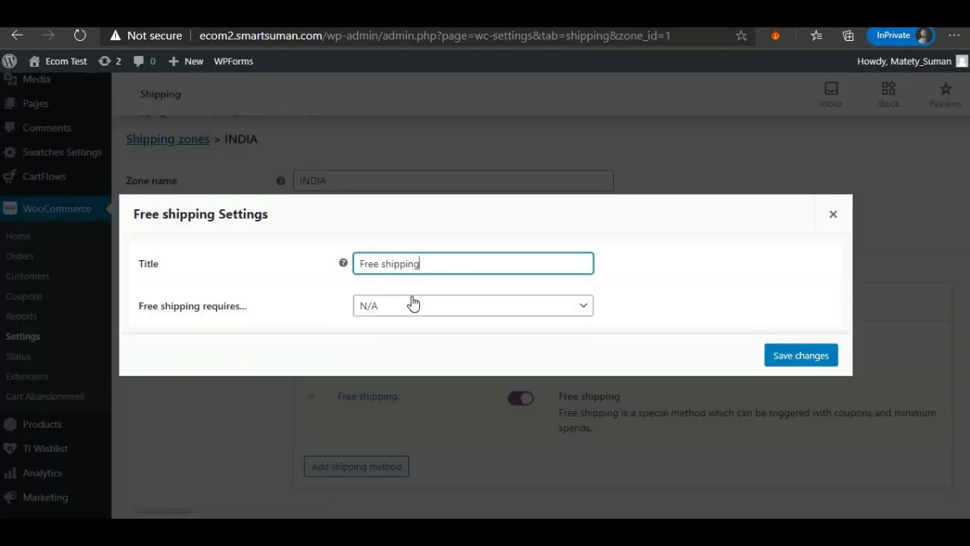
{"action": "left_click", "coordinate": [384, 310]}
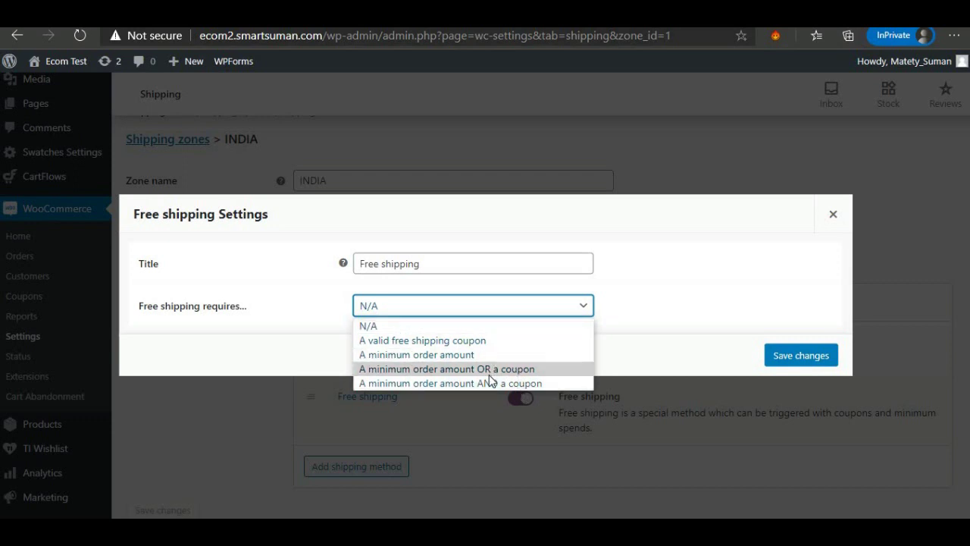
{"action": "left_click", "coordinate": [460, 370]}
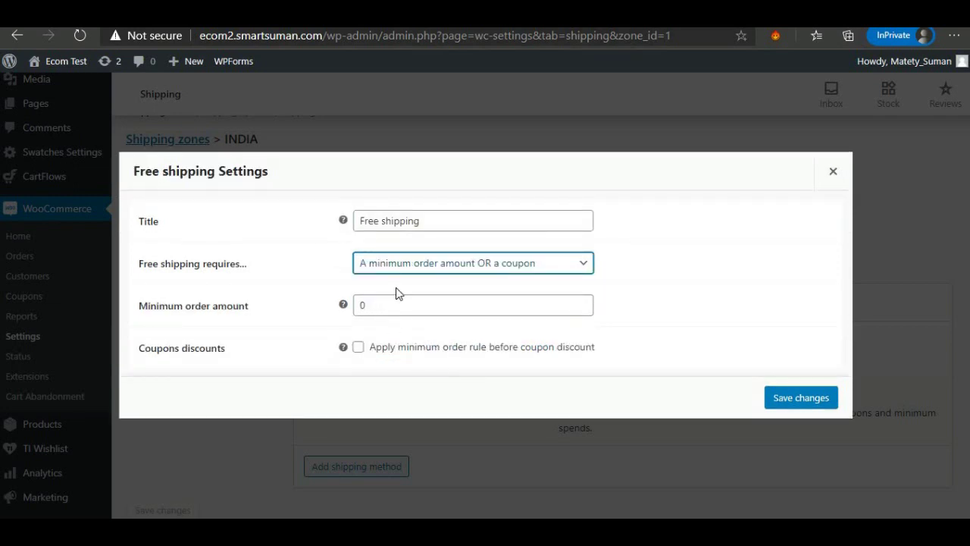
{"action": "left_click", "coordinate": [409, 268]}
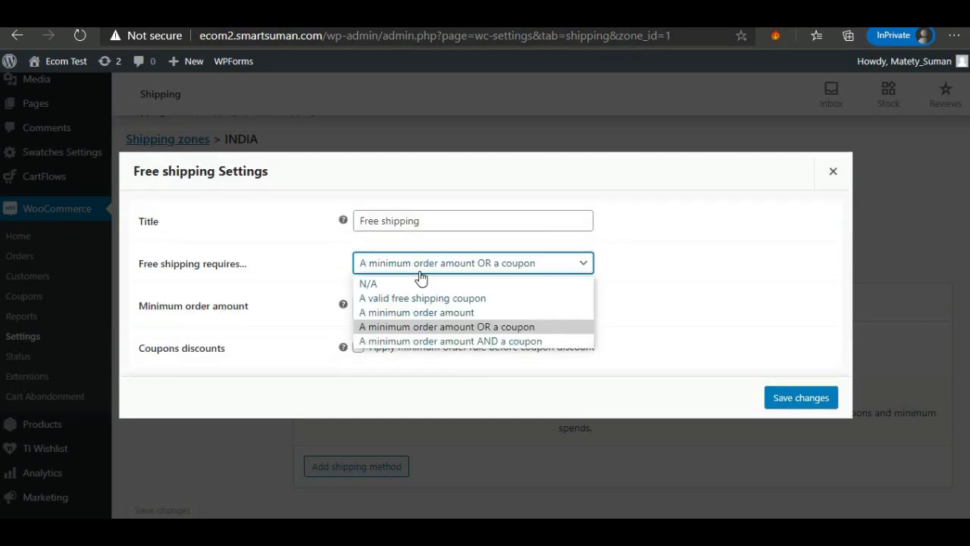
{"action": "left_click", "coordinate": [394, 301]}
{"action": "double_click", "coordinate": [394, 301]}
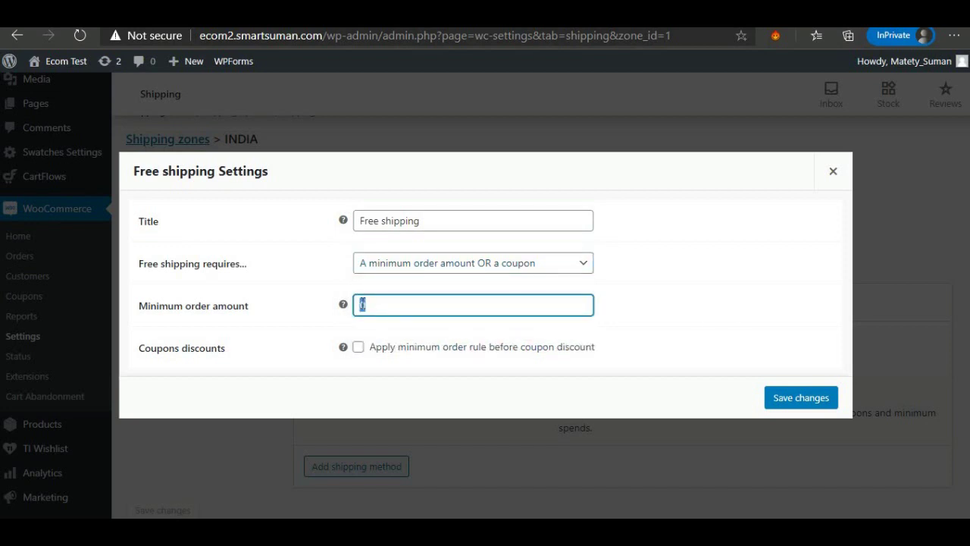
{"action": "type", "text": "10"}
{"action": "type", "text": "0"}
{"action": "left_click", "coordinate": [358, 349]}
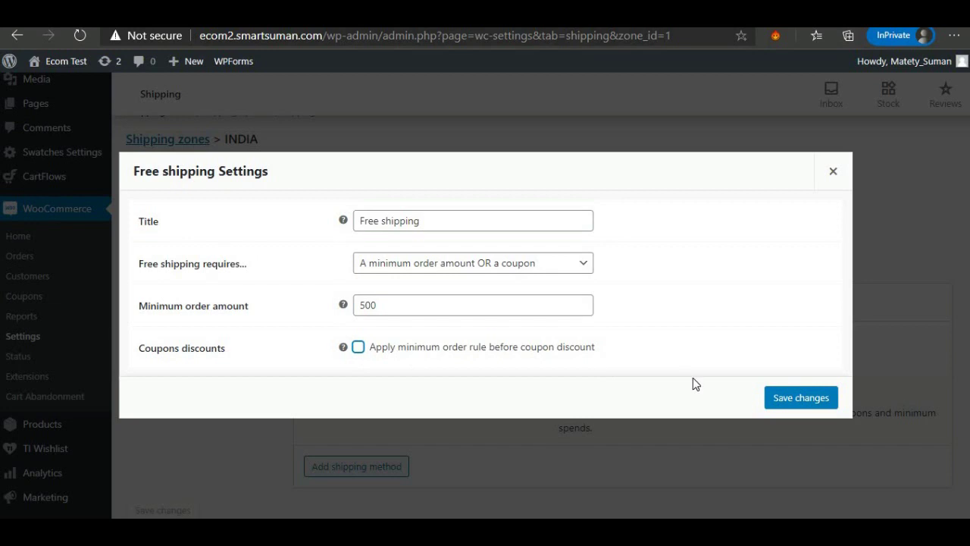
Save the INDIA zone's Free shipping settings.
{"action": "left_click", "coordinate": [800, 405]}
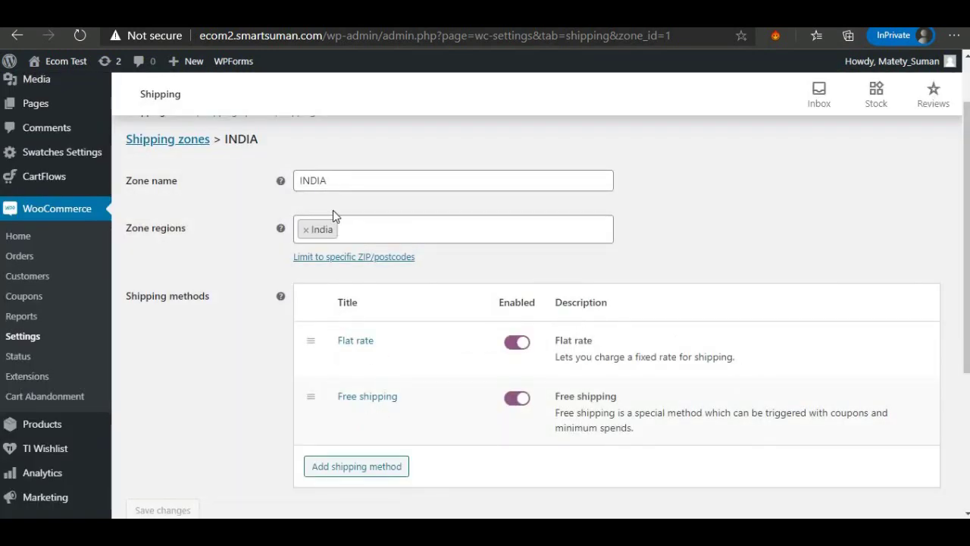
{"action": "scroll", "coordinate": [432, 351], "scroll_direction": "up", "scroll_amount": 1}
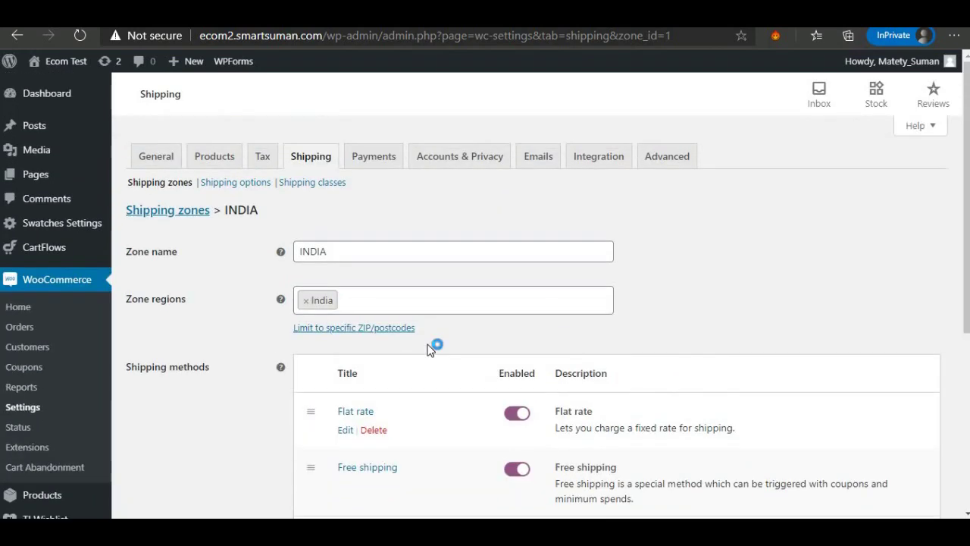
{"action": "scroll", "coordinate": [431, 350], "scroll_direction": "down", "scroll_amount": 2}
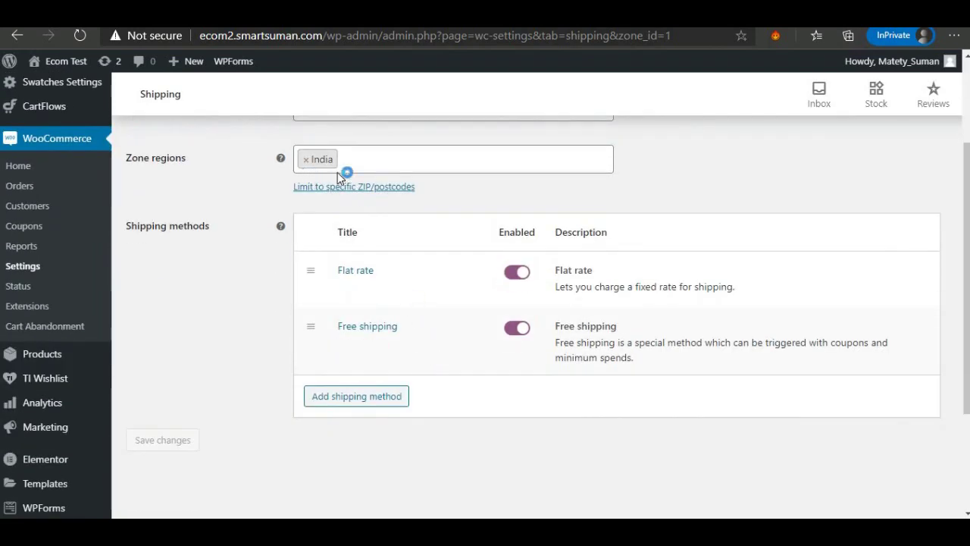
{"action": "scroll", "coordinate": [386, 235], "scroll_direction": "up", "scroll_amount": 2}
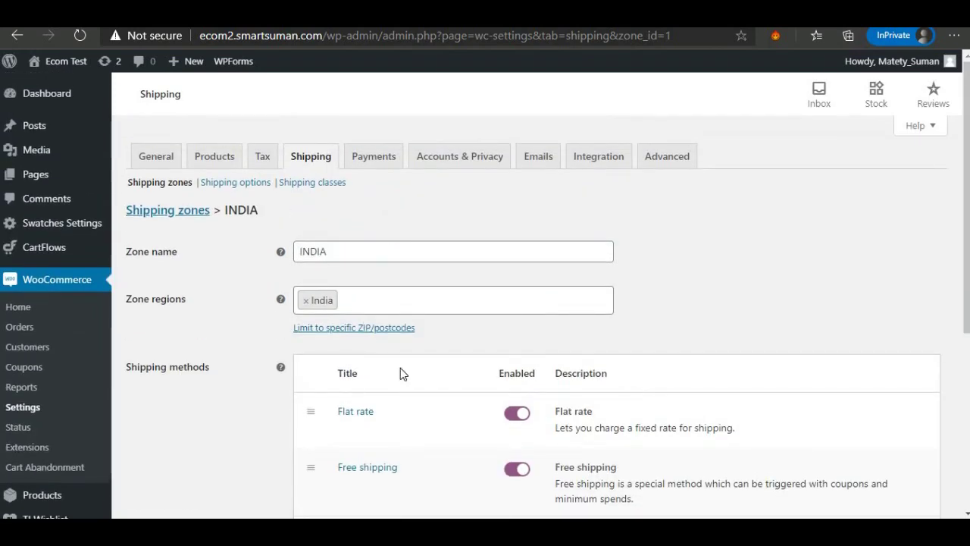
Go back to the Shipping zones list, confirming Leave in the browser's Leave site? dialog.
{"action": "left_click", "coordinate": [160, 212]}
{"action": "left_click", "coordinate": [613, 117]}
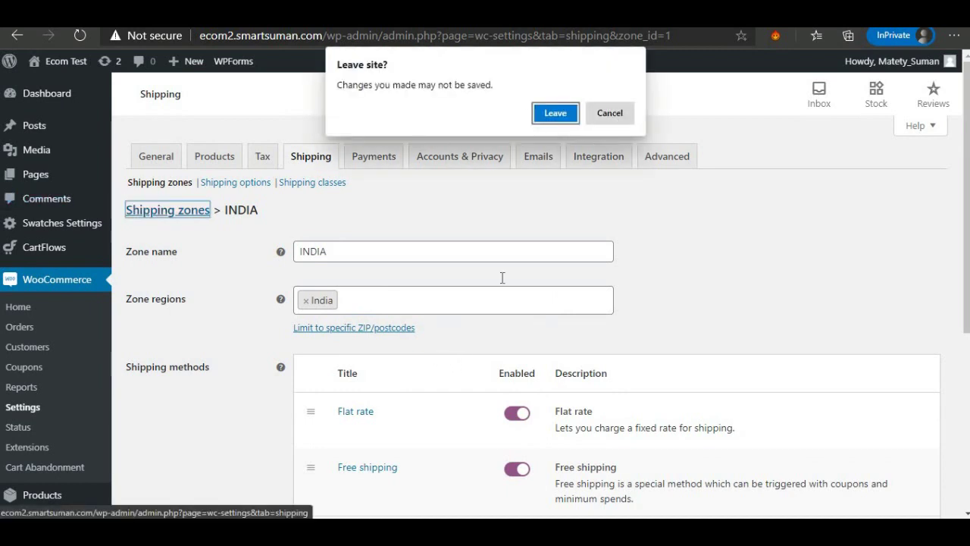
{"action": "scroll", "coordinate": [269, 400], "scroll_direction": "down", "scroll_amount": 4}
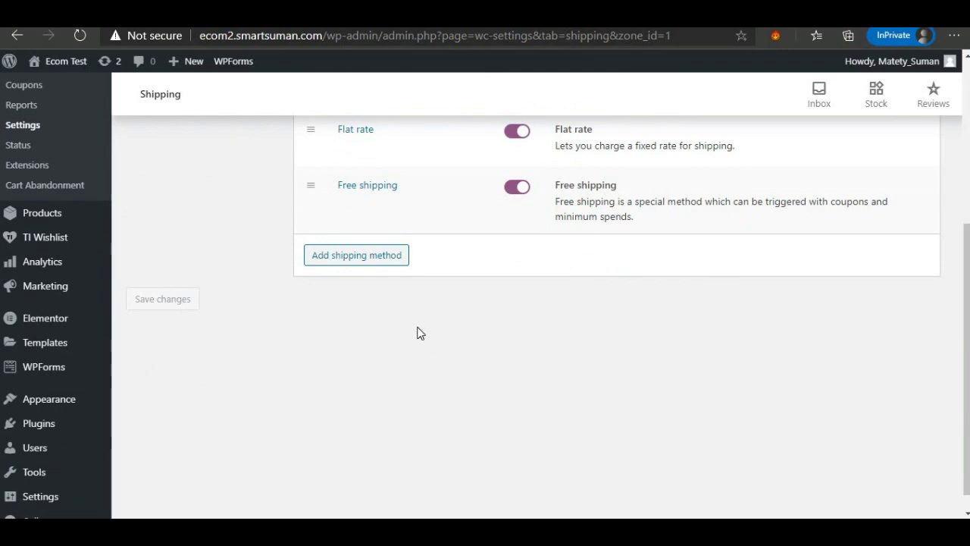
{"action": "scroll", "coordinate": [418, 331], "scroll_direction": "up", "scroll_amount": 4}
{"action": "left_click", "coordinate": [154, 214]}
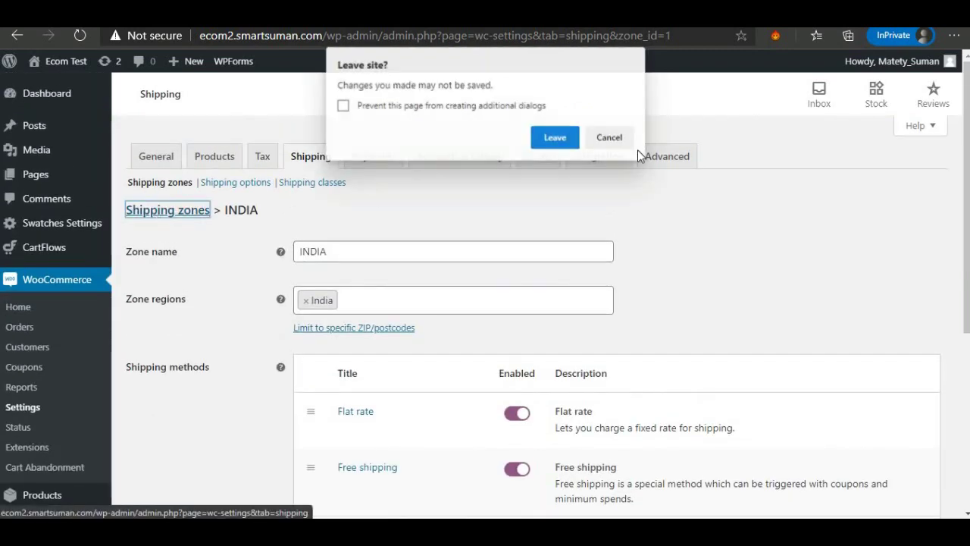
{"action": "left_click", "coordinate": [556, 138]}
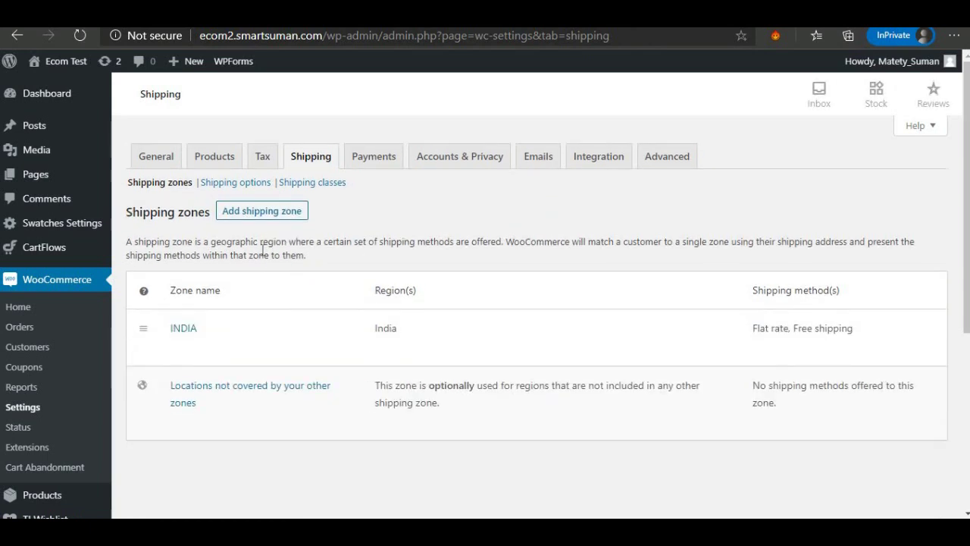
Create a new shipping zone named JAMMU KASHIMIR covering the Jammu and Kashmir, India region.
{"action": "left_click", "coordinate": [273, 217]}
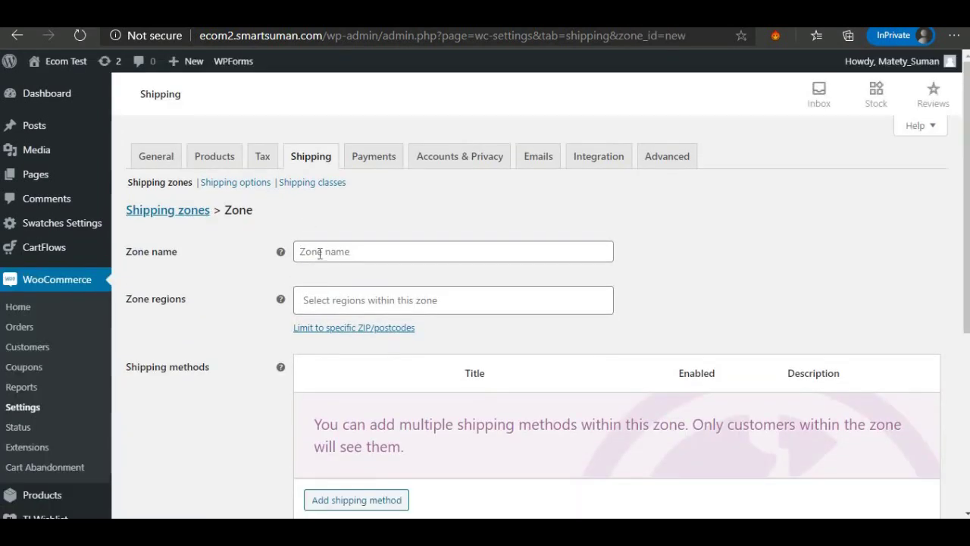
{"action": "left_click", "coordinate": [320, 252]}
{"action": "type", "text": "J"}
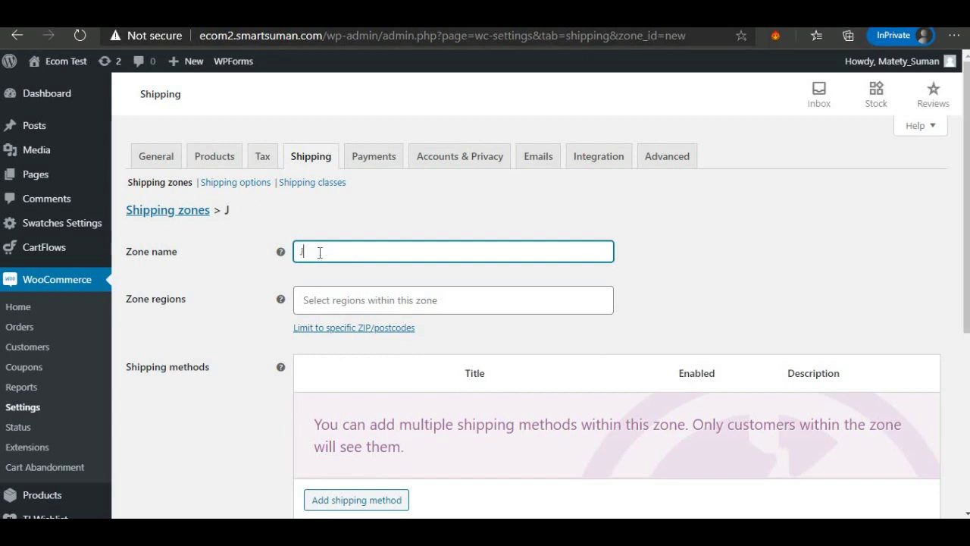
{"action": "type", "text": "AMMU KA"}
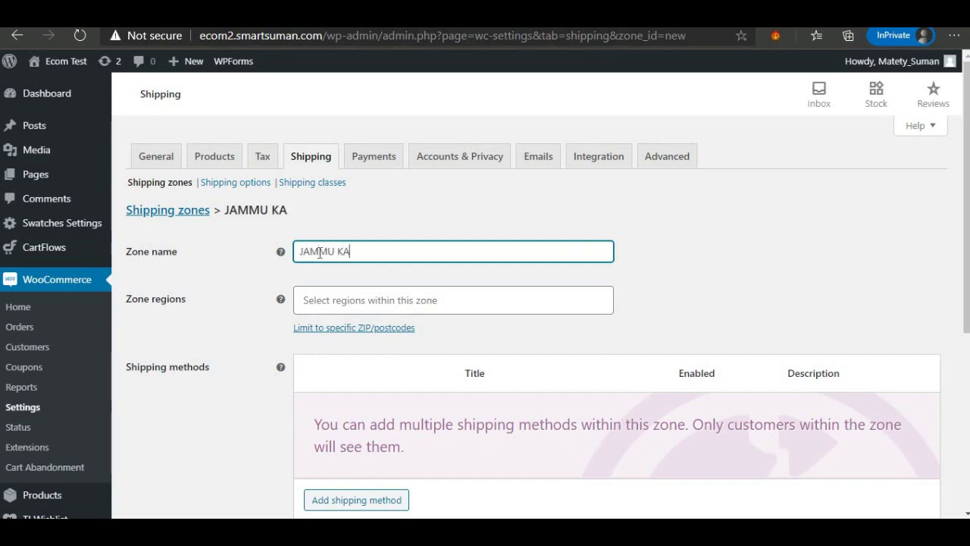
{"action": "type", "text": "SHIMIR"}
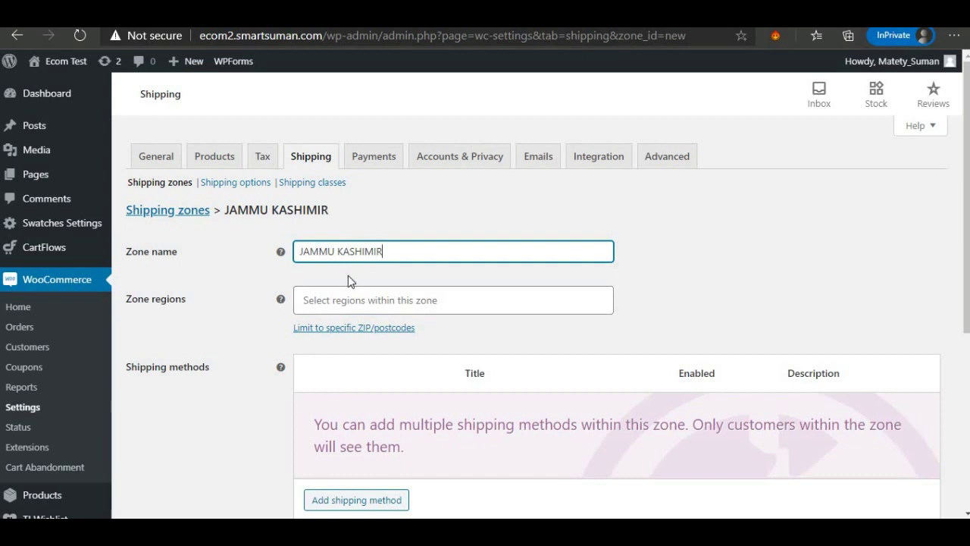
{"action": "left_click", "coordinate": [382, 302]}
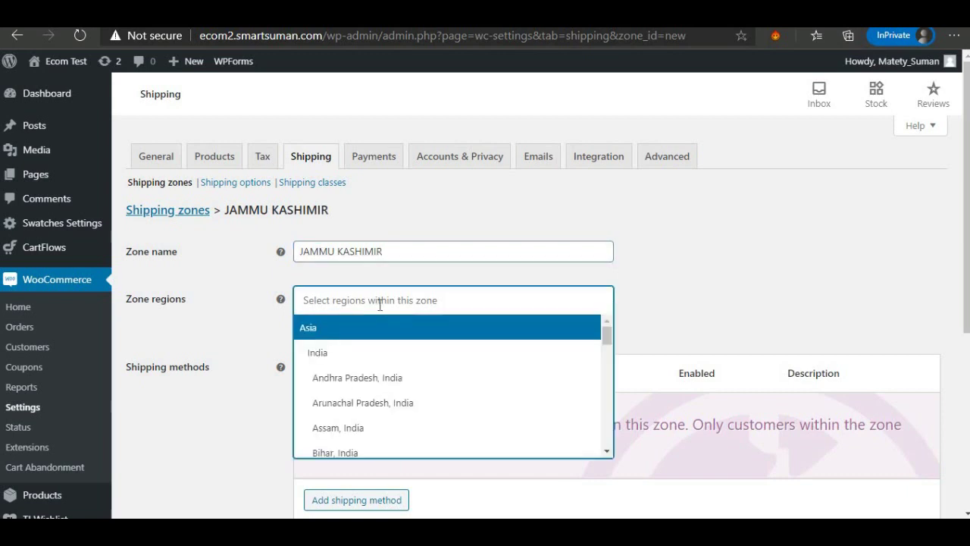
{"action": "type", "text": "JA"}
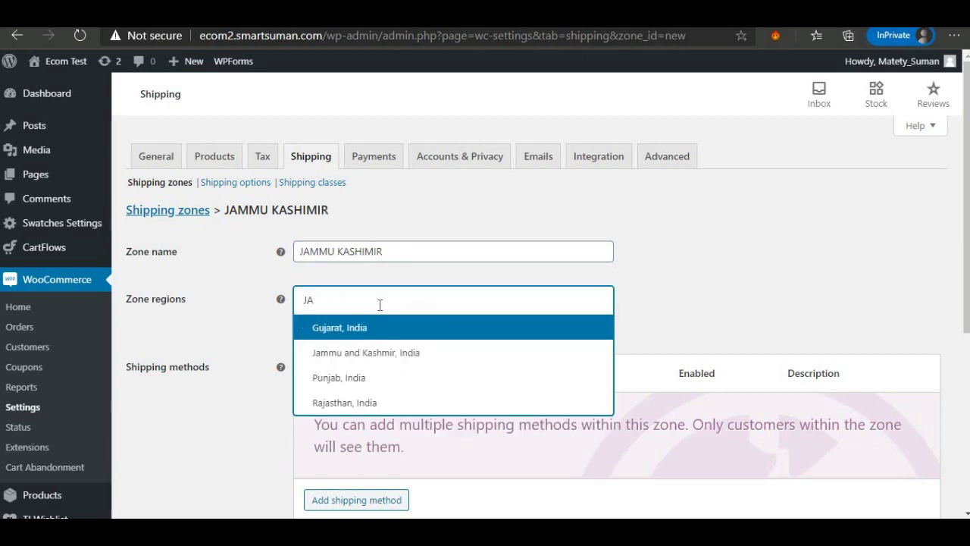
{"action": "left_click", "coordinate": [396, 352]}
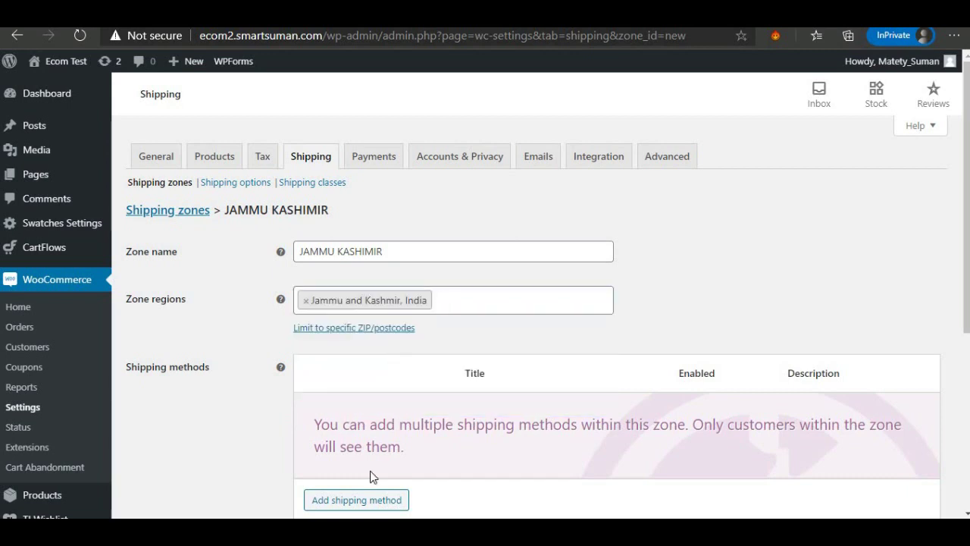
Add a Flat rate method to the JAMMU KASHIMIR zone with cost 99 and save it.
{"action": "left_click", "coordinate": [362, 500]}
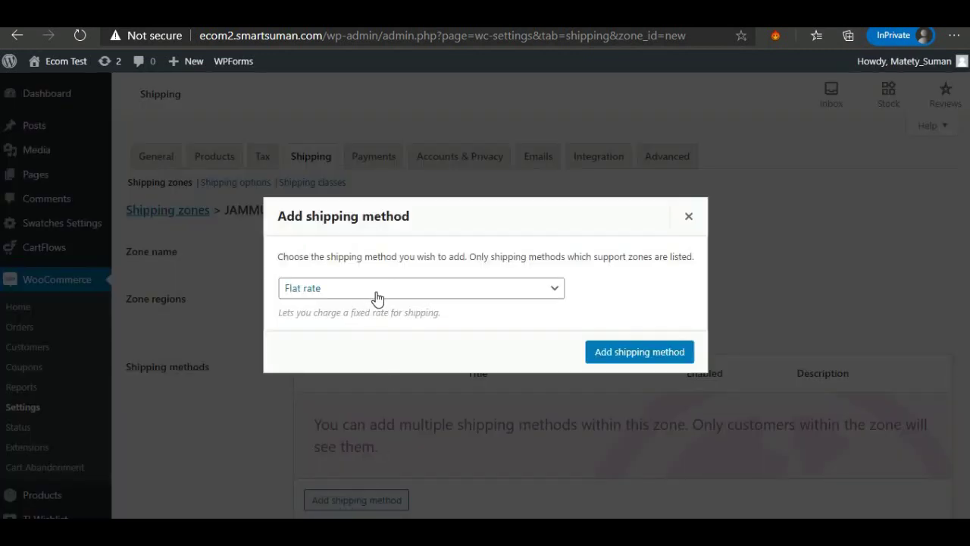
{"action": "left_click", "coordinate": [645, 355]}
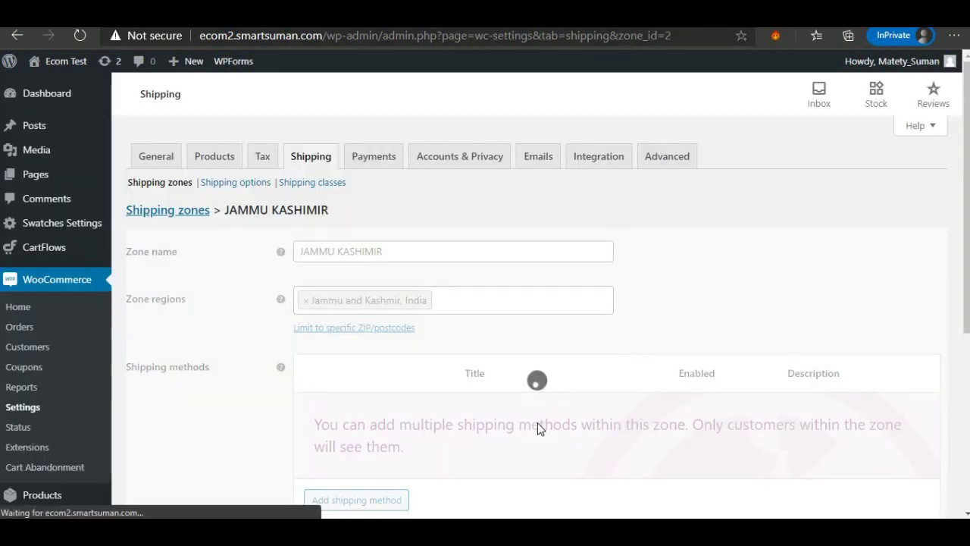
{"action": "scroll", "coordinate": [400, 430], "scroll_direction": "down", "scroll_amount": 1}
{"action": "scroll", "coordinate": [383, 419], "scroll_direction": "down", "scroll_amount": 1}
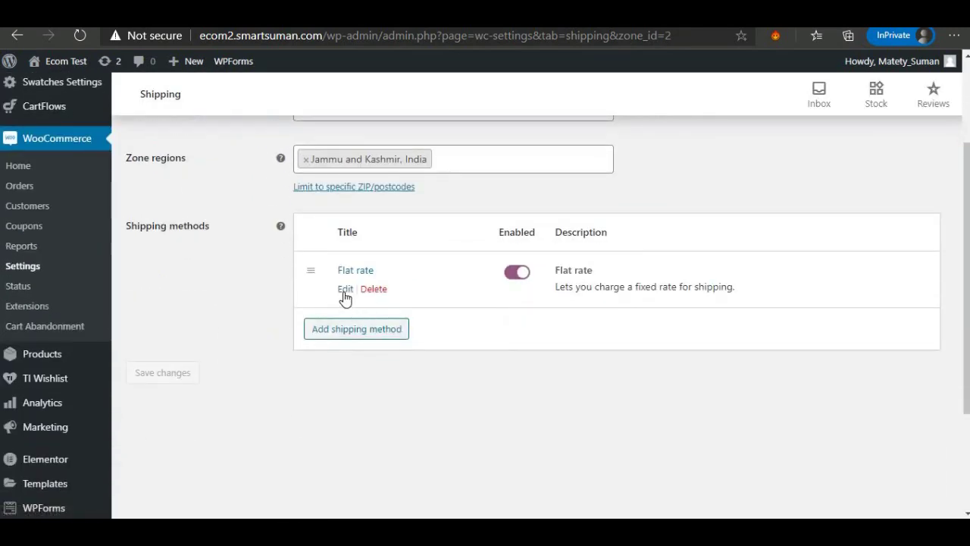
{"action": "left_click", "coordinate": [343, 288]}
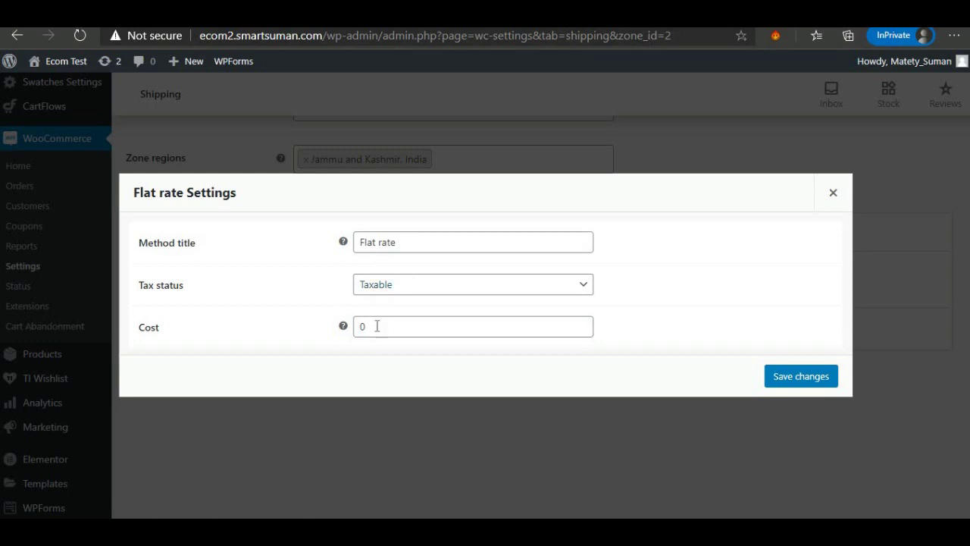
{"action": "left_click_drag", "start_coordinate": [377, 326], "coordinate": [350, 327]}
{"action": "mouse_move", "coordinate": [350, 328]}
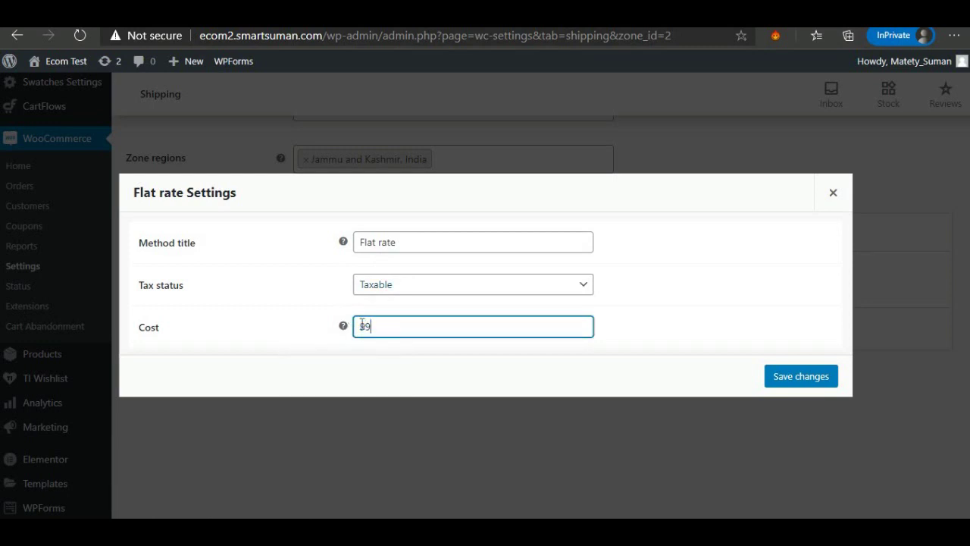
{"action": "type", "text": "99"}
{"action": "left_click", "coordinate": [800, 377]}
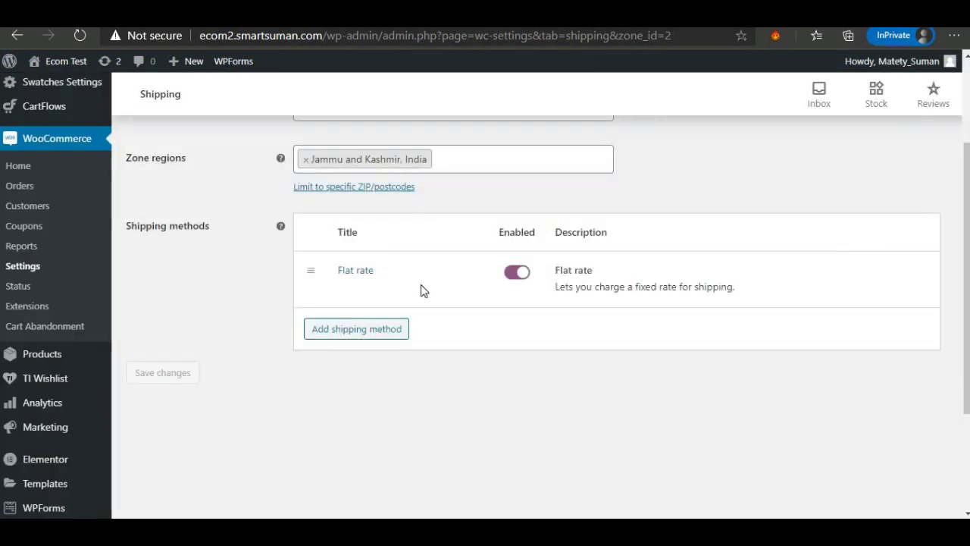
{"action": "scroll", "coordinate": [409, 312], "scroll_direction": "up", "scroll_amount": 2}
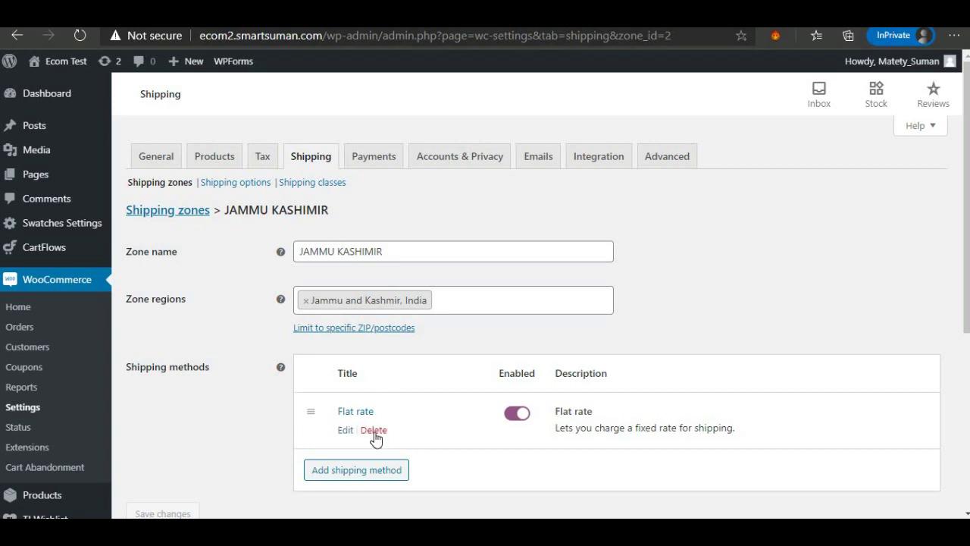
{"action": "left_click", "coordinate": [221, 183]}
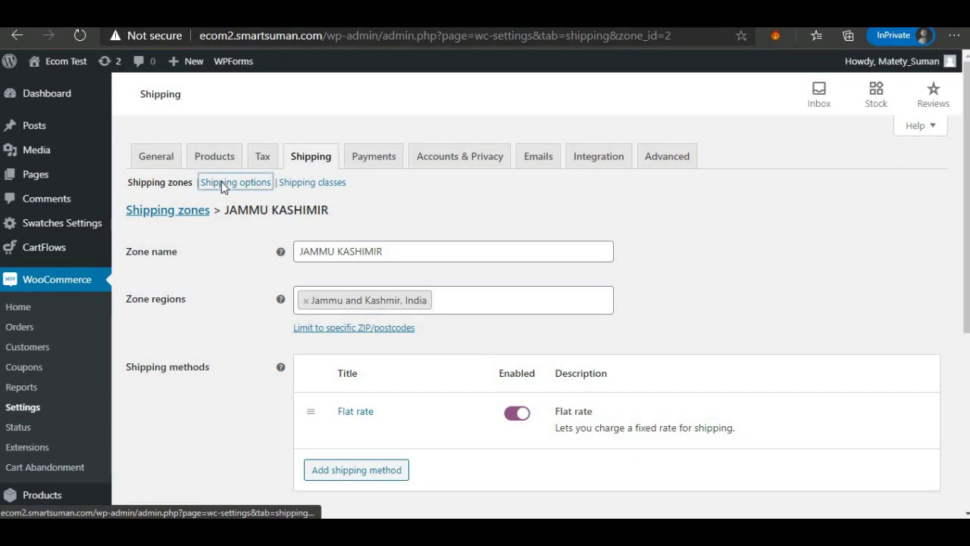
Enable 'Hide shipping costs until an address is entered' in Shipping options, save, and open Shipping classes.
{"action": "left_click", "coordinate": [555, 112]}
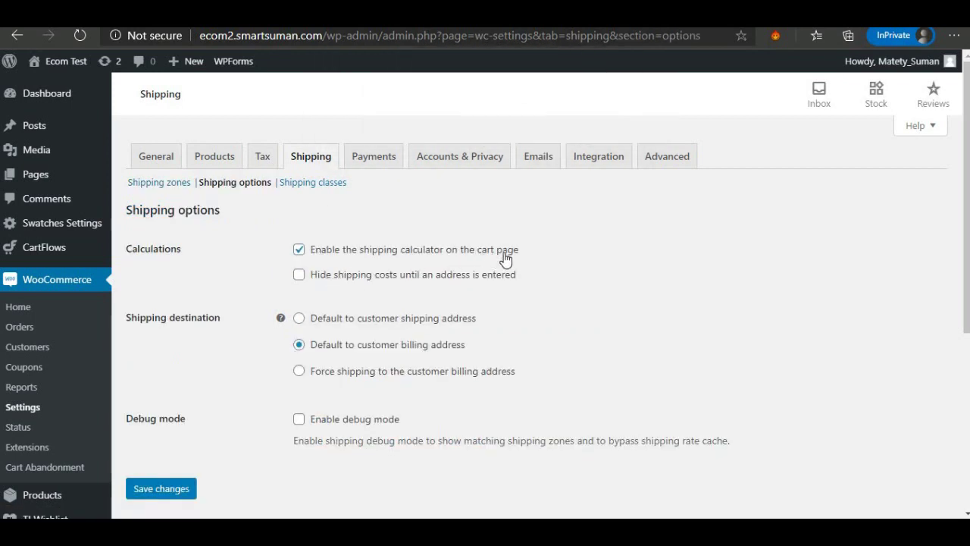
{"action": "left_click", "coordinate": [300, 279]}
{"action": "left_click", "coordinate": [168, 489]}
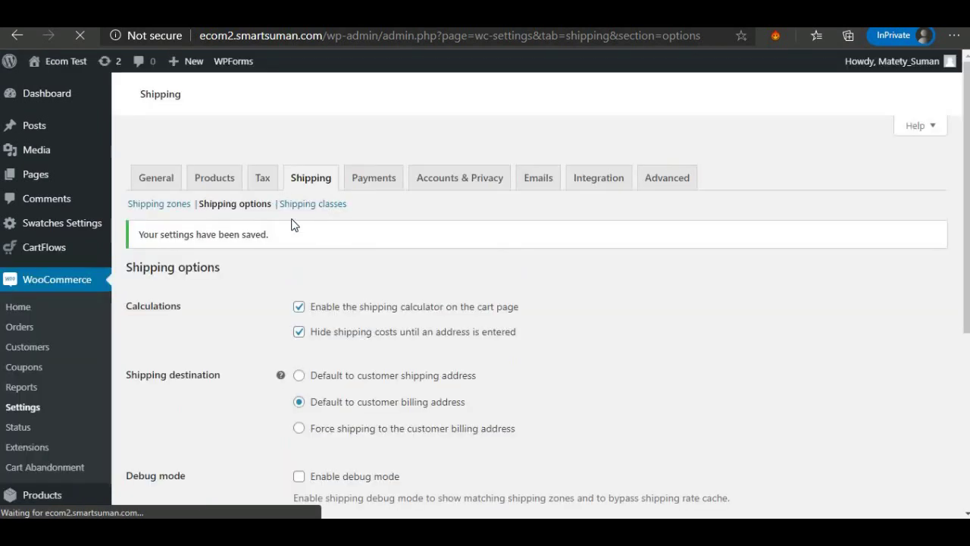
{"action": "left_click", "coordinate": [304, 183]}
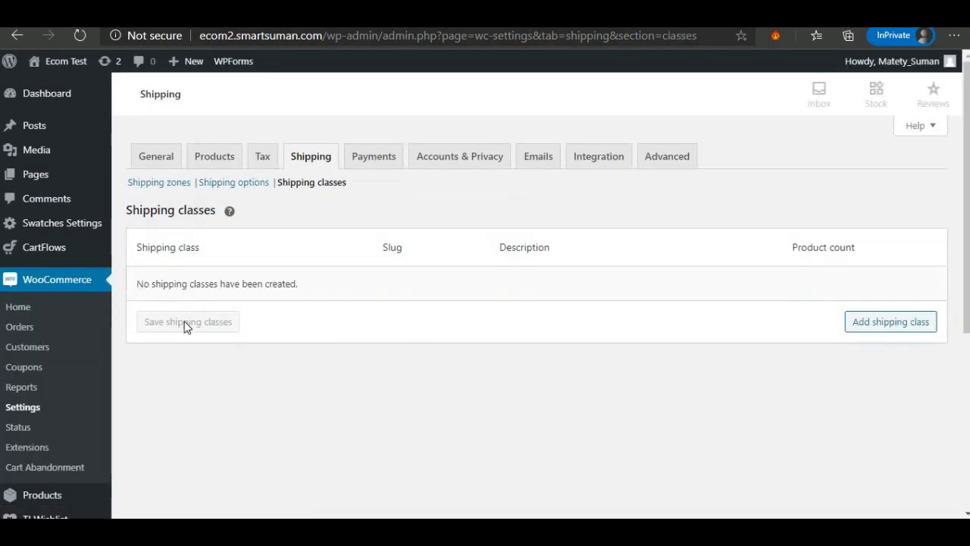
Add the shipping classes MENS, WOMEN and GARMENTS, saving after each.
{"action": "left_click", "coordinate": [887, 334]}
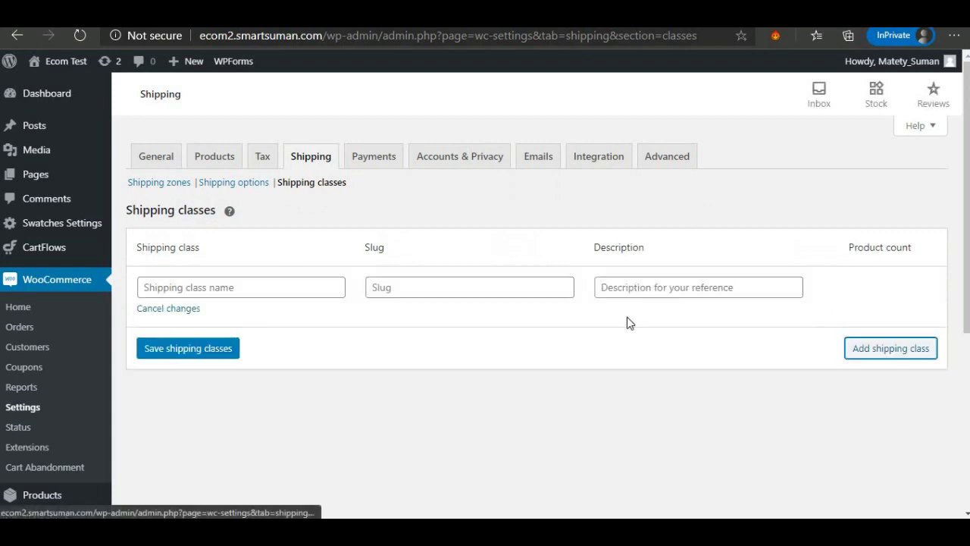
{"action": "left_click", "coordinate": [283, 287]}
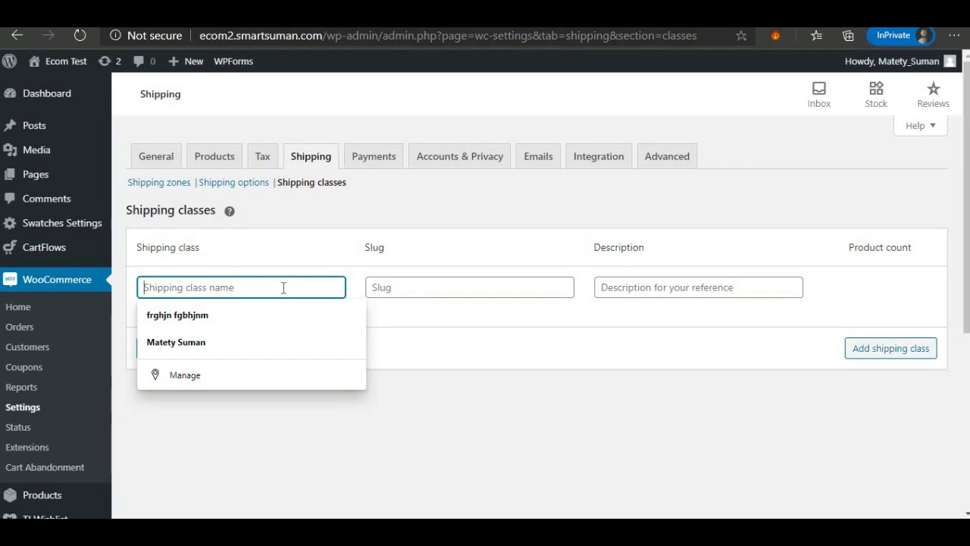
{"action": "type", "text": "MEN"}
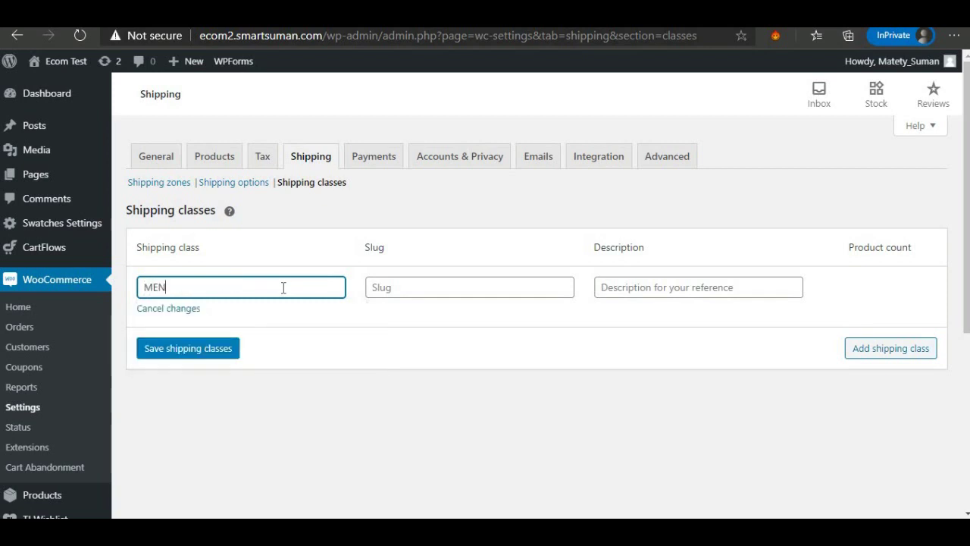
{"action": "type", "text": "S"}
{"action": "left_click", "coordinate": [182, 348]}
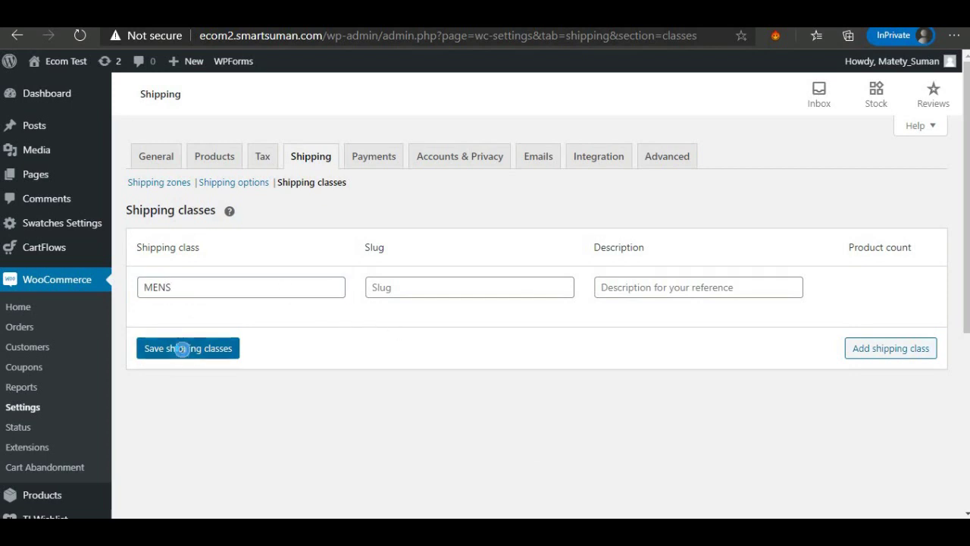
{"action": "left_click", "coordinate": [883, 350]}
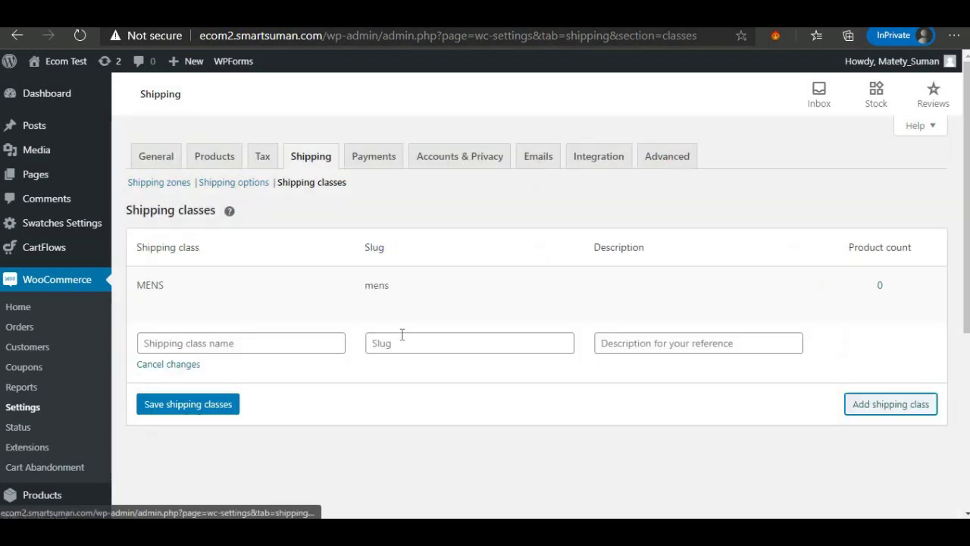
{"action": "left_click", "coordinate": [220, 342]}
{"action": "type", "text": "W"}
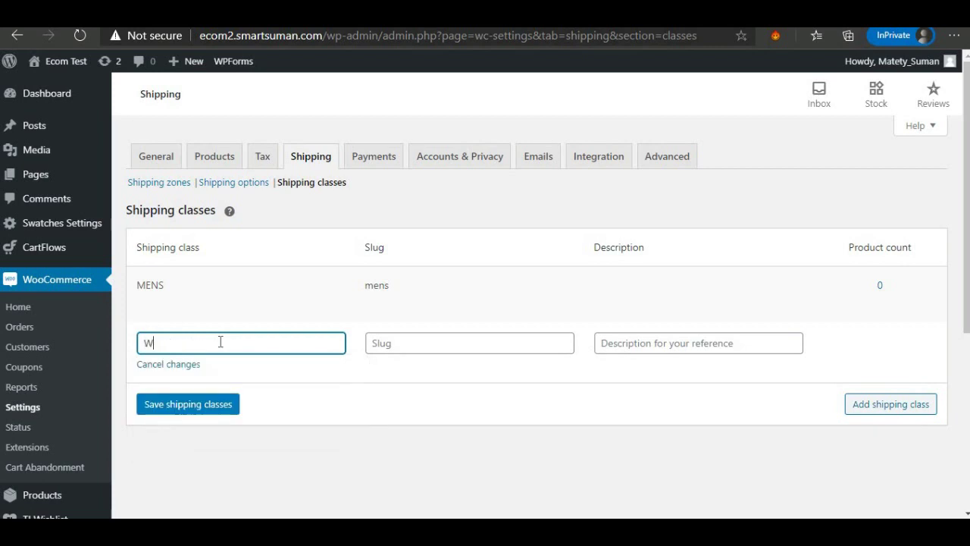
{"action": "type", "text": "OMEN"}
{"action": "key", "text": "Return"}
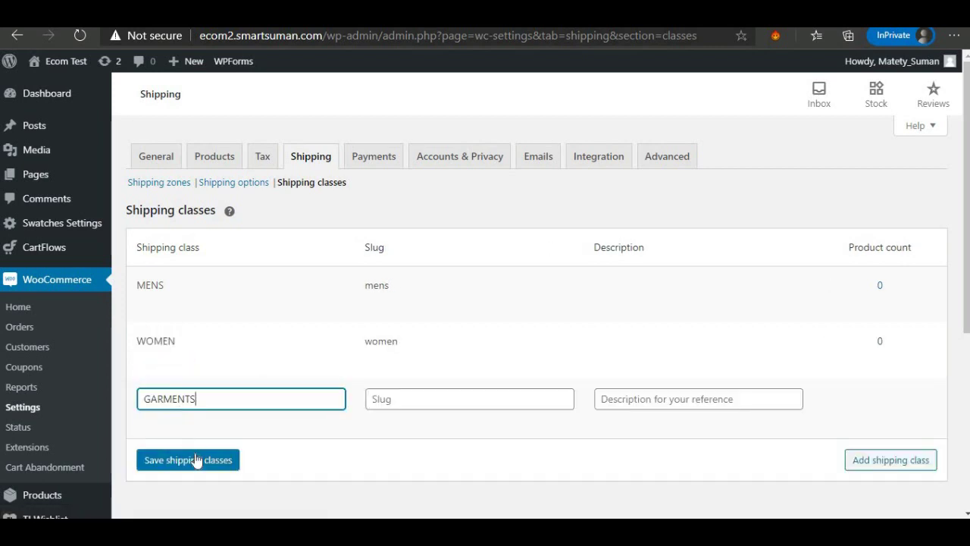
{"action": "left_click", "coordinate": [195, 460]}
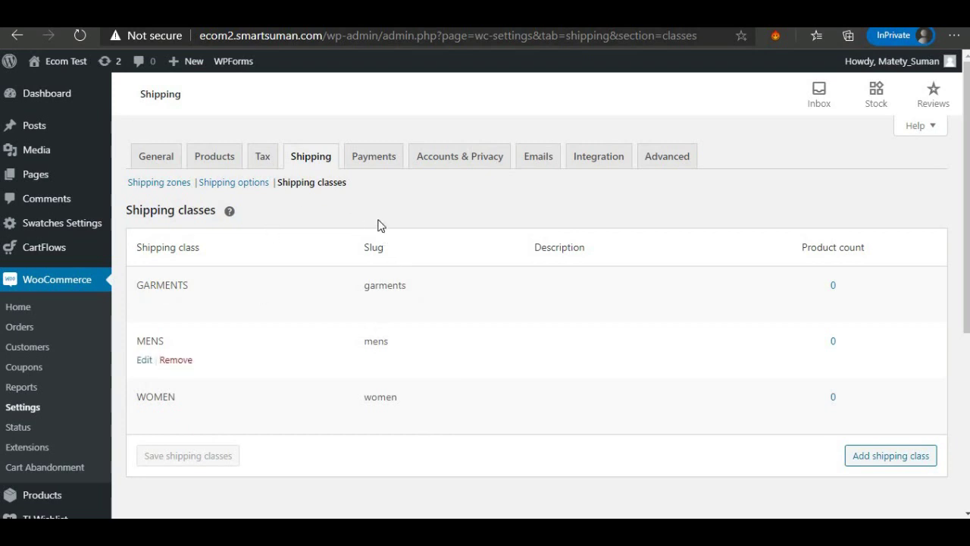
Switch on Cash on delivery under WooCommerce Payments, save its settings, and return to the payment methods list.
{"action": "left_click", "coordinate": [375, 162]}
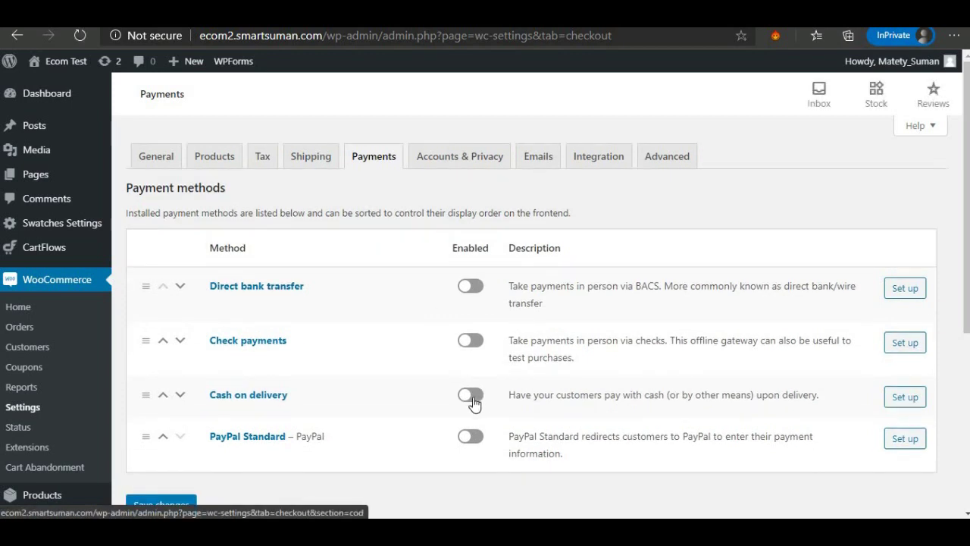
{"action": "left_click", "coordinate": [472, 400]}
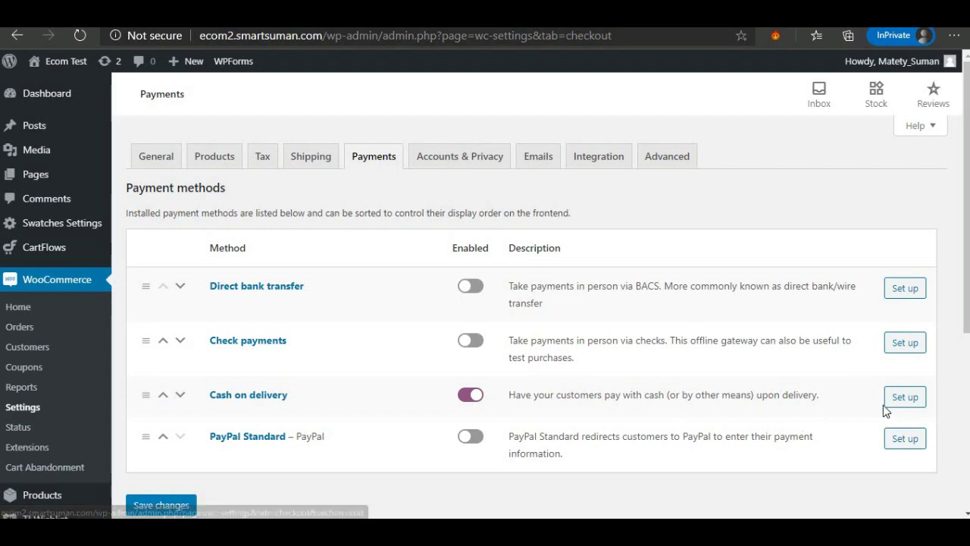
{"action": "left_click", "coordinate": [905, 397]}
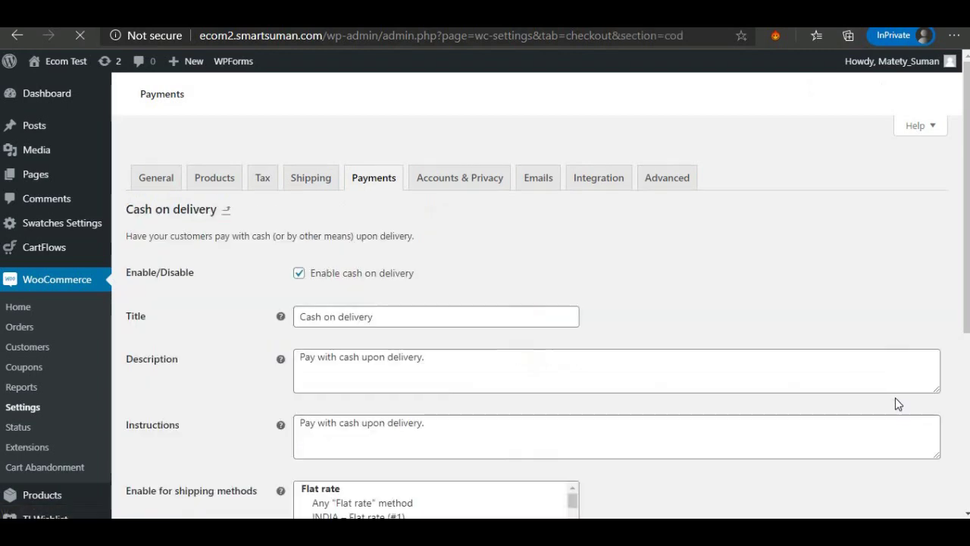
{"action": "scroll", "coordinate": [402, 339], "scroll_direction": "down", "scroll_amount": 4}
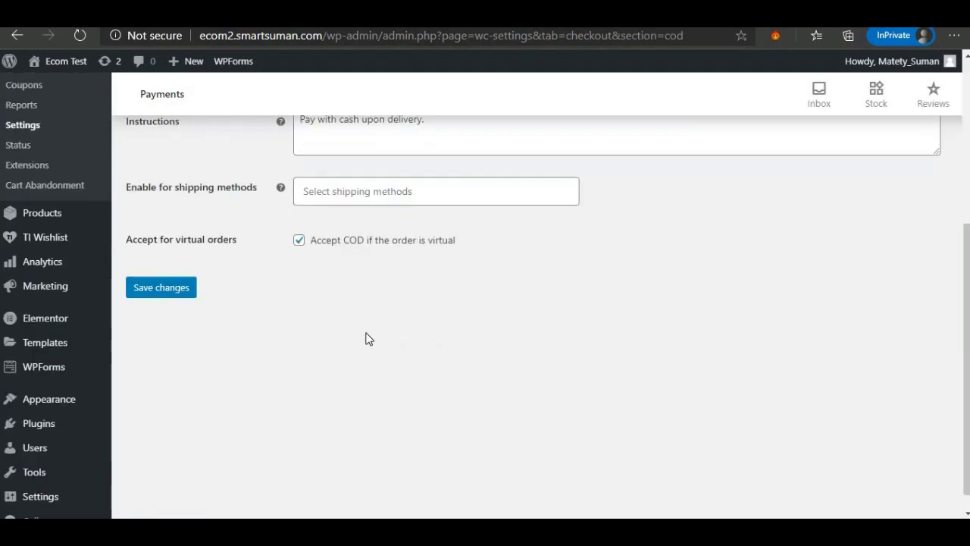
{"action": "scroll", "coordinate": [367, 337], "scroll_direction": "up", "scroll_amount": 2}
{"action": "left_click", "coordinate": [185, 430]}
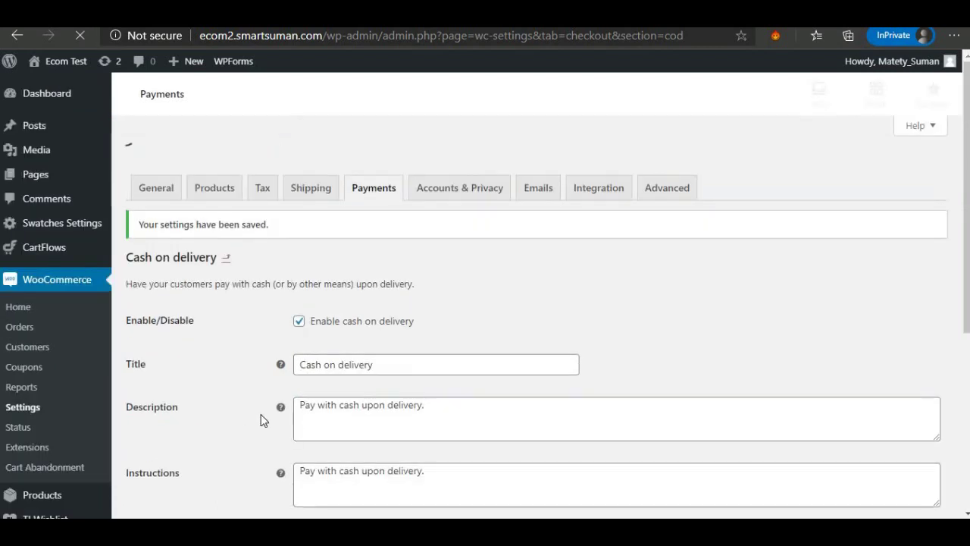
{"action": "scroll", "coordinate": [261, 420], "scroll_direction": "down", "scroll_amount": 3}
{"action": "scroll", "coordinate": [336, 224], "scroll_direction": "up", "scroll_amount": 2}
{"action": "scroll", "coordinate": [336, 222], "scroll_direction": "up", "scroll_amount": 1}
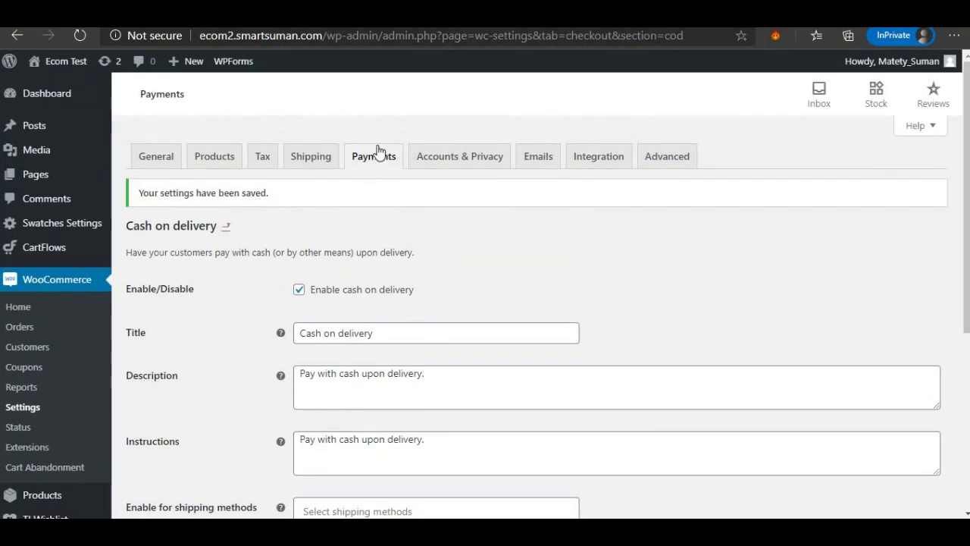
{"action": "left_click", "coordinate": [374, 156]}
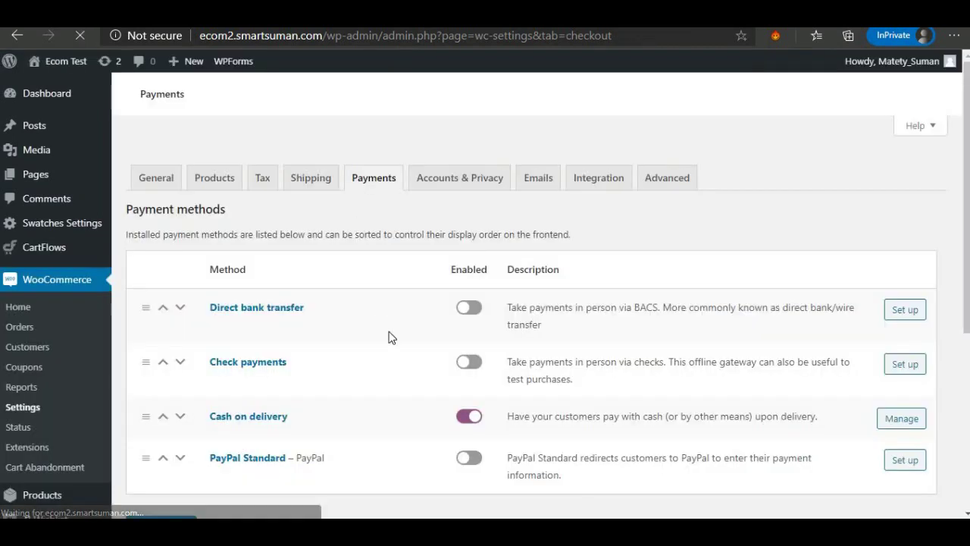
{"action": "scroll", "coordinate": [388, 337], "scroll_direction": "down", "scroll_amount": 2}
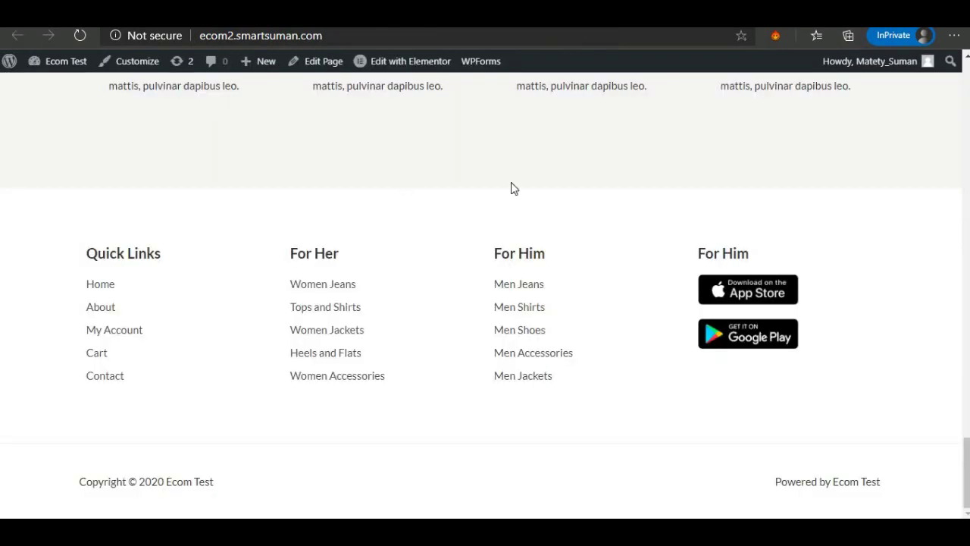
Search the plugin directory for STRIPE and install the WooCommerce Stripe Payment Gateway plugin.
{"action": "scroll", "coordinate": [533, 164], "scroll_direction": "up", "scroll_amount": 4}
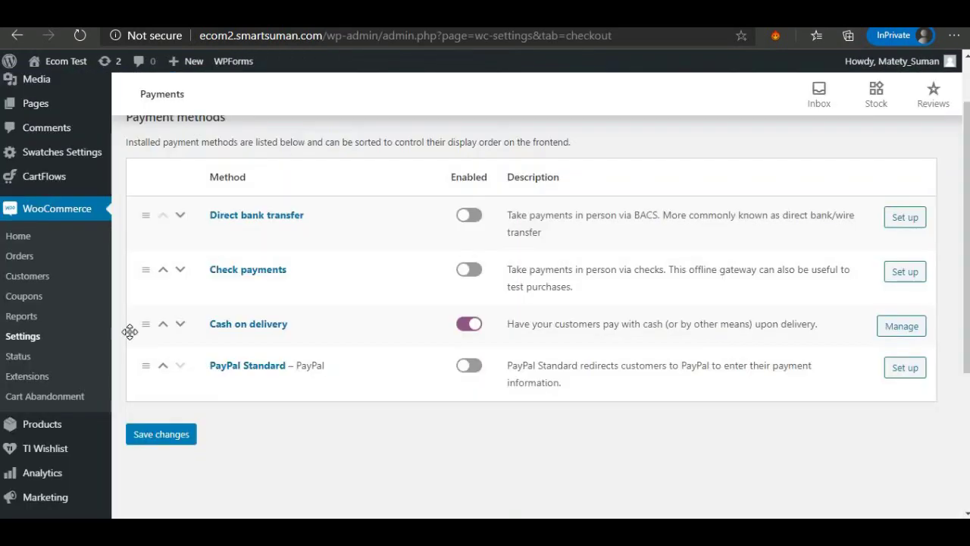
{"action": "scroll", "coordinate": [37, 455], "scroll_direction": "down", "scroll_amount": 1}
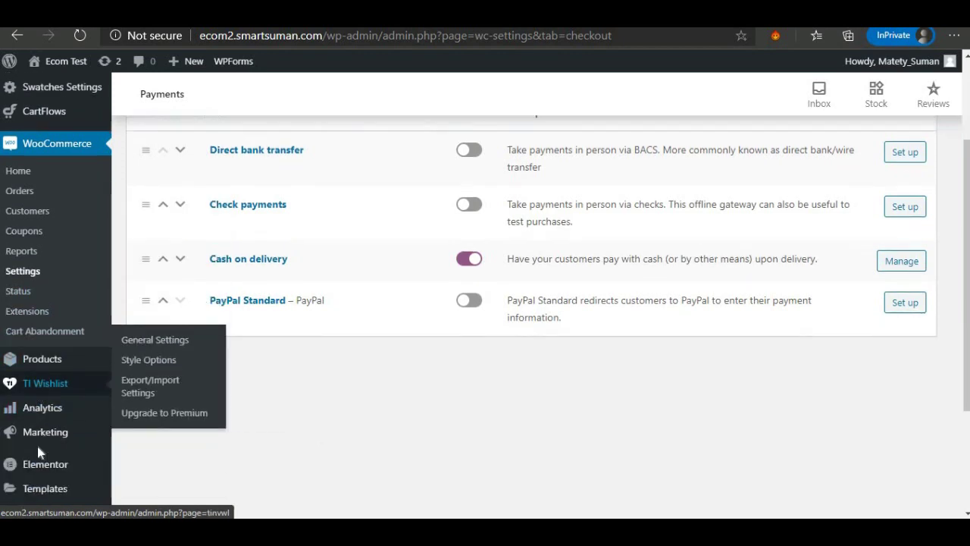
{"action": "scroll", "coordinate": [38, 466], "scroll_direction": "down", "scroll_amount": 2}
{"action": "mouse_move", "coordinate": [48, 433]}
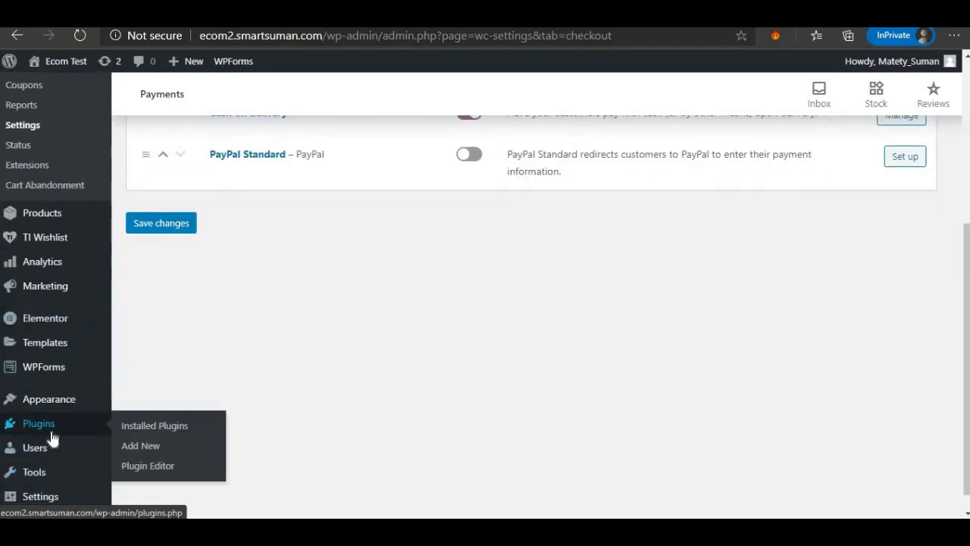
{"action": "left_click", "coordinate": [140, 454]}
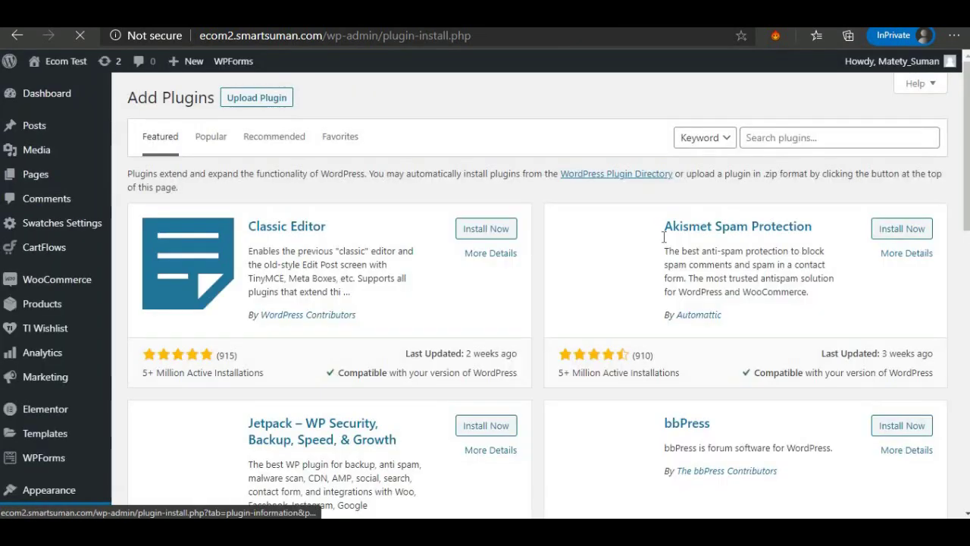
{"action": "left_click", "coordinate": [773, 137]}
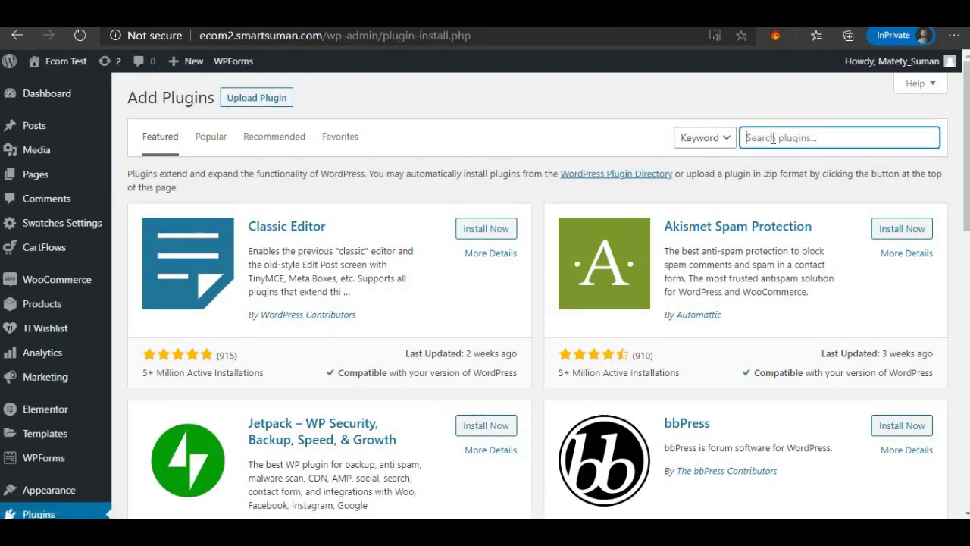
{"action": "type", "text": "STRIP"}
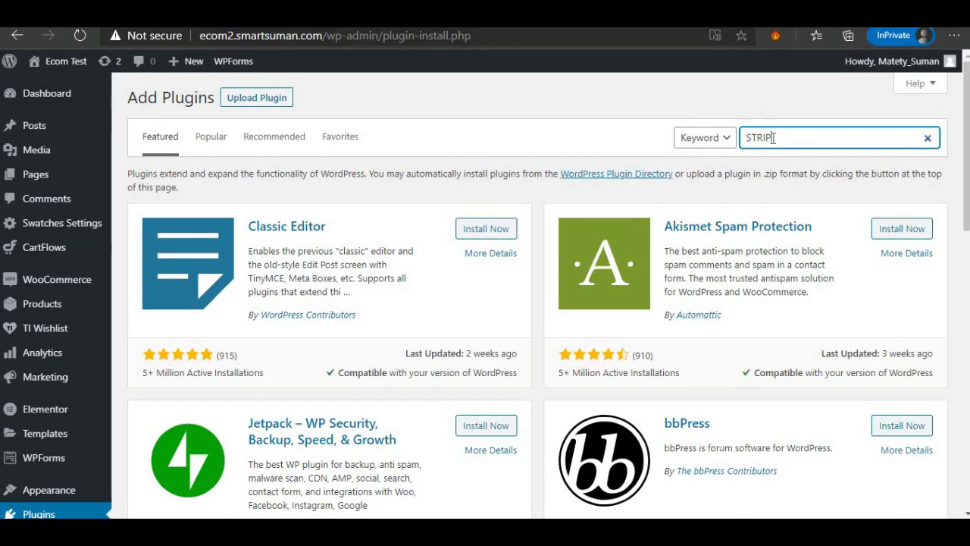
{"action": "type", "text": "E"}
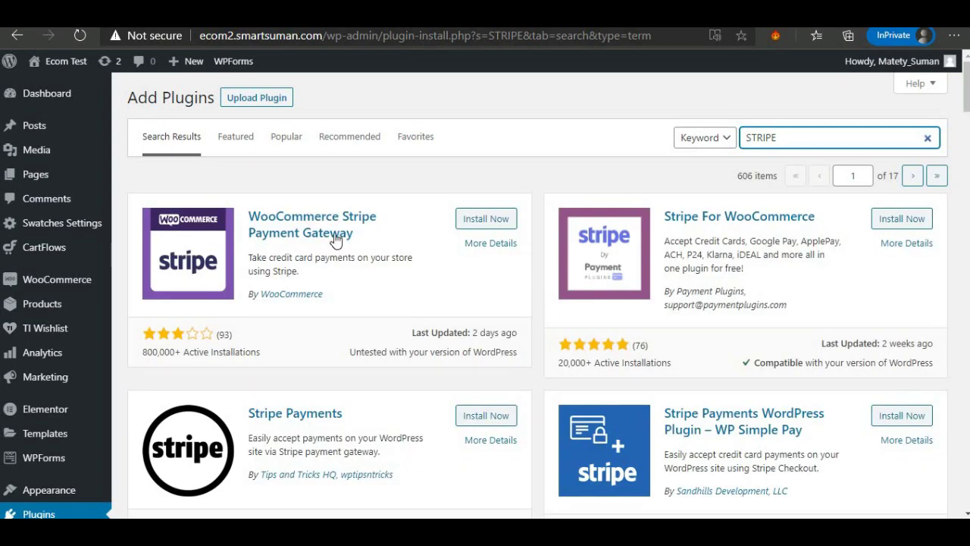
{"action": "left_click", "coordinate": [477, 220]}
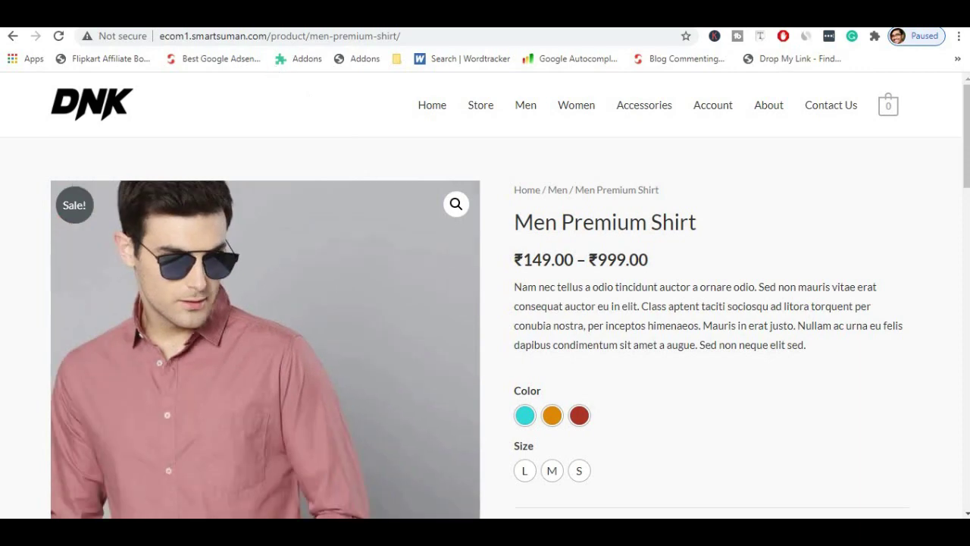
Open stripe.com in a new browser tab and go to its Sign in page.
{"action": "key", "text": "ctrl+t"}
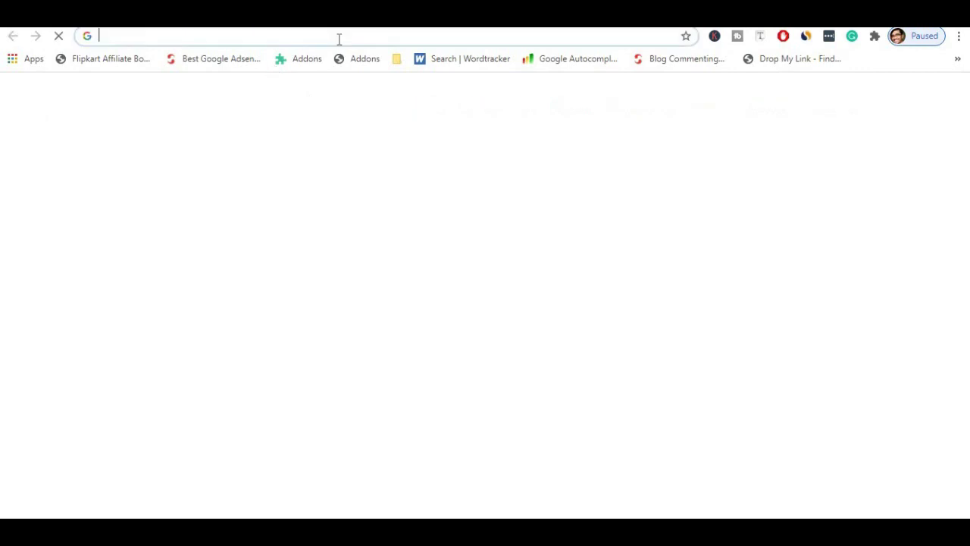
{"action": "left_click", "coordinate": [340, 39]}
{"action": "type", "text": "tr"}
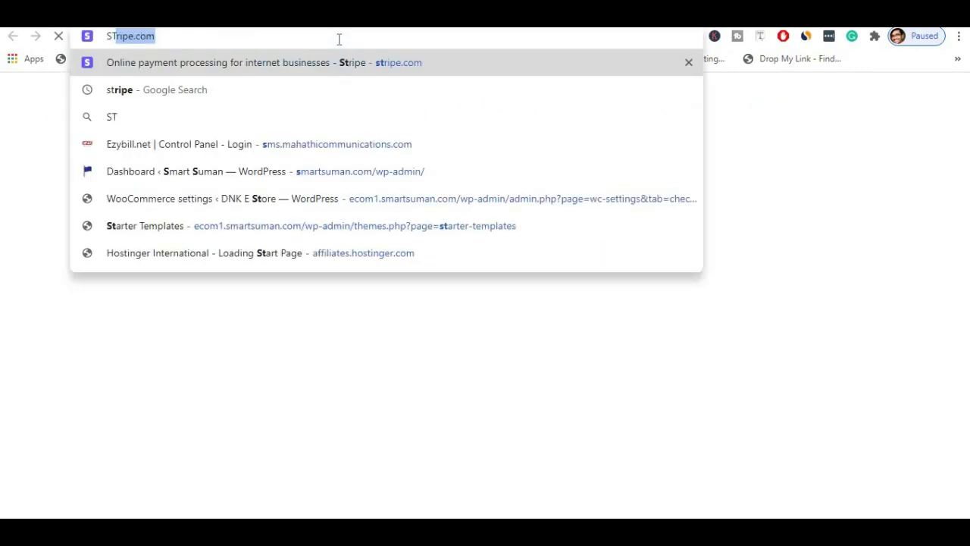
{"action": "key", "text": "Return"}
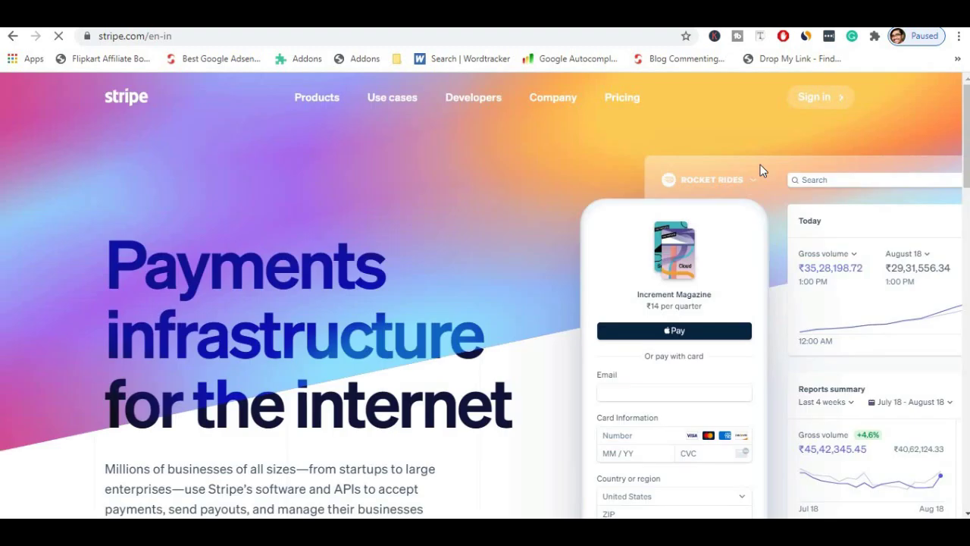
{"action": "left_click", "coordinate": [825, 105]}
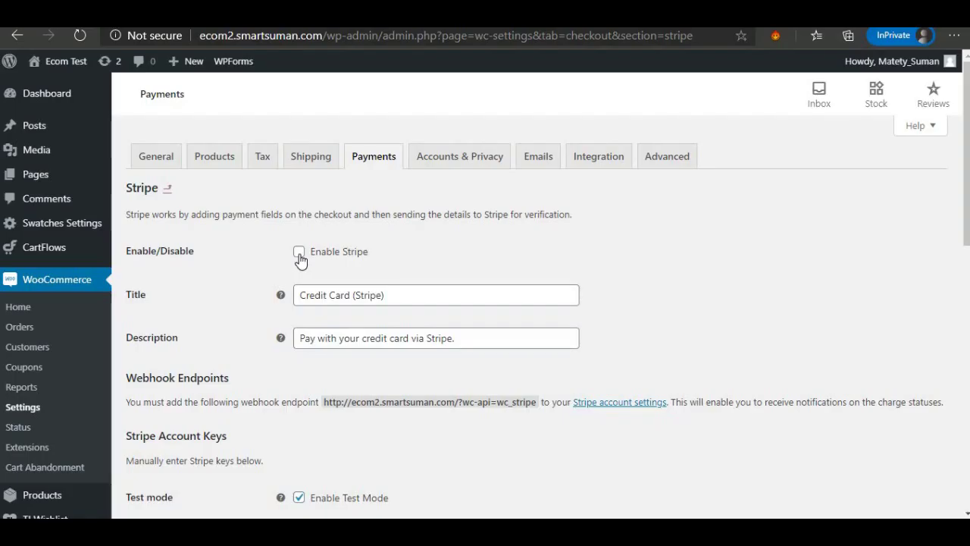
Tick Enable Stripe, retitle it 'Credit/Debit Card' and set the description to 'Pay with your credit/debit card'.
{"action": "left_click", "coordinate": [298, 252]}
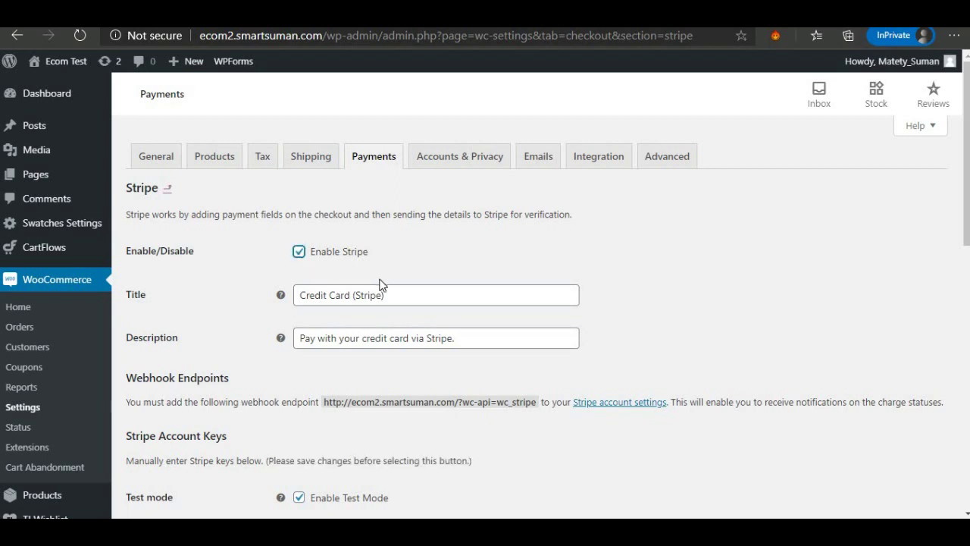
{"action": "left_click", "coordinate": [397, 294]}
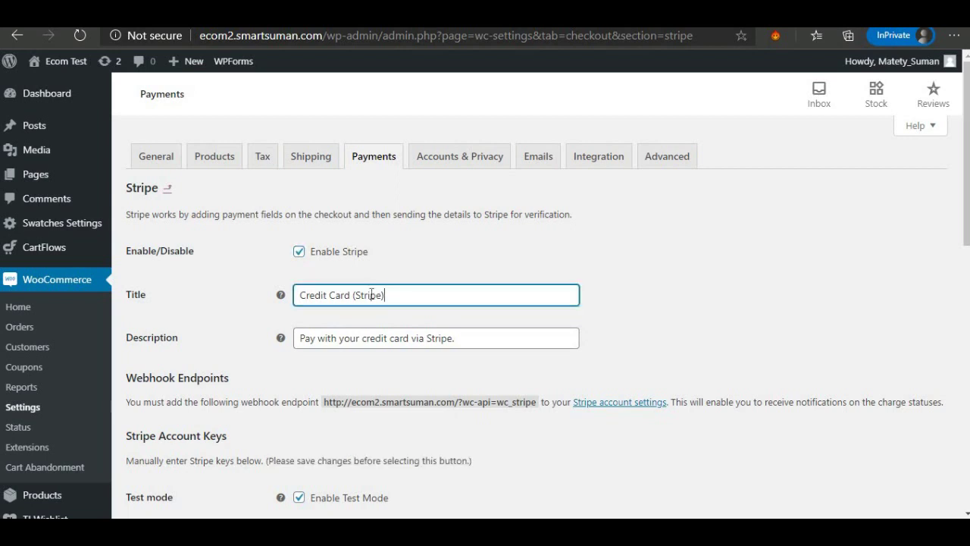
{"action": "left_click_drag", "start_coordinate": [384, 295], "coordinate": [356, 294]}
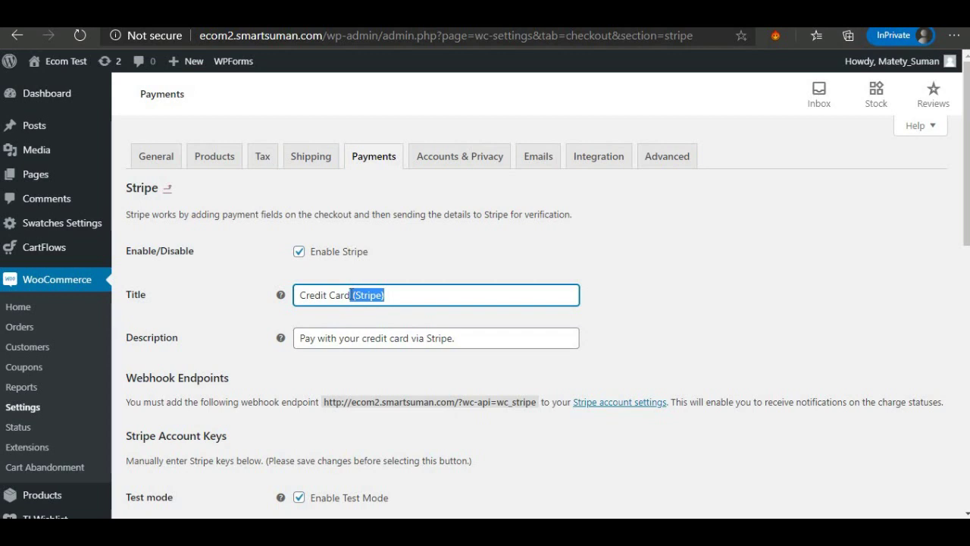
{"action": "key", "text": "BackSpace"}
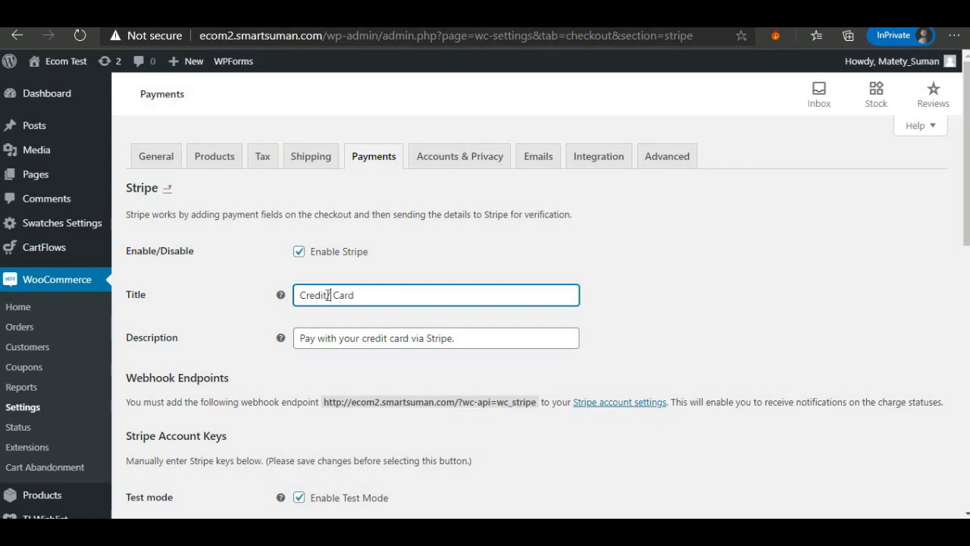
{"action": "type", "text": "Debit"}
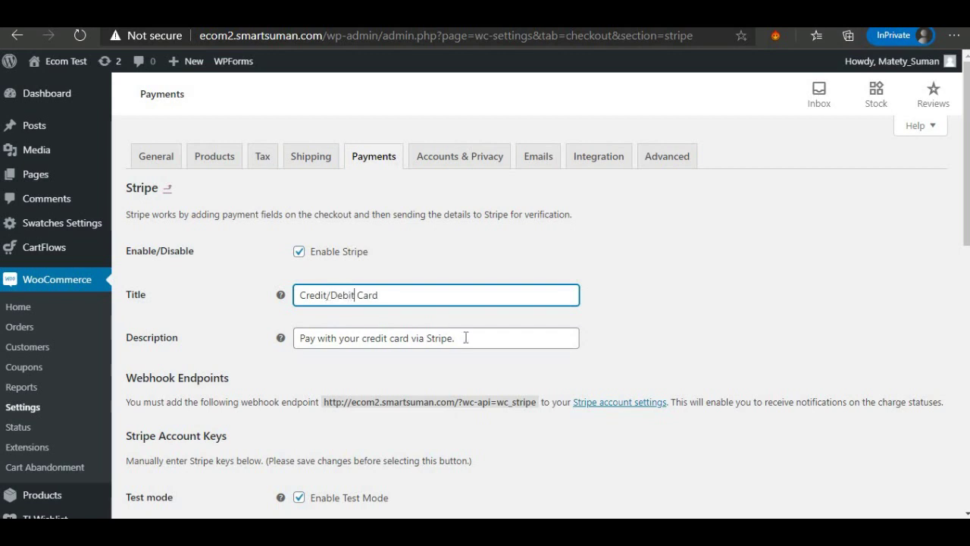
{"action": "left_click_drag", "start_coordinate": [460, 339], "coordinate": [418, 336]}
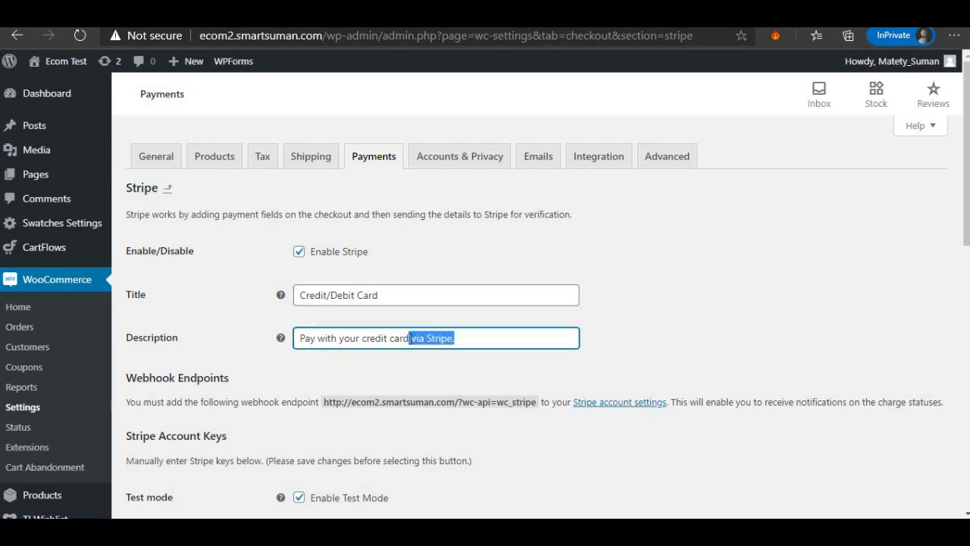
{"action": "key", "text": "BackSpace"}
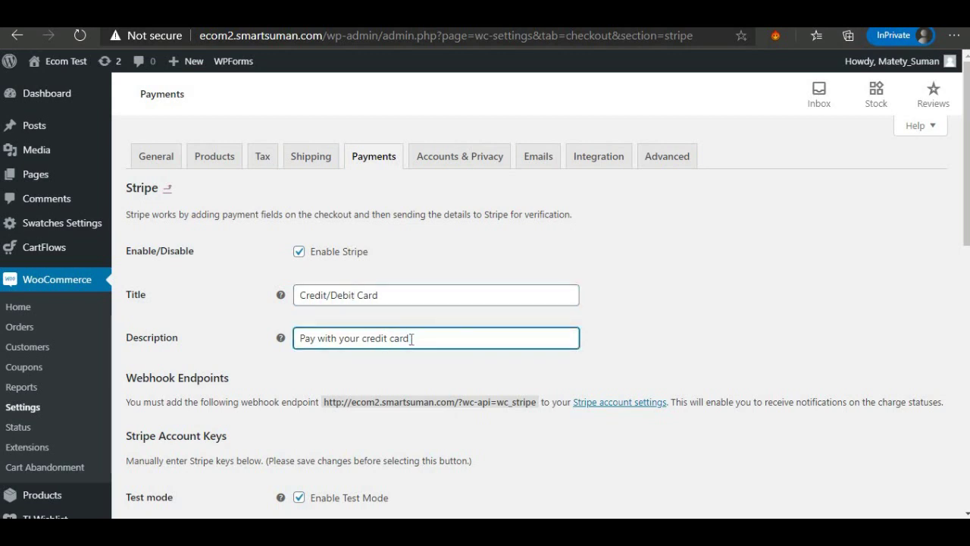
{"action": "type", "text": "/debit"}
{"action": "scroll", "coordinate": [417, 364], "scroll_direction": "down", "scroll_amount": 2}
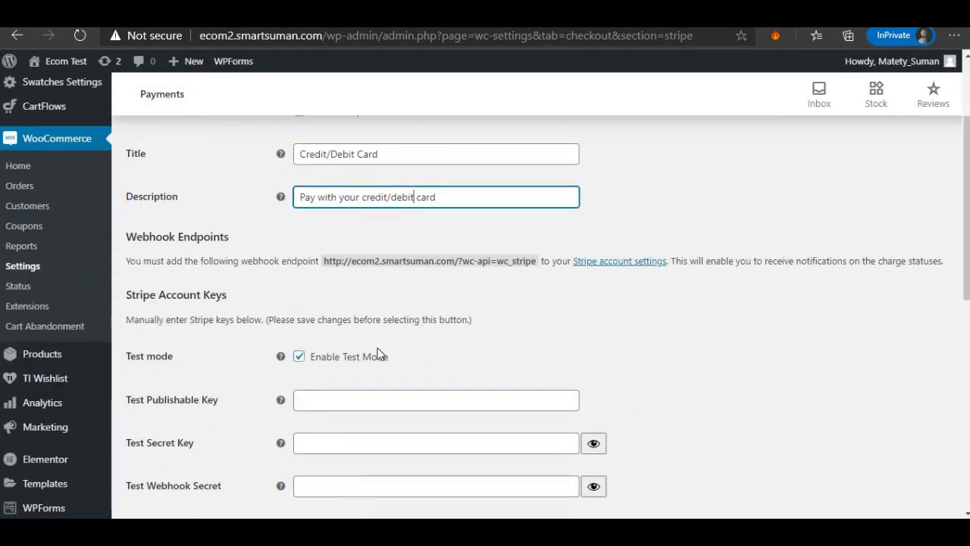
In the Stripe Dashboard, show the test-mode API keys and copy the test publishable key.
{"action": "left_click", "coordinate": [299, 357]}
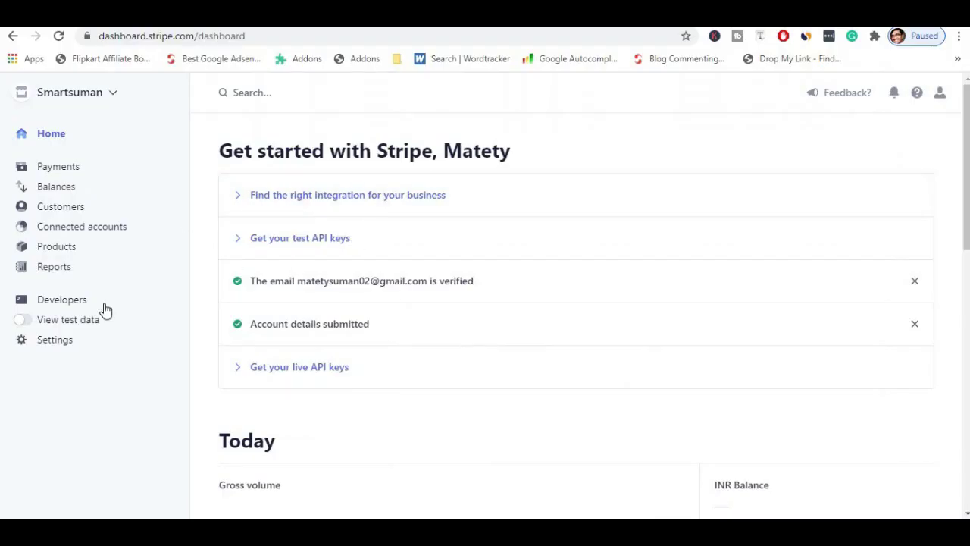
{"action": "left_click", "coordinate": [64, 309]}
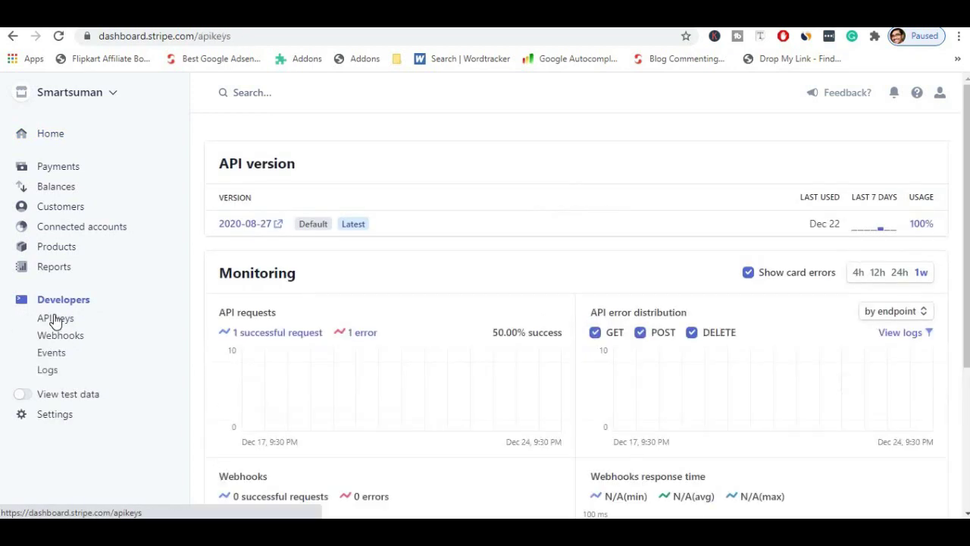
{"action": "left_click", "coordinate": [55, 318]}
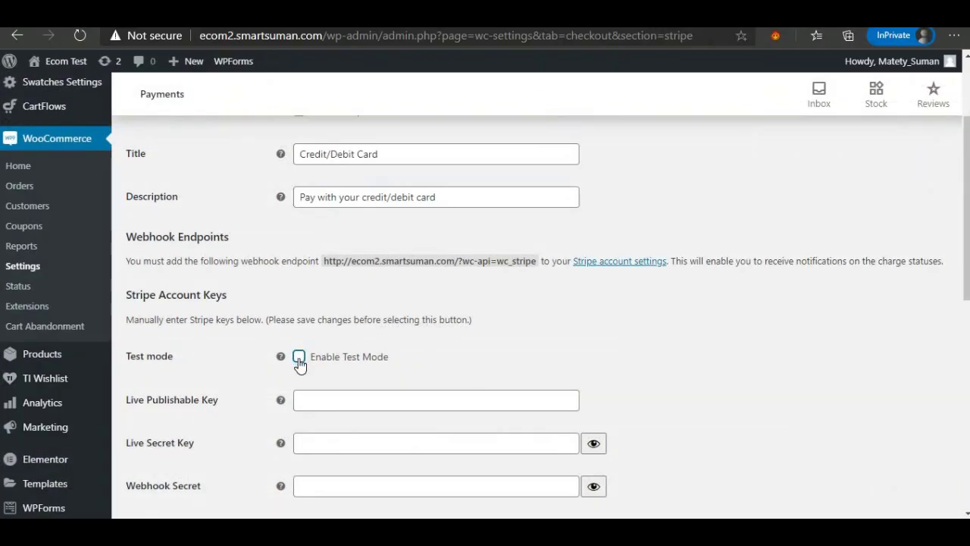
{"action": "left_click", "coordinate": [300, 357]}
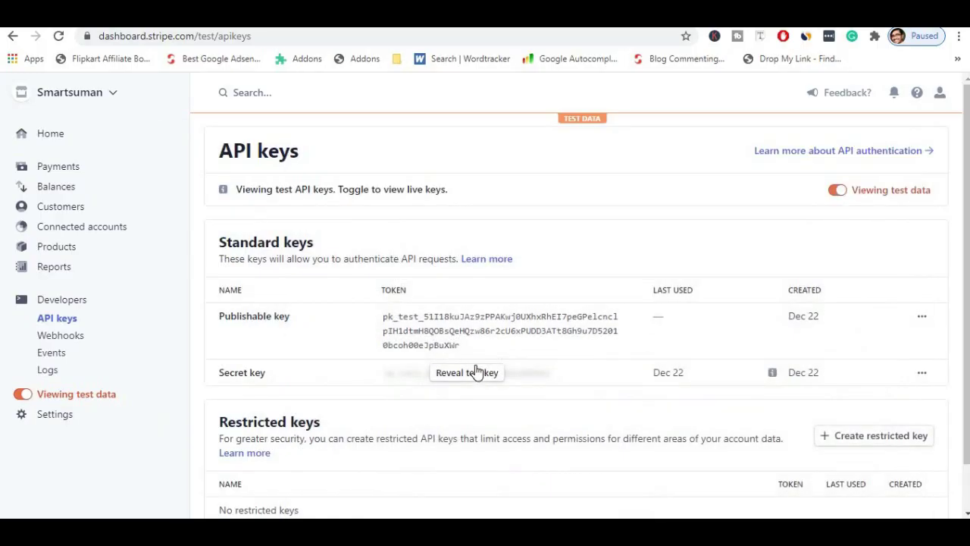
{"action": "left_click", "coordinate": [838, 192]}
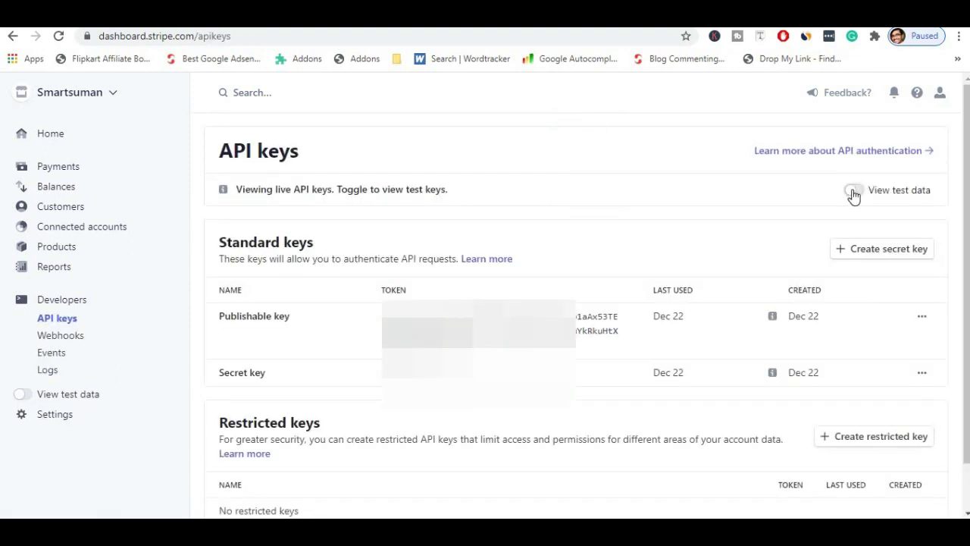
{"action": "left_click", "coordinate": [853, 192]}
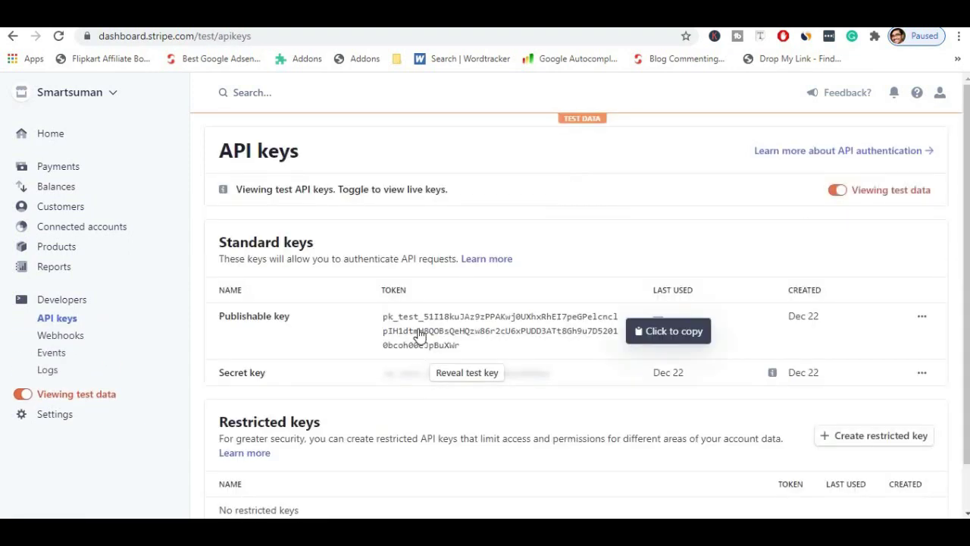
{"action": "left_click", "coordinate": [419, 334]}
Paste the copied Stripe test publishable key into the Test Publishable Key field.
{"action": "key", "text": "alt+Tab"}
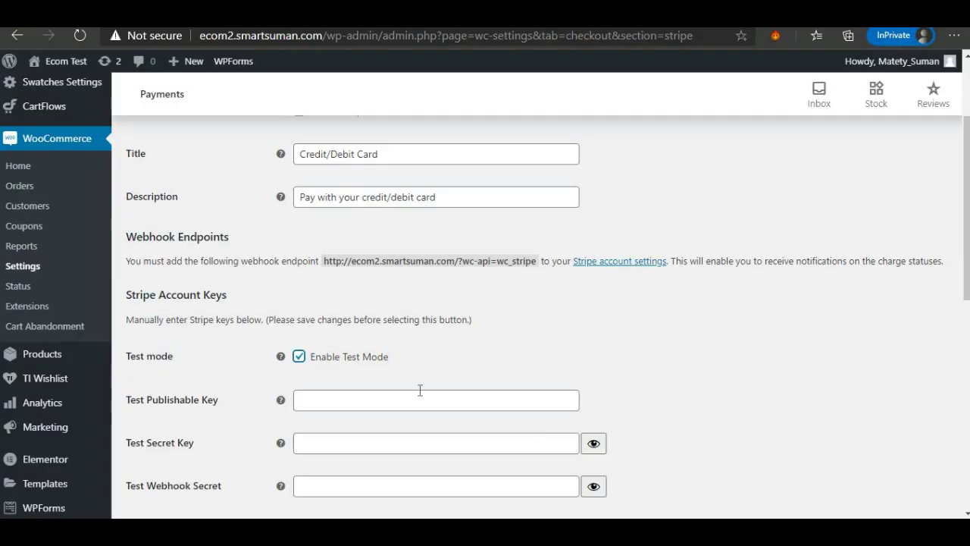
{"action": "left_click", "coordinate": [327, 399]}
{"action": "right_click", "coordinate": [327, 398]}
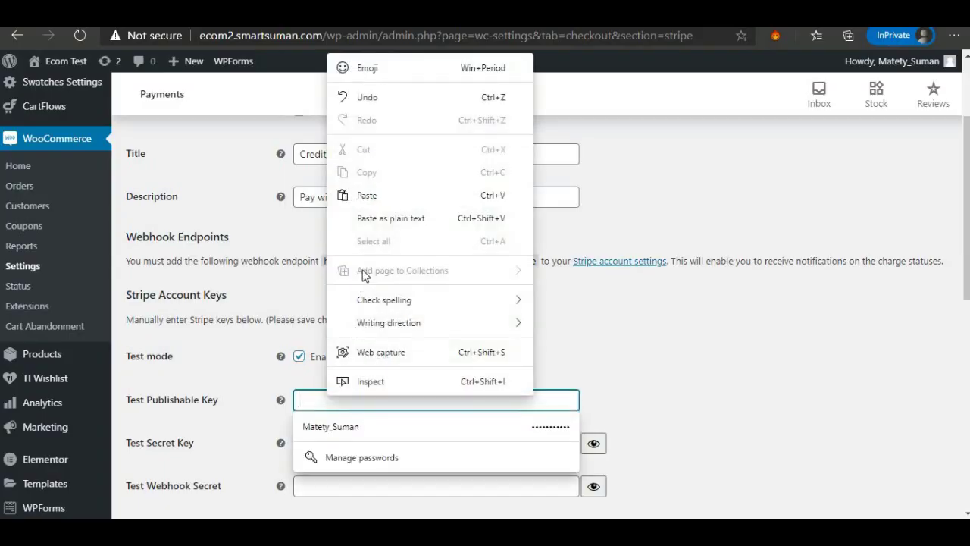
{"action": "left_click", "coordinate": [367, 196]}
{"action": "left_click", "coordinate": [656, 353]}
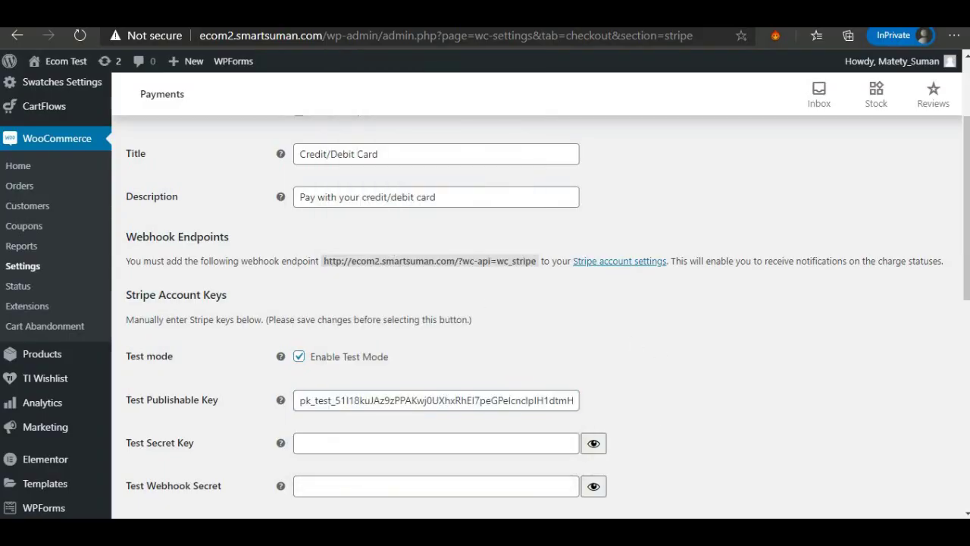
Reveal and copy the Stripe test secret key, then paste it into the Test Secret Key field.
{"action": "key", "text": "alt+Tab"}
{"action": "left_click", "coordinate": [467, 376]}
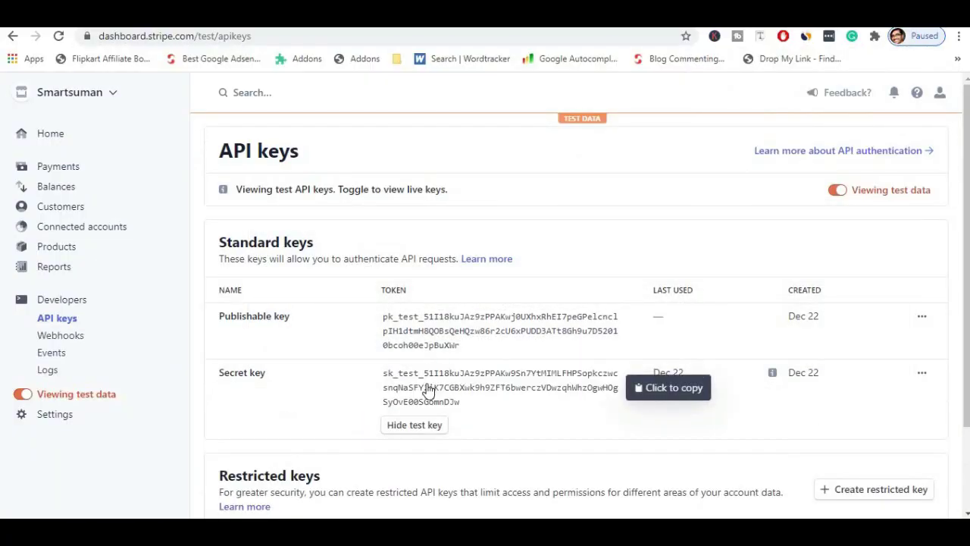
{"action": "left_click", "coordinate": [428, 389]}
{"action": "key", "text": "alt+Tab"}
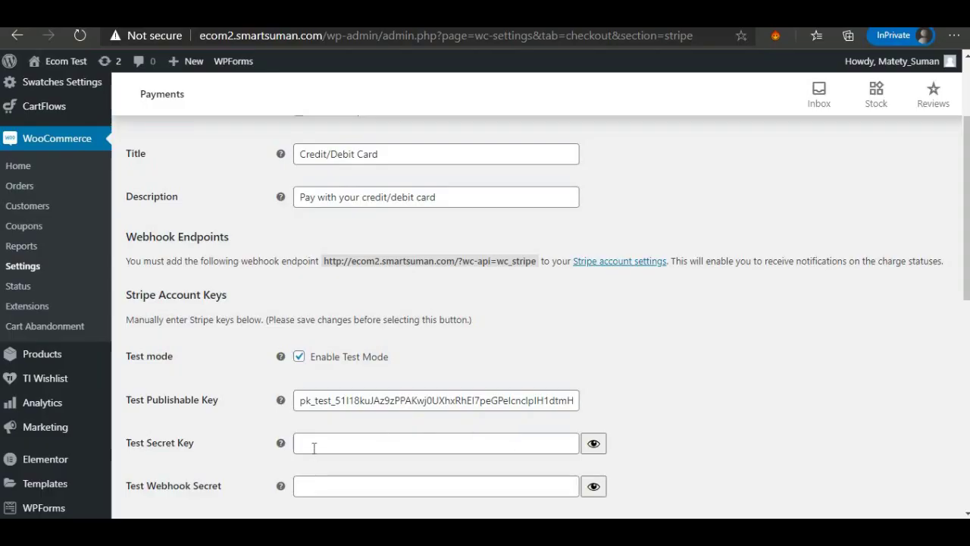
{"action": "left_click", "coordinate": [313, 448]}
{"action": "right_click", "coordinate": [316, 445]}
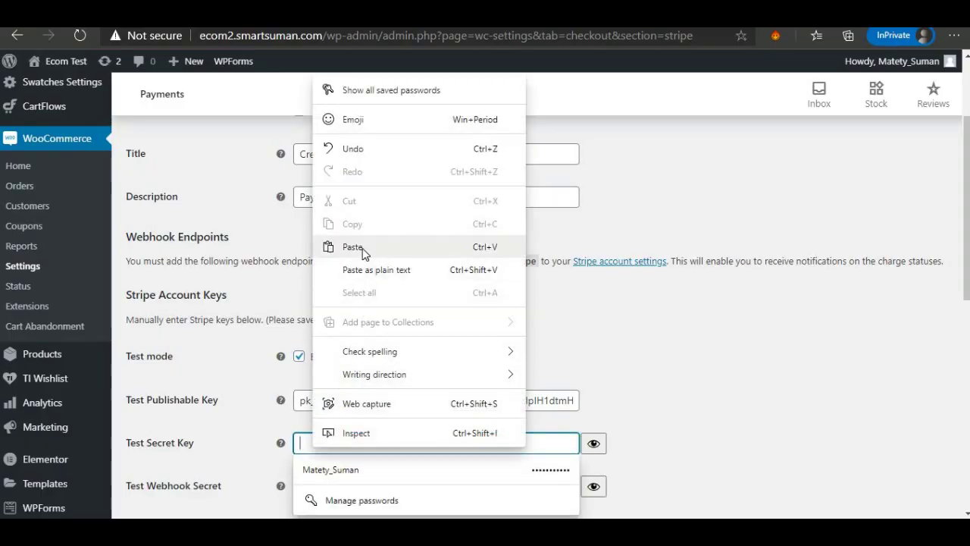
{"action": "left_click", "coordinate": [362, 248]}
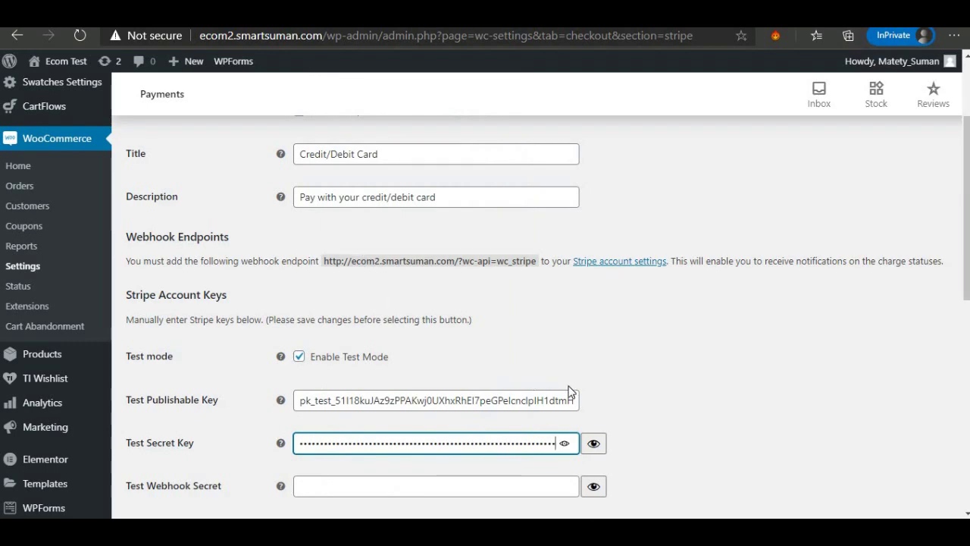
{"action": "scroll", "coordinate": [571, 391], "scroll_direction": "down", "scroll_amount": 2}
{"action": "scroll", "coordinate": [570, 387], "scroll_direction": "down", "scroll_amount": 5}
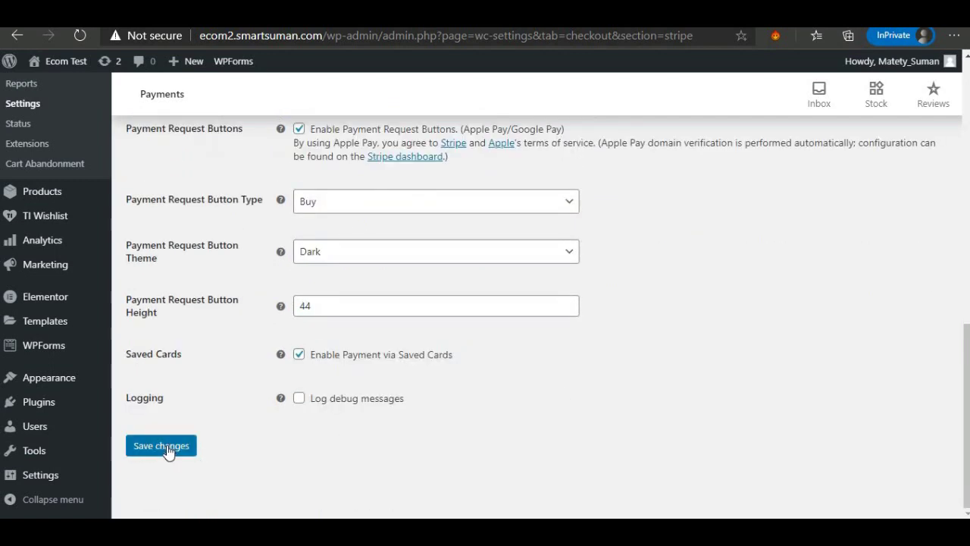
Save the Stripe test keys, then disable Payment Request Buttons and save again.
{"action": "left_click", "coordinate": [168, 449]}
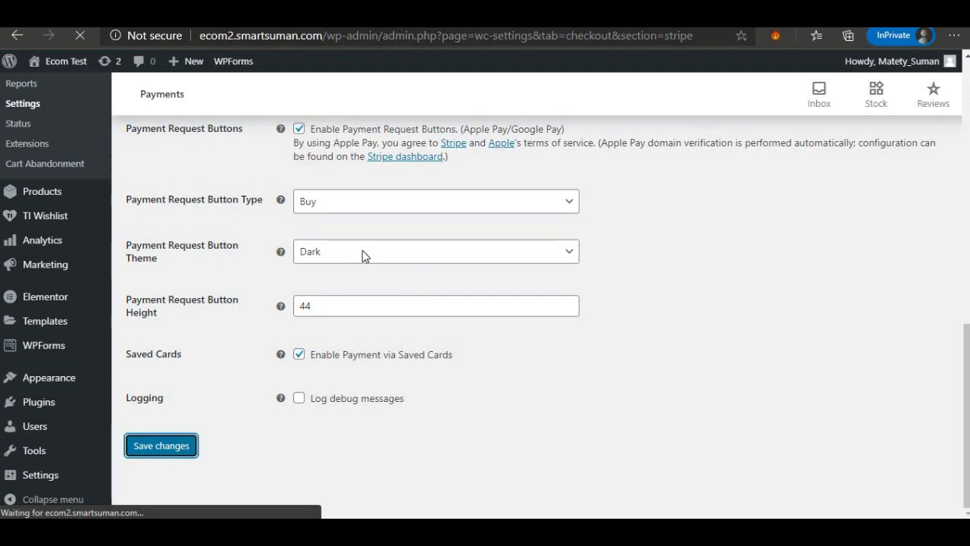
{"action": "scroll", "coordinate": [415, 393], "scroll_direction": "down", "scroll_amount": 10}
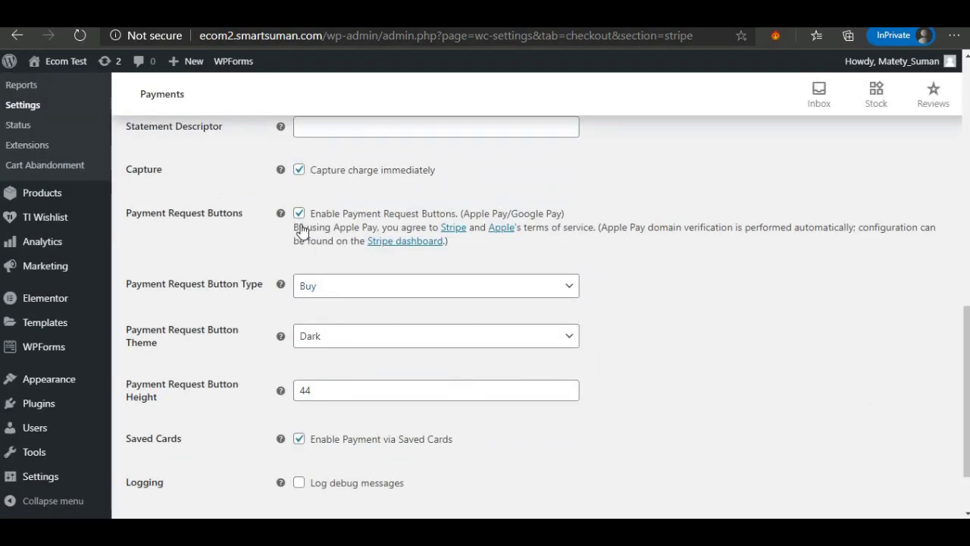
{"action": "left_click", "coordinate": [299, 214]}
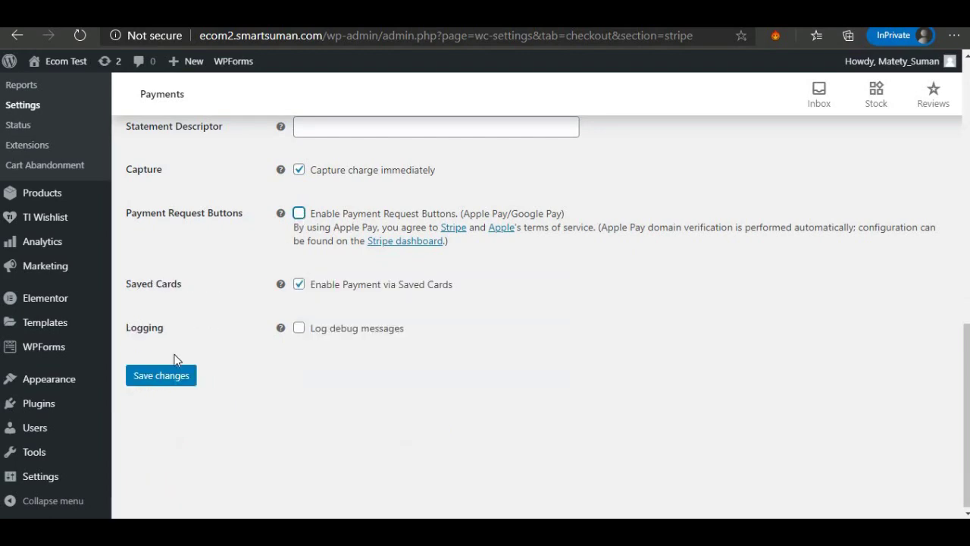
{"action": "left_click", "coordinate": [184, 378]}
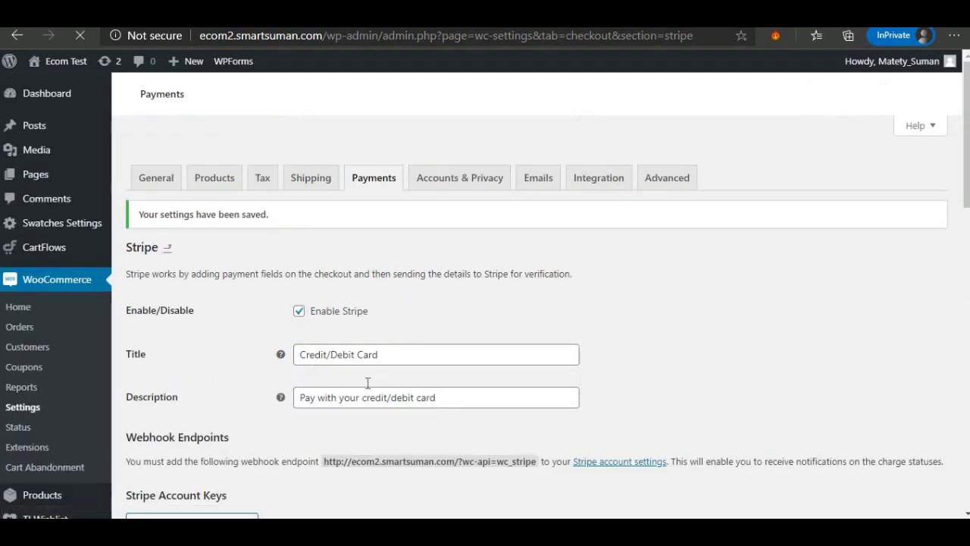
{"action": "scroll", "coordinate": [374, 275], "scroll_direction": "down", "scroll_amount": 4}
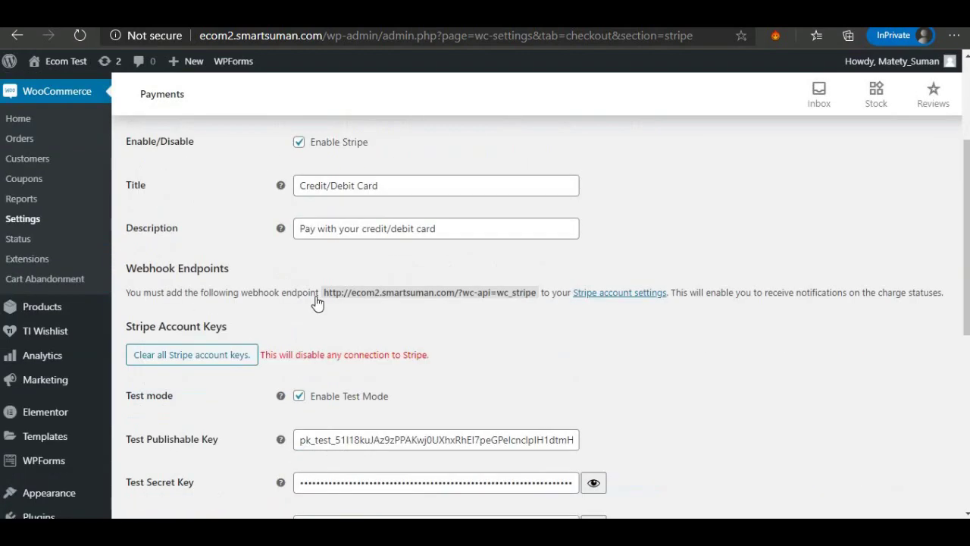
{"action": "scroll", "coordinate": [223, 385], "scroll_direction": "down", "scroll_amount": 3}
{"action": "scroll", "coordinate": [220, 382], "scroll_direction": "up", "scroll_amount": 7}
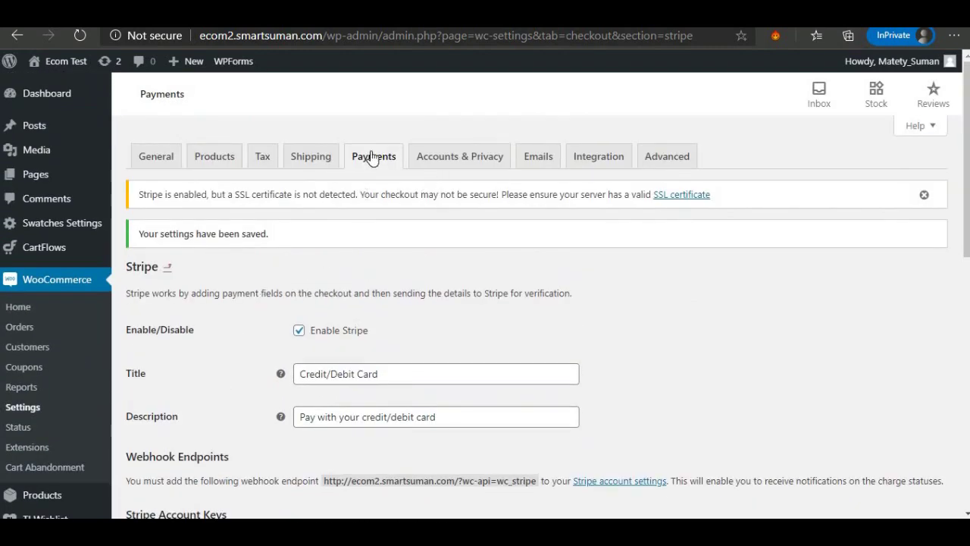
Return to the Payments list to confirm Stripe – Credit/Debit Card is enabled alongside cash on delivery.
{"action": "left_click", "coordinate": [372, 156]}
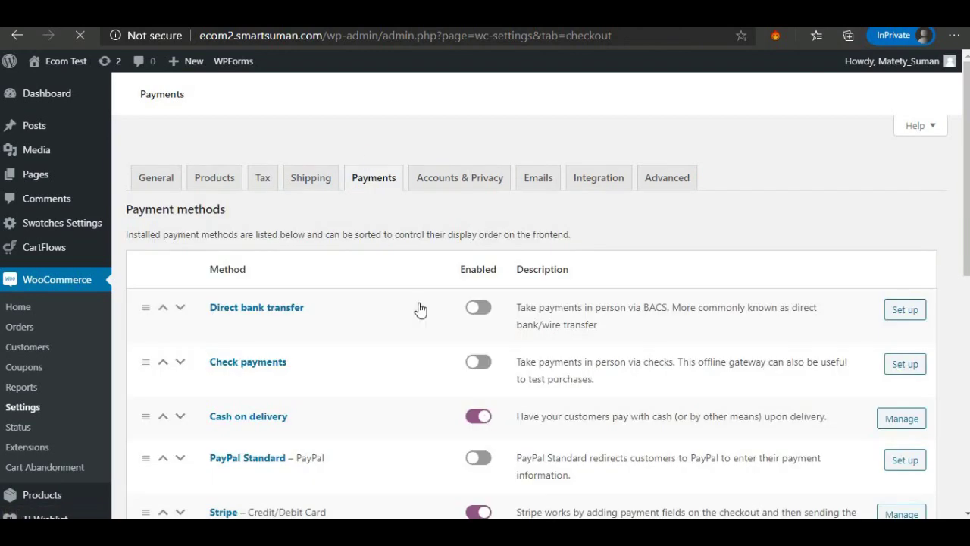
{"action": "scroll", "coordinate": [432, 320], "scroll_direction": "down", "scroll_amount": 3}
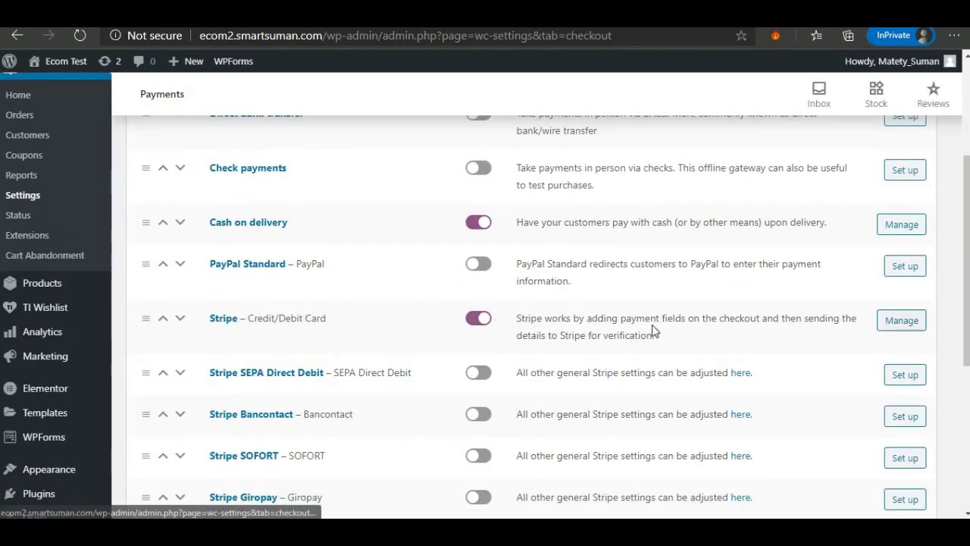
{"action": "scroll", "coordinate": [487, 318], "scroll_direction": "up", "scroll_amount": 3}
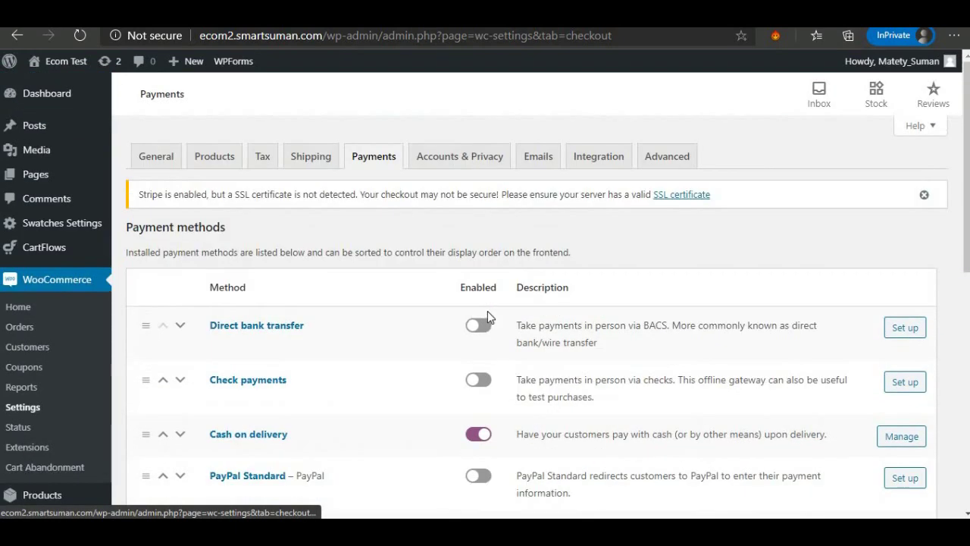
Go to WooCommerce's Accounts & Privacy settings and highlight the Guest checkout options.
{"action": "left_click", "coordinate": [470, 158]}
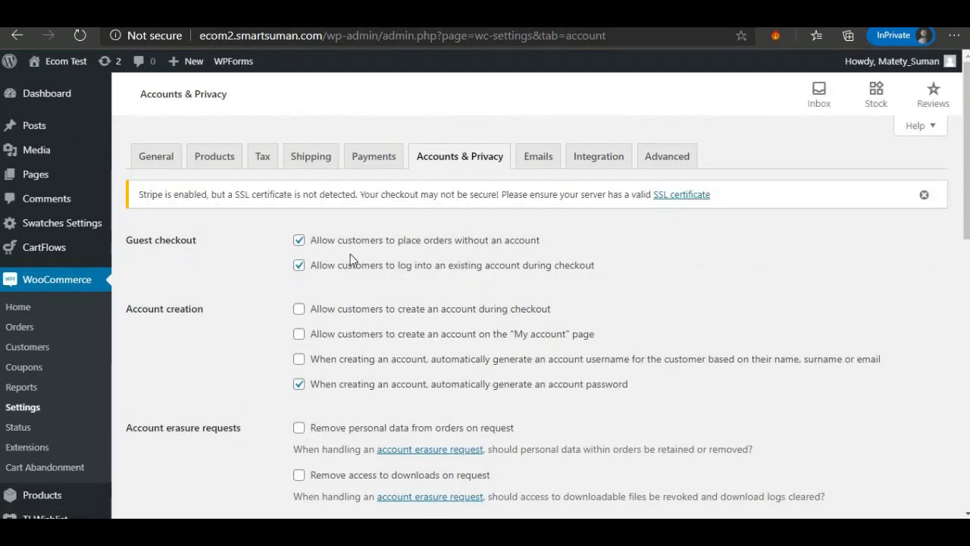
{"action": "left_click_drag", "start_coordinate": [138, 241], "coordinate": [186, 242]}
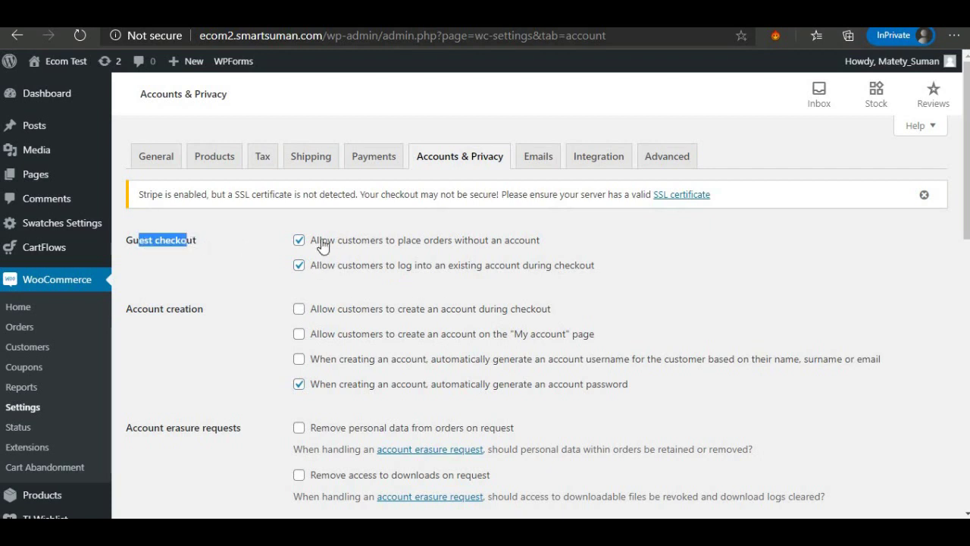
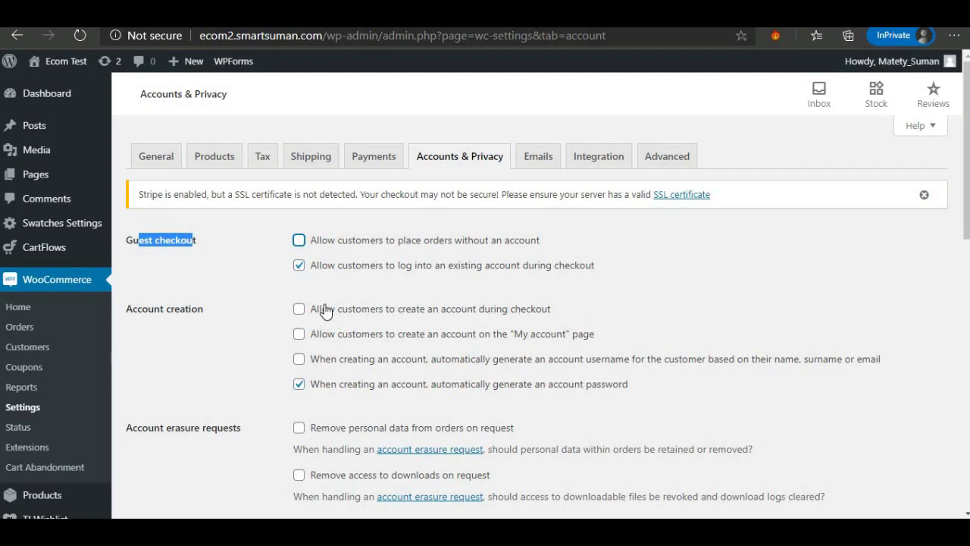
Allow account creation at checkout and on My account, auto-generating usernames but not passwords, and save.
{"action": "left_click", "coordinate": [300, 309]}
{"action": "left_click", "coordinate": [300, 336]}
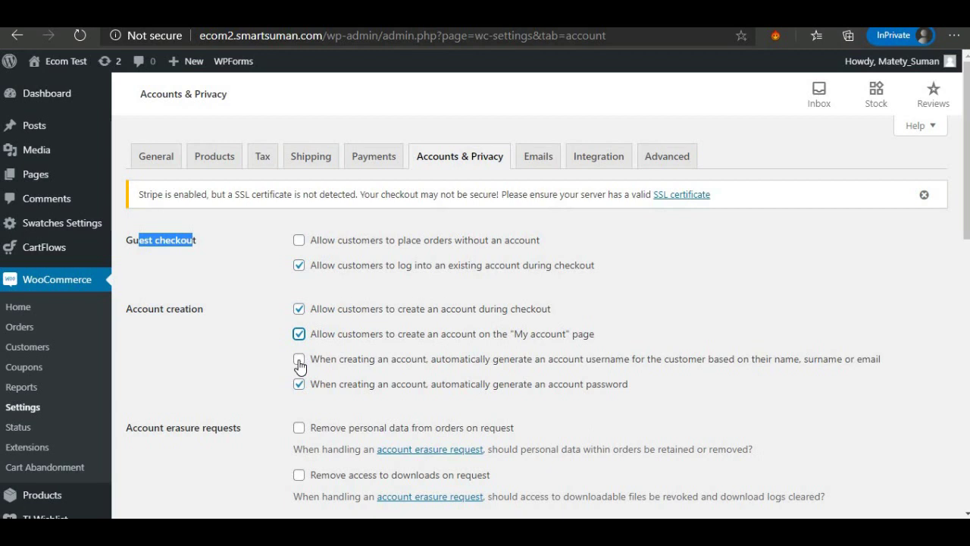
{"action": "left_click", "coordinate": [299, 361]}
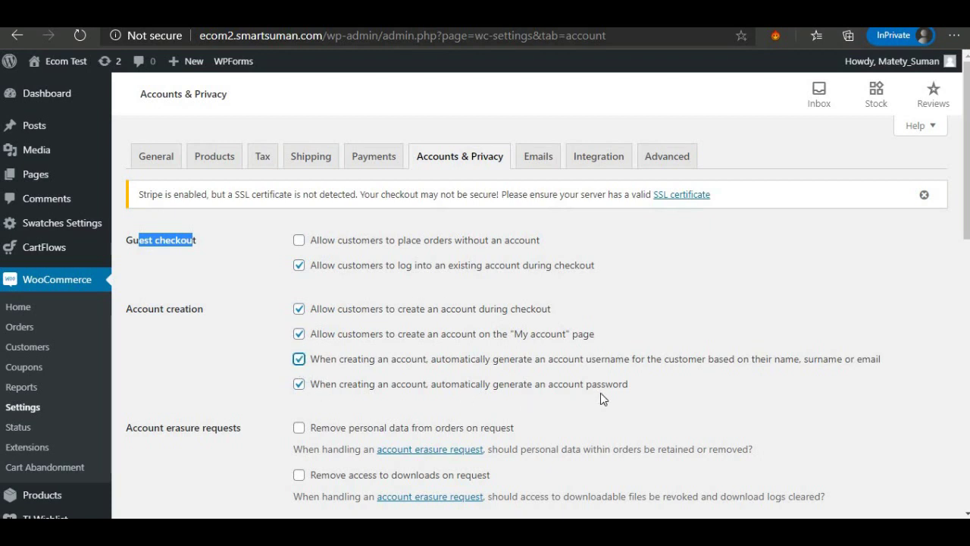
{"action": "double_click", "coordinate": [301, 386]}
{"action": "scroll", "coordinate": [311, 397], "scroll_direction": "down", "scroll_amount": 2}
{"action": "scroll", "coordinate": [228, 396], "scroll_direction": "down", "scroll_amount": 3}
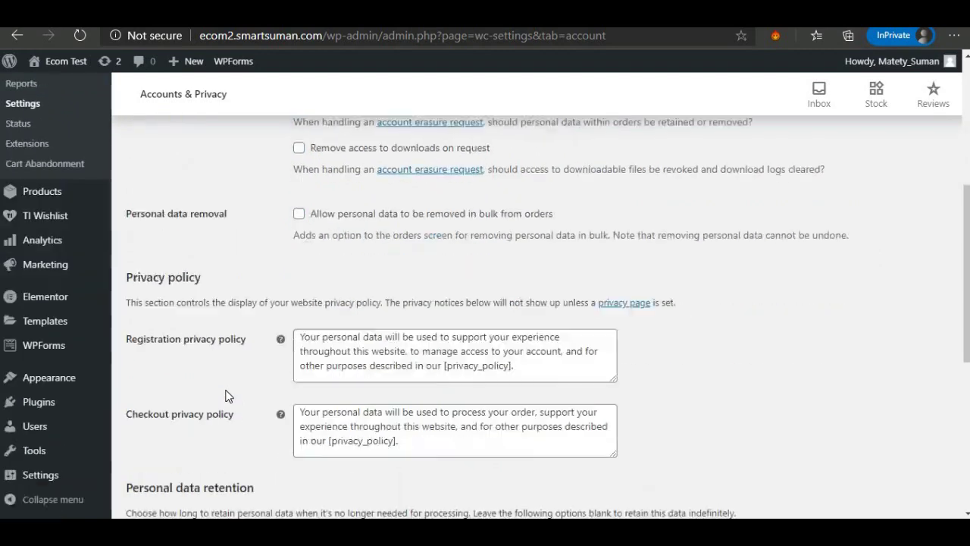
{"action": "scroll", "coordinate": [228, 397], "scroll_direction": "down", "scroll_amount": 4}
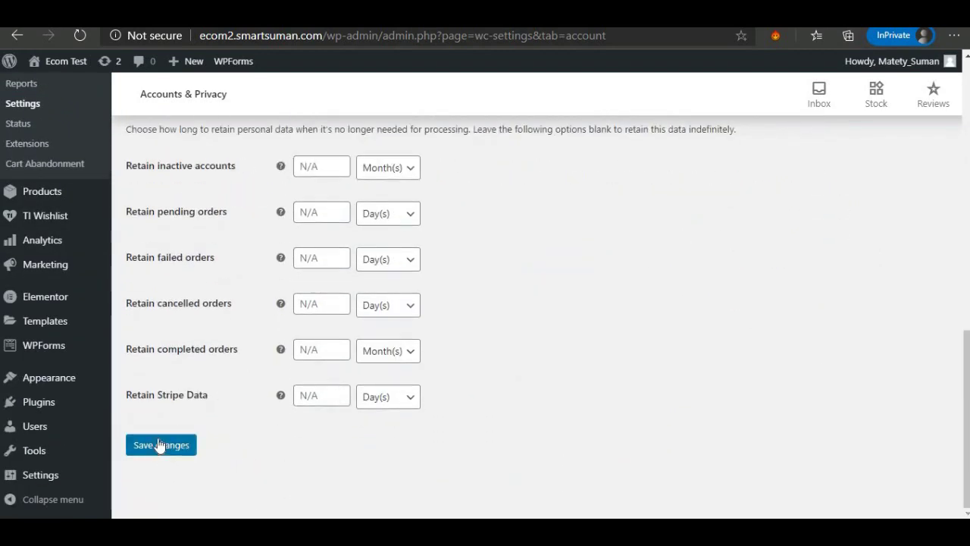
{"action": "left_click", "coordinate": [160, 446]}
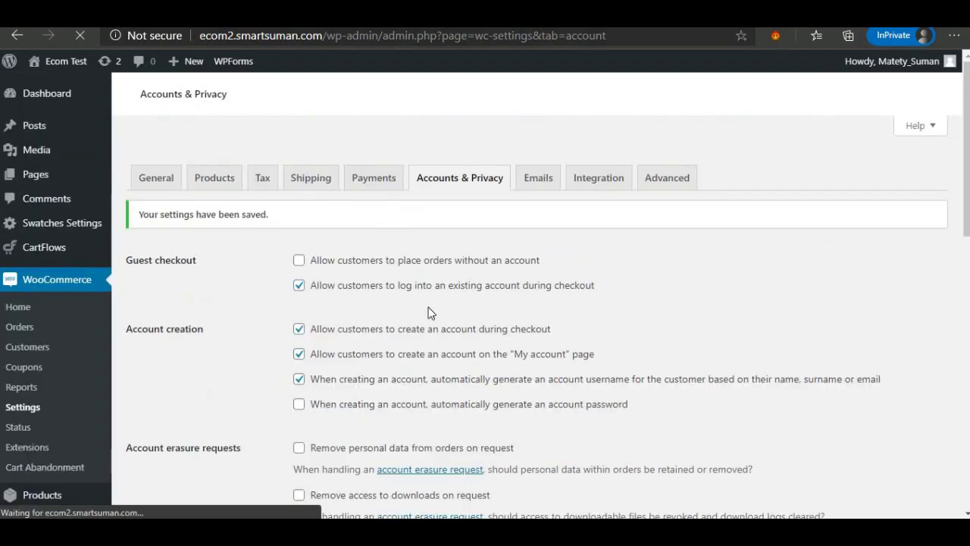
Review the list of WooCommerce email notifications.
{"action": "left_click", "coordinate": [537, 159]}
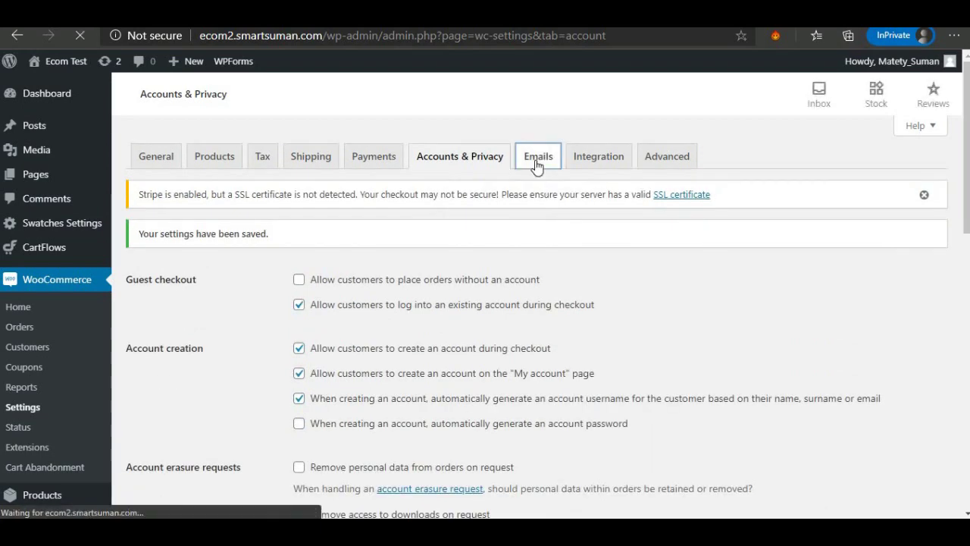
{"action": "scroll", "coordinate": [465, 278], "scroll_direction": "down", "scroll_amount": 6}
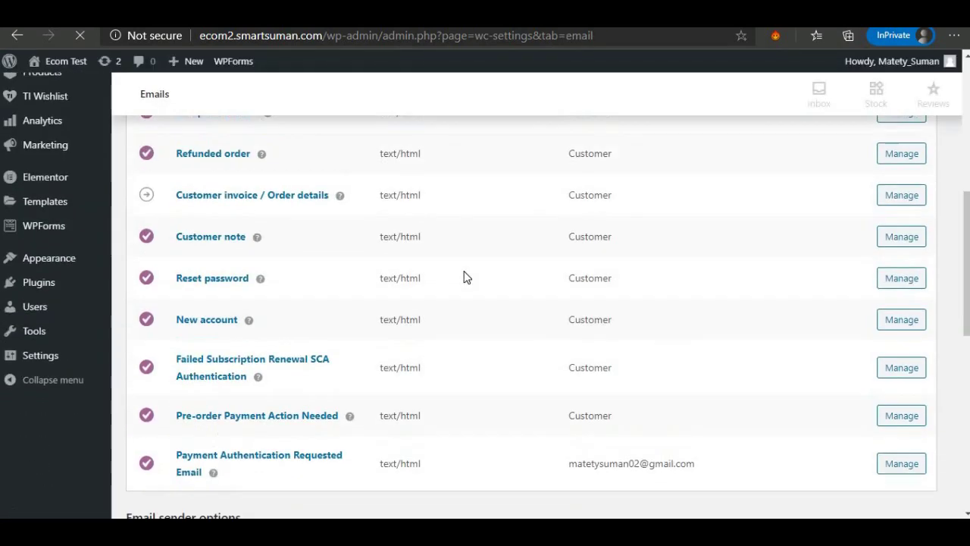
{"action": "scroll", "coordinate": [394, 266], "scroll_direction": "up", "scroll_amount": 2}
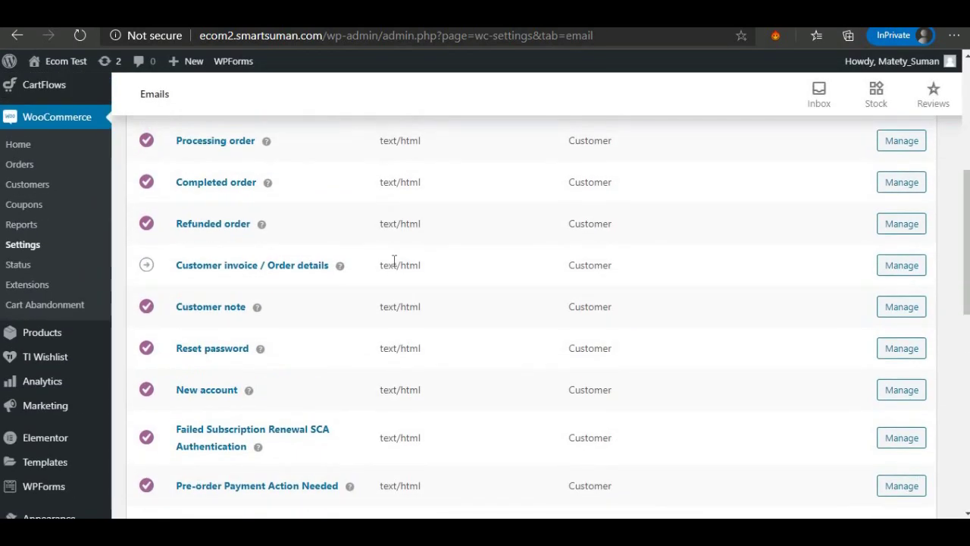
{"action": "scroll", "coordinate": [394, 263], "scroll_direction": "up", "scroll_amount": 3}
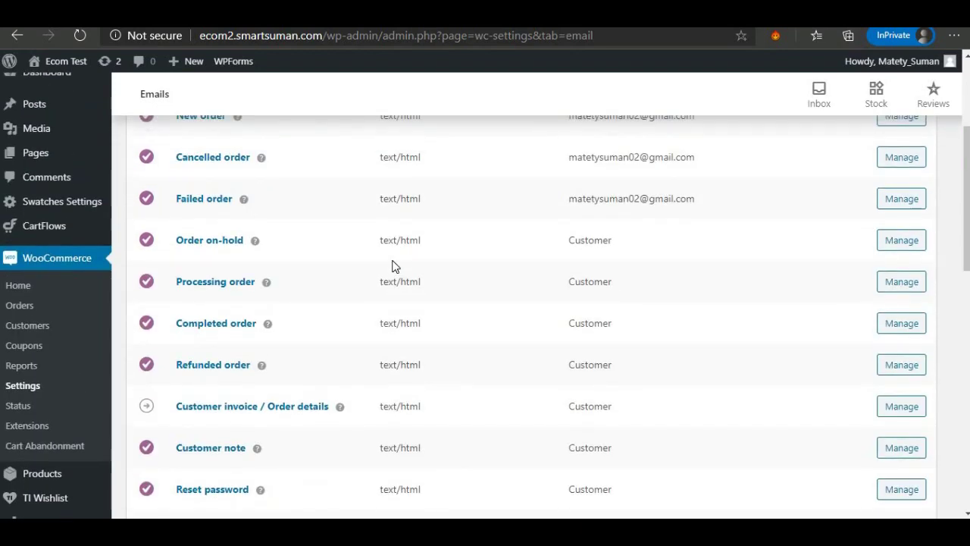
{"action": "scroll", "coordinate": [393, 265], "scroll_direction": "up", "scroll_amount": 2}
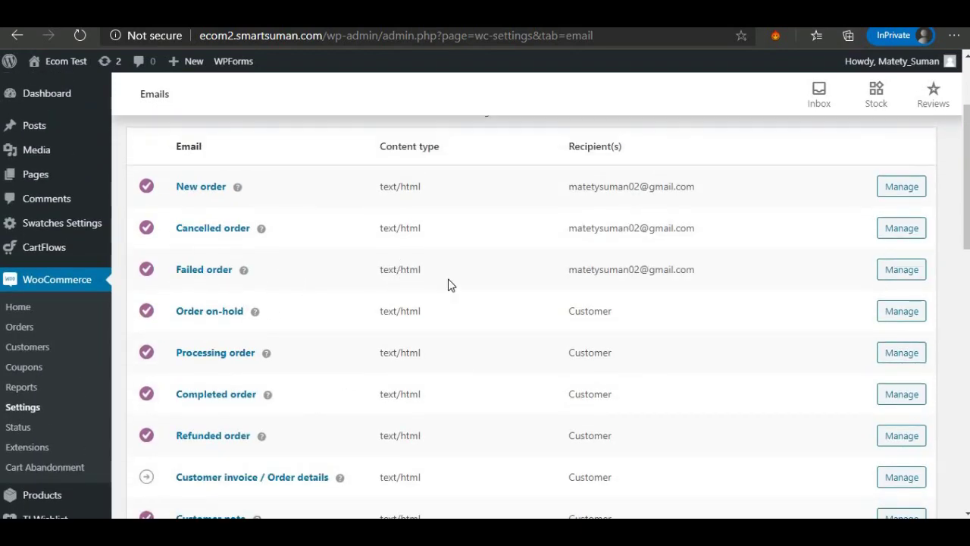
{"action": "scroll", "coordinate": [584, 308], "scroll_direction": "down", "scroll_amount": 2}
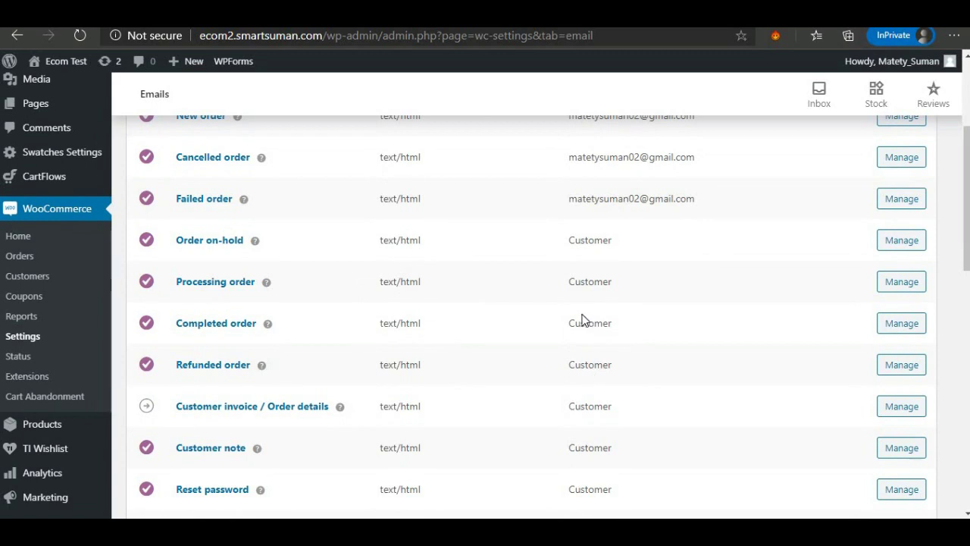
{"action": "scroll", "coordinate": [580, 311], "scroll_direction": "up", "scroll_amount": 3}
{"action": "scroll", "coordinate": [574, 258], "scroll_direction": "up", "scroll_amount": 2}
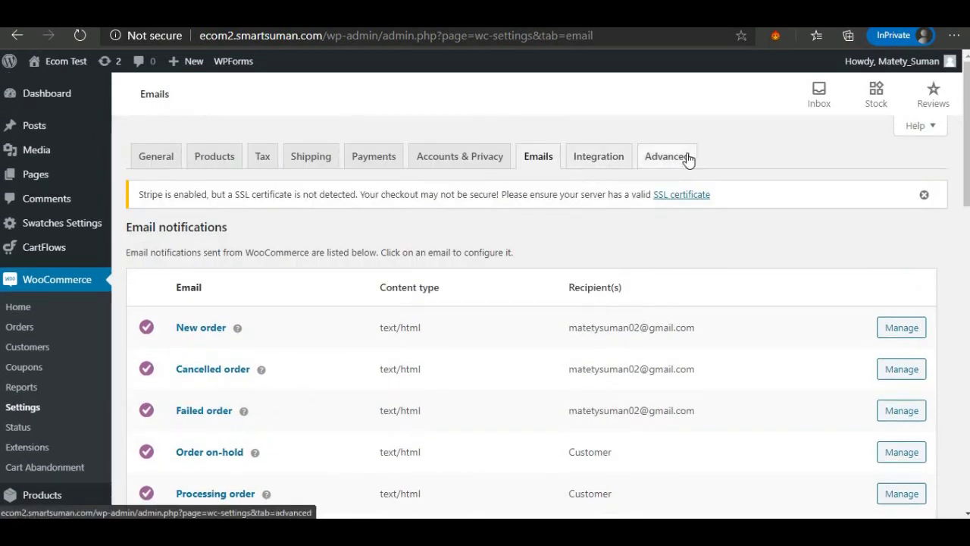
View the Advanced settings with the assigned Checkout and My account pages and endpoints.
{"action": "left_click", "coordinate": [658, 158]}
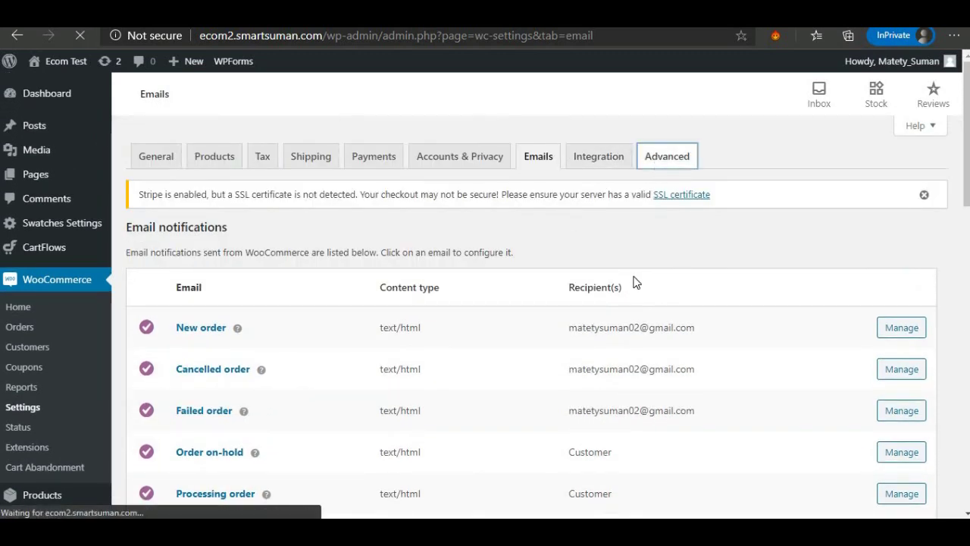
{"action": "scroll", "coordinate": [387, 325], "scroll_direction": "down", "scroll_amount": 4}
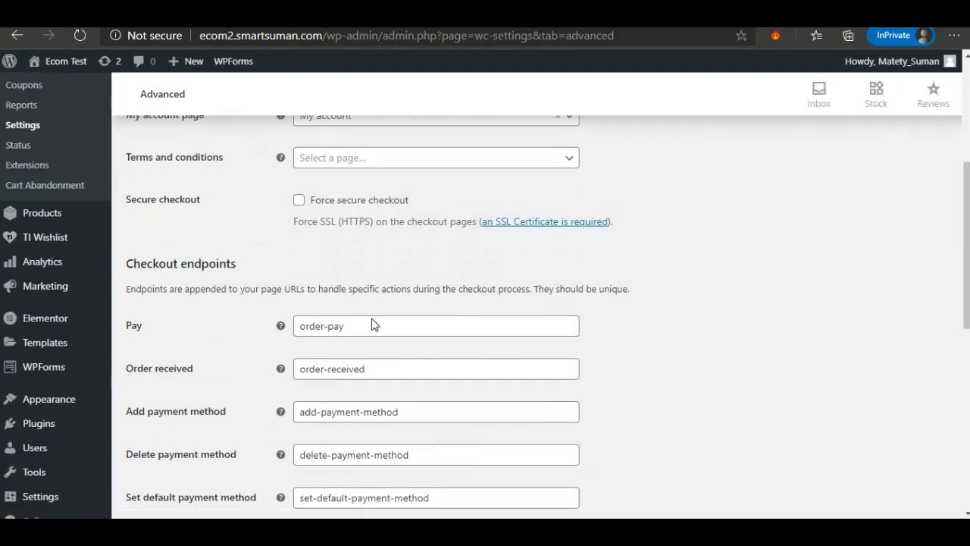
{"action": "scroll", "coordinate": [372, 324], "scroll_direction": "down", "scroll_amount": 6}
{"action": "scroll", "coordinate": [370, 319], "scroll_direction": "up", "scroll_amount": 3}
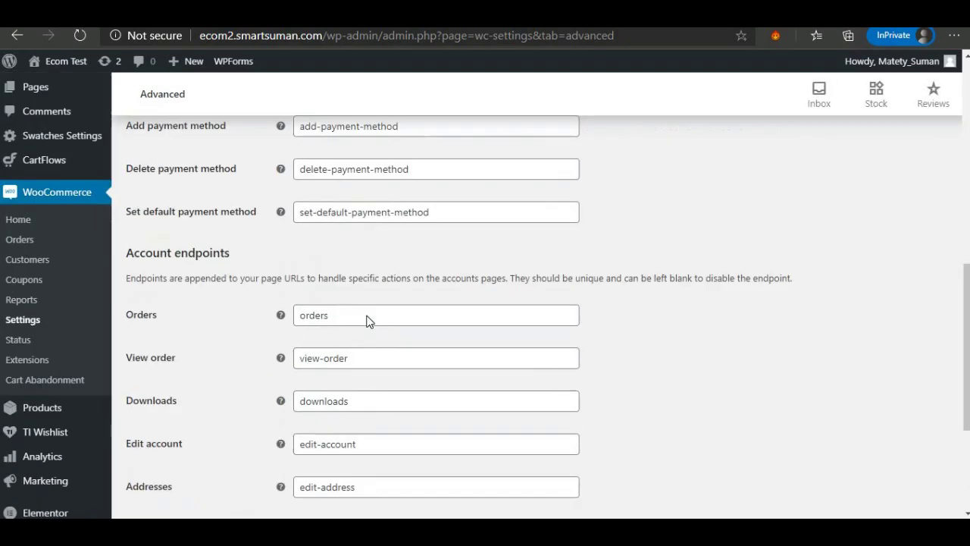
{"action": "scroll", "coordinate": [368, 322], "scroll_direction": "up", "scroll_amount": 5}
Trash the Sample Page from All Pages, leaving 13 pages listed.
{"action": "mouse_move", "coordinate": [30, 184]}
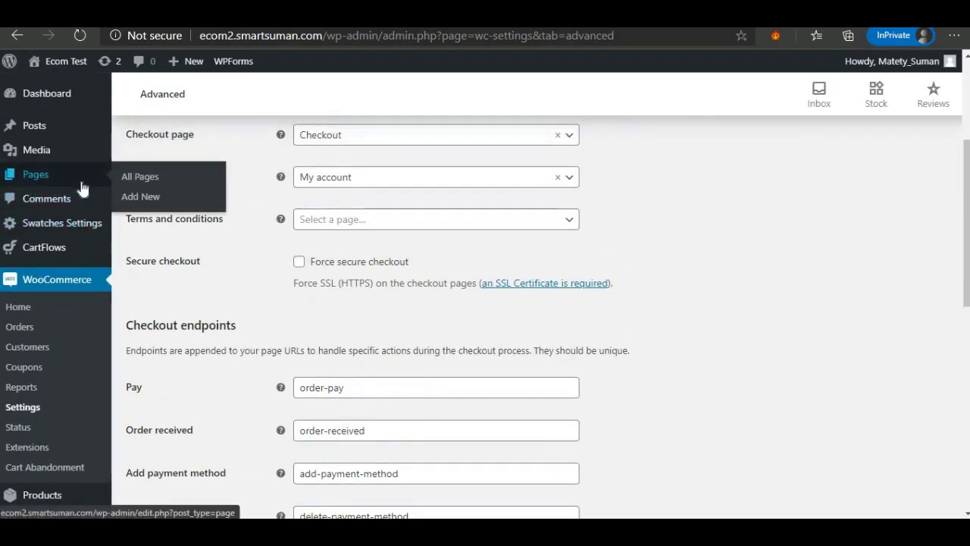
{"action": "left_click", "coordinate": [157, 180]}
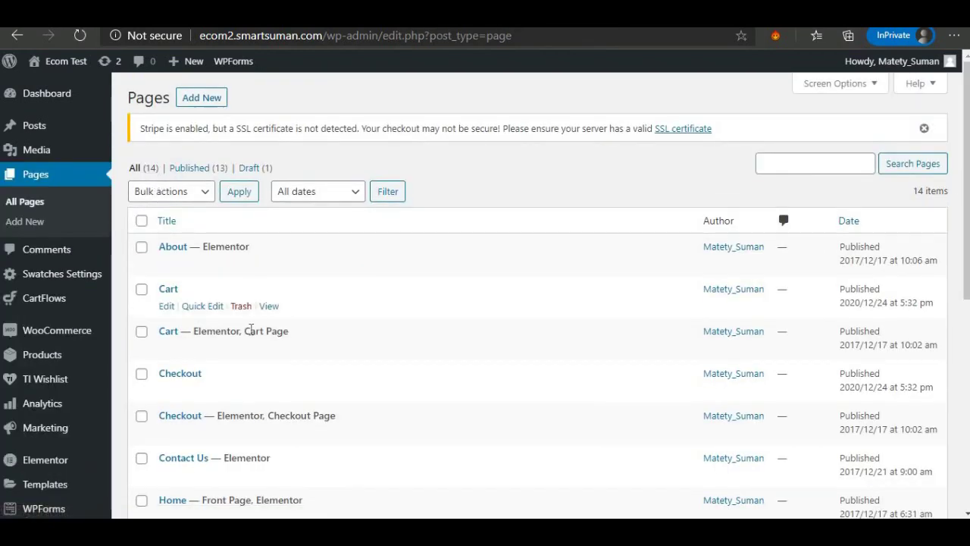
{"action": "scroll", "coordinate": [251, 334], "scroll_direction": "down", "scroll_amount": 4}
{"action": "scroll", "coordinate": [252, 336], "scroll_direction": "down", "scroll_amount": 1}
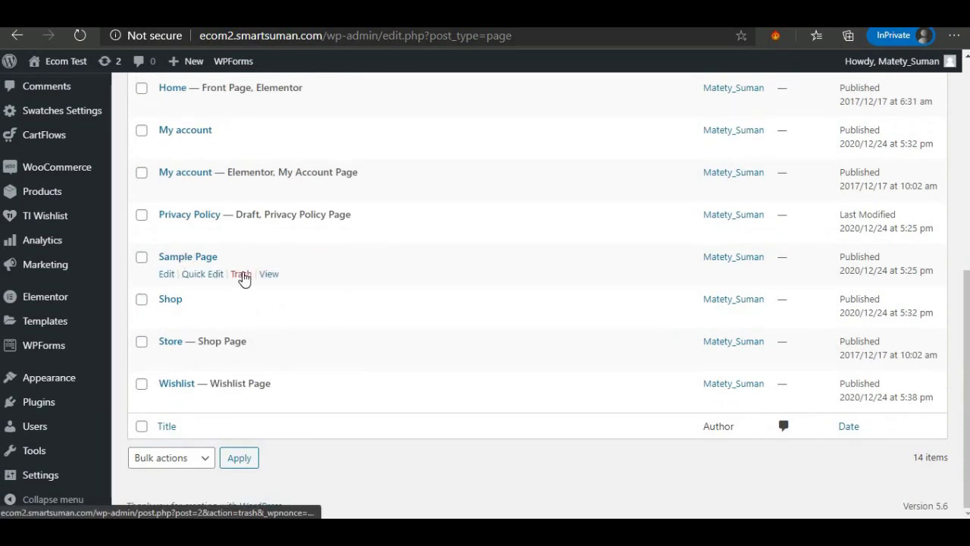
{"action": "left_click", "coordinate": [241, 274]}
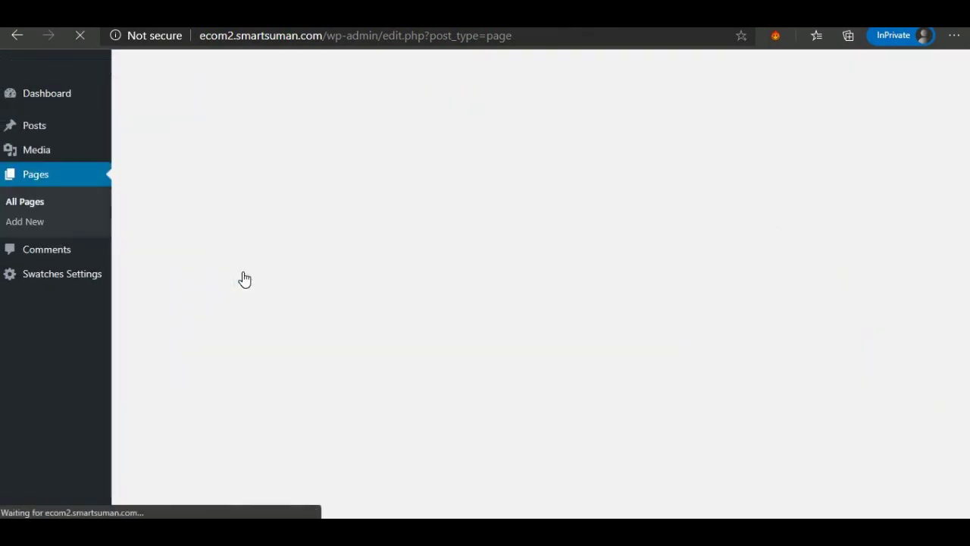
{"action": "scroll", "coordinate": [243, 292], "scroll_direction": "down", "scroll_amount": 1}
{"action": "scroll", "coordinate": [243, 297], "scroll_direction": "down", "scroll_amount": 5}
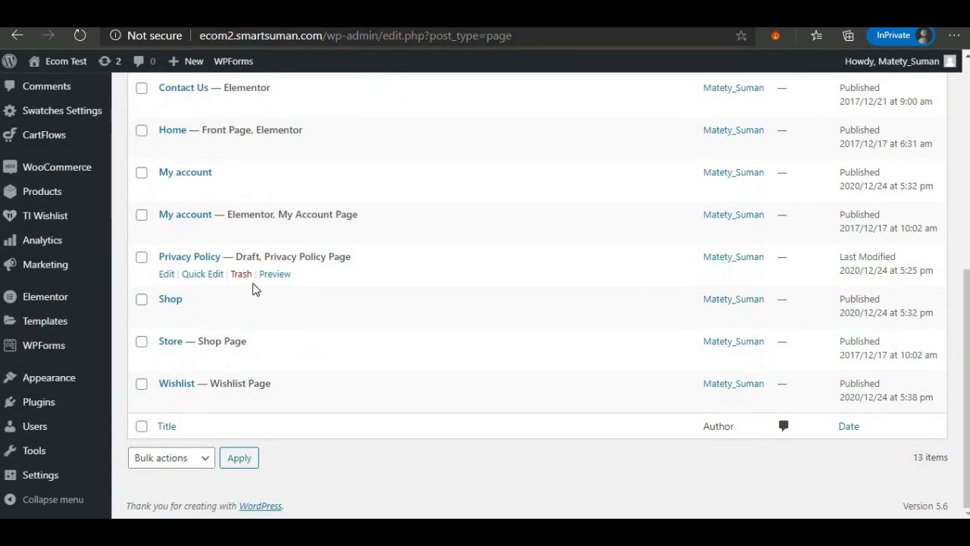
{"action": "scroll", "coordinate": [251, 284], "scroll_direction": "up", "scroll_amount": 5}
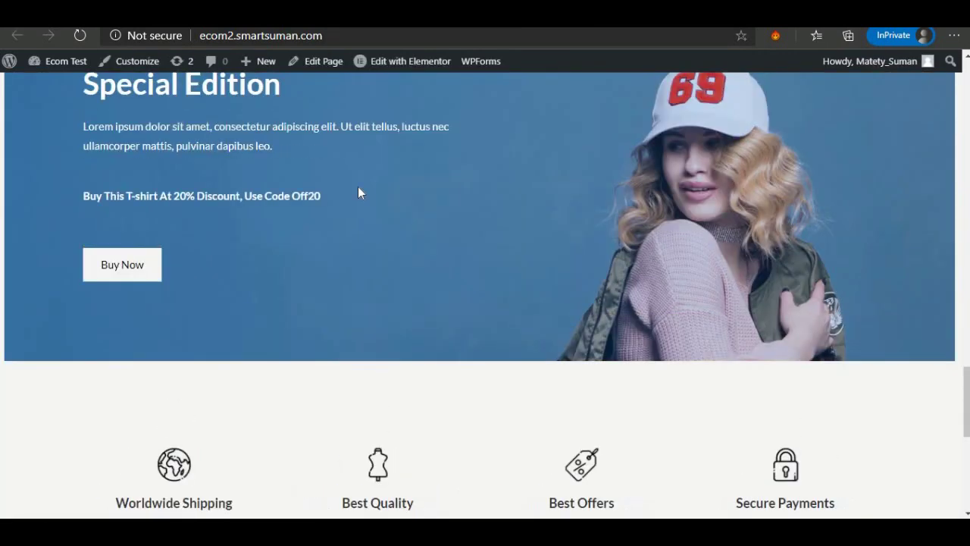
Reload the storefront so it shows rupee prices and wishlist links.
{"action": "scroll", "coordinate": [358, 186], "scroll_direction": "up", "scroll_amount": 13}
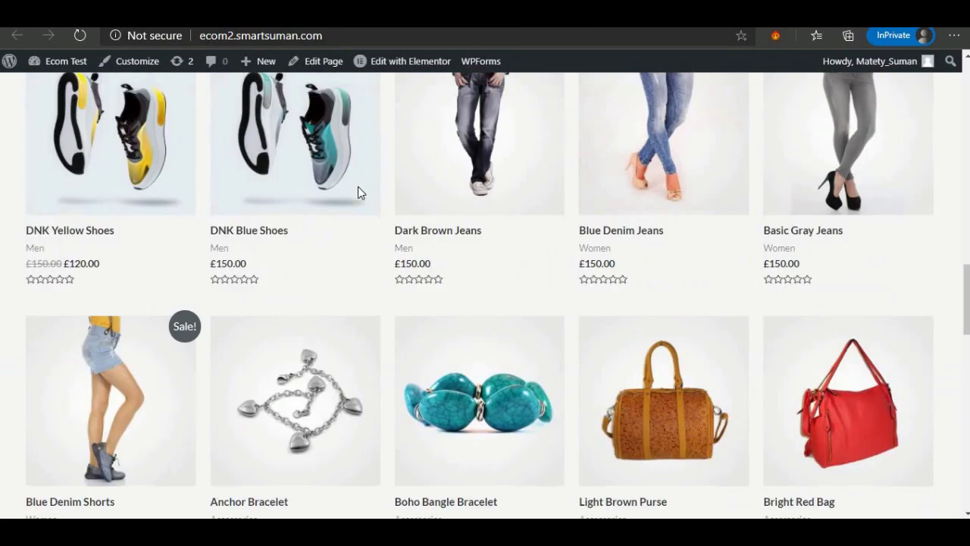
{"action": "scroll", "coordinate": [183, 238], "scroll_direction": "down", "scroll_amount": 5}
{"action": "scroll", "coordinate": [184, 237], "scroll_direction": "down", "scroll_amount": 1}
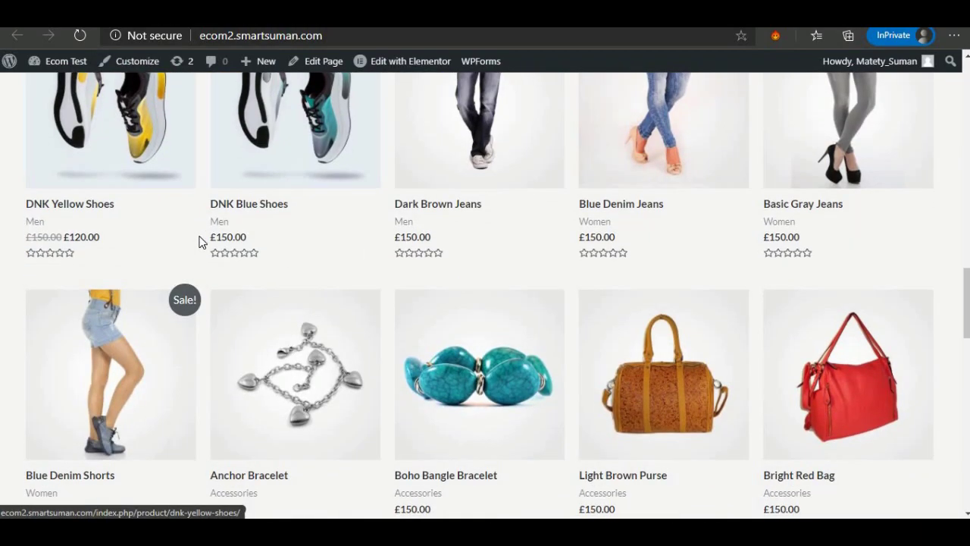
{"action": "left_click", "coordinate": [77, 35]}
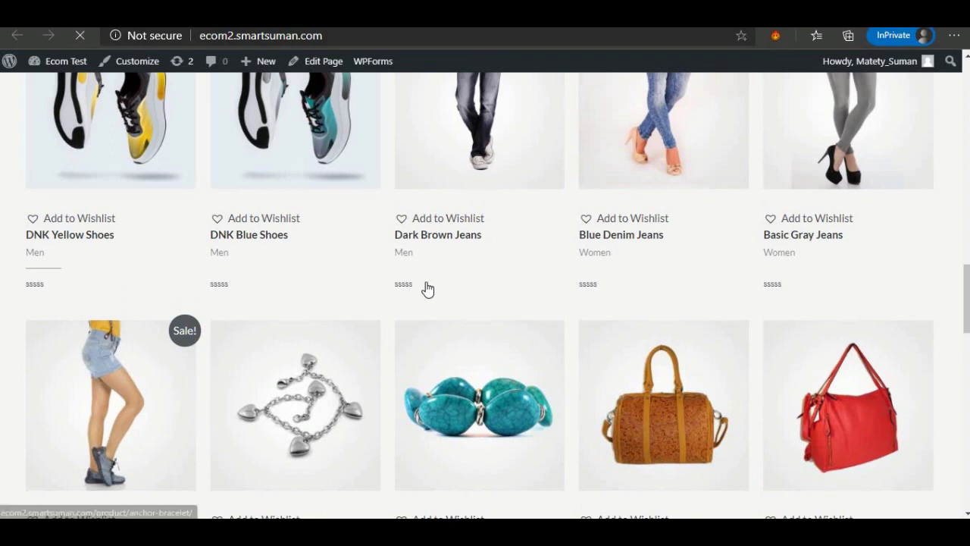
Add DNK Blue Shoes to the wishlist and return to the admin Pages list.
{"action": "left_click", "coordinate": [218, 219]}
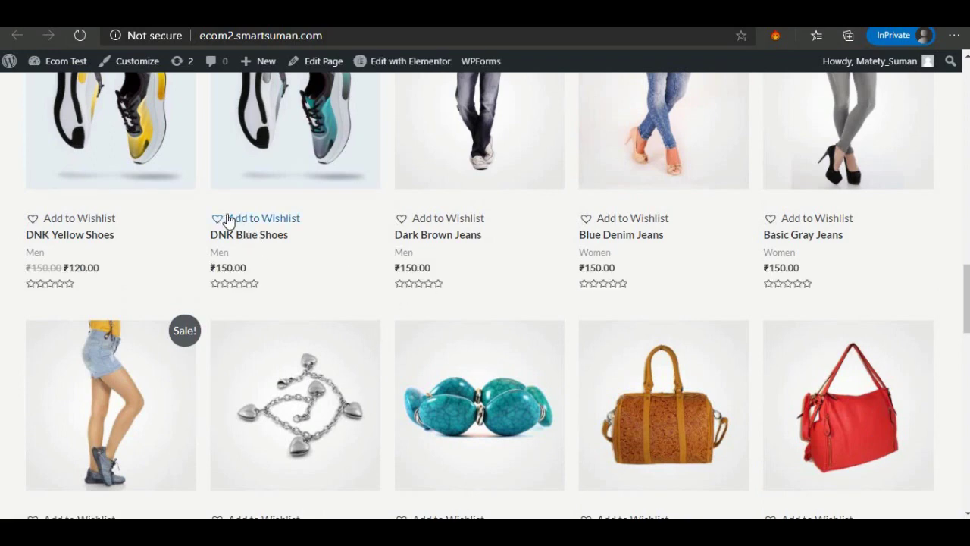
{"action": "scroll", "coordinate": [329, 255], "scroll_direction": "up", "scroll_amount": 10}
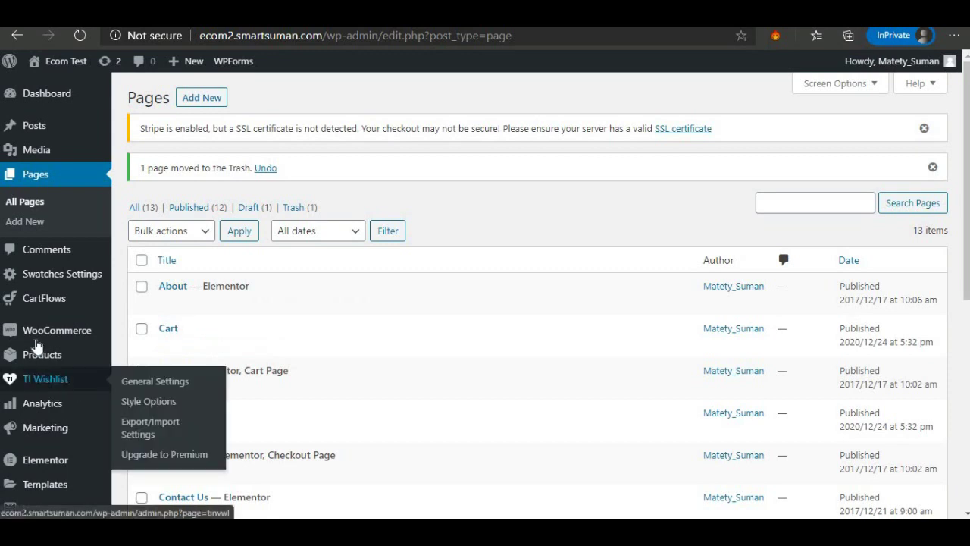
{"action": "mouse_move", "coordinate": [38, 366]}
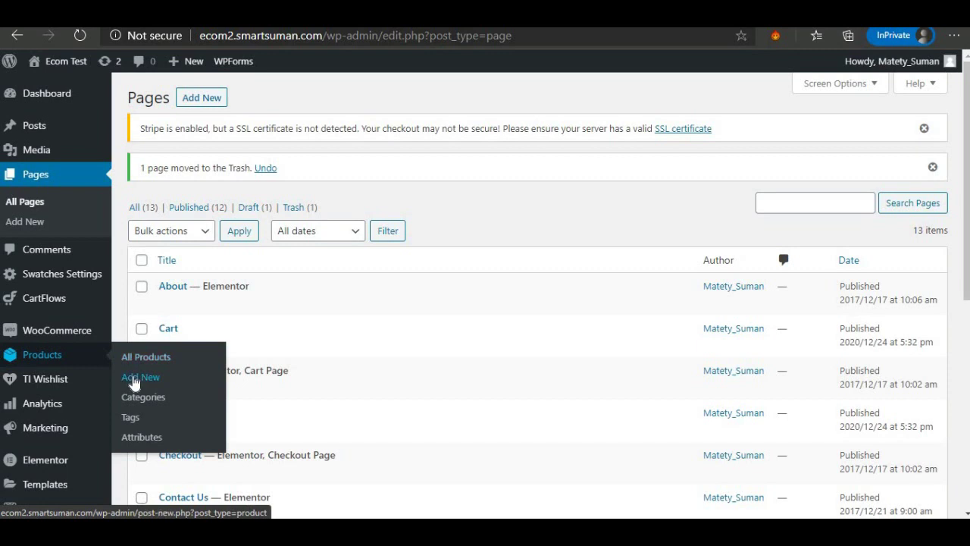
Start a new product and open the Men category on the original store.
{"action": "left_click", "coordinate": [134, 379]}
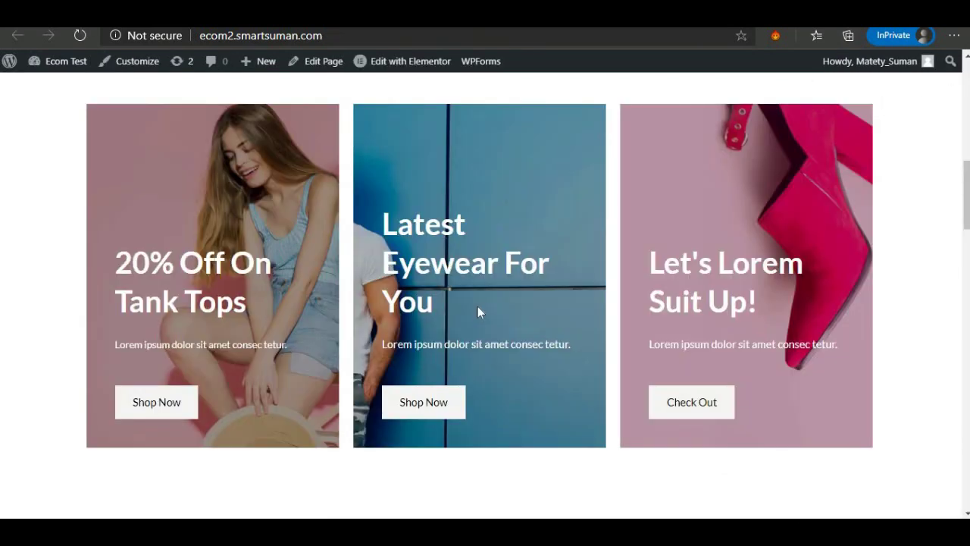
{"action": "scroll", "coordinate": [476, 304], "scroll_direction": "up", "scroll_amount": 6}
{"action": "scroll", "coordinate": [470, 303], "scroll_direction": "down", "scroll_amount": 3}
{"action": "scroll", "coordinate": [468, 301], "scroll_direction": "up", "scroll_amount": 3}
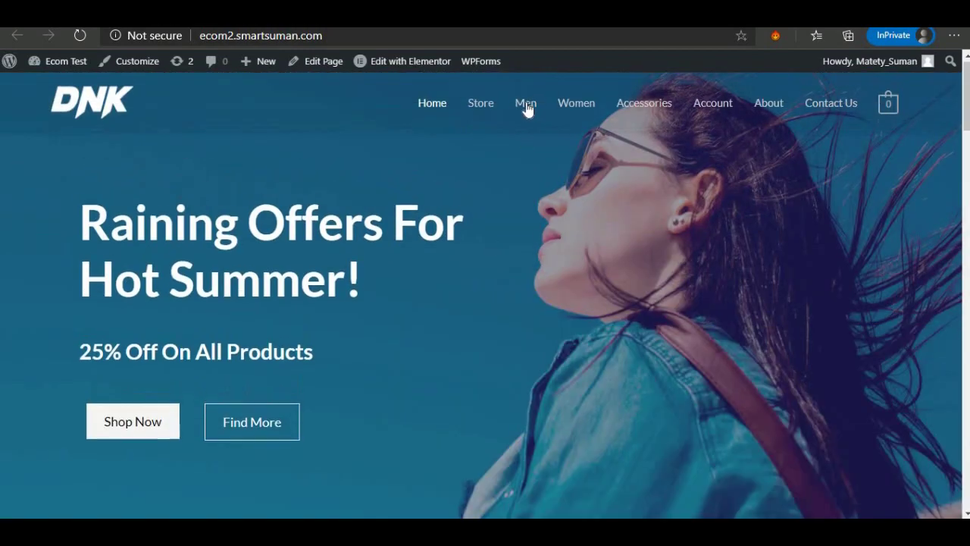
{"action": "left_click", "coordinate": [524, 107]}
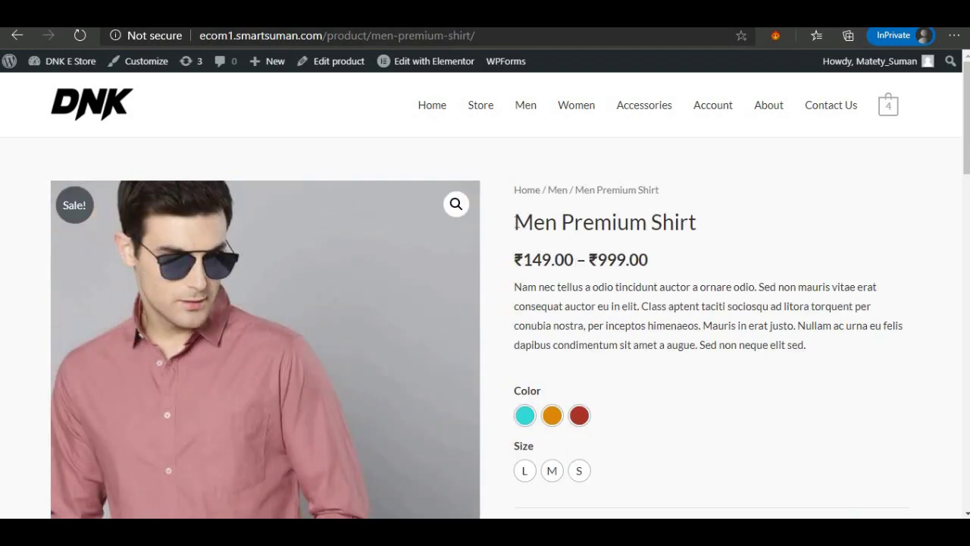
Copy the 'Men Premium Shirt' title and paste it as the new product's name.
{"action": "left_click_drag", "start_coordinate": [516, 222], "coordinate": [683, 224]}
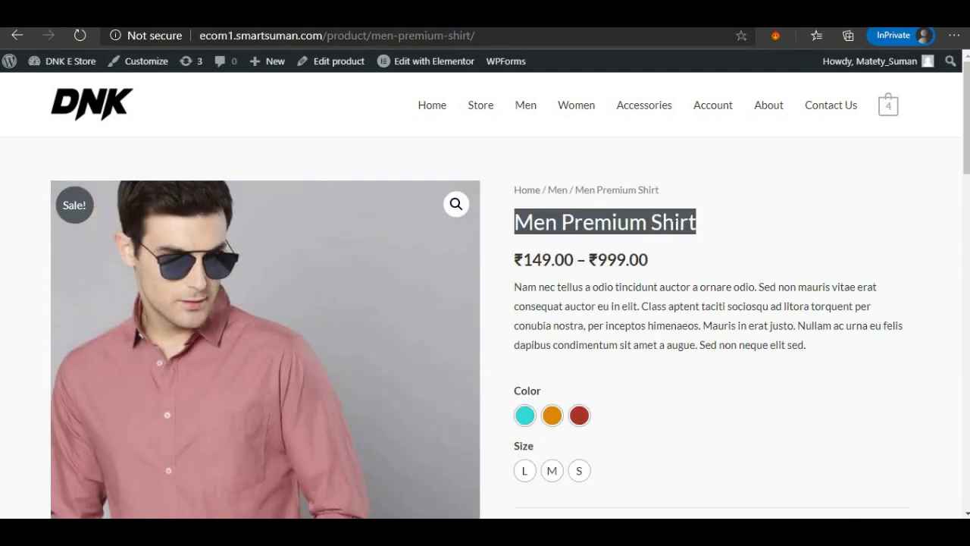
{"action": "right_click", "coordinate": [672, 232]}
{"action": "left_click", "coordinate": [710, 240]}
{"action": "key", "text": "alt+Tab"}
{"action": "right_click", "coordinate": [246, 181]}
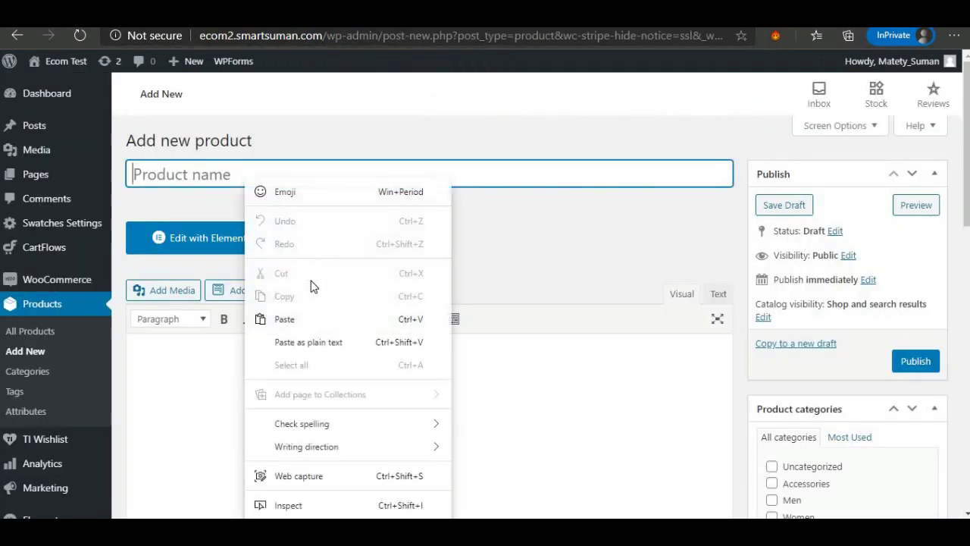
{"action": "left_click", "coordinate": [324, 319]}
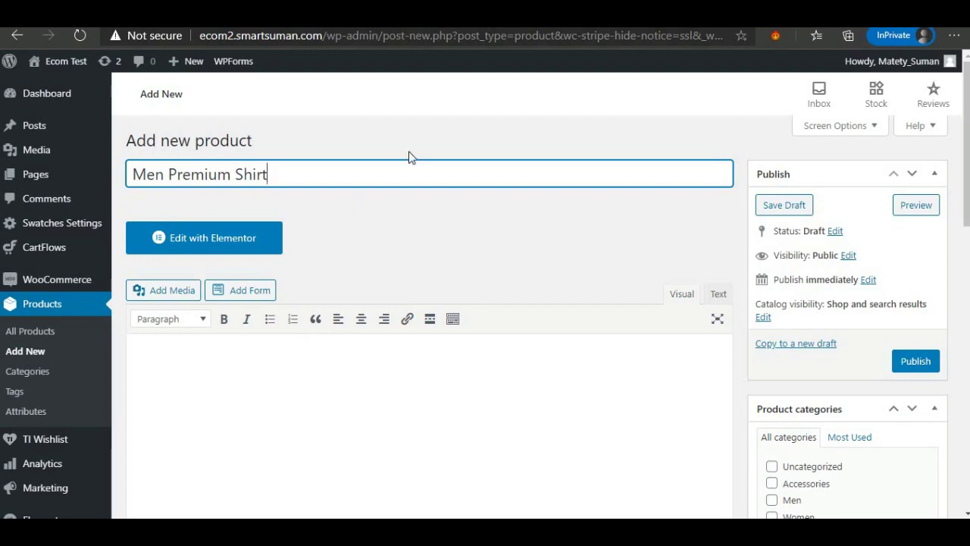
{"action": "scroll", "coordinate": [382, 244], "scroll_direction": "down", "scroll_amount": 10}
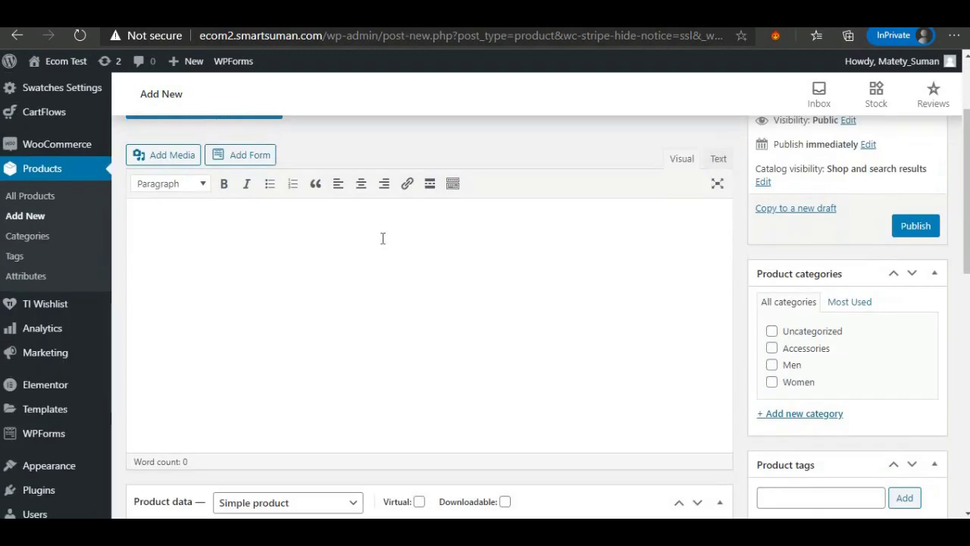
Copy the original product's description paragraph and feature bullet list.
{"action": "scroll", "coordinate": [382, 238], "scroll_direction": "up", "scroll_amount": 10}
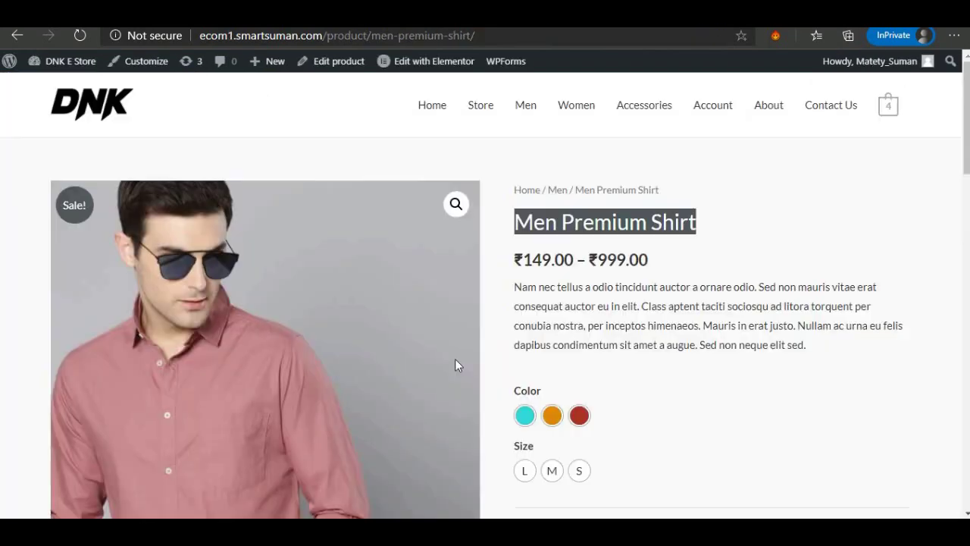
{"action": "scroll", "coordinate": [528, 368], "scroll_direction": "down", "scroll_amount": 8}
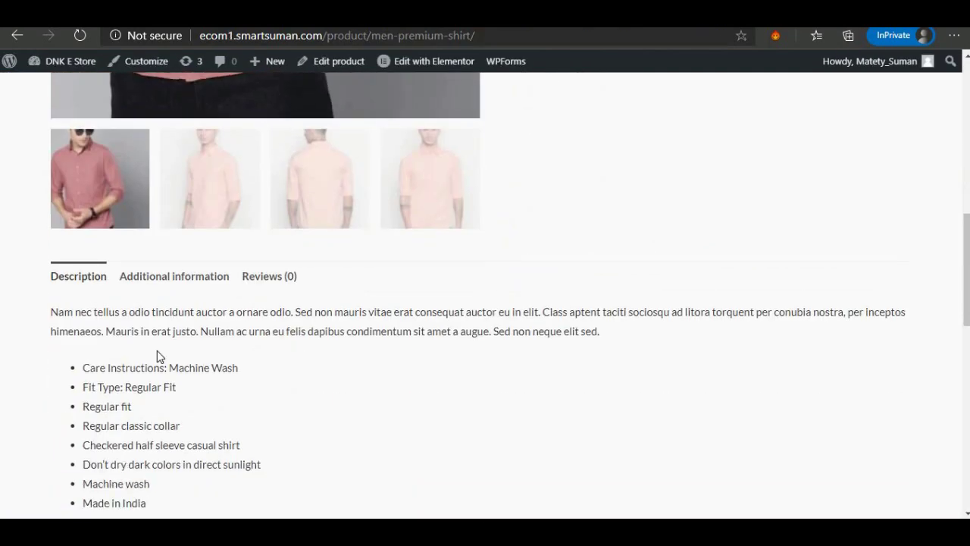
{"action": "left_click_drag", "start_coordinate": [50, 312], "coordinate": [151, 516]}
{"action": "scroll", "coordinate": [150, 514], "scroll_direction": "down", "scroll_amount": 2}
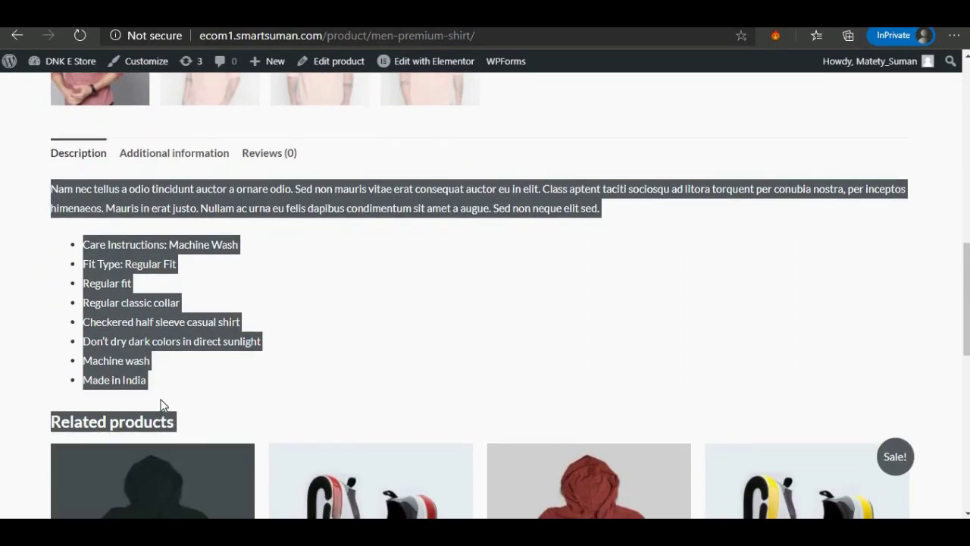
{"action": "right_click", "coordinate": [120, 309]}
{"action": "left_click", "coordinate": [136, 322]}
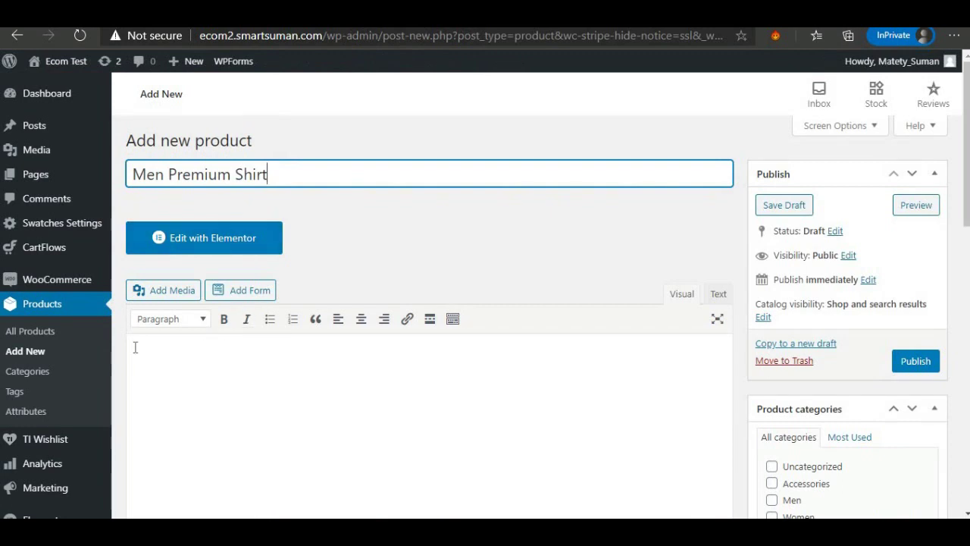
Paste the copied description into the new product's description editor.
{"action": "right_click", "coordinate": [135, 347]}
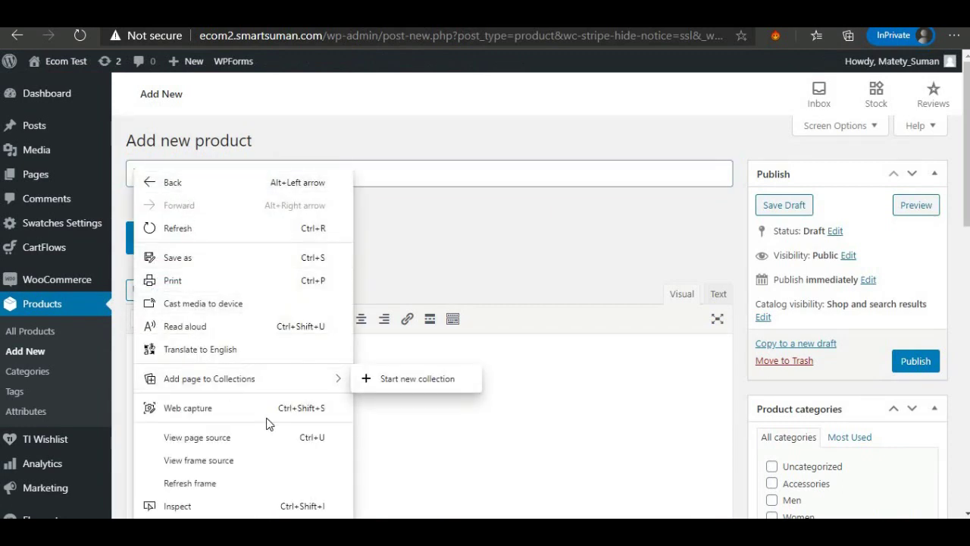
{"action": "left_click", "coordinate": [388, 426]}
{"action": "right_click", "coordinate": [123, 373]}
{"action": "left_click", "coordinate": [147, 379]}
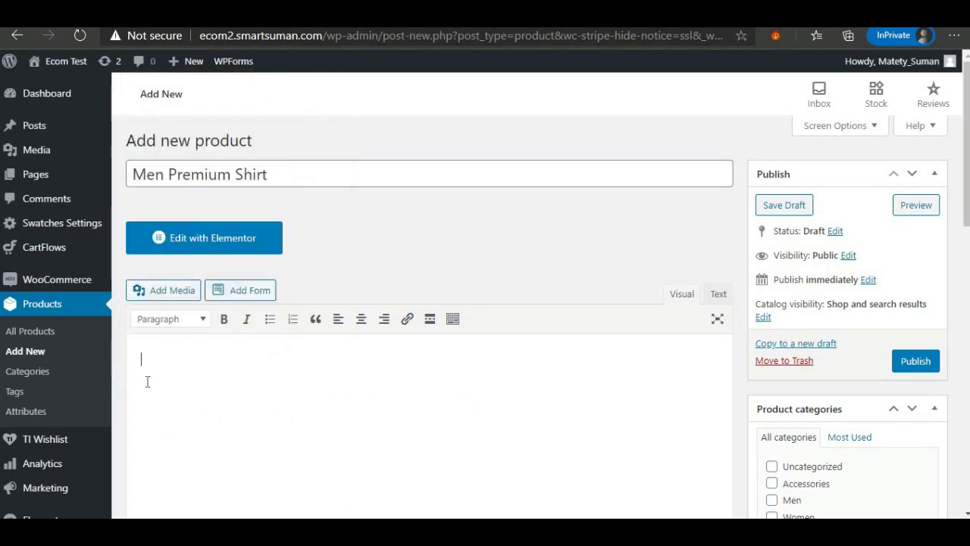
{"action": "right_click", "coordinate": [147, 381]}
{"action": "left_click", "coordinate": [186, 181]}
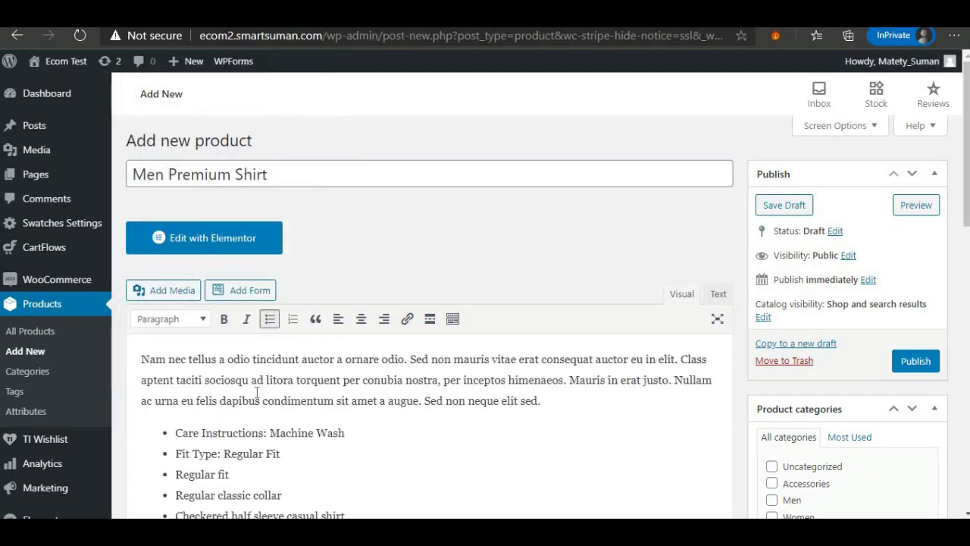
{"action": "scroll", "coordinate": [255, 392], "scroll_direction": "down", "scroll_amount": 6}
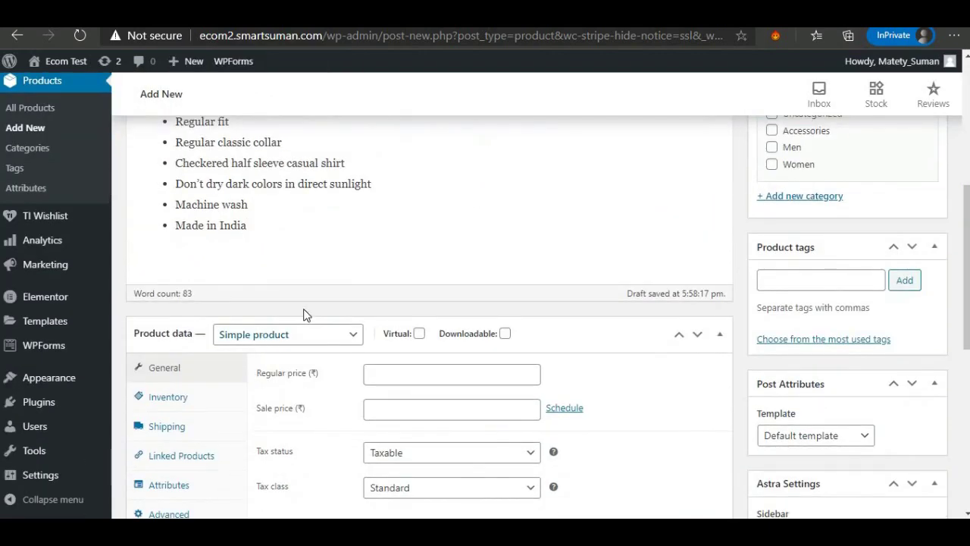
Set the regular price to 499 and the sale price to 299.
{"action": "scroll", "coordinate": [312, 277], "scroll_direction": "down", "scroll_amount": 1}
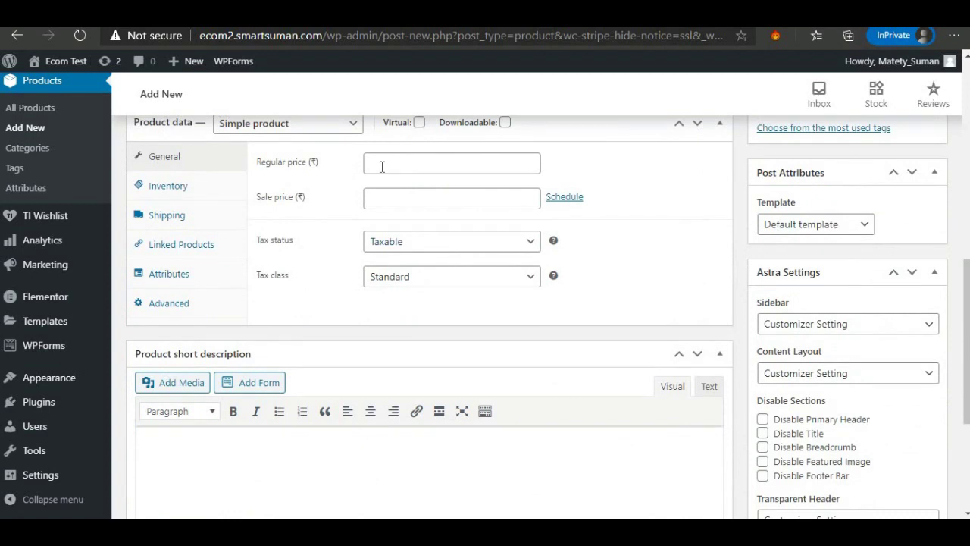
{"action": "left_click", "coordinate": [382, 166]}
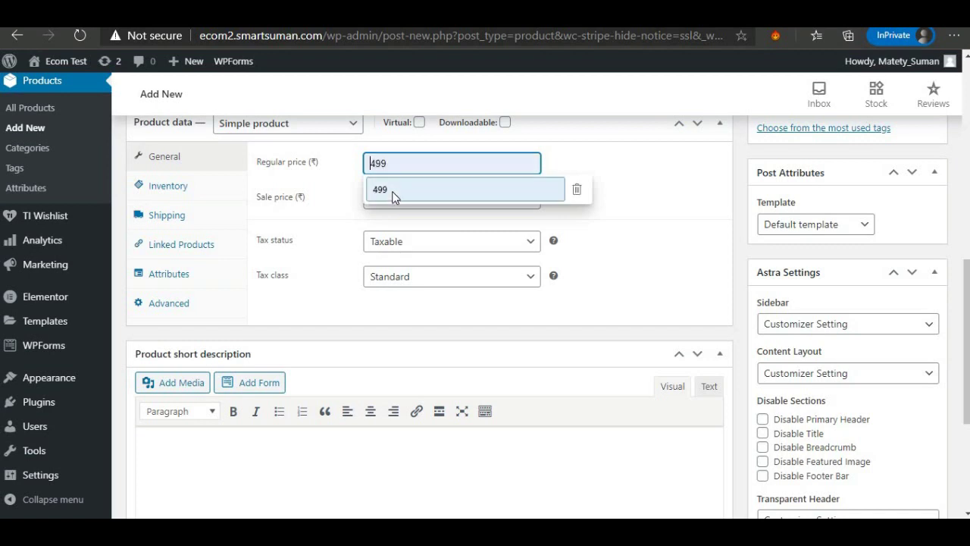
{"action": "left_click", "coordinate": [392, 191]}
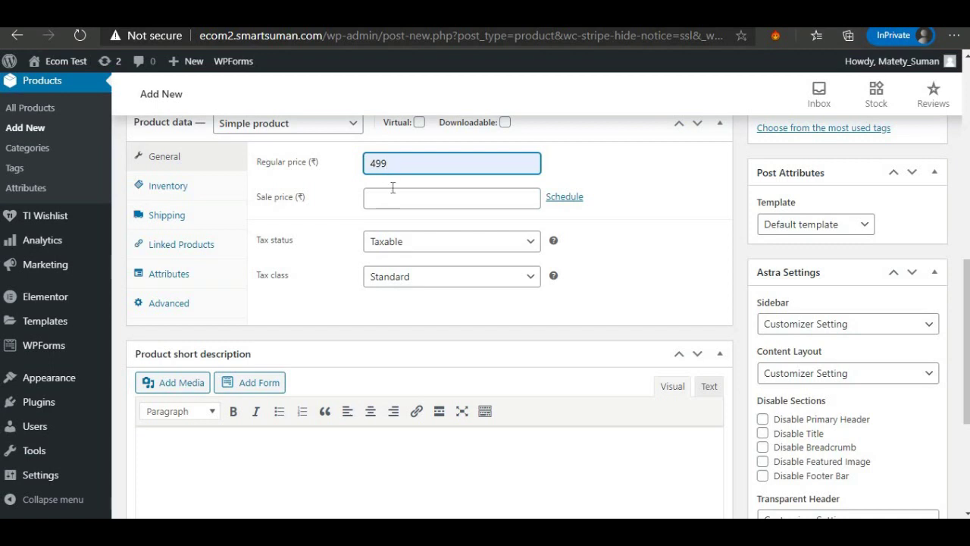
{"action": "left_click", "coordinate": [392, 197]}
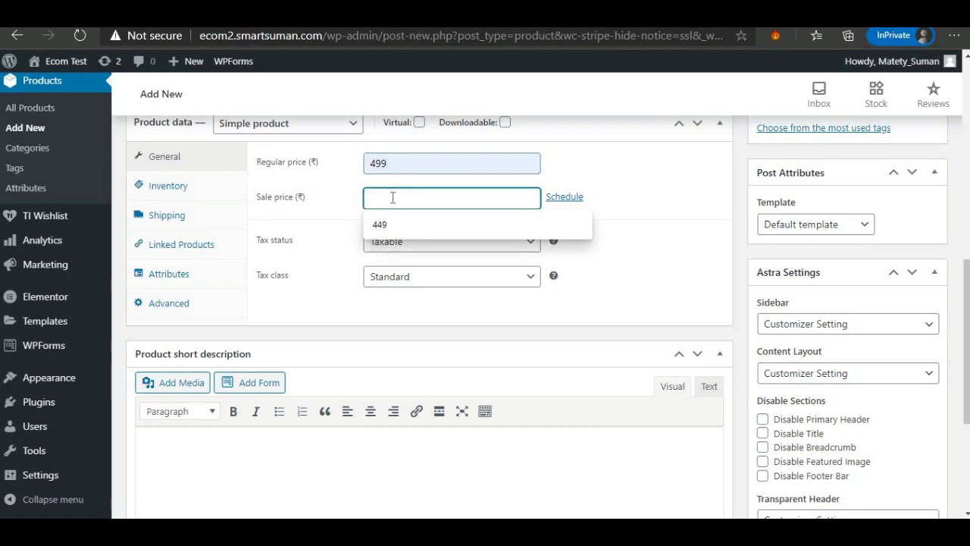
{"action": "left_click", "coordinate": [382, 224]}
{"action": "left_click_drag", "start_coordinate": [390, 198], "coordinate": [367, 197]}
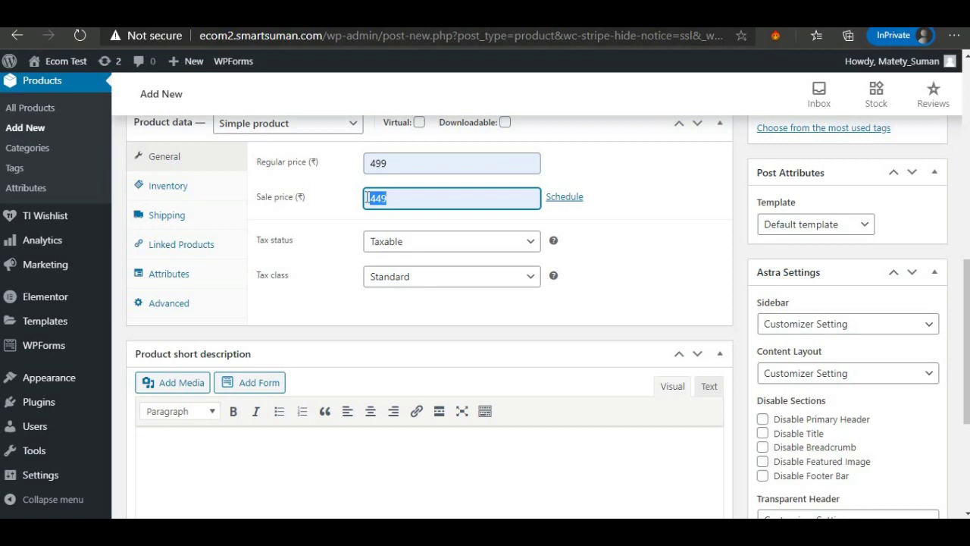
{"action": "type", "text": "299"}
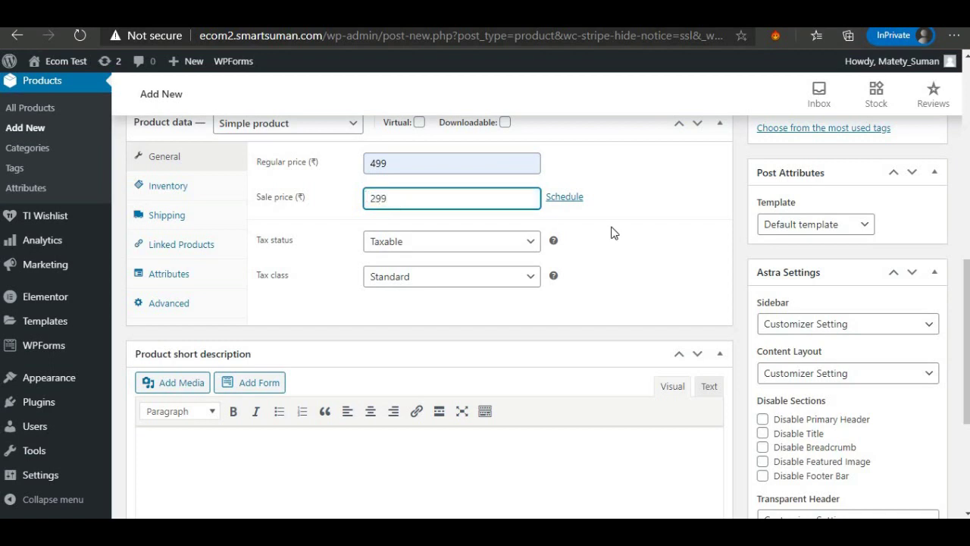
Schedule the sale from 2020-12-25 to 2021-01-01.
{"action": "left_click", "coordinate": [561, 199]}
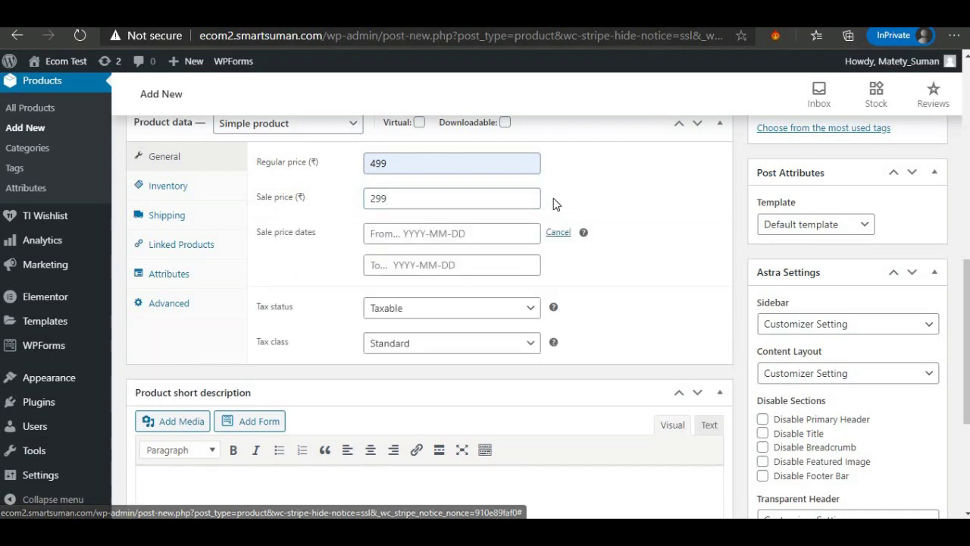
{"action": "left_click", "coordinate": [409, 235]}
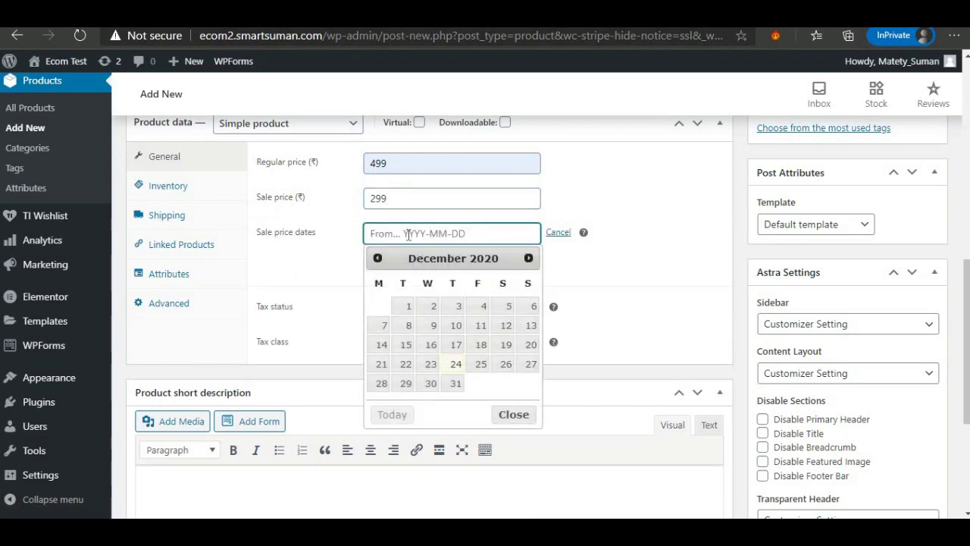
{"action": "left_click", "coordinate": [480, 365]}
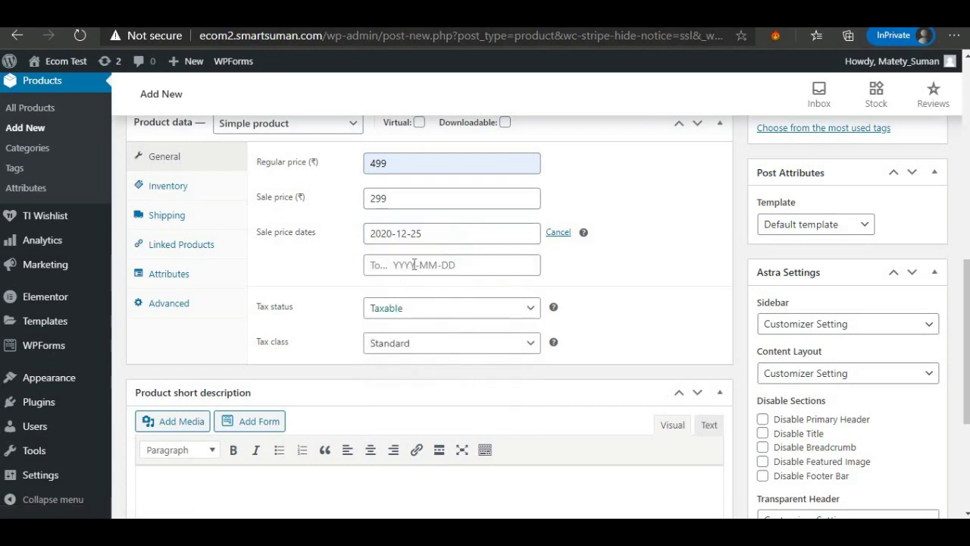
{"action": "left_click", "coordinate": [413, 263]}
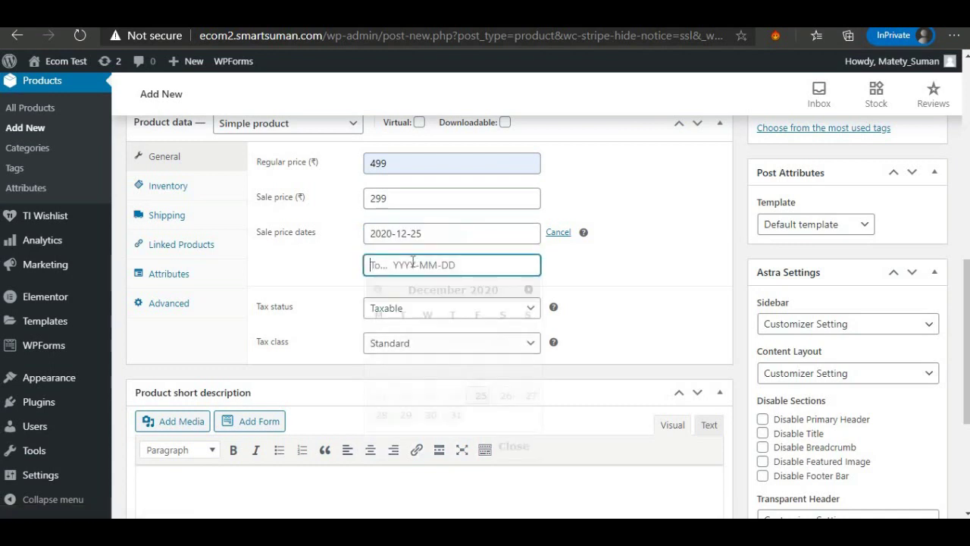
{"action": "left_click", "coordinate": [529, 290]}
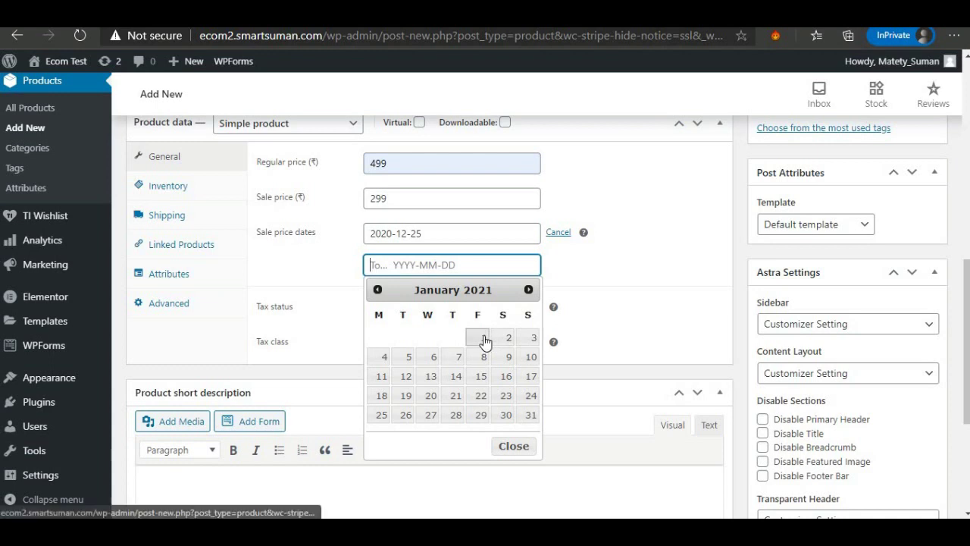
{"action": "left_click", "coordinate": [481, 337]}
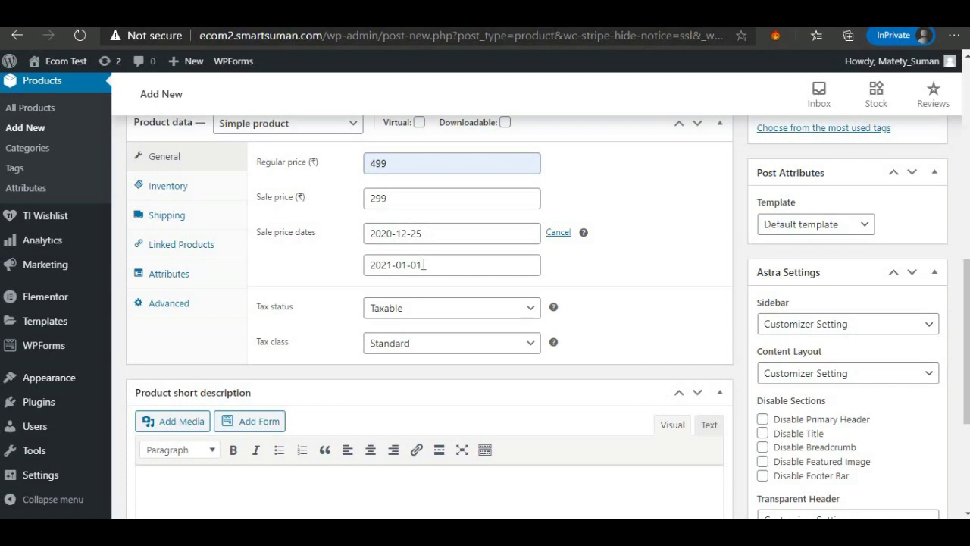
{"action": "left_click_drag", "start_coordinate": [423, 264], "coordinate": [407, 265]}
{"action": "left_click", "coordinate": [562, 274]}
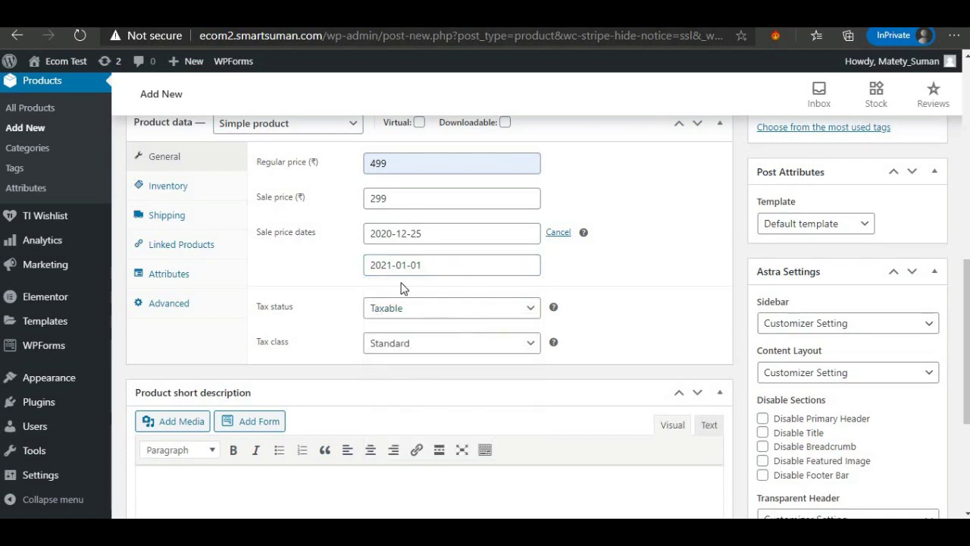
Keep the tax status Taxable and set the tax class to GST 10.
{"action": "left_click", "coordinate": [411, 311]}
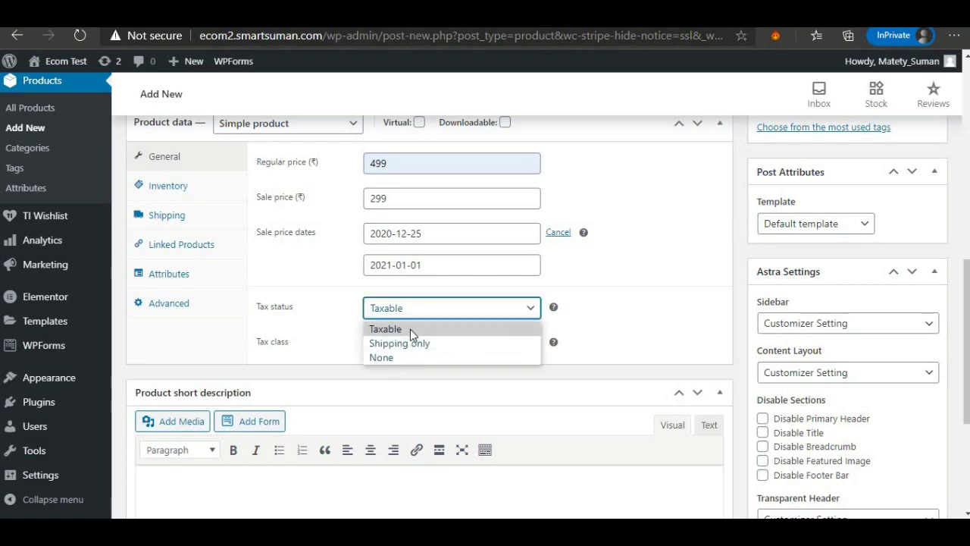
{"action": "left_click", "coordinate": [410, 329]}
{"action": "left_click", "coordinate": [407, 347]}
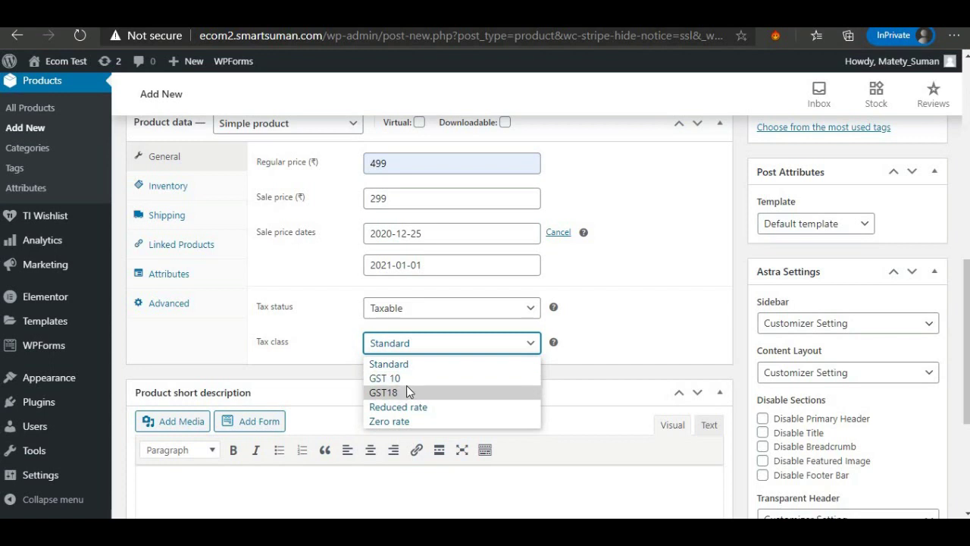
{"action": "left_click", "coordinate": [407, 376]}
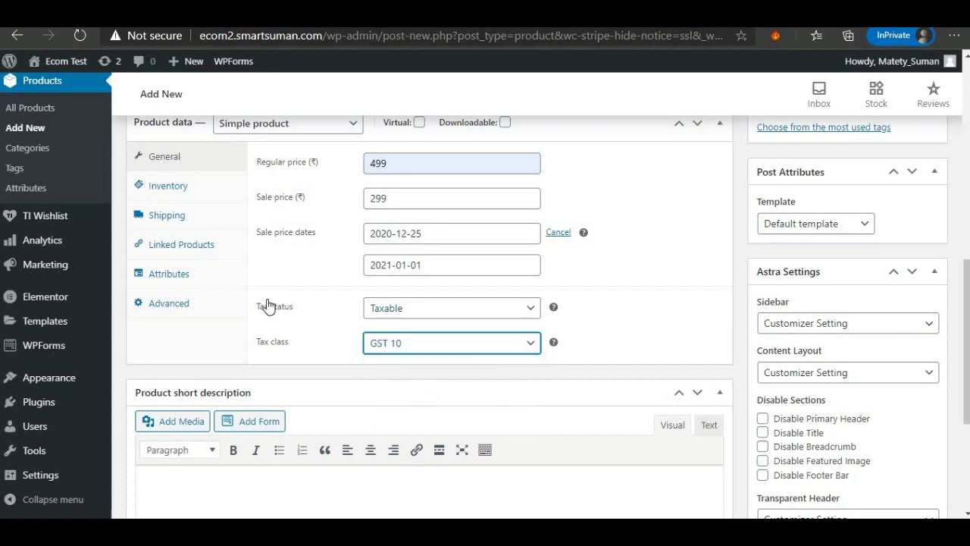
{"action": "scroll", "coordinate": [370, 302], "scroll_direction": "up", "scroll_amount": 1}
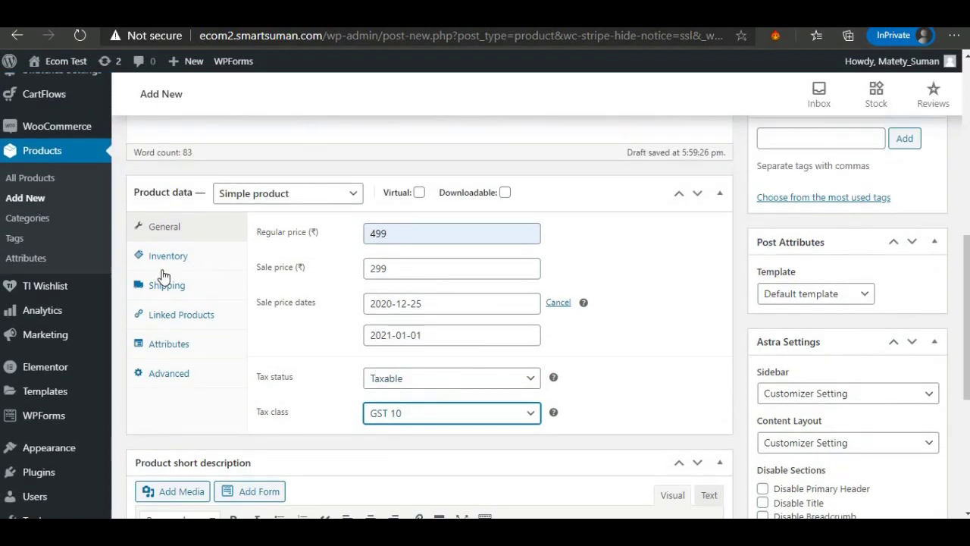
Enable stock management with SKU men100, 60 in stock, no backorders and low-stock threshold 5.
{"action": "left_click", "coordinate": [156, 261]}
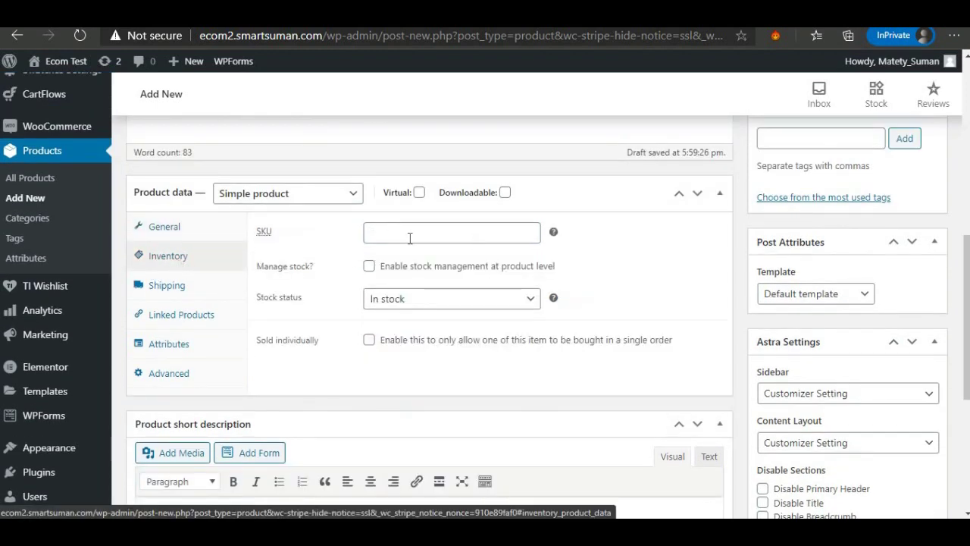
{"action": "left_click", "coordinate": [379, 226]}
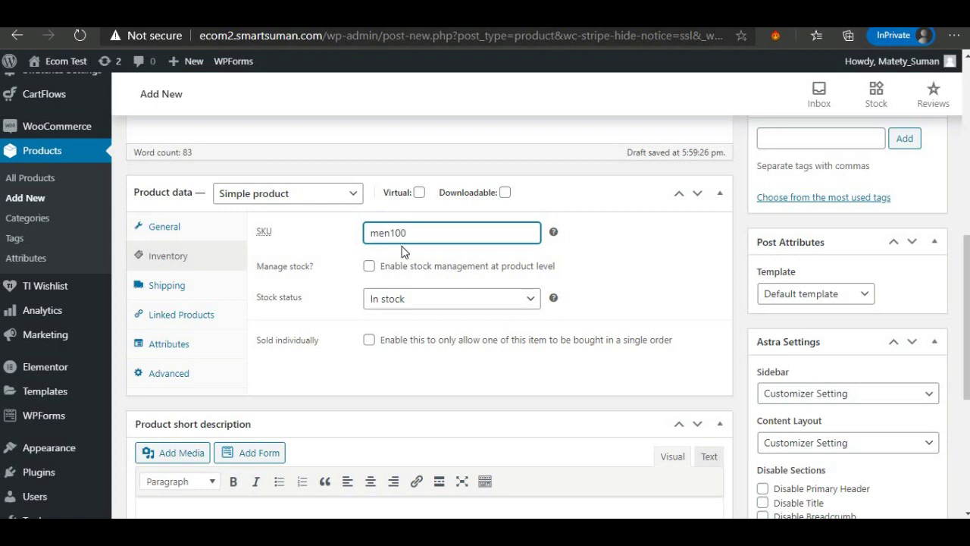
{"action": "left_click", "coordinate": [369, 266]}
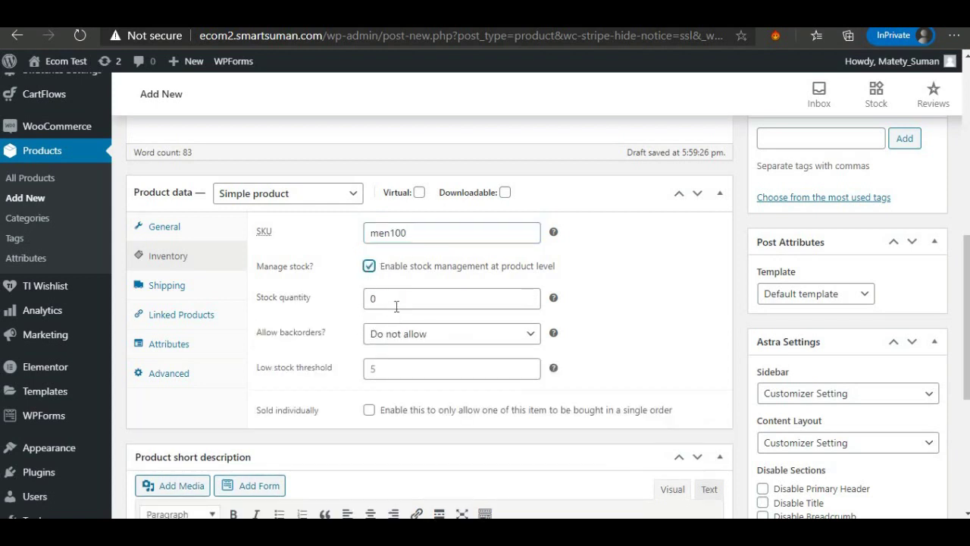
{"action": "double_click", "coordinate": [373, 300]}
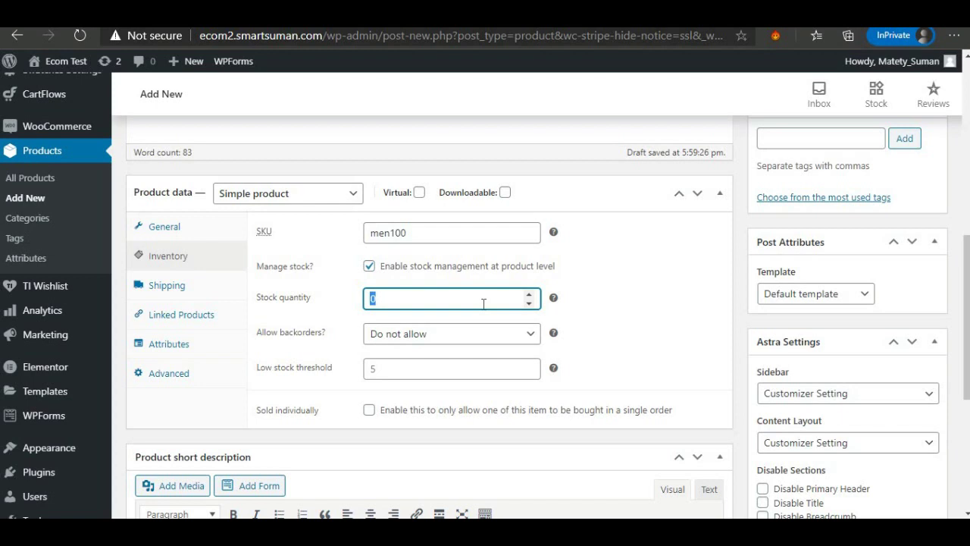
{"action": "type", "text": "6"}
{"action": "left_click", "coordinate": [409, 334]}
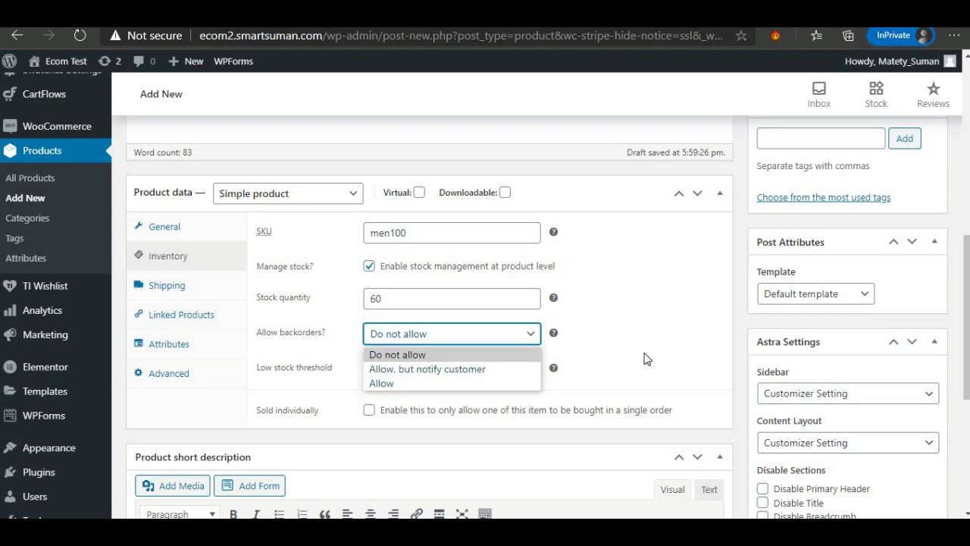
{"action": "left_click", "coordinate": [489, 363]}
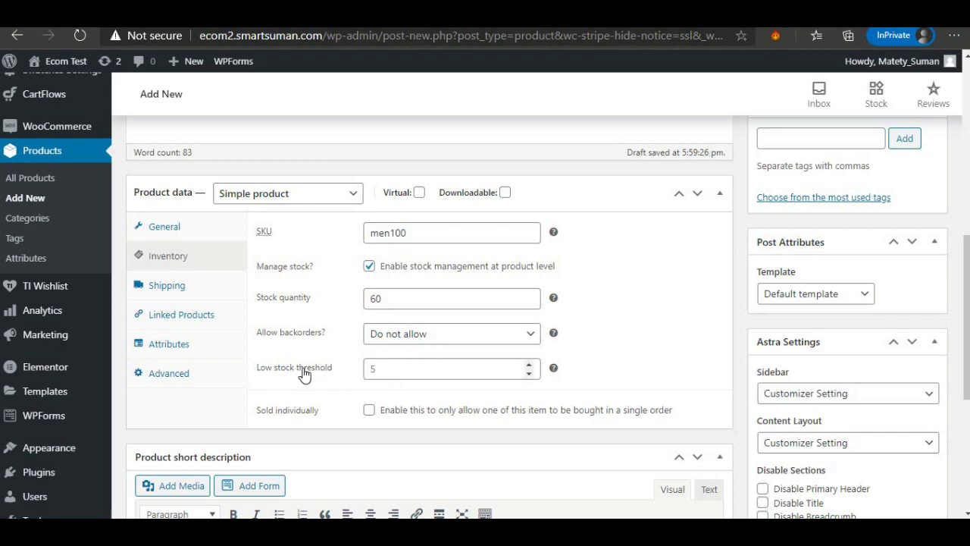
{"action": "left_click", "coordinate": [366, 368]}
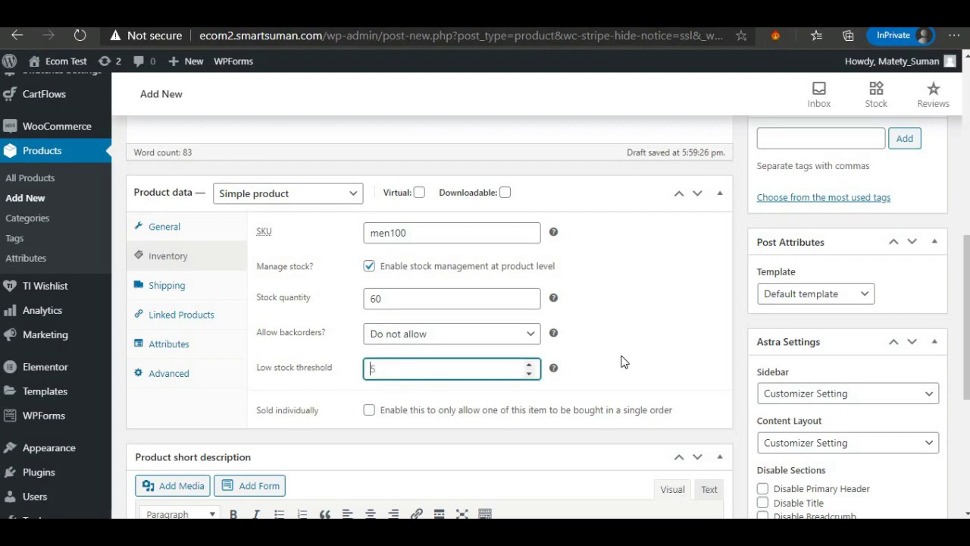
{"action": "left_click", "coordinate": [444, 426]}
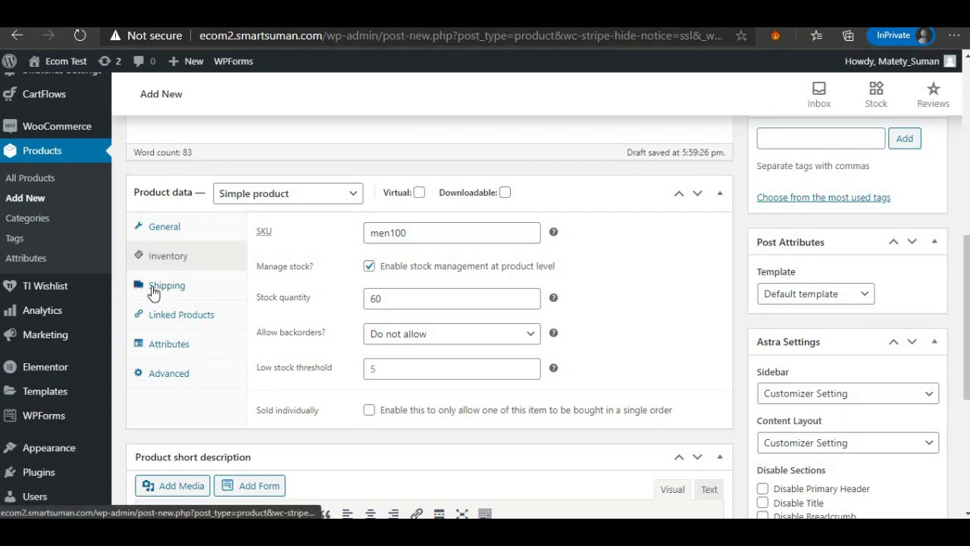
Enter a shipping weight of 500 and dimensions 50 × 50 × 10.
{"action": "left_click", "coordinate": [154, 290]}
{"action": "left_click", "coordinate": [388, 233]}
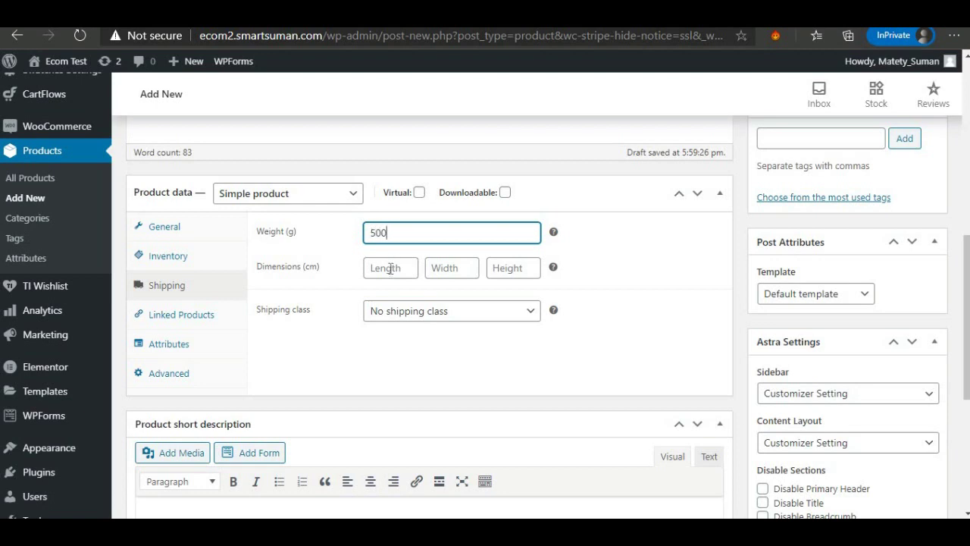
{"action": "left_click", "coordinate": [390, 269]}
{"action": "type", "text": "50"}
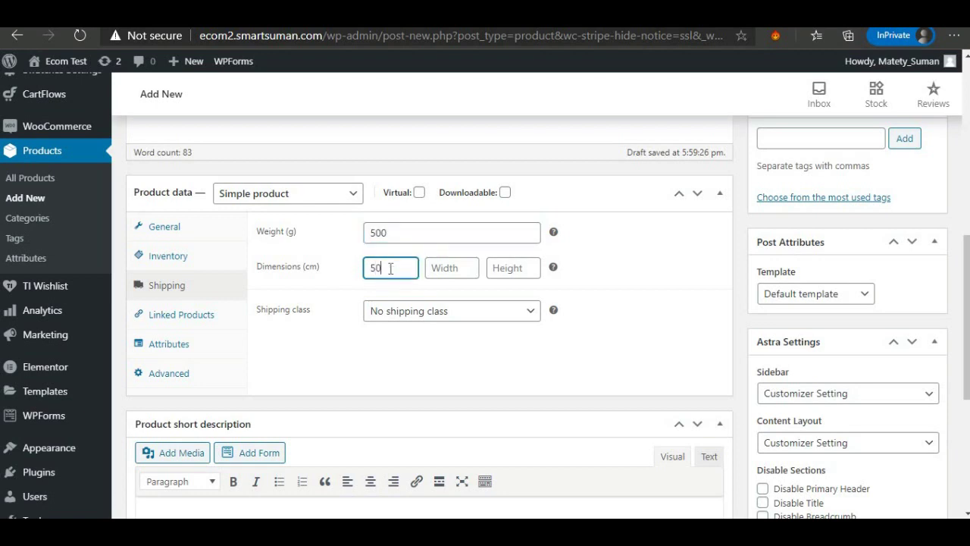
{"action": "left_click", "coordinate": [448, 274]}
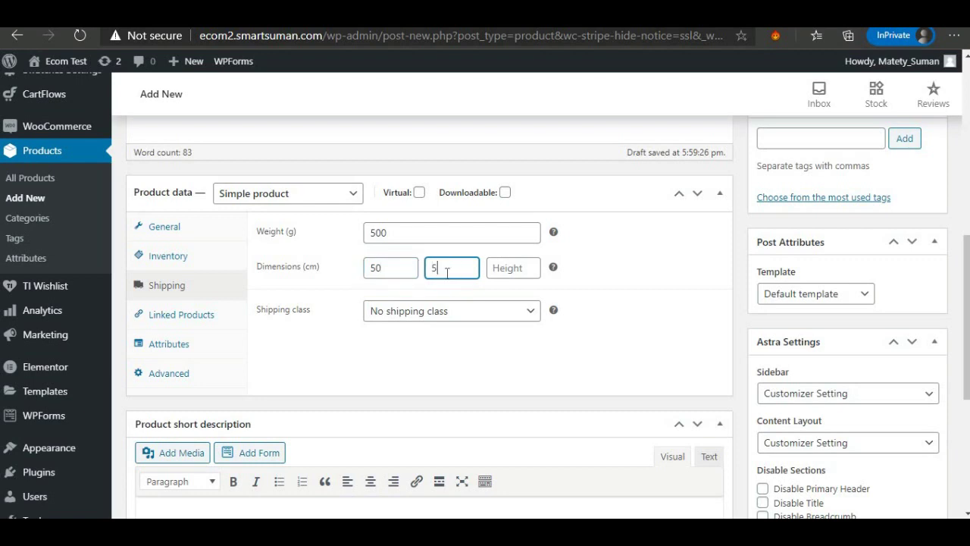
{"action": "left_click", "coordinate": [502, 273]}
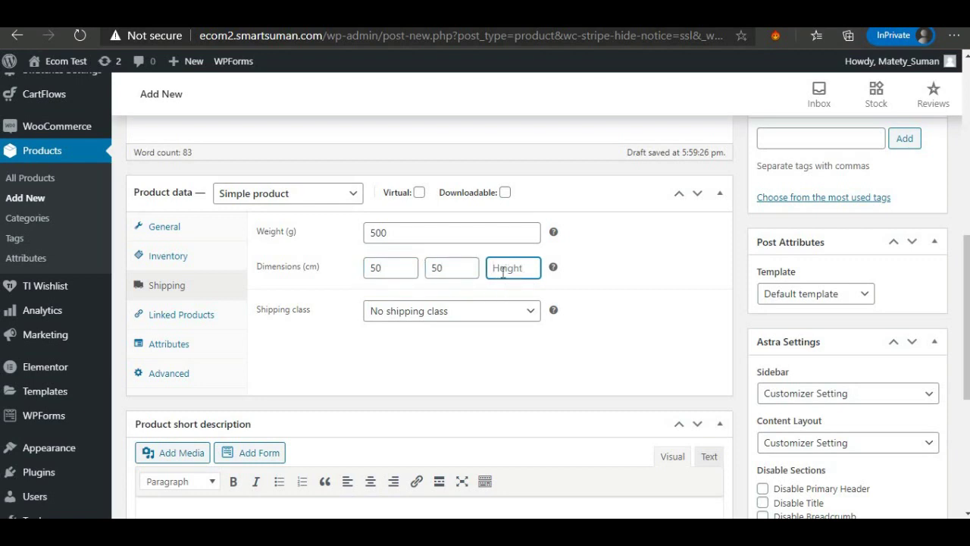
{"action": "type", "text": "10"}
Assign the MENS shipping class and view the Linked Products settings.
{"action": "left_click", "coordinate": [493, 312]}
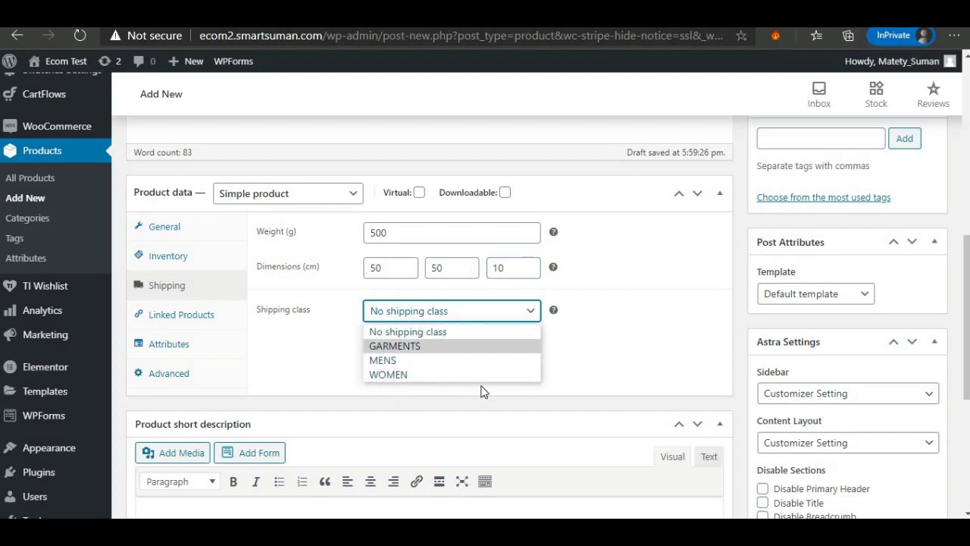
{"action": "left_click", "coordinate": [383, 360]}
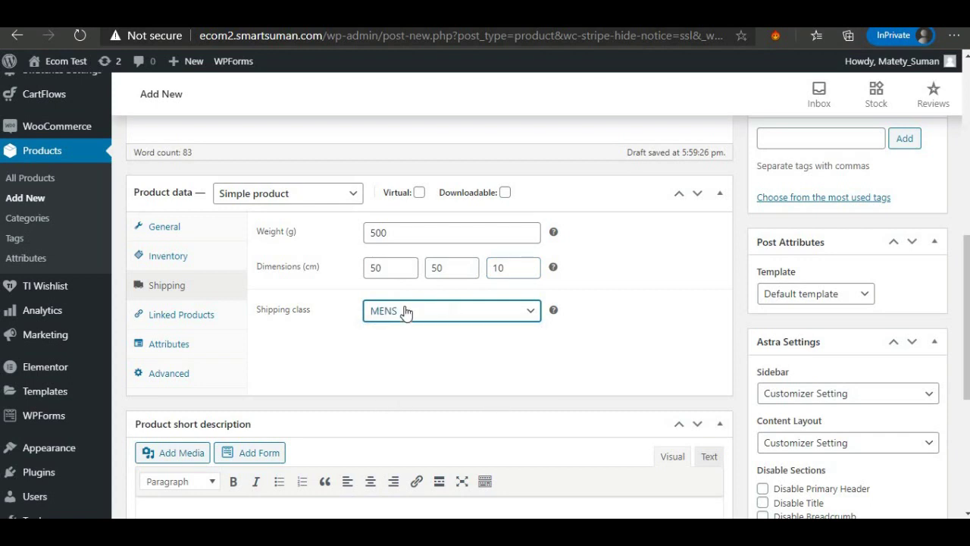
{"action": "left_click", "coordinate": [182, 322]}
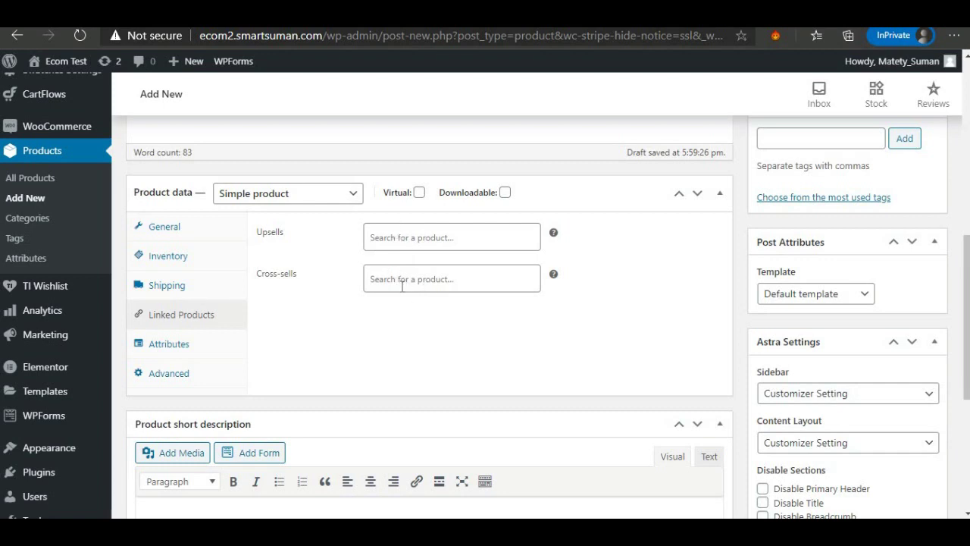
Show the Attributes section in the new product's Product data.
{"action": "left_click", "coordinate": [162, 351]}
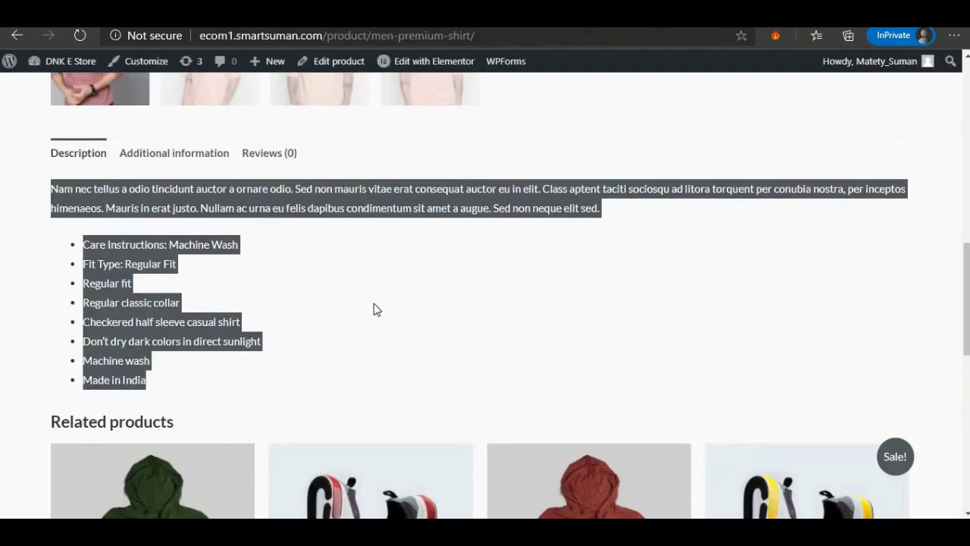
{"action": "scroll", "coordinate": [372, 305], "scroll_direction": "up", "scroll_amount": 3}
{"action": "scroll", "coordinate": [201, 216], "scroll_direction": "down", "scroll_amount": 8}
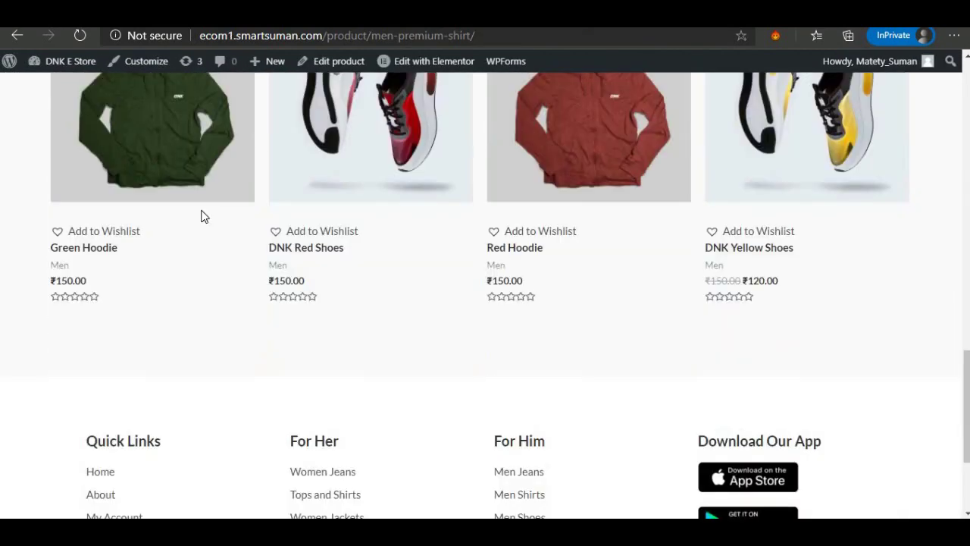
{"action": "scroll", "coordinate": [201, 216], "scroll_direction": "up", "scroll_amount": 1}
View the Green Hoodie product page on the original store for reference.
{"action": "right_click", "coordinate": [145, 220]}
{"action": "left_click", "coordinate": [189, 200]}
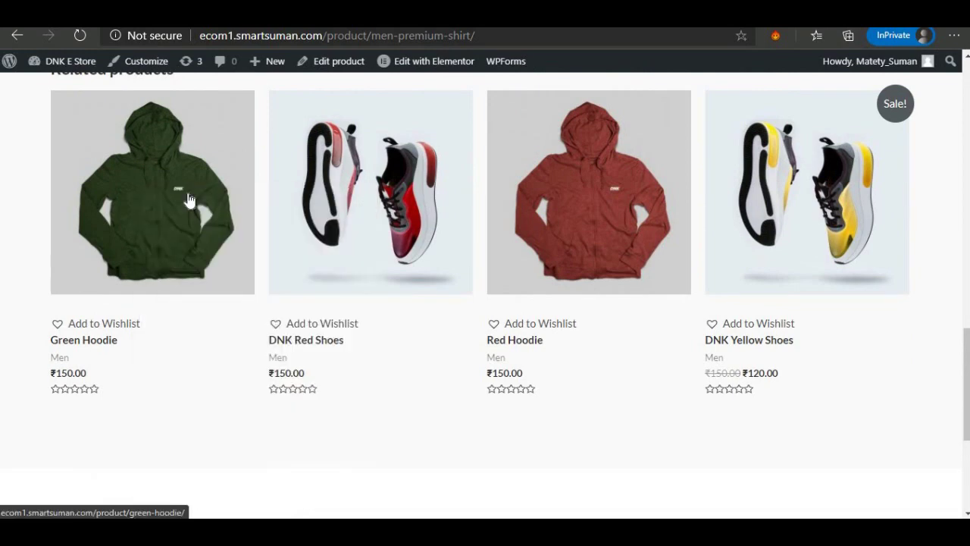
{"action": "left_click", "coordinate": [190, 199]}
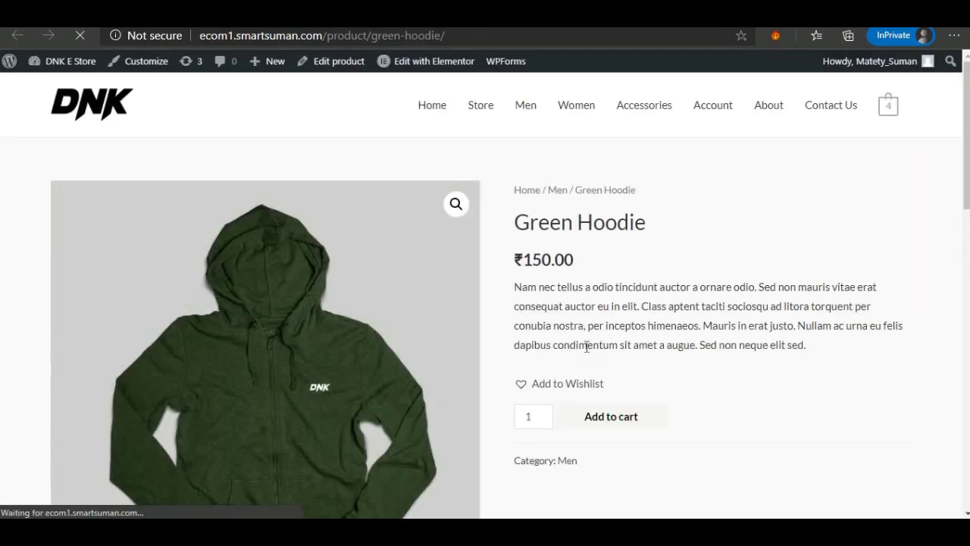
{"action": "scroll", "coordinate": [584, 348], "scroll_direction": "down", "scroll_amount": 1}
{"action": "scroll", "coordinate": [516, 390], "scroll_direction": "down", "scroll_amount": 2}
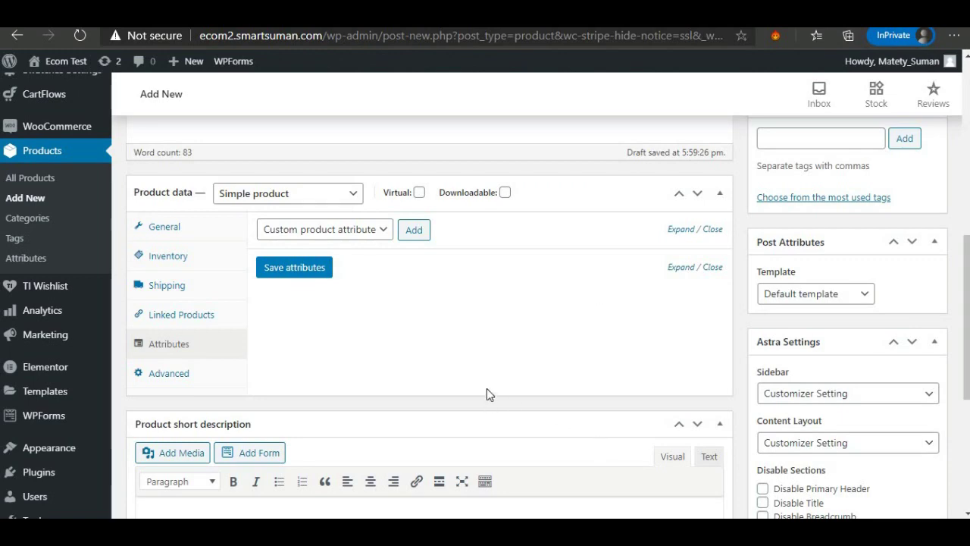
{"action": "scroll", "coordinate": [487, 394], "scroll_direction": "down", "scroll_amount": 4}
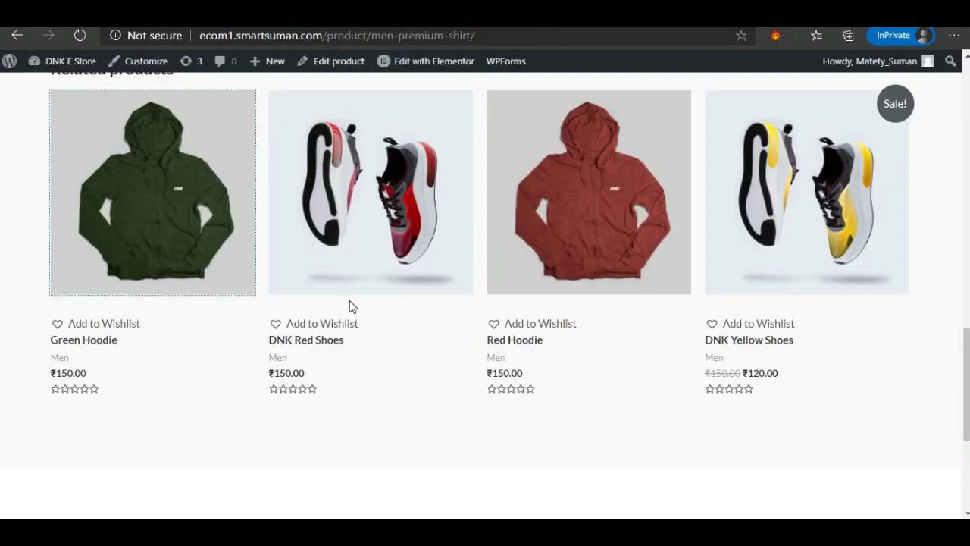
Copy the original 'Nam nec tellus a odio tincidunt…' paragraph into the ecom2 product short description.
{"action": "scroll", "coordinate": [351, 303], "scroll_direction": "up", "scroll_amount": 5}
{"action": "scroll", "coordinate": [350, 303], "scroll_direction": "up", "scroll_amount": 6}
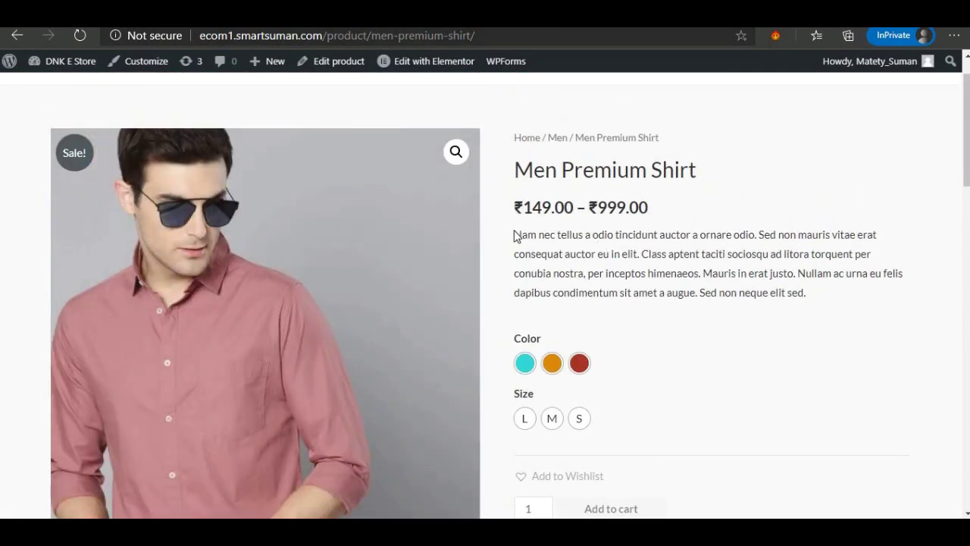
{"action": "left_click_drag", "start_coordinate": [516, 235], "coordinate": [840, 299]}
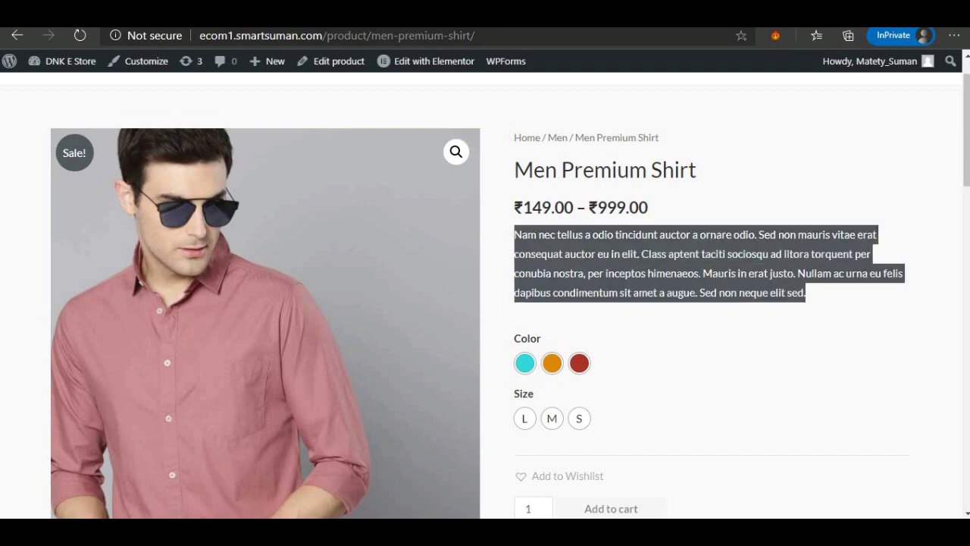
{"action": "right_click", "coordinate": [558, 250]}
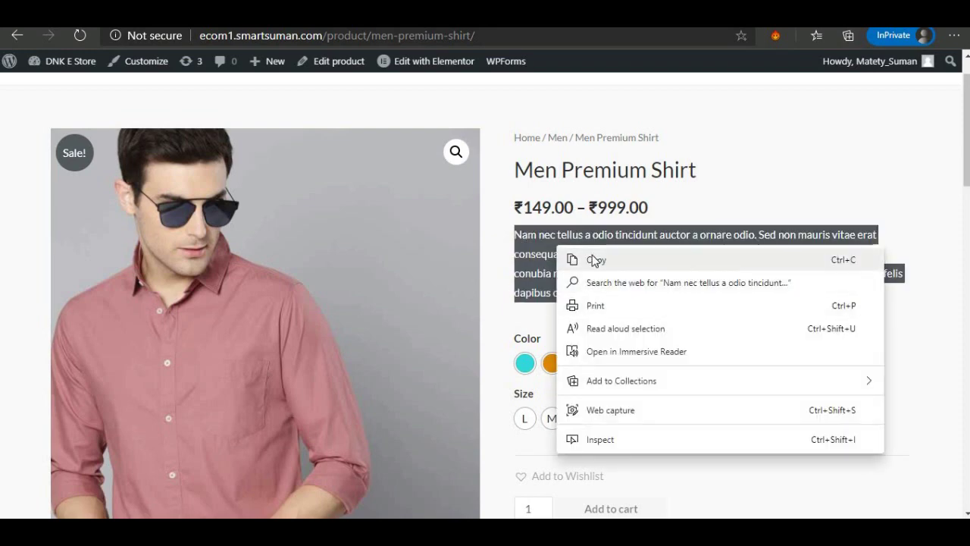
{"action": "left_click", "coordinate": [591, 259]}
{"action": "key", "text": "ctrl+Tab"}
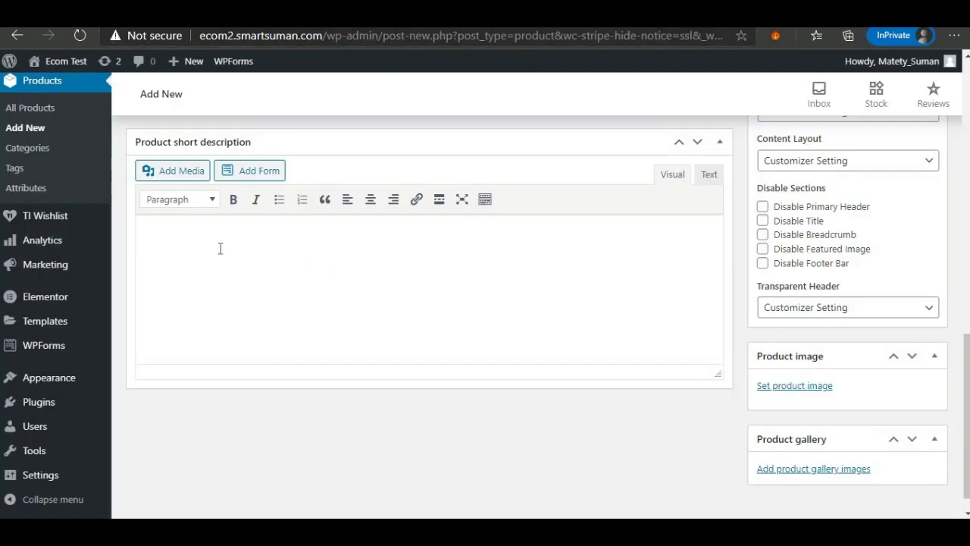
{"action": "right_click", "coordinate": [196, 238]}
{"action": "left_click", "coordinate": [229, 320]}
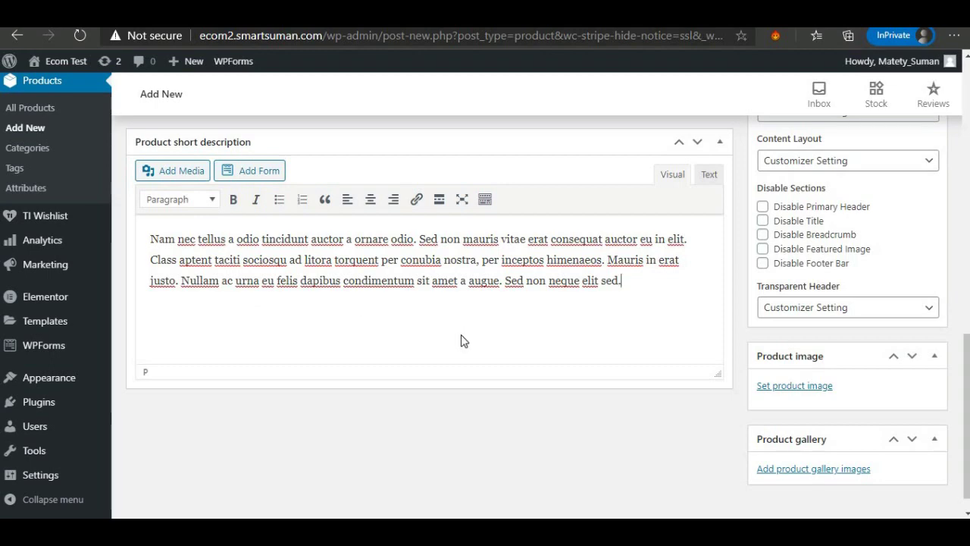
{"action": "scroll", "coordinate": [464, 340], "scroll_direction": "up", "scroll_amount": 3}
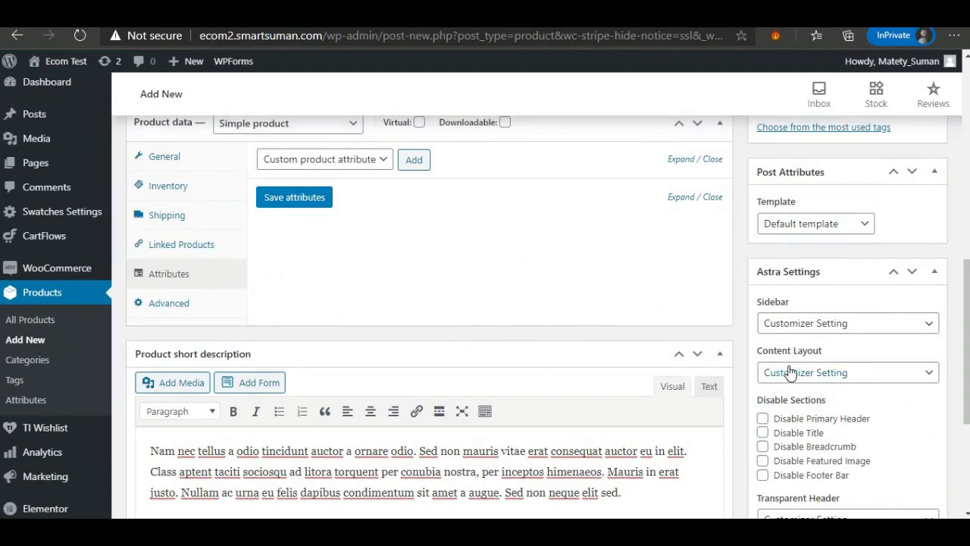
Tick Men and create a new 'Shirts' category with parent Men, leaving it ticked.
{"action": "scroll", "coordinate": [764, 341], "scroll_direction": "up", "scroll_amount": 1}
{"action": "scroll", "coordinate": [764, 341], "scroll_direction": "up", "scroll_amount": 10}
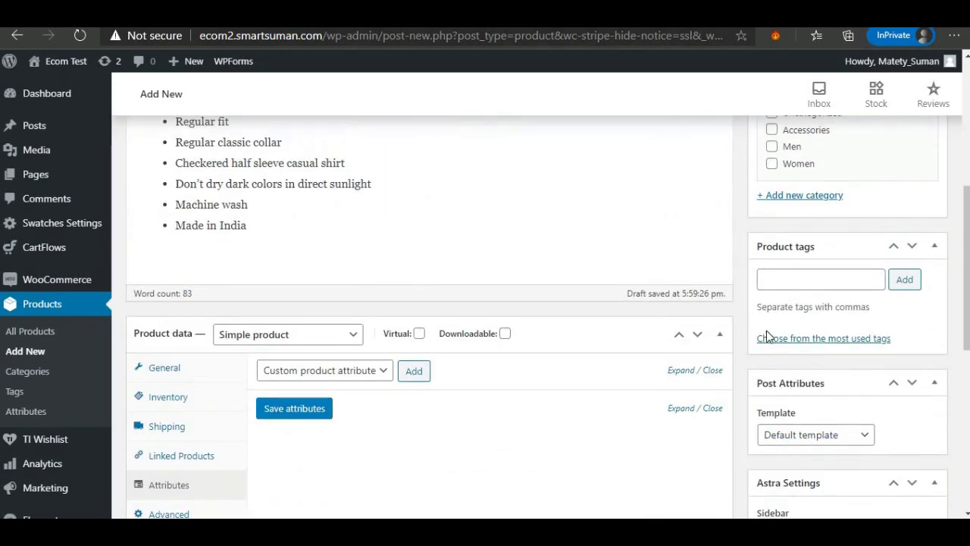
{"action": "scroll", "coordinate": [870, 363], "scroll_direction": "down", "scroll_amount": 4}
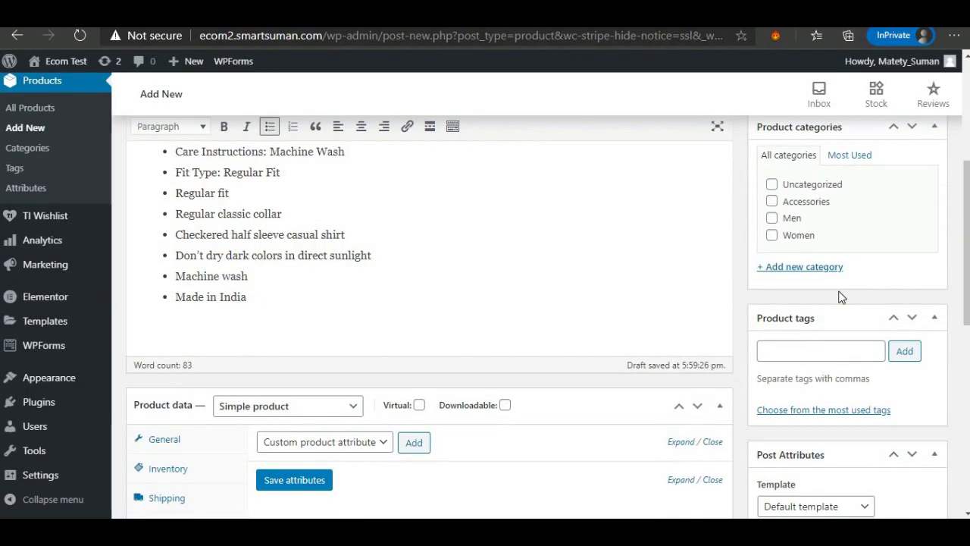
{"action": "left_click", "coordinate": [771, 217]}
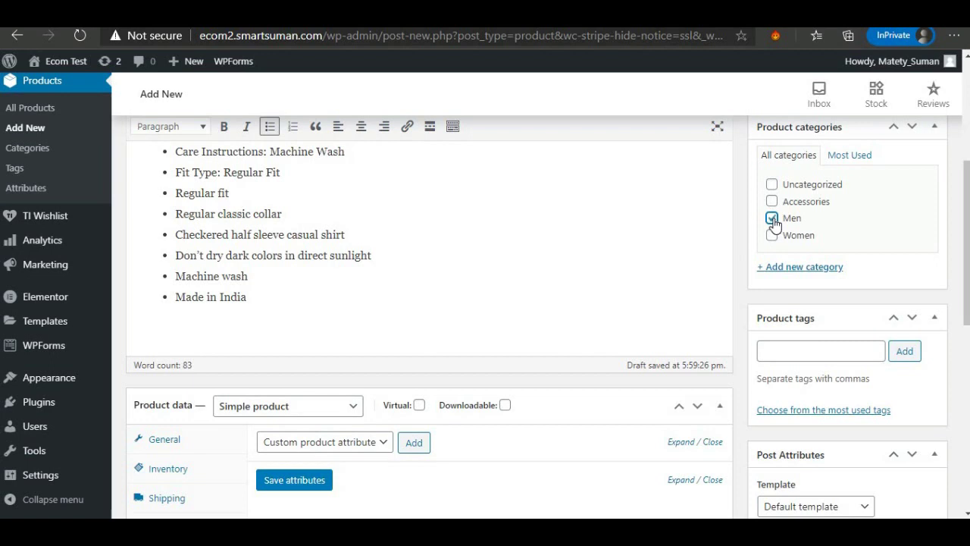
{"action": "left_click", "coordinate": [786, 268]}
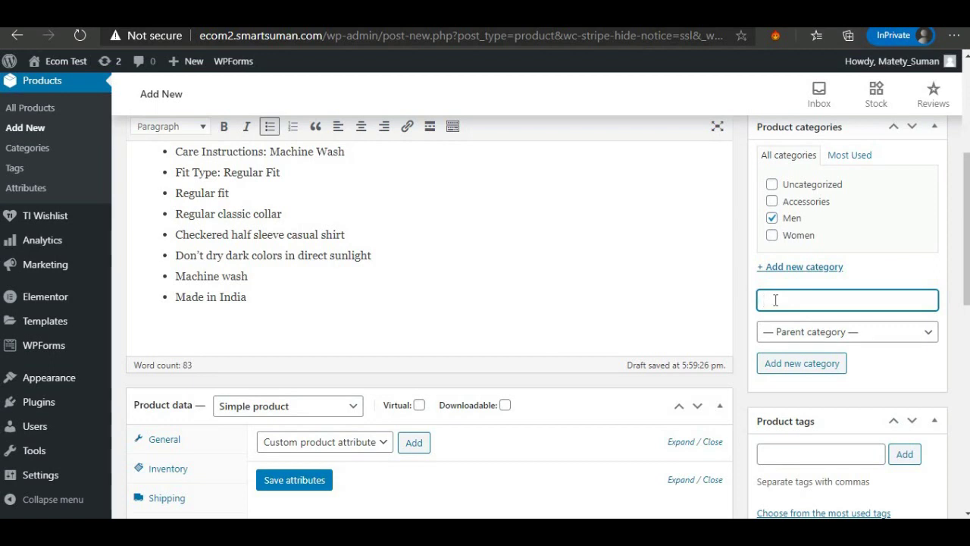
{"action": "type", "text": "Shirts"}
{"action": "left_click", "coordinate": [792, 330]}
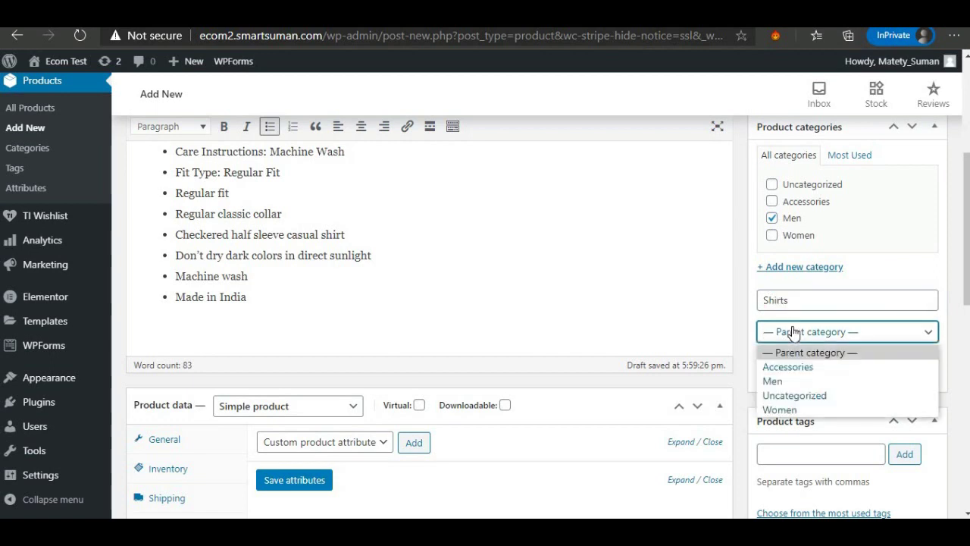
{"action": "left_click", "coordinate": [778, 380]}
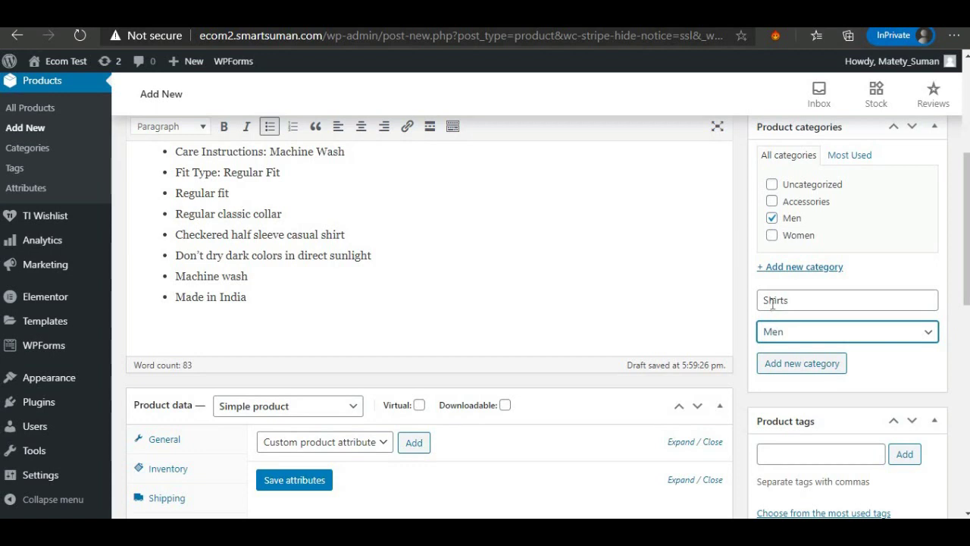
{"action": "left_click", "coordinate": [786, 365]}
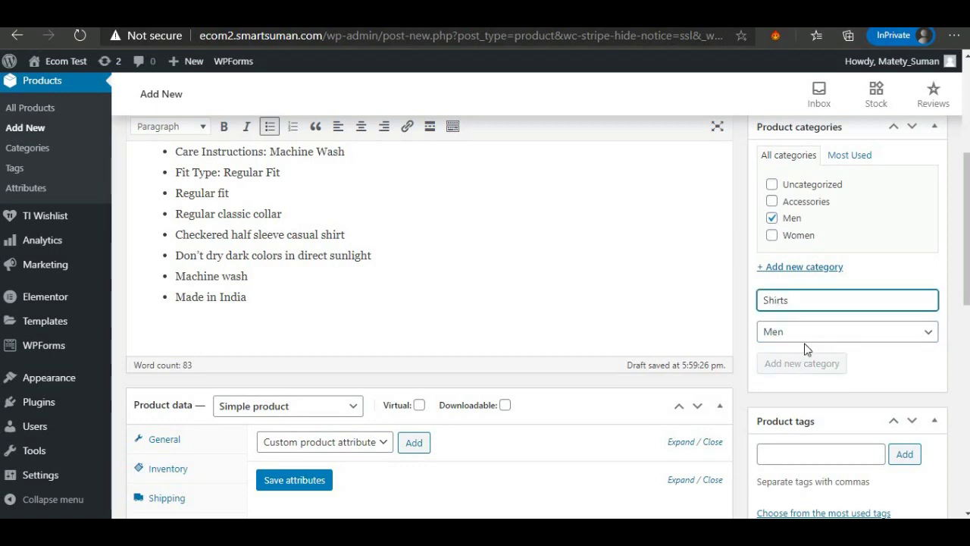
{"action": "left_click", "coordinate": [785, 184]}
{"action": "left_click", "coordinate": [785, 184]}
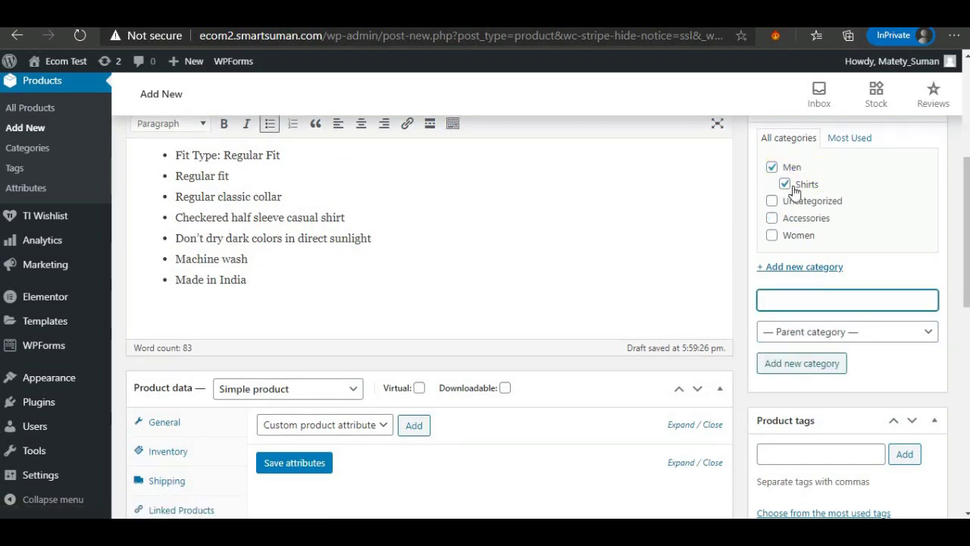
{"action": "scroll", "coordinate": [773, 288], "scroll_direction": "down", "scroll_amount": 1}
Add the product tag 'men'.
{"action": "left_click", "coordinate": [779, 383]}
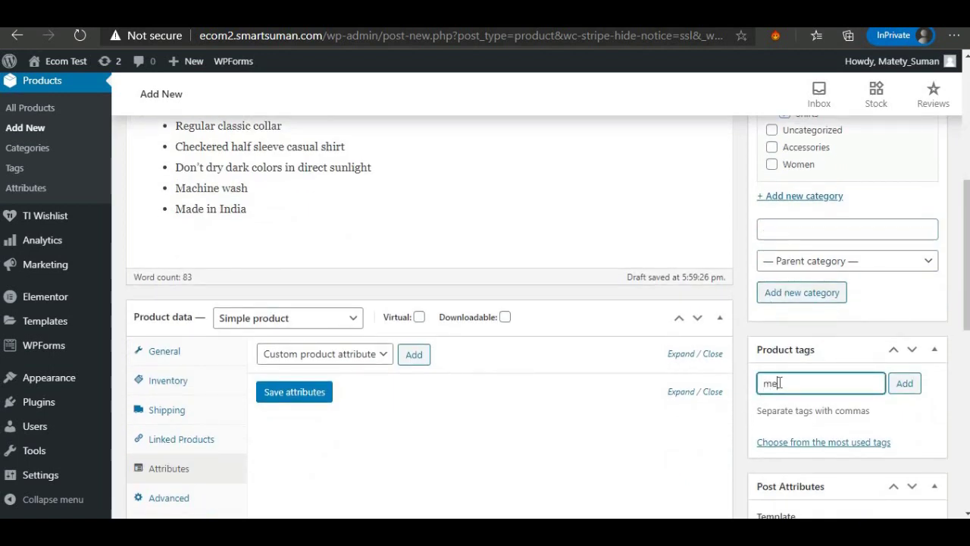
{"action": "key", "text": "Return"}
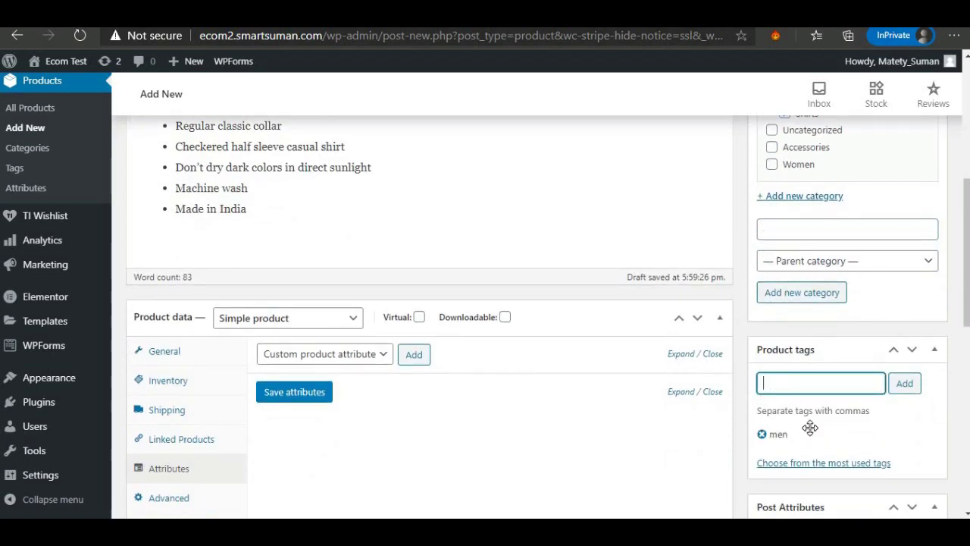
{"action": "scroll", "coordinate": [810, 426], "scroll_direction": "down", "scroll_amount": 4}
{"action": "scroll", "coordinate": [798, 379], "scroll_direction": "down", "scroll_amount": 3}
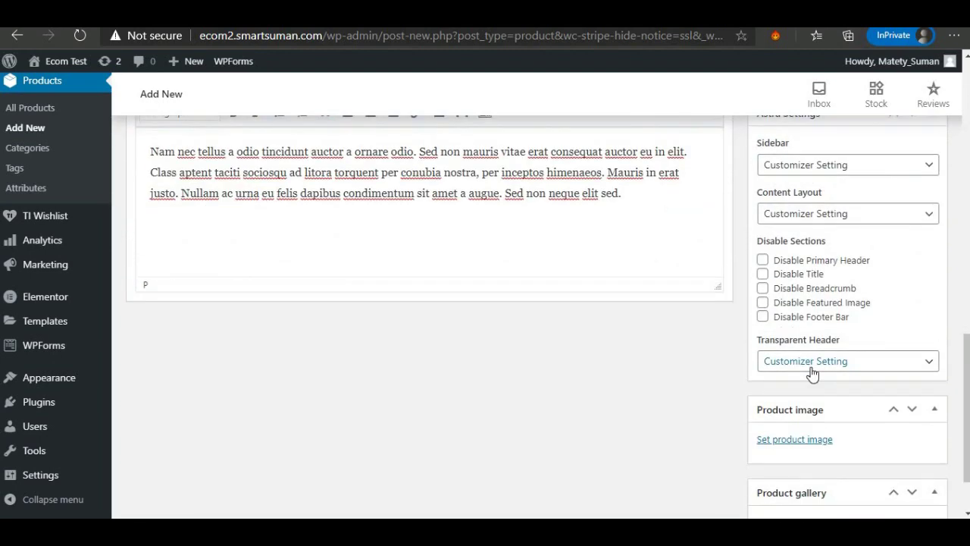
{"action": "scroll", "coordinate": [892, 225], "scroll_direction": "up", "scroll_amount": 2}
Collapse the Astra Settings and Post Attributes boxes, and close the product image picker unused.
{"action": "left_click", "coordinate": [932, 258]}
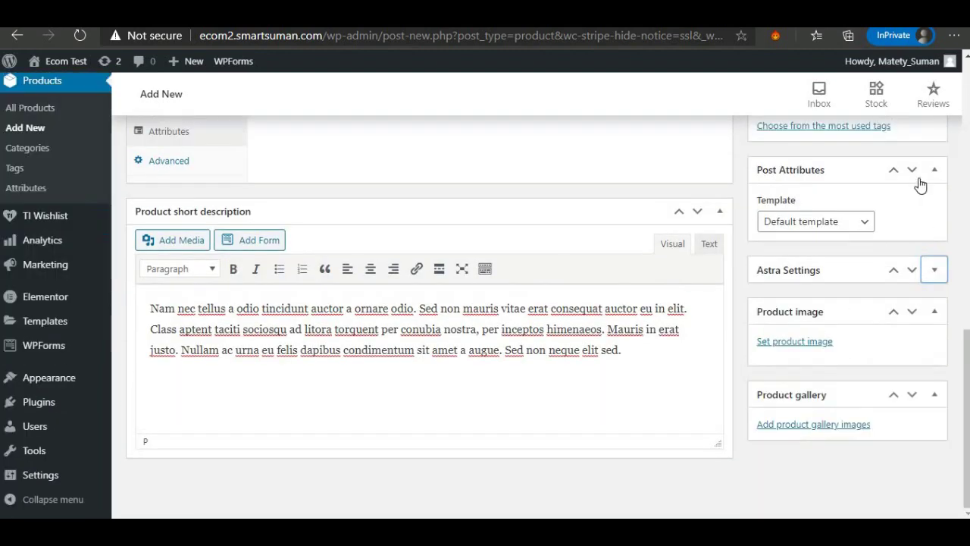
{"action": "left_click", "coordinate": [933, 170]}
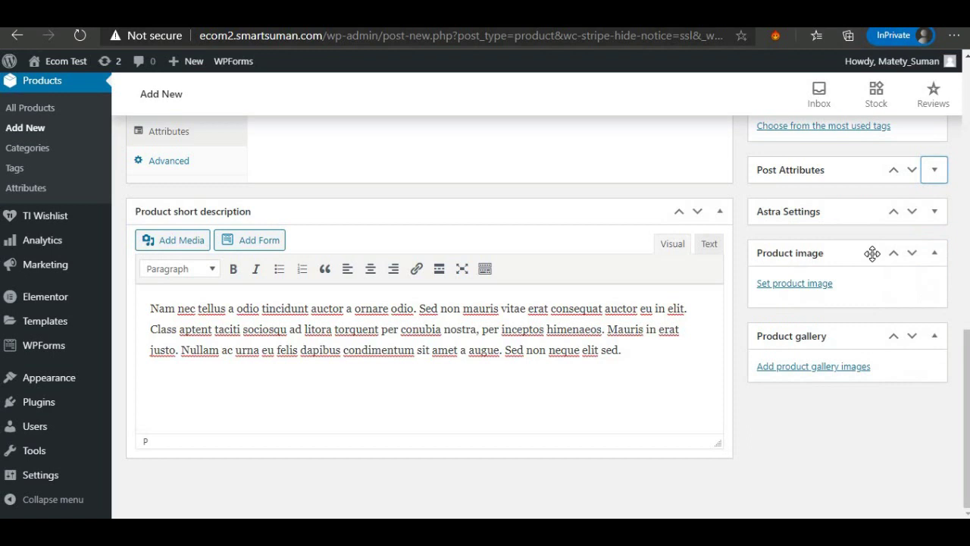
{"action": "left_click", "coordinate": [797, 286]}
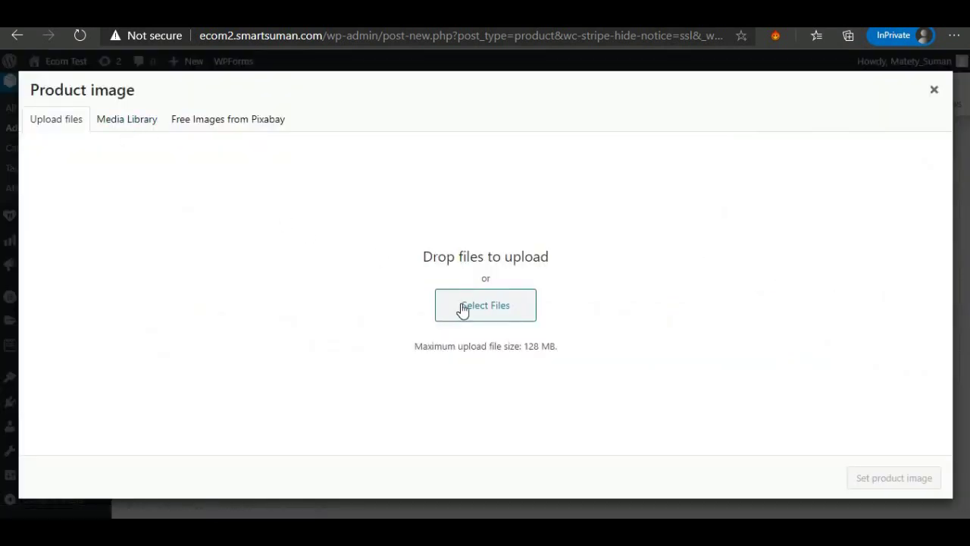
{"action": "left_click", "coordinate": [461, 306]}
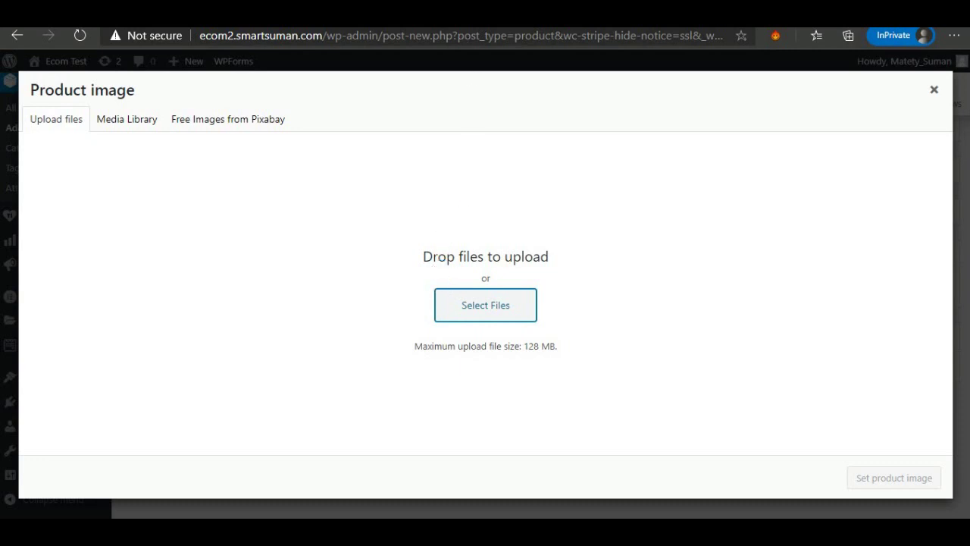
{"action": "left_click", "coordinate": [934, 89]}
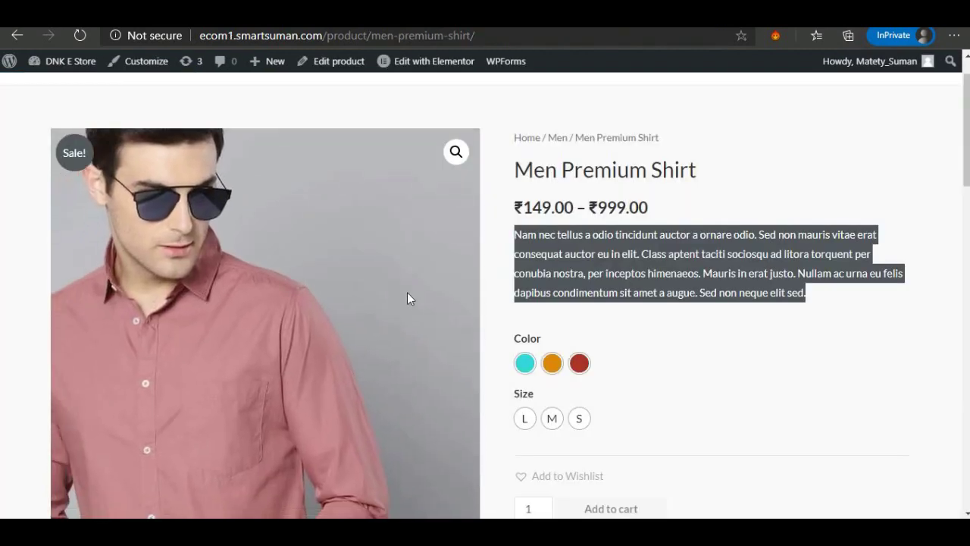
Browse the original shirt's second, third and fourth gallery photos on ecom1.
{"action": "scroll", "coordinate": [372, 292], "scroll_direction": "down", "scroll_amount": 2}
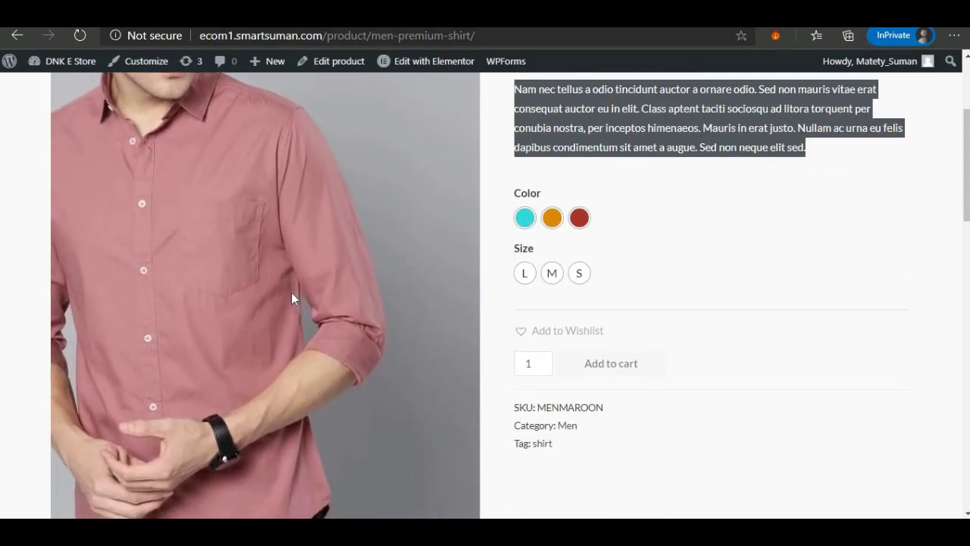
{"action": "scroll", "coordinate": [281, 311], "scroll_direction": "down", "scroll_amount": 4}
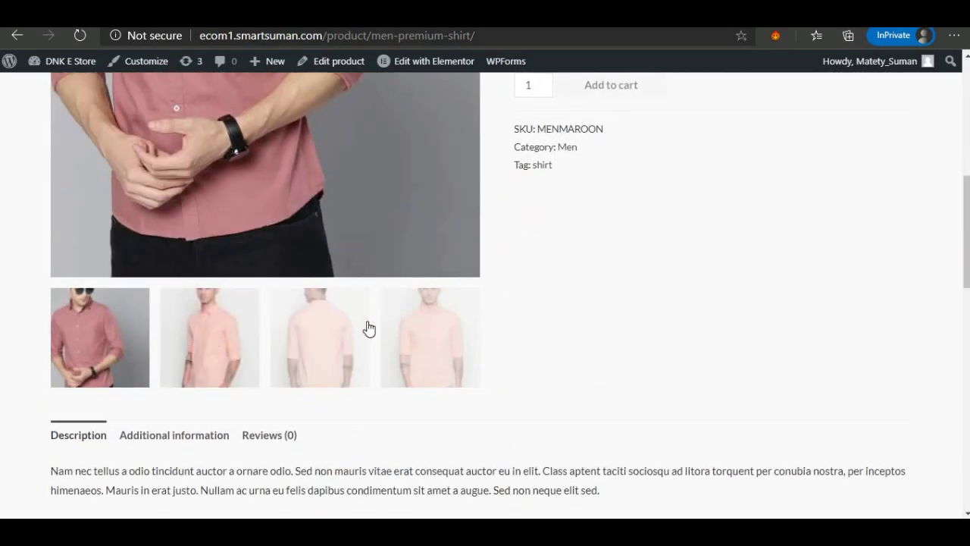
{"action": "left_click", "coordinate": [225, 333]}
{"action": "left_click", "coordinate": [320, 335]}
{"action": "left_click", "coordinate": [434, 340]}
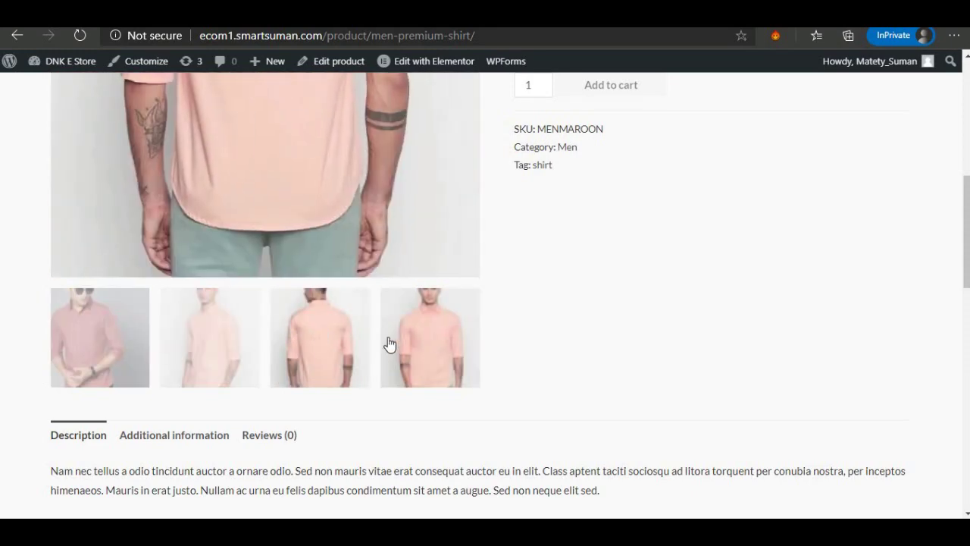
{"action": "left_click", "coordinate": [326, 345]}
{"action": "left_click", "coordinate": [223, 344]}
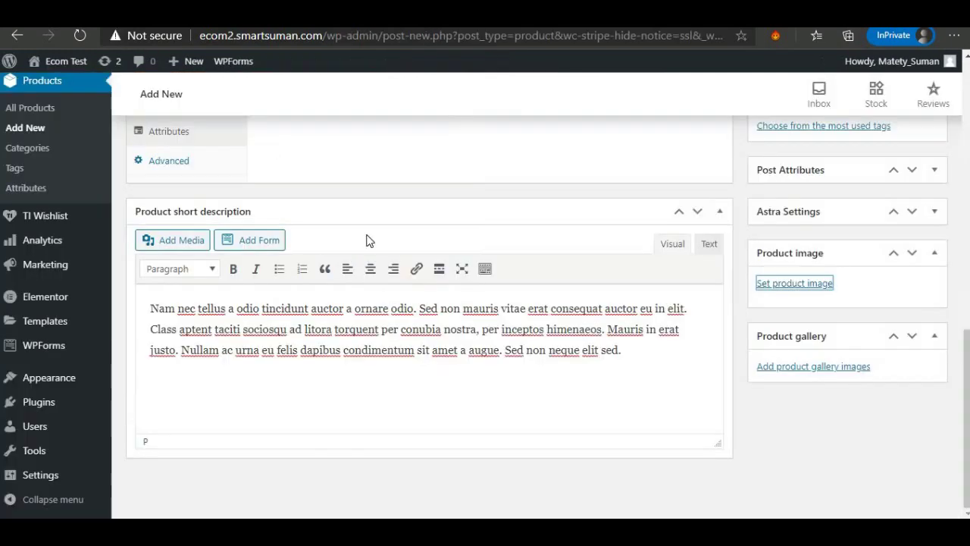
Upload the dusty pink shirt photo and set it as the product image.
{"action": "left_click", "coordinate": [792, 284]}
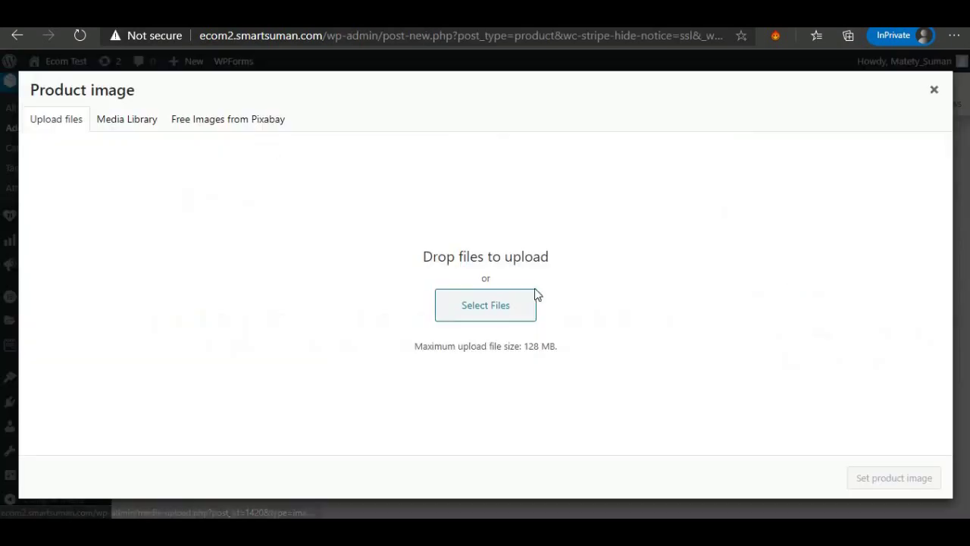
{"action": "left_click", "coordinate": [499, 319]}
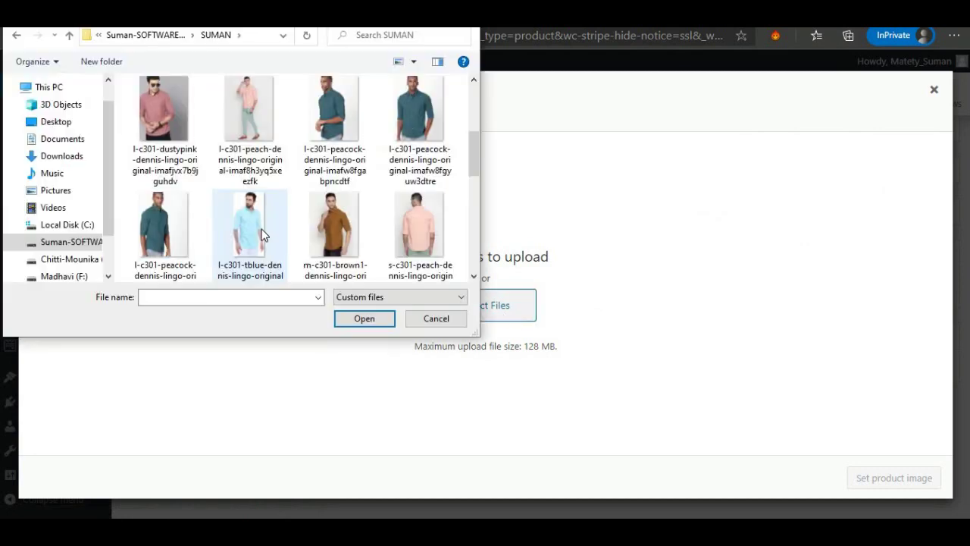
{"action": "scroll", "coordinate": [260, 229], "scroll_direction": "down", "scroll_amount": 2}
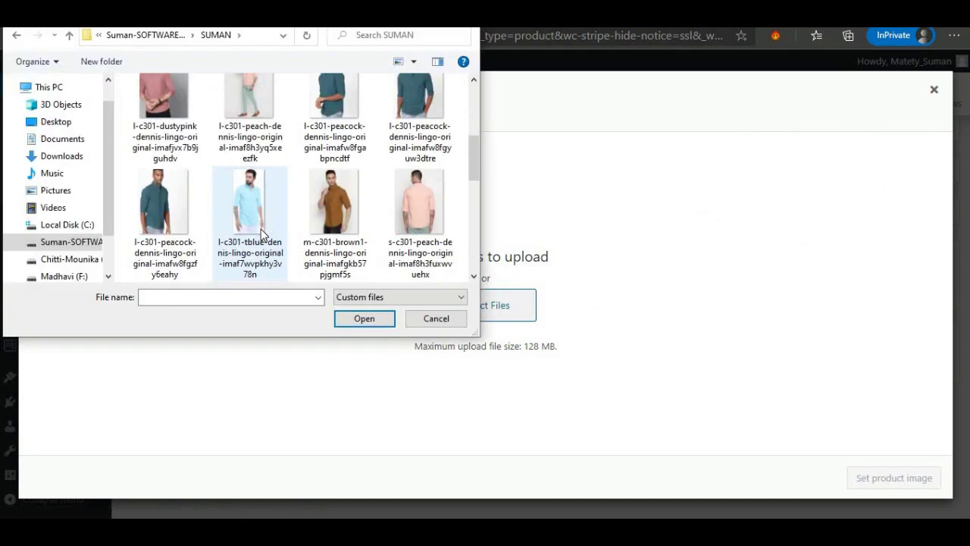
{"action": "left_click", "coordinate": [159, 107]}
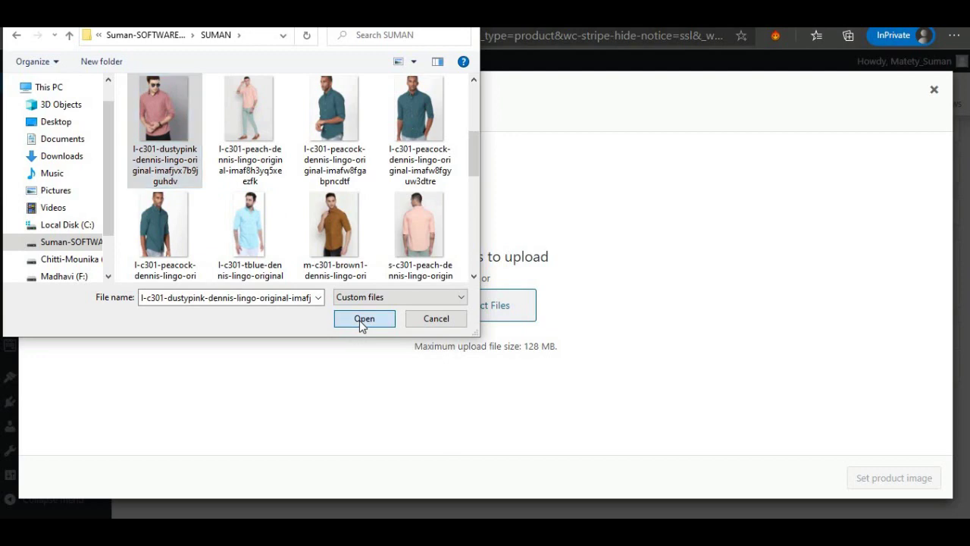
{"action": "left_click", "coordinate": [360, 322]}
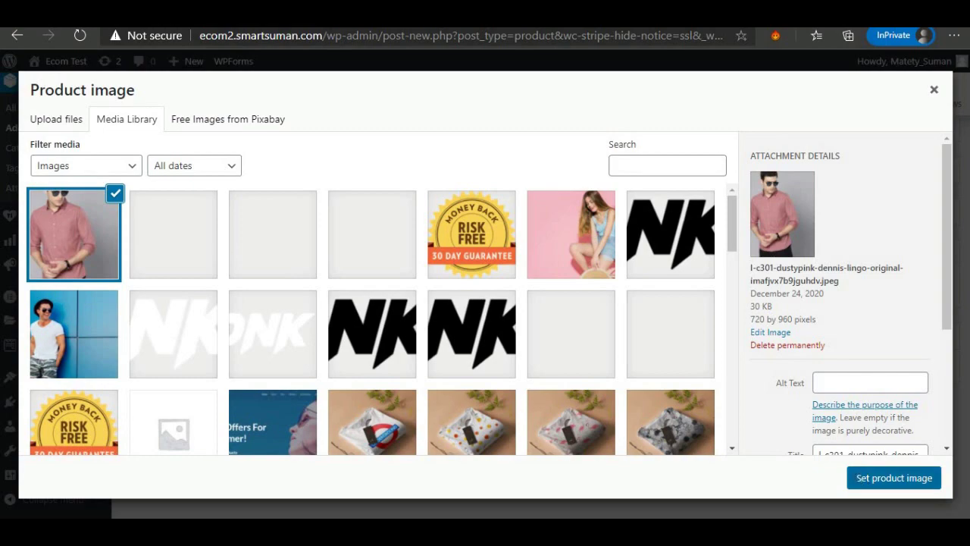
{"action": "left_click", "coordinate": [861, 479]}
Upload three peacock shirt photos and add them to the product gallery.
{"action": "scroll", "coordinate": [859, 467], "scroll_direction": "down", "scroll_amount": 3}
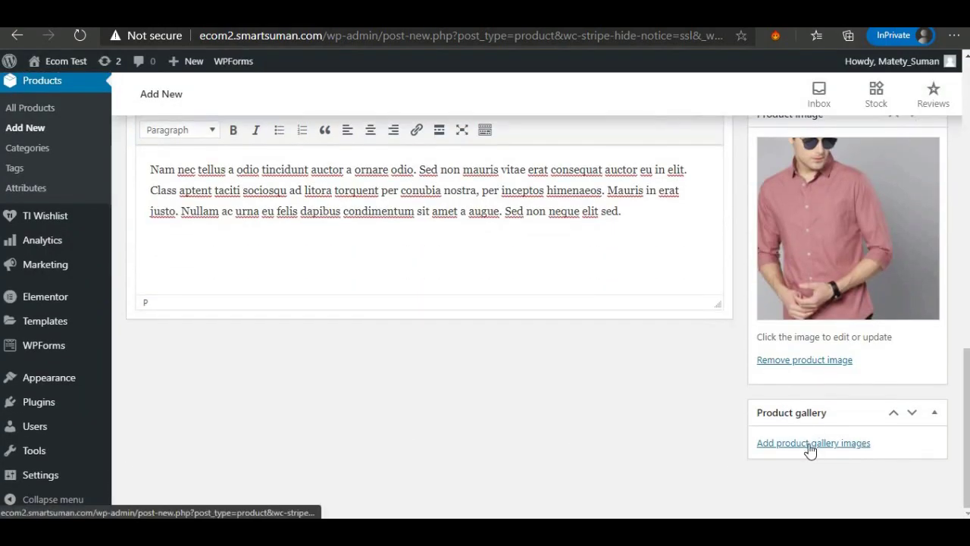
{"action": "left_click", "coordinate": [811, 448]}
{"action": "left_click", "coordinate": [60, 120]}
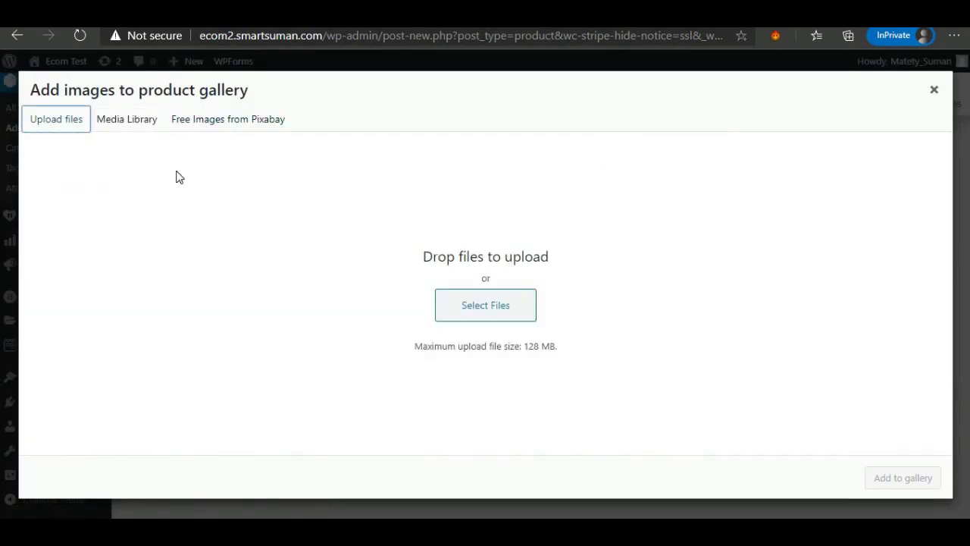
{"action": "left_click", "coordinate": [515, 306]}
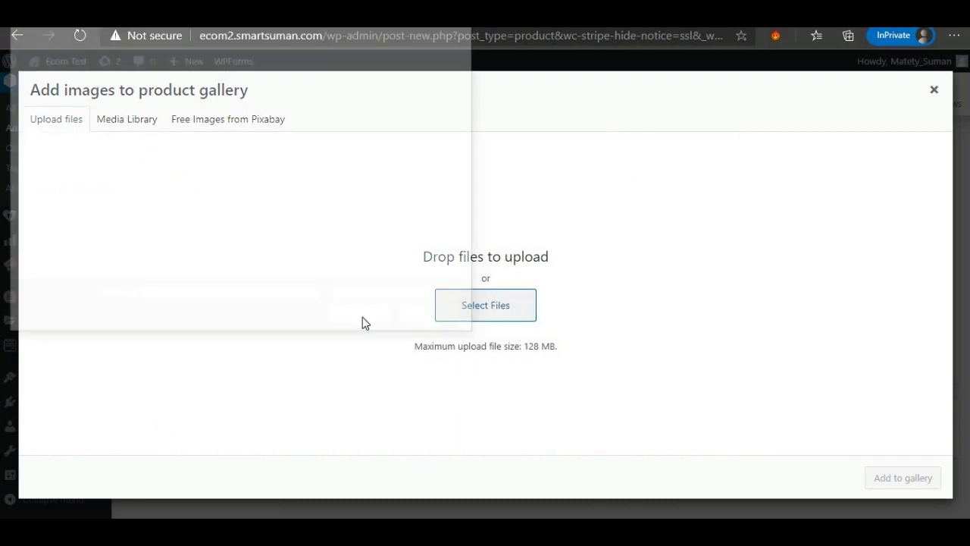
{"action": "scroll", "coordinate": [295, 238], "scroll_direction": "down", "scroll_amount": 5}
{"action": "scroll", "coordinate": [294, 239], "scroll_direction": "up", "scroll_amount": 1}
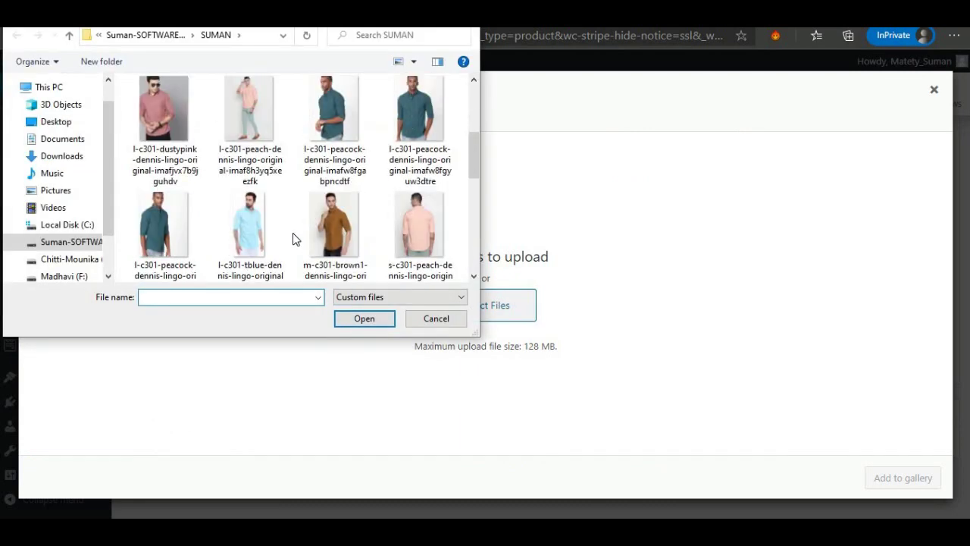
{"action": "left_click", "coordinate": [335, 113]}
{"action": "left_click", "coordinate": [420, 114], "text": "ctrl"}
{"action": "left_click", "coordinate": [164, 227], "text": "ctrl"}
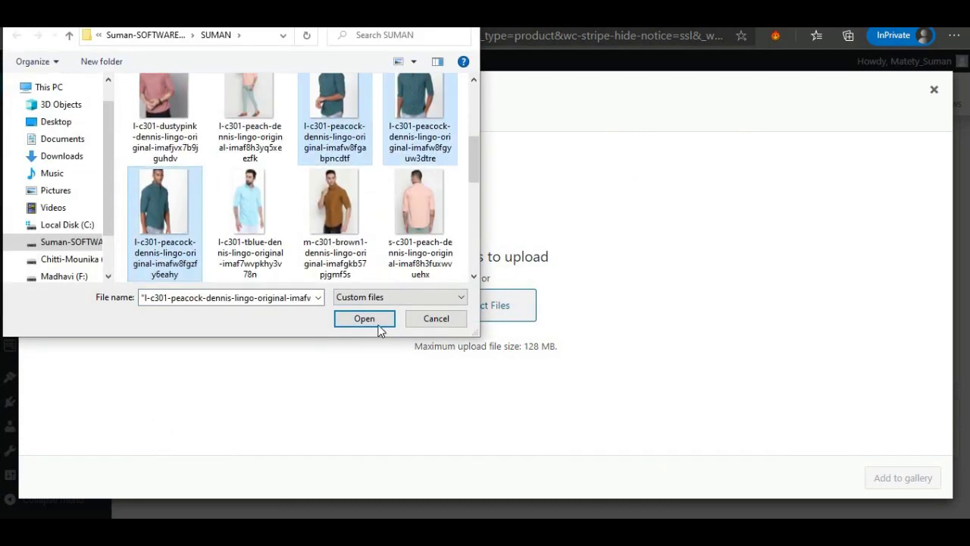
{"action": "left_click", "coordinate": [380, 322]}
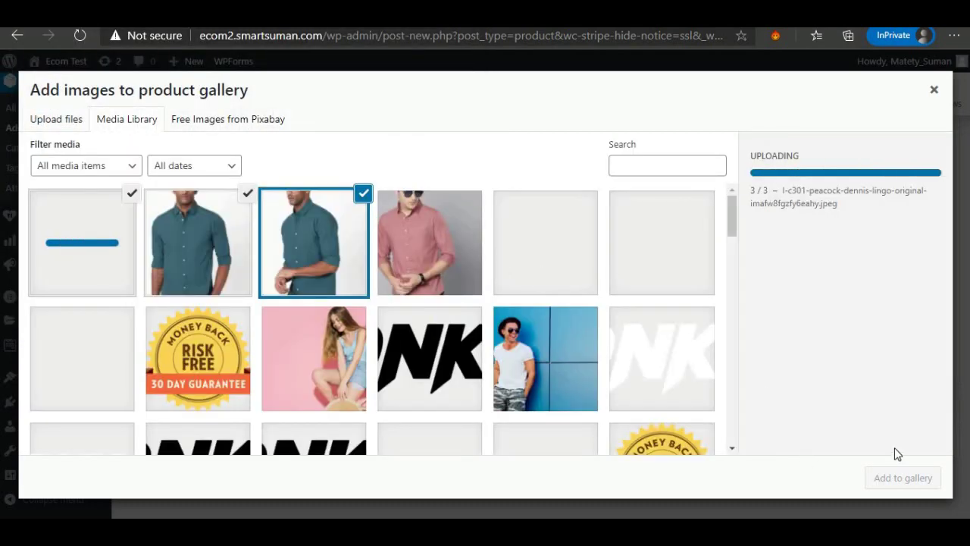
{"action": "left_click", "coordinate": [895, 478]}
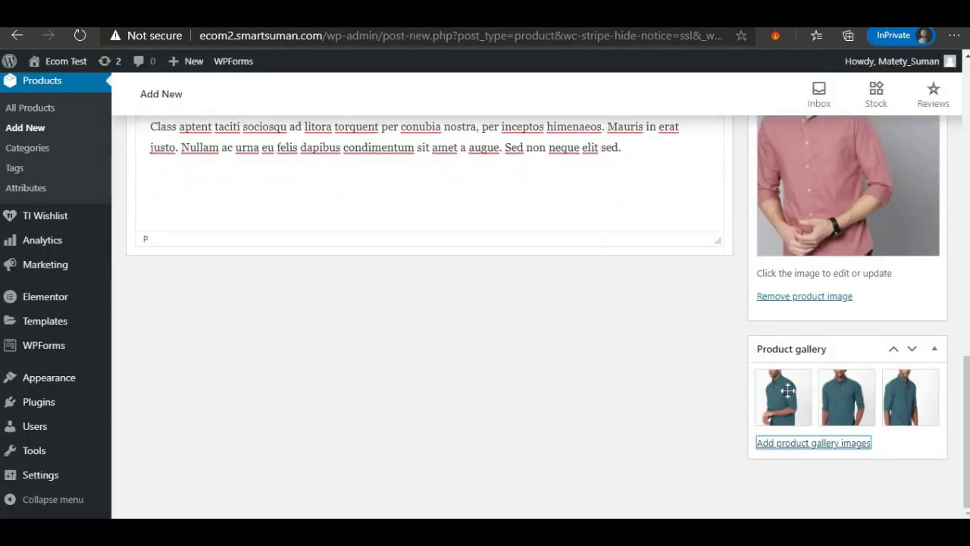
{"action": "scroll", "coordinate": [698, 401], "scroll_direction": "up", "scroll_amount": 4}
{"action": "scroll", "coordinate": [698, 402], "scroll_direction": "up", "scroll_amount": 10}
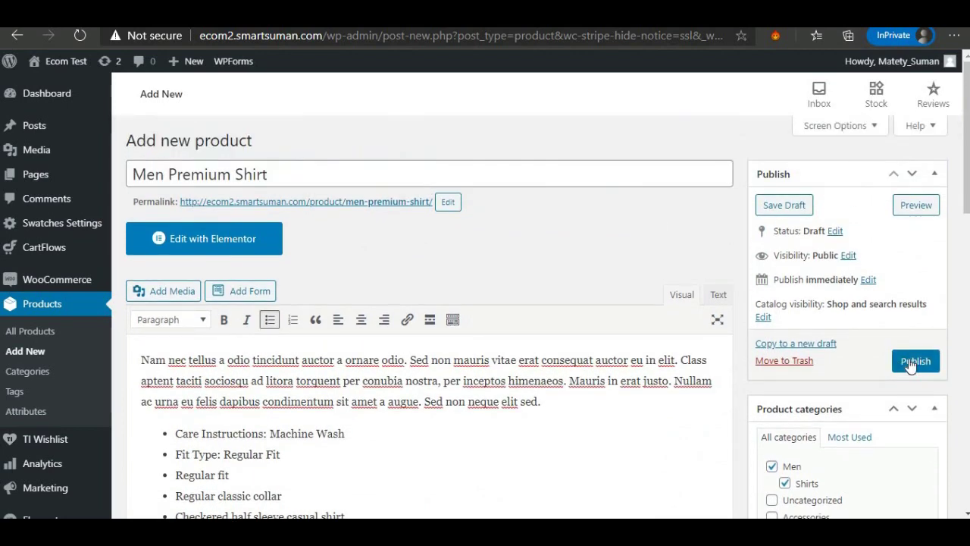
Publish the Men Premium Shirt and open its store page.
{"action": "left_click", "coordinate": [910, 362]}
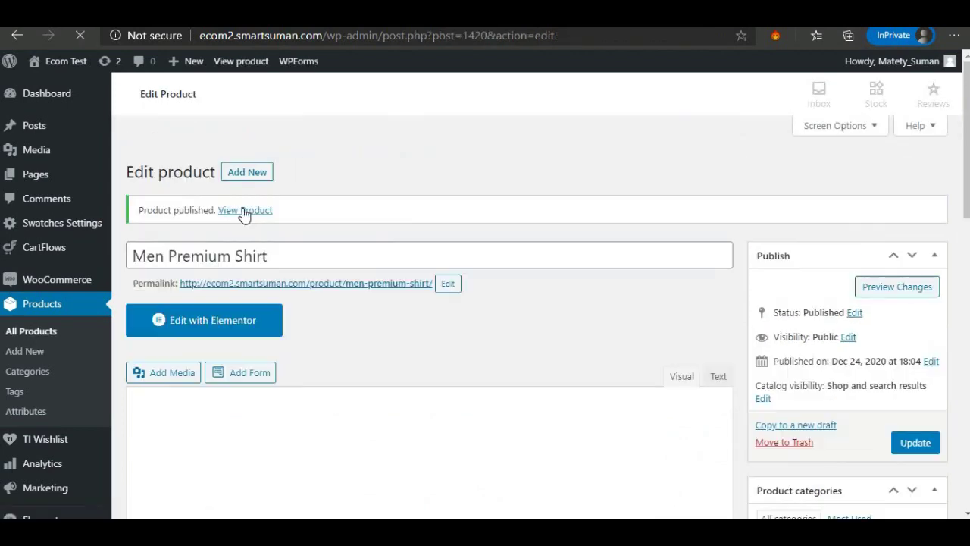
{"action": "right_click", "coordinate": [244, 210]}
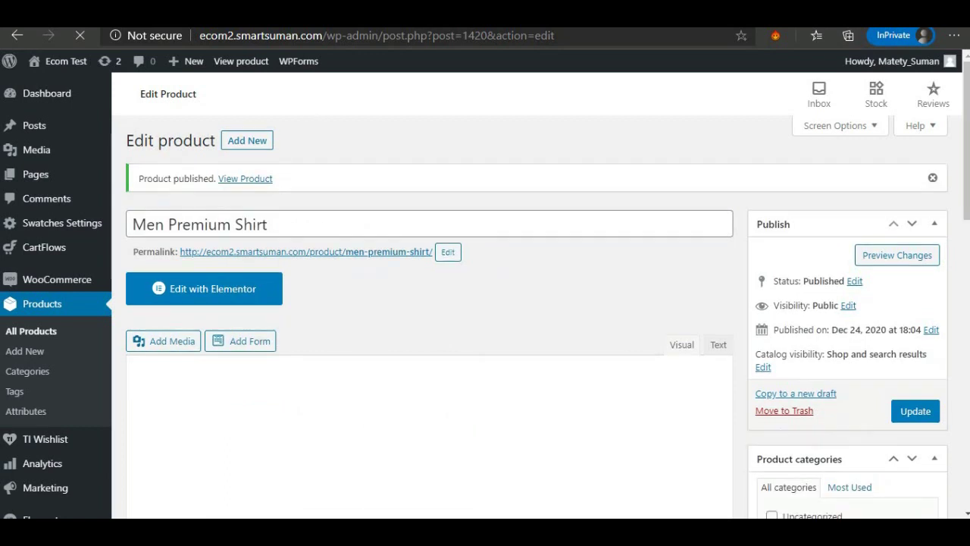
{"action": "left_click", "coordinate": [246, 210]}
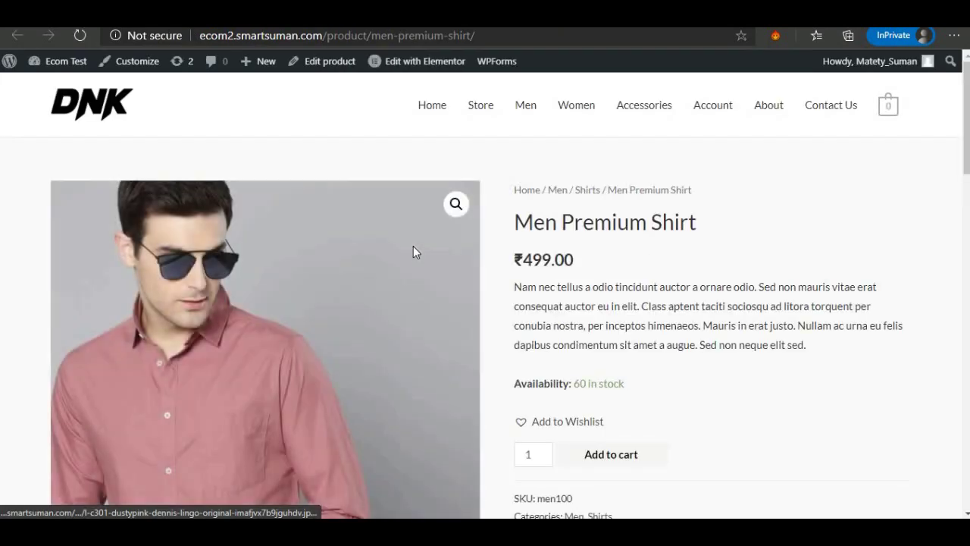
Check that the store page shows the price ₹499.00.
{"action": "scroll", "coordinate": [581, 364], "scroll_direction": "down", "scroll_amount": 1}
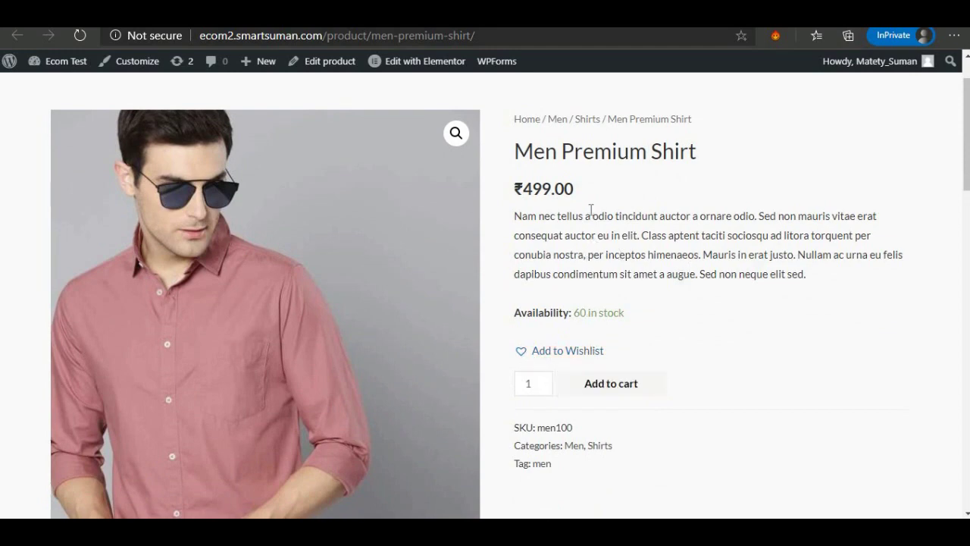
{"action": "left_click_drag", "start_coordinate": [526, 187], "coordinate": [575, 186]}
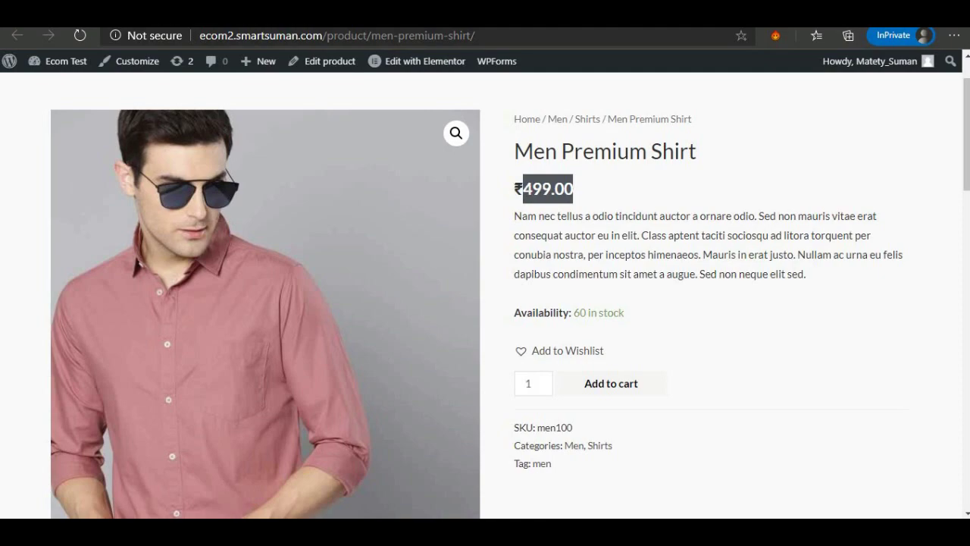
{"action": "left_click", "coordinate": [528, 180]}
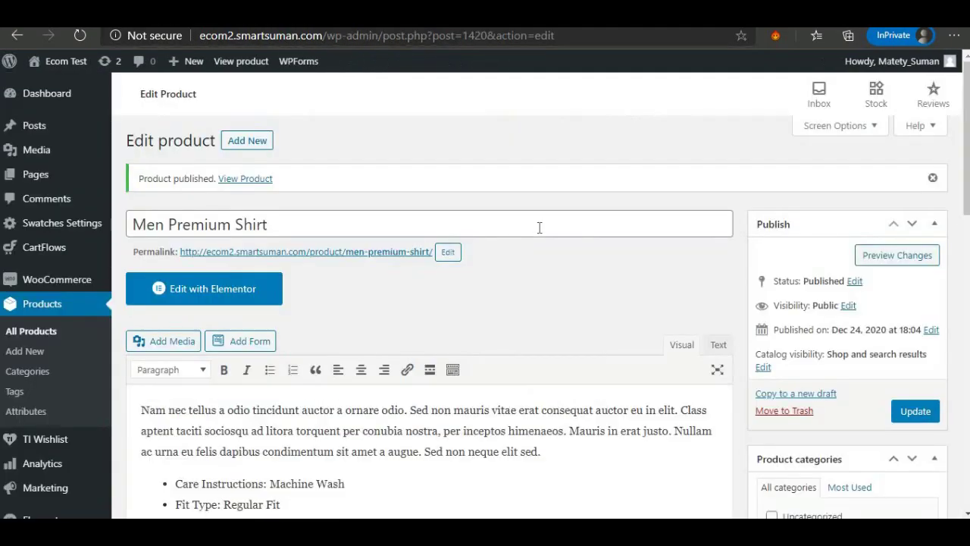
{"action": "scroll", "coordinate": [539, 226], "scroll_direction": "down", "scroll_amount": 9}
{"action": "scroll", "coordinate": [544, 232], "scroll_direction": "up", "scroll_amount": 2}
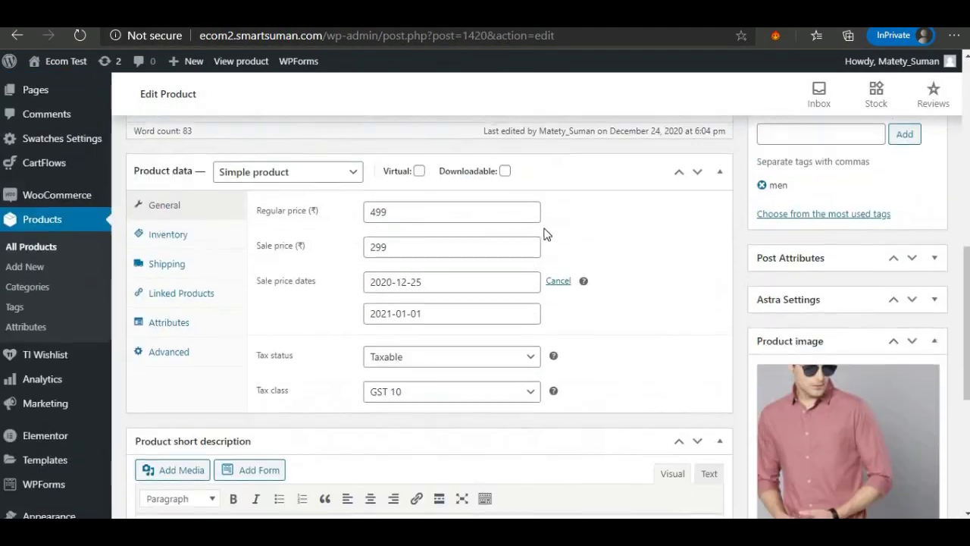
Remove the scheduled sale dates and update the product.
{"action": "left_click", "coordinate": [558, 281]}
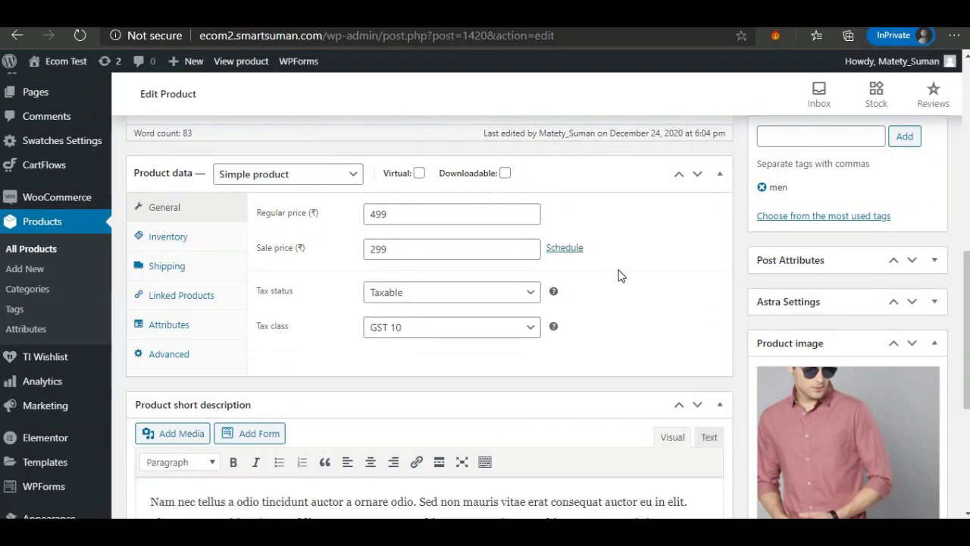
{"action": "scroll", "coordinate": [618, 275], "scroll_direction": "up", "scroll_amount": 1}
{"action": "scroll", "coordinate": [598, 326], "scroll_direction": "up", "scroll_amount": 7}
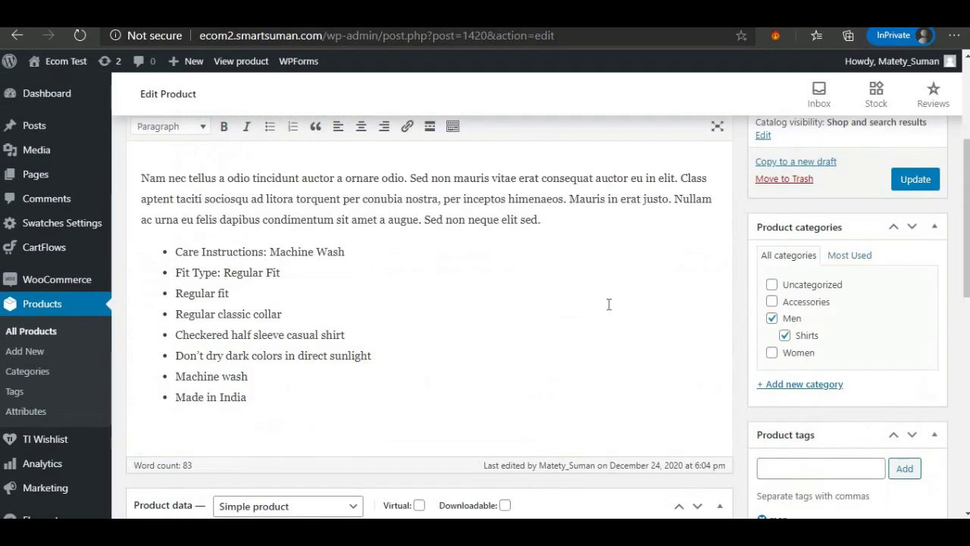
{"action": "left_click", "coordinate": [905, 413]}
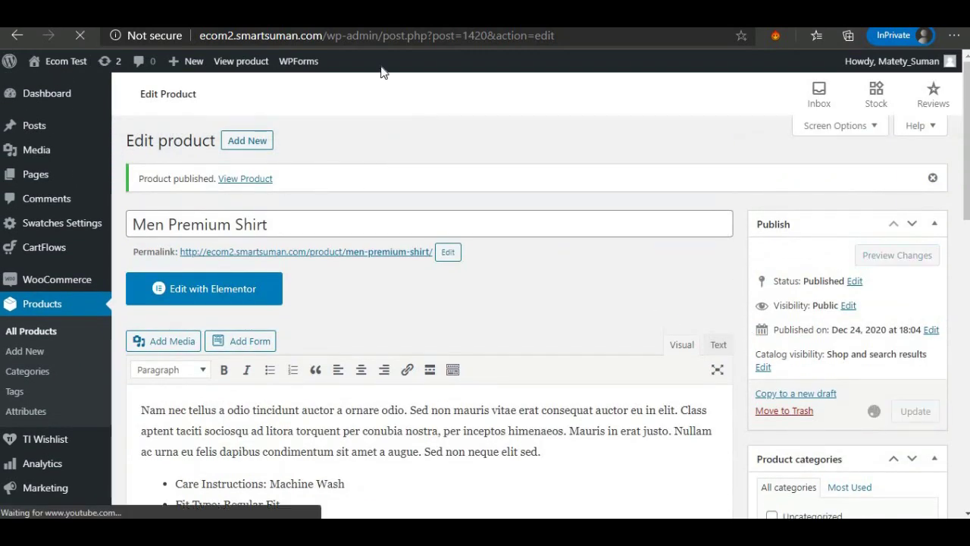
Reload the storefront to confirm the ₹299.00 sale price, then return to the editor.
{"action": "left_click", "coordinate": [235, 12]}
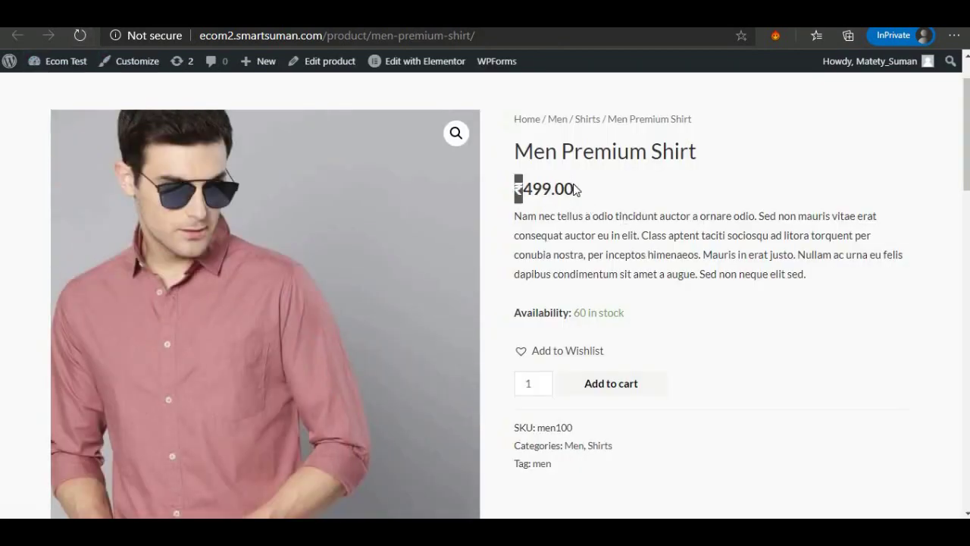
{"action": "left_click_drag", "start_coordinate": [515, 188], "coordinate": [574, 200]}
{"action": "scroll", "coordinate": [571, 203], "scroll_direction": "up", "scroll_amount": 1}
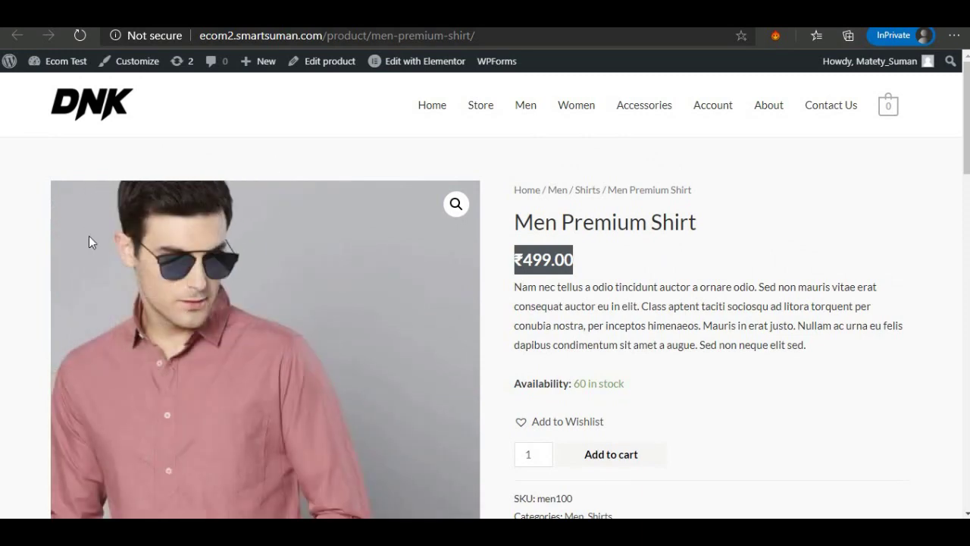
{"action": "left_click", "coordinate": [82, 36]}
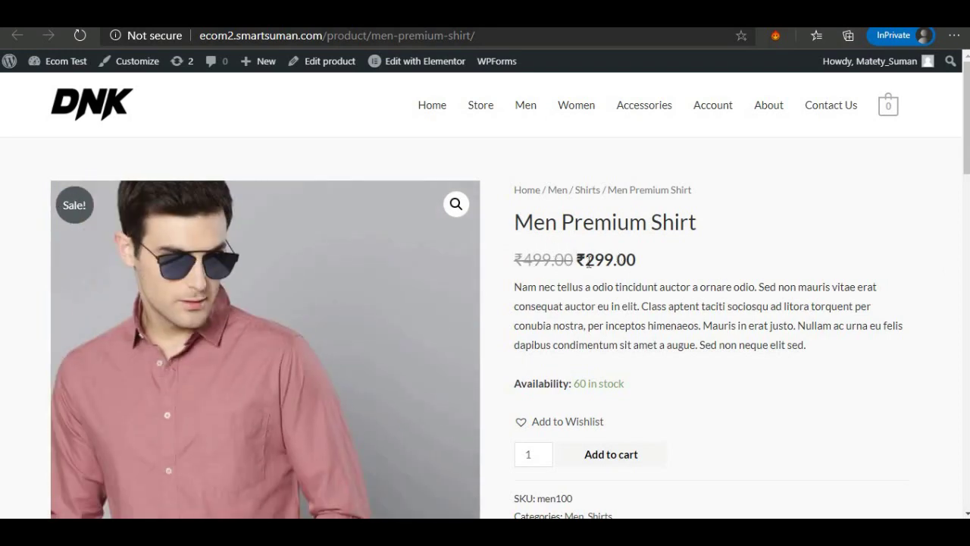
{"action": "left_click_drag", "start_coordinate": [589, 260], "coordinate": [630, 262]}
{"action": "scroll", "coordinate": [643, 275], "scroll_direction": "down", "scroll_amount": 4}
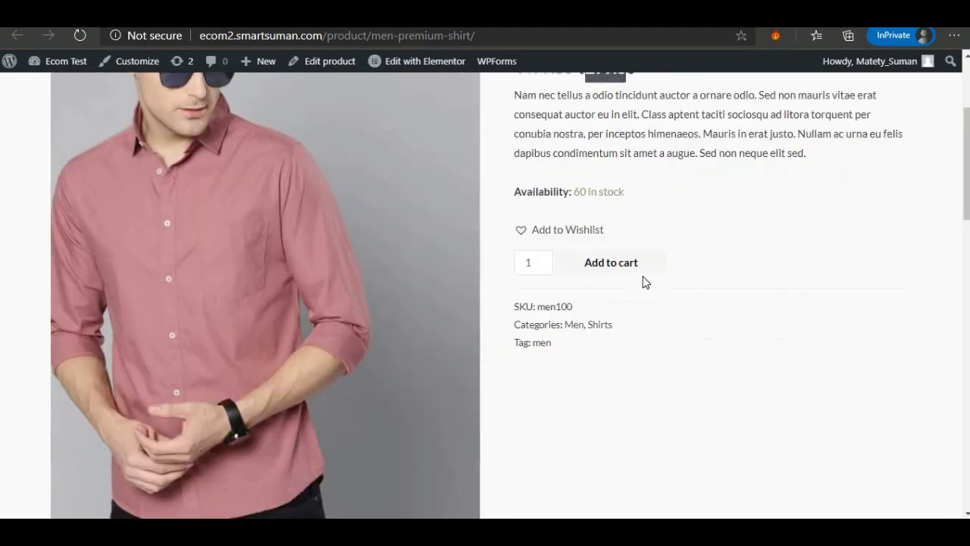
{"action": "scroll", "coordinate": [643, 275], "scroll_direction": "up", "scroll_amount": 2}
{"action": "key", "text": "alt+Left"}
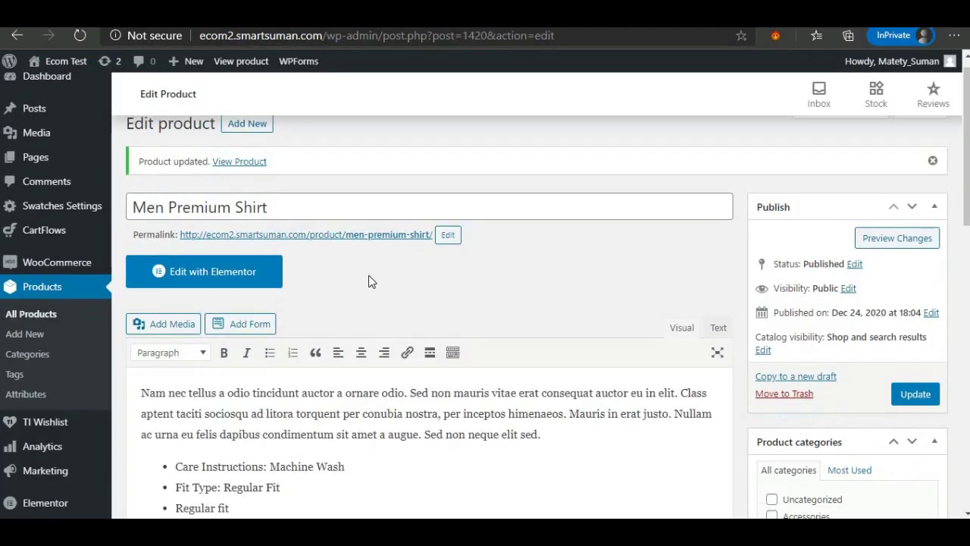
{"action": "scroll", "coordinate": [370, 281], "scroll_direction": "down", "scroll_amount": 10}
{"action": "scroll", "coordinate": [371, 282], "scroll_direction": "up", "scroll_amount": 2}
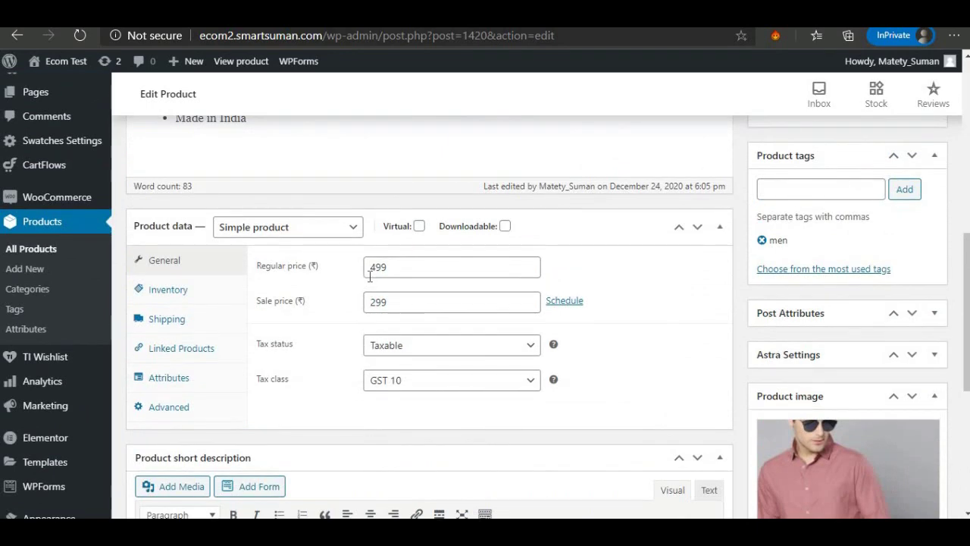
{"action": "scroll", "coordinate": [513, 314], "scroll_direction": "up", "scroll_amount": 2}
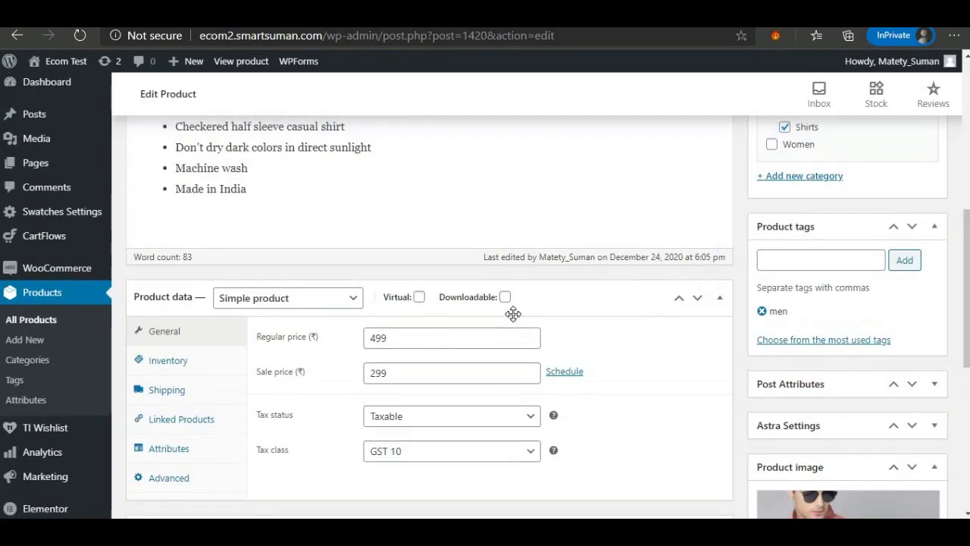
{"action": "scroll", "coordinate": [458, 356], "scroll_direction": "up", "scroll_amount": 5}
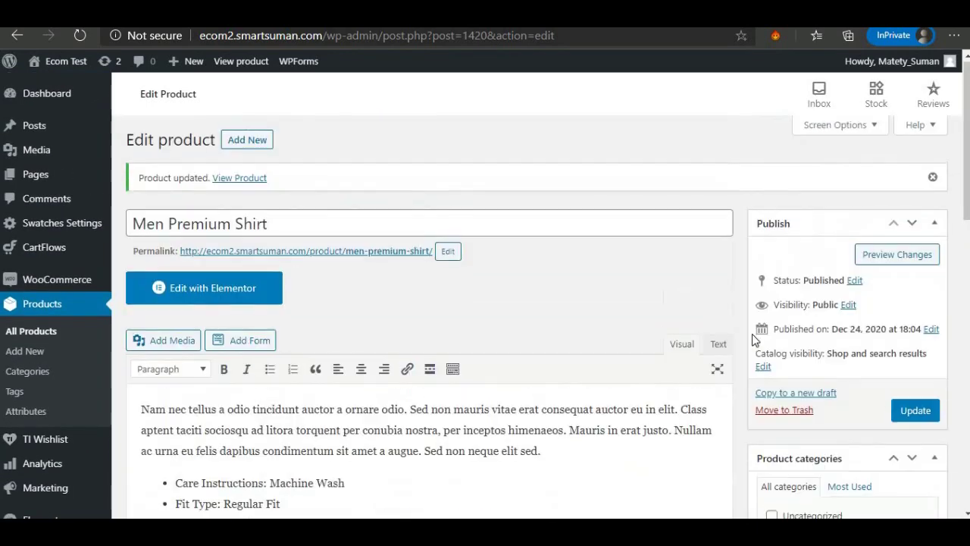
{"action": "left_click", "coordinate": [915, 411]}
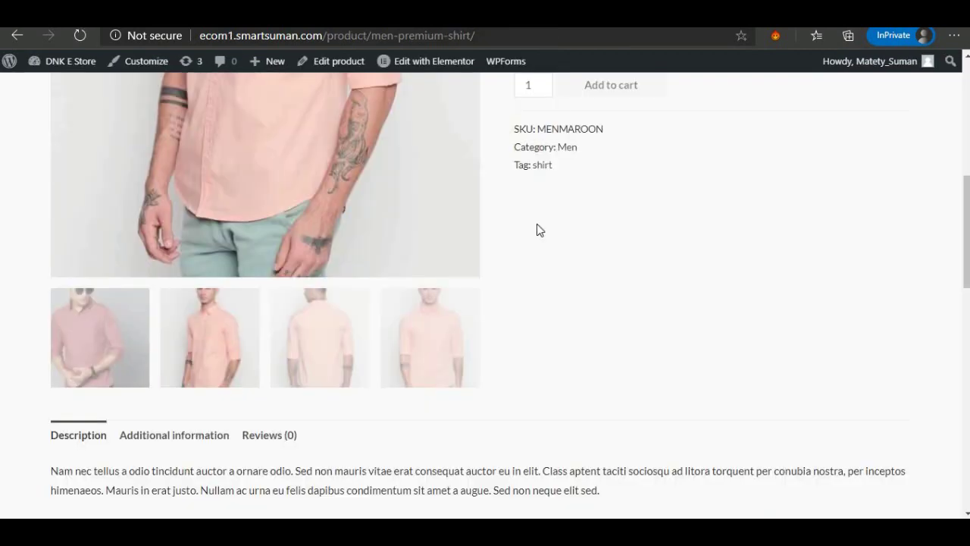
{"action": "scroll", "coordinate": [534, 266], "scroll_direction": "up", "scroll_amount": 5}
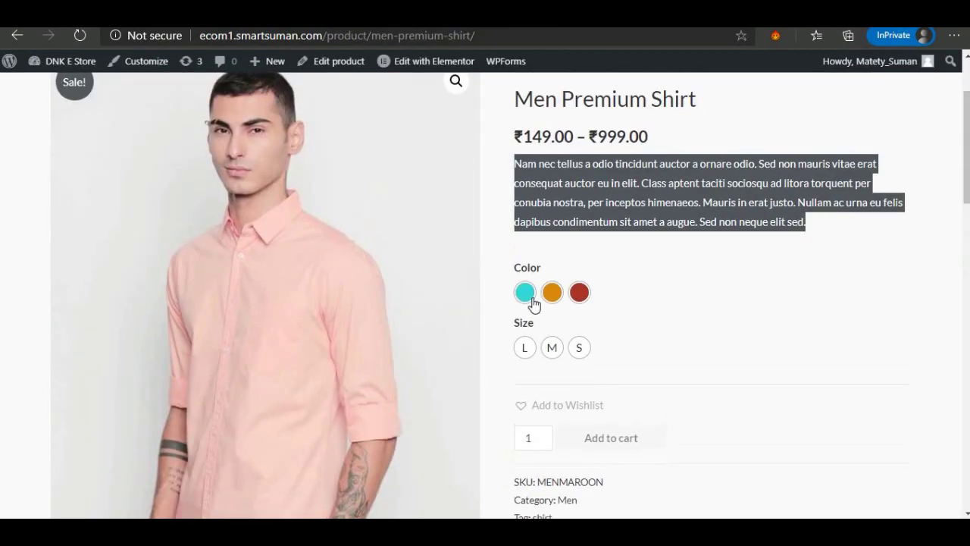
{"action": "left_click", "coordinate": [527, 295]}
{"action": "left_click", "coordinate": [551, 294]}
{"action": "left_click", "coordinate": [579, 294]}
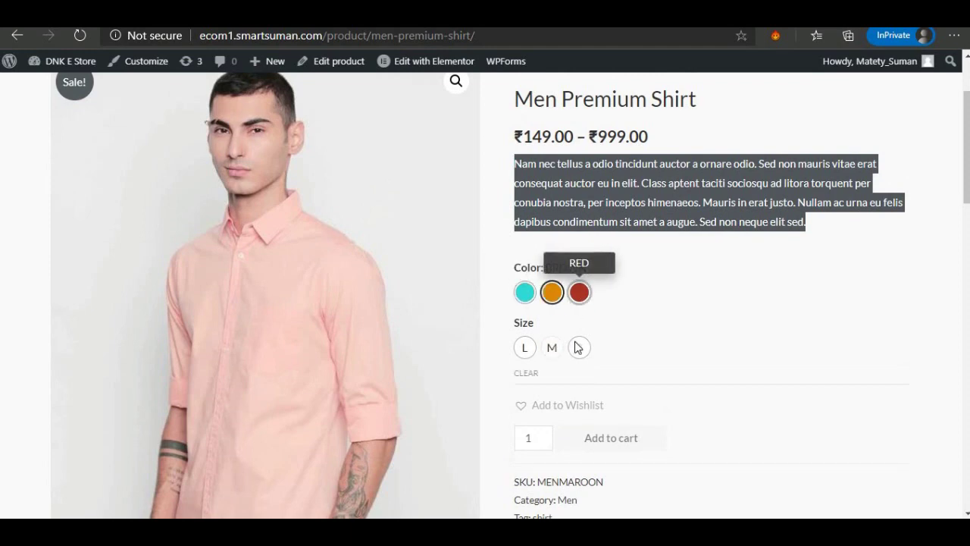
{"action": "left_click", "coordinate": [556, 350]}
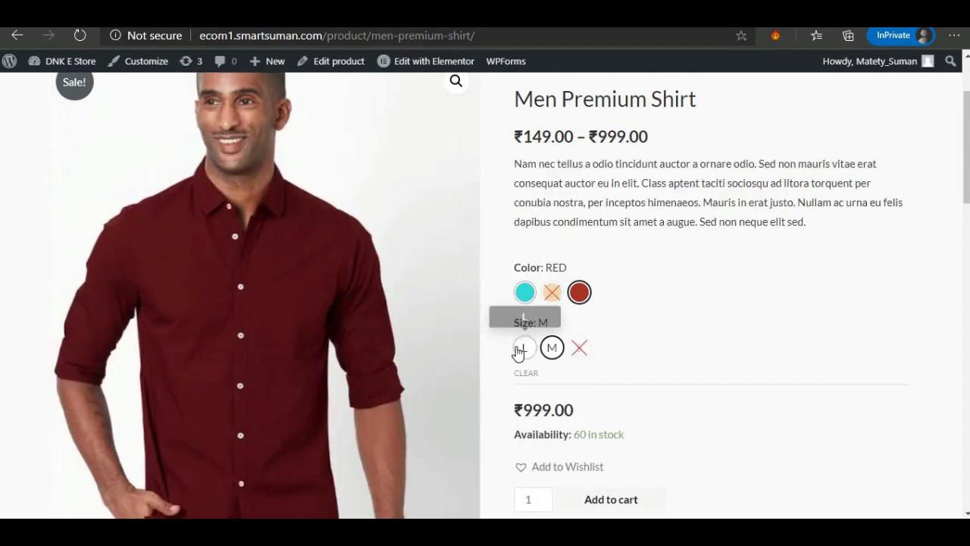
{"action": "left_click", "coordinate": [525, 350]}
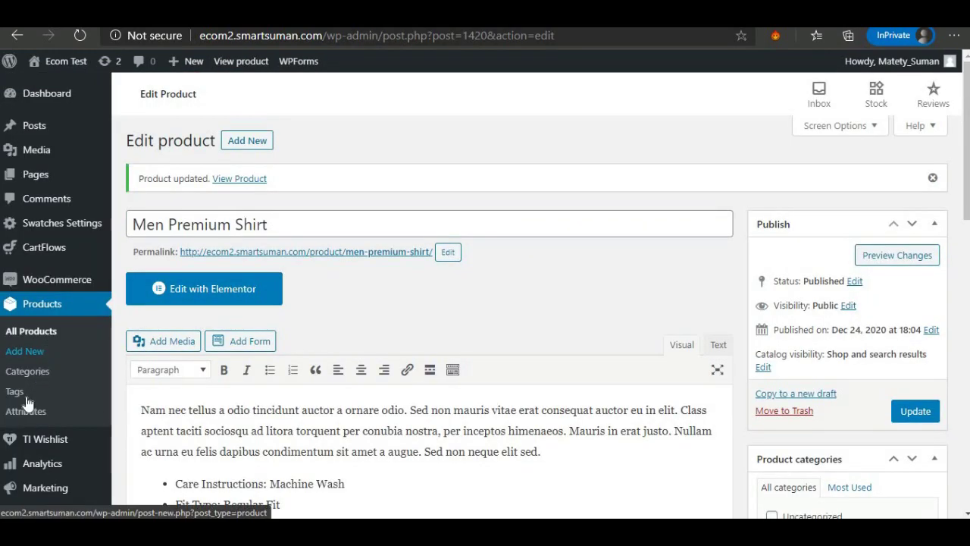
Leave the product editor and save the Variation Swatches settings.
{"action": "left_click", "coordinate": [51, 222]}
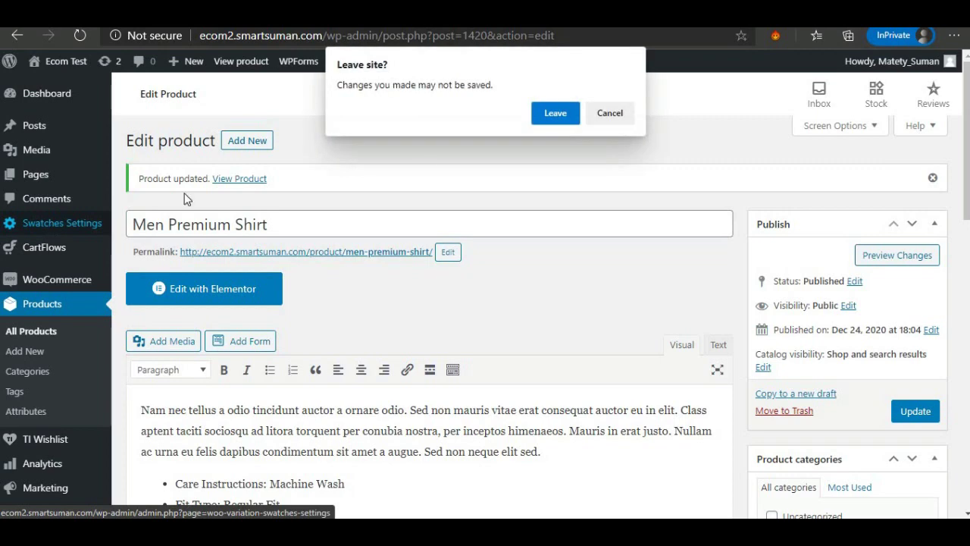
{"action": "left_click", "coordinate": [548, 114]}
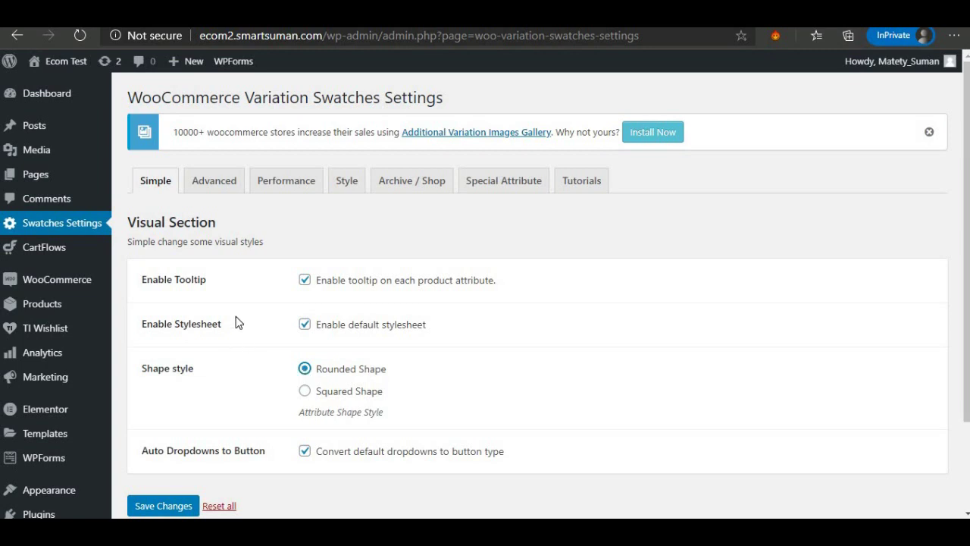
{"action": "left_click", "coordinate": [165, 507]}
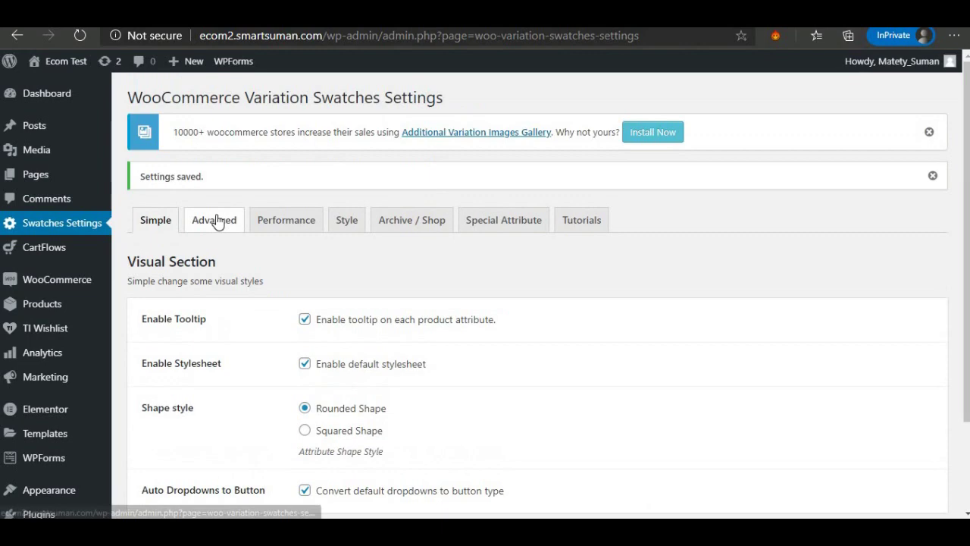
Look over the Advanced and Performance swatch tabs, then open the All Products list.
{"action": "left_click", "coordinate": [217, 220]}
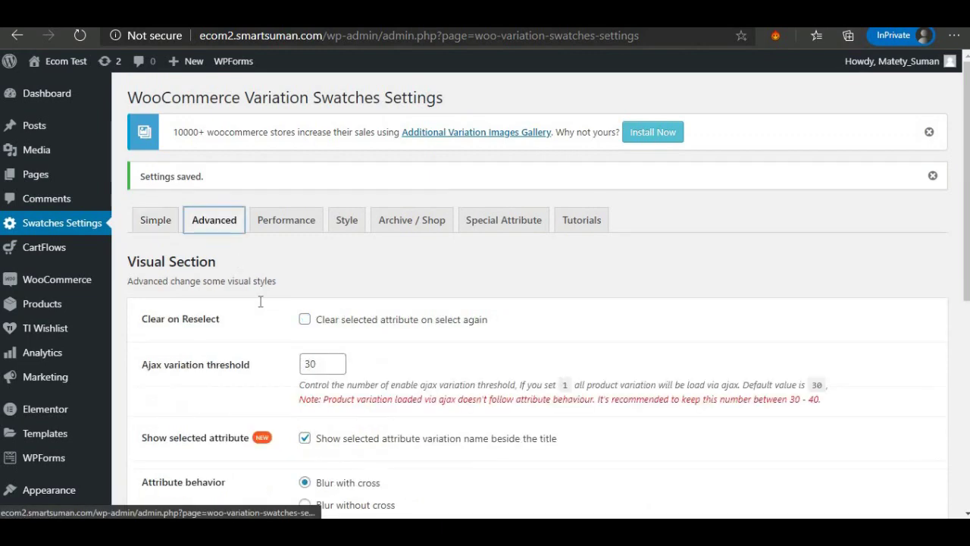
{"action": "scroll", "coordinate": [278, 336], "scroll_direction": "down", "scroll_amount": 1}
{"action": "scroll", "coordinate": [277, 336], "scroll_direction": "up", "scroll_amount": 1}
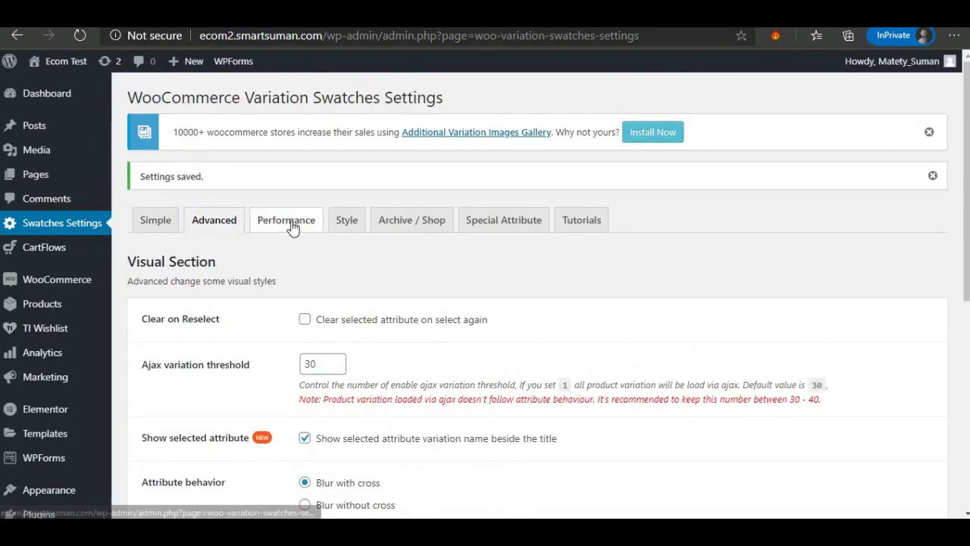
{"action": "left_click", "coordinate": [292, 227]}
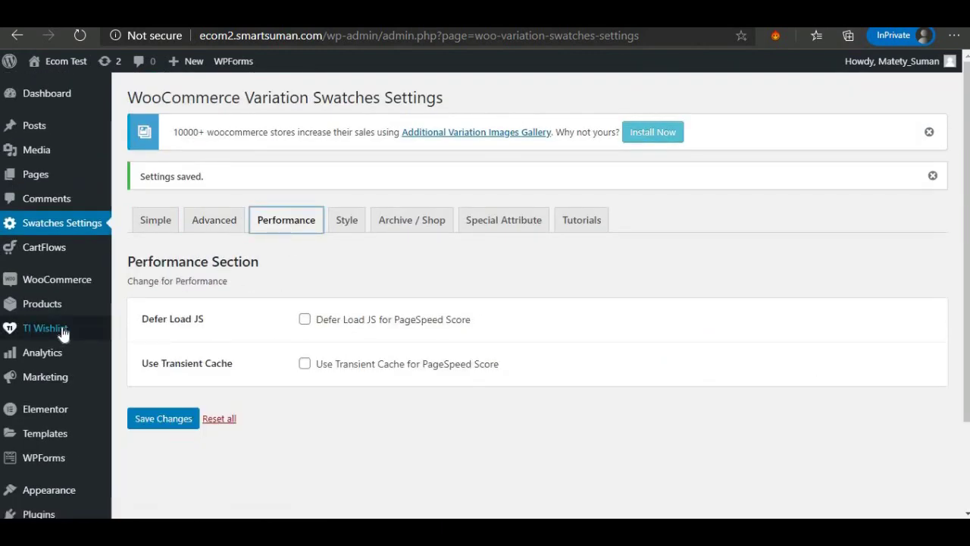
{"action": "left_click", "coordinate": [46, 304]}
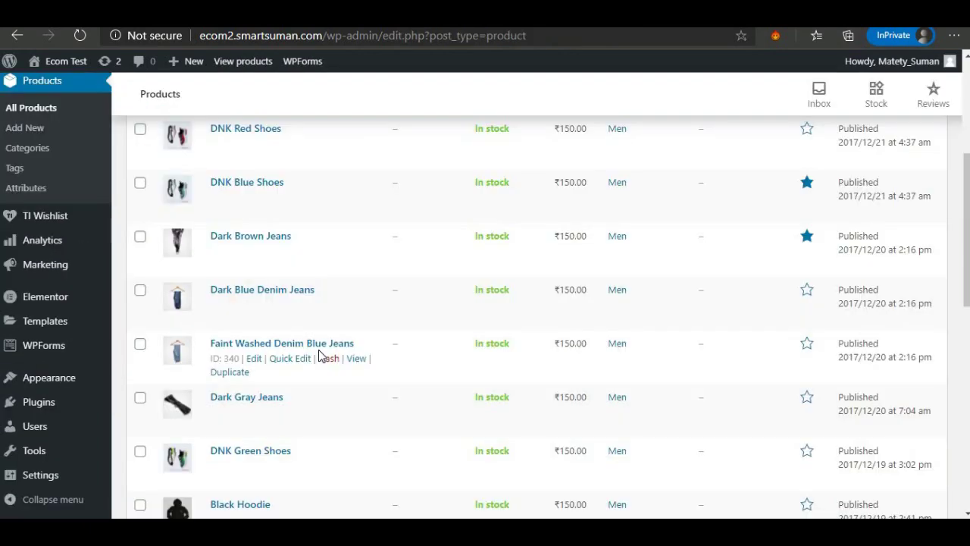
Select all products except Men Premium Shirt and close Bulk actions without applying.
{"action": "scroll", "coordinate": [319, 355], "scroll_direction": "down", "scroll_amount": 4}
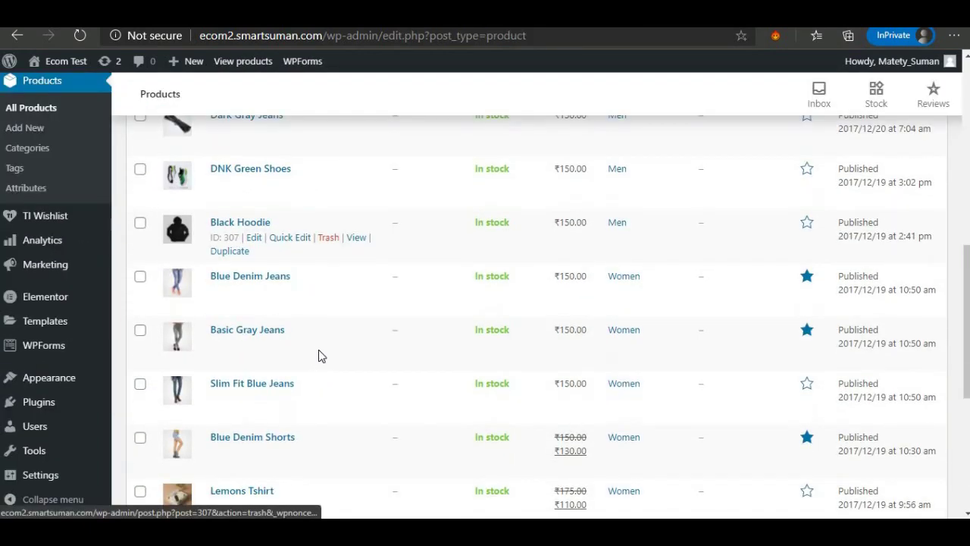
{"action": "scroll", "coordinate": [319, 354], "scroll_direction": "up", "scroll_amount": 4}
{"action": "scroll", "coordinate": [319, 355], "scroll_direction": "up", "scroll_amount": 4}
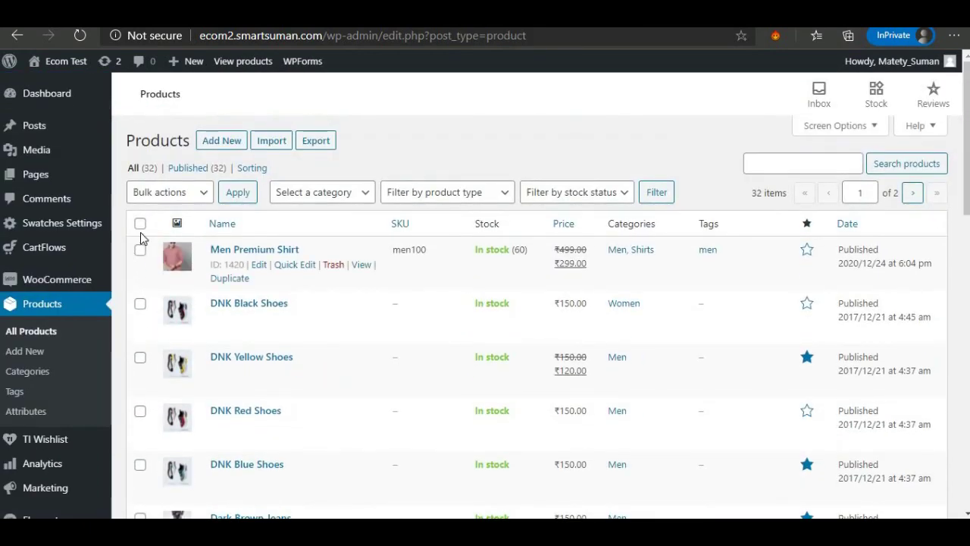
{"action": "left_click", "coordinate": [140, 225]}
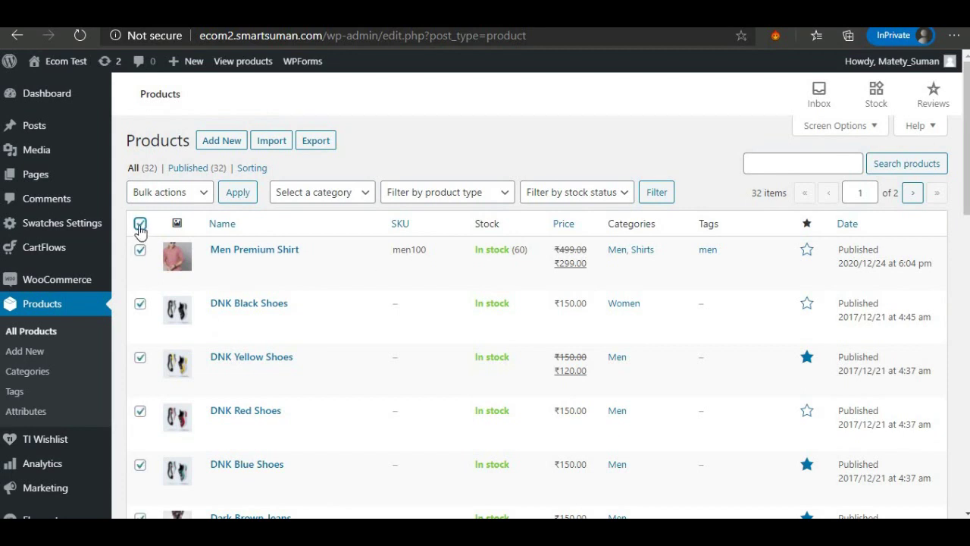
{"action": "left_click", "coordinate": [140, 226]}
{"action": "left_click", "coordinate": [141, 225]}
{"action": "left_click", "coordinate": [140, 252]}
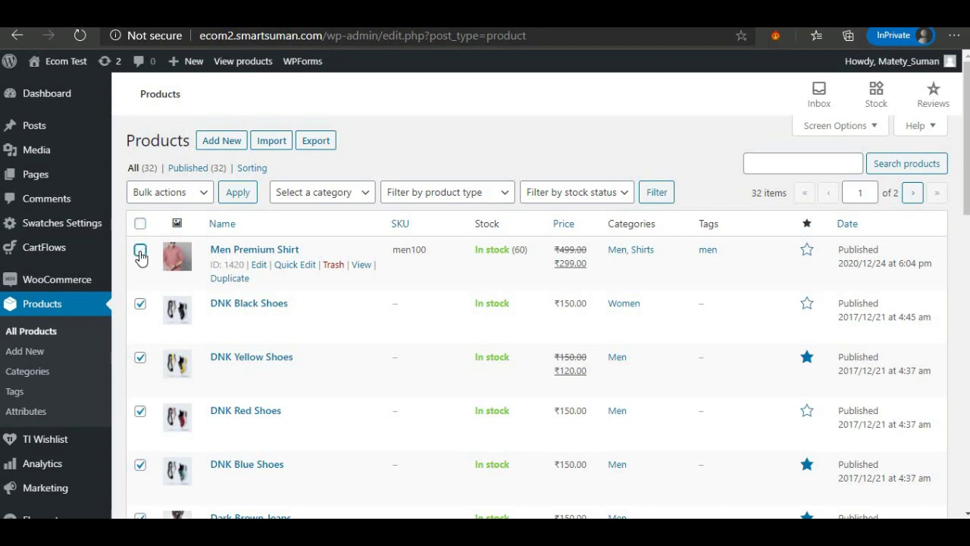
{"action": "left_click", "coordinate": [157, 197]}
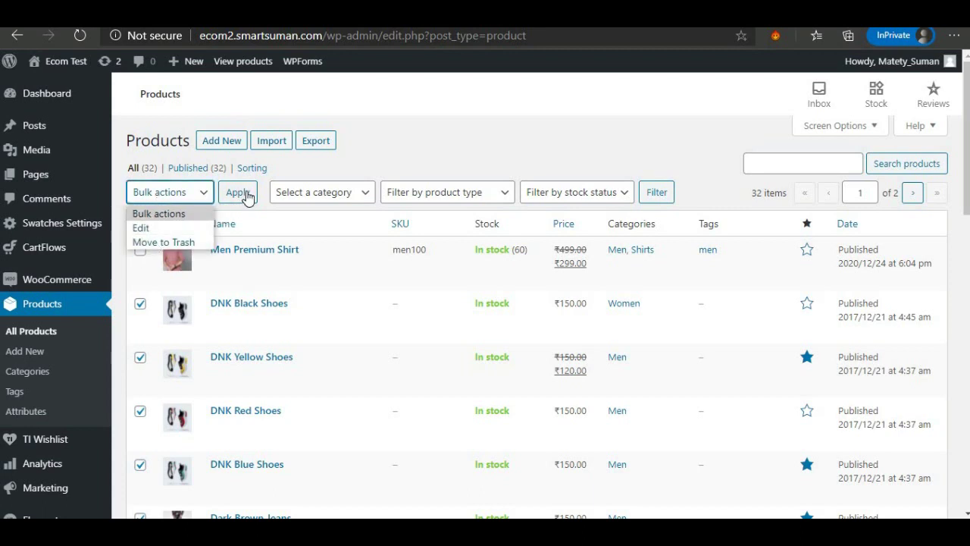
{"action": "left_click", "coordinate": [416, 166]}
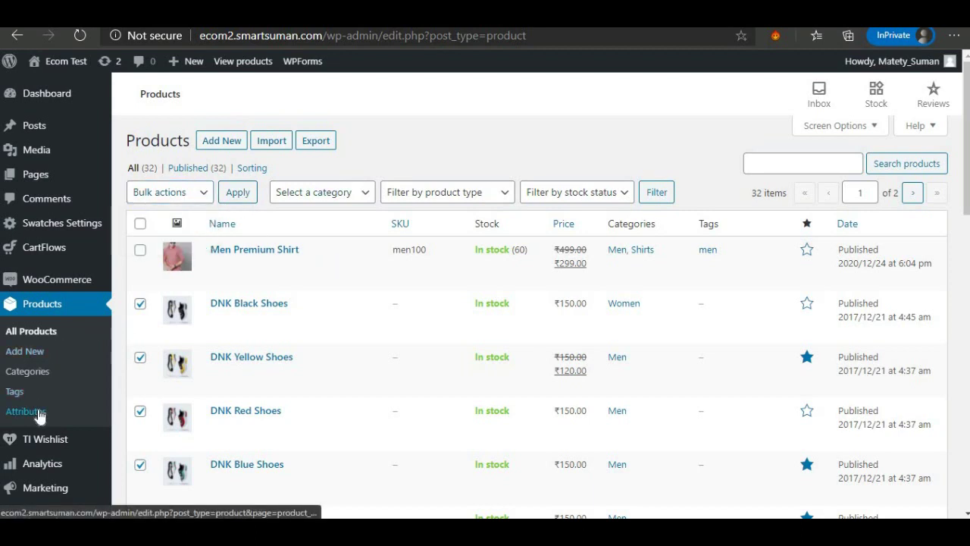
Add a 'Color' product attribute with slug color and type Color.
{"action": "left_click", "coordinate": [20, 413]}
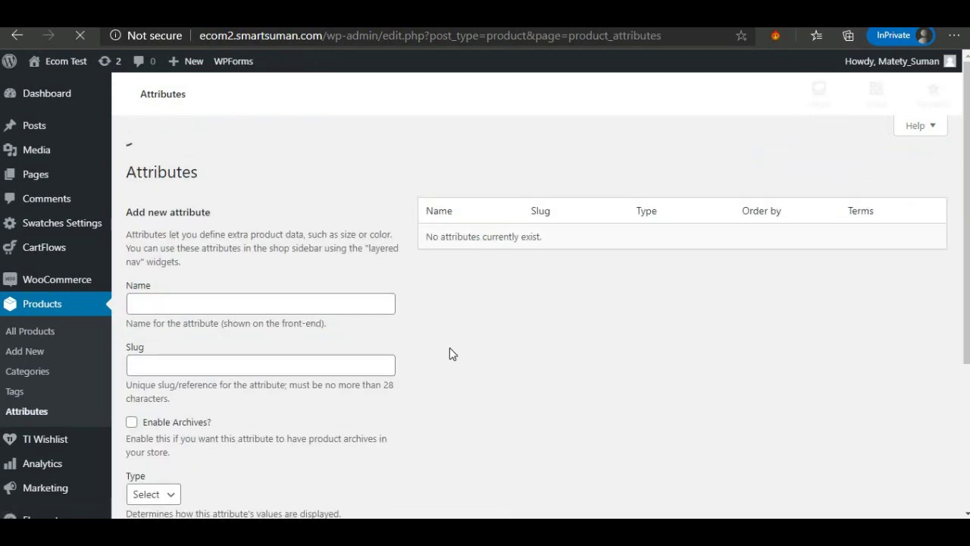
{"action": "left_click", "coordinate": [159, 270]}
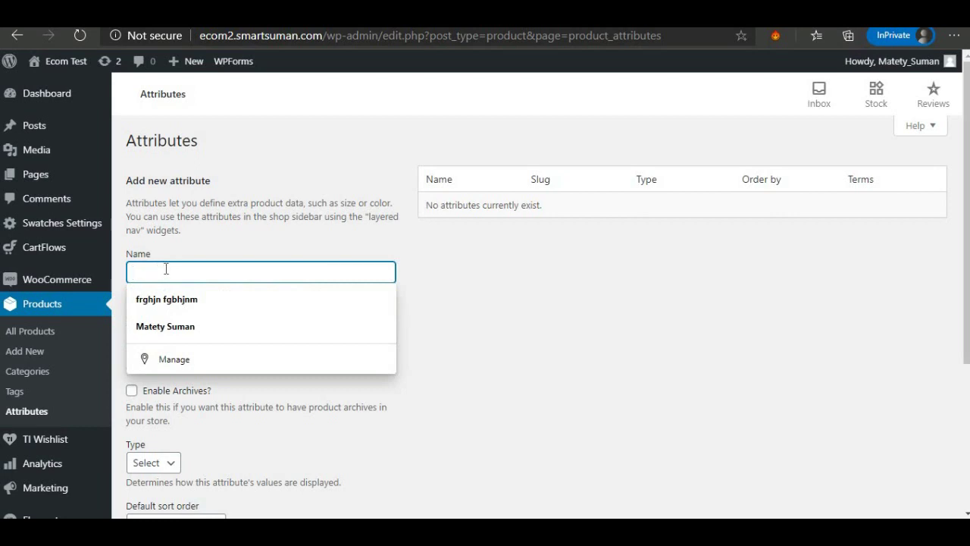
{"action": "left_click", "coordinate": [261, 240]}
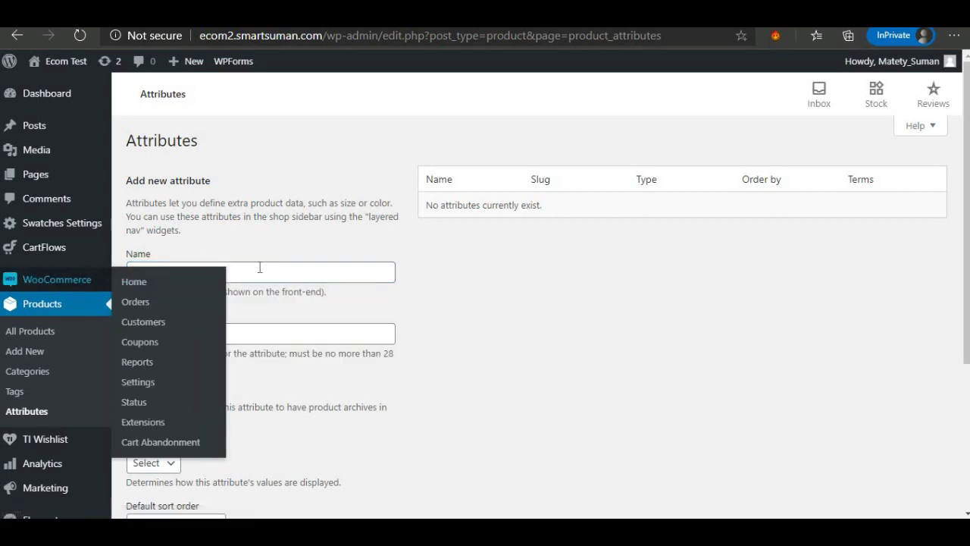
{"action": "left_click", "coordinate": [258, 272]}
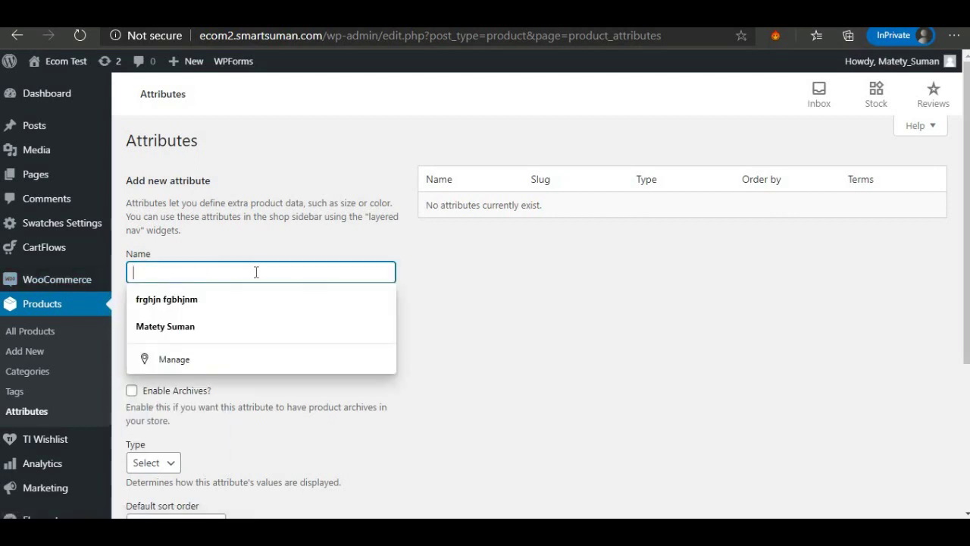
{"action": "type", "text": "Color"}
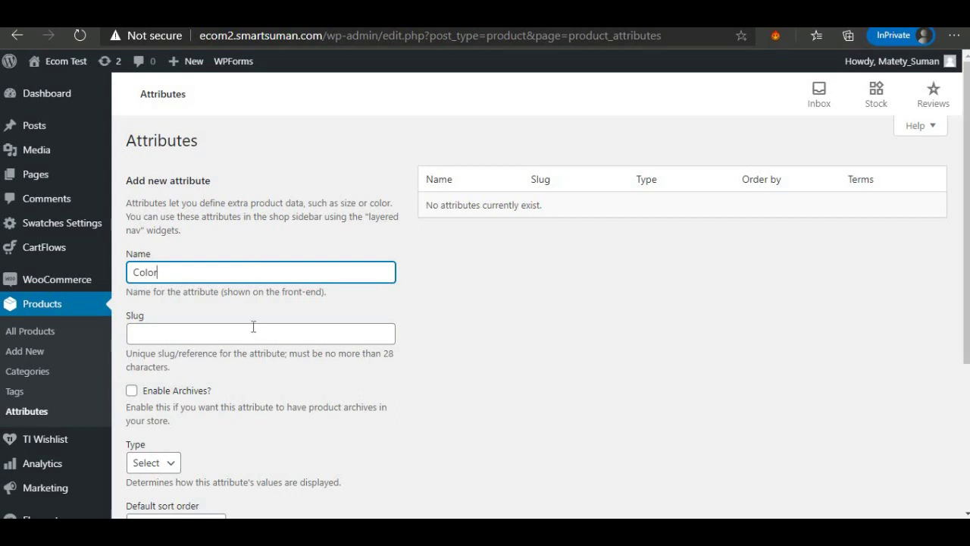
{"action": "left_click", "coordinate": [253, 326]}
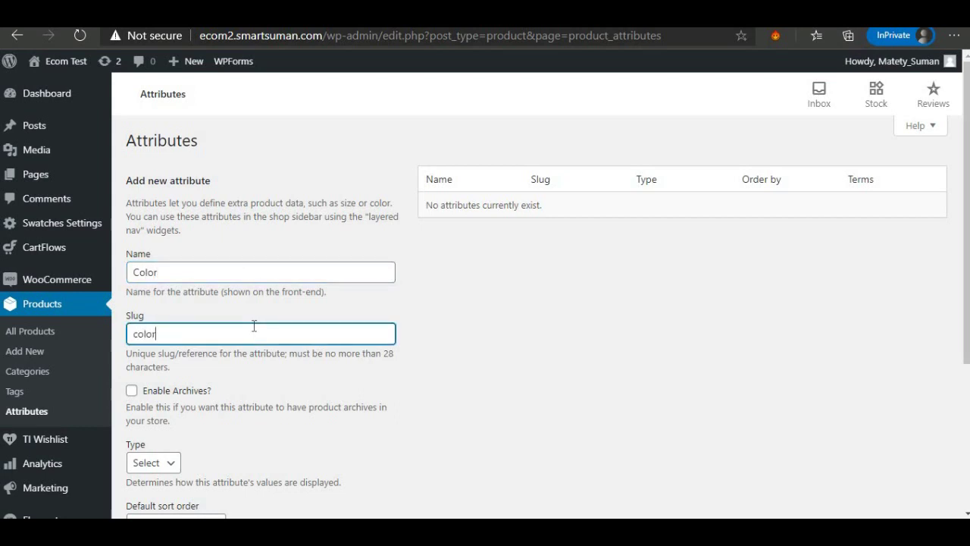
{"action": "left_click", "coordinate": [139, 464]}
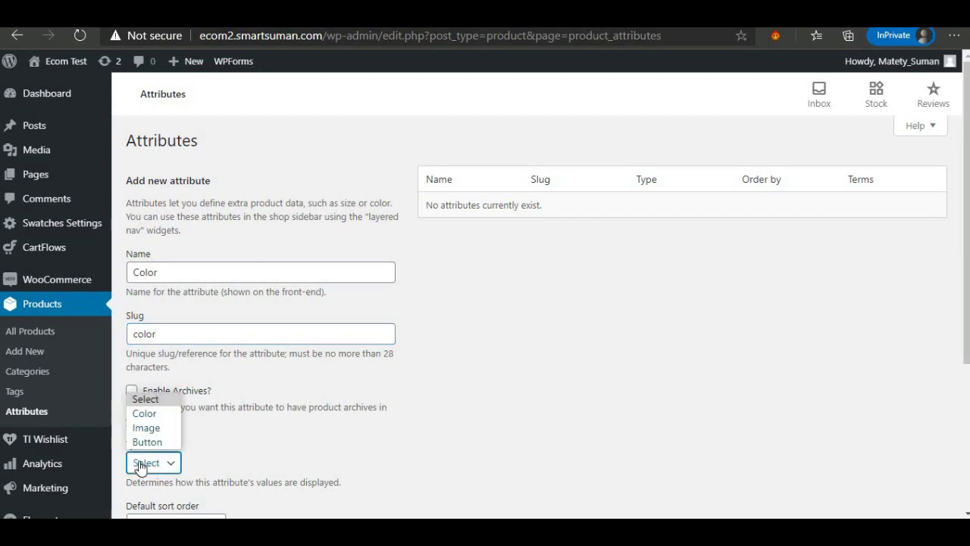
{"action": "left_click", "coordinate": [156, 413]}
{"action": "scroll", "coordinate": [228, 444], "scroll_direction": "down", "scroll_amount": 2}
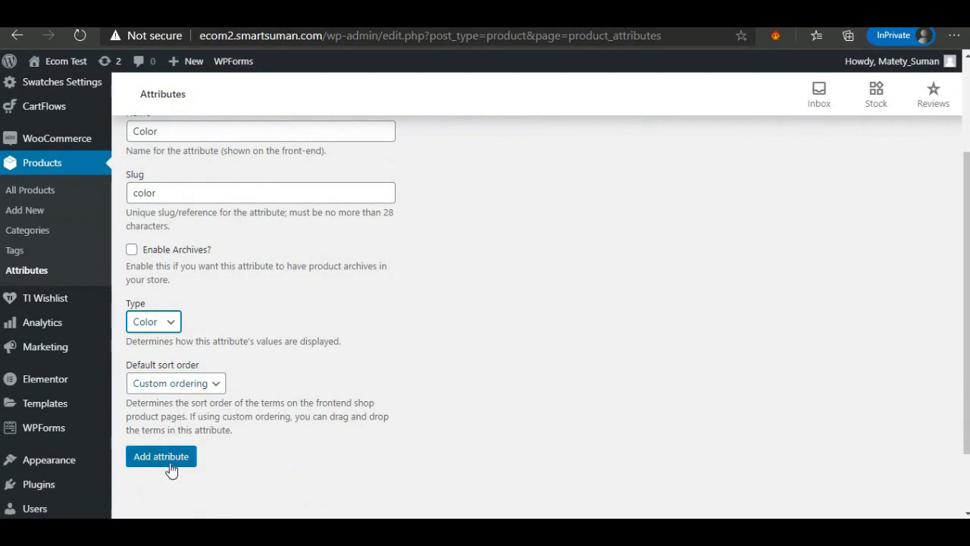
{"action": "left_click", "coordinate": [169, 458]}
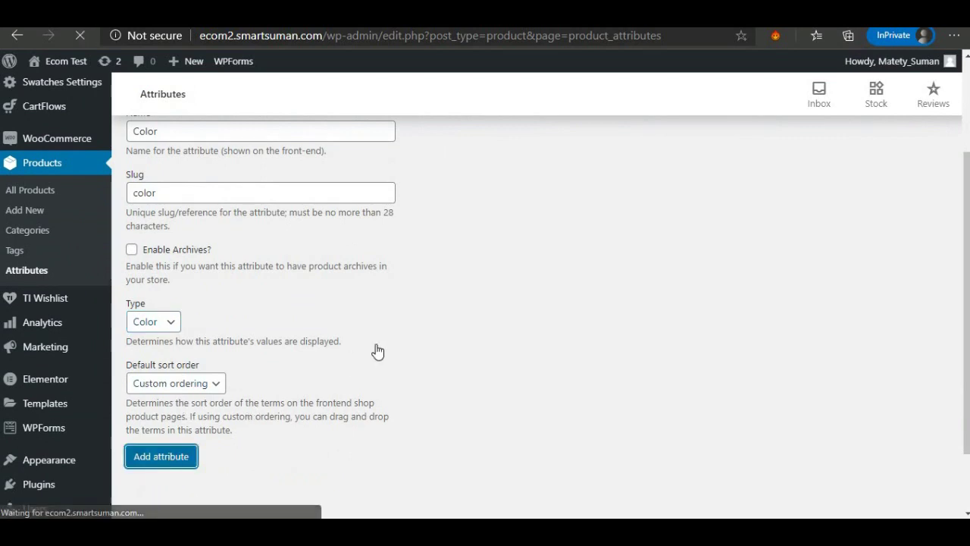
Add a 'Size' product attribute with slug size and type Button.
{"action": "left_click", "coordinate": [158, 273]}
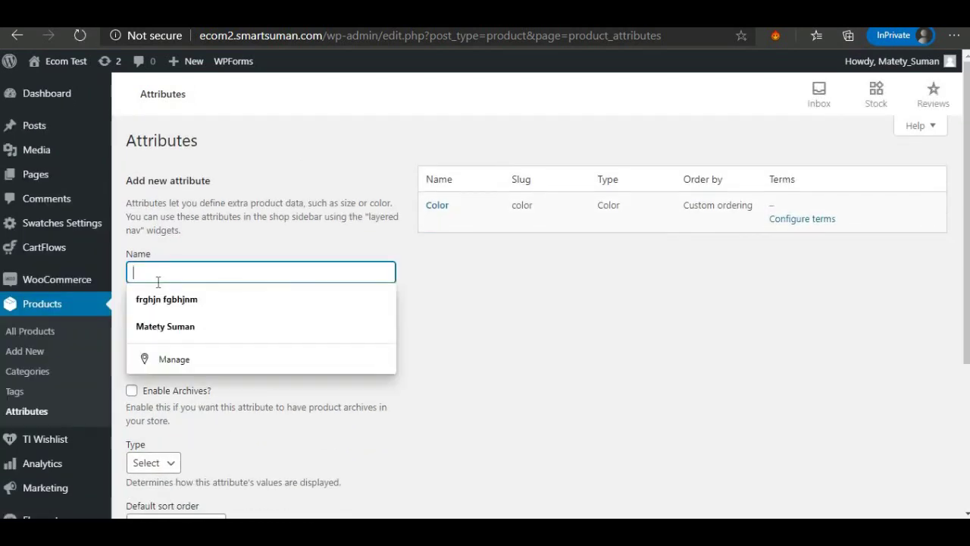
{"action": "type", "text": "Siz"}
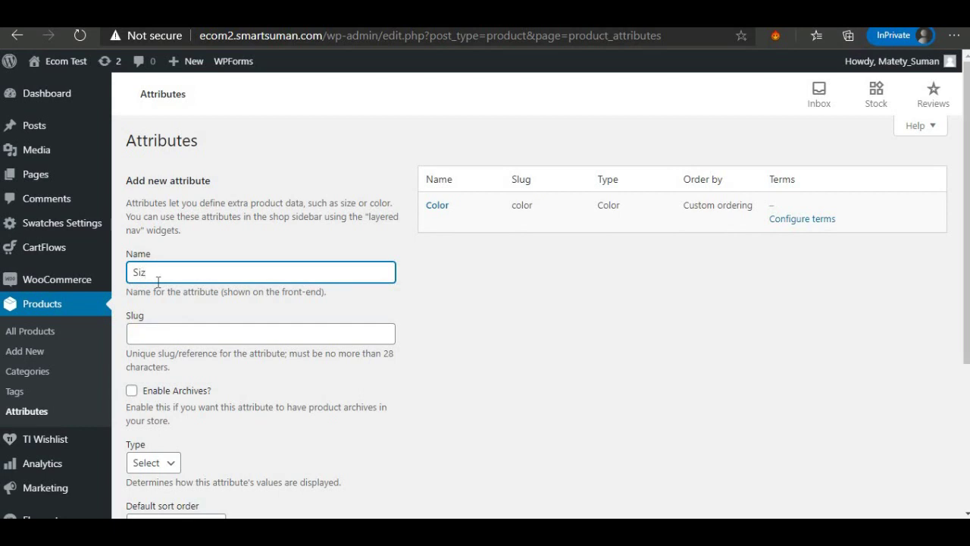
{"action": "type", "text": "e"}
{"action": "left_click", "coordinate": [174, 332]}
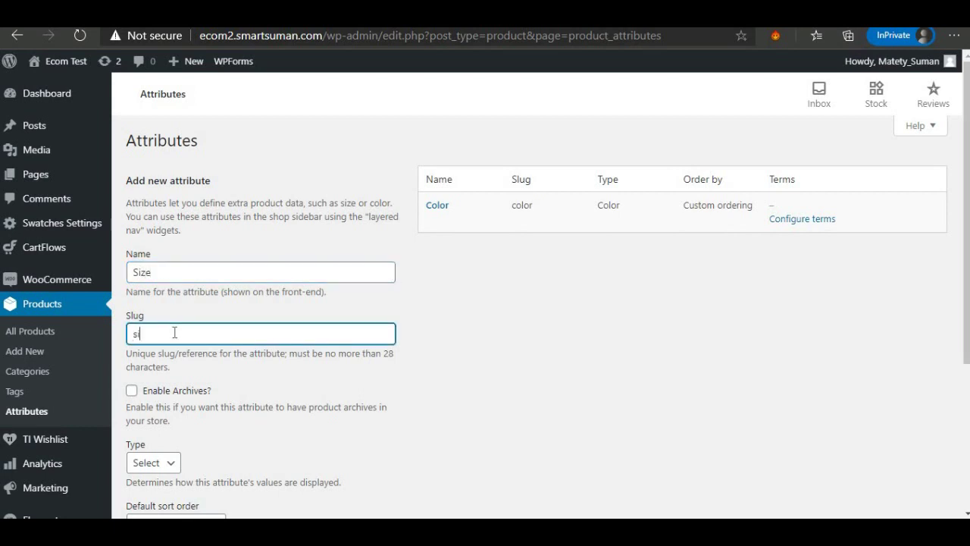
{"action": "type", "text": "size"}
{"action": "scroll", "coordinate": [175, 332], "scroll_direction": "down", "scroll_amount": 2}
{"action": "left_click", "coordinate": [154, 322]}
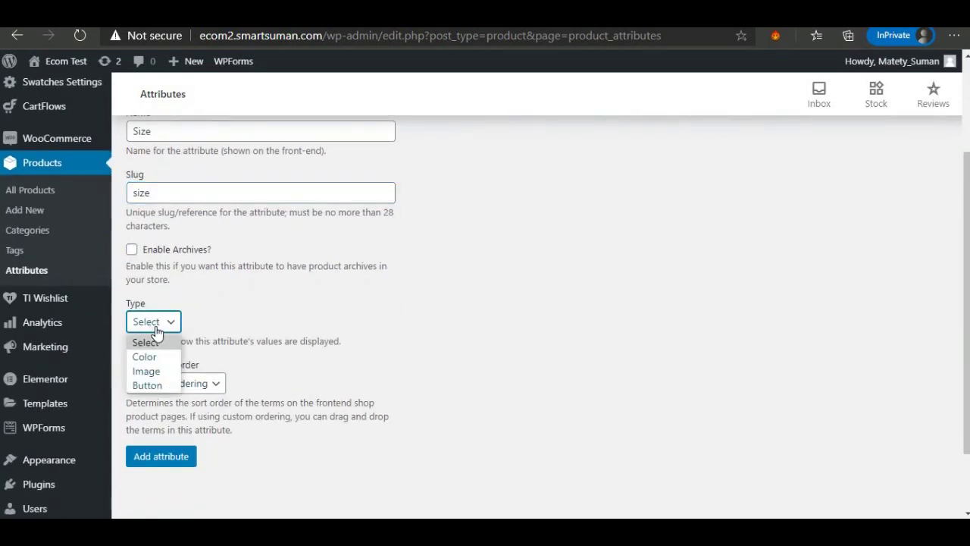
{"action": "left_click", "coordinate": [144, 386]}
{"action": "left_click", "coordinate": [159, 457]}
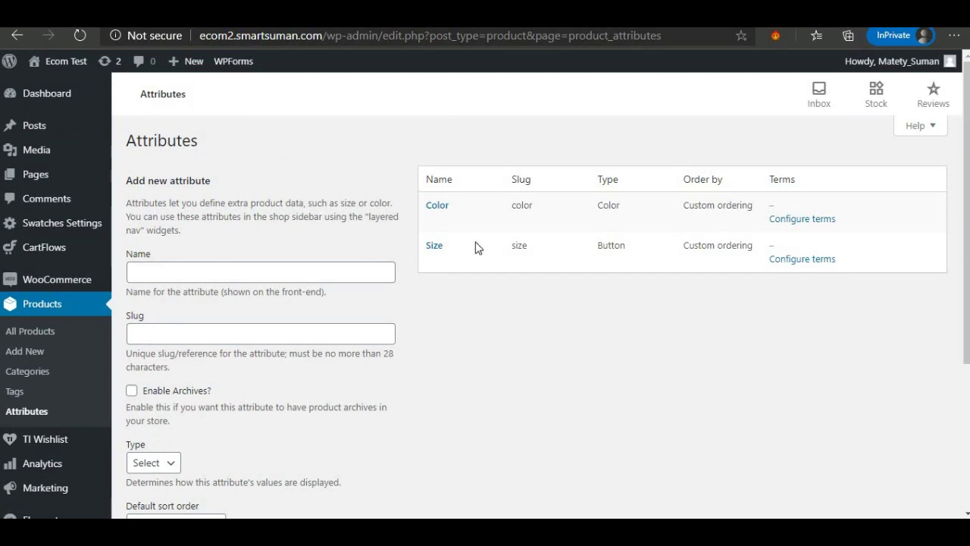
Add the term RED with a red swatch colour to the Color attribute.
{"action": "left_click", "coordinate": [790, 224]}
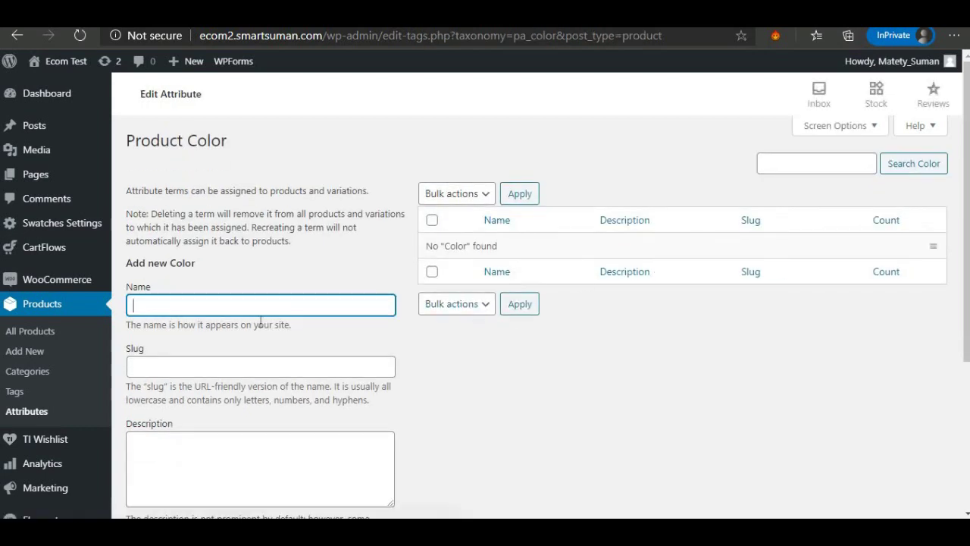
{"action": "left_click", "coordinate": [249, 303]}
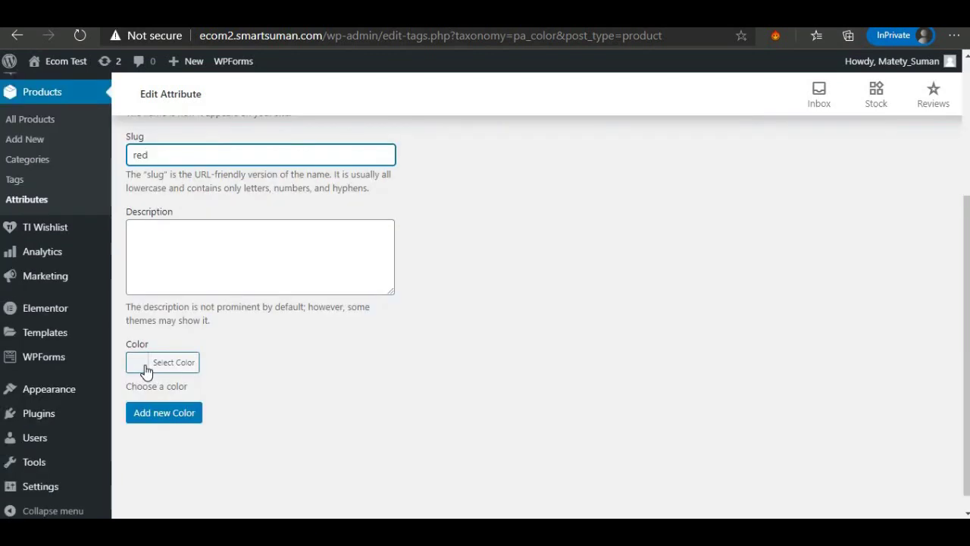
{"action": "left_click", "coordinate": [146, 370]}
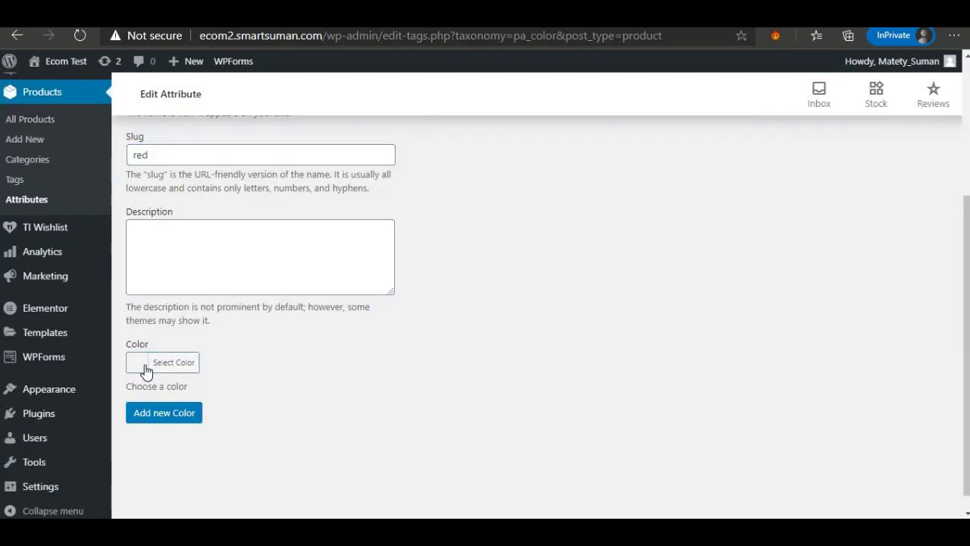
{"action": "scroll", "coordinate": [243, 379], "scroll_direction": "down", "scroll_amount": 2}
{"action": "left_click", "coordinate": [173, 389]}
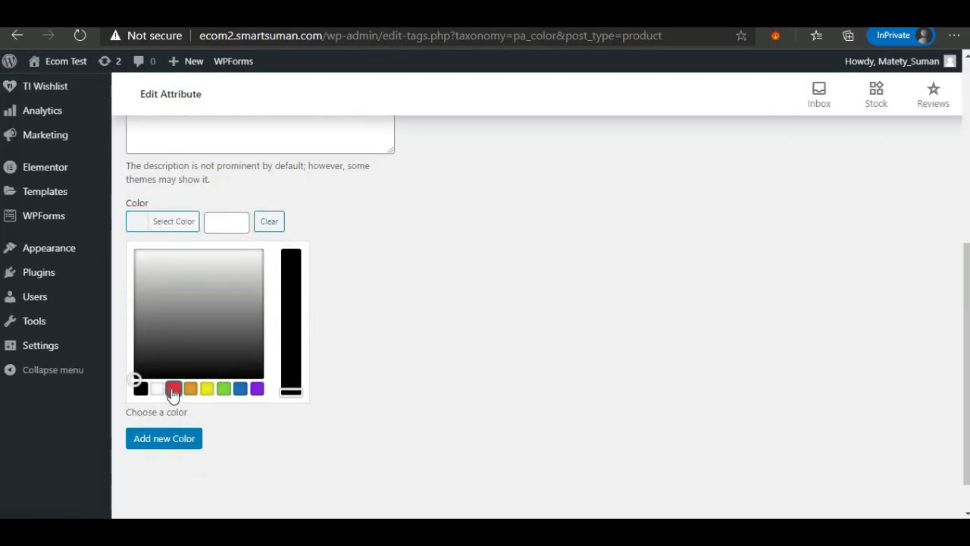
{"action": "left_click", "coordinate": [168, 439]}
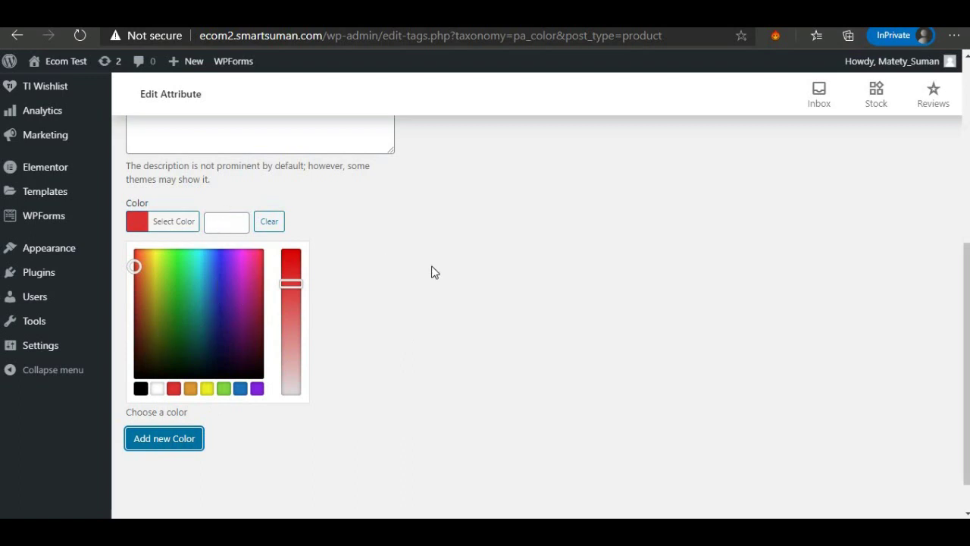
Add the Brown and BLue colour terms, then return to the Attributes list.
{"action": "scroll", "coordinate": [434, 273], "scroll_direction": "up", "scroll_amount": 5}
{"action": "scroll", "coordinate": [171, 325], "scroll_direction": "down", "scroll_amount": 1}
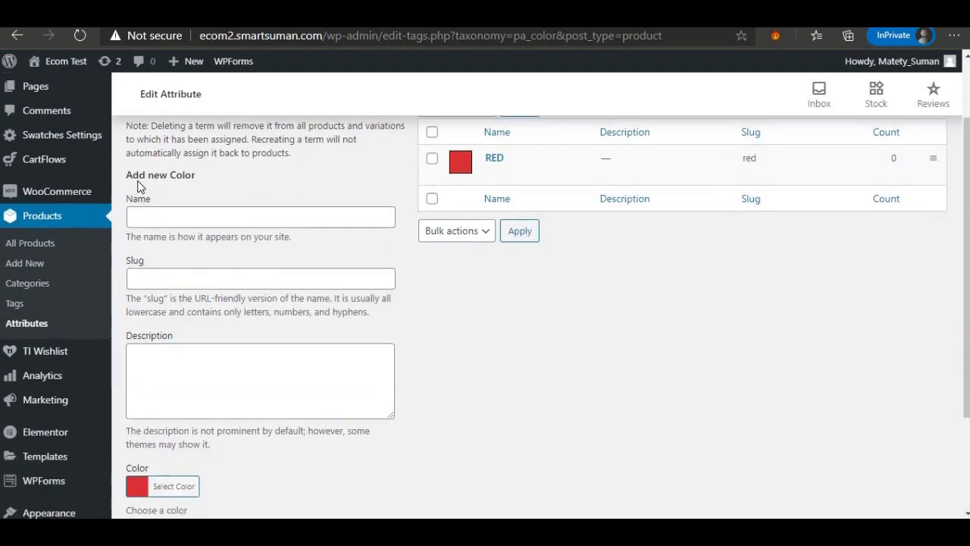
{"action": "left_click", "coordinate": [144, 217]}
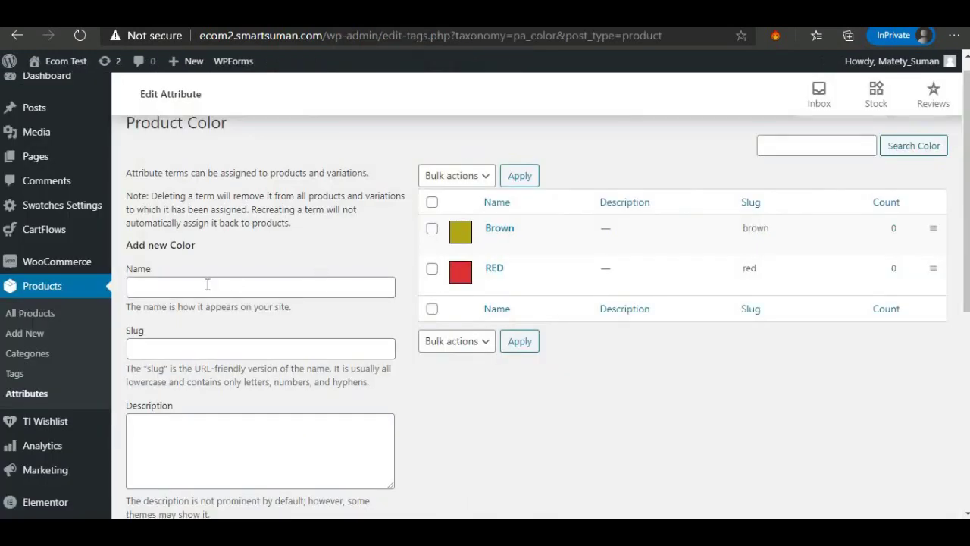
{"action": "left_click", "coordinate": [208, 284]}
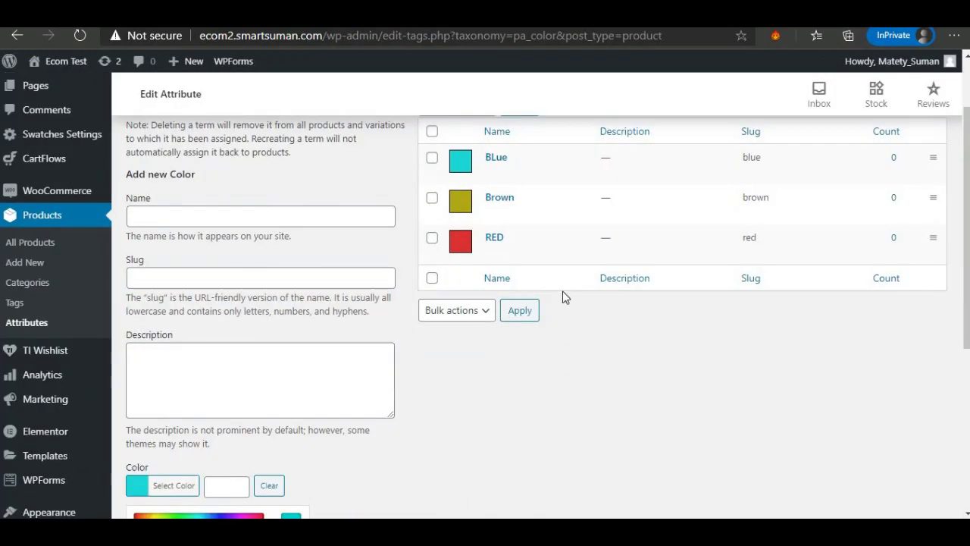
{"action": "scroll", "coordinate": [562, 291], "scroll_direction": "up", "scroll_amount": 2}
{"action": "scroll", "coordinate": [562, 291], "scroll_direction": "up", "scroll_amount": 1}
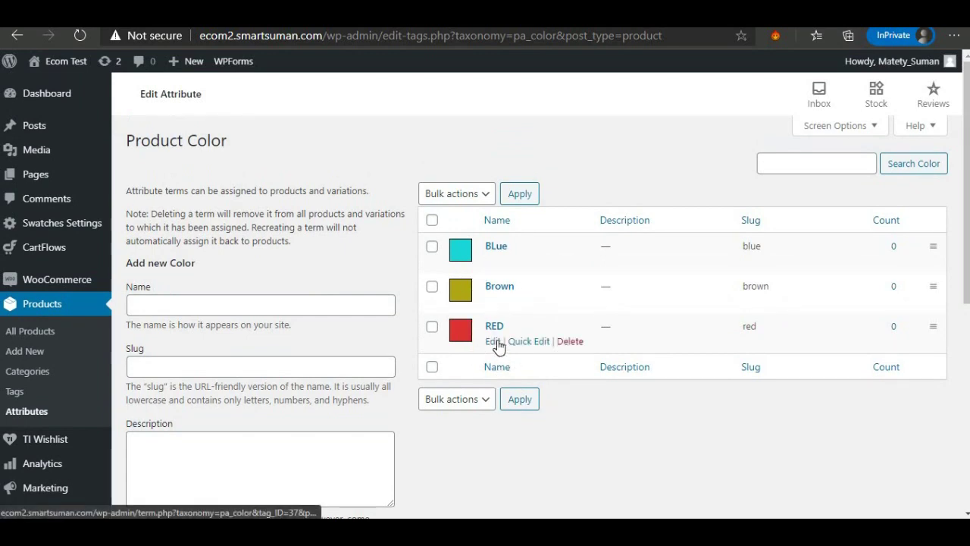
{"action": "scroll", "coordinate": [364, 353], "scroll_direction": "down", "scroll_amount": 2}
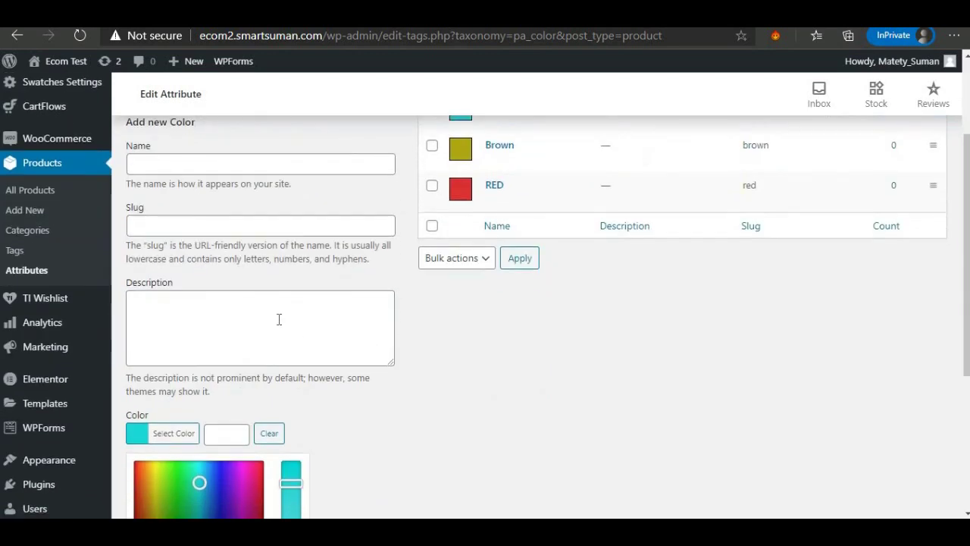
{"action": "scroll", "coordinate": [331, 332], "scroll_direction": "up", "scroll_amount": 2}
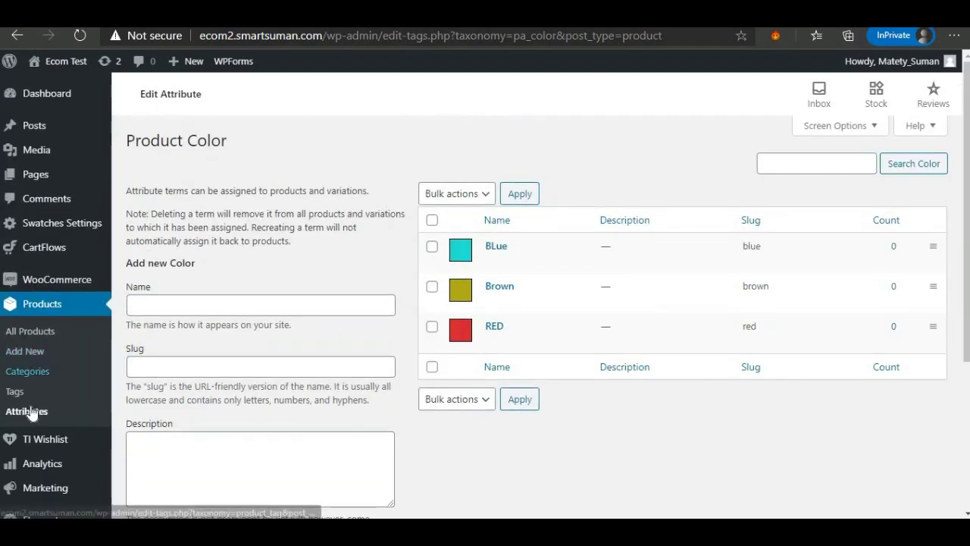
{"action": "left_click", "coordinate": [76, 421]}
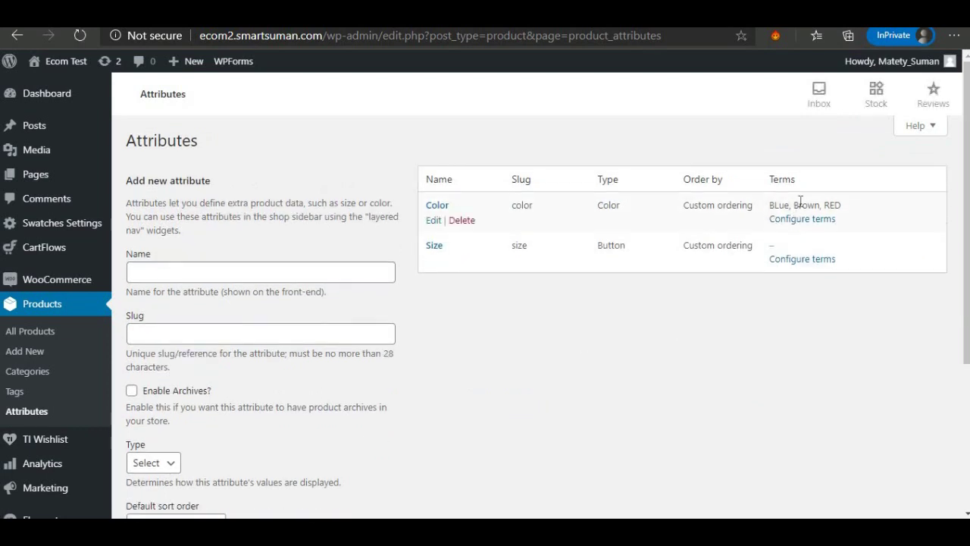
Add size S with slug small to the Product Size attribute.
{"action": "left_click", "coordinate": [786, 262]}
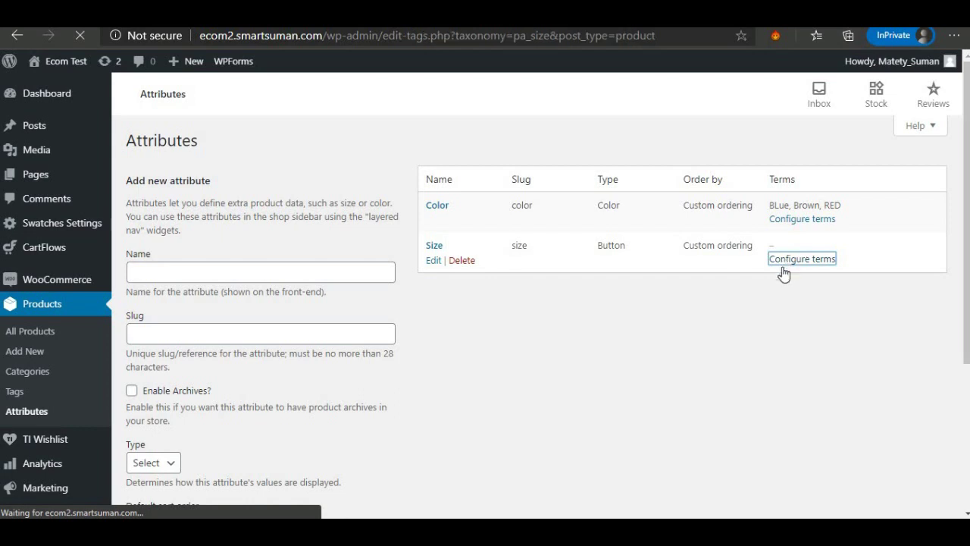
{"action": "left_click", "coordinate": [144, 305]}
{"action": "type", "text": "S"}
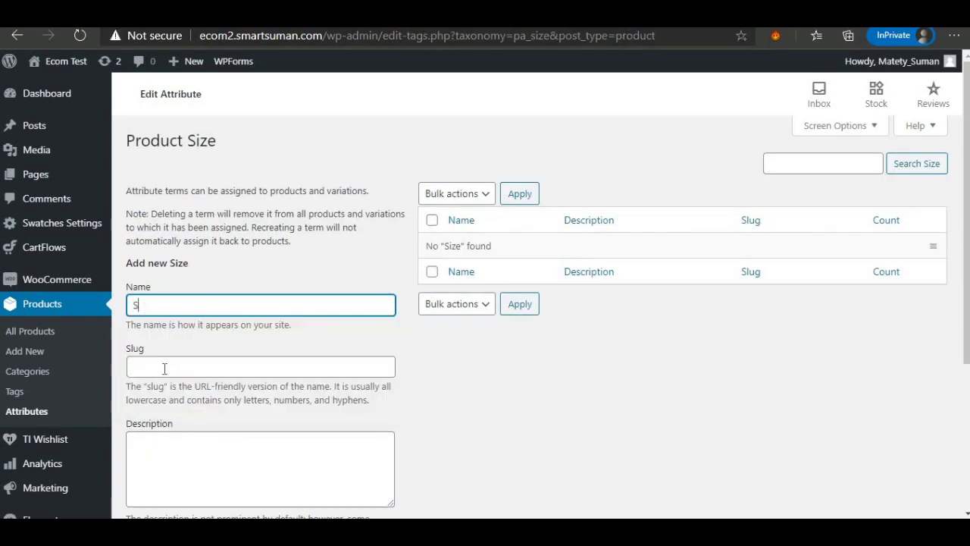
{"action": "left_click", "coordinate": [159, 370]}
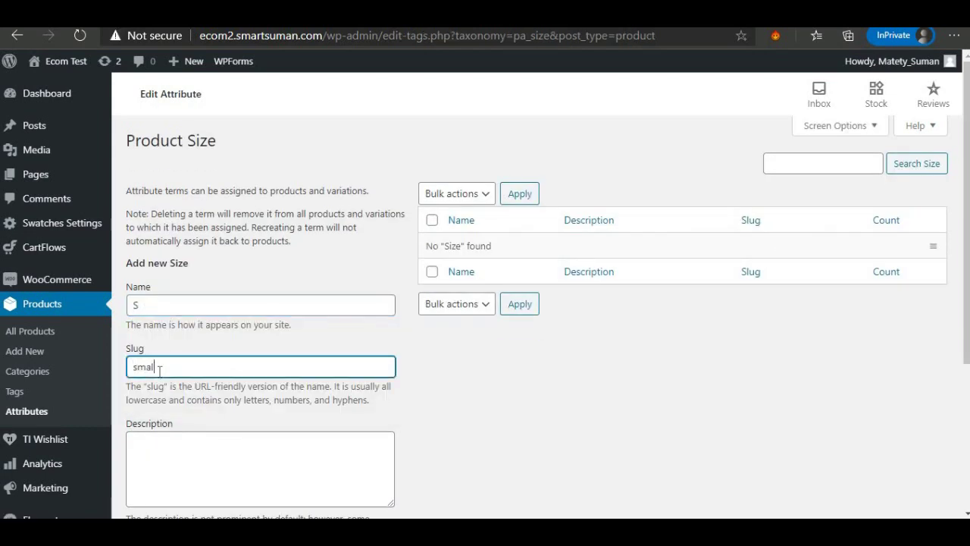
{"action": "scroll", "coordinate": [165, 421], "scroll_direction": "down", "scroll_amount": 2}
{"action": "left_click", "coordinate": [163, 419]}
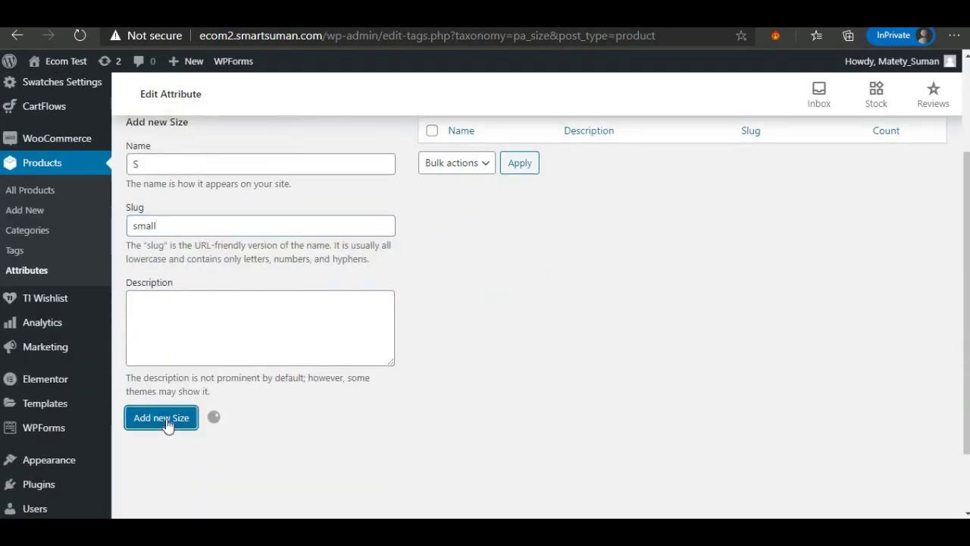
{"action": "scroll", "coordinate": [164, 320], "scroll_direction": "up", "scroll_amount": 3}
Add size M with slug medium.
{"action": "left_click", "coordinate": [162, 304]}
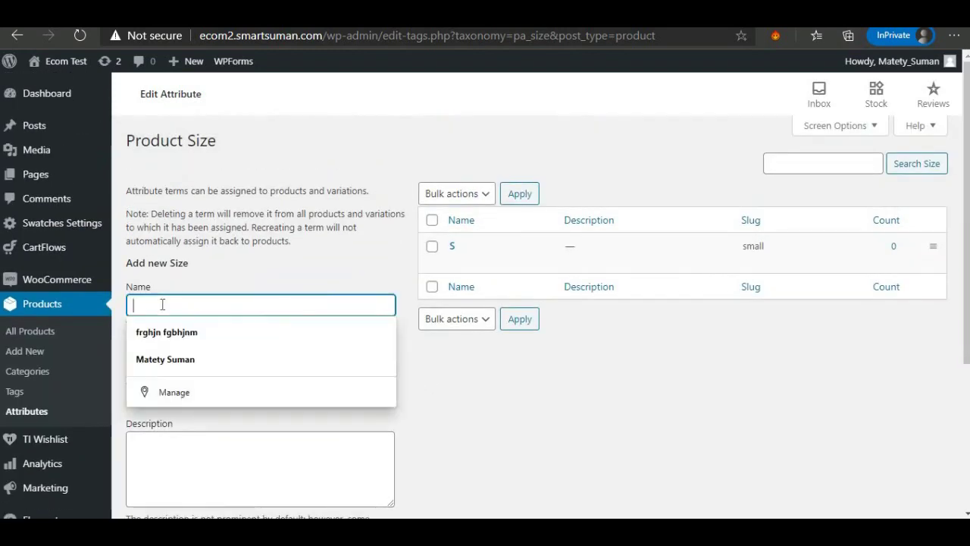
{"action": "type", "text": "M"}
{"action": "left_click", "coordinate": [207, 369]}
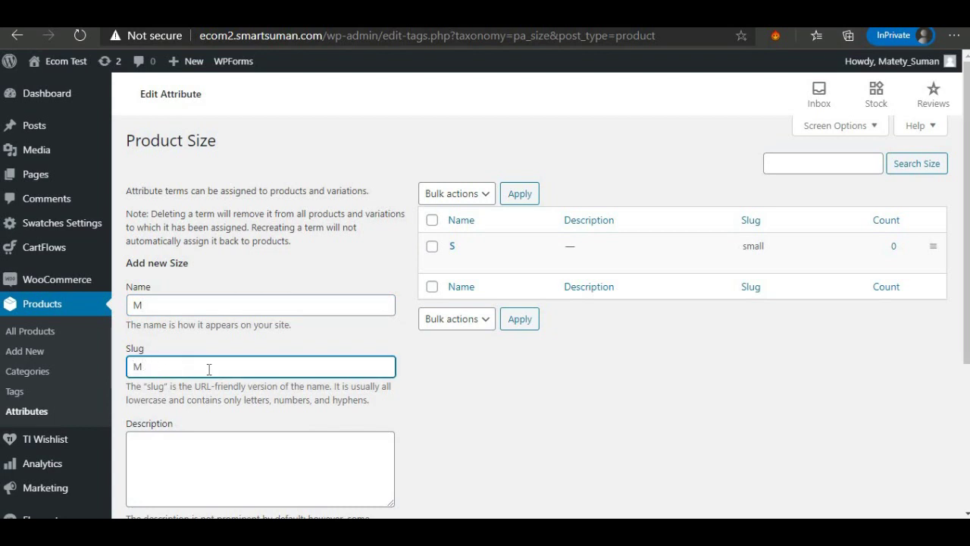
{"action": "type", "text": "Medium"}
{"action": "scroll", "coordinate": [234, 397], "scroll_direction": "down", "scroll_amount": 1}
{"action": "left_click", "coordinate": [161, 488]}
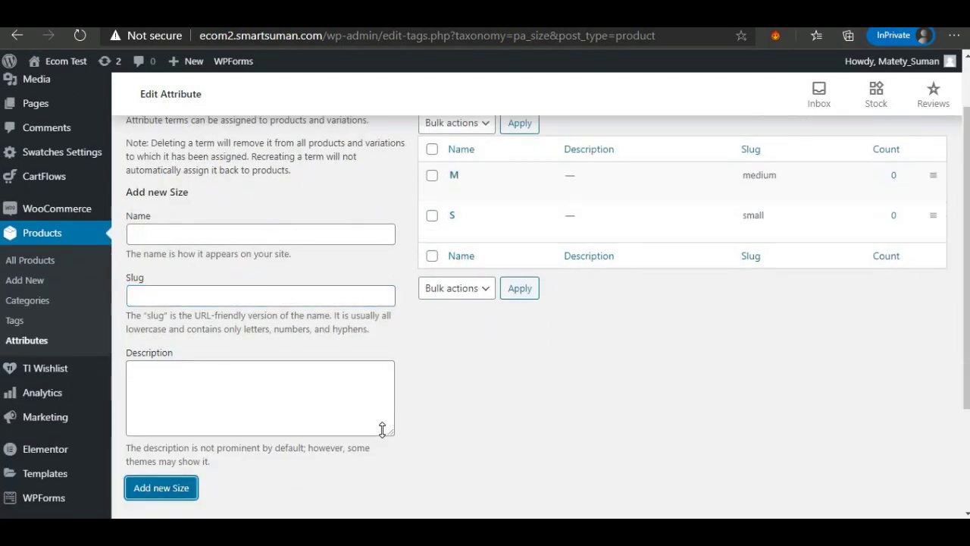
Add size L with slug large.
{"action": "left_click", "coordinate": [194, 237]}
{"action": "type", "text": "Large"}
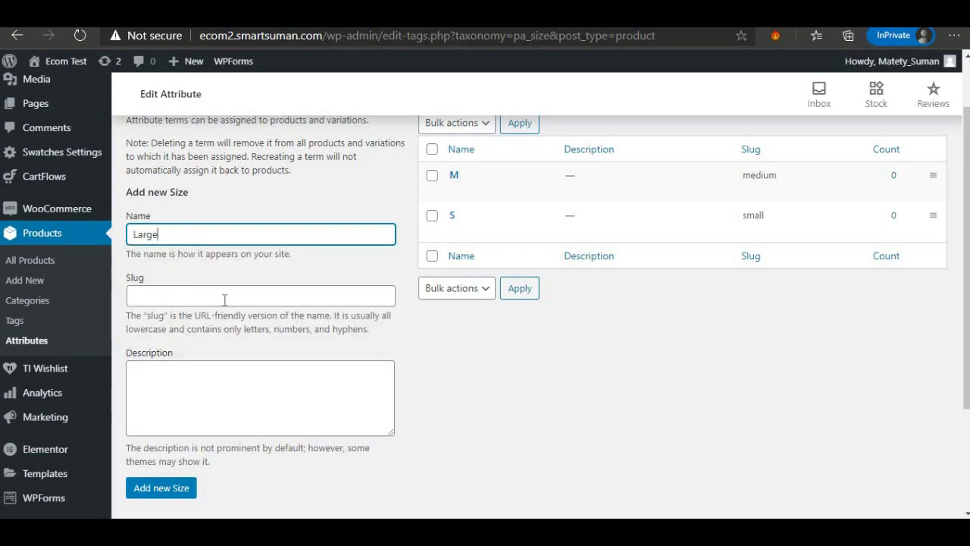
{"action": "left_click", "coordinate": [223, 300]}
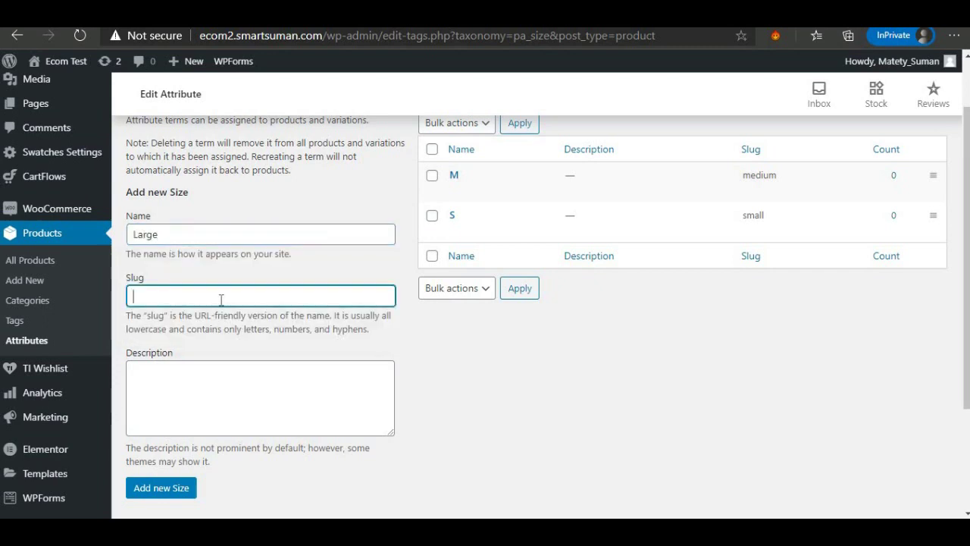
{"action": "left_click", "coordinate": [194, 243]}
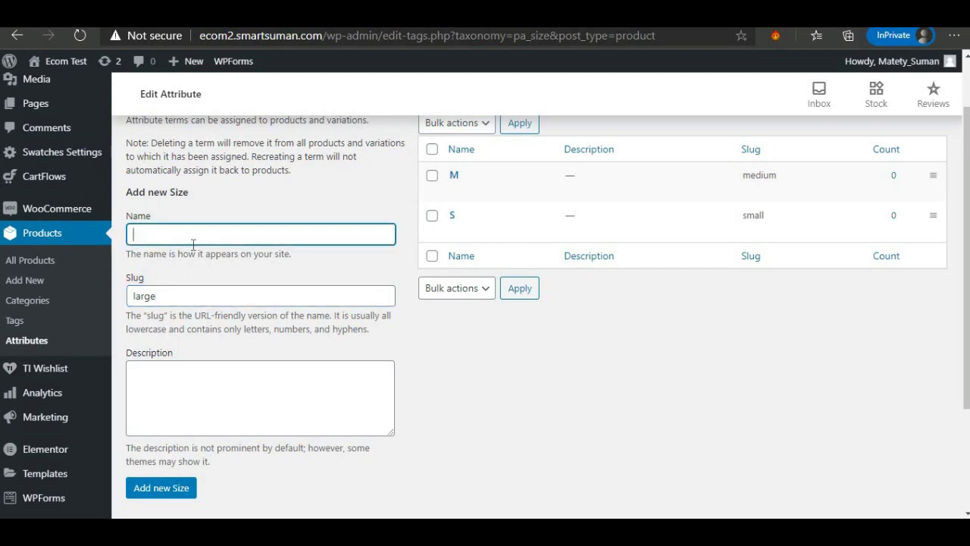
{"action": "scroll", "coordinate": [182, 474], "scroll_direction": "down", "scroll_amount": 2}
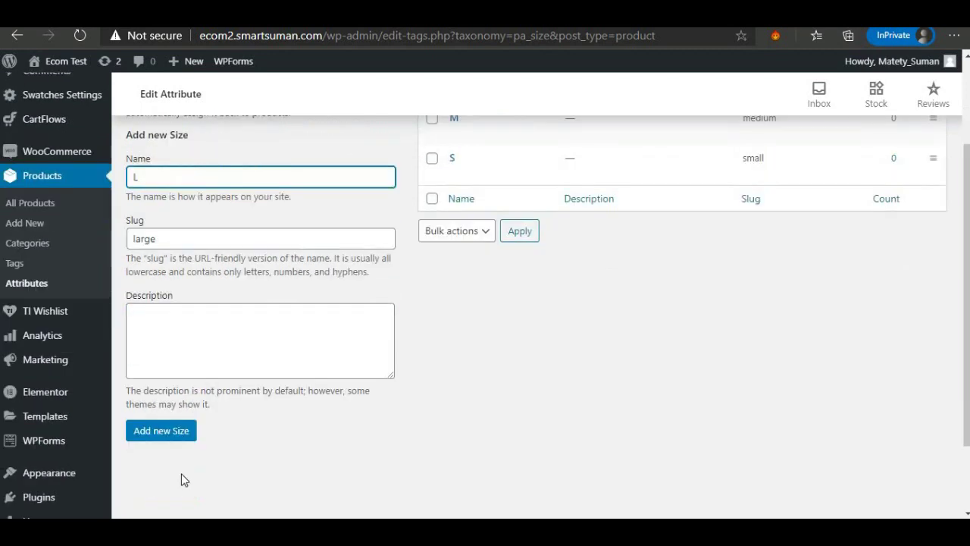
{"action": "left_click", "coordinate": [177, 425]}
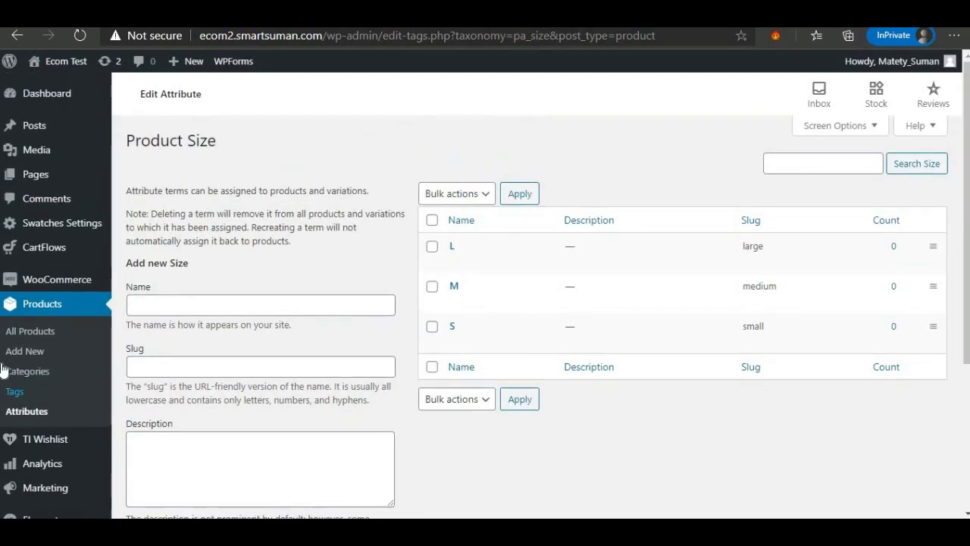
{"action": "left_click", "coordinate": [25, 353]}
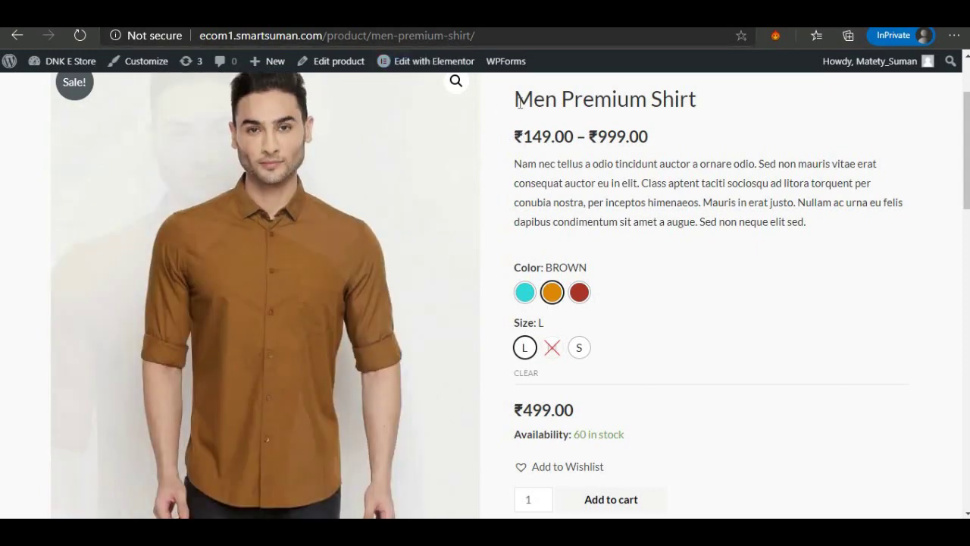
Select the Men Premium Shirt title on the original store's product page.
{"action": "left_click_drag", "start_coordinate": [520, 98], "coordinate": [704, 101]}
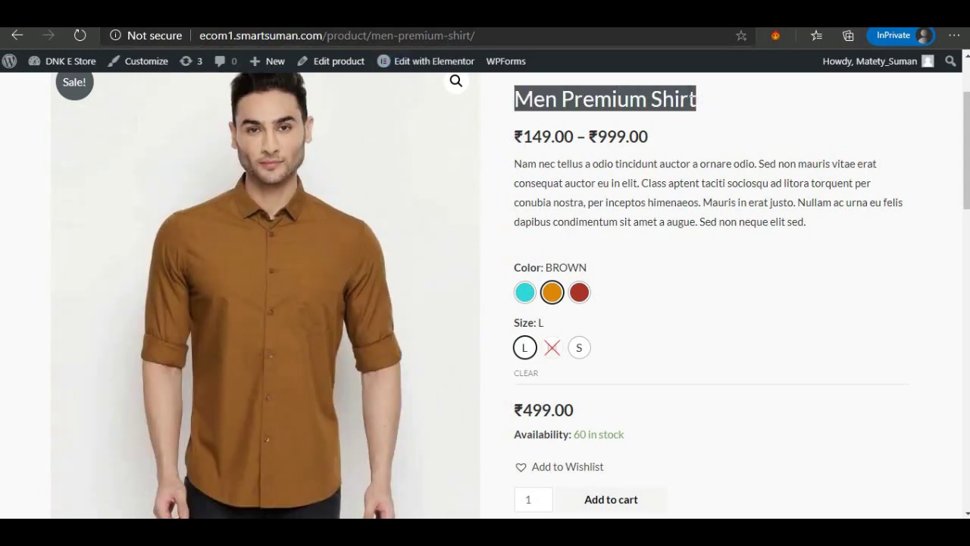
Copy the original title into the new product's name: Men Premium Shirt.
{"action": "right_click", "coordinate": [614, 98]}
{"action": "left_click", "coordinate": [644, 102]}
{"action": "key", "text": "ctrl+Tab"}
{"action": "right_click", "coordinate": [226, 175]}
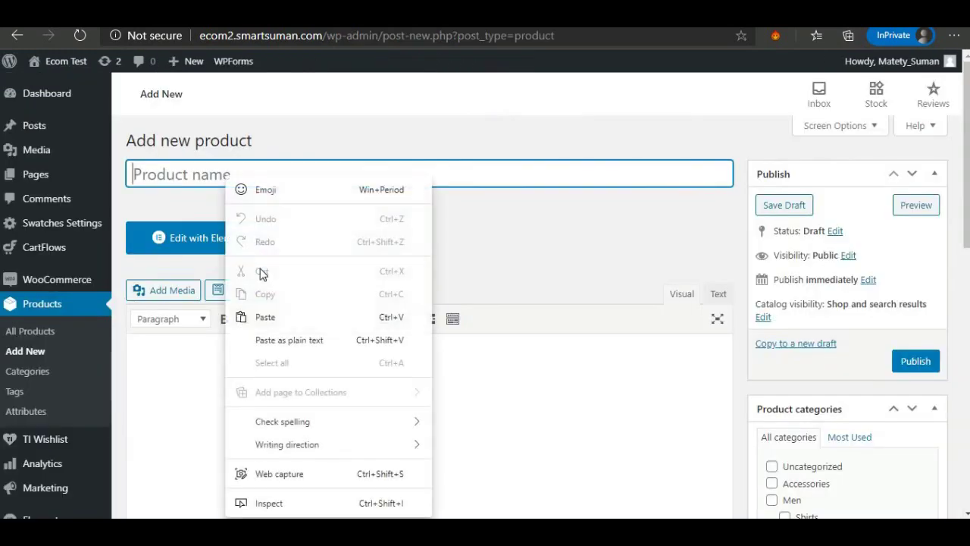
{"action": "left_click", "coordinate": [269, 316]}
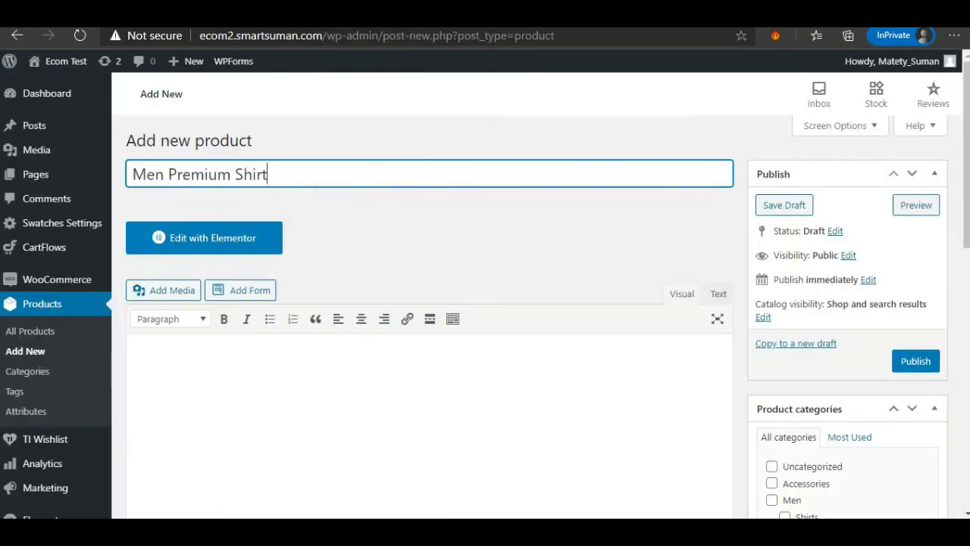
Copy the original description paragraph and bullet list into the new product's description.
{"action": "key", "text": "ctrl+Tab"}
{"action": "scroll", "coordinate": [444, 308], "scroll_direction": "down", "scroll_amount": 7}
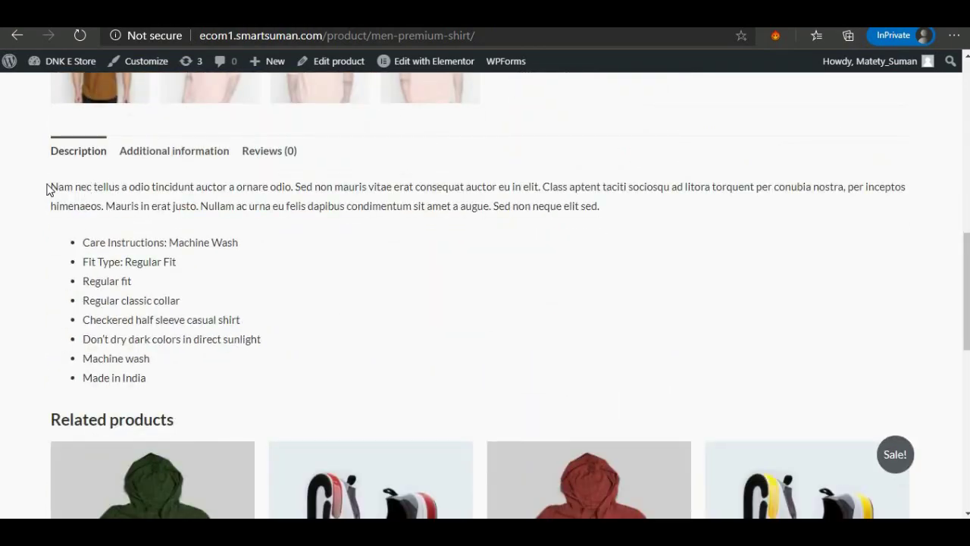
{"action": "left_click_drag", "start_coordinate": [47, 190], "coordinate": [173, 378]}
{"action": "right_click", "coordinate": [173, 315]}
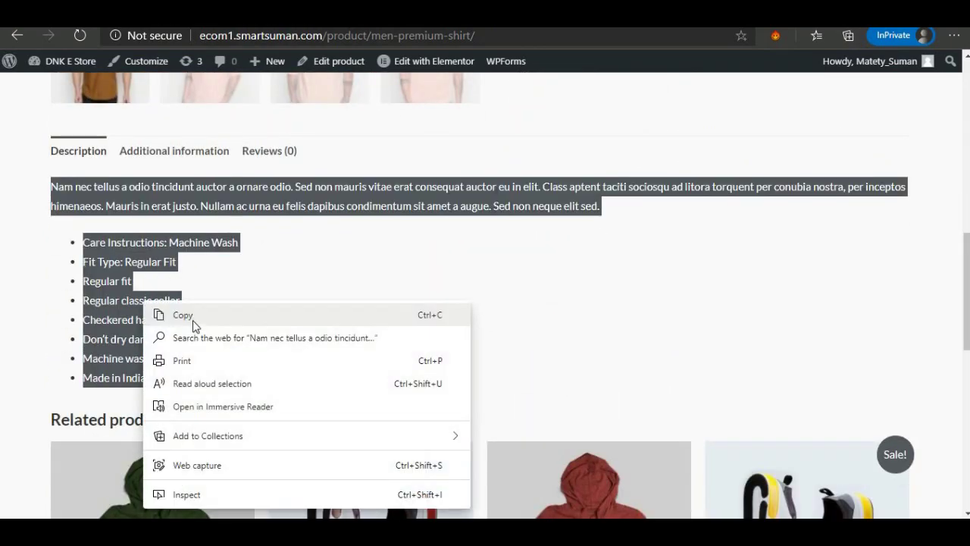
{"action": "left_click", "coordinate": [194, 324]}
{"action": "key", "text": "ctrl+Tab"}
{"action": "scroll", "coordinate": [249, 317], "scroll_direction": "down", "scroll_amount": 2}
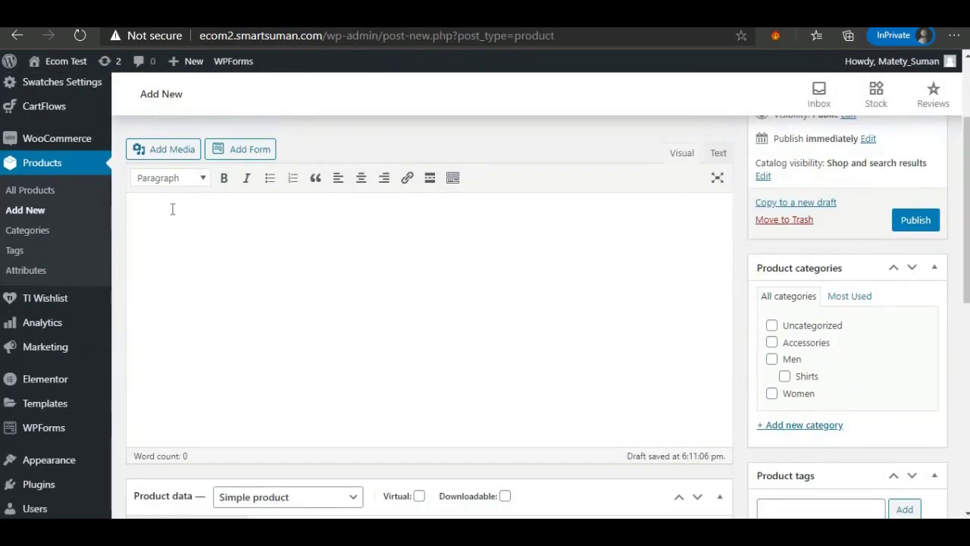
{"action": "right_click", "coordinate": [173, 210]}
{"action": "left_click", "coordinate": [235, 320]}
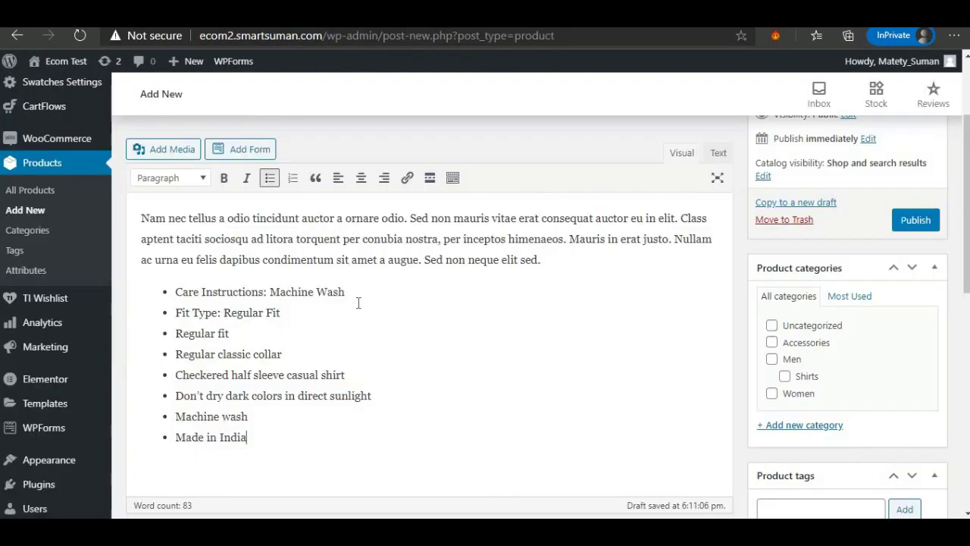
{"action": "scroll", "coordinate": [358, 303], "scroll_direction": "down", "scroll_amount": 5}
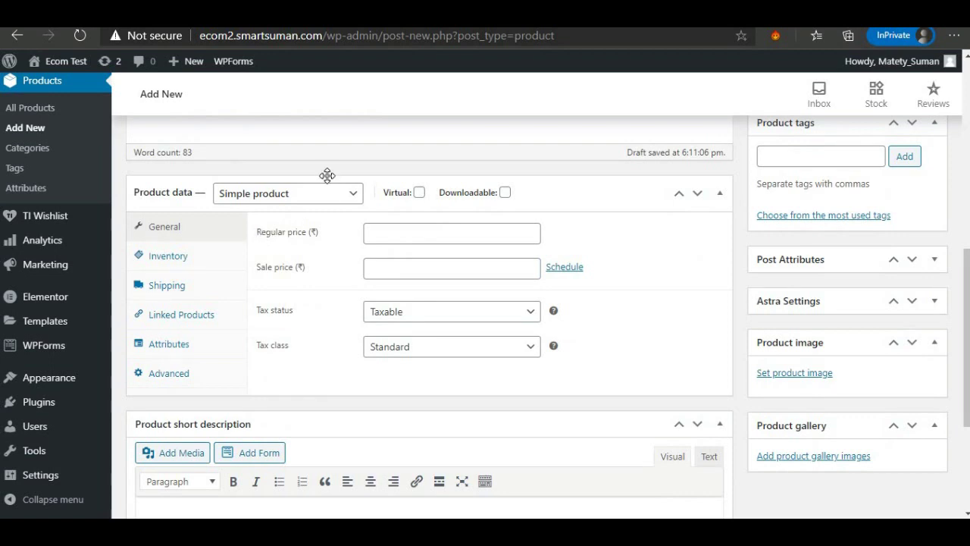
Make the product Variable, with Taxable status and GST 10 tax class.
{"action": "left_click", "coordinate": [256, 195]}
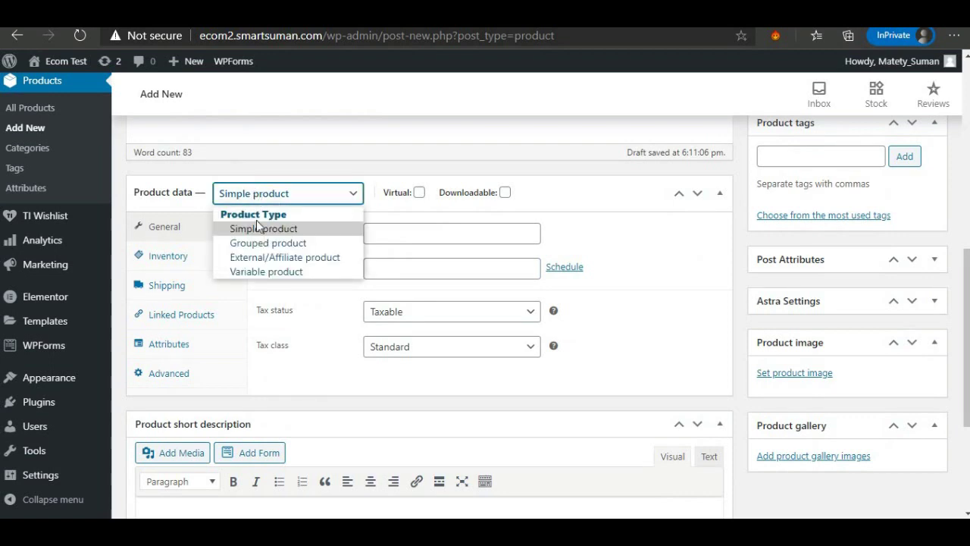
{"action": "left_click", "coordinate": [255, 272]}
{"action": "left_click", "coordinate": [429, 235]}
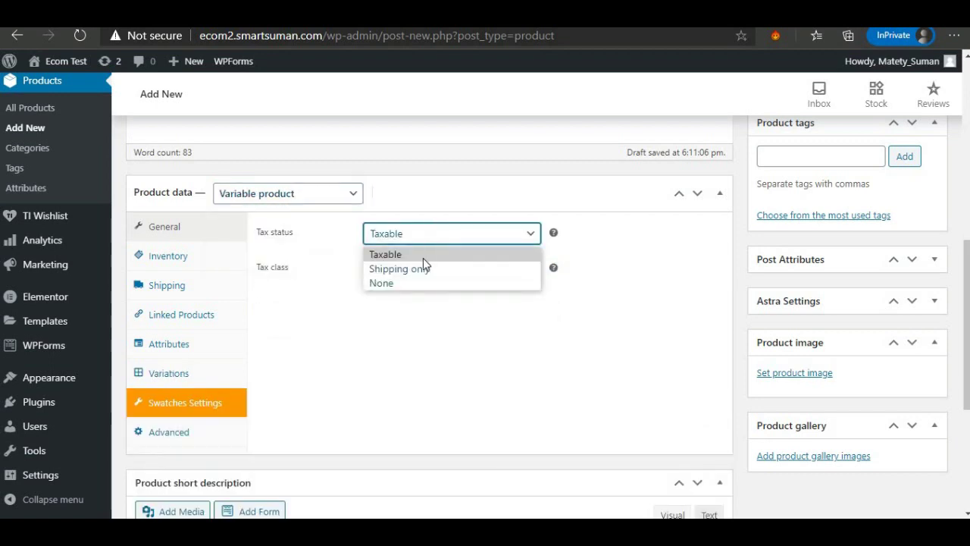
{"action": "left_click", "coordinate": [421, 256]}
{"action": "left_click", "coordinate": [421, 280]}
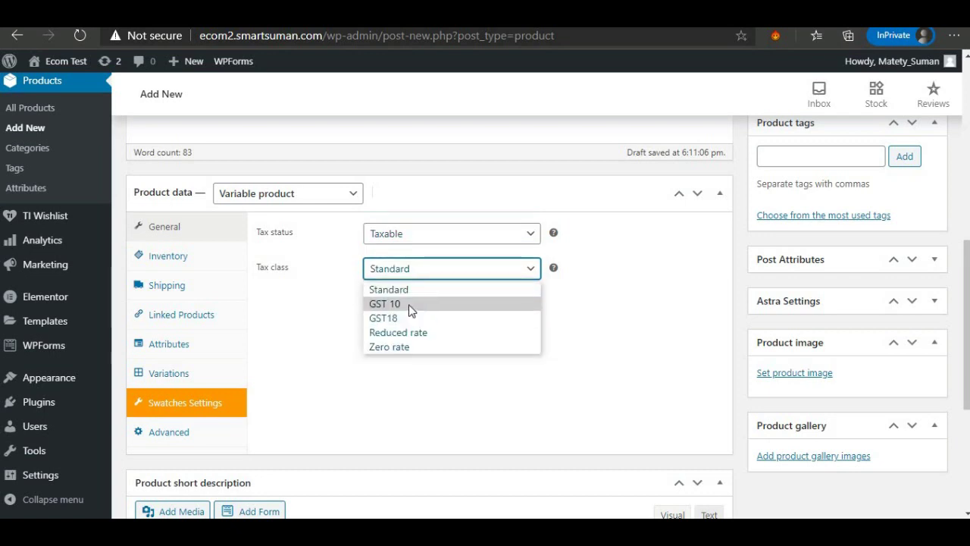
{"action": "left_click", "coordinate": [412, 305]}
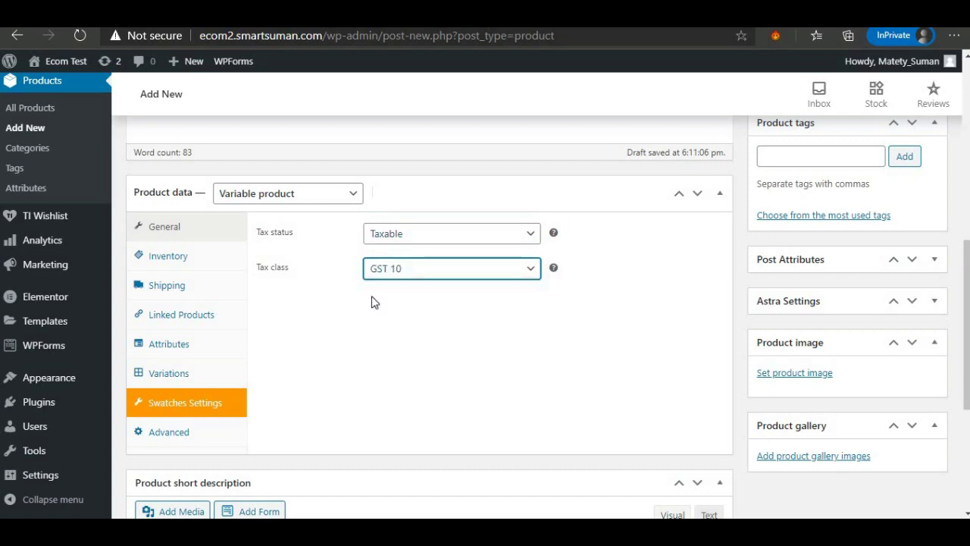
Enable stock management and edit the SKU and stock quantity in Inventory.
{"action": "left_click", "coordinate": [155, 259]}
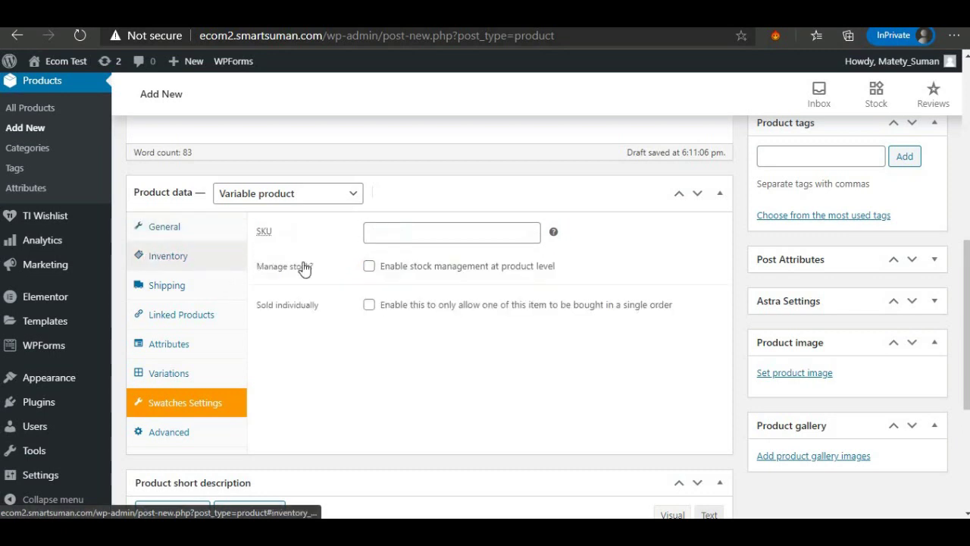
{"action": "left_click", "coordinate": [382, 233]}
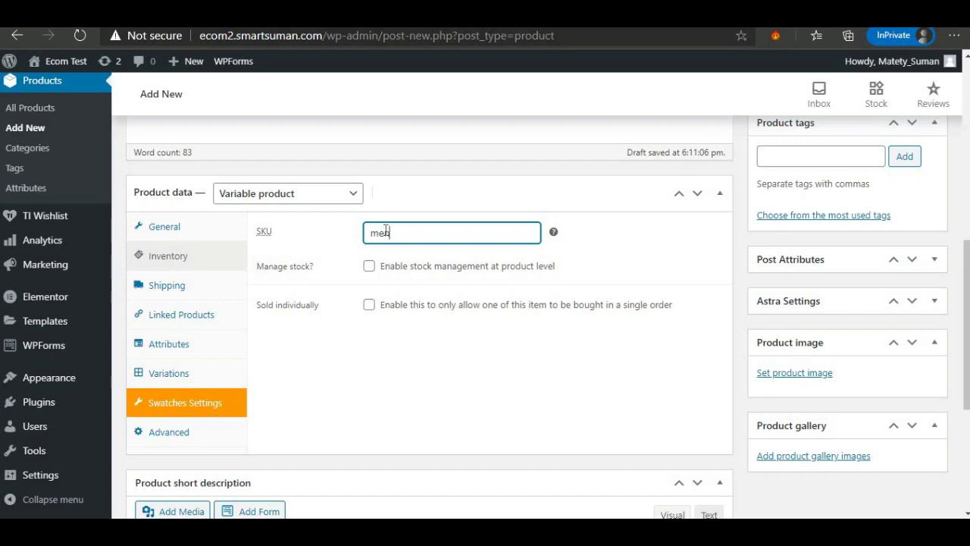
{"action": "left_click", "coordinate": [369, 266]}
{"action": "double_click", "coordinate": [372, 299]}
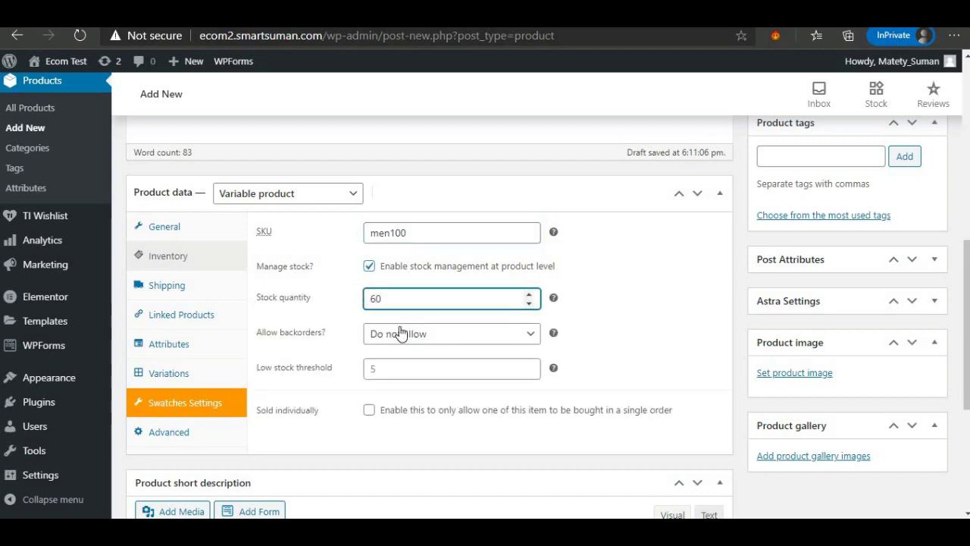
Set weight 500 g, dimensions 50×5×32 cm and the MENS shipping class.
{"action": "left_click", "coordinate": [176, 285]}
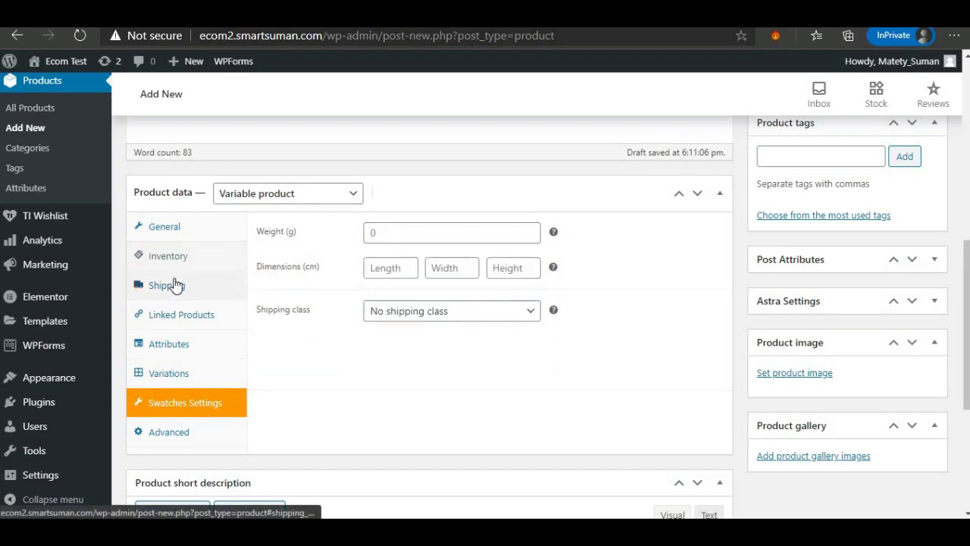
{"action": "left_click", "coordinate": [375, 231]}
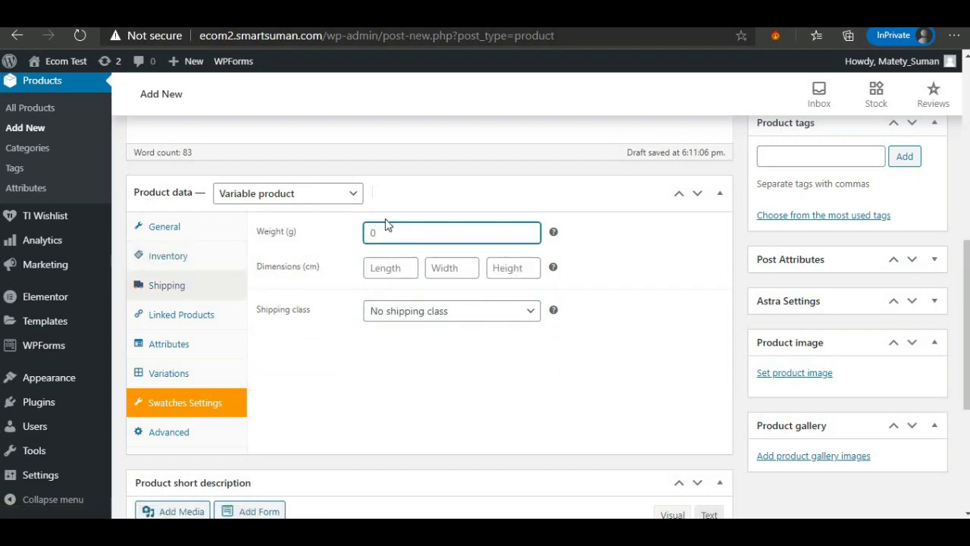
{"action": "left_click", "coordinate": [386, 267]}
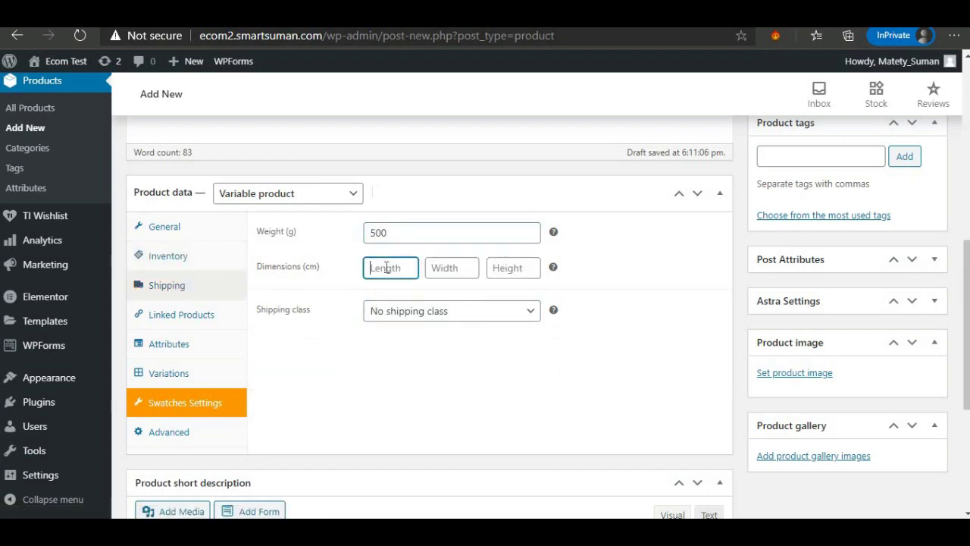
{"action": "left_click", "coordinate": [446, 271]}
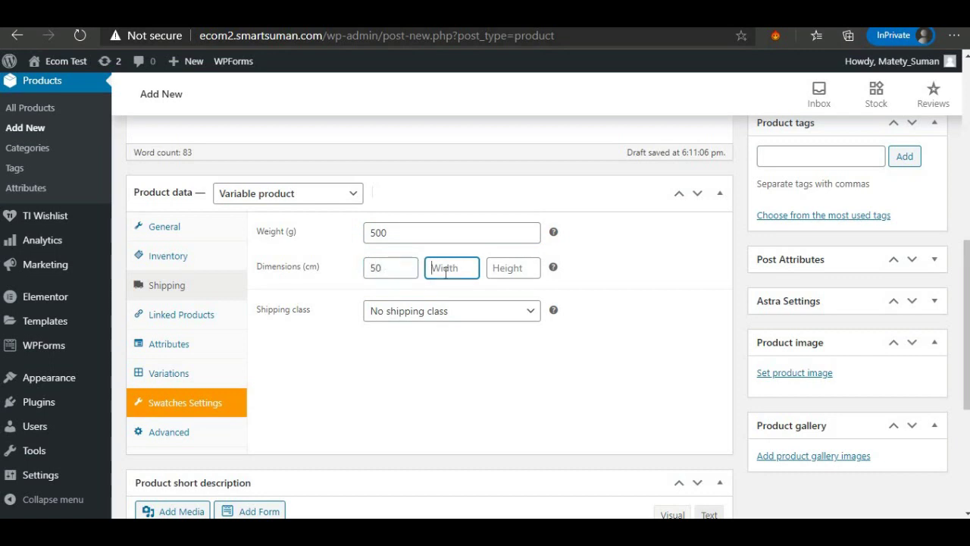
{"action": "left_click", "coordinate": [512, 267]}
{"action": "type", "text": "32"}
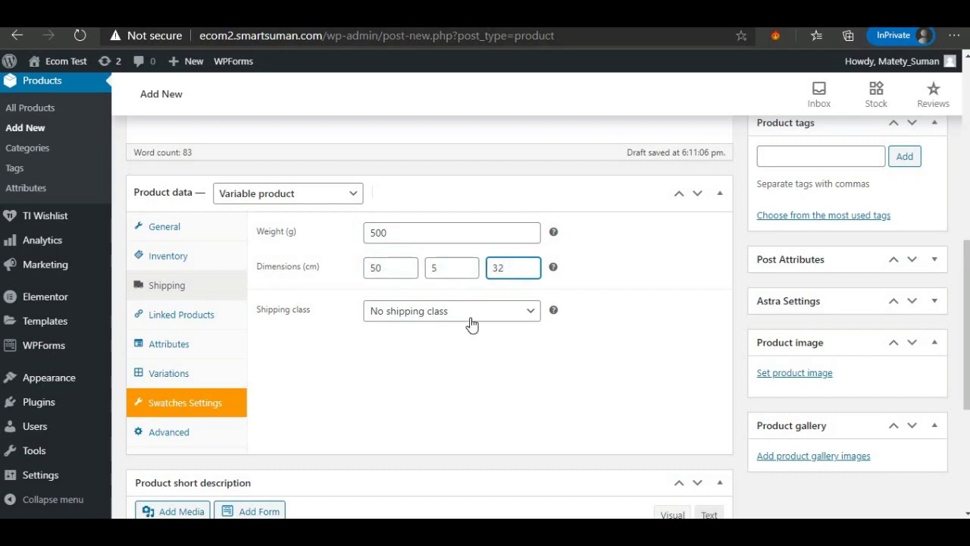
{"action": "left_click", "coordinate": [467, 314]}
{"action": "left_click", "coordinate": [467, 362]}
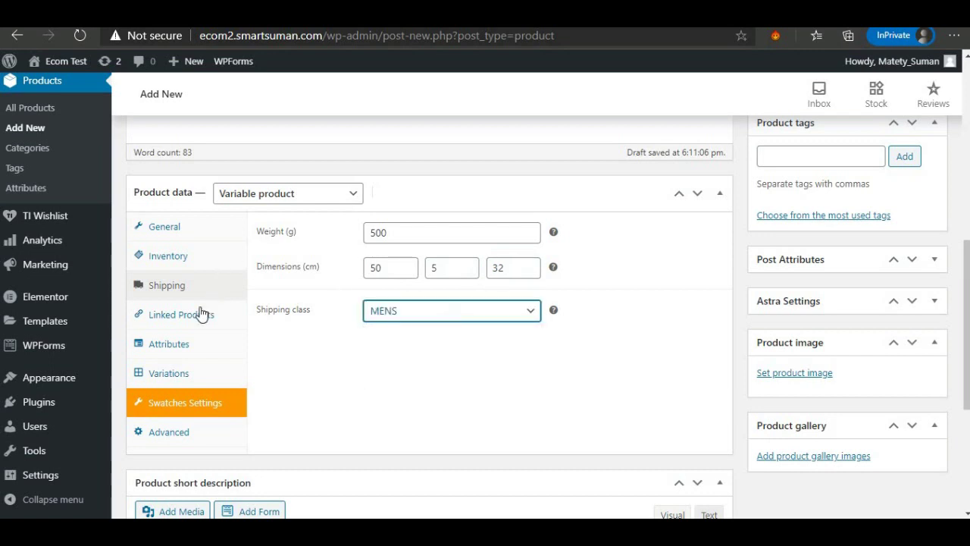
{"action": "left_click", "coordinate": [202, 349]}
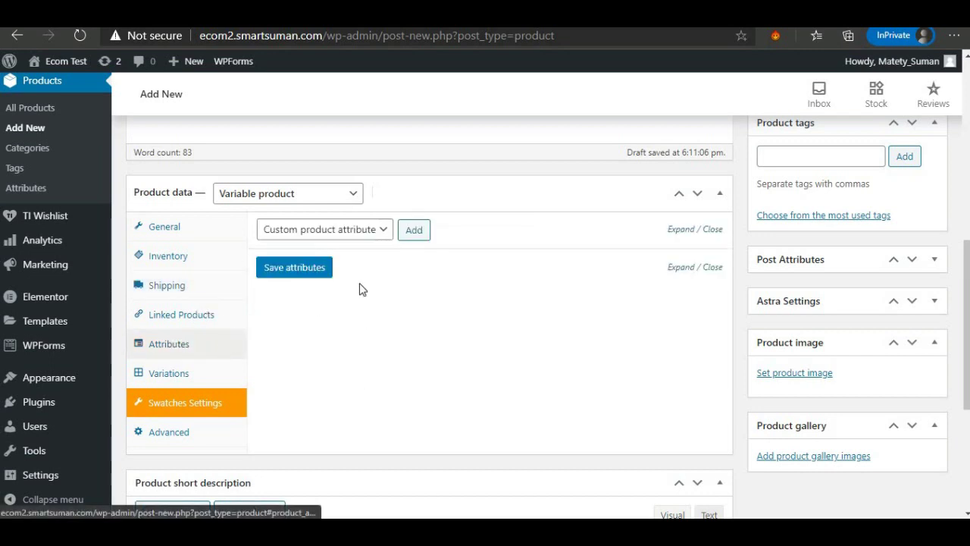
Add the Color attribute with all its values (BLue, Brown, RED), used for variations.
{"action": "left_click", "coordinate": [319, 237]}
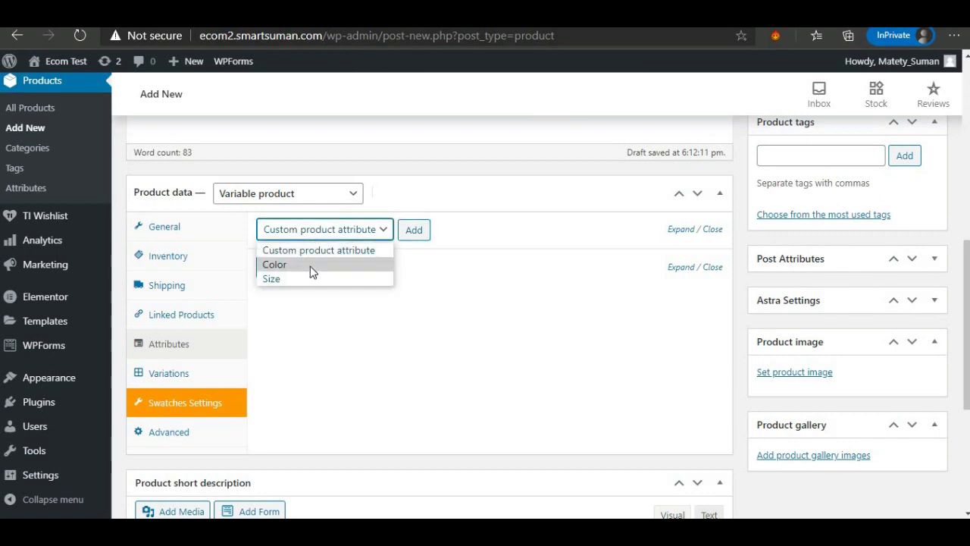
{"action": "left_click", "coordinate": [295, 265]}
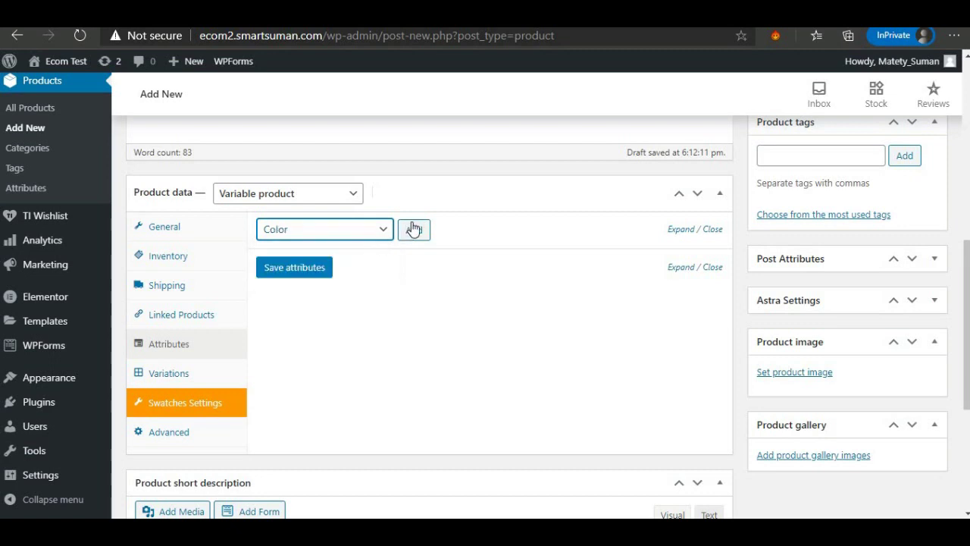
{"action": "left_click", "coordinate": [413, 229]}
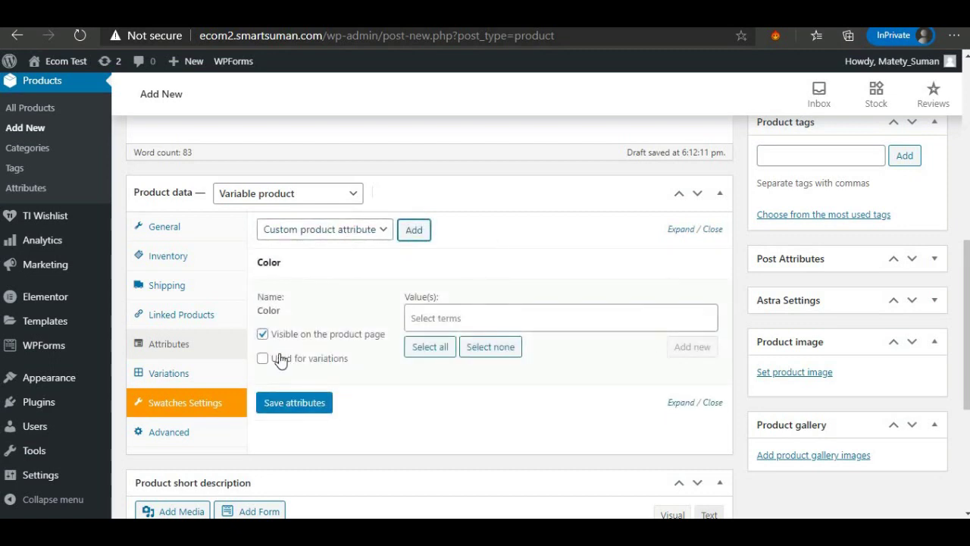
{"action": "left_click", "coordinate": [262, 359]}
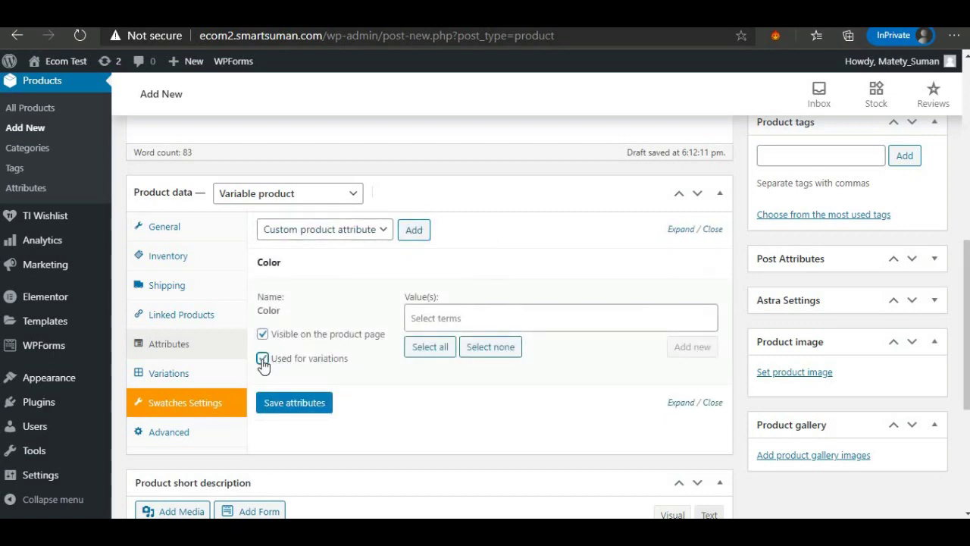
{"action": "left_click", "coordinate": [430, 349]}
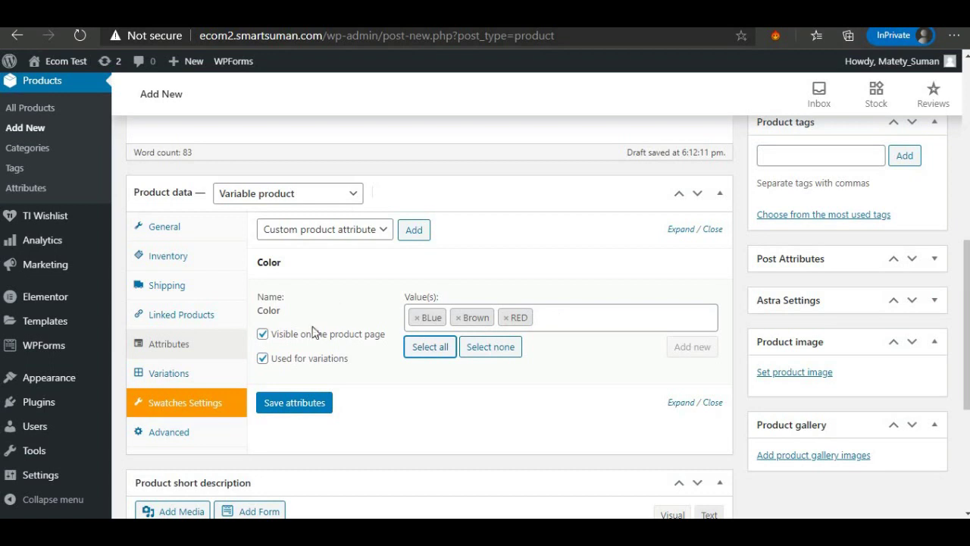
{"action": "left_click", "coordinate": [291, 405]}
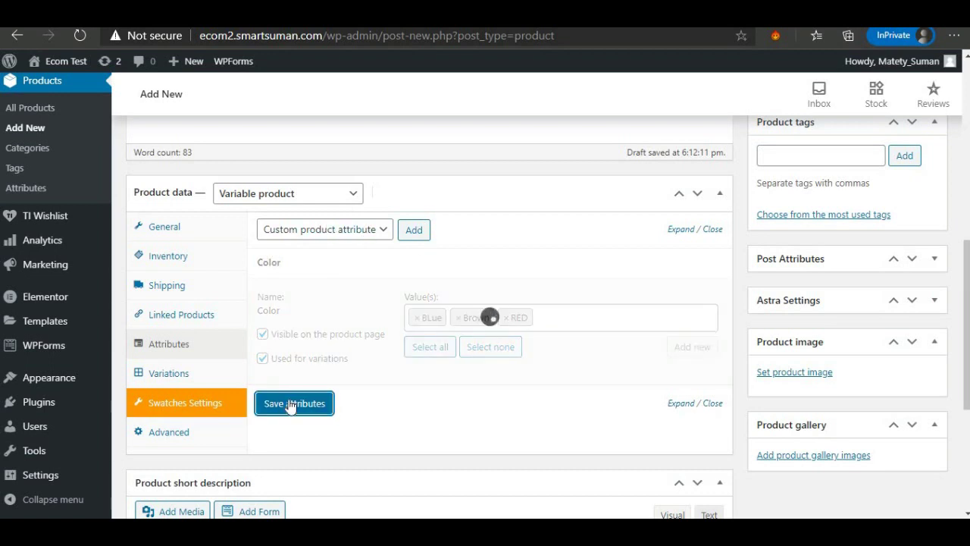
Add the Size attribute with L, M and S for variations and save both attributes.
{"action": "left_click", "coordinate": [321, 338]}
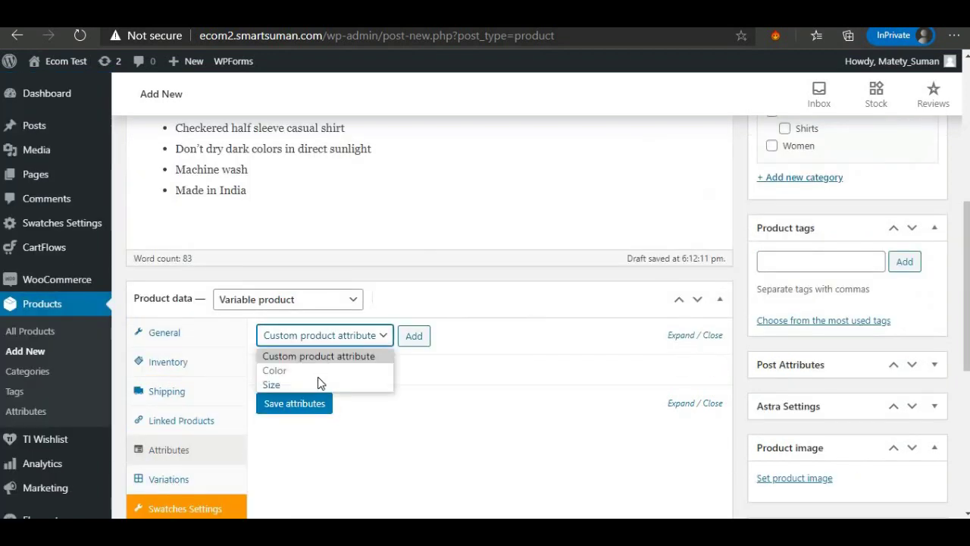
{"action": "left_click", "coordinate": [316, 384]}
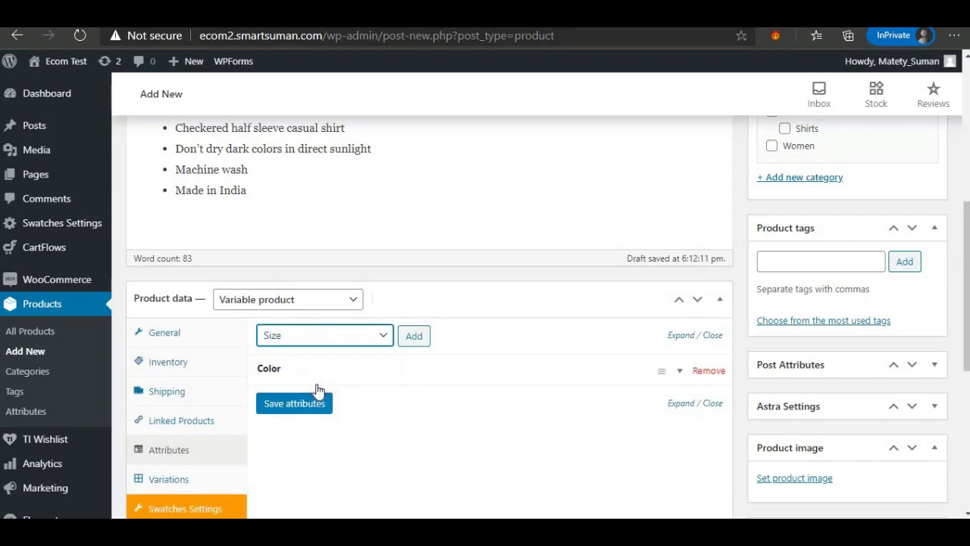
{"action": "left_click", "coordinate": [412, 341]}
{"action": "scroll", "coordinate": [352, 455], "scroll_direction": "down", "scroll_amount": 2}
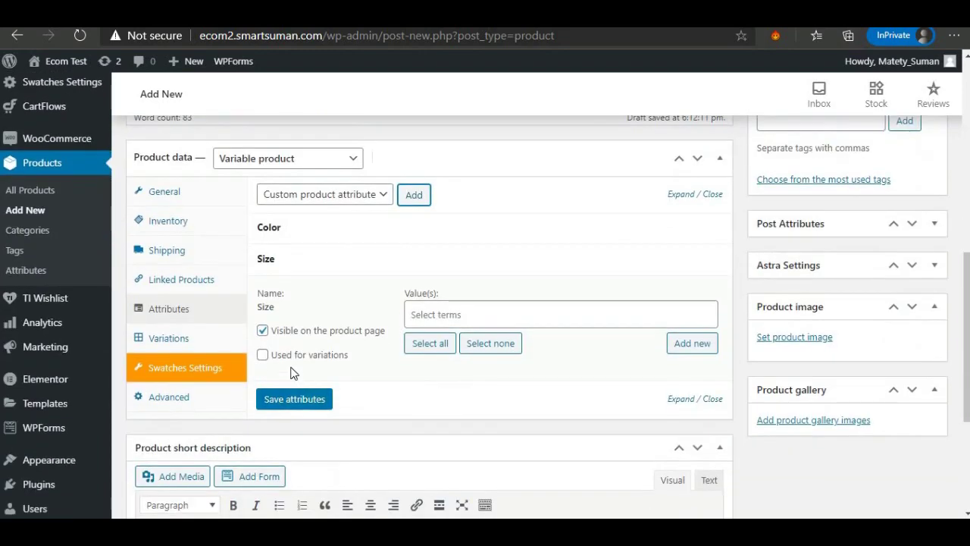
{"action": "left_click", "coordinate": [263, 355]}
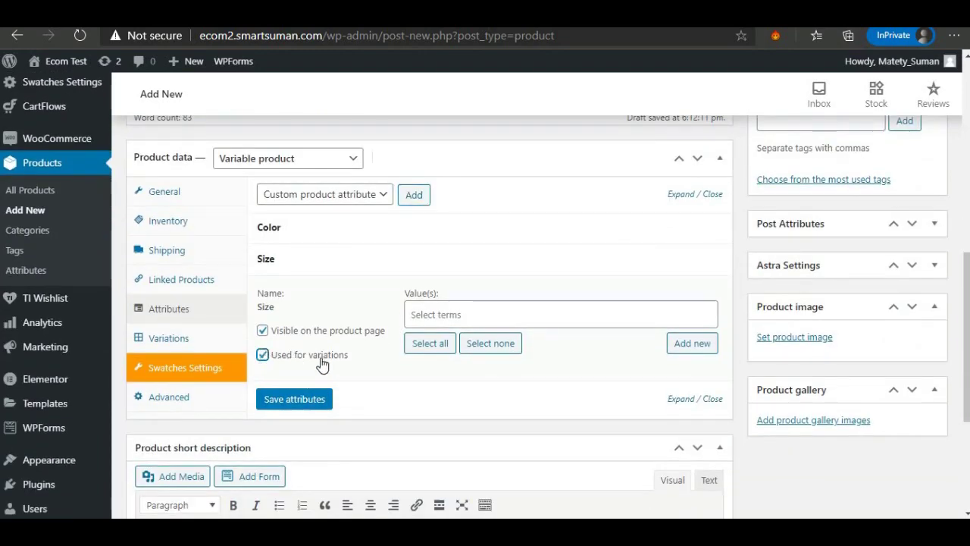
{"action": "left_click", "coordinate": [432, 345]}
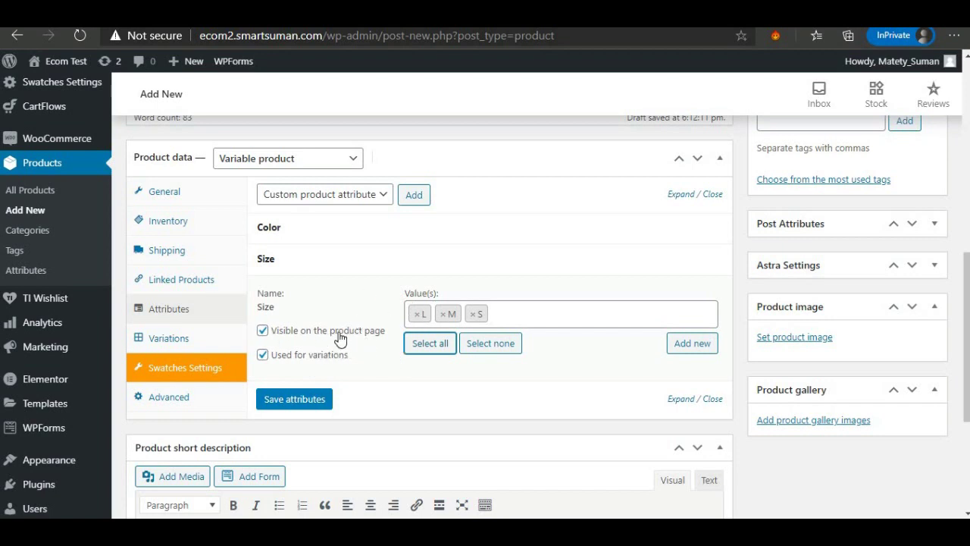
{"action": "left_click", "coordinate": [309, 401]}
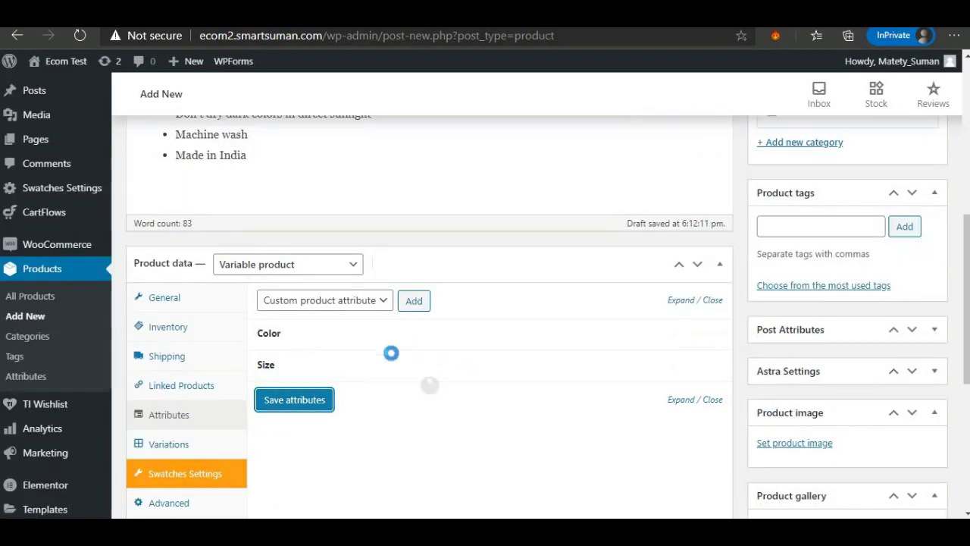
{"action": "scroll", "coordinate": [349, 407], "scroll_direction": "down", "scroll_amount": 2}
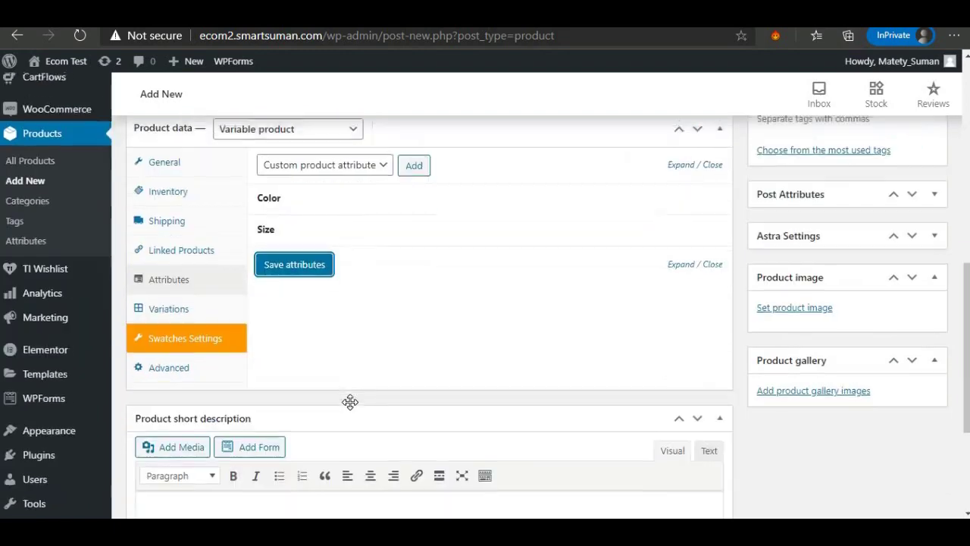
Create variations from all attributes, confirming the nine Color/Size combinations.
{"action": "left_click", "coordinate": [182, 303]}
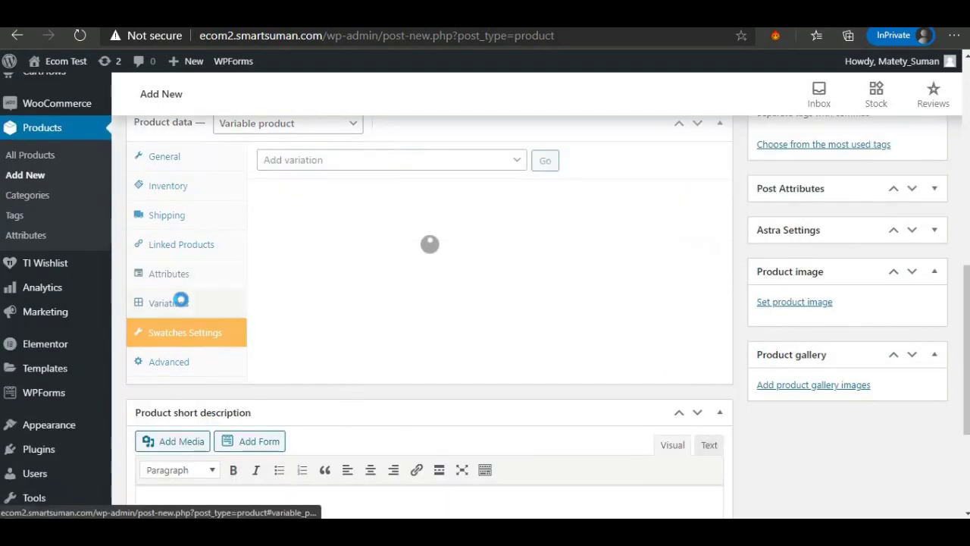
{"action": "left_click", "coordinate": [489, 162]}
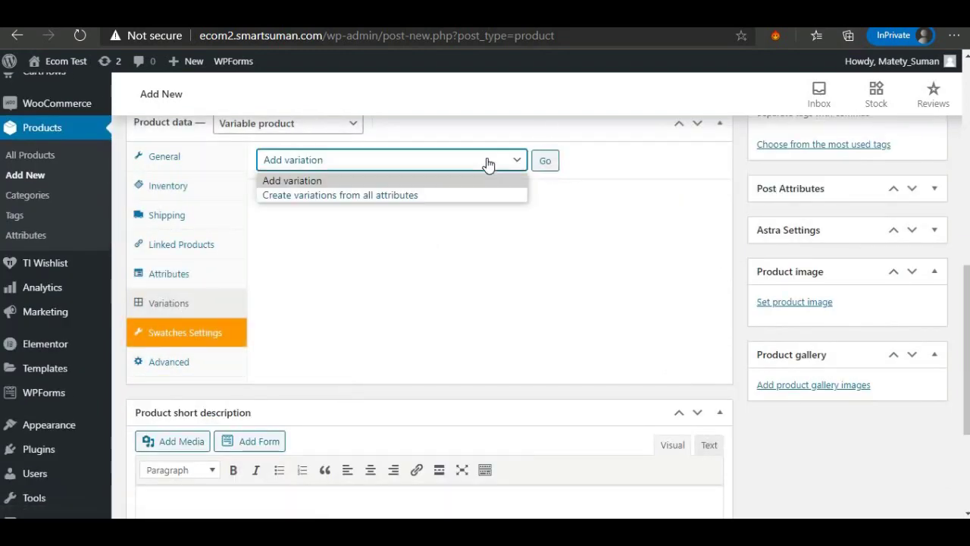
{"action": "left_click", "coordinate": [478, 198]}
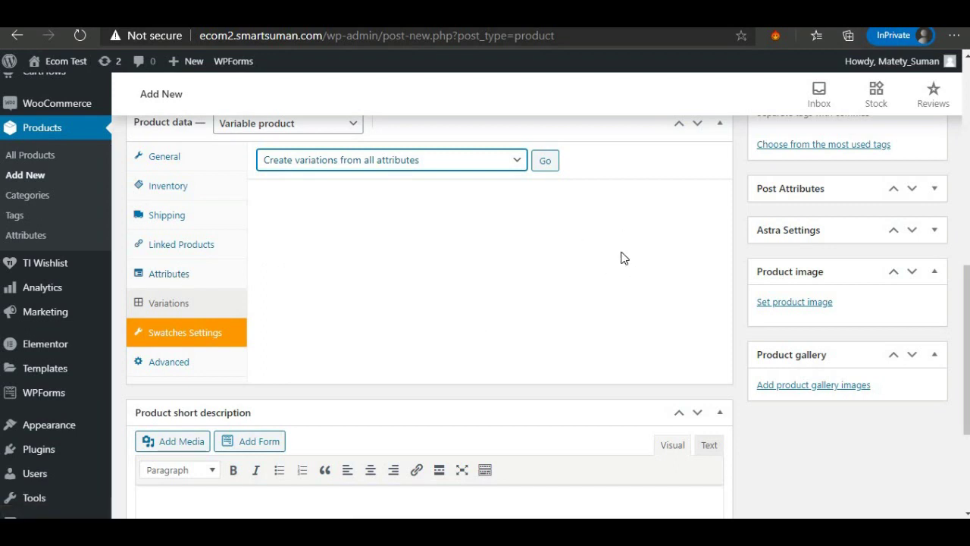
{"action": "left_click", "coordinate": [545, 164]}
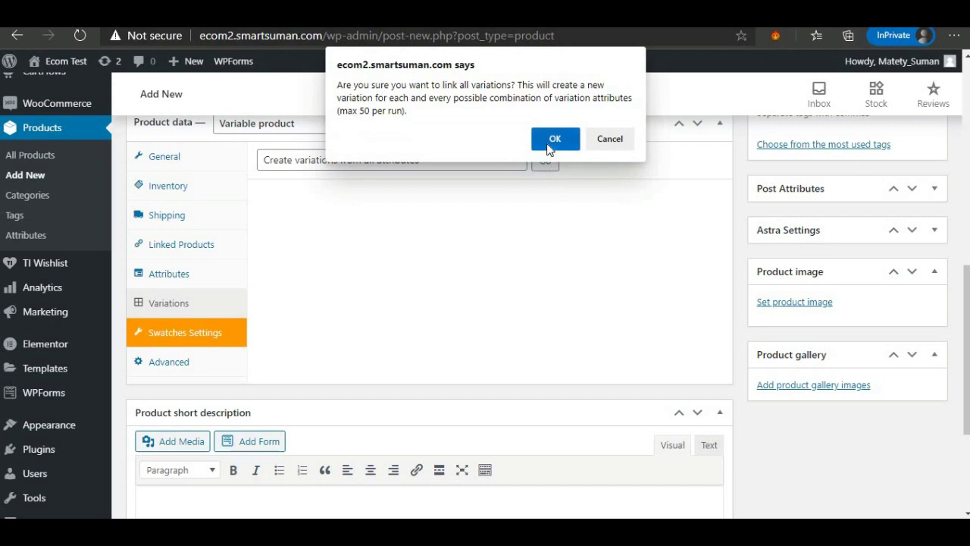
{"action": "left_click", "coordinate": [553, 139]}
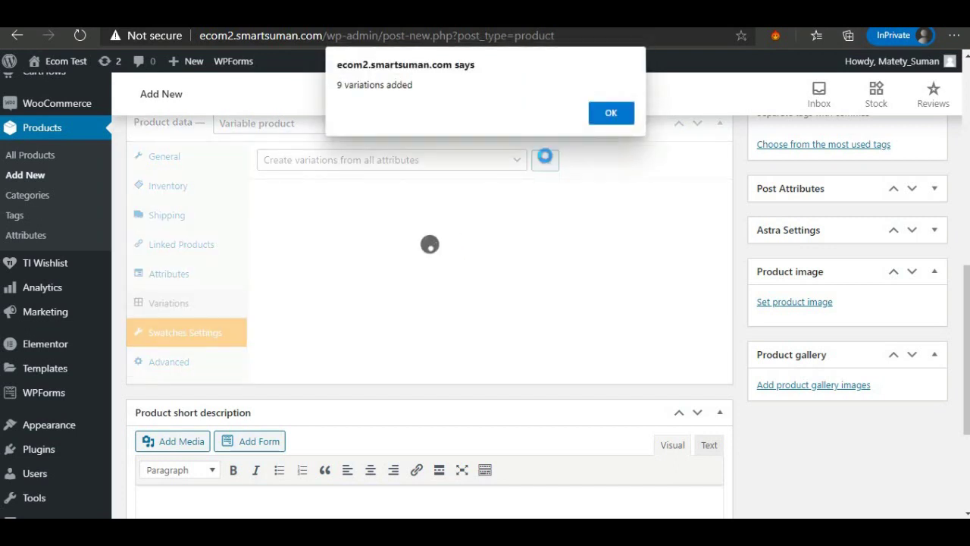
{"action": "left_click", "coordinate": [611, 113]}
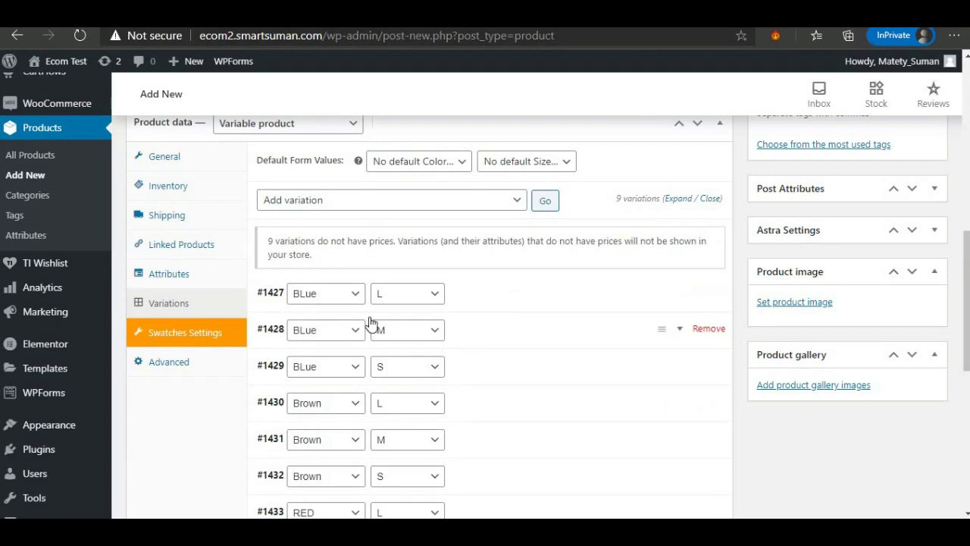
Check which photo the original store shows for its blue option.
{"action": "scroll", "coordinate": [368, 320], "scroll_direction": "down", "scroll_amount": 4}
{"action": "scroll", "coordinate": [371, 324], "scroll_direction": "up", "scroll_amount": 3}
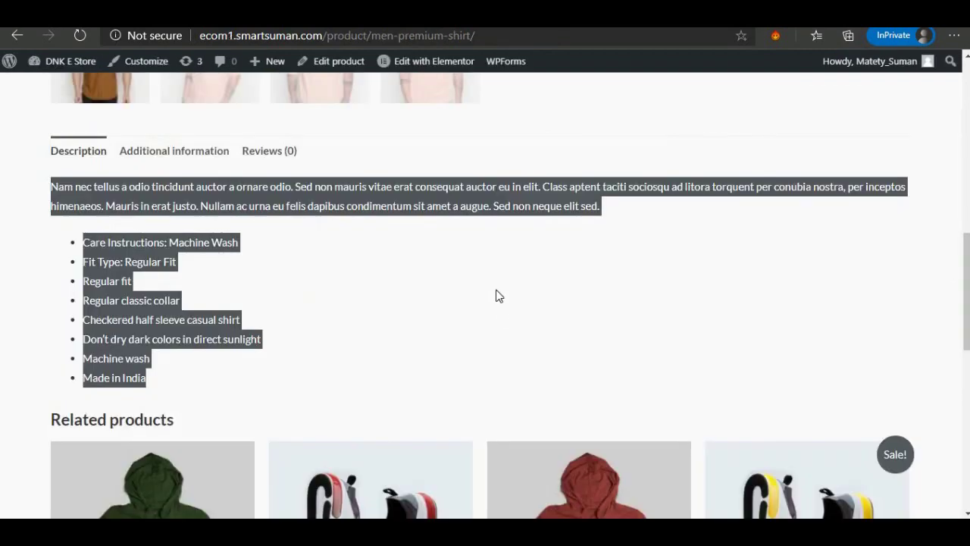
{"action": "scroll", "coordinate": [496, 296], "scroll_direction": "up", "scroll_amount": 7}
{"action": "left_click", "coordinate": [531, 365]}
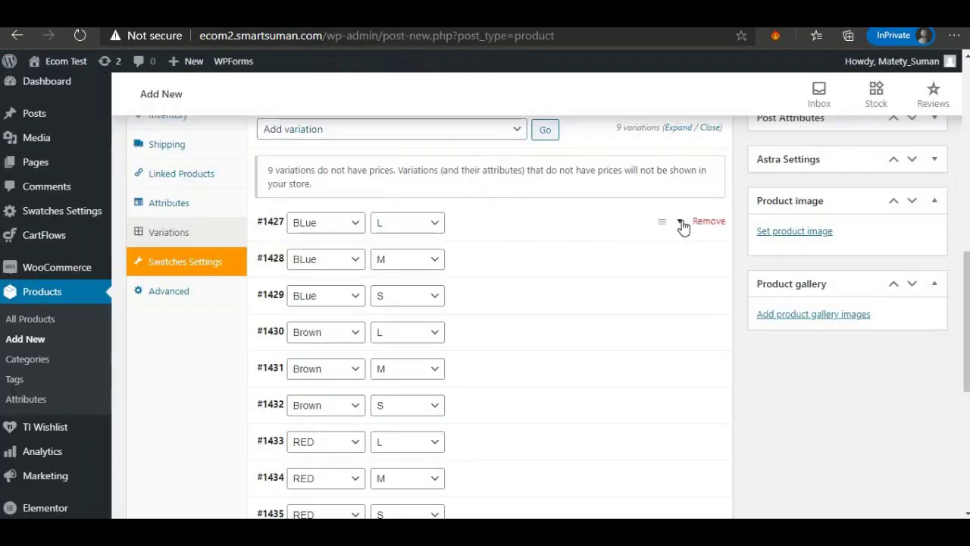
Set the teal shirt photo as the image of variation #1427 (BLue / L).
{"action": "left_click", "coordinate": [680, 224]}
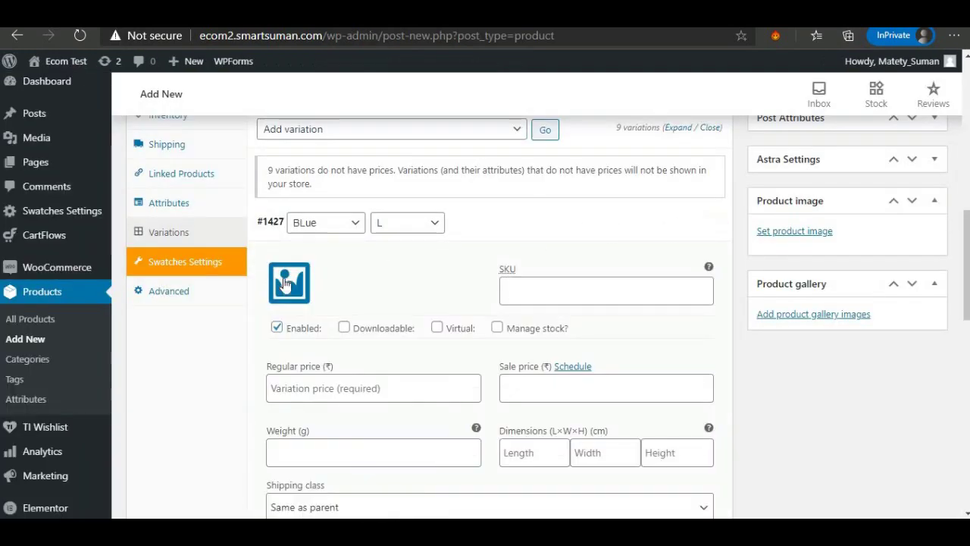
{"action": "left_click", "coordinate": [287, 287]}
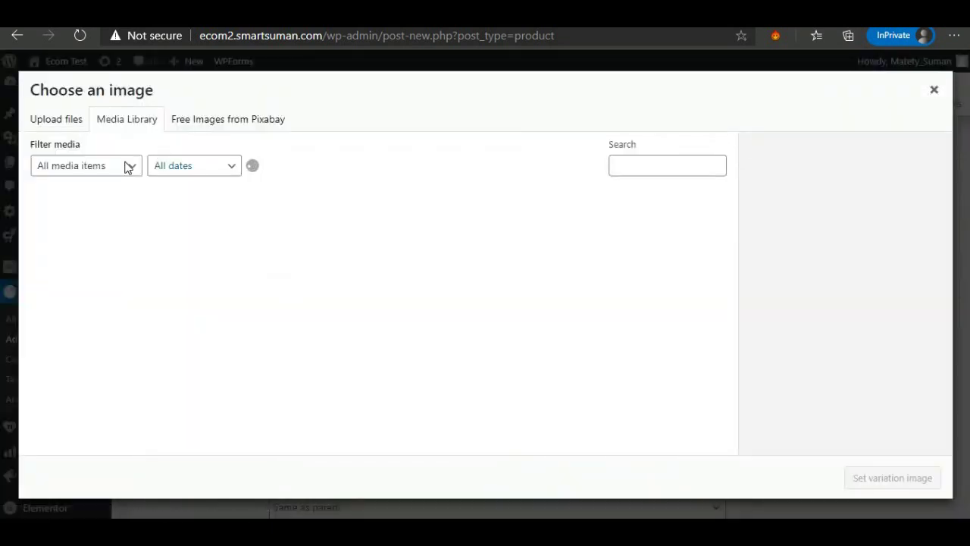
{"action": "left_click", "coordinate": [184, 248]}
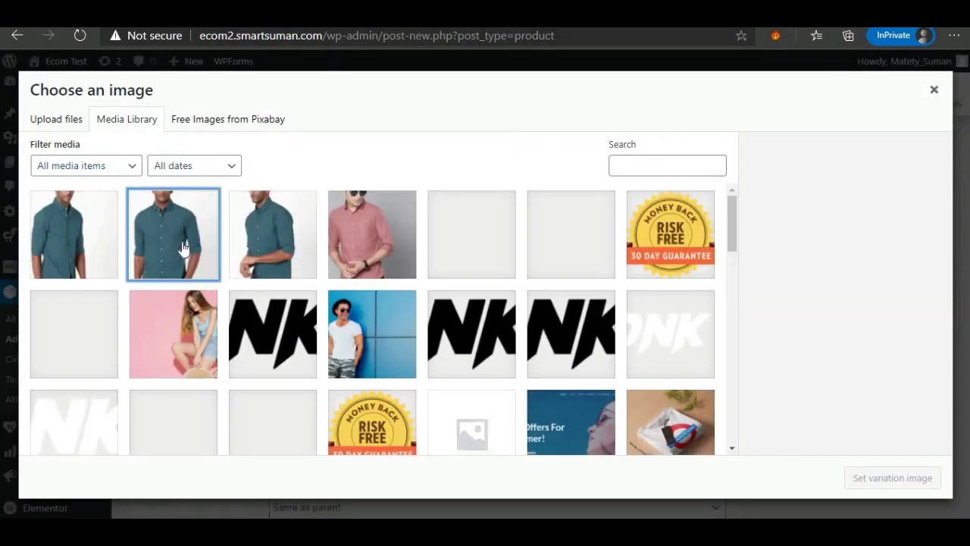
{"action": "left_click", "coordinate": [915, 477]}
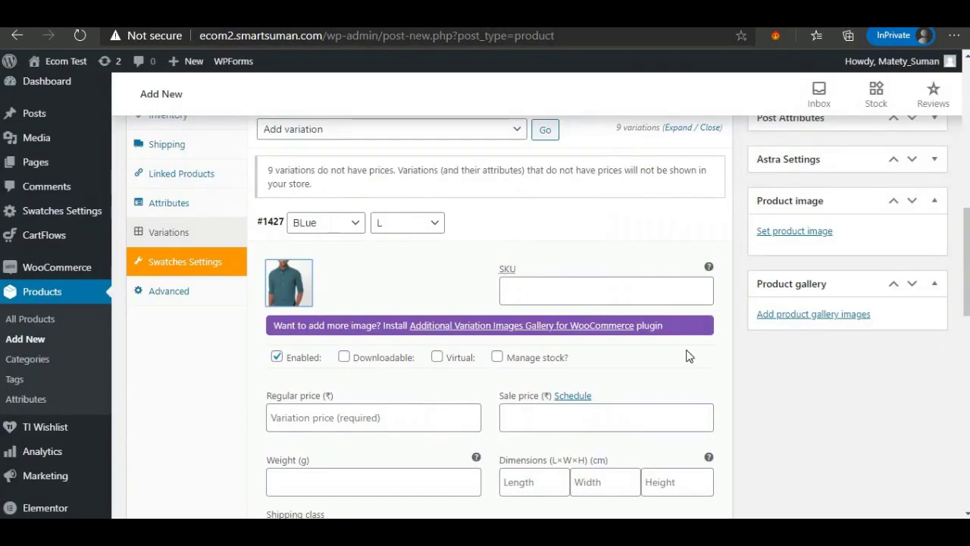
{"action": "left_click", "coordinate": [551, 283]}
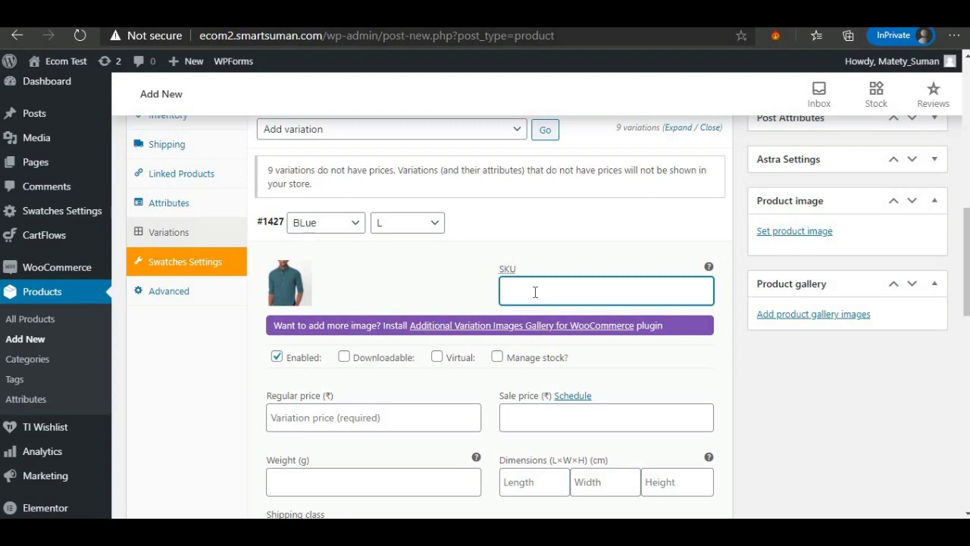
Enter a 499 regular price and 299 sale price for variation #1427 (Blue / L).
{"action": "scroll", "coordinate": [314, 360], "scroll_direction": "down", "scroll_amount": 1}
{"action": "left_click", "coordinate": [319, 348]}
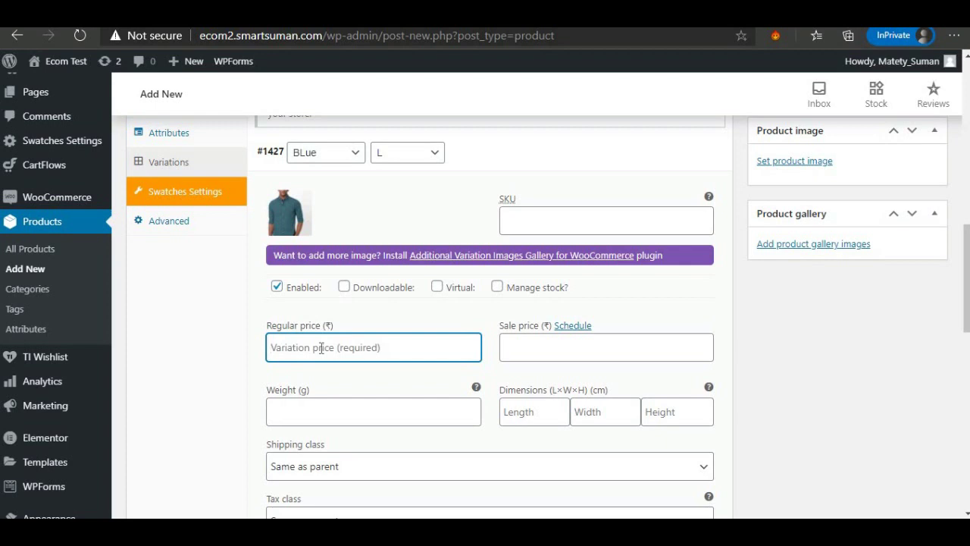
{"action": "type", "text": "499"}
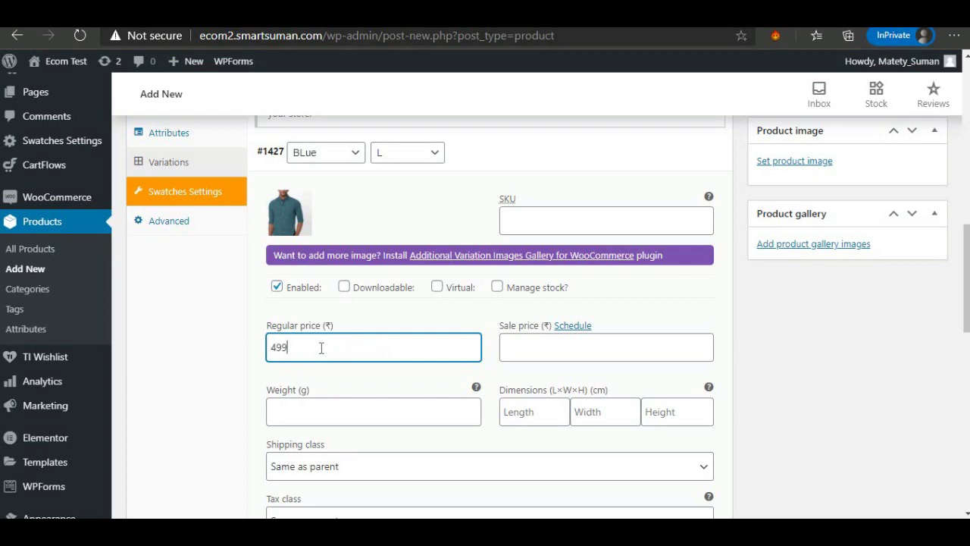
{"action": "left_click", "coordinate": [514, 351]}
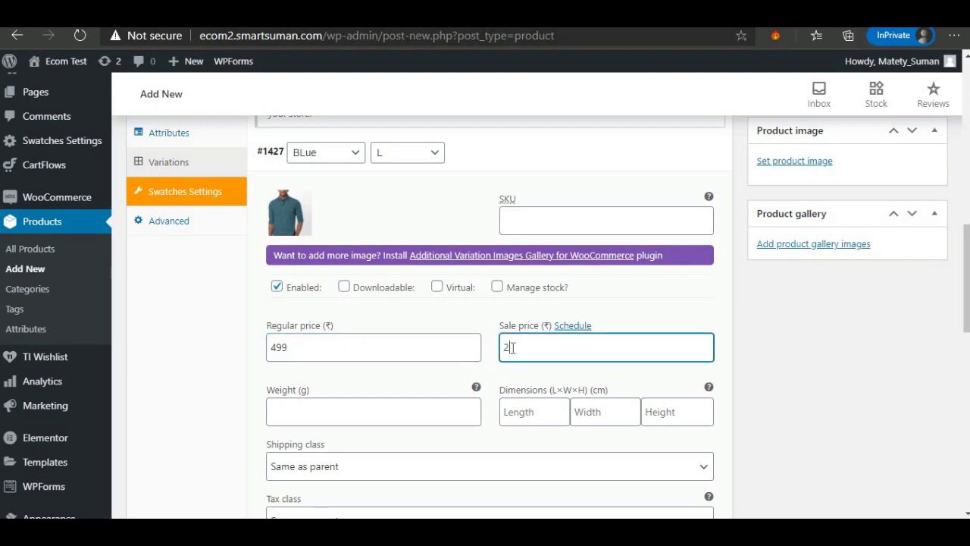
{"action": "left_click", "coordinate": [423, 414]}
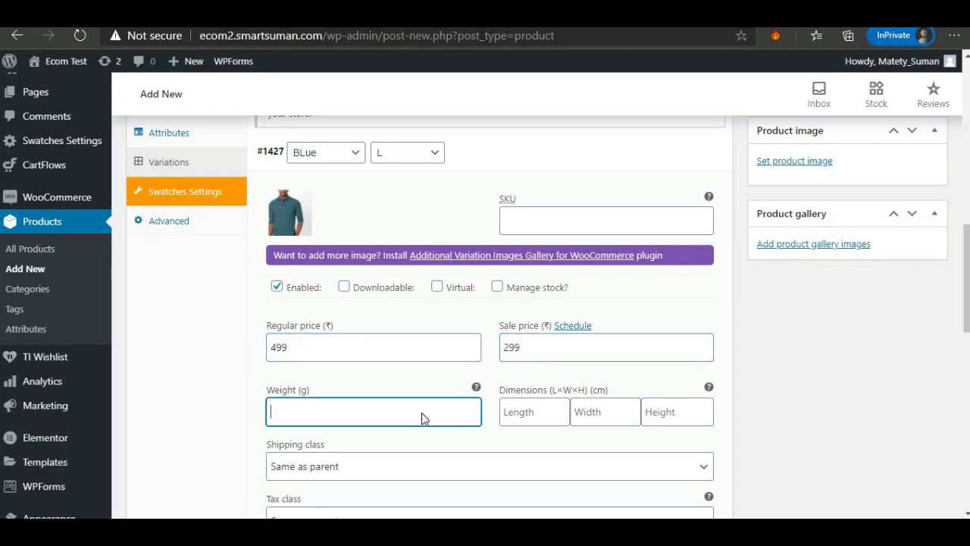
Enable stock management on Blue / L and set its stock quantity to 50.
{"action": "scroll", "coordinate": [322, 326], "scroll_direction": "down", "scroll_amount": 2}
{"action": "scroll", "coordinate": [303, 322], "scroll_direction": "down", "scroll_amount": 2}
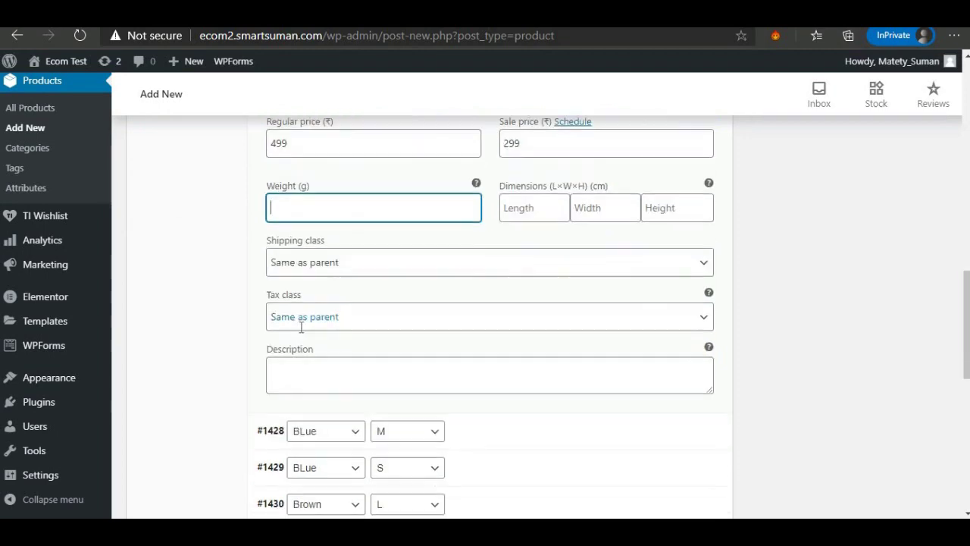
{"action": "scroll", "coordinate": [355, 247], "scroll_direction": "up", "scroll_amount": 5}
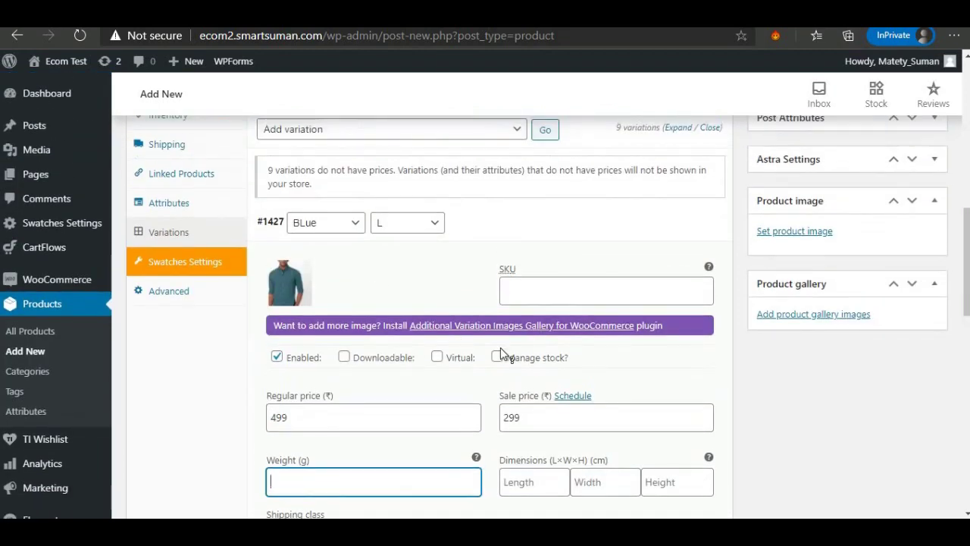
{"action": "left_click", "coordinate": [497, 357]}
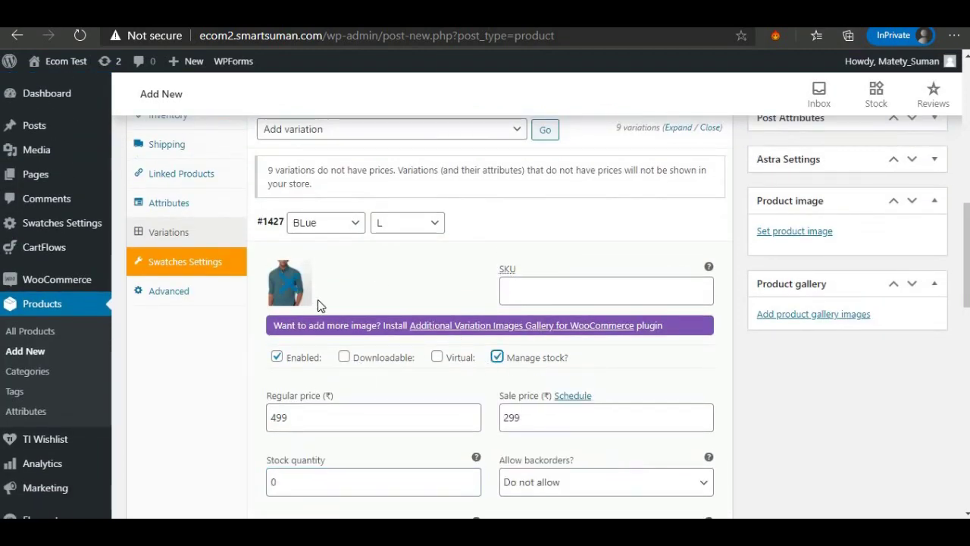
{"action": "scroll", "coordinate": [326, 396], "scroll_direction": "down", "scroll_amount": 1}
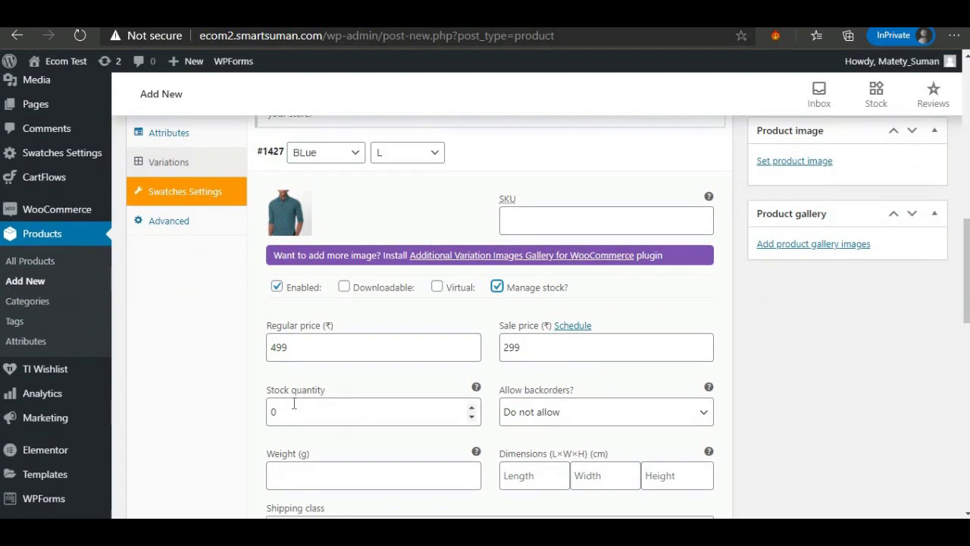
{"action": "left_click", "coordinate": [294, 404]}
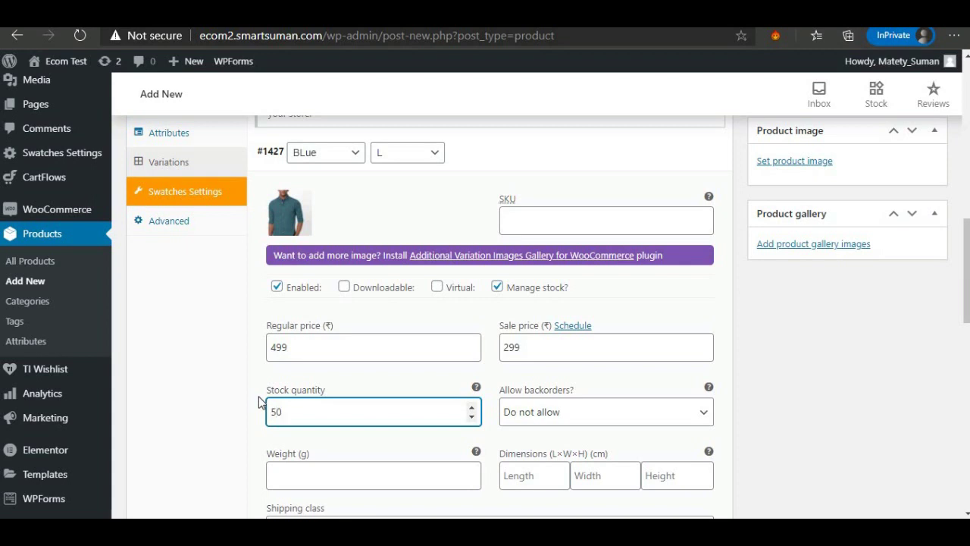
{"action": "scroll", "coordinate": [667, 318], "scroll_direction": "up", "scroll_amount": 1}
Collapse Blue / L, then give Blue / M the teal shirt image and a 499 regular price.
{"action": "mouse_move", "coordinate": [700, 230]}
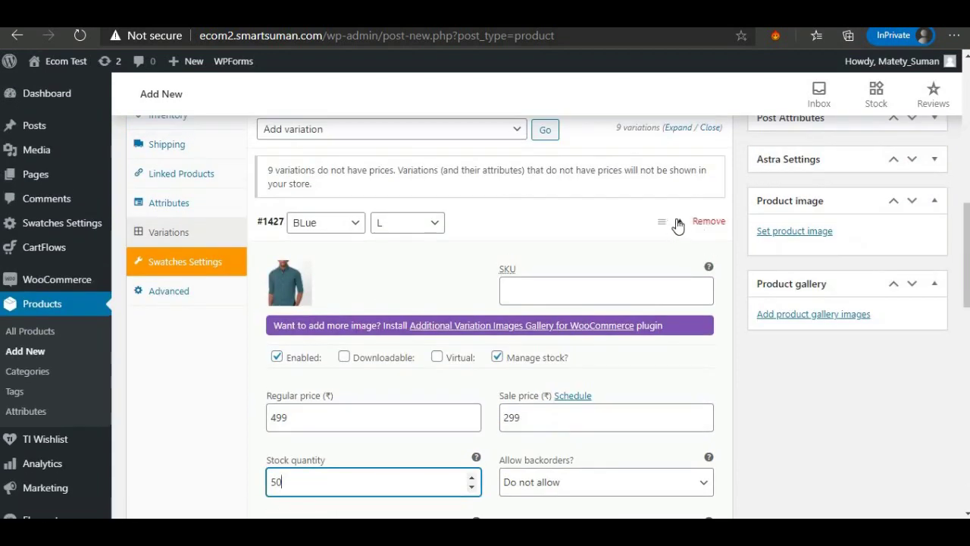
{"action": "left_click", "coordinate": [679, 223]}
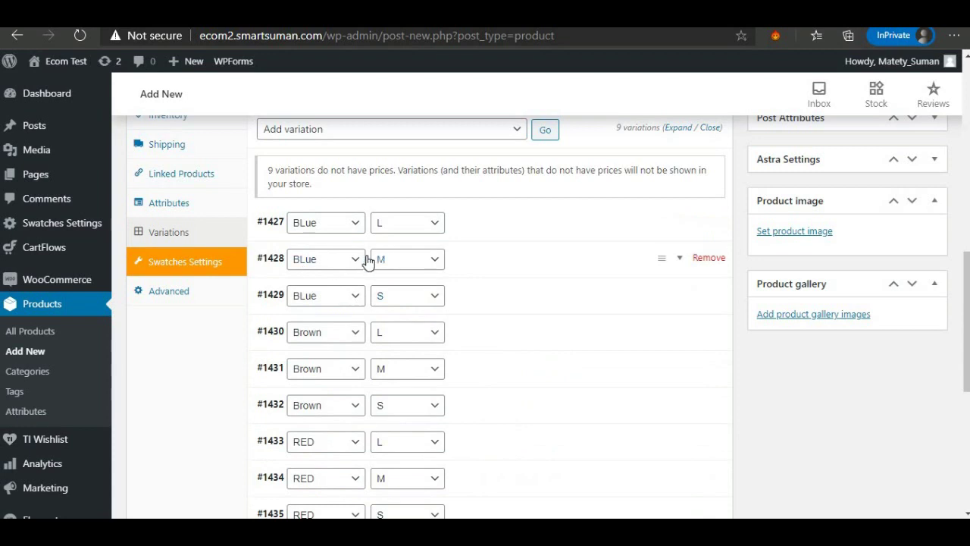
{"action": "left_click", "coordinate": [681, 259]}
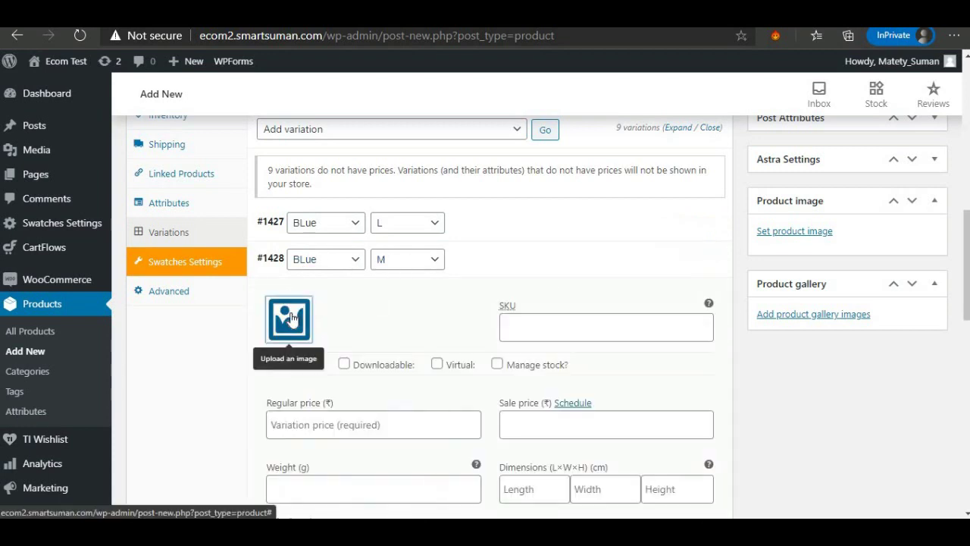
{"action": "left_click", "coordinate": [289, 320]}
{"action": "left_click", "coordinate": [243, 259]}
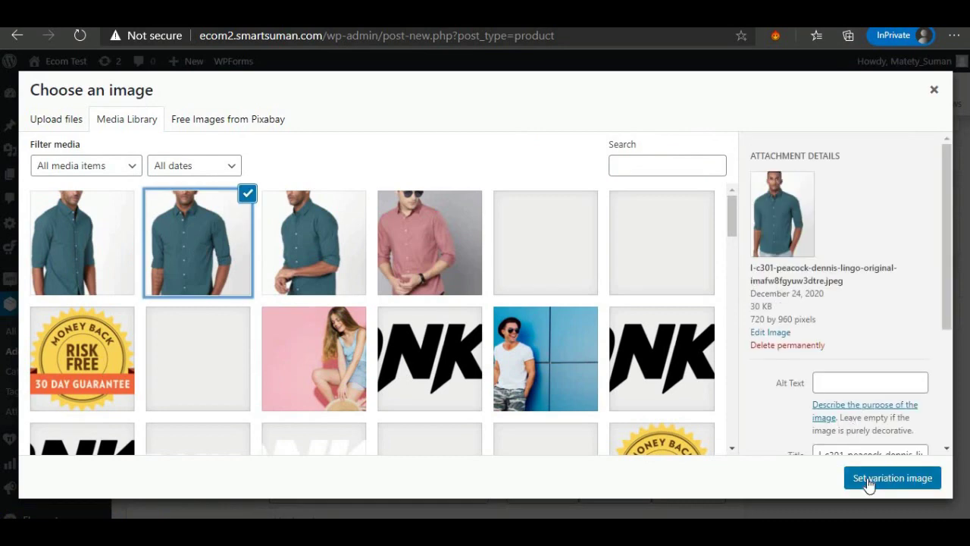
{"action": "left_click", "coordinate": [868, 477]}
{"action": "scroll", "coordinate": [347, 391], "scroll_direction": "down", "scroll_amount": 1}
{"action": "left_click", "coordinate": [287, 384]}
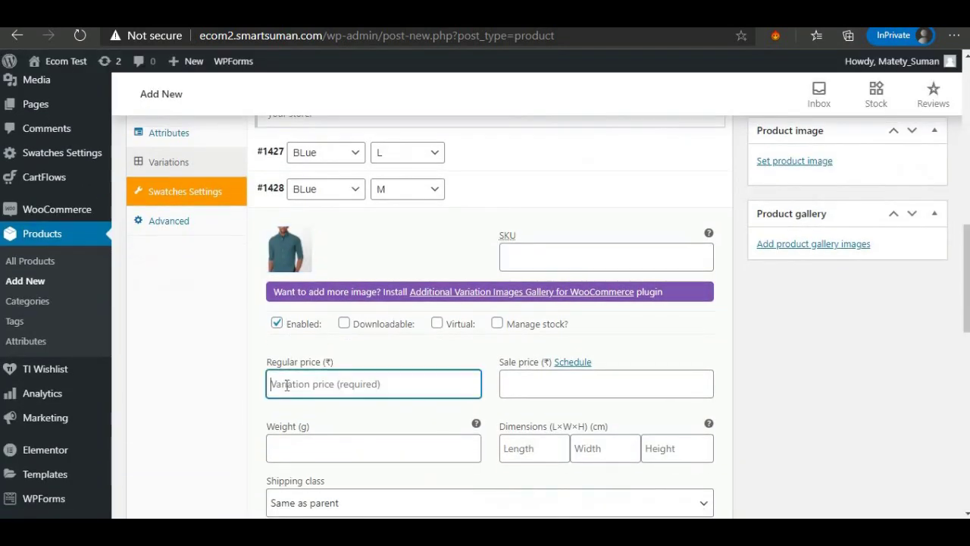
{"action": "type", "text": "499"}
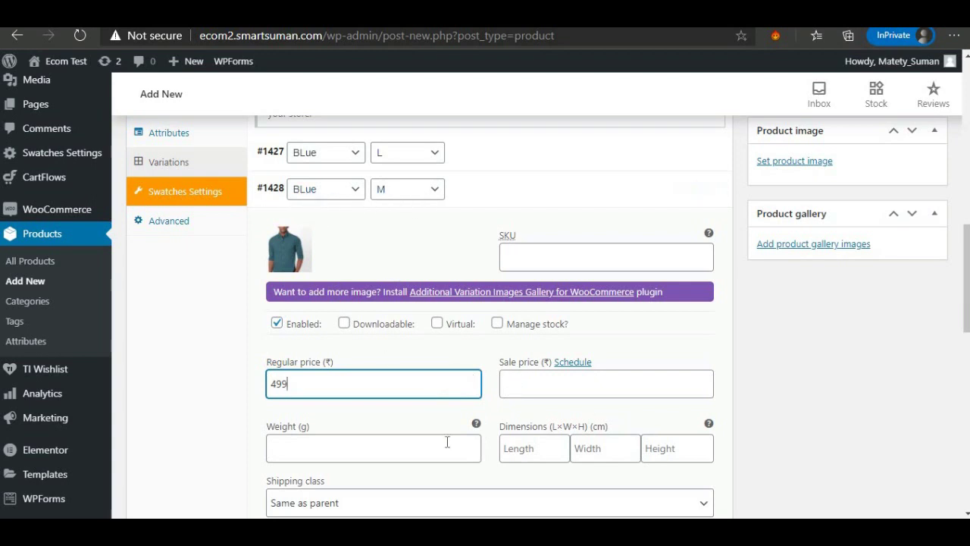
Give Blue / S the teal shirt image and a 299 regular price.
{"action": "scroll", "coordinate": [447, 442], "scroll_direction": "down", "scroll_amount": 3}
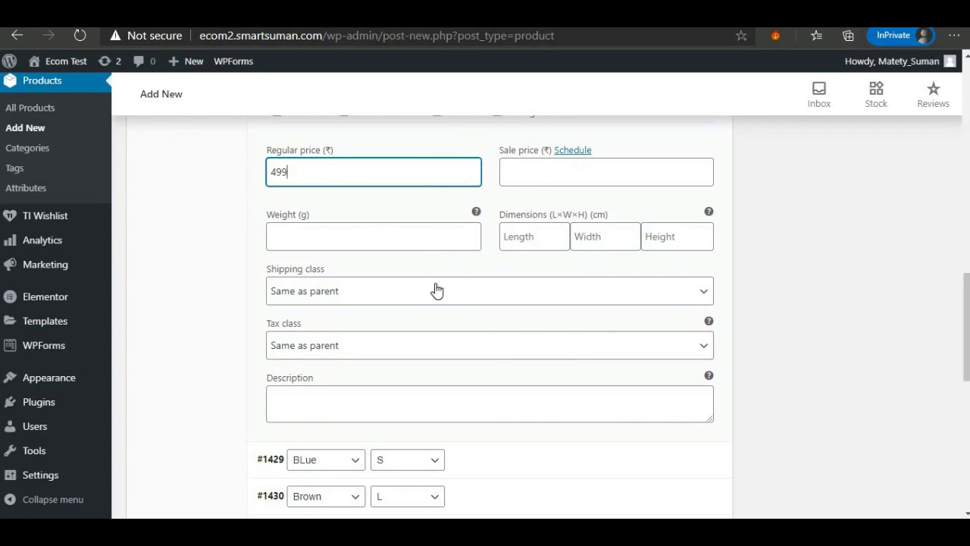
{"action": "scroll", "coordinate": [437, 291], "scroll_direction": "down", "scroll_amount": 2}
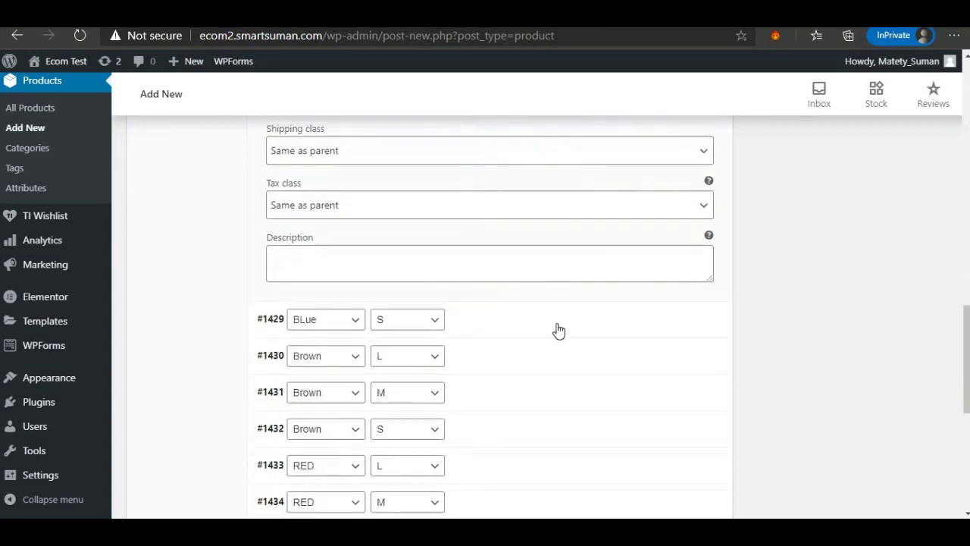
{"action": "left_click", "coordinate": [511, 332]}
{"action": "scroll", "coordinate": [326, 310], "scroll_direction": "down", "scroll_amount": 1}
{"action": "left_click", "coordinate": [303, 306]}
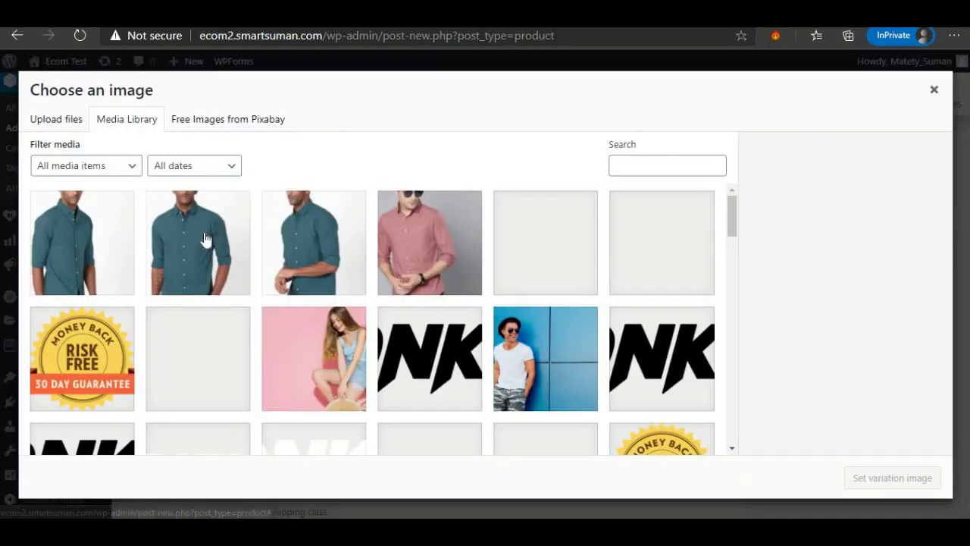
{"action": "left_click", "coordinate": [207, 238]}
{"action": "scroll", "coordinate": [424, 319], "scroll_direction": "down", "scroll_amount": 1}
{"action": "left_click", "coordinate": [892, 478]}
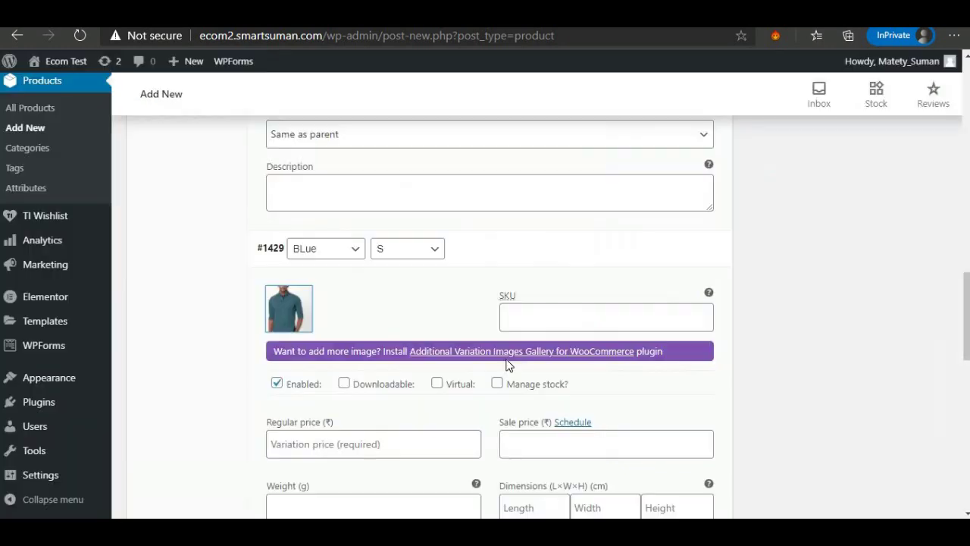
{"action": "scroll", "coordinate": [375, 313], "scroll_direction": "down", "scroll_amount": 2}
{"action": "left_click", "coordinate": [356, 304]}
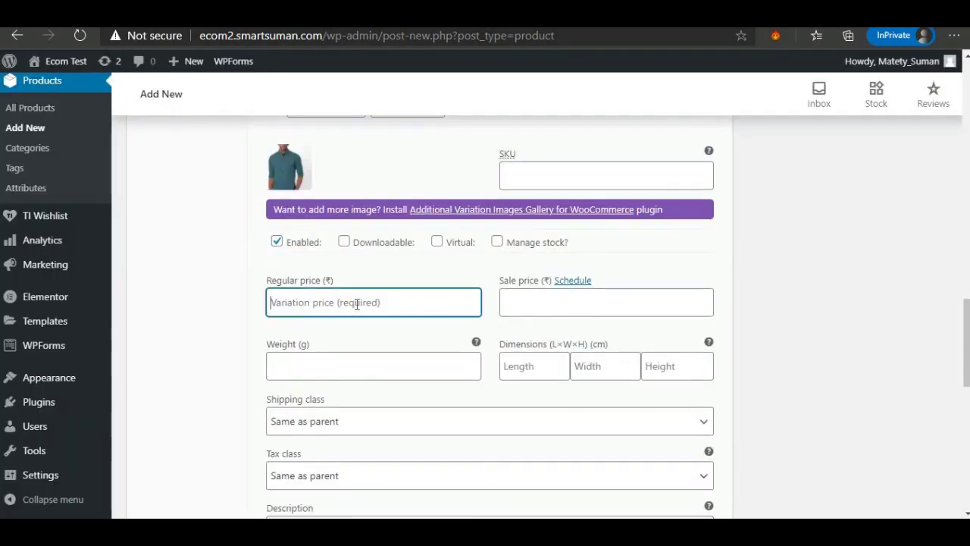
{"action": "type", "text": "299"}
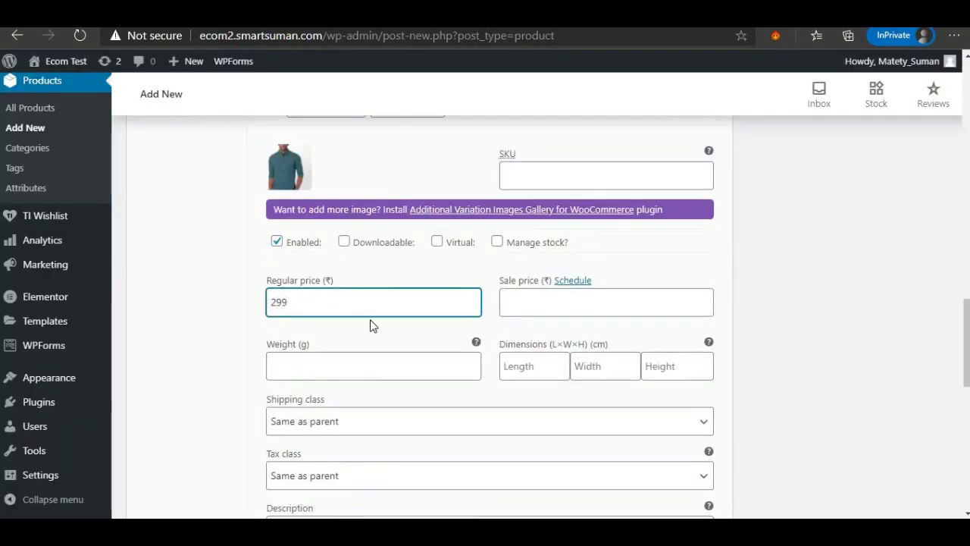
{"action": "scroll", "coordinate": [371, 324], "scroll_direction": "down", "scroll_amount": 6}
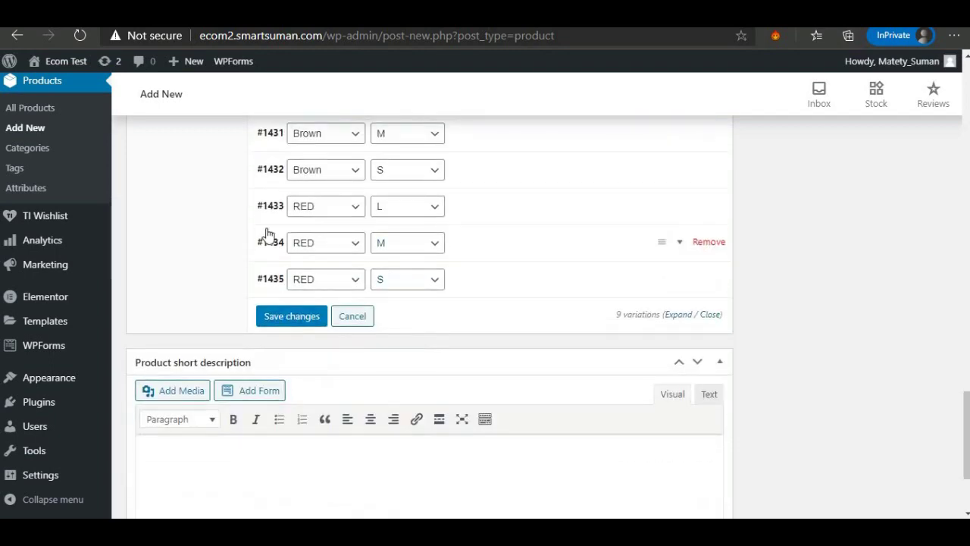
{"action": "scroll", "coordinate": [266, 233], "scroll_direction": "up", "scroll_amount": 3}
{"action": "scroll", "coordinate": [375, 364], "scroll_direction": "down", "scroll_amount": 2}
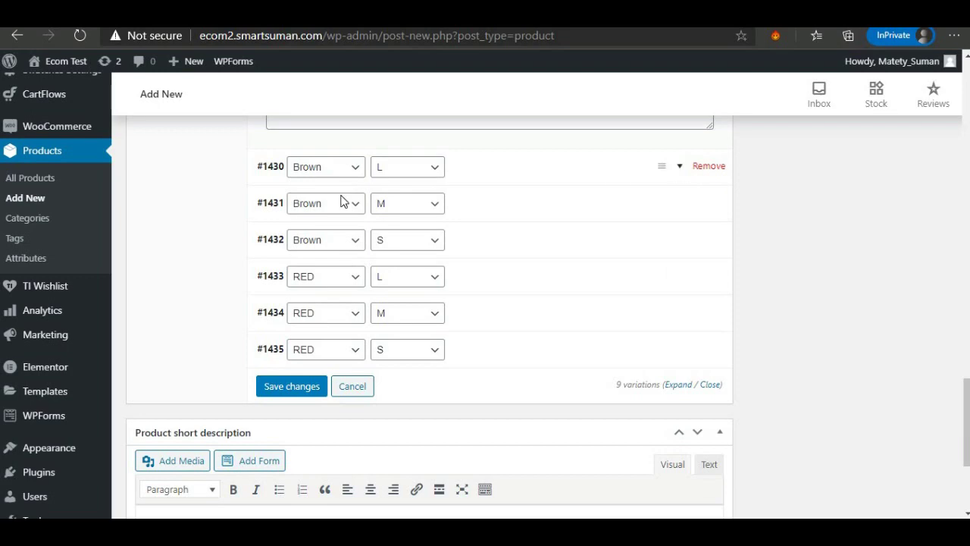
Give Brown / L (#1434) the pink shirt image, 499 regular and 99 sale price.
{"action": "left_click", "coordinate": [367, 181]}
{"action": "left_click", "coordinate": [281, 241]}
{"action": "scroll", "coordinate": [412, 312], "scroll_direction": "up", "scroll_amount": 1}
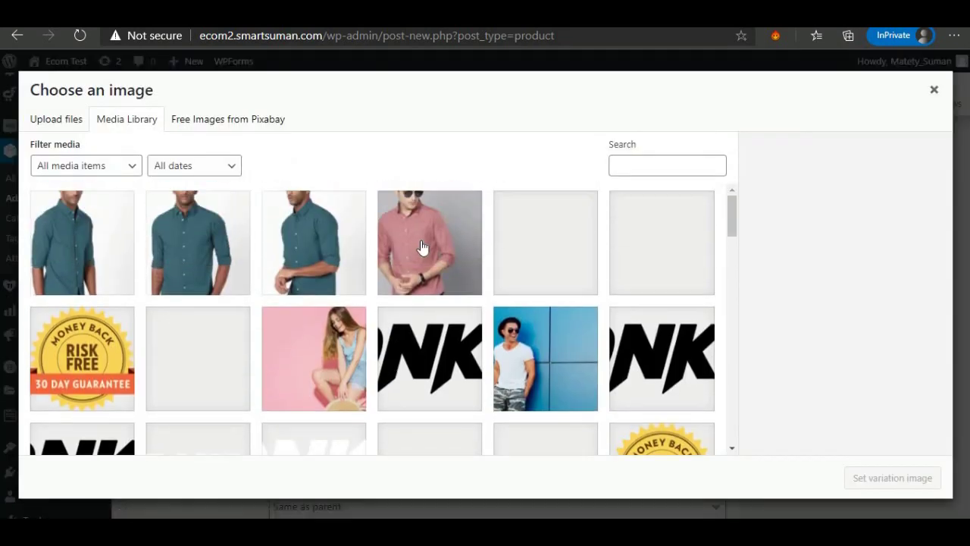
{"action": "left_click", "coordinate": [422, 247]}
{"action": "left_click", "coordinate": [893, 479]}
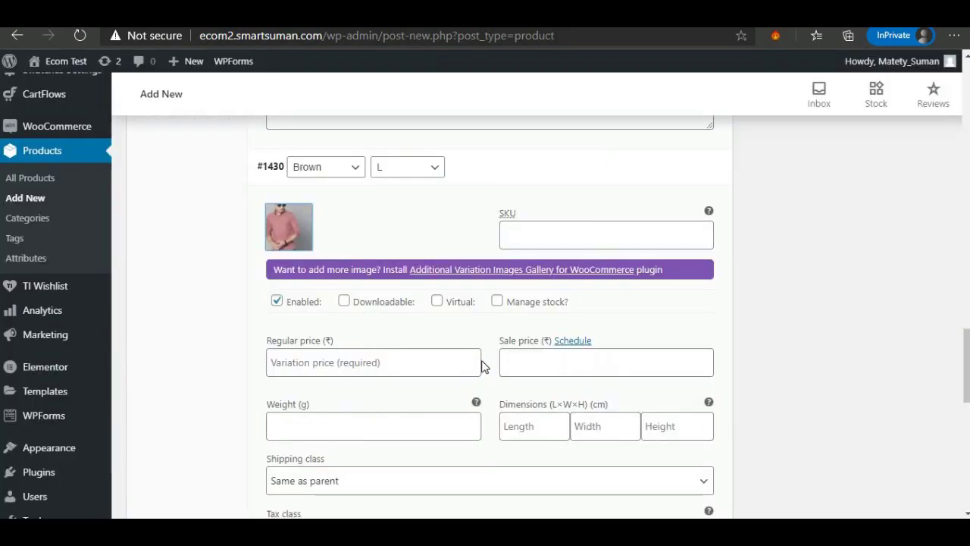
{"action": "scroll", "coordinate": [483, 366], "scroll_direction": "down", "scroll_amount": 1}
{"action": "left_click", "coordinate": [378, 293]}
{"action": "type", "text": "4"}
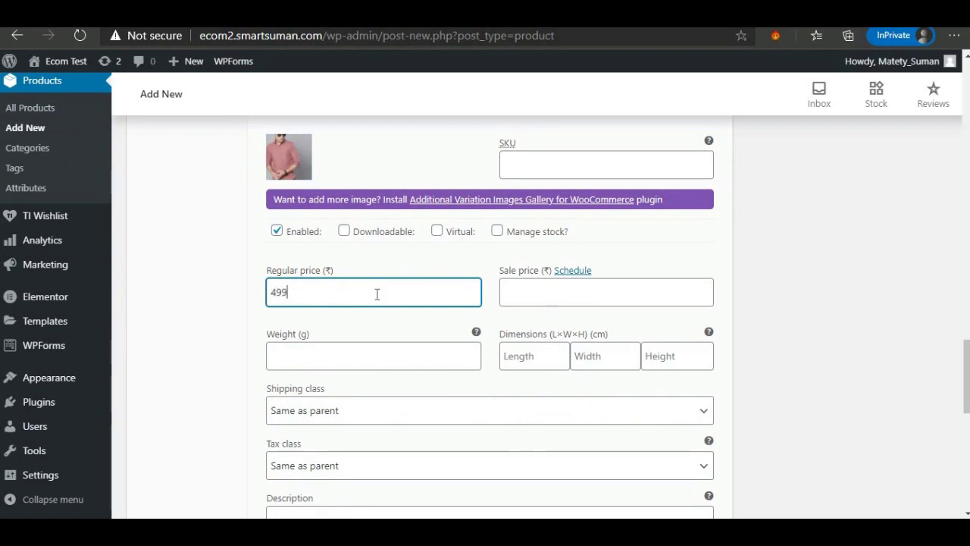
{"action": "type", "text": "99"}
{"action": "left_click", "coordinate": [538, 294]}
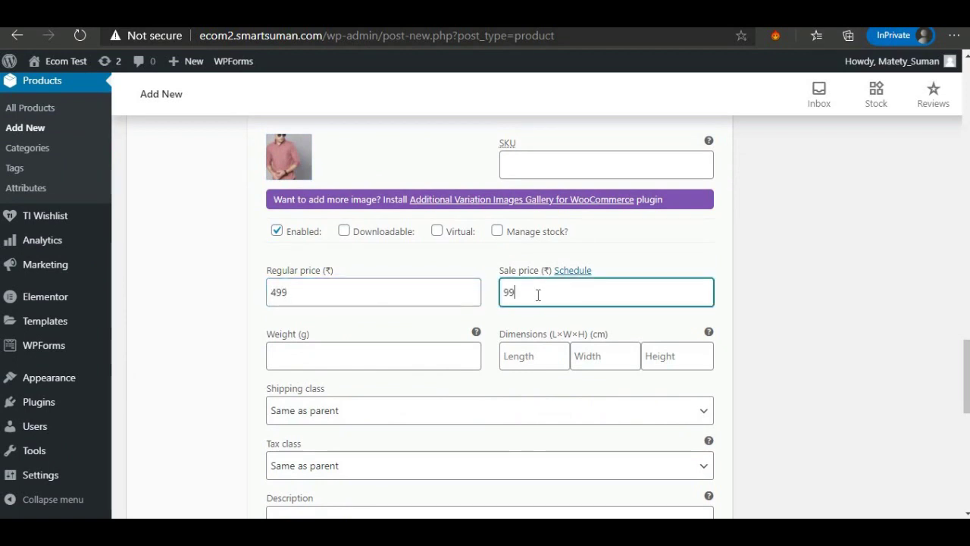
{"action": "type", "text": "99"}
{"action": "scroll", "coordinate": [515, 325], "scroll_direction": "down", "scroll_amount": 5}
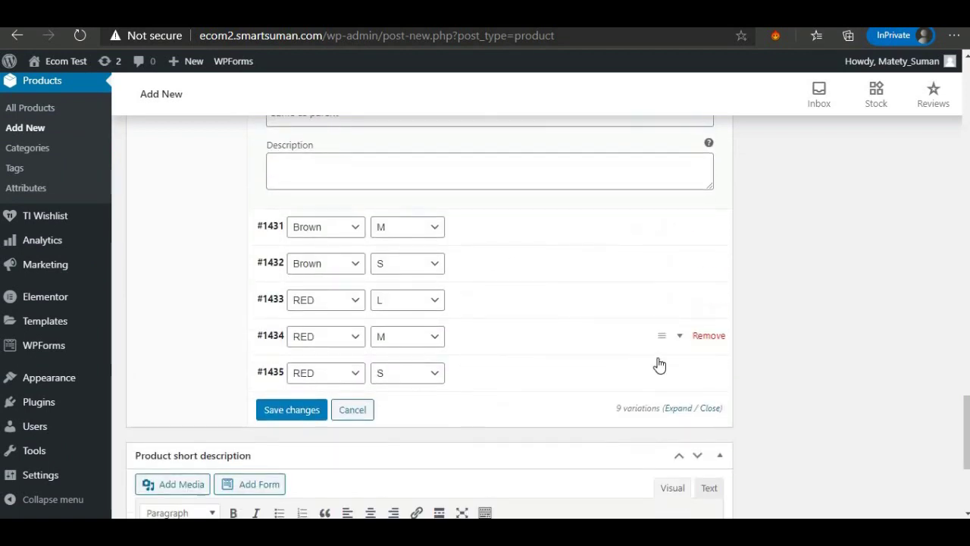
Give RED / M the pink shirt image and a regular price, then save the variations.
{"action": "left_click", "coordinate": [680, 337]}
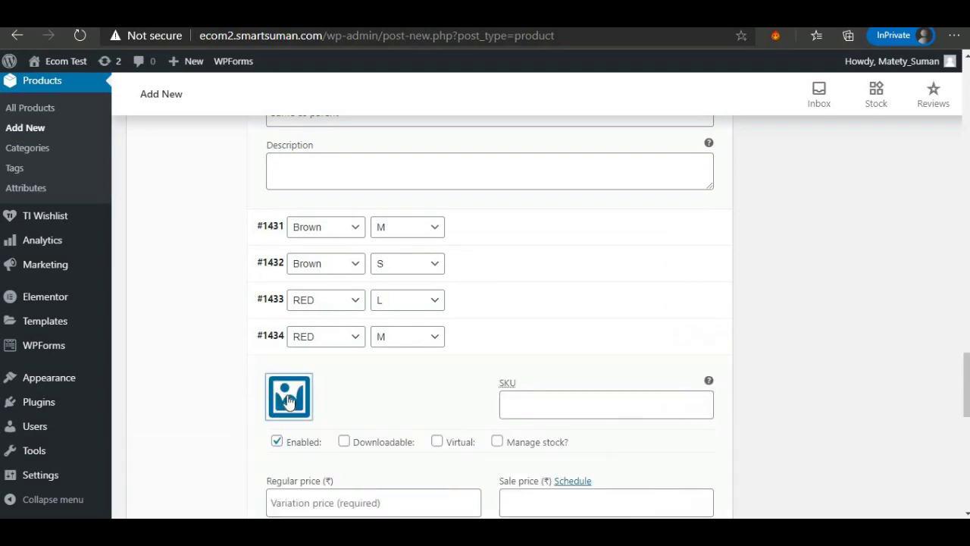
{"action": "left_click", "coordinate": [291, 395]}
{"action": "left_click", "coordinate": [885, 478]}
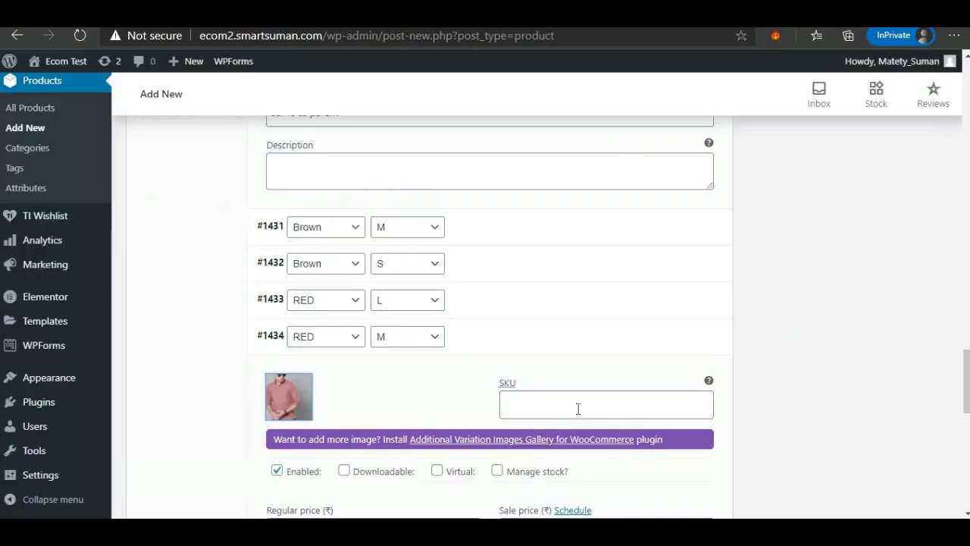
{"action": "scroll", "coordinate": [458, 409], "scroll_direction": "down", "scroll_amount": 3}
{"action": "left_click", "coordinate": [318, 323]}
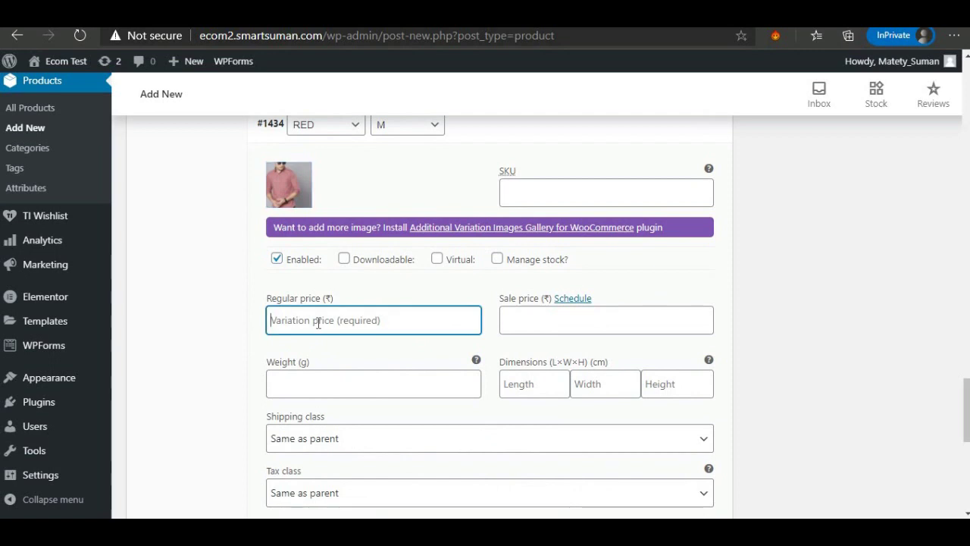
{"action": "type", "text": "499"}
{"action": "scroll", "coordinate": [335, 399], "scroll_direction": "down", "scroll_amount": 3}
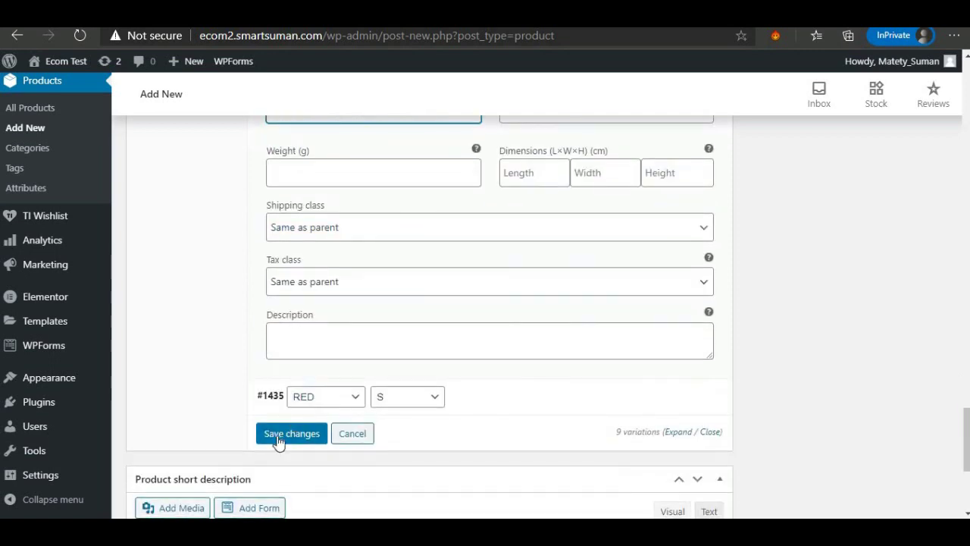
{"action": "left_click", "coordinate": [292, 435]}
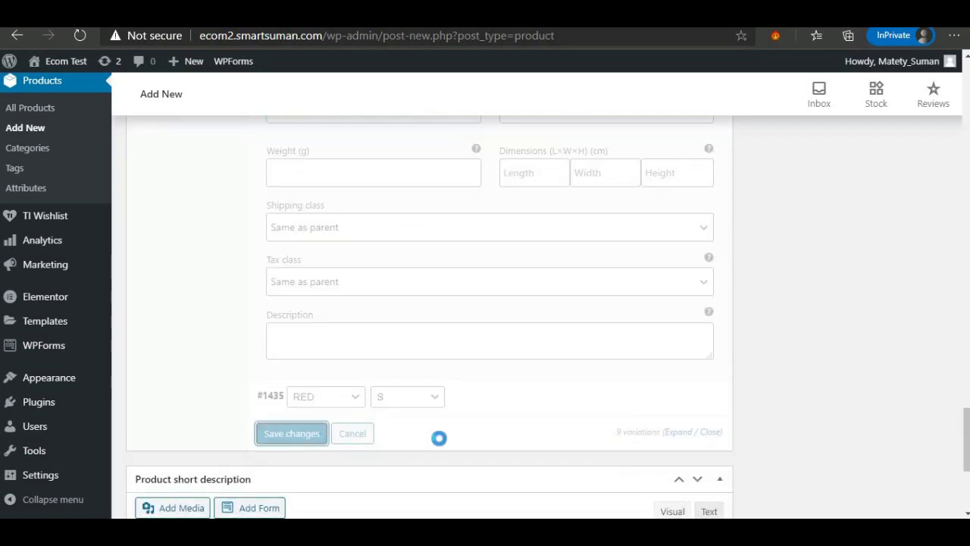
Expand variation #1435 (RED, S) and turn on its stock management.
{"action": "scroll", "coordinate": [425, 391], "scroll_direction": "down", "scroll_amount": 2}
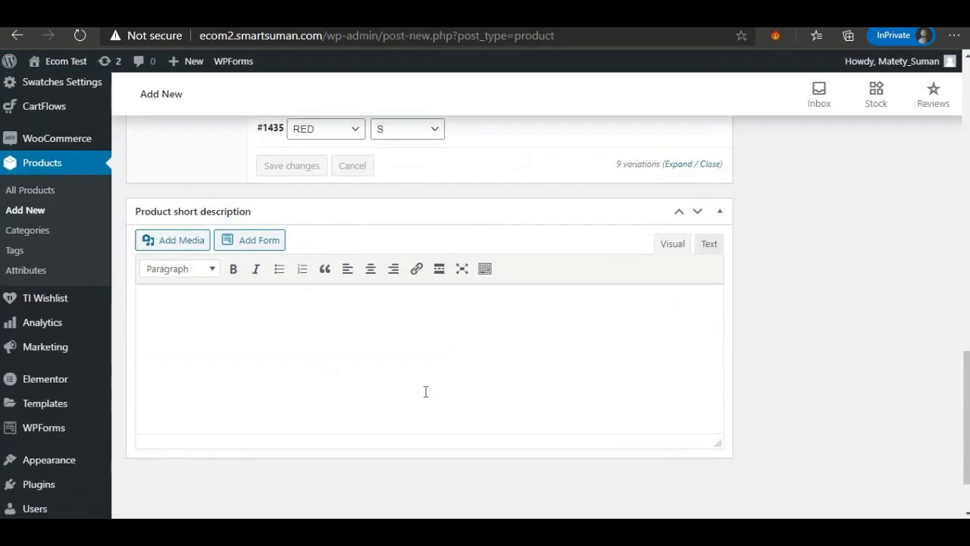
{"action": "scroll", "coordinate": [426, 390], "scroll_direction": "up", "scroll_amount": 2}
{"action": "scroll", "coordinate": [426, 390], "scroll_direction": "up", "scroll_amount": 3}
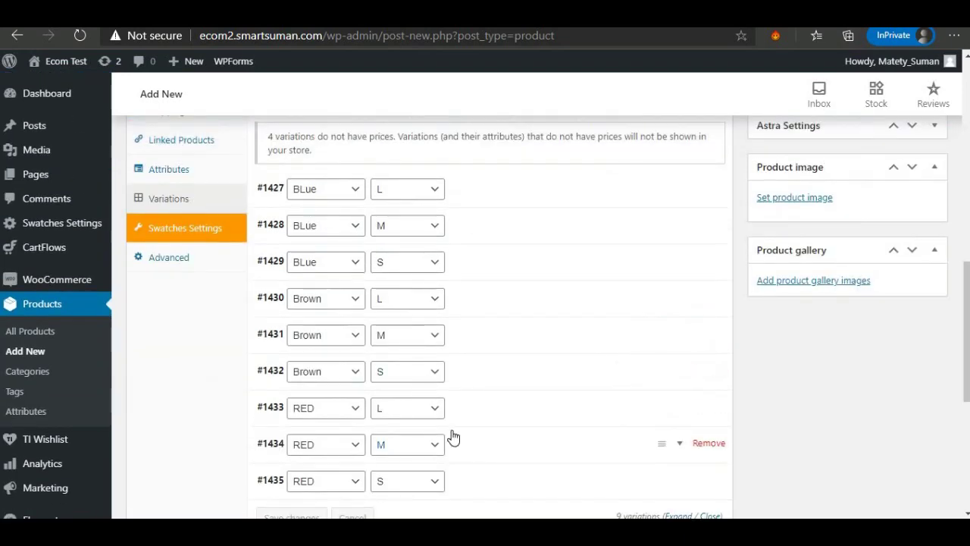
{"action": "scroll", "coordinate": [453, 438], "scroll_direction": "down", "scroll_amount": 1}
{"action": "left_click", "coordinate": [680, 413]}
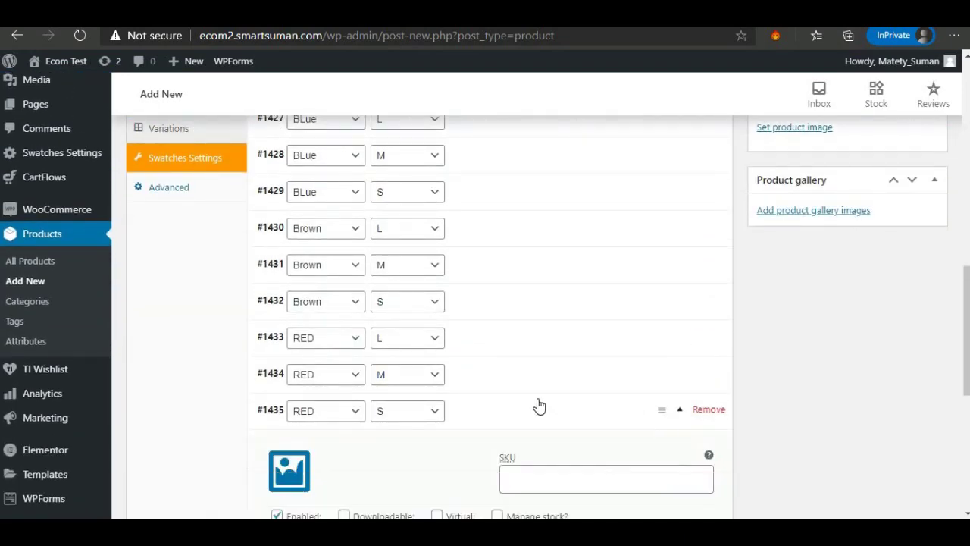
{"action": "scroll", "coordinate": [537, 404], "scroll_direction": "down", "scroll_amount": 2}
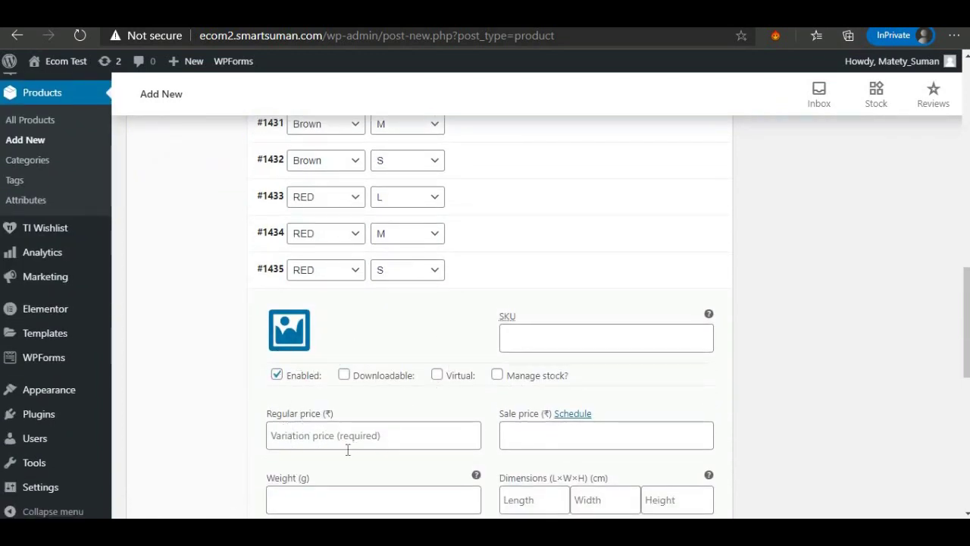
{"action": "scroll", "coordinate": [350, 443], "scroll_direction": "down", "scroll_amount": 2}
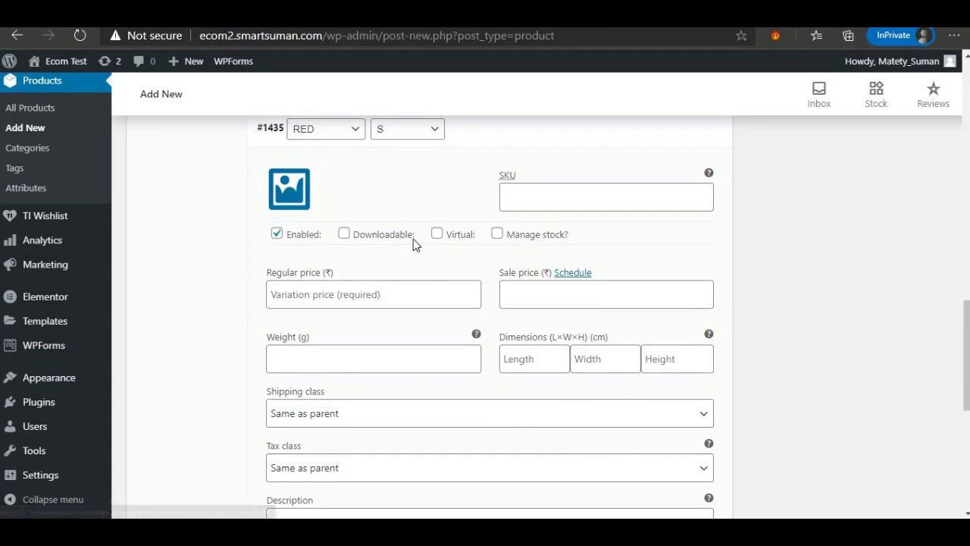
{"action": "left_click", "coordinate": [497, 235]}
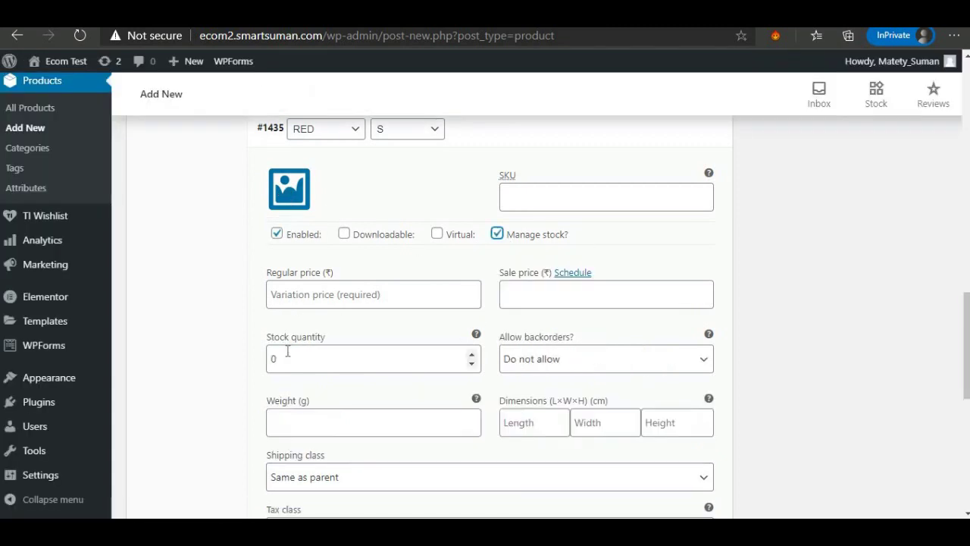
{"action": "left_click", "coordinate": [286, 358]}
{"action": "scroll", "coordinate": [451, 343], "scroll_direction": "down", "scroll_amount": 3}
{"action": "scroll", "coordinate": [327, 318], "scroll_direction": "up", "scroll_amount": 2}
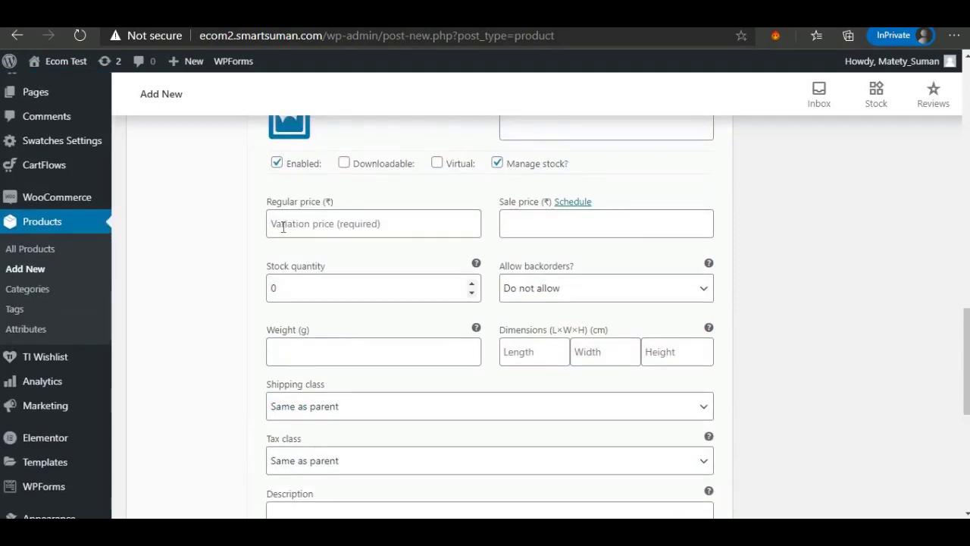
Give RED / S the pink shirt image and a 499 regular price, then save the variations.
{"action": "left_click", "coordinate": [293, 140]}
{"action": "left_click", "coordinate": [391, 256]}
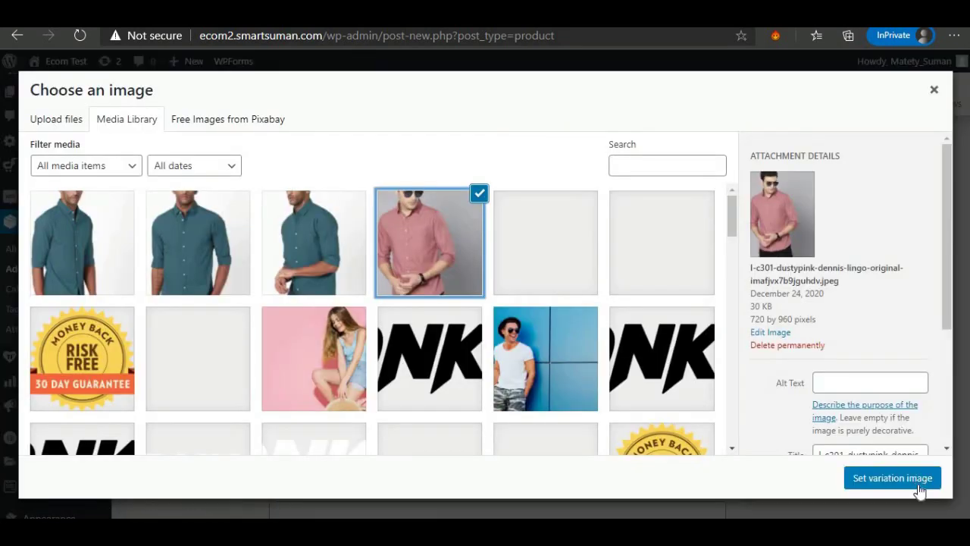
{"action": "left_click", "coordinate": [902, 479]}
{"action": "left_click", "coordinate": [397, 263]}
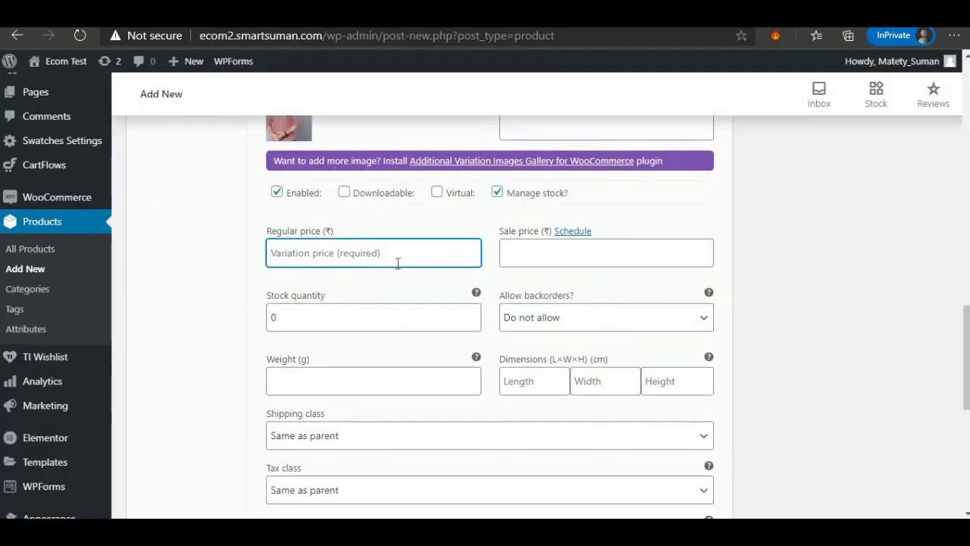
{"action": "type", "text": "499"}
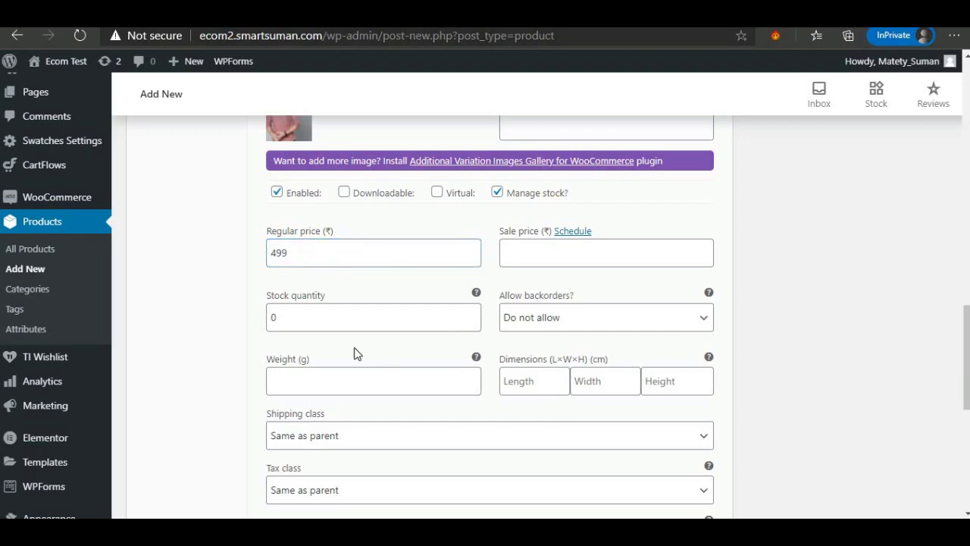
{"action": "scroll", "coordinate": [352, 353], "scroll_direction": "down", "scroll_amount": 2}
{"action": "left_click", "coordinate": [274, 464]}
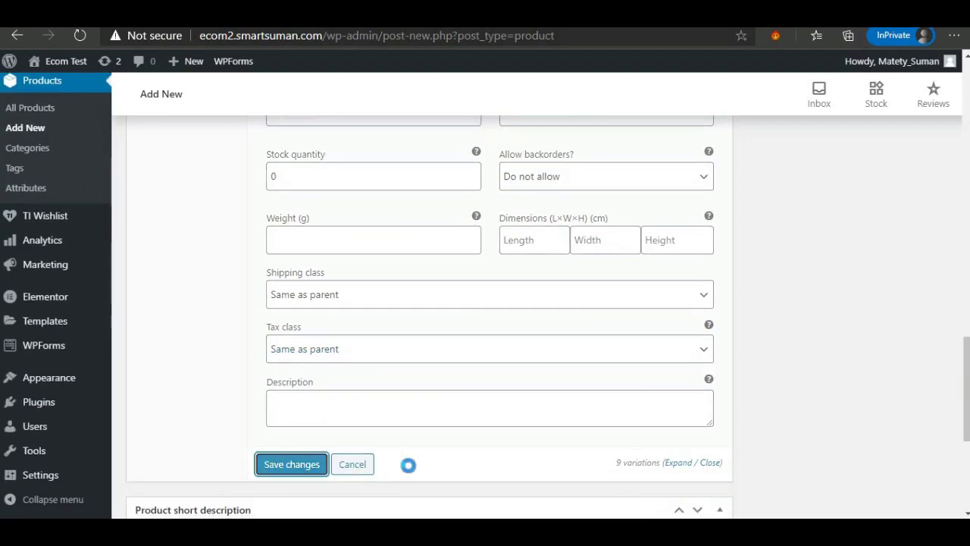
Assign the product to the Men and Shirts categories.
{"action": "scroll", "coordinate": [549, 400], "scroll_direction": "up", "scroll_amount": 15}
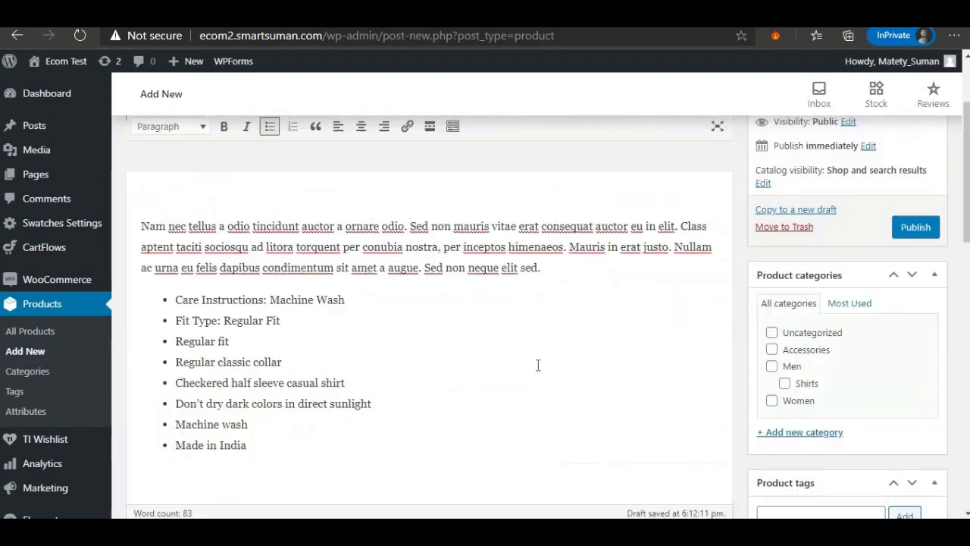
{"action": "scroll", "coordinate": [834, 317], "scroll_direction": "down", "scroll_amount": 3}
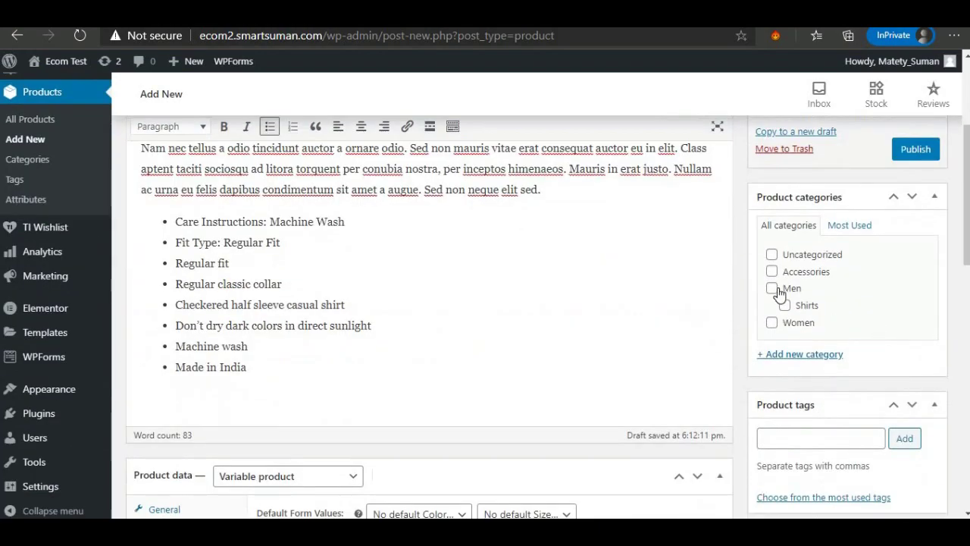
{"action": "left_click", "coordinate": [771, 288]}
{"action": "left_click", "coordinate": [785, 306]}
{"action": "scroll", "coordinate": [781, 326], "scroll_direction": "down", "scroll_amount": 10}
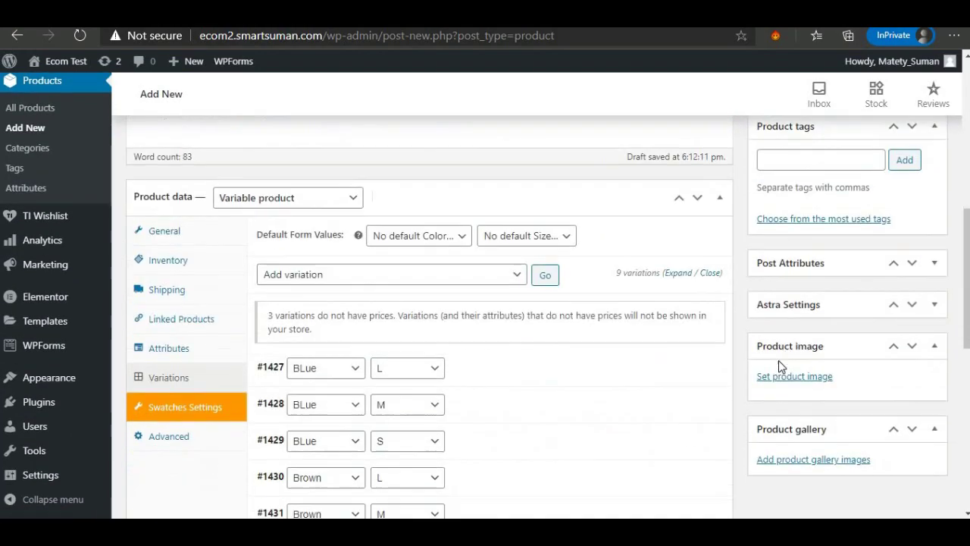
{"action": "scroll", "coordinate": [783, 290], "scroll_direction": "up", "scroll_amount": 3}
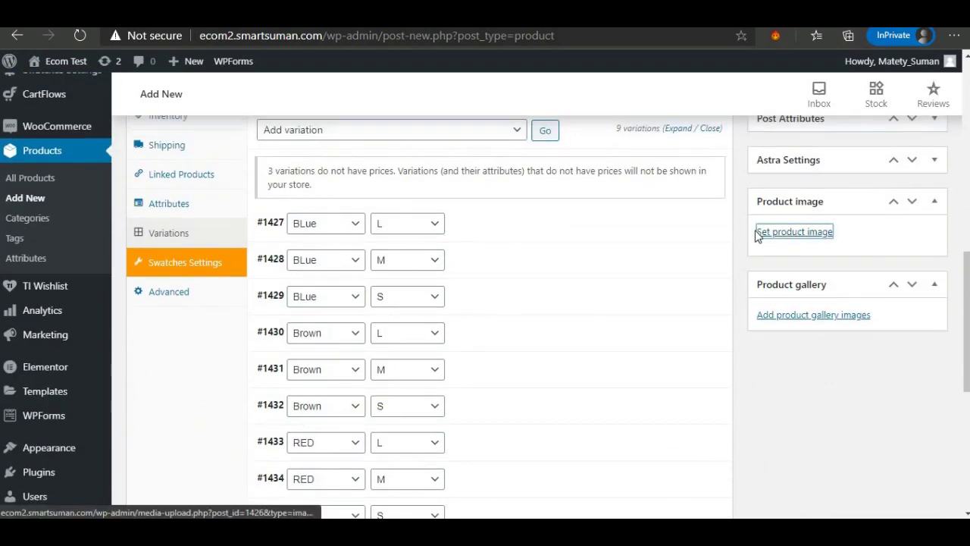
Set the second teal shirt photo as the main product image.
{"action": "left_click", "coordinate": [758, 232]}
{"action": "left_click", "coordinate": [80, 244]}
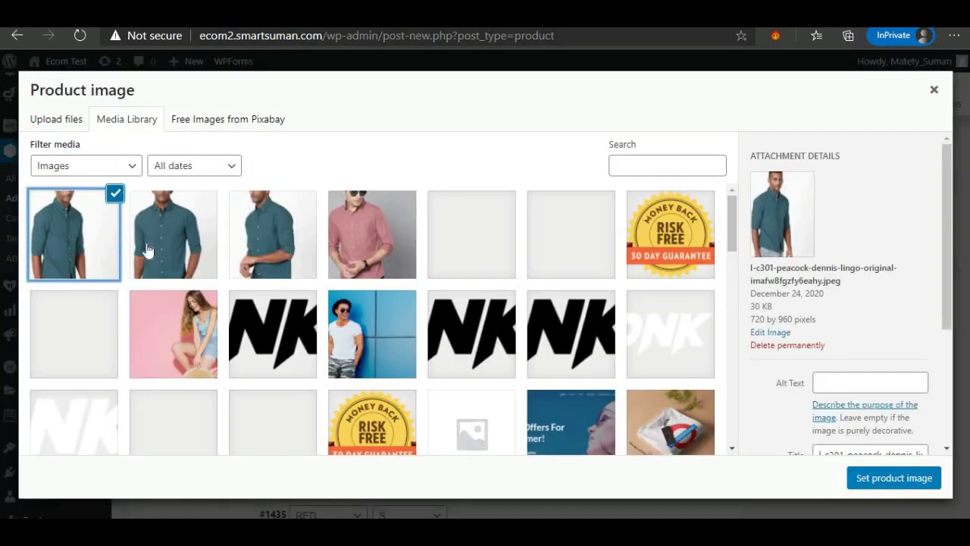
{"action": "left_click", "coordinate": [175, 235]}
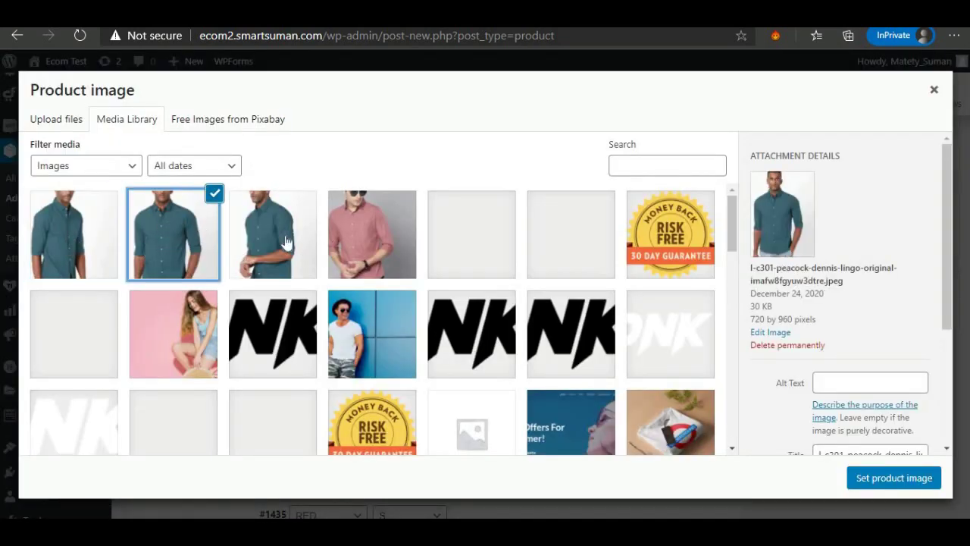
{"action": "left_click", "coordinate": [876, 479]}
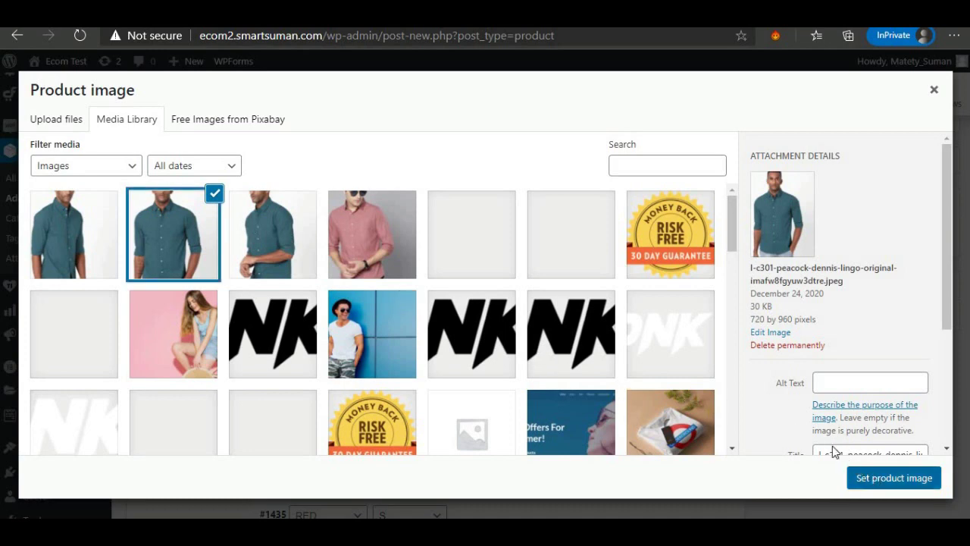
Add four shirt photos to the product gallery.
{"action": "scroll", "coordinate": [823, 429], "scroll_direction": "down", "scroll_amount": 1}
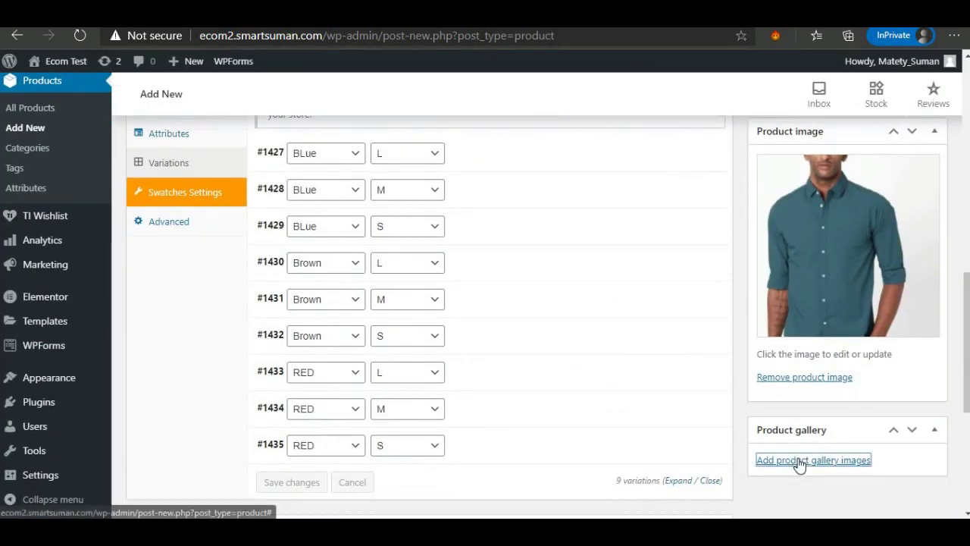
{"action": "left_click", "coordinate": [799, 462]}
{"action": "left_click", "coordinate": [90, 254]}
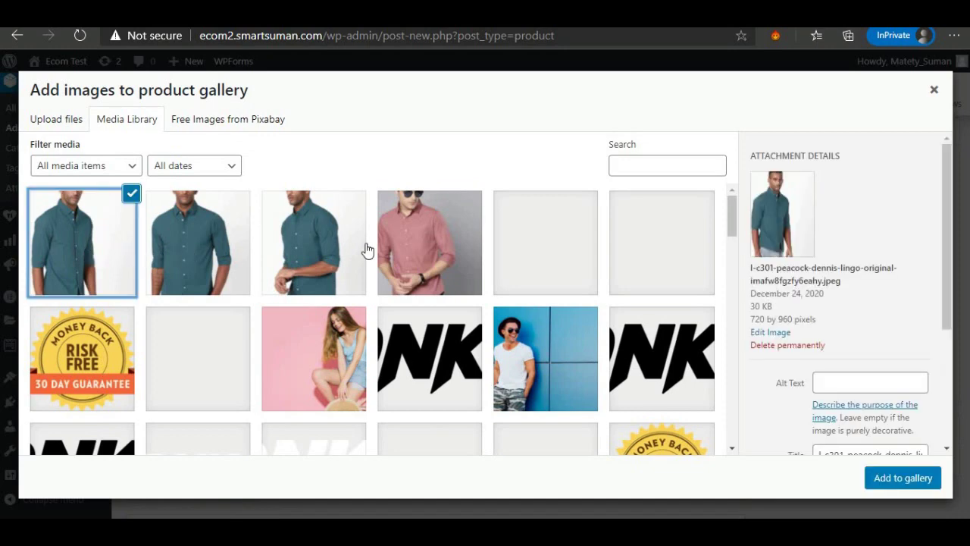
{"action": "left_click", "coordinate": [409, 250], "text": "shift"}
{"action": "left_click", "coordinate": [900, 478]}
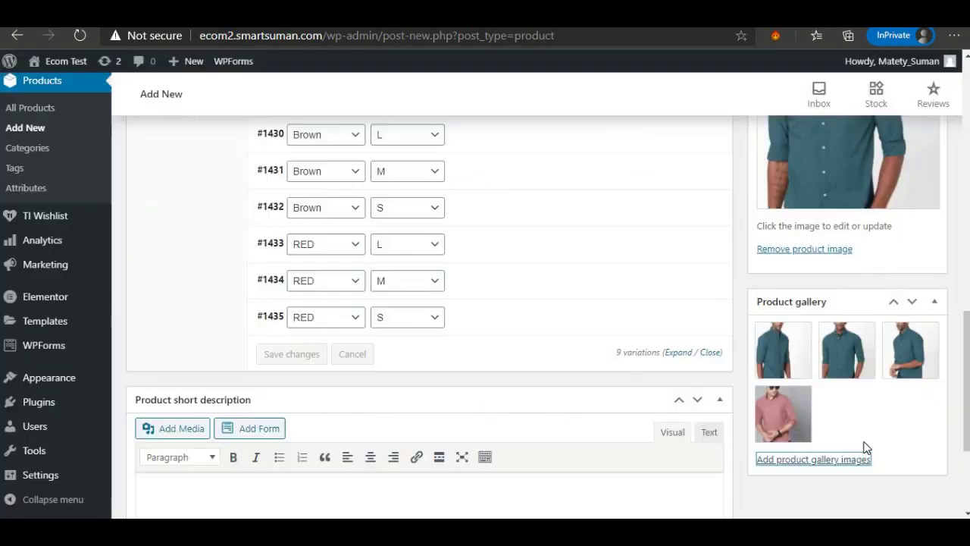
{"action": "scroll", "coordinate": [802, 372], "scroll_direction": "up", "scroll_amount": 5}
{"action": "scroll", "coordinate": [770, 350], "scroll_direction": "down", "scroll_amount": 7}
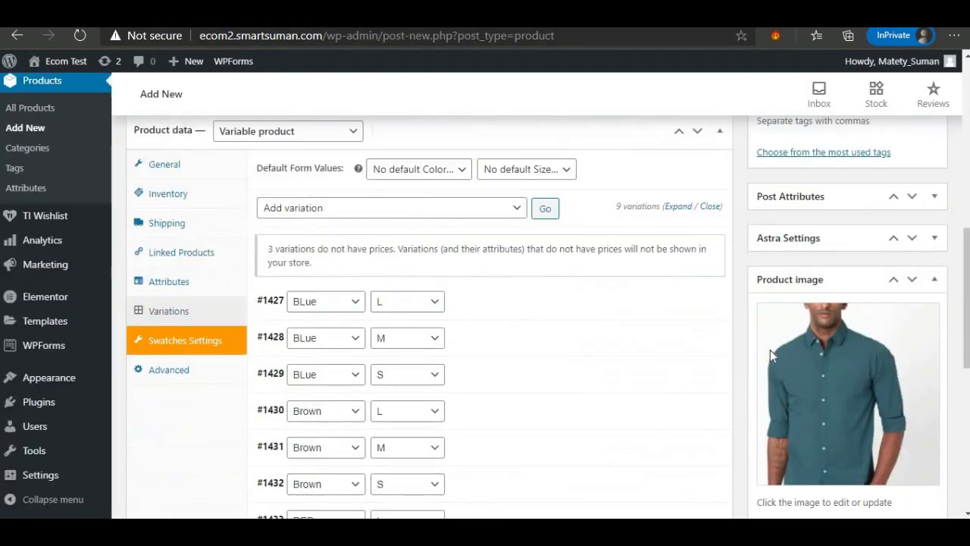
Paste the live page's description into the short description, then preview the Men Premium Shirt.
{"action": "scroll", "coordinate": [766, 351], "scroll_direction": "down", "scroll_amount": 1}
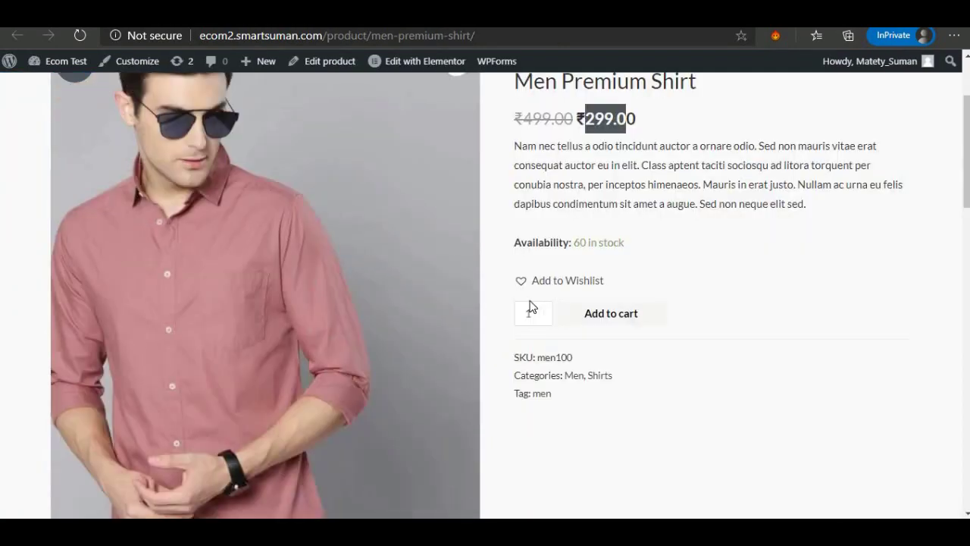
{"action": "left_click_drag", "start_coordinate": [520, 146], "coordinate": [776, 214]}
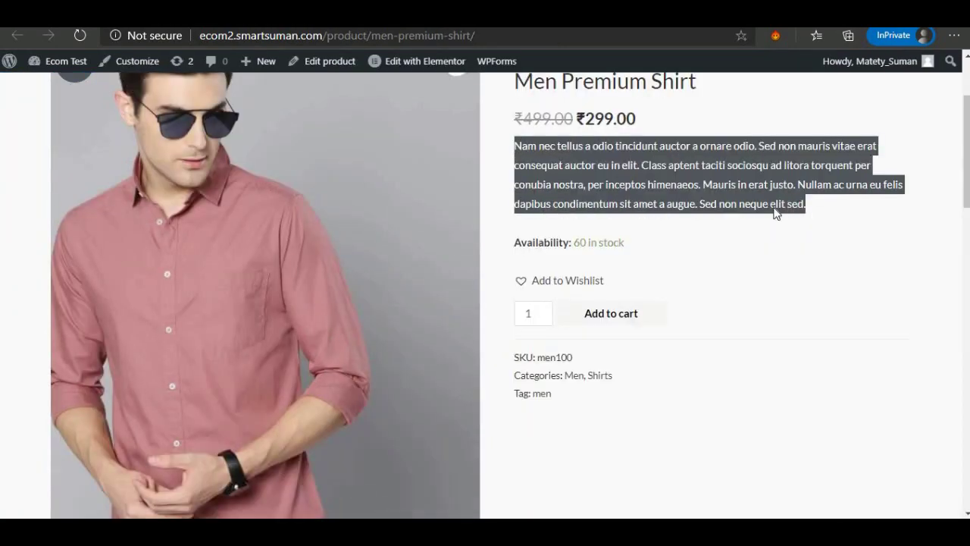
{"action": "right_click", "coordinate": [692, 213]}
{"action": "left_click", "coordinate": [685, 203]}
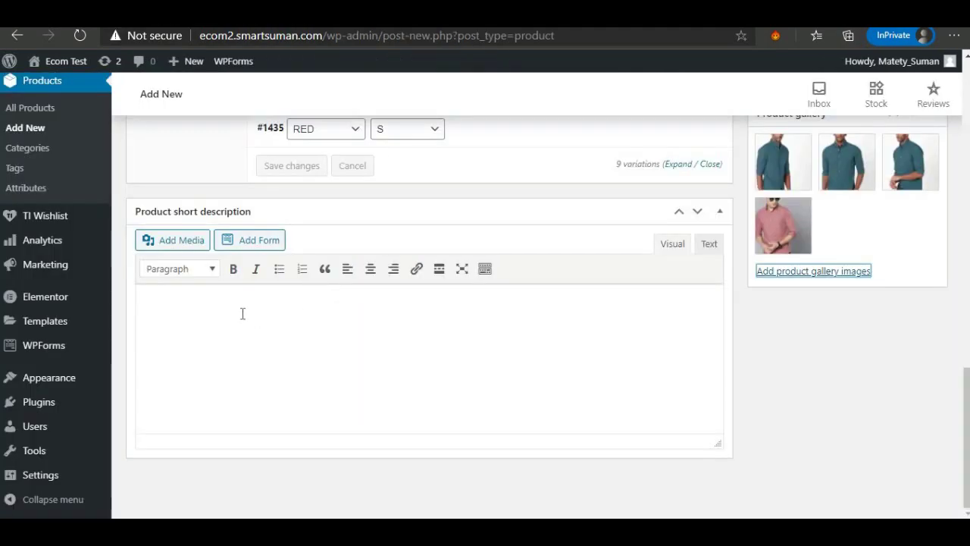
{"action": "right_click", "coordinate": [242, 313]}
{"action": "left_click", "coordinate": [288, 340]}
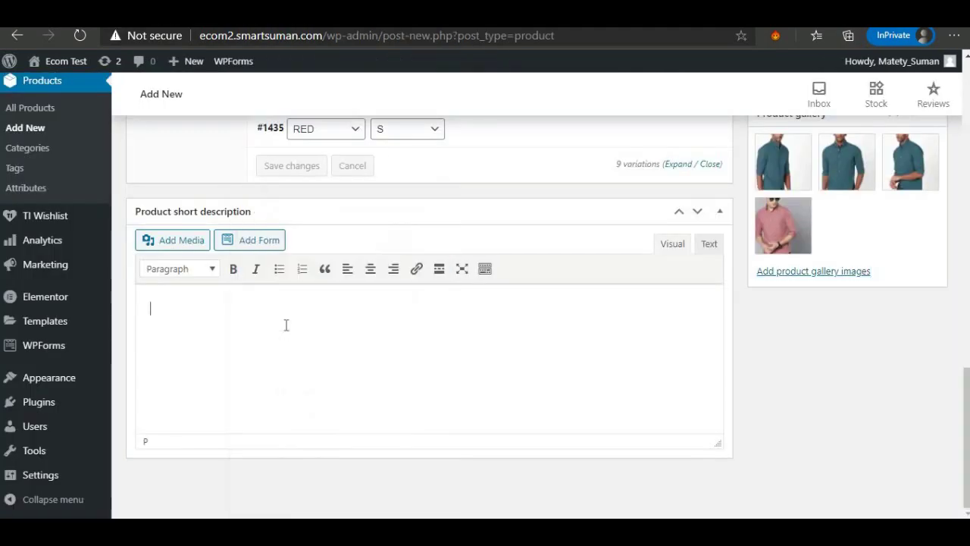
{"action": "scroll", "coordinate": [287, 325], "scroll_direction": "up", "scroll_amount": 20}
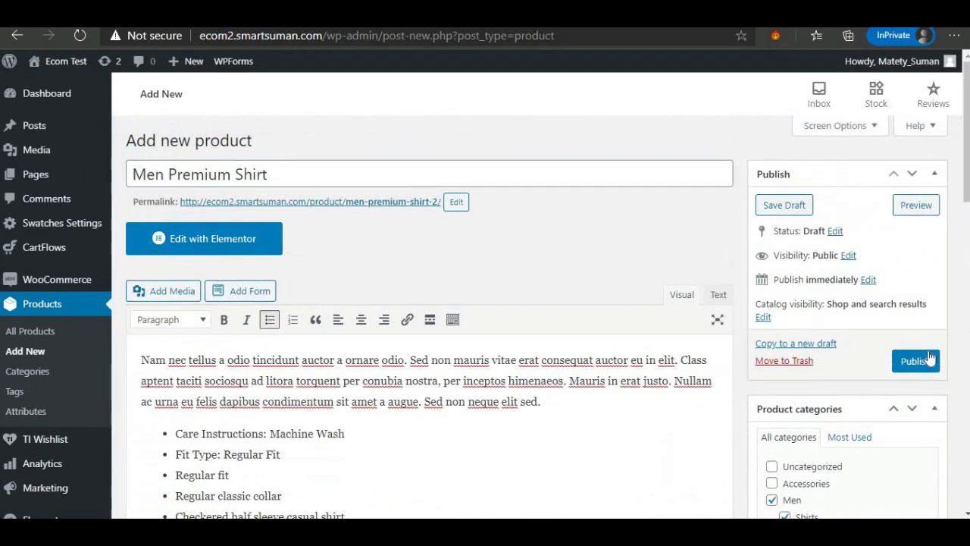
{"action": "left_click", "coordinate": [904, 215]}
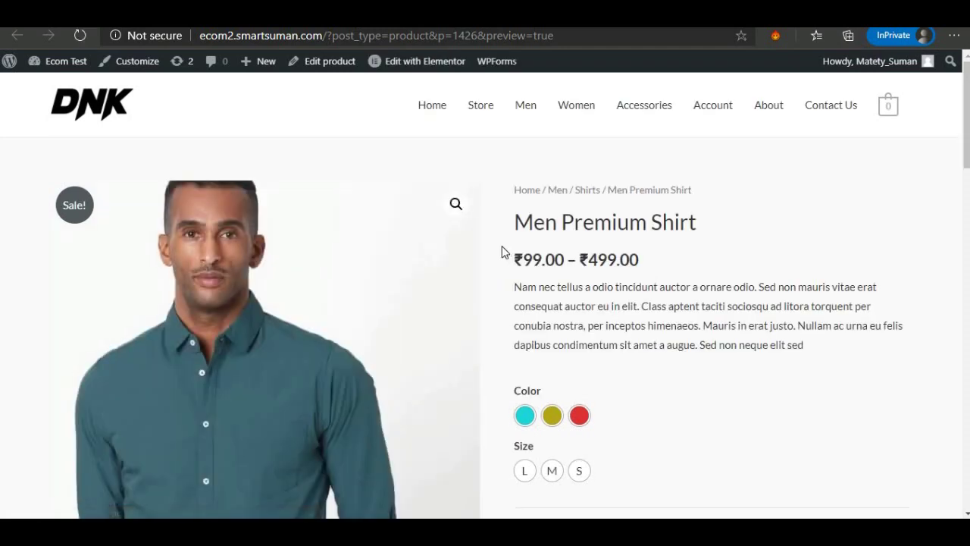
Pick BLue and size L on the preview to check its 299 sale price.
{"action": "scroll", "coordinate": [500, 250], "scroll_direction": "down", "scroll_amount": 2}
{"action": "scroll", "coordinate": [529, 206], "scroll_direction": "up", "scroll_amount": 1}
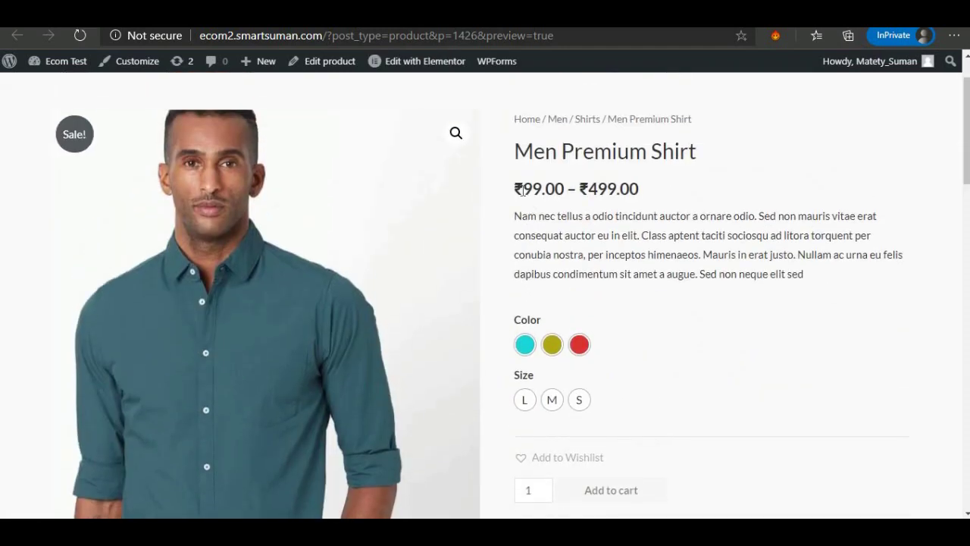
{"action": "left_click_drag", "start_coordinate": [523, 190], "coordinate": [620, 190]}
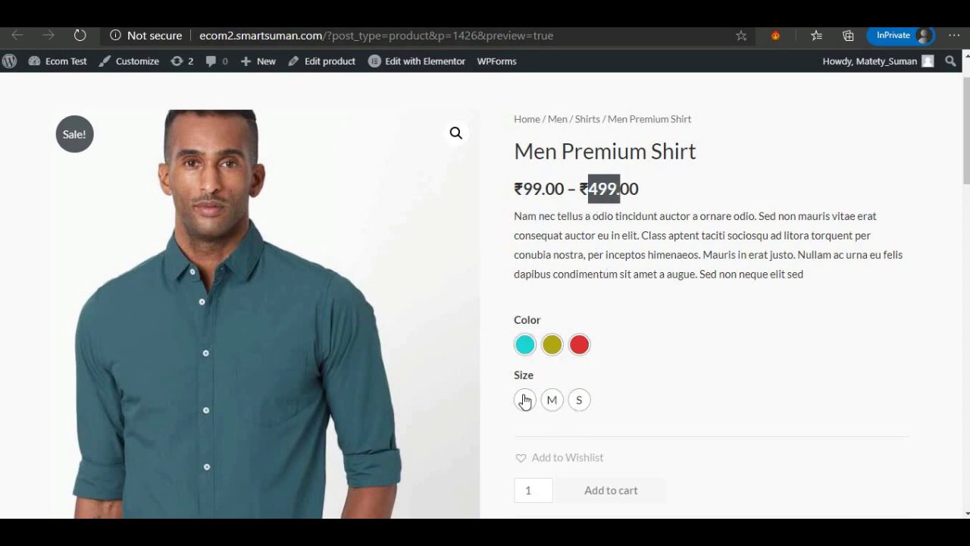
{"action": "left_click", "coordinate": [525, 345]}
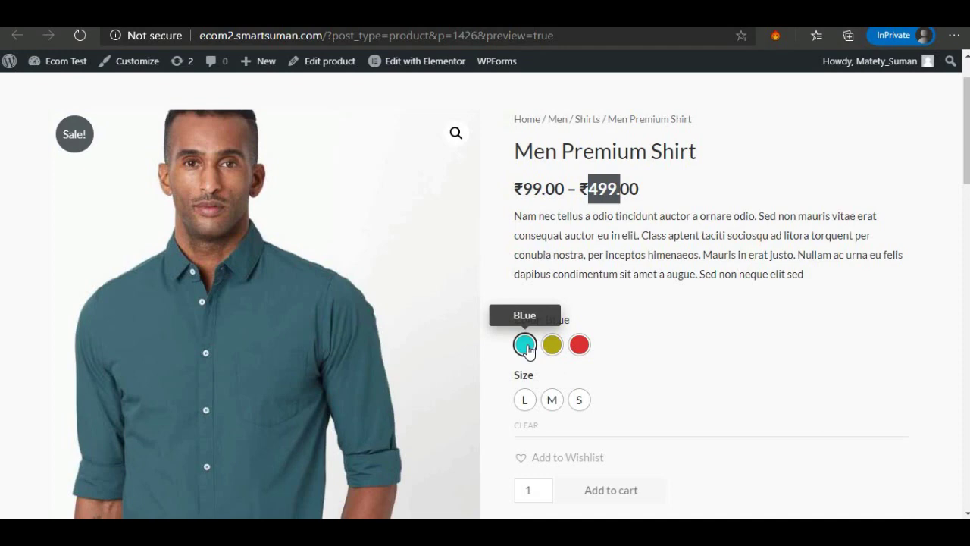
{"action": "left_click", "coordinate": [525, 401]}
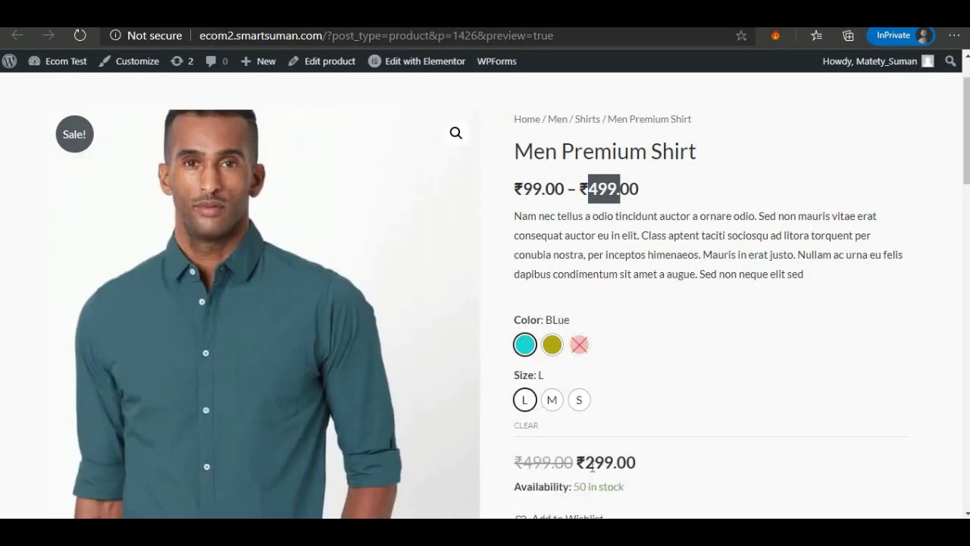
{"action": "left_click_drag", "start_coordinate": [593, 465], "coordinate": [612, 463]}
{"action": "scroll", "coordinate": [615, 434], "scroll_direction": "down", "scroll_amount": 1}
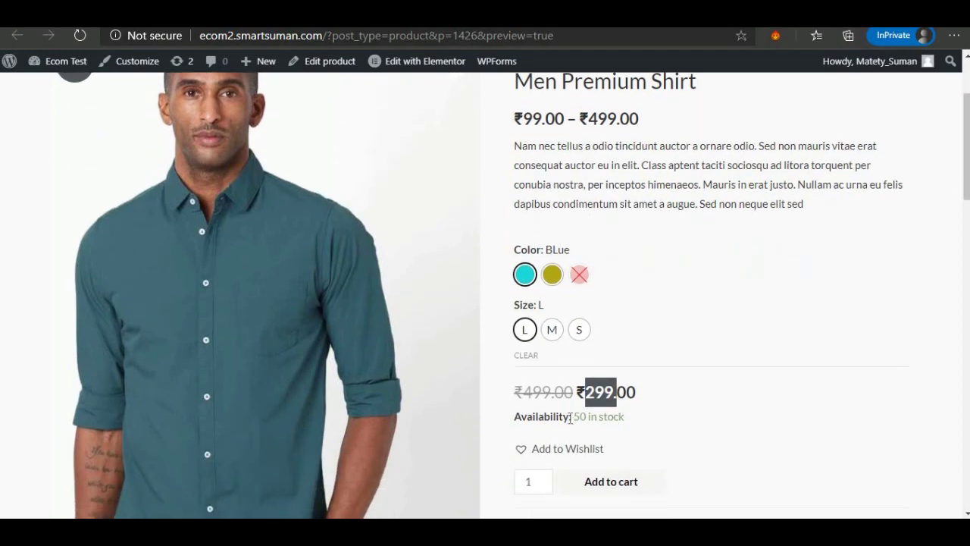
{"action": "left_click", "coordinate": [588, 418]}
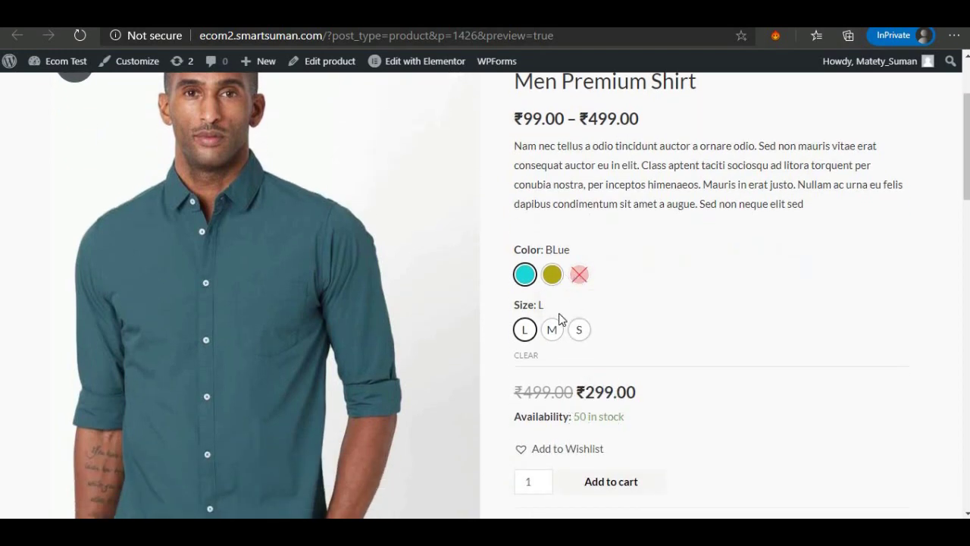
Cycle through Brown, Blue / S and RED, ending on RED / S at ₹499.00, out of stock.
{"action": "left_click", "coordinate": [553, 274]}
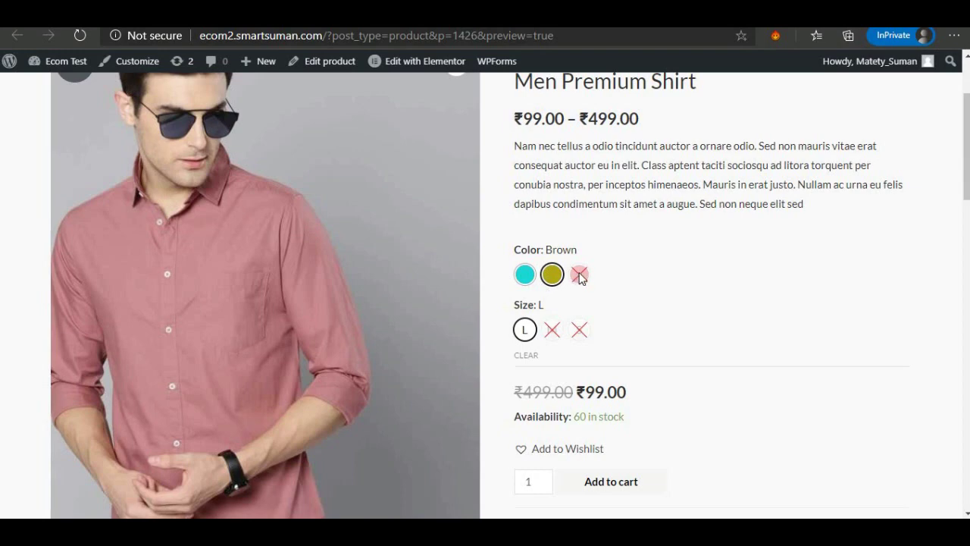
{"action": "left_click", "coordinate": [525, 274]}
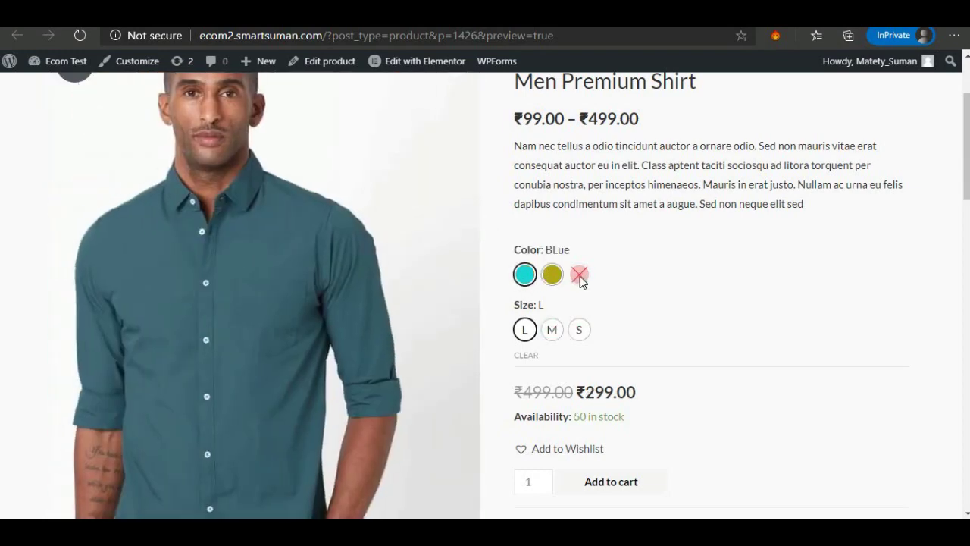
{"action": "left_click", "coordinate": [577, 328]}
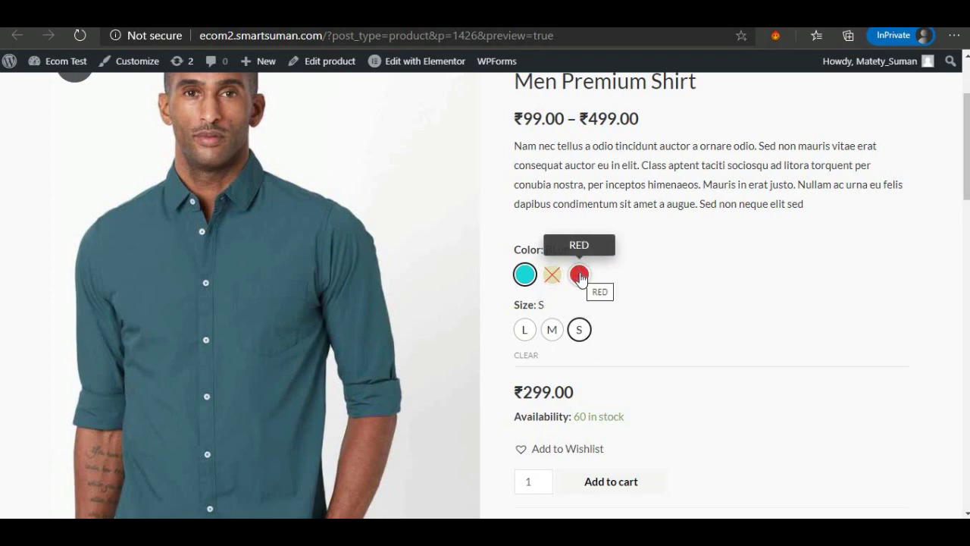
{"action": "left_click", "coordinate": [579, 276]}
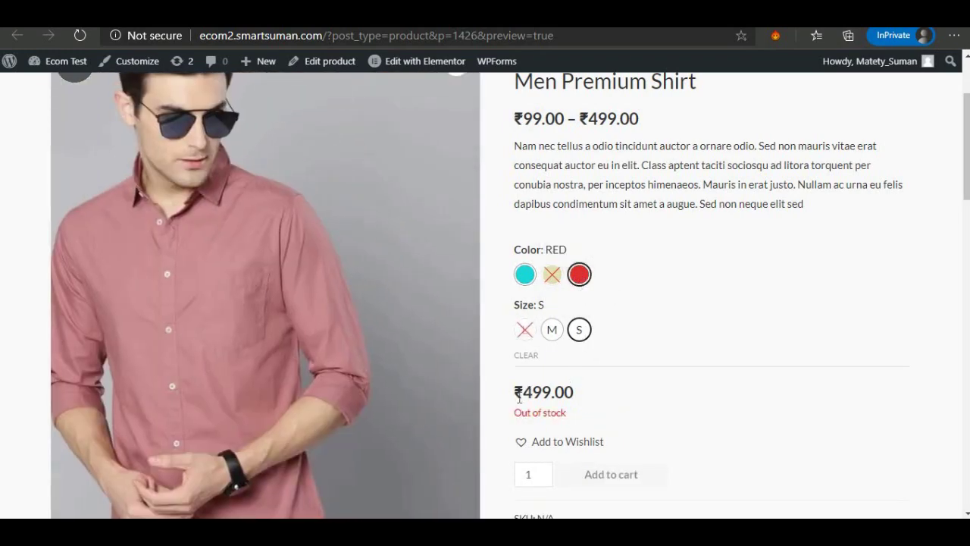
{"action": "left_click_drag", "start_coordinate": [523, 397], "coordinate": [576, 417]}
{"action": "scroll", "coordinate": [574, 401], "scroll_direction": "down", "scroll_amount": 2}
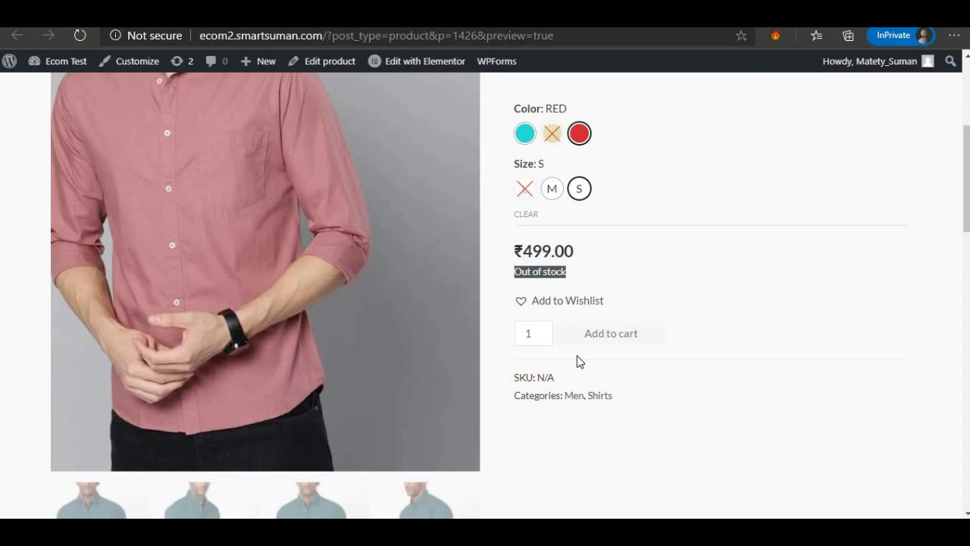
Back in the editor, expand RED, S and check its stock quantity of 0.
{"action": "left_click", "coordinate": [178, 13]}
{"action": "scroll", "coordinate": [386, 349], "scroll_direction": "down", "scroll_amount": 6}
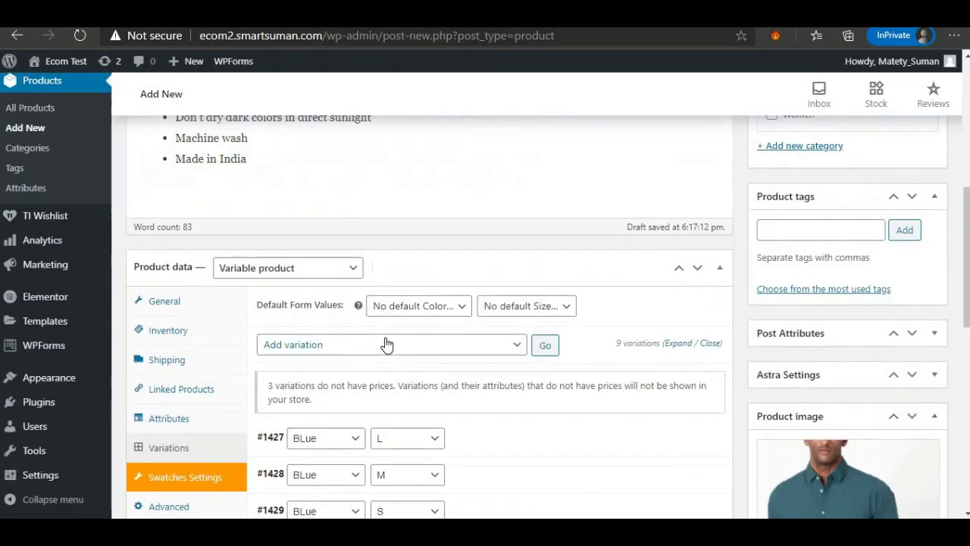
{"action": "scroll", "coordinate": [387, 345], "scroll_direction": "down", "scroll_amount": 5}
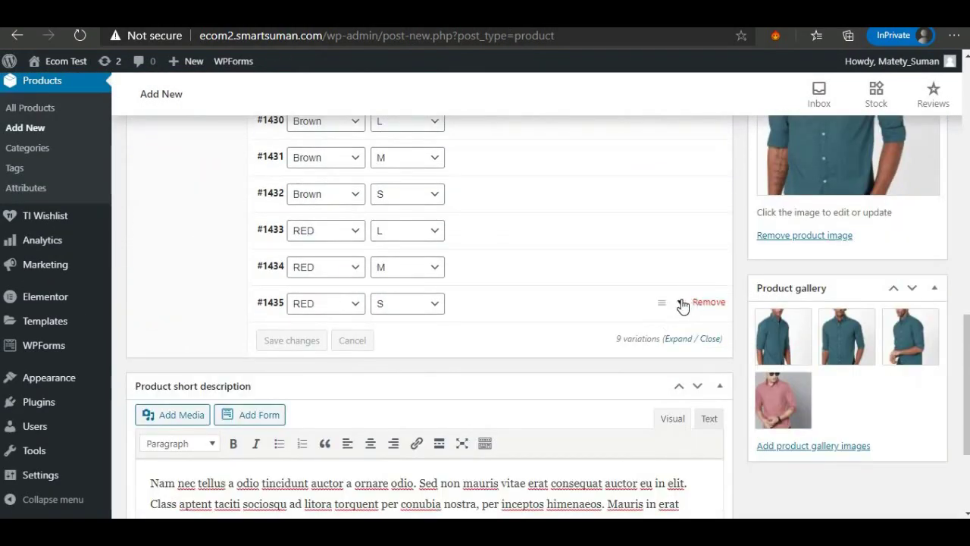
{"action": "left_click", "coordinate": [682, 305]}
{"action": "scroll", "coordinate": [338, 379], "scroll_direction": "down", "scroll_amount": 2}
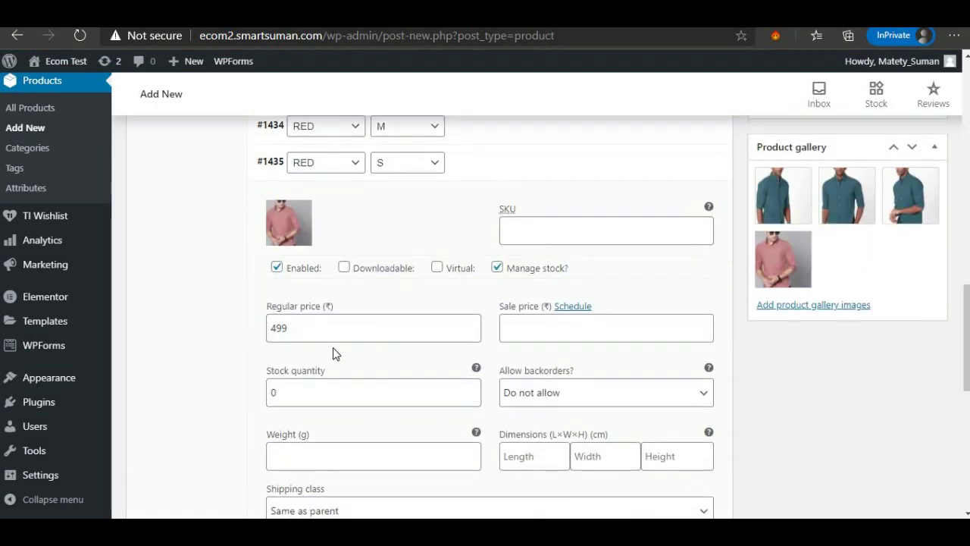
{"action": "scroll", "coordinate": [276, 345], "scroll_direction": "down", "scroll_amount": 1}
{"action": "double_click", "coordinate": [275, 321]}
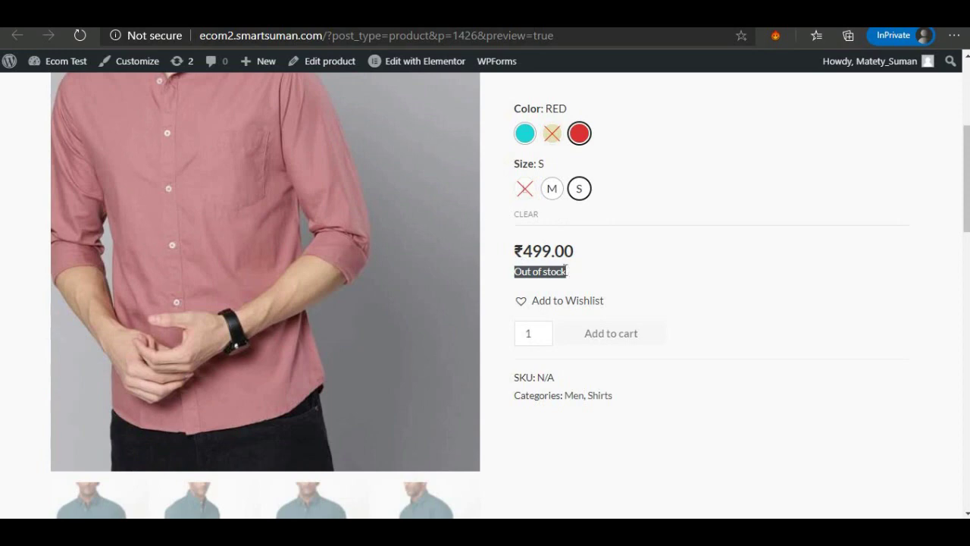
{"action": "left_click", "coordinate": [567, 271]}
Add the RED, S shirt to the wishlist, view the wishlist, and reopen its product page.
{"action": "left_click_drag", "start_coordinate": [518, 271], "coordinate": [513, 277]}
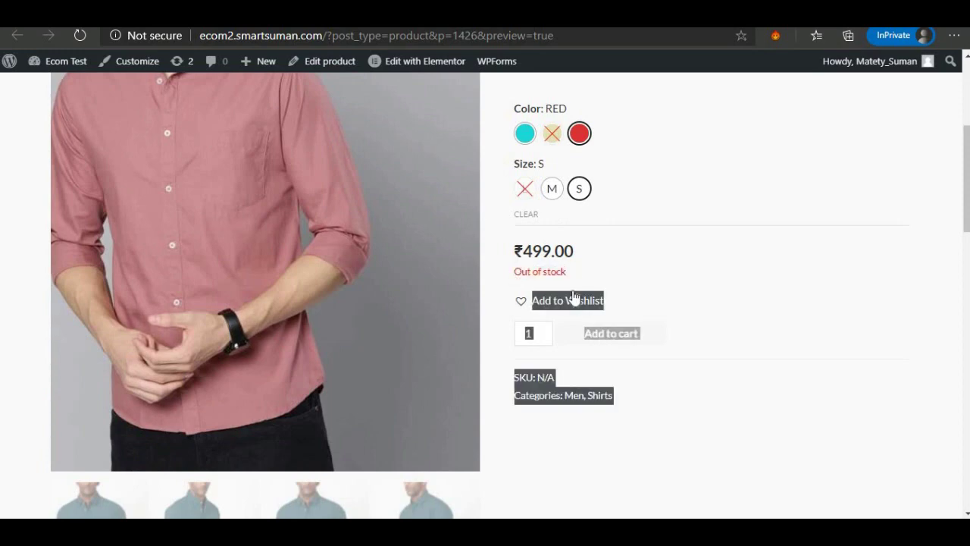
{"action": "left_click", "coordinate": [539, 270]}
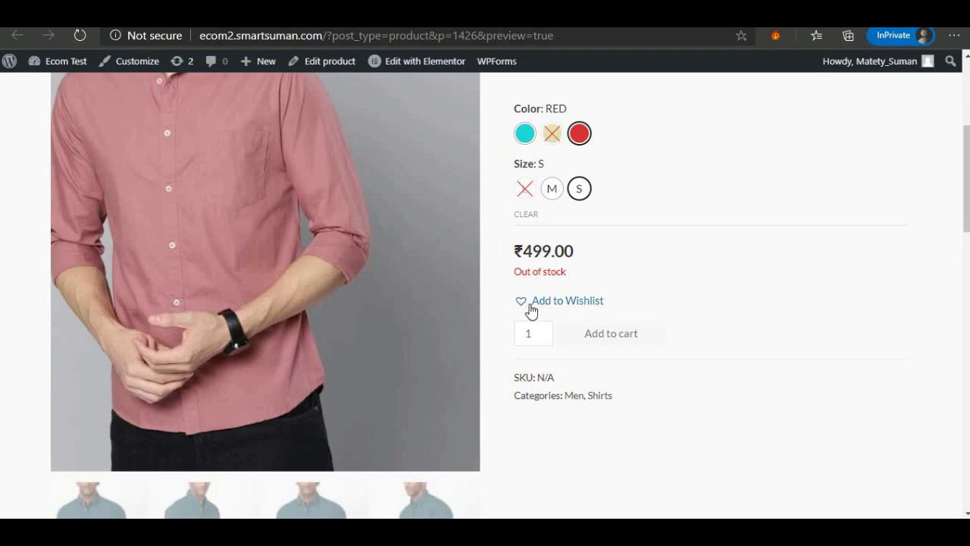
{"action": "left_click", "coordinate": [531, 304]}
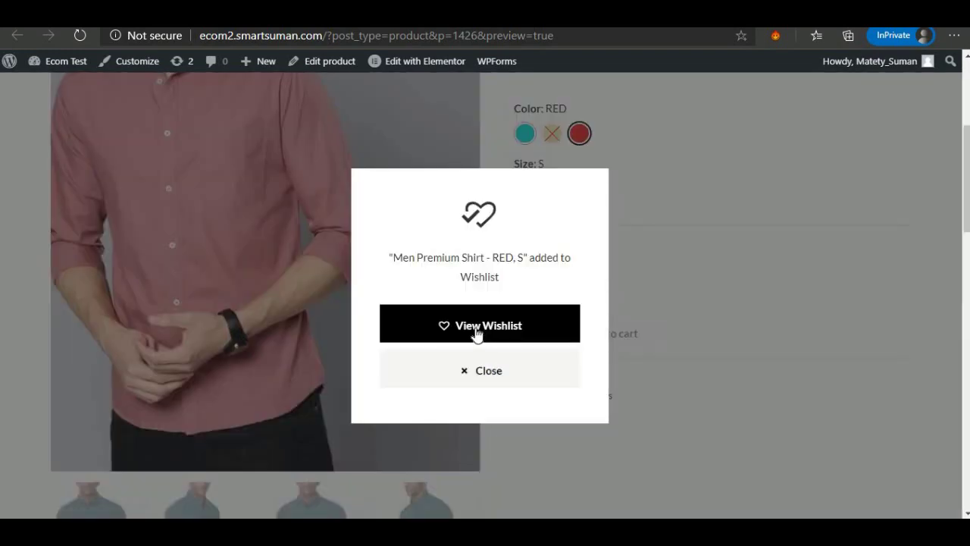
{"action": "left_click", "coordinate": [440, 327]}
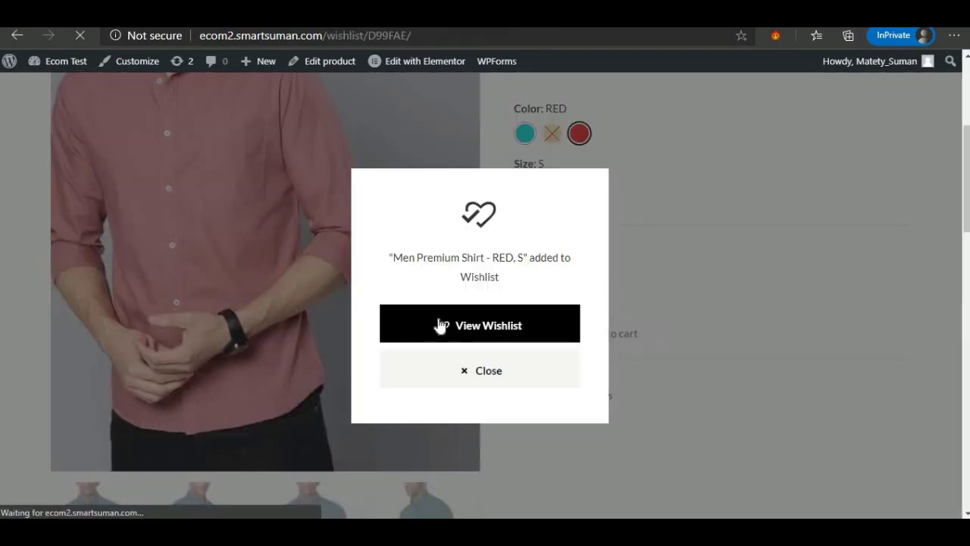
{"action": "scroll", "coordinate": [298, 292], "scroll_direction": "down", "scroll_amount": 2}
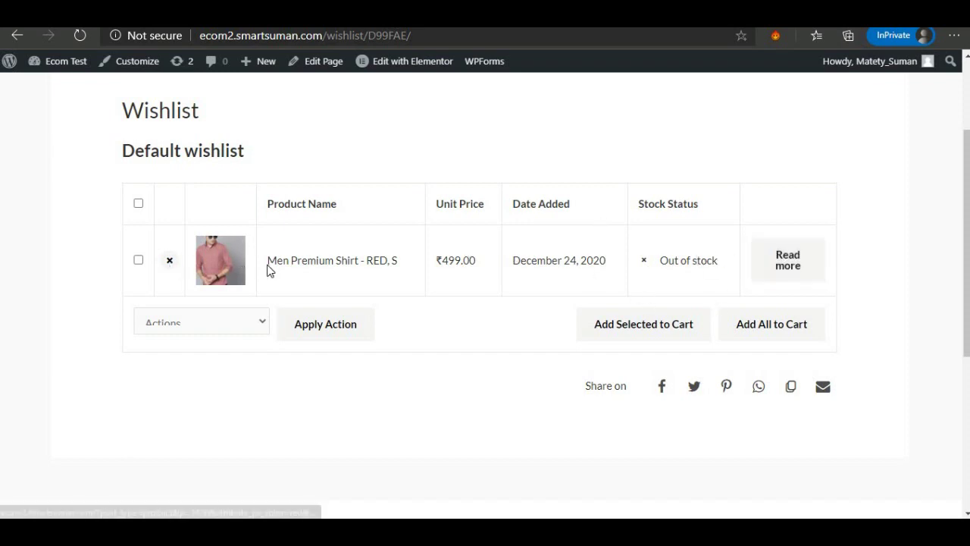
{"action": "left_click", "coordinate": [807, 264]}
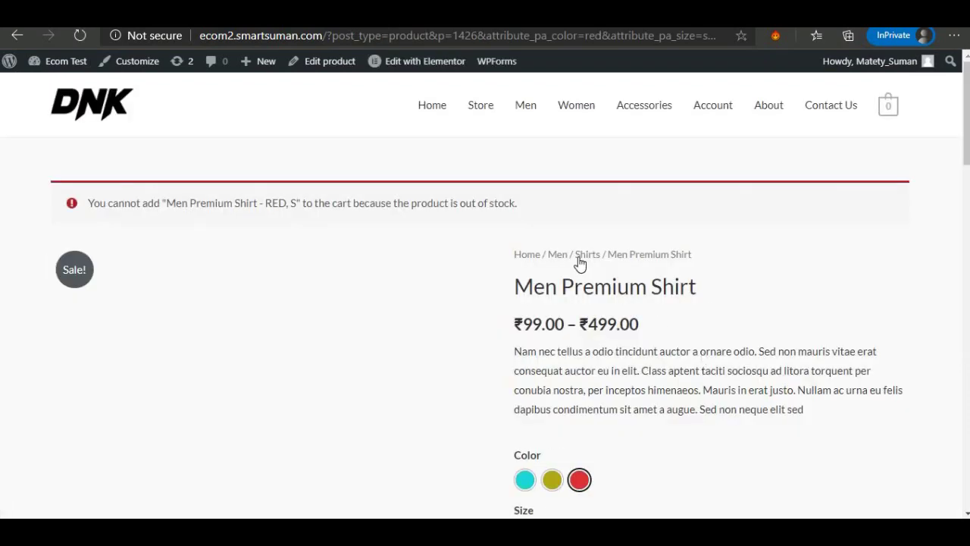
{"action": "scroll", "coordinate": [576, 262], "scroll_direction": "down", "scroll_amount": 3}
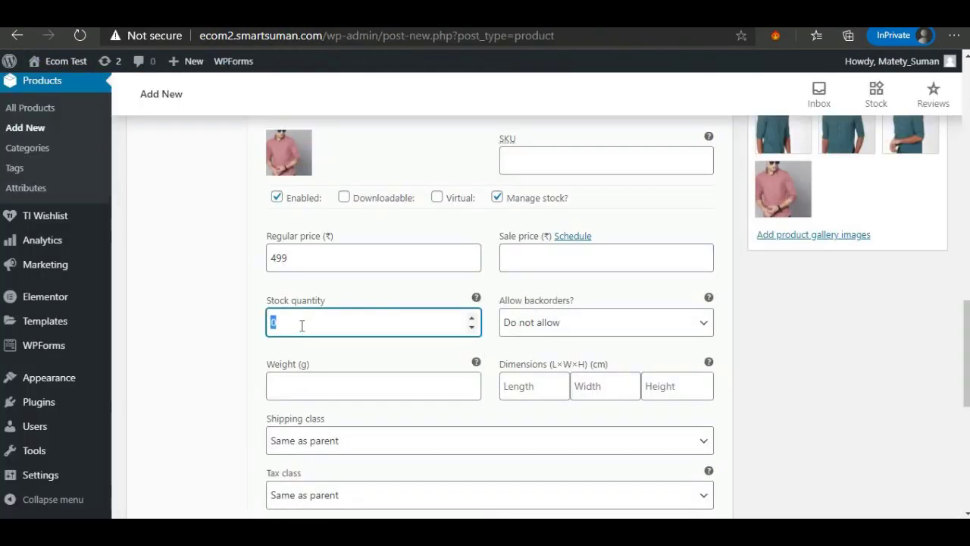
Publish the Men Premium Shirt product with its stock changes.
{"action": "scroll", "coordinate": [690, 263], "scroll_direction": "up", "scroll_amount": 15}
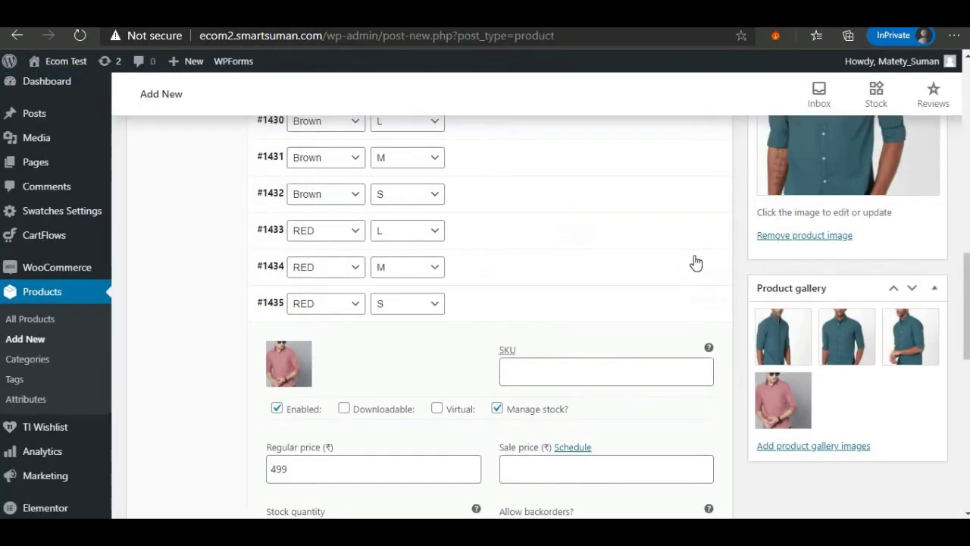
{"action": "scroll", "coordinate": [910, 298], "scroll_direction": "up", "scroll_amount": 3}
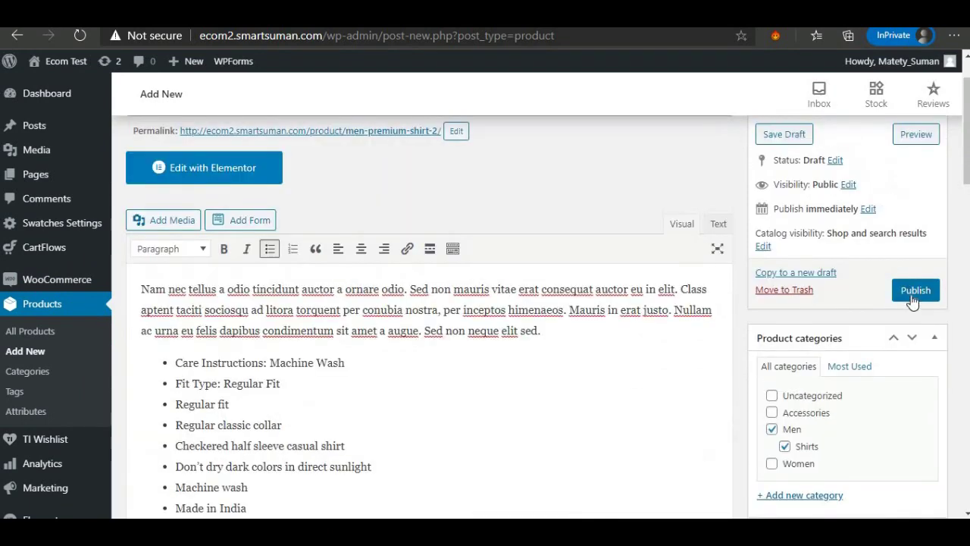
{"action": "left_click", "coordinate": [913, 290]}
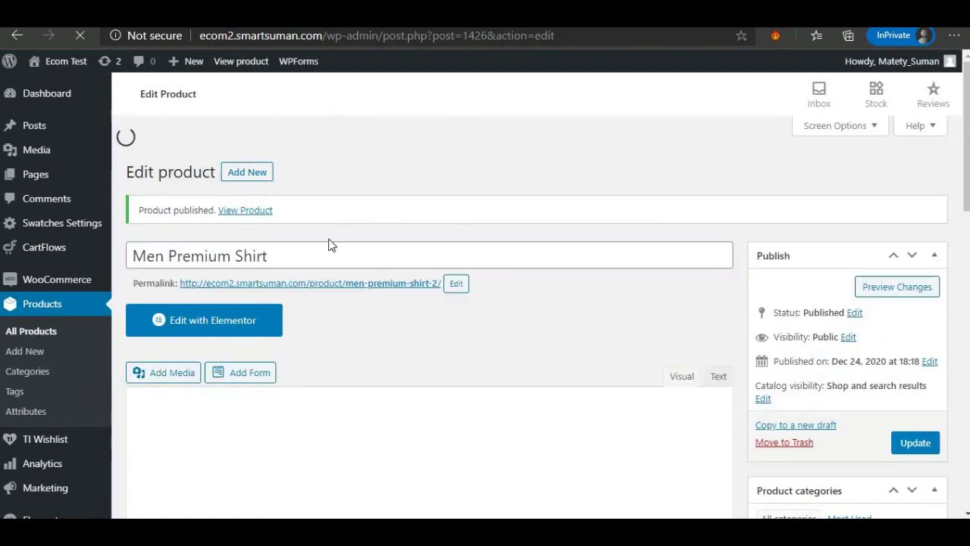
On the live product page, choose RED size S to confirm ₹499.00 and 5 in stock.
{"action": "right_click", "coordinate": [240, 272]}
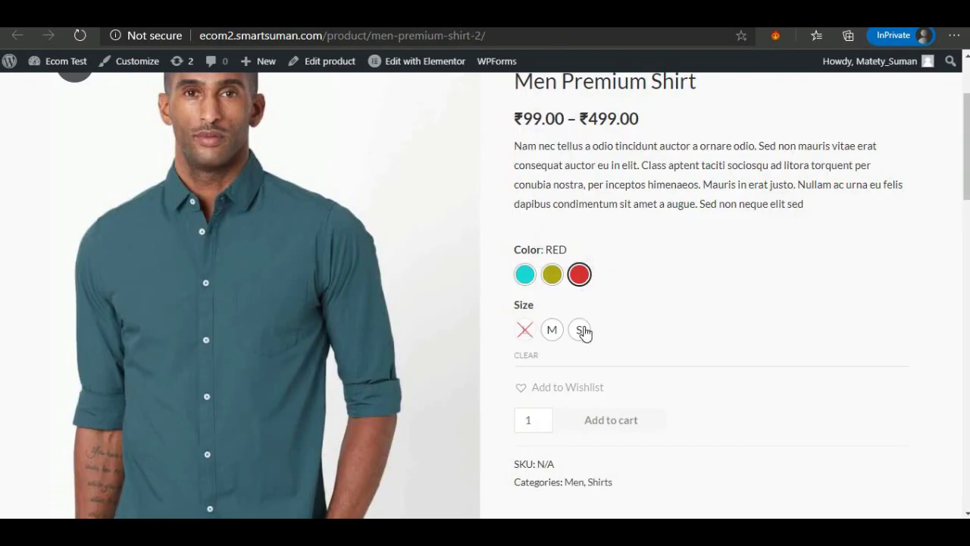
{"action": "left_click", "coordinate": [581, 330]}
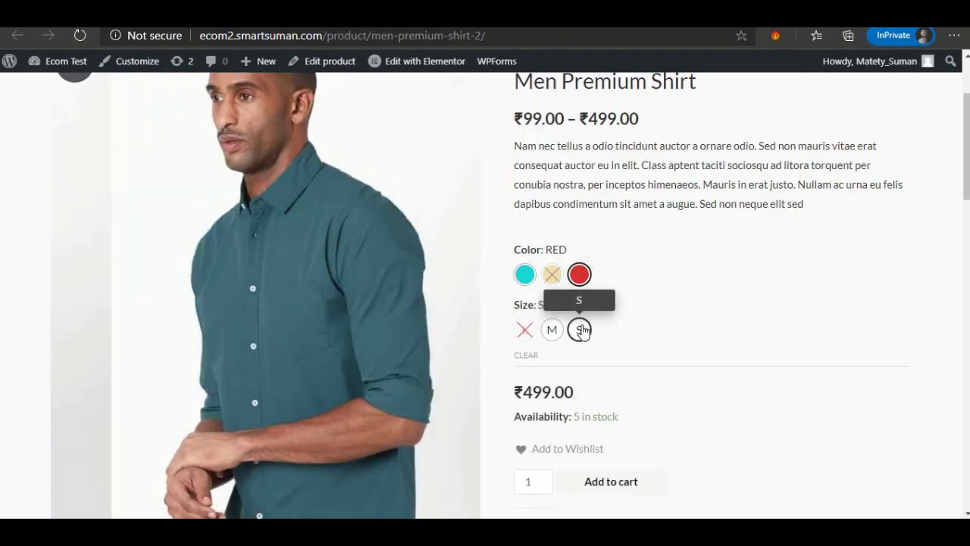
{"action": "left_click_drag", "start_coordinate": [574, 417], "coordinate": [623, 419]}
{"action": "scroll", "coordinate": [624, 419], "scroll_direction": "up", "scroll_amount": 2}
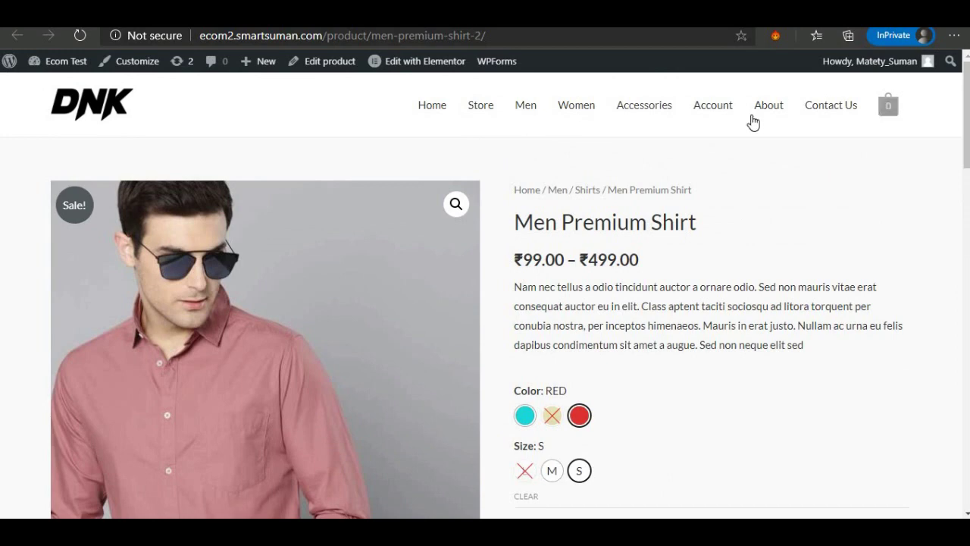
{"action": "left_click", "coordinate": [713, 106]}
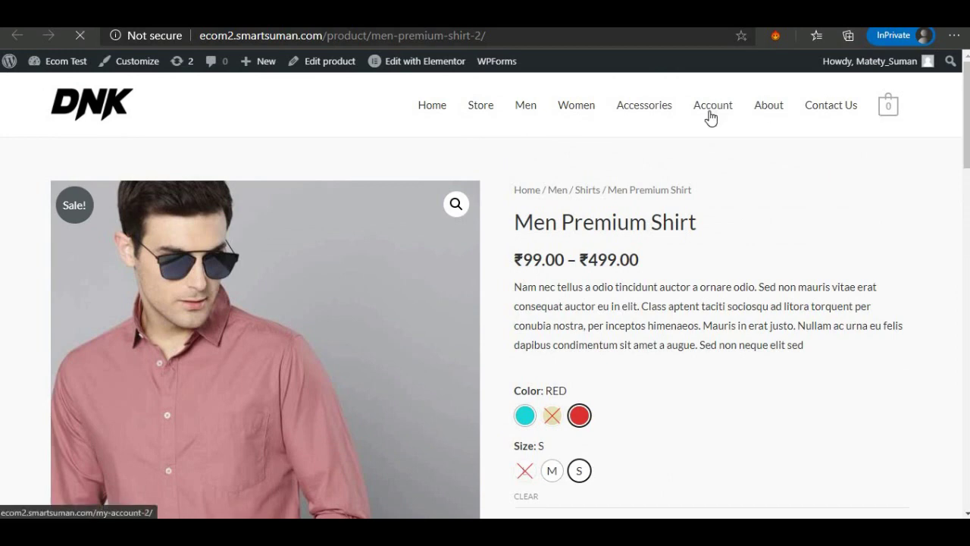
Check the wishlisted RED, S shirt's stock status, then open and dismiss the Actions dropdown.
{"action": "scroll", "coordinate": [333, 318], "scroll_direction": "down", "scroll_amount": 3}
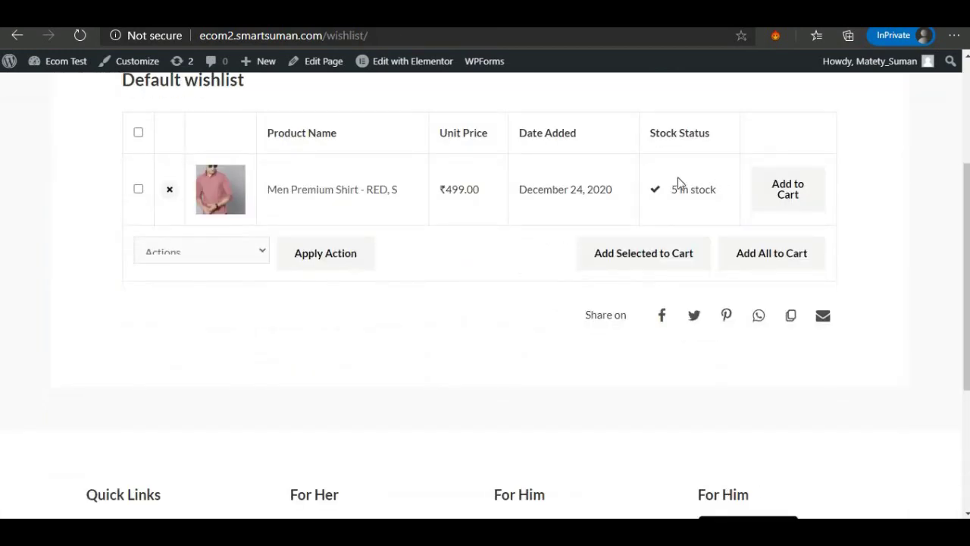
{"action": "left_click_drag", "start_coordinate": [708, 187], "coordinate": [780, 194]}
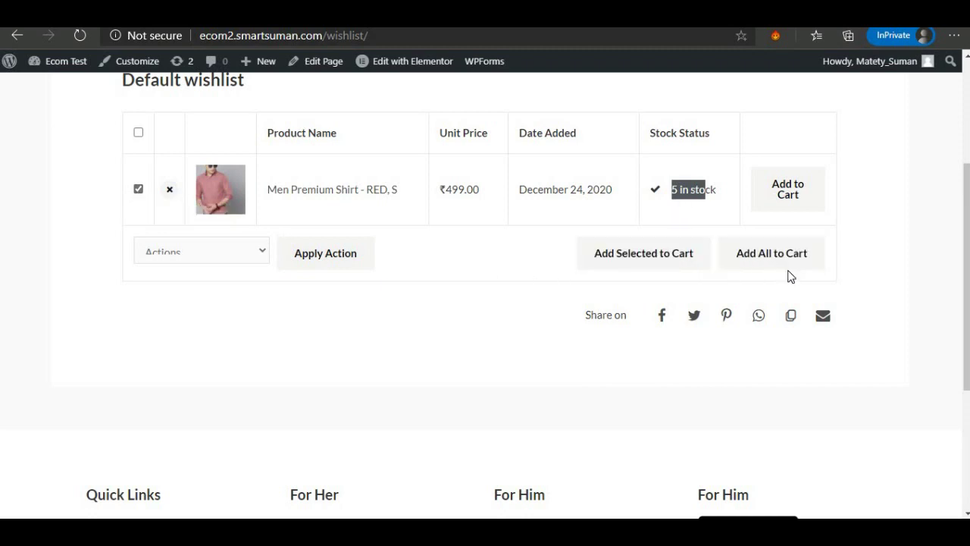
{"action": "left_click", "coordinate": [198, 253]}
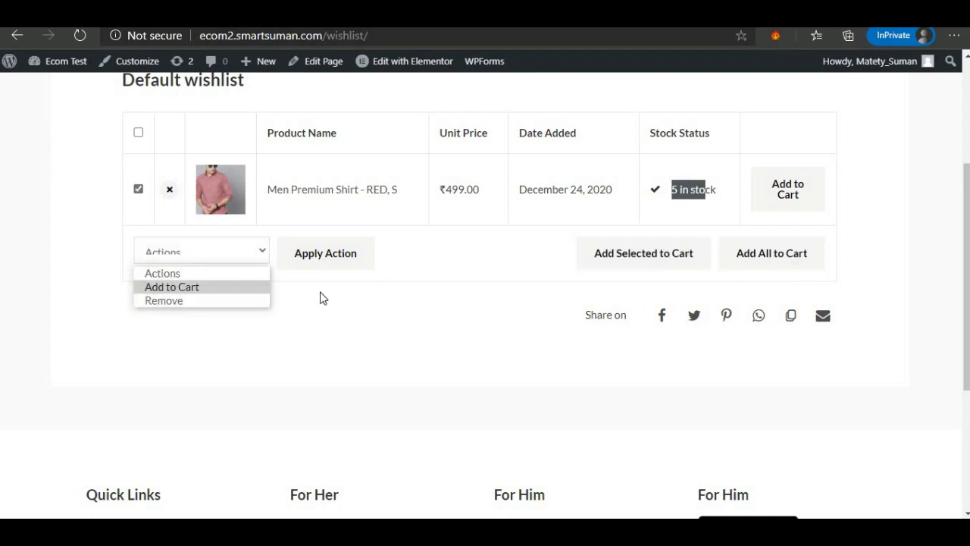
{"action": "left_click", "coordinate": [455, 355]}
{"action": "scroll", "coordinate": [453, 354], "scroll_direction": "up", "scroll_amount": 3}
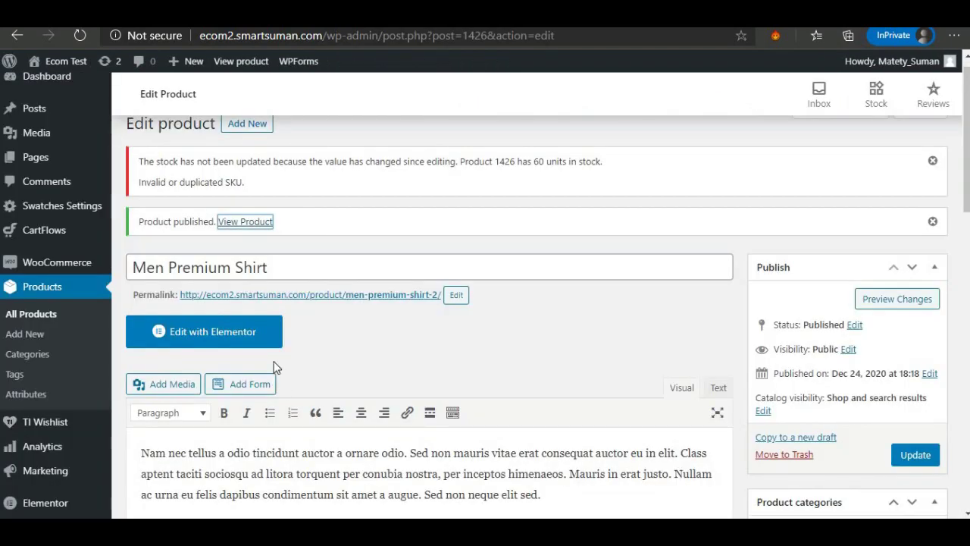
Switch the Men Premium Shirt's Product data type from Variable product to Grouped product.
{"action": "scroll", "coordinate": [237, 350], "scroll_direction": "down", "scroll_amount": 3}
{"action": "scroll", "coordinate": [237, 347], "scroll_direction": "down", "scroll_amount": 1}
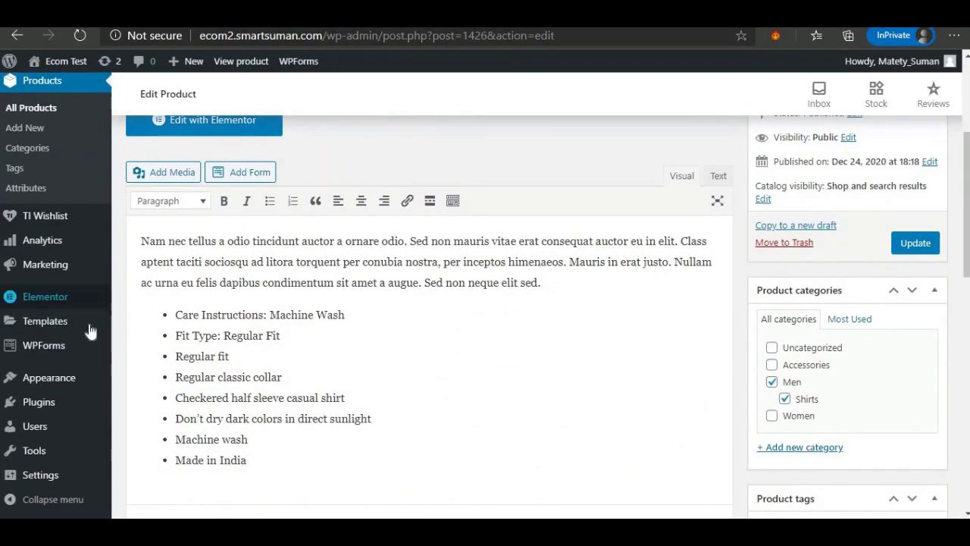
{"action": "scroll", "coordinate": [334, 317], "scroll_direction": "down", "scroll_amount": 5}
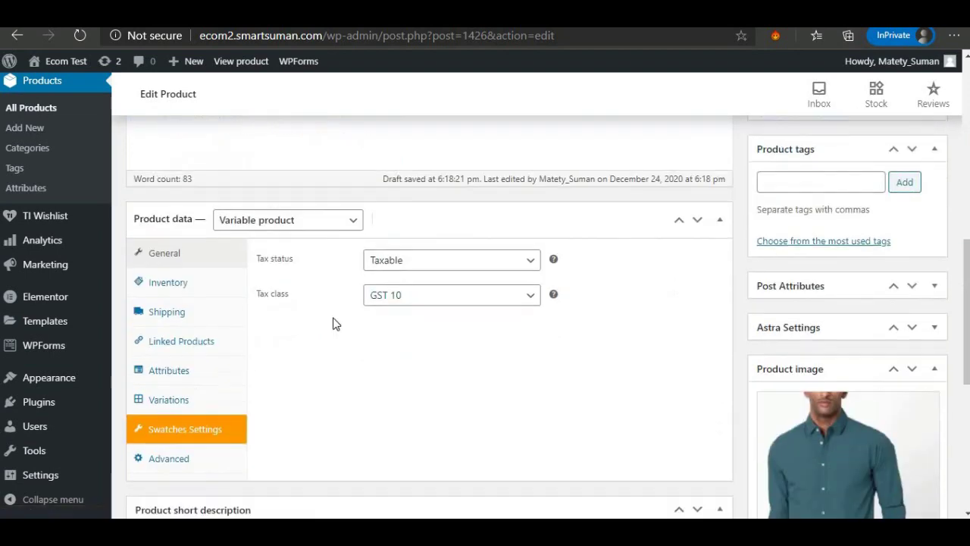
{"action": "left_click", "coordinate": [322, 219]}
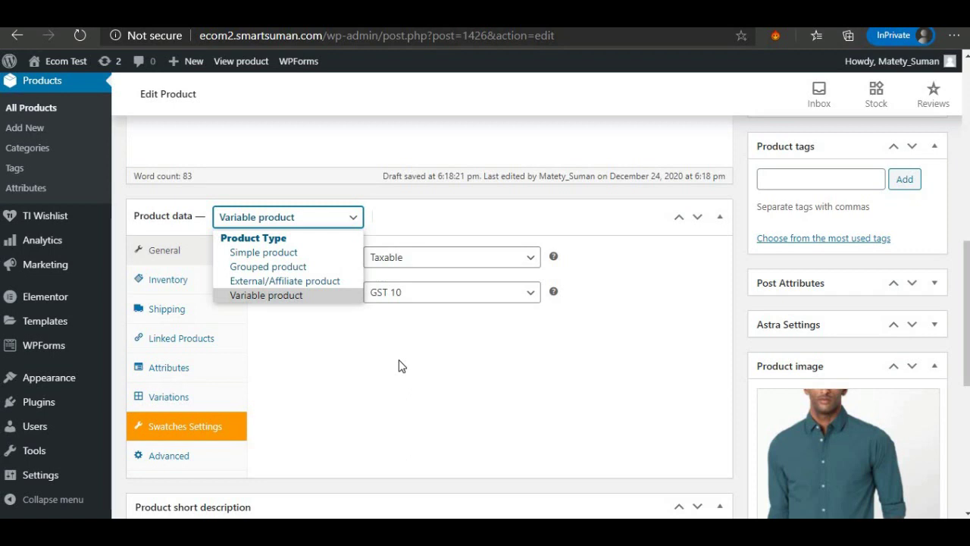
{"action": "left_click", "coordinate": [290, 267]}
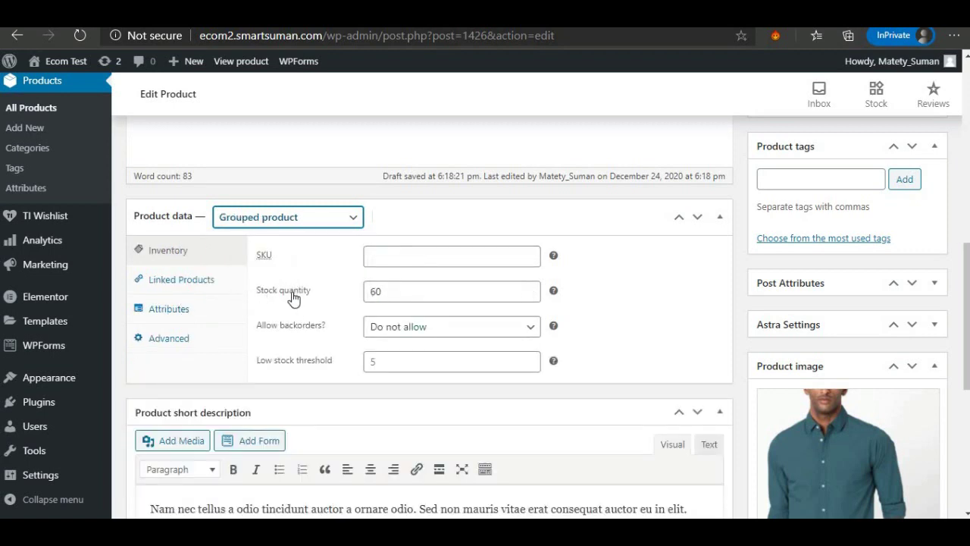
{"action": "scroll", "coordinate": [39, 283], "scroll_direction": "down", "scroll_amount": 2}
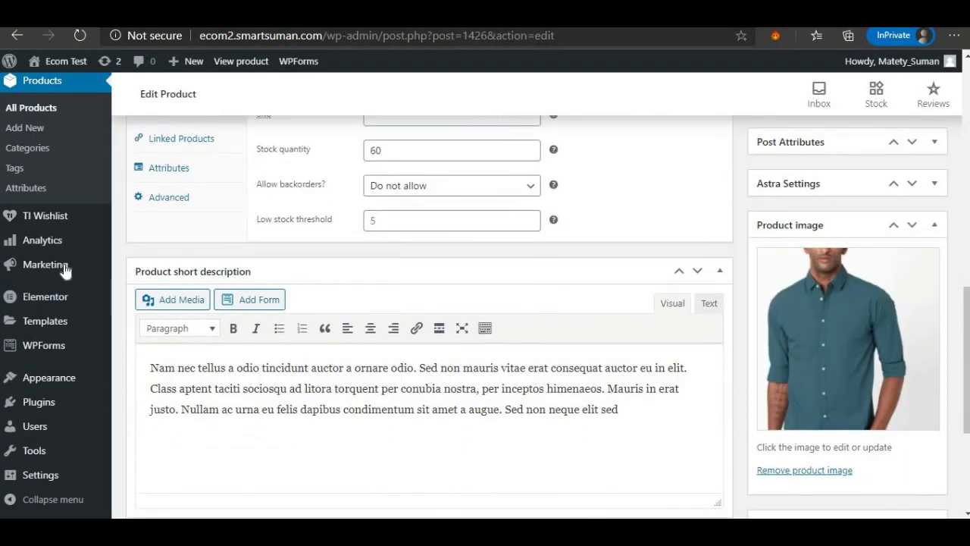
{"action": "scroll", "coordinate": [63, 264], "scroll_direction": "up", "scroll_amount": 4}
{"action": "mouse_move", "coordinate": [29, 282]}
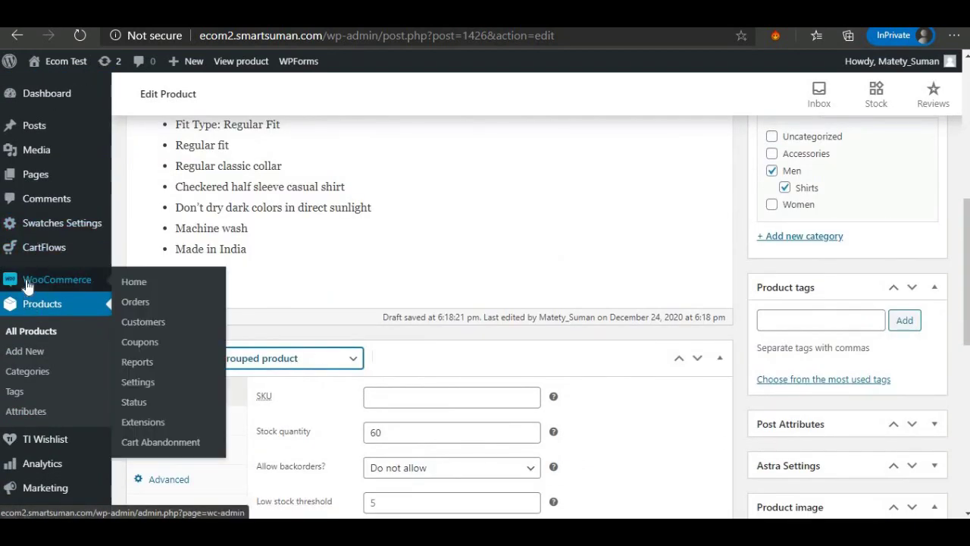
Go to WooCommerce Coupons, leaving the unsaved product edits, and start the first coupon.
{"action": "left_click", "coordinate": [140, 342]}
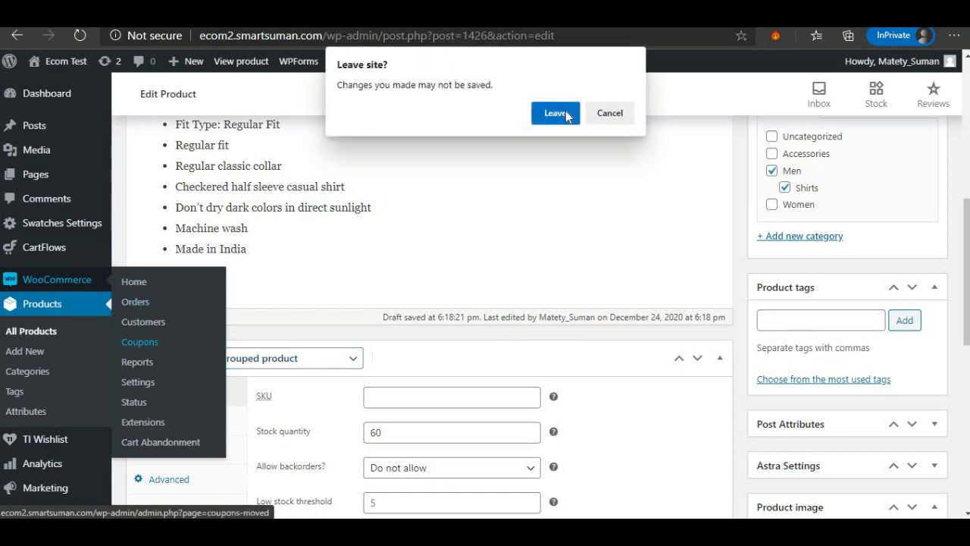
{"action": "left_click", "coordinate": [555, 113]}
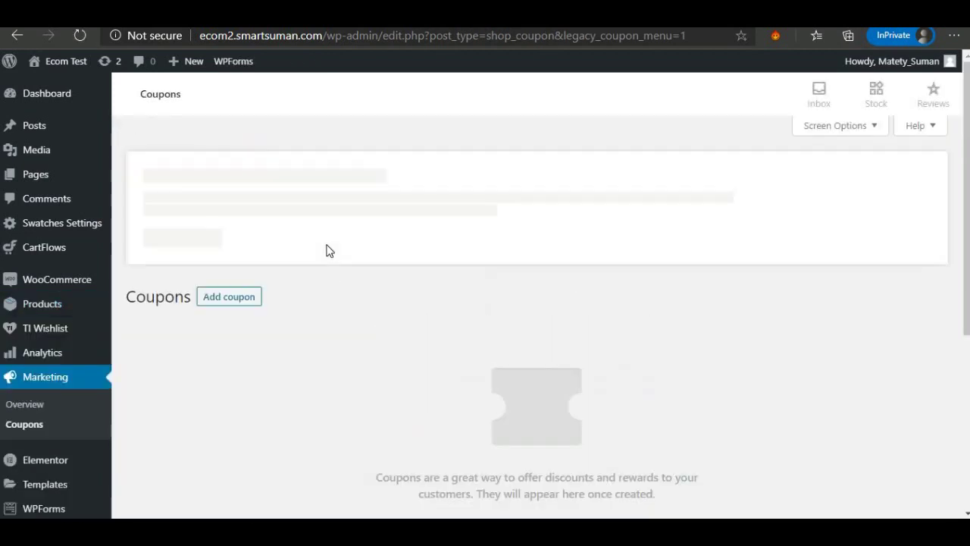
{"action": "scroll", "coordinate": [305, 321], "scroll_direction": "down", "scroll_amount": 2}
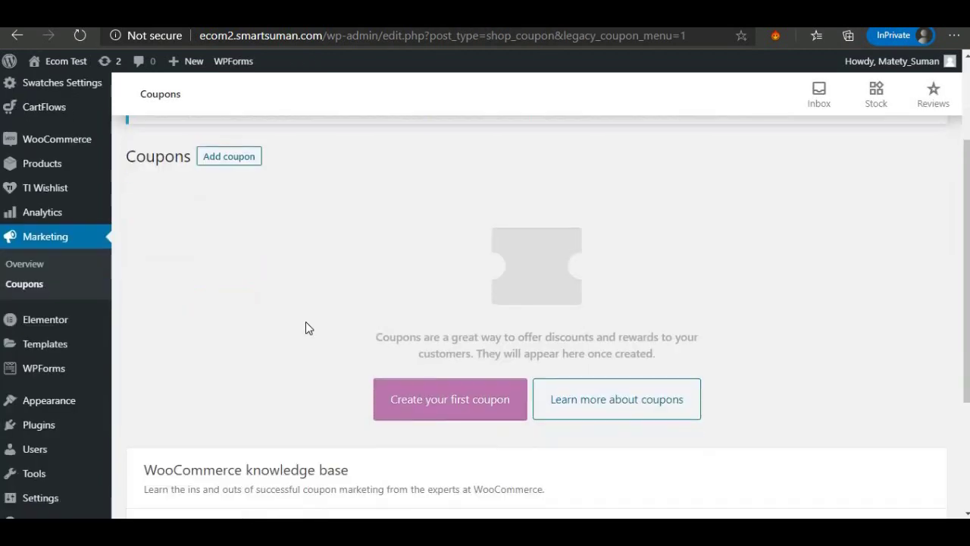
{"action": "left_click", "coordinate": [439, 411]}
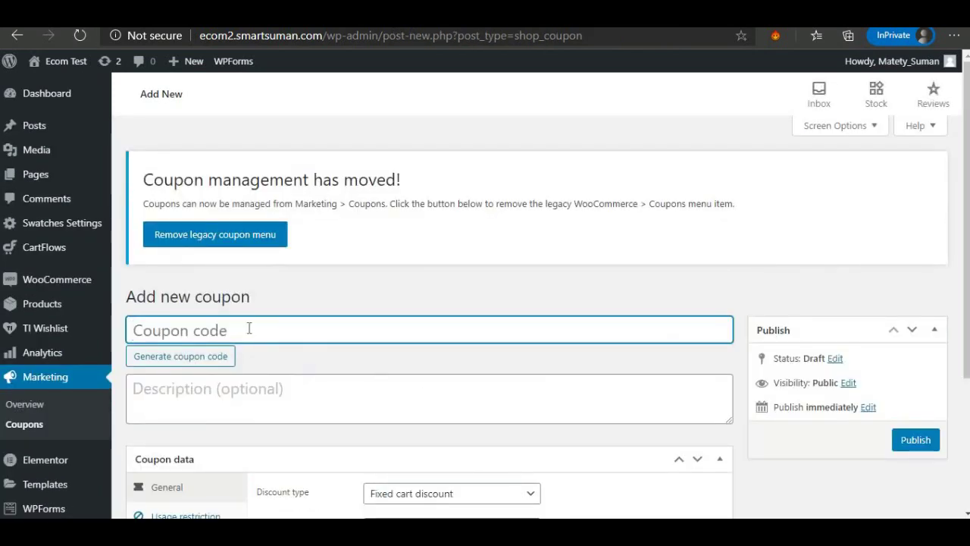
Enter FREESHIPPING as the coupon code.
{"action": "type", "text": "FIR"}
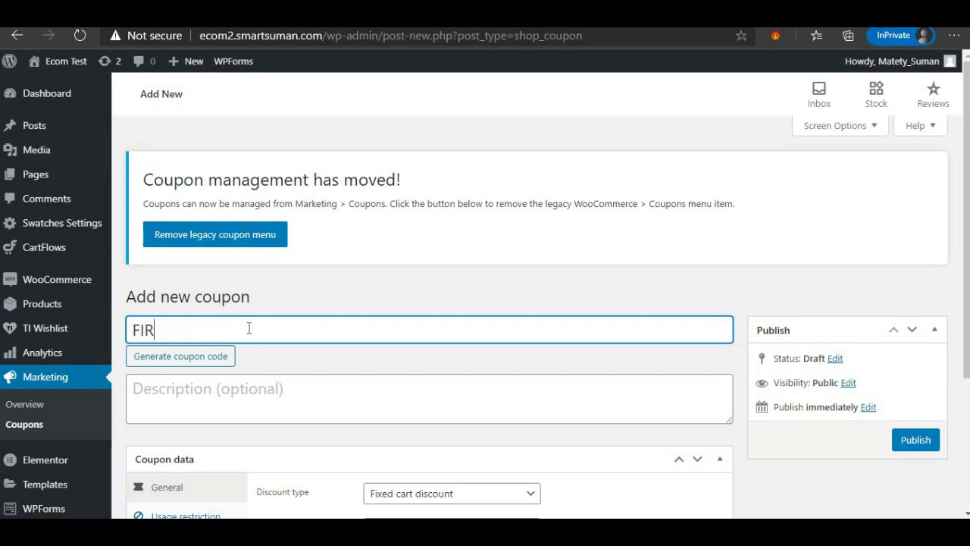
{"action": "type", "text": "STFRE"}
{"action": "key", "text": "BackSpace"}
{"action": "key", "text": "BackSpace"}
{"action": "key", "text": "BackSpace"}
{"action": "key", "text": "BackSpace"}
{"action": "key", "text": "BackSpace"}
{"action": "key", "text": "BackSpace"}
{"action": "key", "text": "BackSpace"}
{"action": "key", "text": "BackSpace"}
{"action": "type", "text": "FREESHI"}
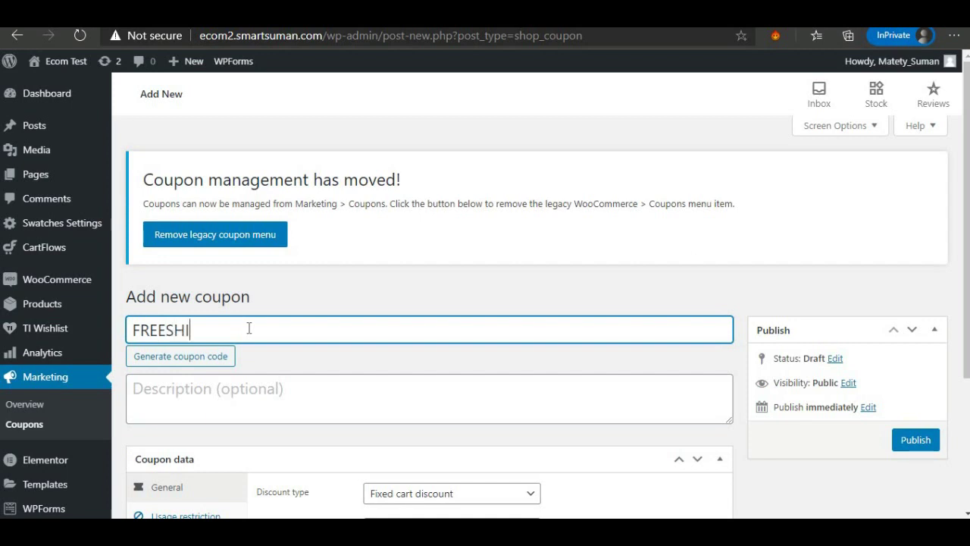
{"action": "type", "text": "PPING"}
{"action": "left_click", "coordinate": [183, 363]}
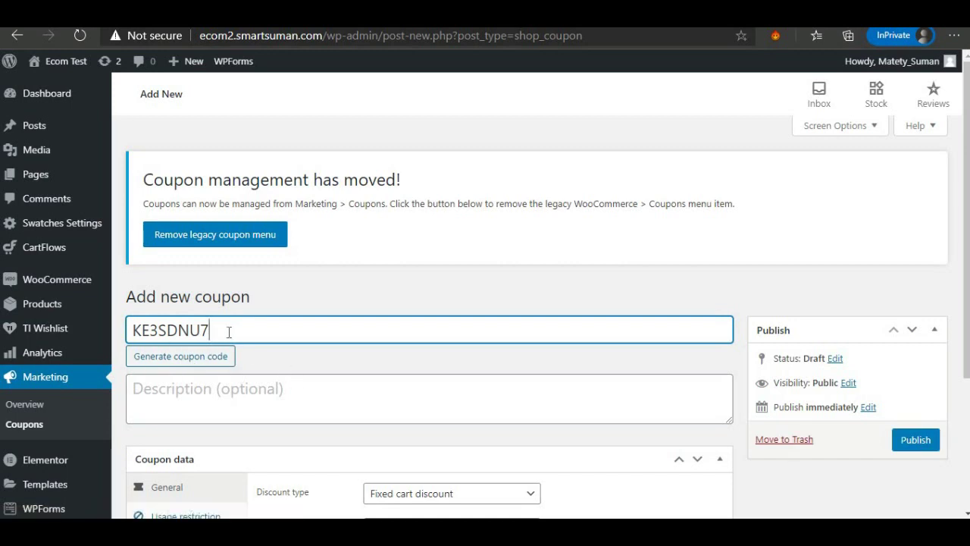
{"action": "left_click_drag", "start_coordinate": [201, 329], "coordinate": [127, 330]}
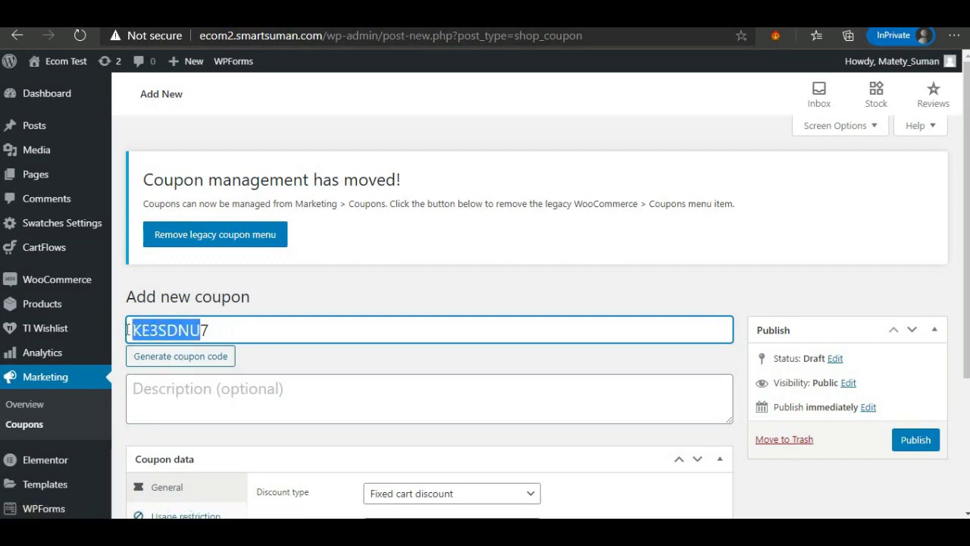
{"action": "type", "text": "FREE"}
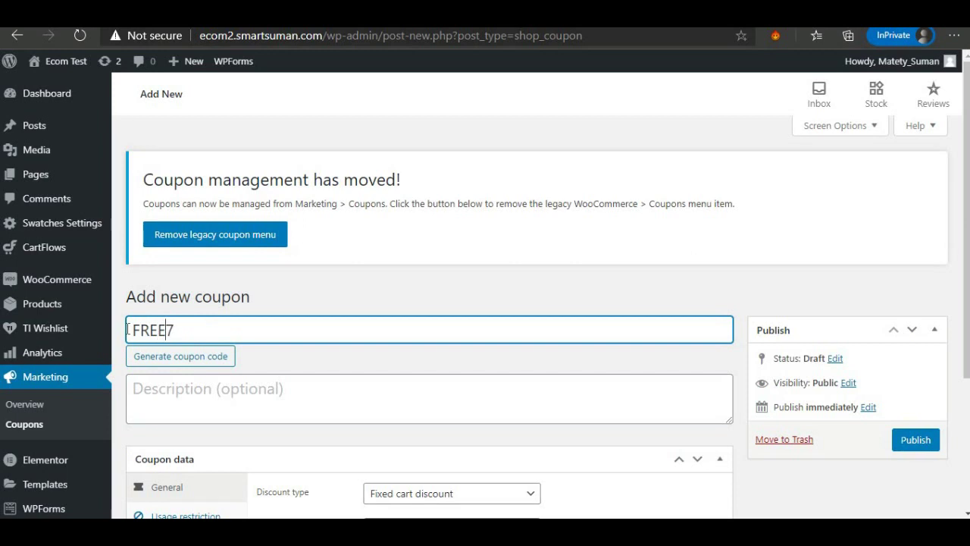
{"action": "type", "text": "SHIPPING"}
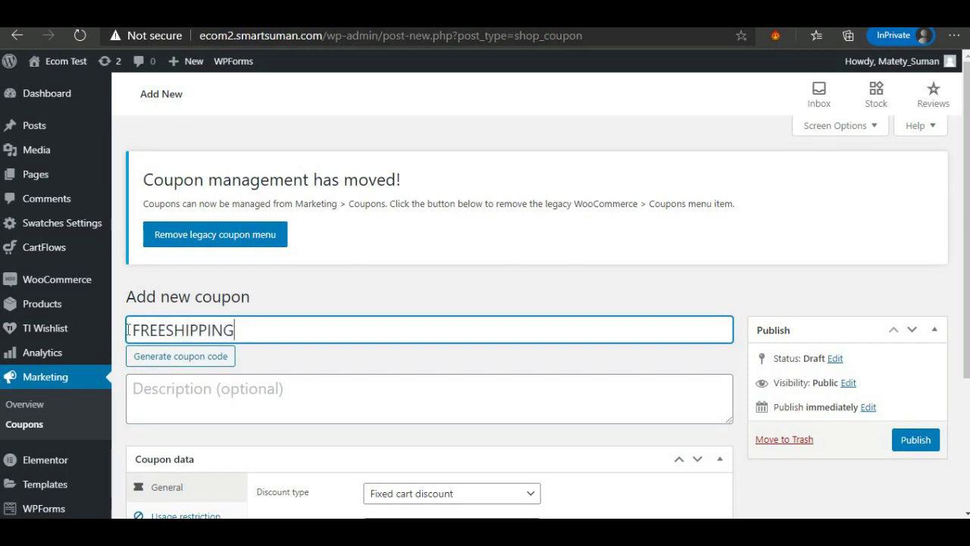
{"action": "scroll", "coordinate": [195, 296], "scroll_direction": "down", "scroll_amount": 2}
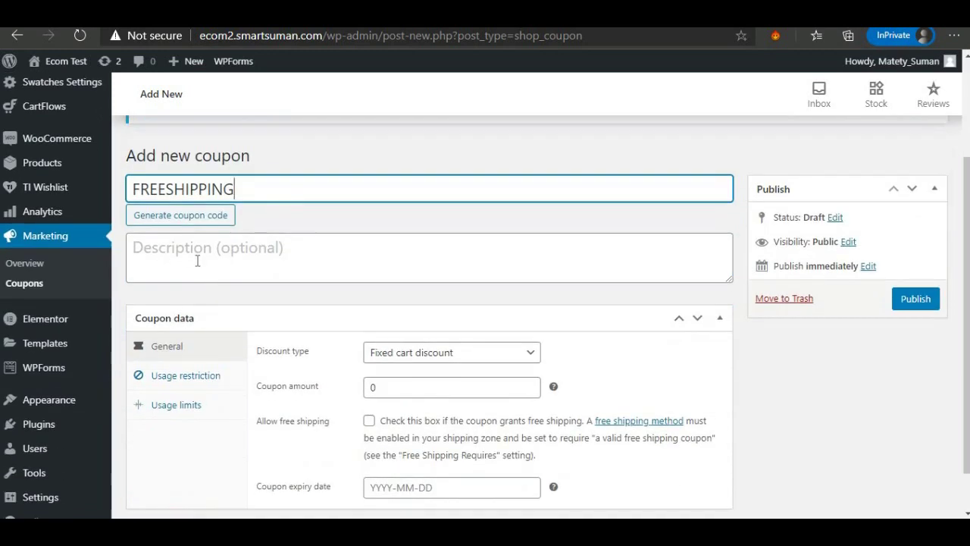
Set the coupon to Fixed product discount, amount 100, with free shipping, then review the usage settings.
{"action": "scroll", "coordinate": [205, 250], "scroll_direction": "down", "scroll_amount": 1}
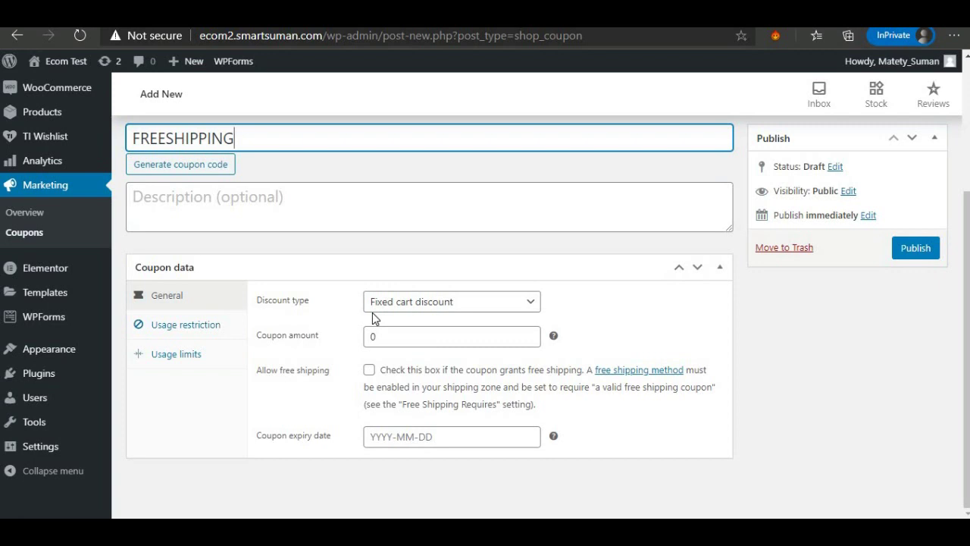
{"action": "left_click", "coordinate": [377, 310]}
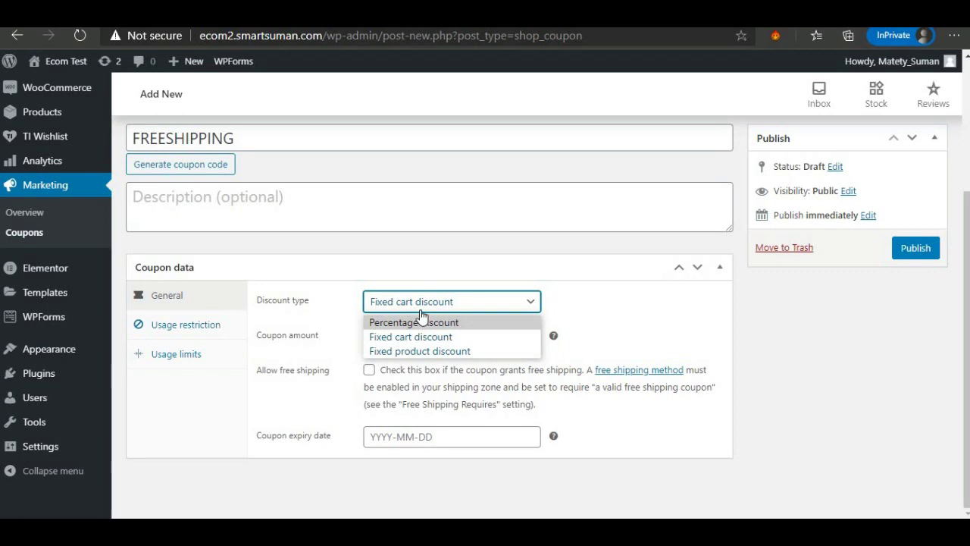
{"action": "left_click", "coordinate": [430, 351]}
{"action": "left_click", "coordinate": [372, 337]}
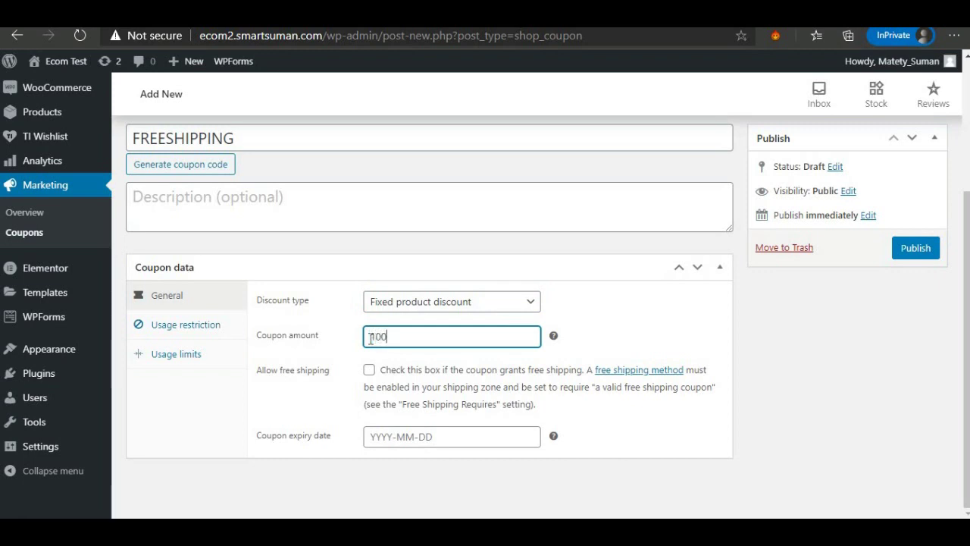
{"action": "left_click", "coordinate": [369, 370]}
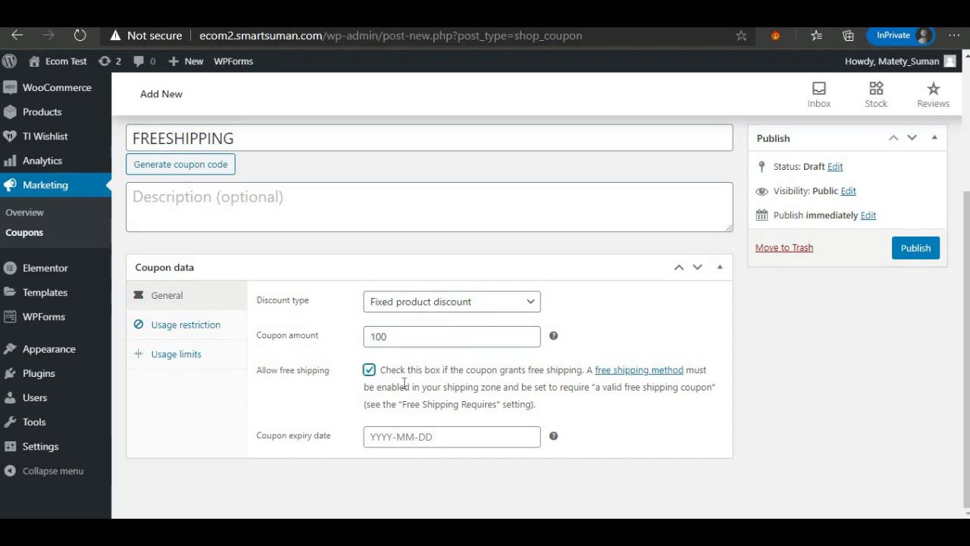
{"action": "left_click", "coordinate": [184, 333]}
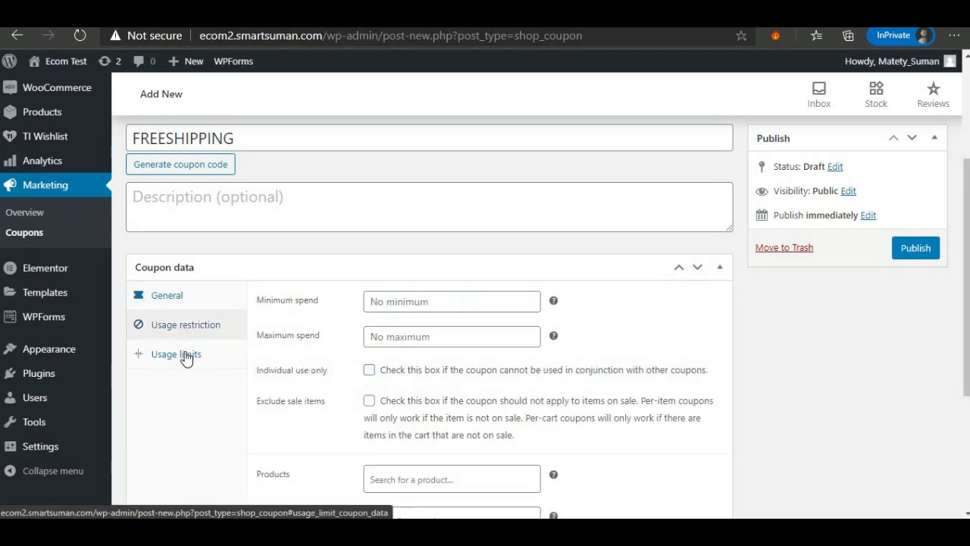
{"action": "left_click", "coordinate": [184, 354]}
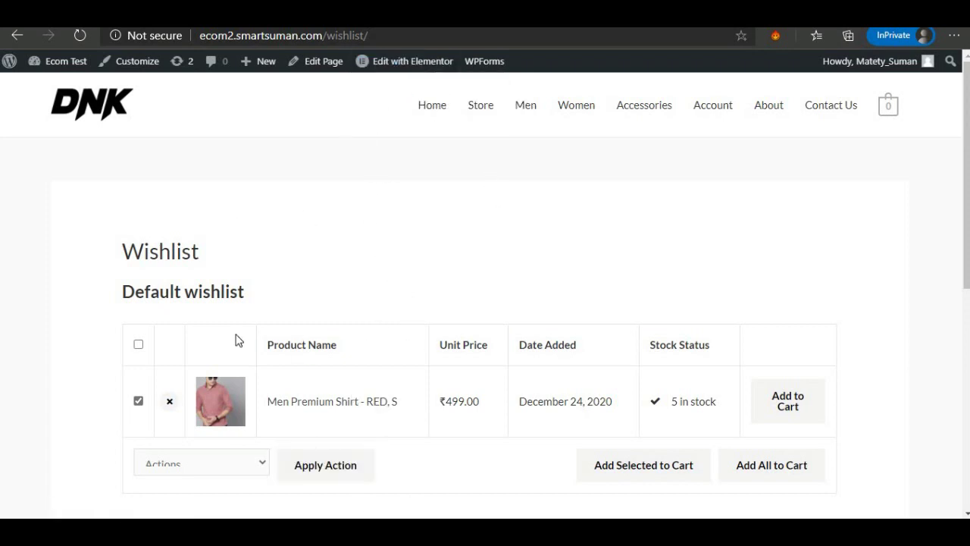
Open the Men Premium Shirt page from the wishlist, then return to the homepage via the DNK logo.
{"action": "left_click", "coordinate": [310, 401]}
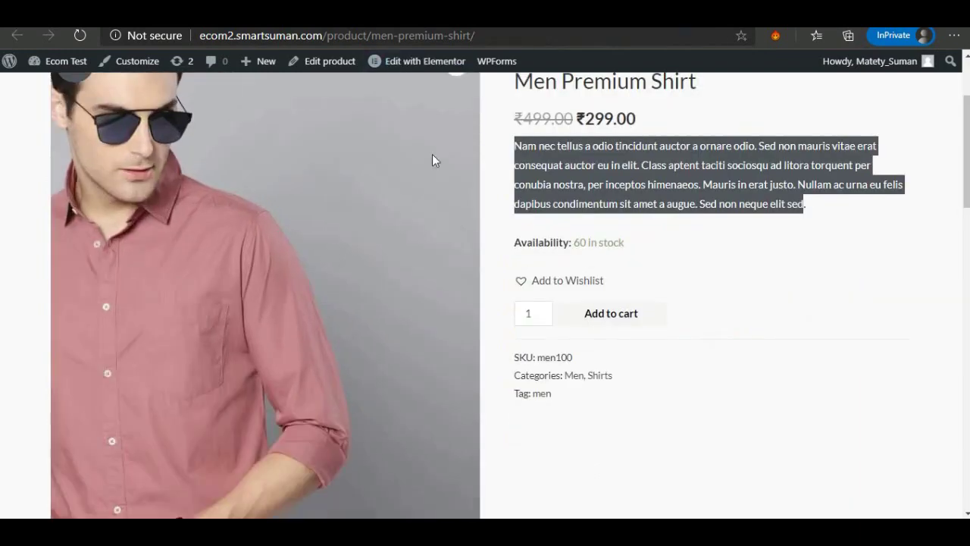
{"action": "scroll", "coordinate": [433, 158], "scroll_direction": "up", "scroll_amount": 2}
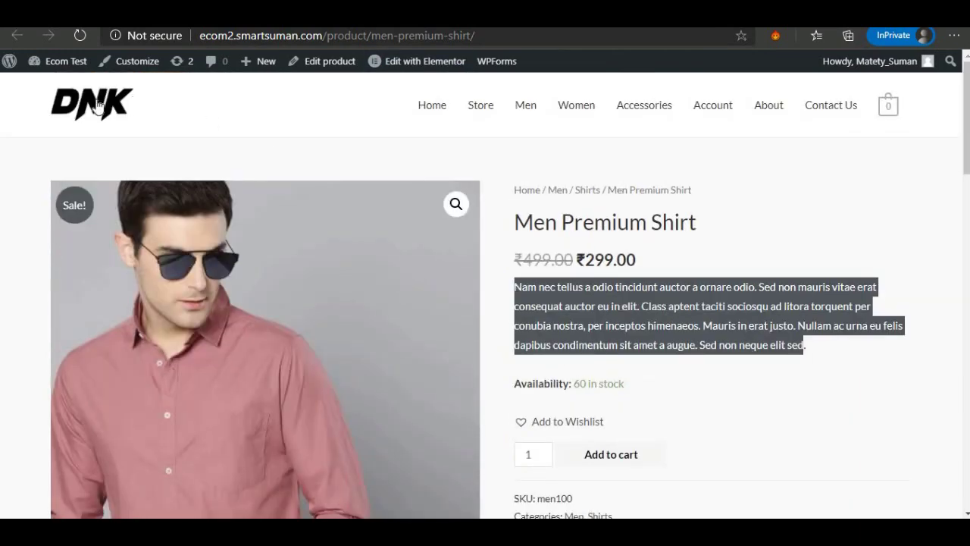
{"action": "left_click", "coordinate": [94, 108]}
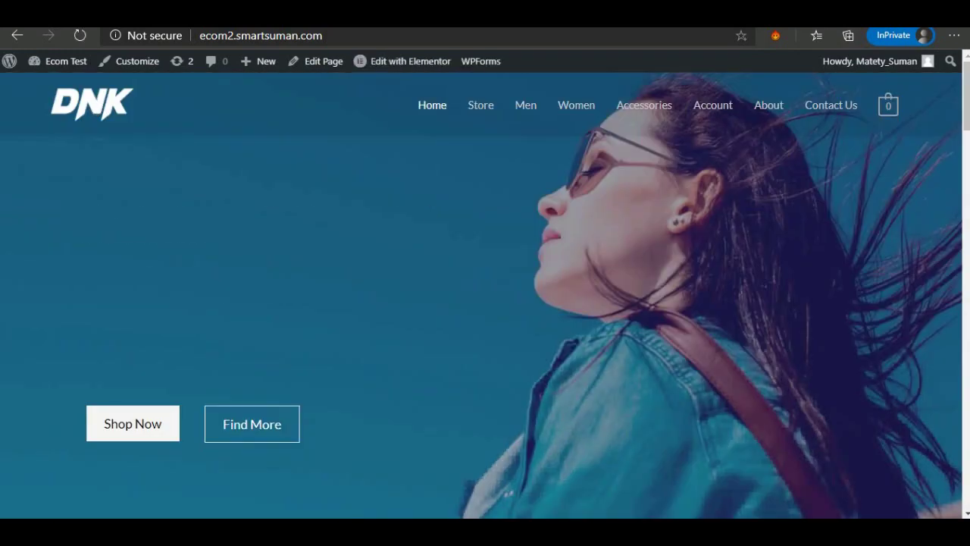
{"action": "scroll", "coordinate": [431, 255], "scroll_direction": "down", "scroll_amount": 3}
{"action": "scroll", "coordinate": [431, 253], "scroll_direction": "up", "scroll_amount": 3}
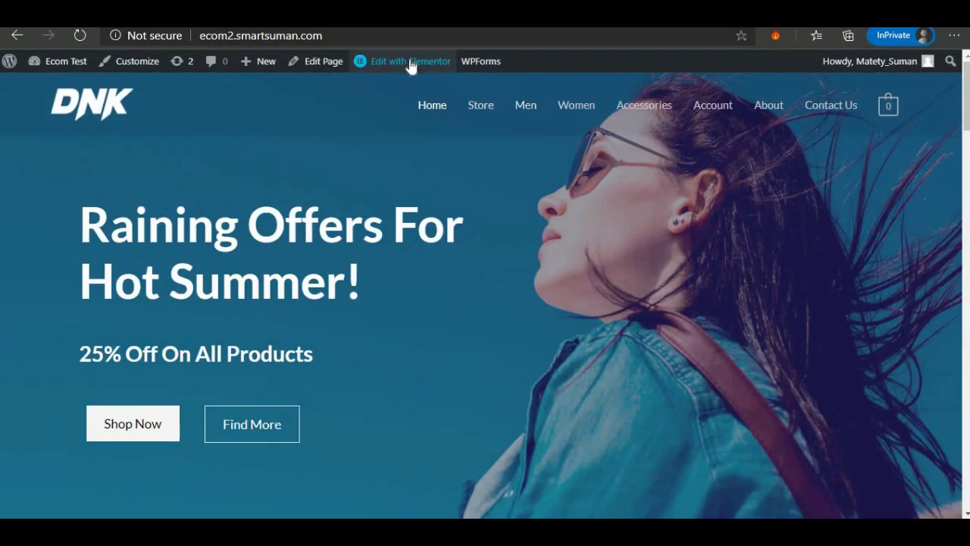
Open the homepage in Elementor, select the hero heading, and return to the Elements panel.
{"action": "mouse_move", "coordinate": [409, 66]}
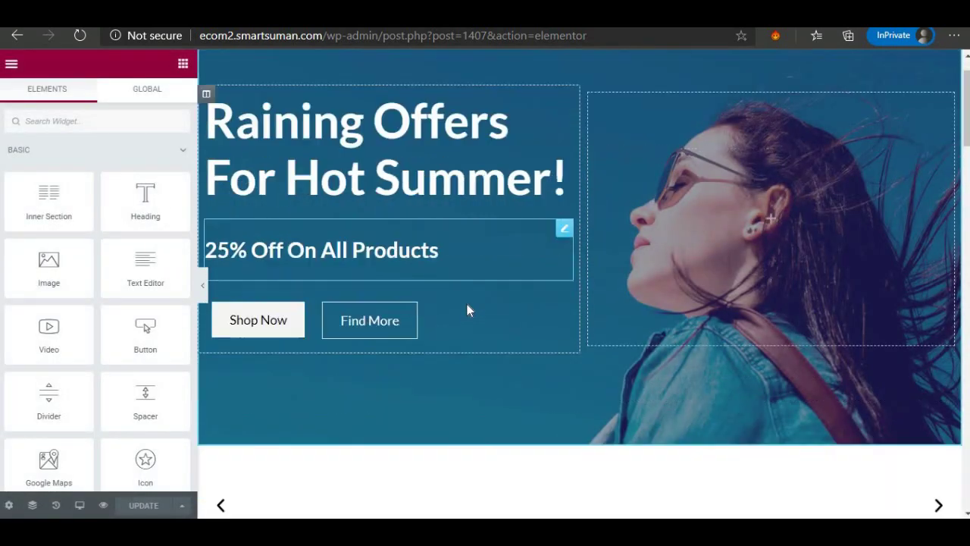
{"action": "scroll", "coordinate": [467, 304], "scroll_direction": "down", "scroll_amount": 6}
{"action": "scroll", "coordinate": [466, 303], "scroll_direction": "up", "scroll_amount": 2}
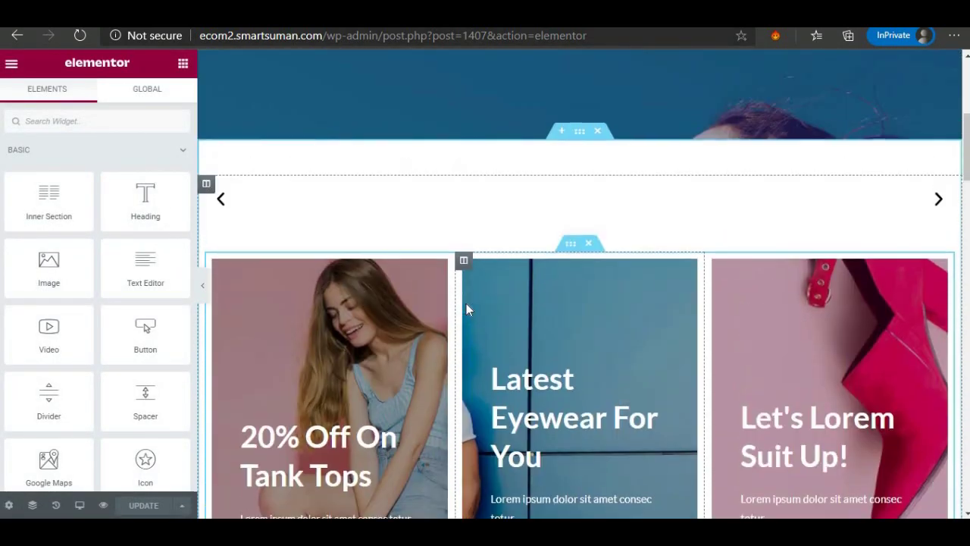
{"action": "scroll", "coordinate": [467, 303], "scroll_direction": "up", "scroll_amount": 5}
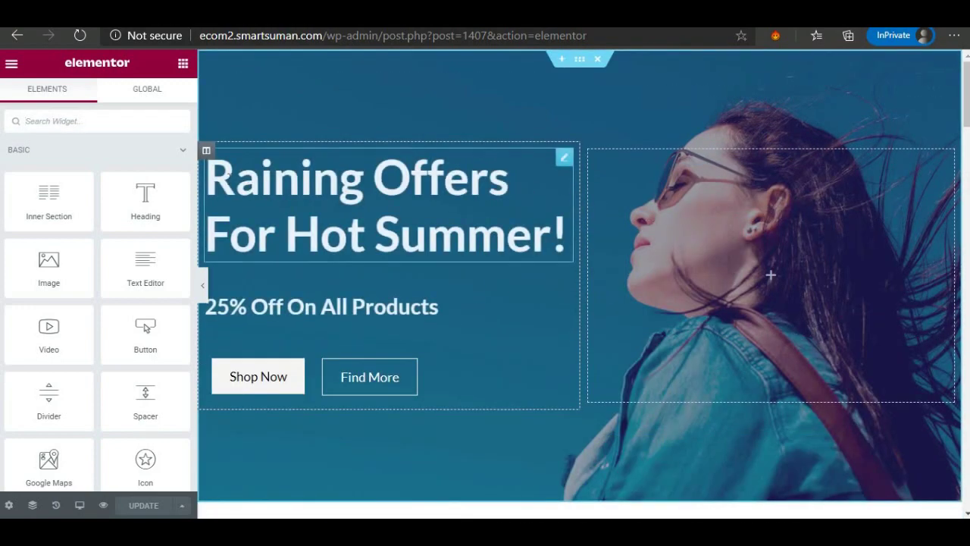
{"action": "left_click", "coordinate": [355, 181]}
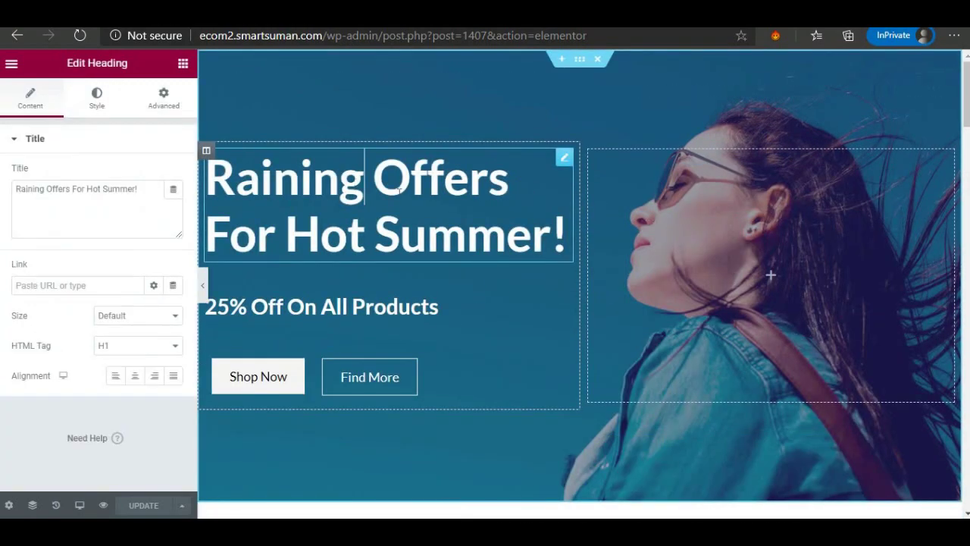
{"action": "key", "text": "ctrl+a"}
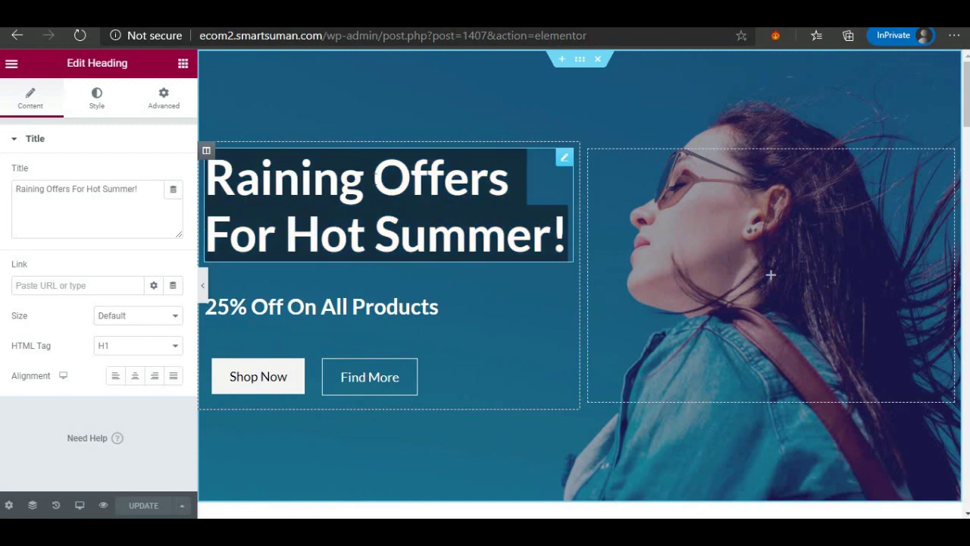
{"action": "left_click", "coordinate": [370, 201]}
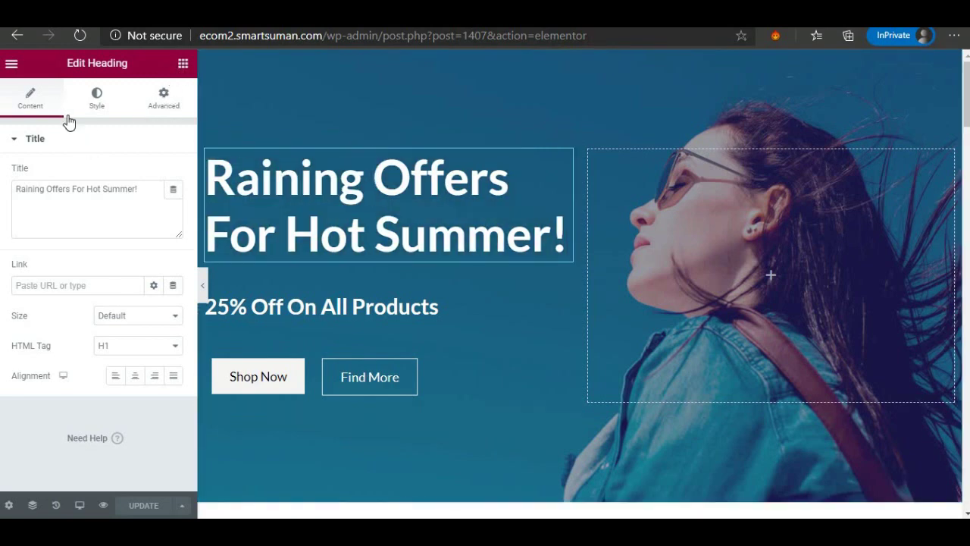
{"action": "left_click", "coordinate": [183, 65]}
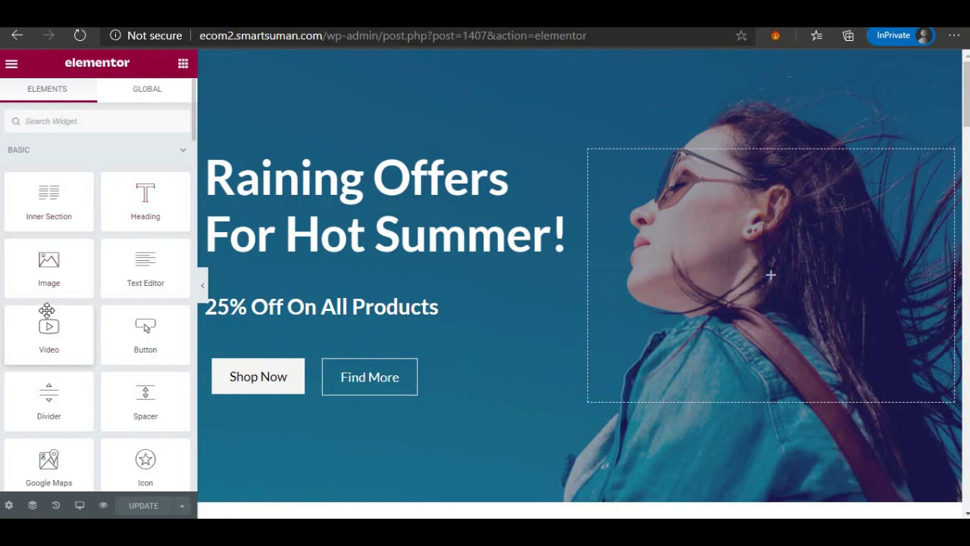
Browse the Elementor widget list and its Global section.
{"action": "scroll", "coordinate": [47, 310], "scroll_direction": "down", "scroll_amount": 5}
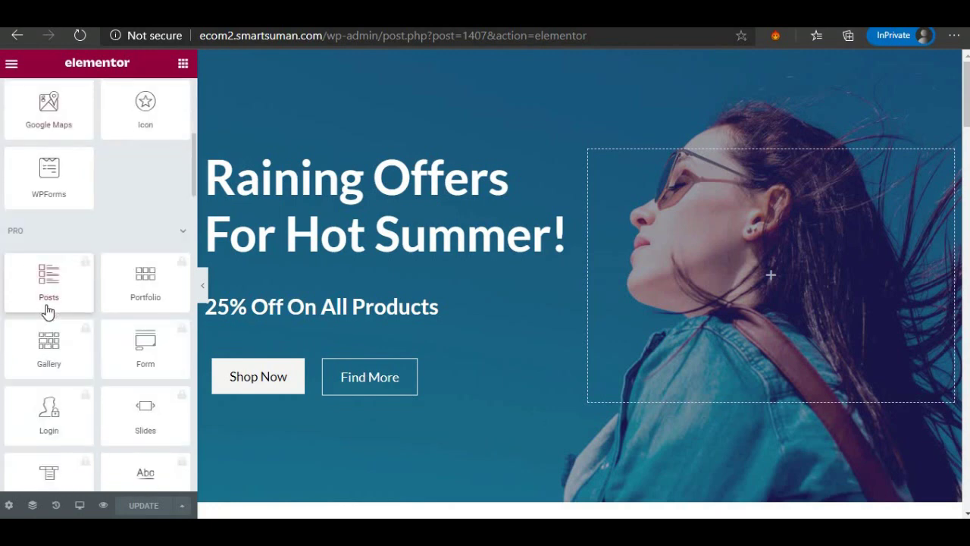
{"action": "scroll", "coordinate": [47, 310], "scroll_direction": "down", "scroll_amount": 20}
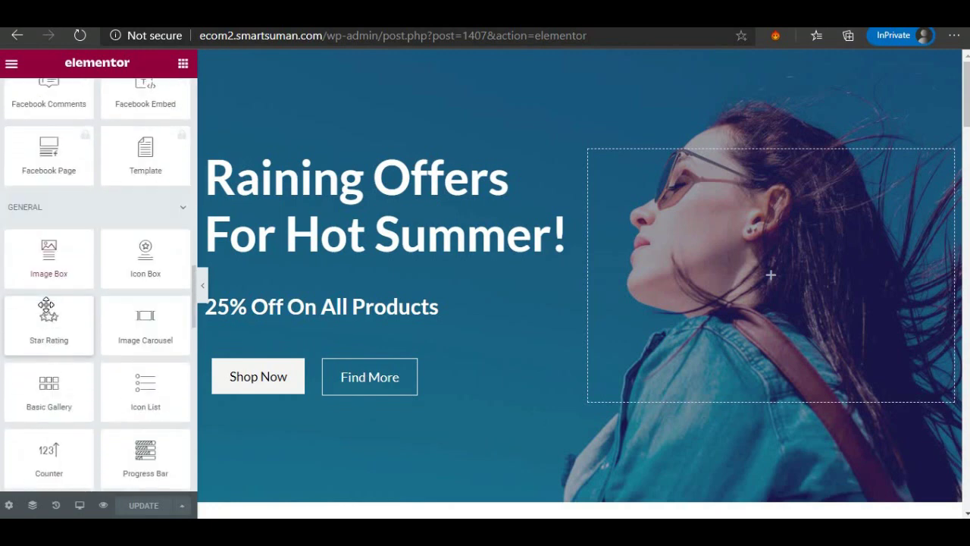
{"action": "scroll", "coordinate": [47, 307], "scroll_direction": "up", "scroll_amount": 20}
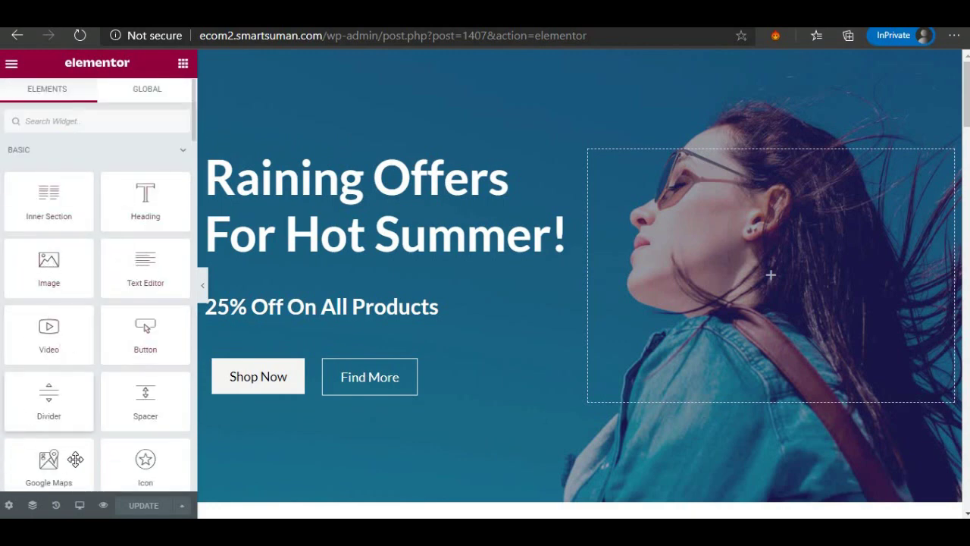
{"action": "left_click", "coordinate": [144, 92]}
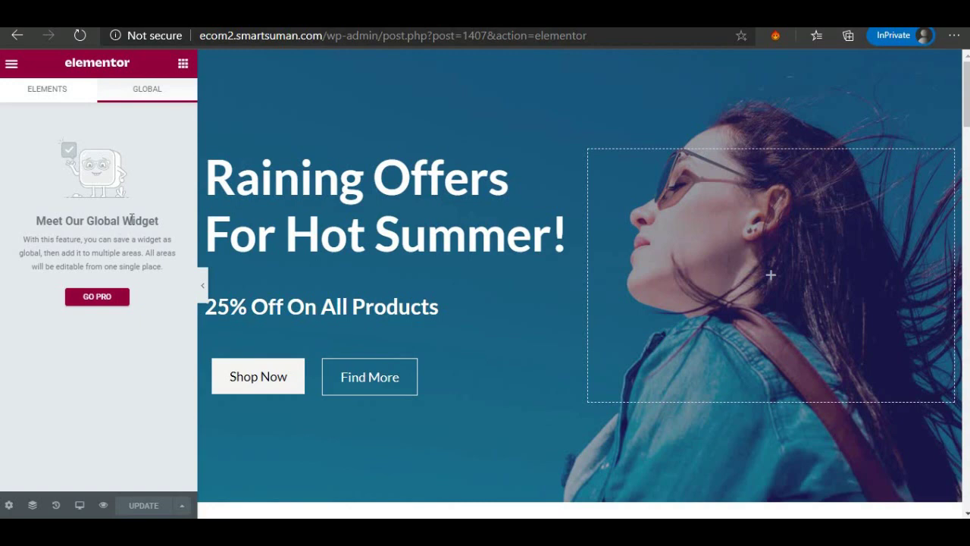
{"action": "left_click", "coordinate": [44, 97]}
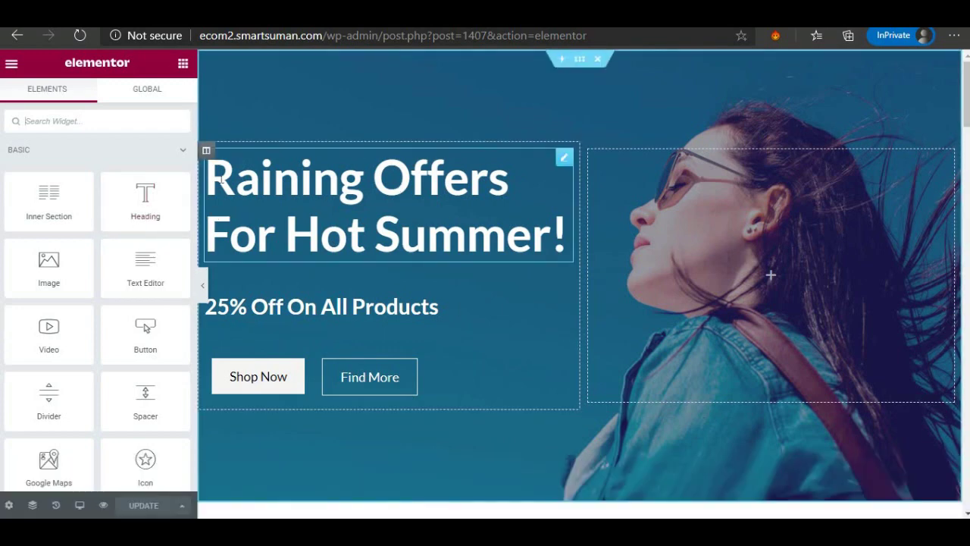
Open the hero heading's settings and select 'Raining Offers' in its title.
{"action": "left_click", "coordinate": [567, 235]}
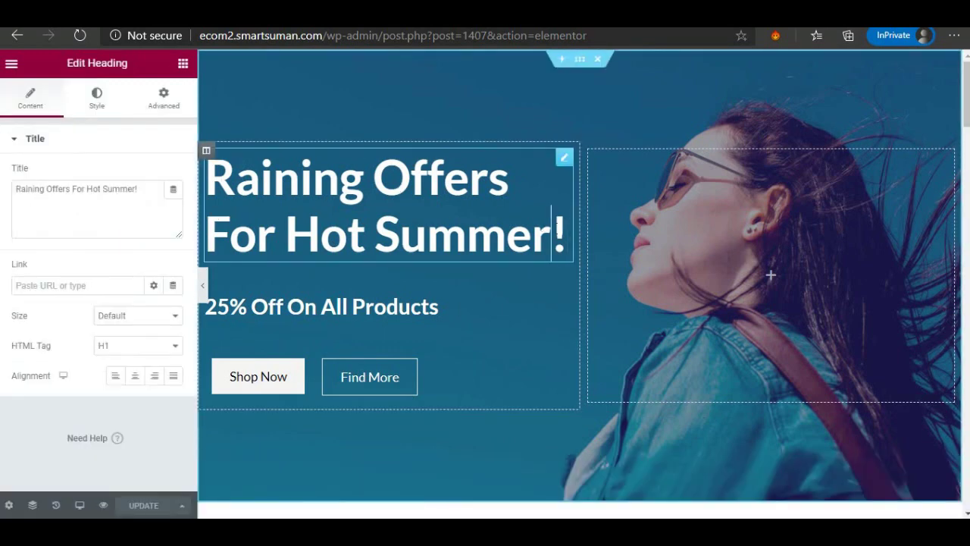
{"action": "left_click_drag", "start_coordinate": [400, 237], "coordinate": [235, 181]}
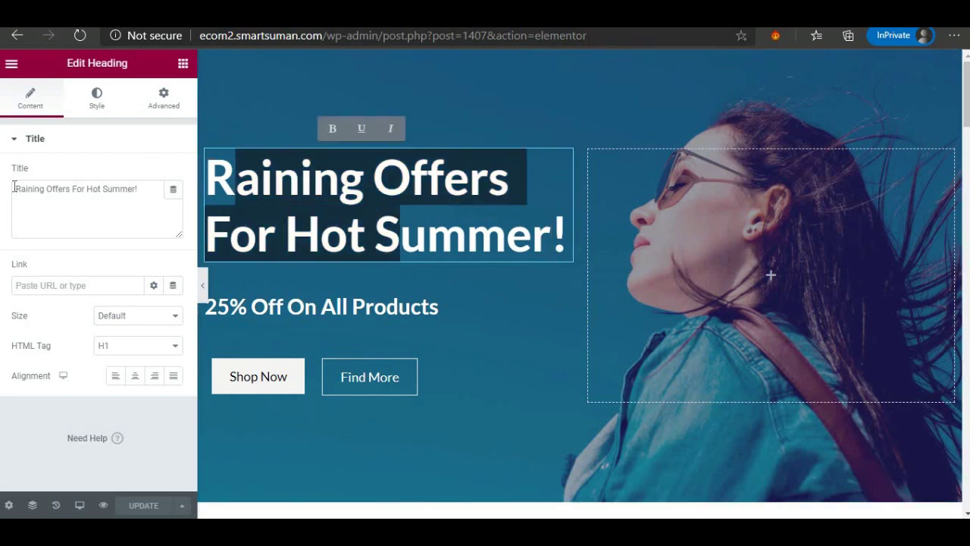
{"action": "left_click_drag", "start_coordinate": [14, 187], "coordinate": [74, 187]}
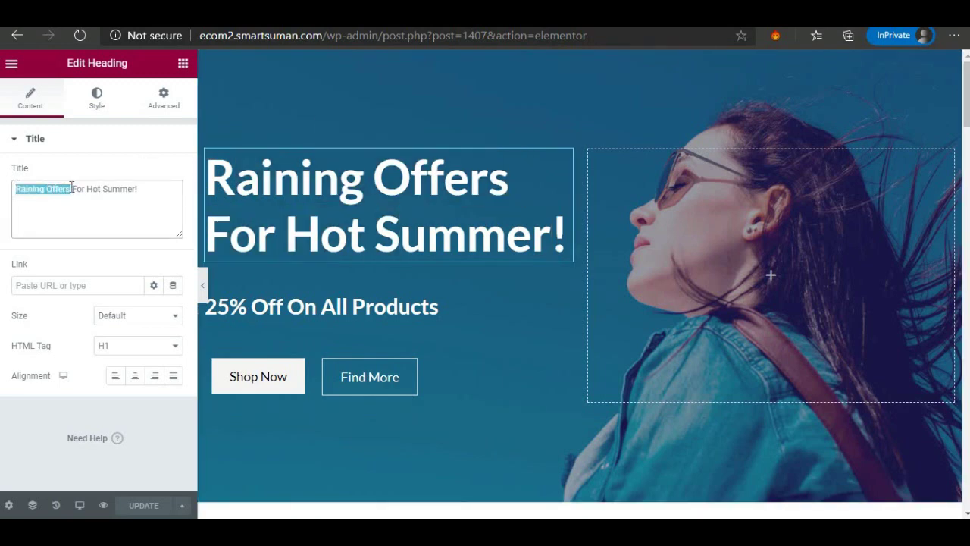
Retitle the heading 'WINTER For Hot Summer!', keeping size Default after trying Small, Medium and Large.
{"action": "type", "text": "WINTER"}
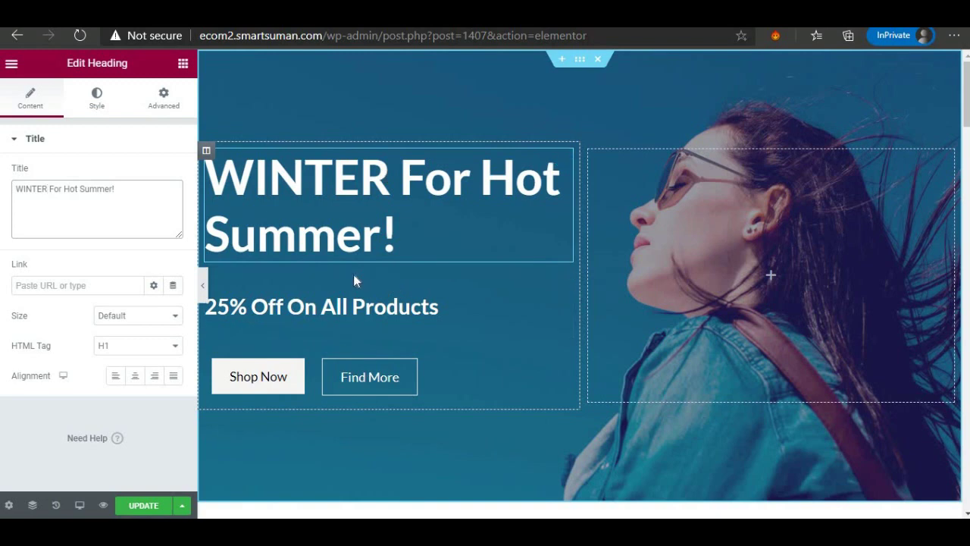
{"action": "left_click", "coordinate": [137, 316]}
{"action": "left_click", "coordinate": [130, 343]}
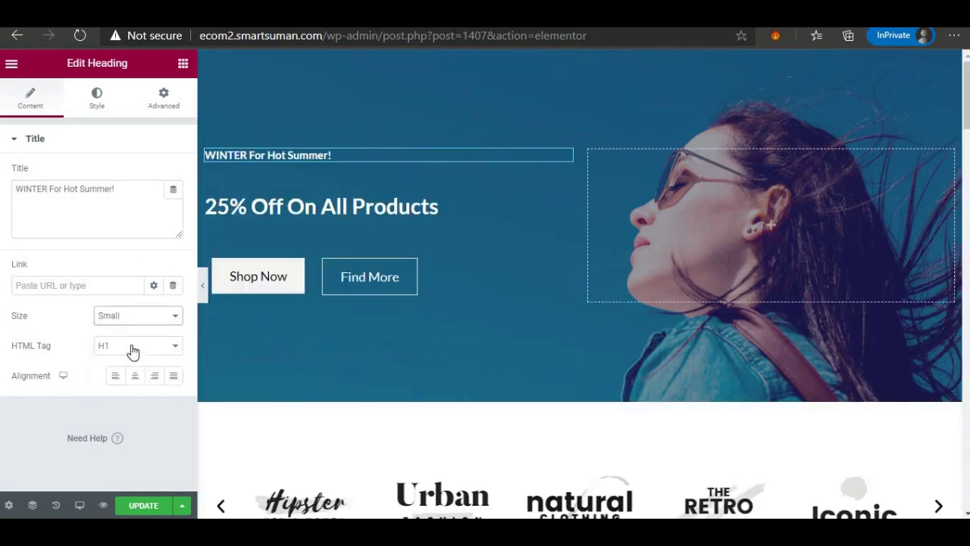
{"action": "left_click", "coordinate": [129, 316]}
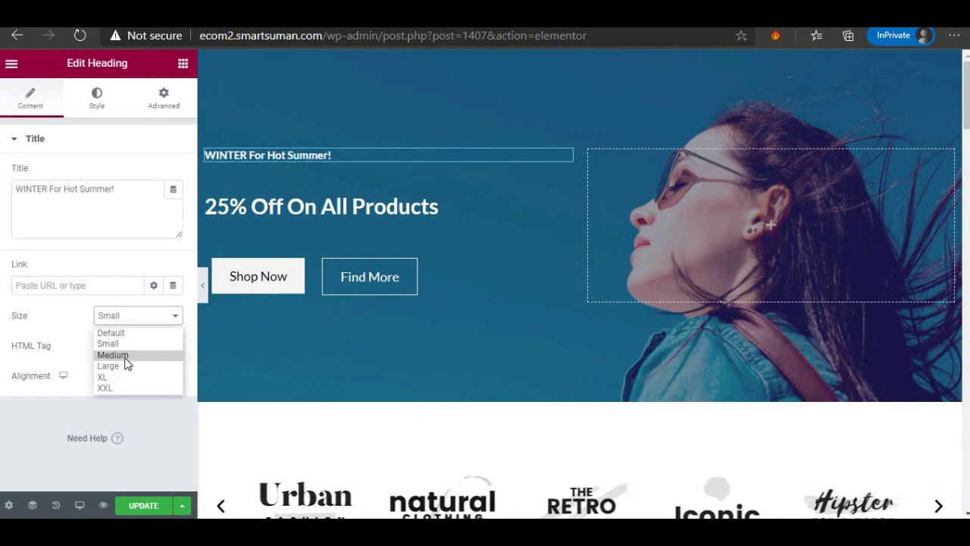
{"action": "left_click", "coordinate": [126, 354]}
{"action": "left_click", "coordinate": [127, 317]}
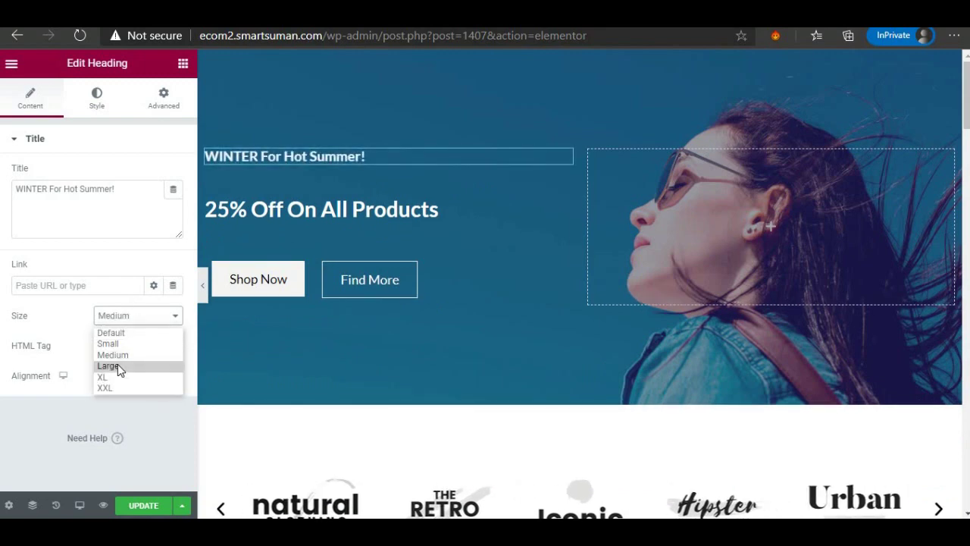
{"action": "left_click", "coordinate": [119, 364]}
{"action": "left_click", "coordinate": [139, 317]}
{"action": "left_click", "coordinate": [135, 332]}
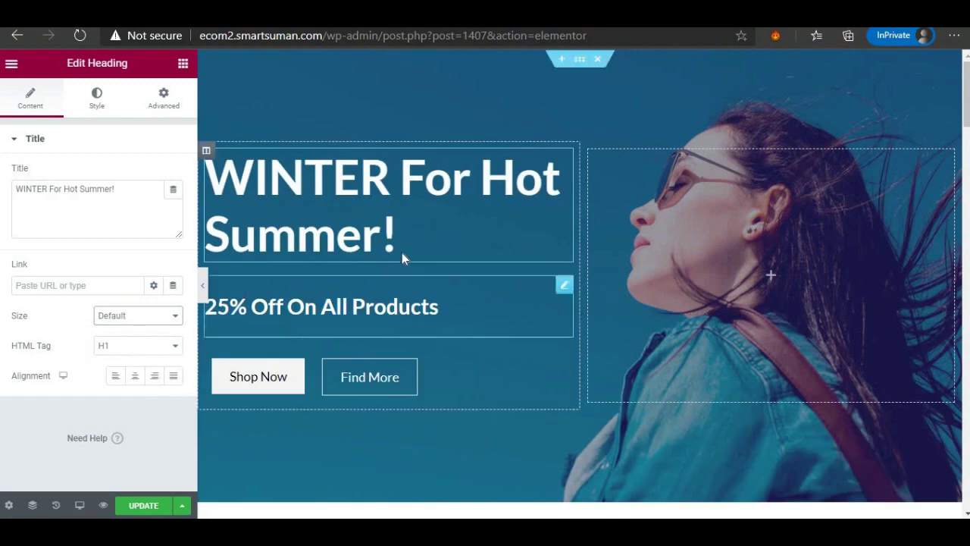
Set the heading's alignment to Justified after trying center and right.
{"action": "left_click", "coordinate": [134, 377]}
{"action": "left_click", "coordinate": [154, 379]}
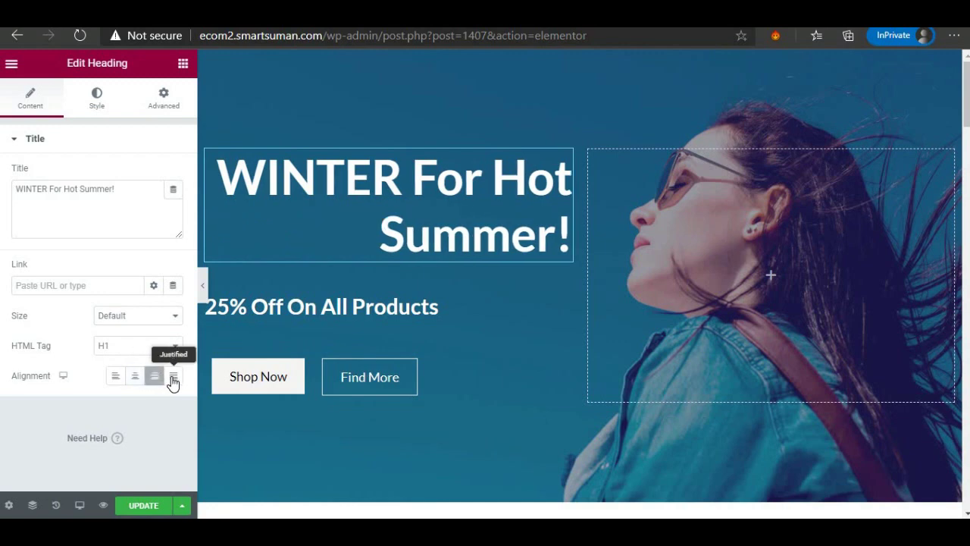
{"action": "left_click", "coordinate": [171, 379]}
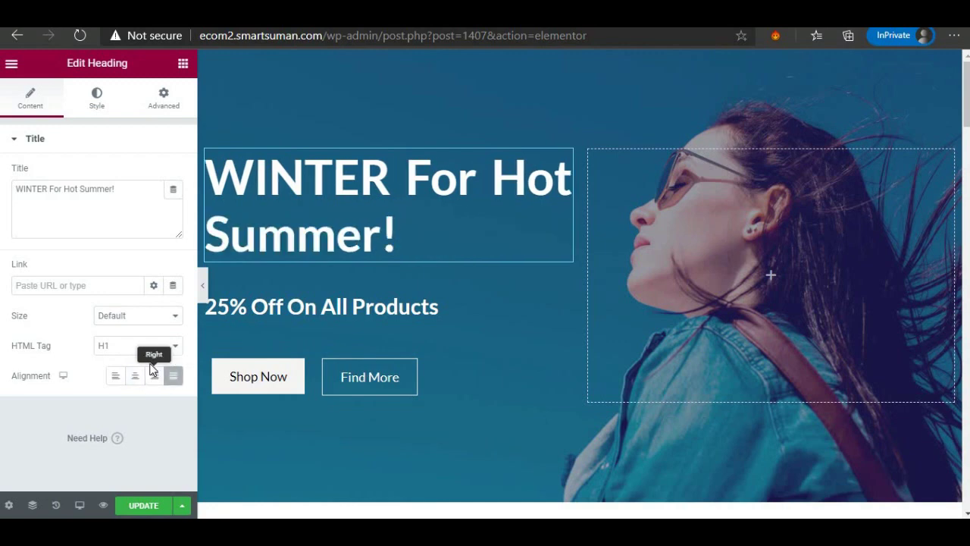
Set the hero heading's text colour to #FFFFFF in the Style tab, after briefly trying red.
{"action": "left_click", "coordinate": [96, 99]}
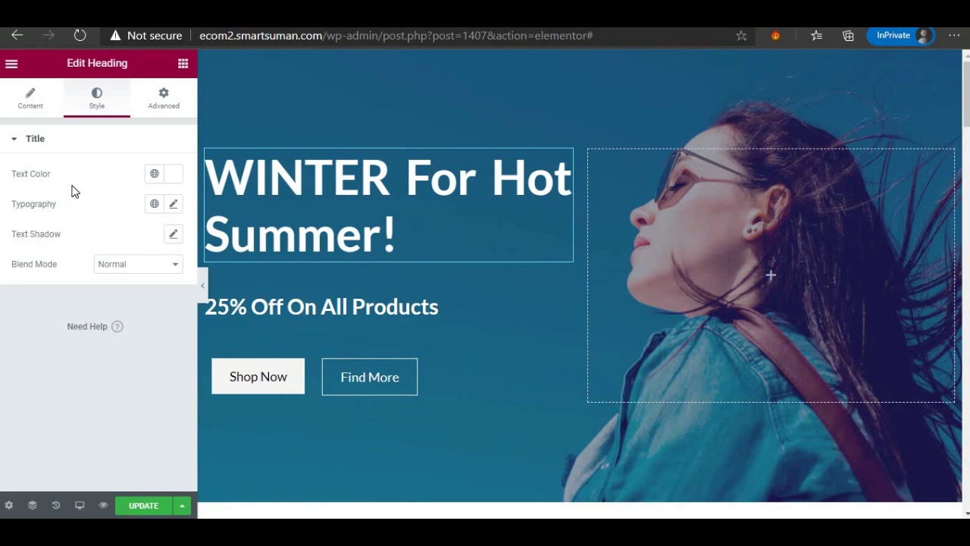
{"action": "left_click", "coordinate": [175, 182]}
{"action": "left_click_drag", "start_coordinate": [245, 249], "coordinate": [260, 291]}
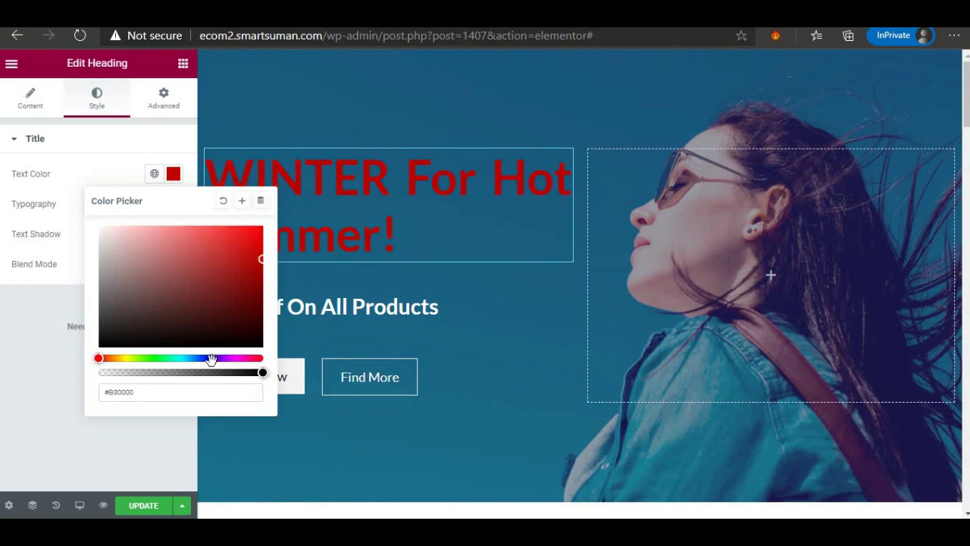
{"action": "left_click_drag", "start_coordinate": [211, 359], "coordinate": [192, 359]}
{"action": "left_click_drag", "start_coordinate": [244, 253], "coordinate": [85, 216]}
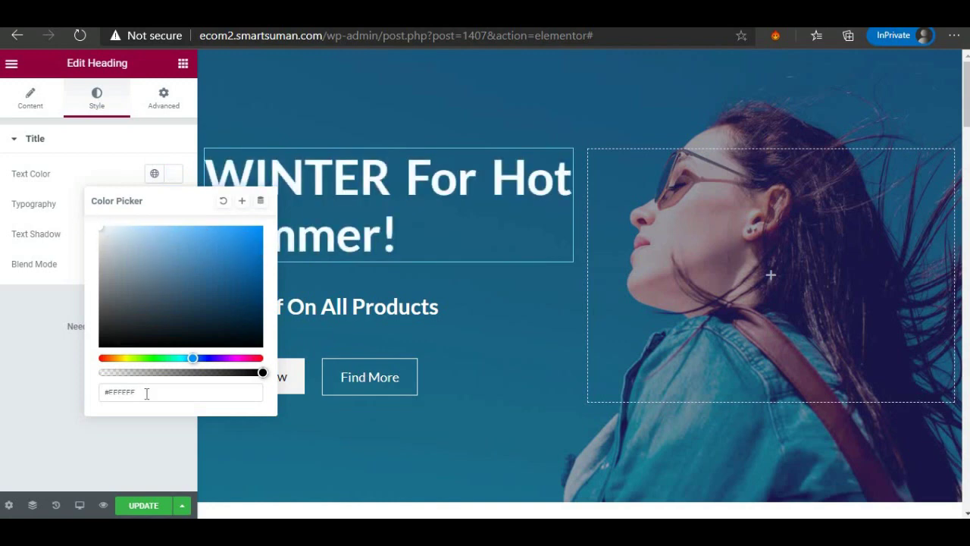
{"action": "left_click_drag", "start_coordinate": [144, 395], "coordinate": [97, 398]}
{"action": "left_click", "coordinate": [55, 387]}
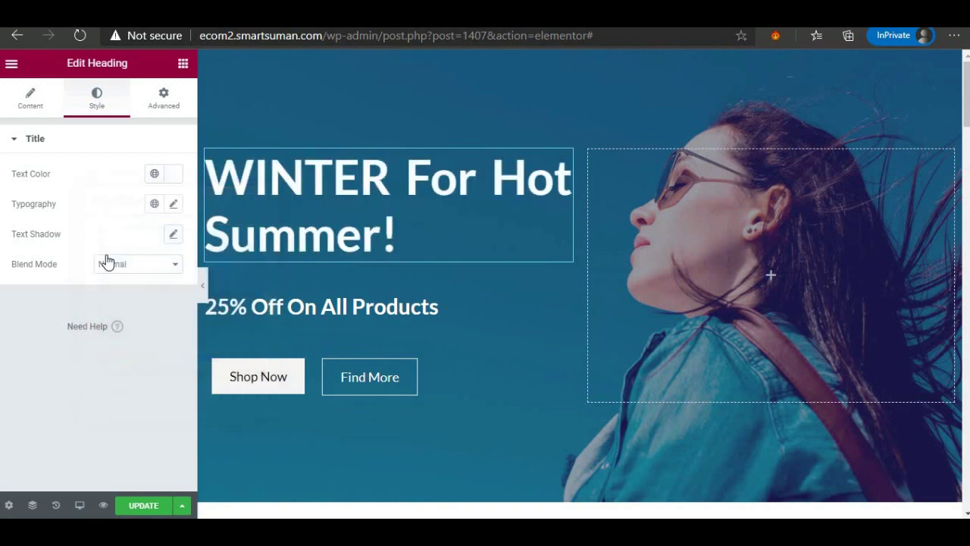
{"action": "left_click", "coordinate": [173, 206]}
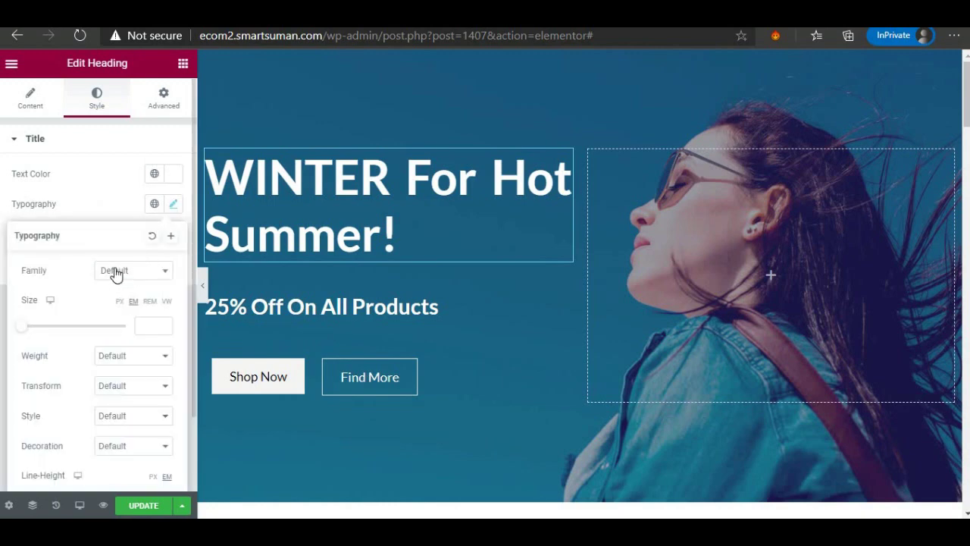
{"action": "left_click", "coordinate": [124, 279]}
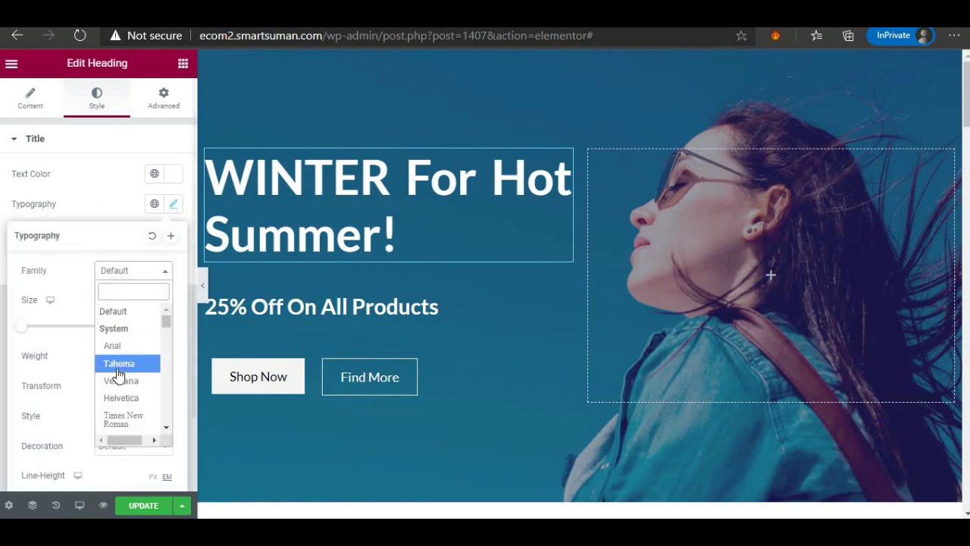
{"action": "scroll", "coordinate": [117, 376], "scroll_direction": "down", "scroll_amount": 5}
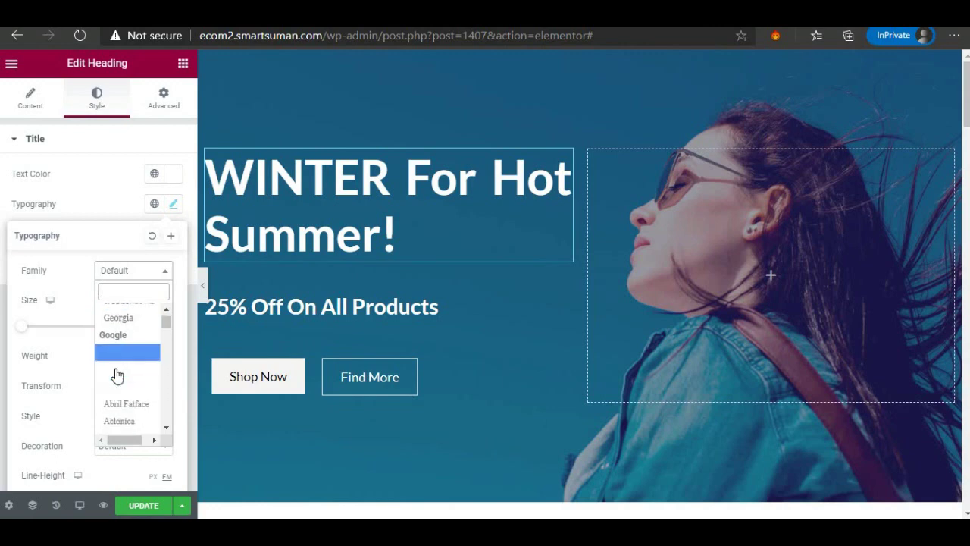
{"action": "scroll", "coordinate": [117, 376], "scroll_direction": "down", "scroll_amount": 5}
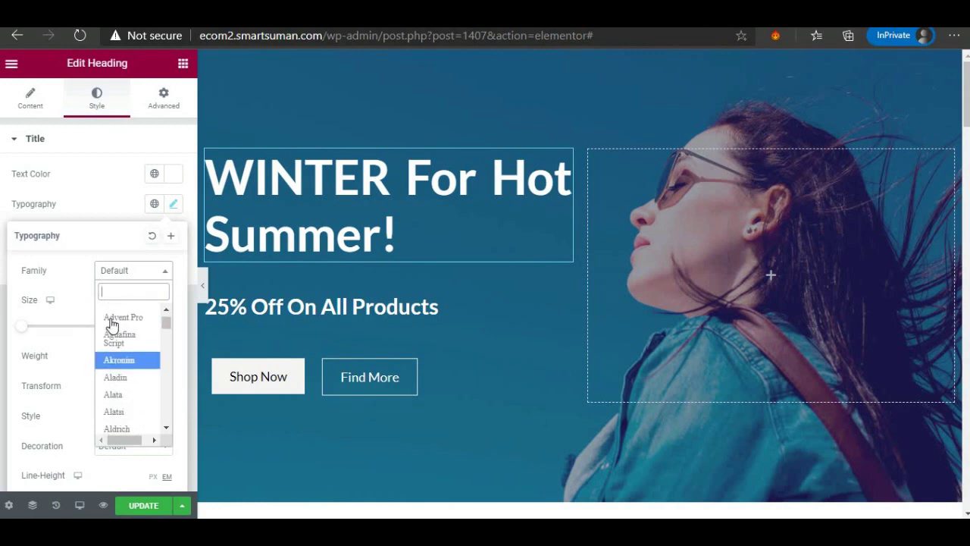
{"action": "left_click", "coordinate": [113, 338]}
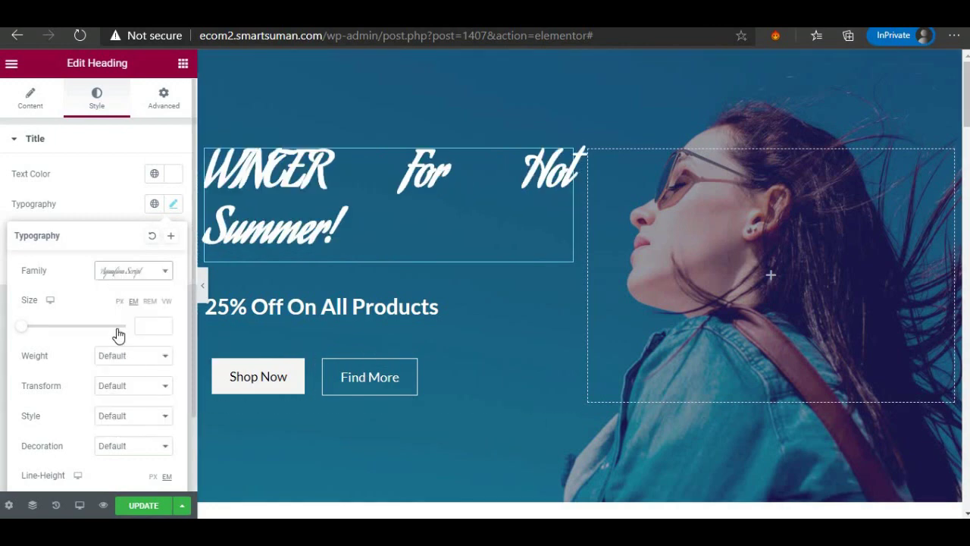
{"action": "left_click", "coordinate": [133, 270]}
{"action": "scroll", "coordinate": [141, 361], "scroll_direction": "up", "scroll_amount": 10}
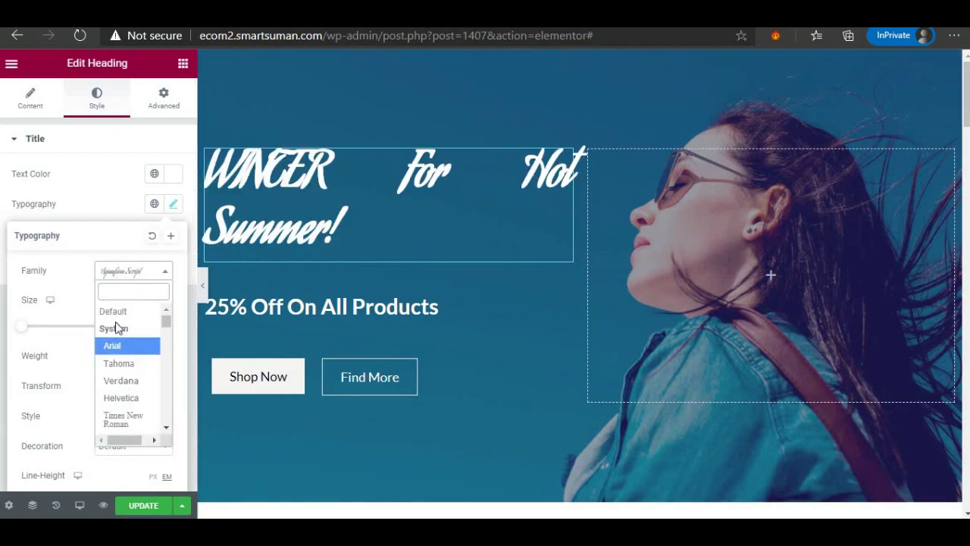
{"action": "left_click", "coordinate": [110, 311]}
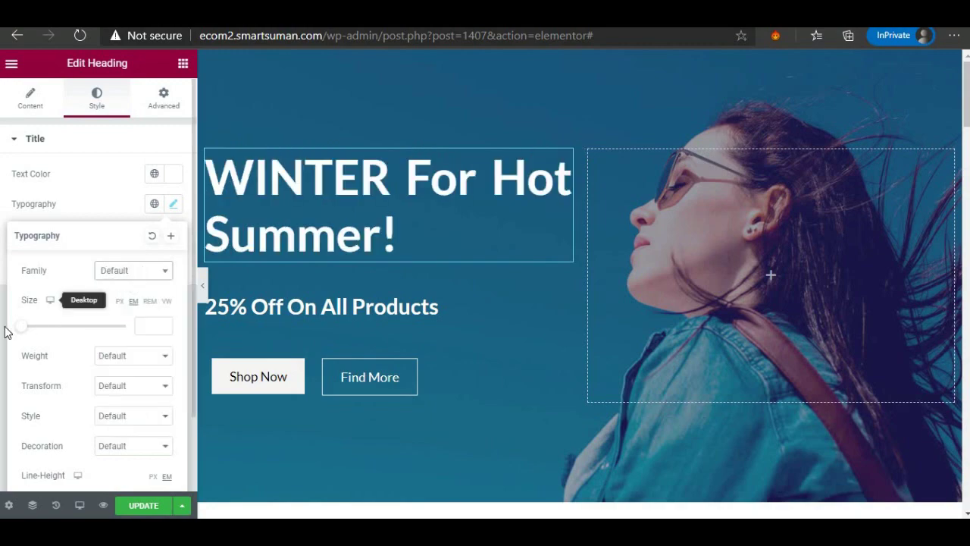
{"action": "left_click_drag", "start_coordinate": [22, 330], "coordinate": [125, 324]}
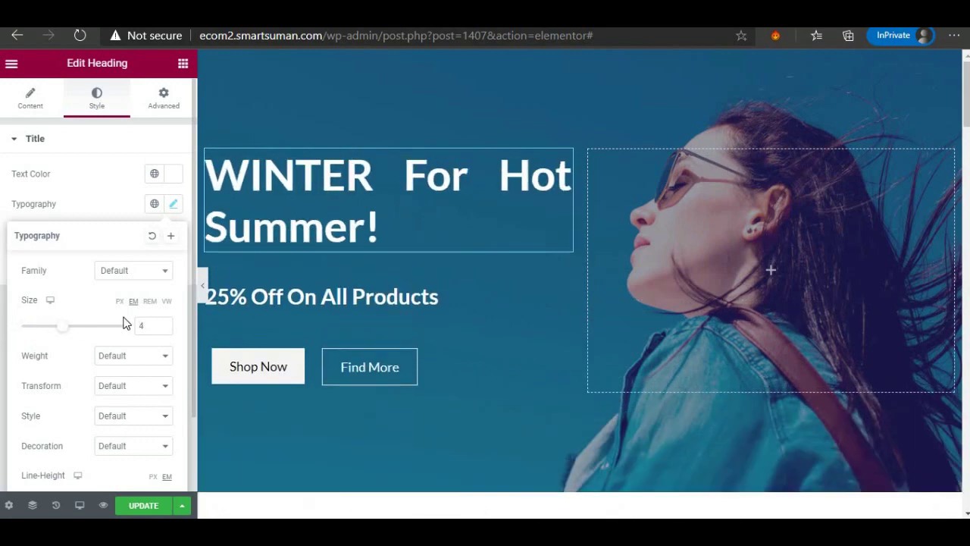
{"action": "left_click", "coordinate": [109, 358]}
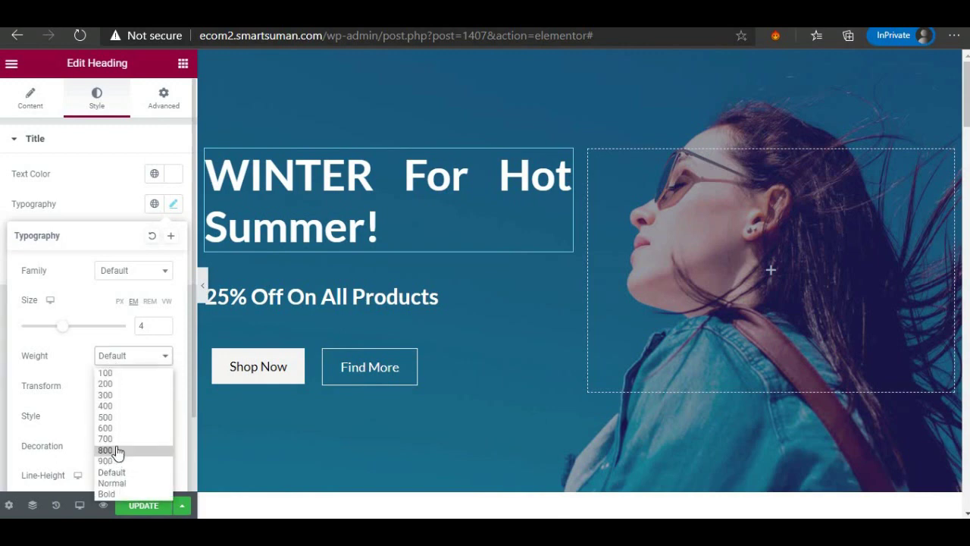
{"action": "left_click", "coordinate": [115, 450]}
{"action": "left_click", "coordinate": [126, 355]}
{"action": "left_click", "coordinate": [124, 383]}
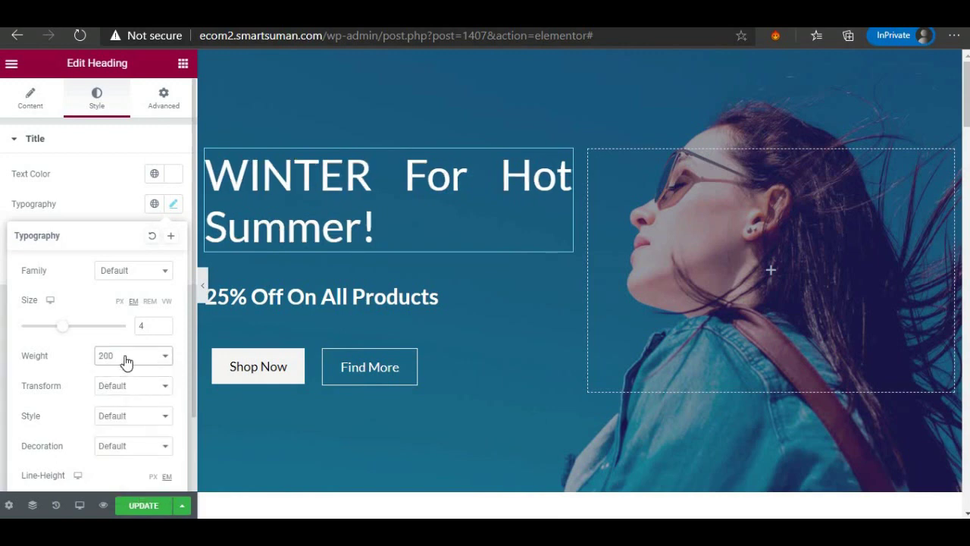
{"action": "left_click", "coordinate": [123, 358]}
{"action": "left_click", "coordinate": [106, 439]}
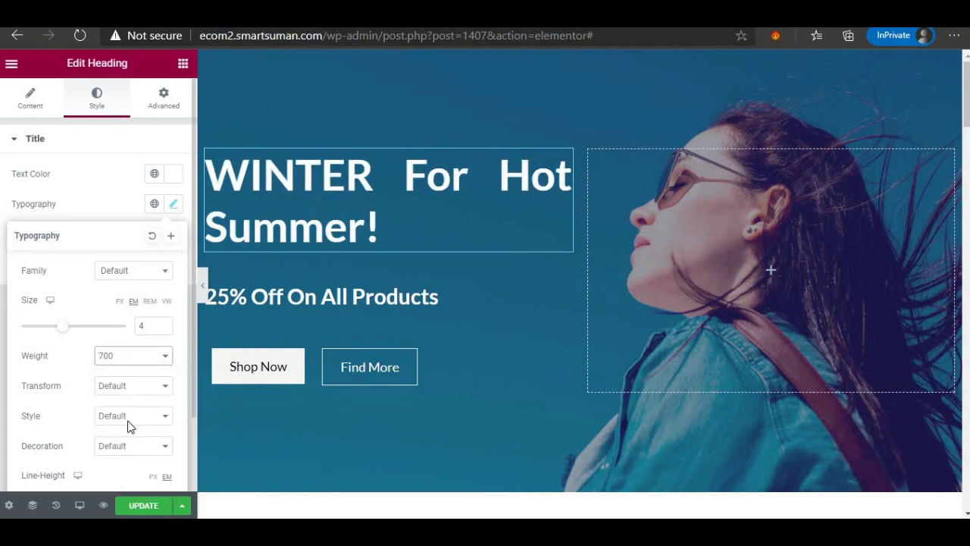
{"action": "left_click", "coordinate": [110, 424]}
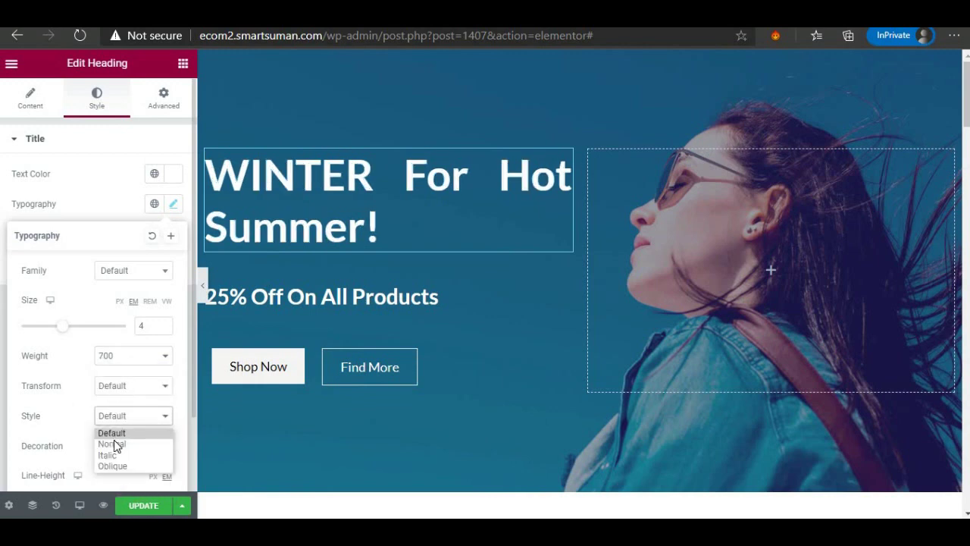
{"action": "left_click", "coordinate": [113, 445]}
{"action": "left_click", "coordinate": [124, 427]}
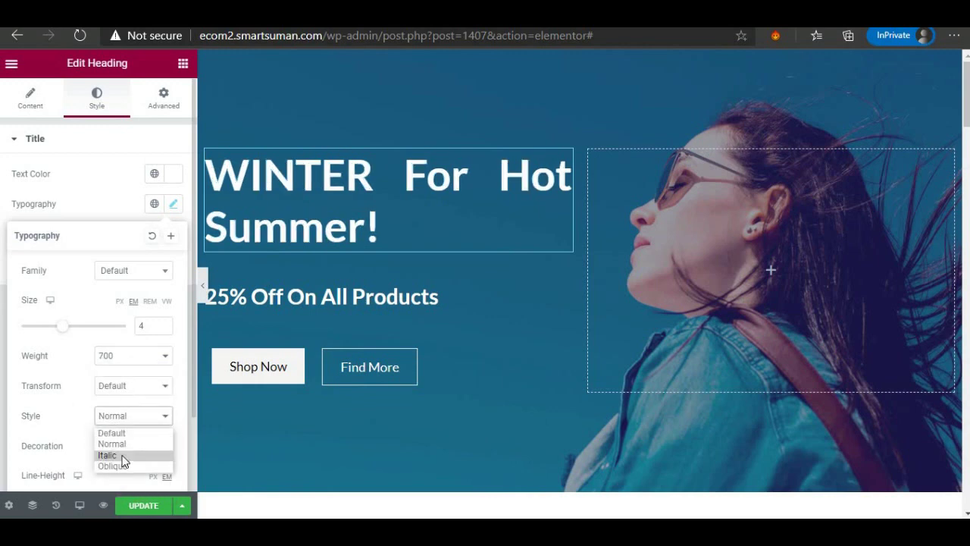
{"action": "left_click", "coordinate": [123, 457]}
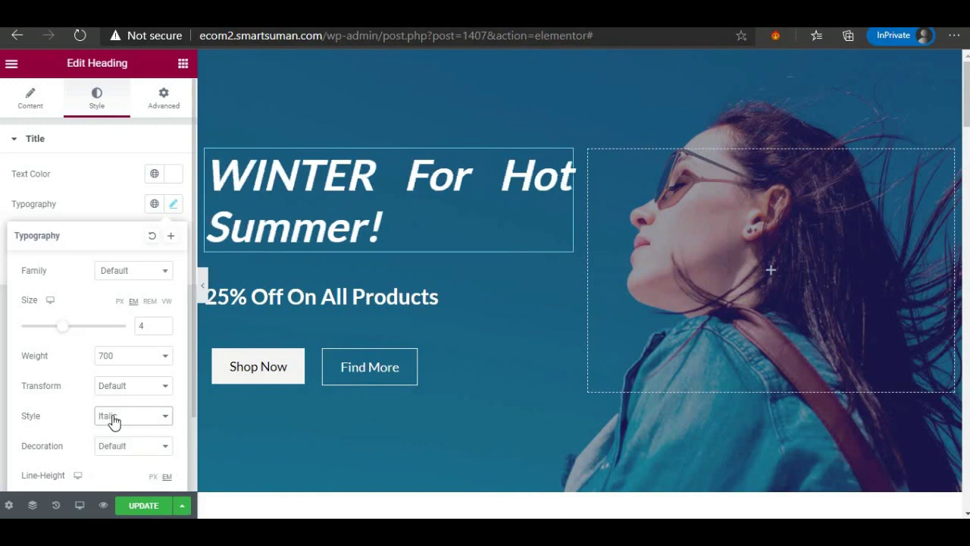
{"action": "left_click", "coordinate": [113, 422]}
{"action": "left_click", "coordinate": [121, 434]}
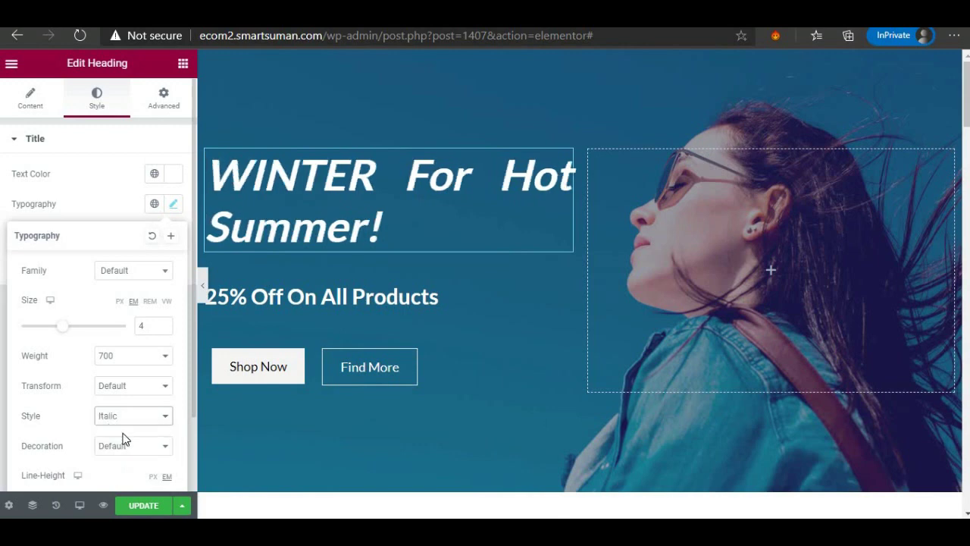
{"action": "left_click", "coordinate": [150, 237]}
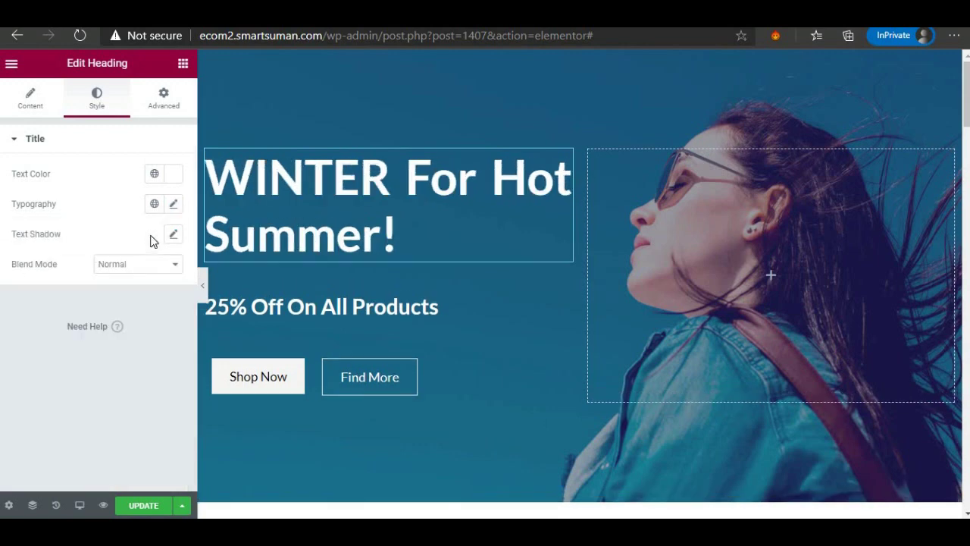
Leave the heading's Blend Mode at Normal after checking its options.
{"action": "left_click", "coordinate": [118, 267]}
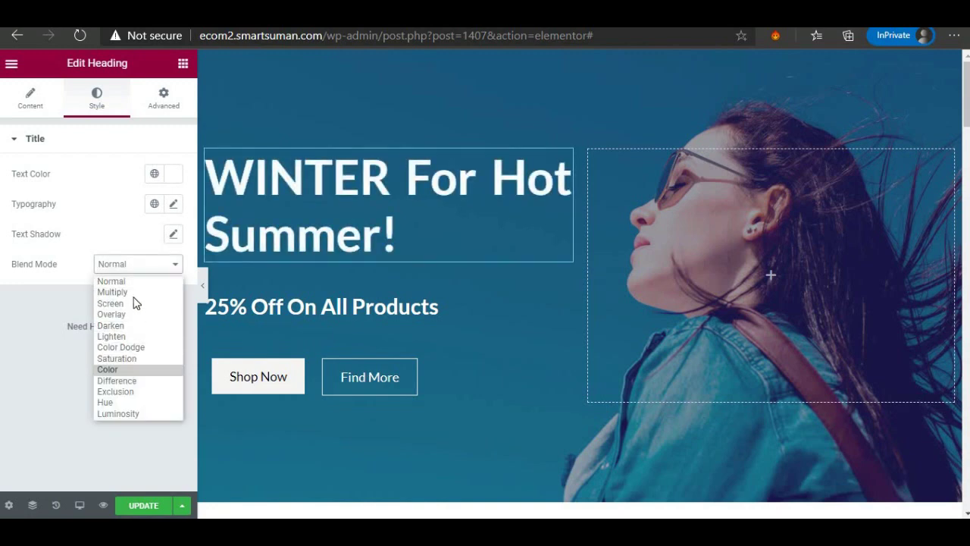
{"action": "left_click", "coordinate": [138, 340]}
{"action": "left_click", "coordinate": [148, 271]}
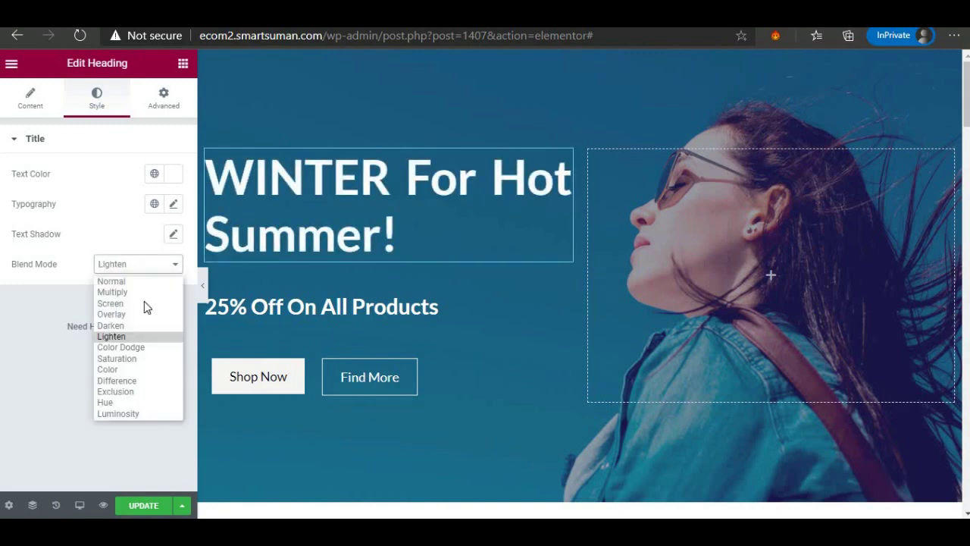
{"action": "left_click", "coordinate": [142, 284]}
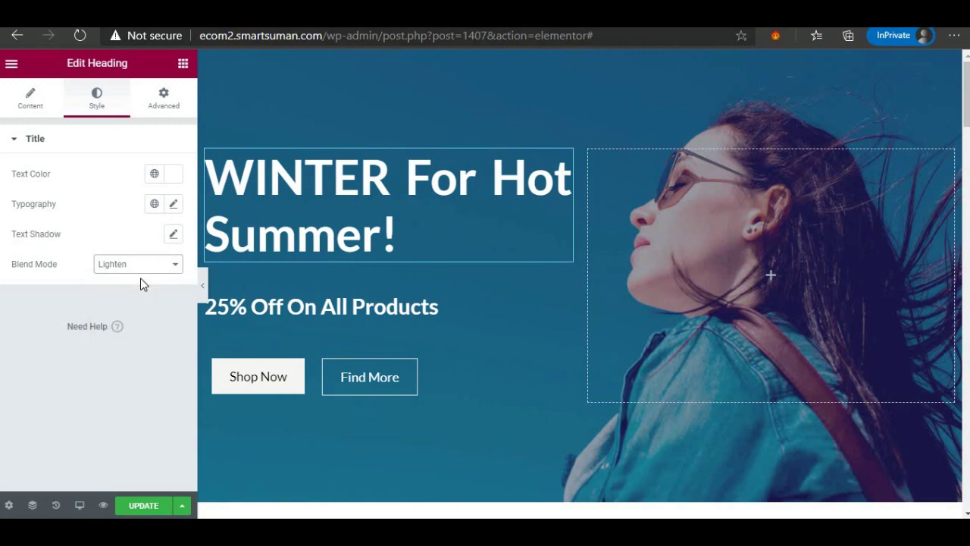
In Advanced, try heading padding values, return top padding to 0, and expand Motion Effects.
{"action": "left_click", "coordinate": [164, 99]}
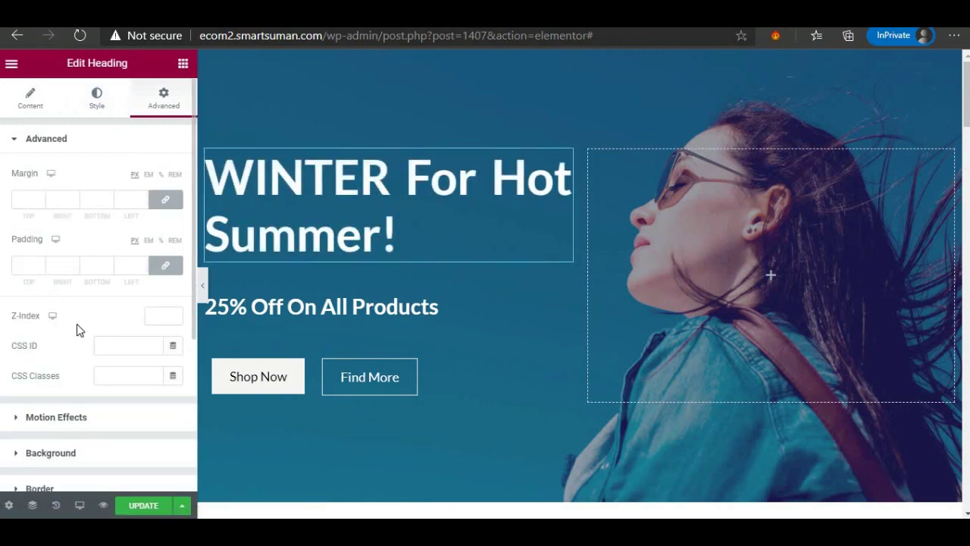
{"action": "left_click", "coordinate": [38, 263]}
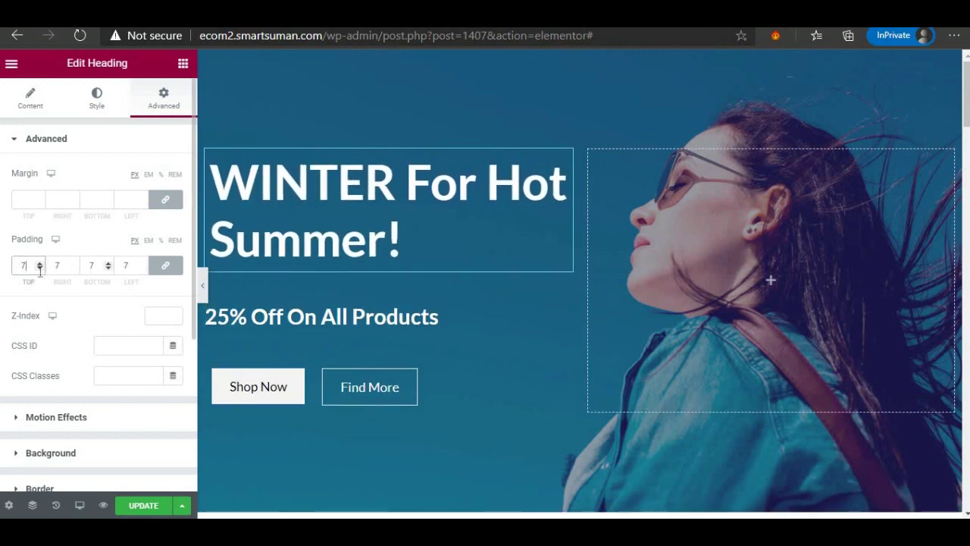
{"action": "left_click", "coordinate": [39, 269]}
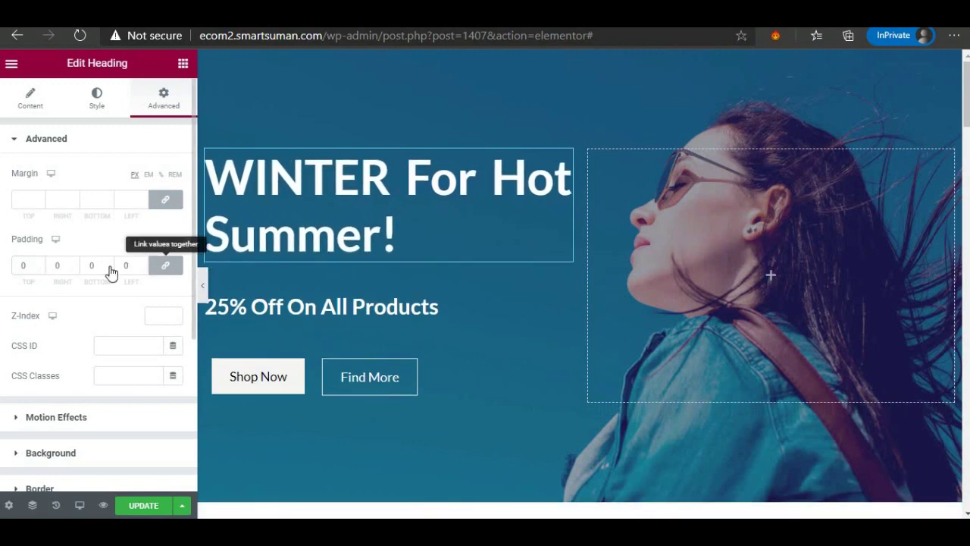
{"action": "left_click", "coordinate": [165, 264]}
{"action": "left_click", "coordinate": [38, 266]}
{"action": "type", "text": "4"}
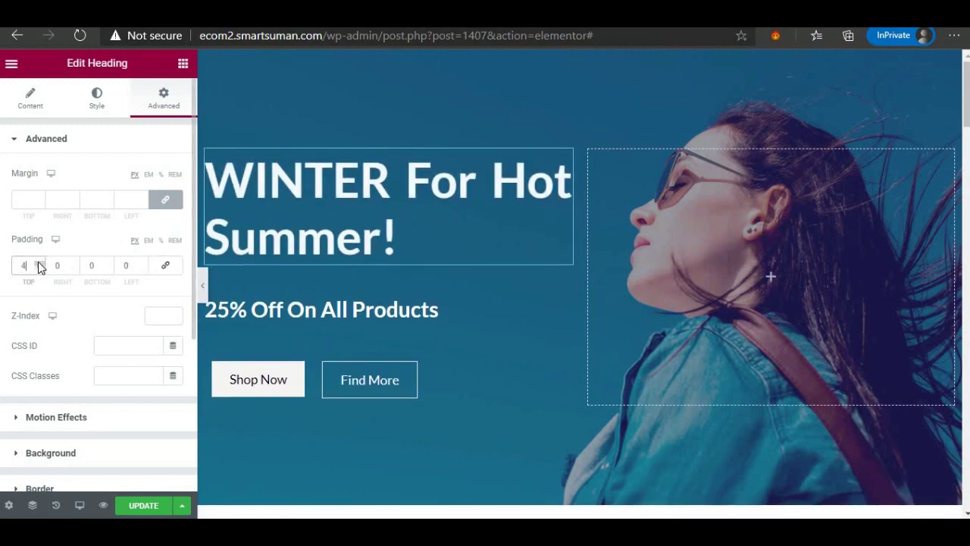
{"action": "key", "text": "Up"}
{"action": "key", "text": "Up"}
{"action": "key", "text": "Up"}
{"action": "key", "text": "Down"}
{"action": "key", "text": "Down"}
{"action": "key", "text": "Down"}
{"action": "key", "text": "Down"}
{"action": "key", "text": "Down"}
{"action": "key", "text": "Down"}
{"action": "key", "text": "Down"}
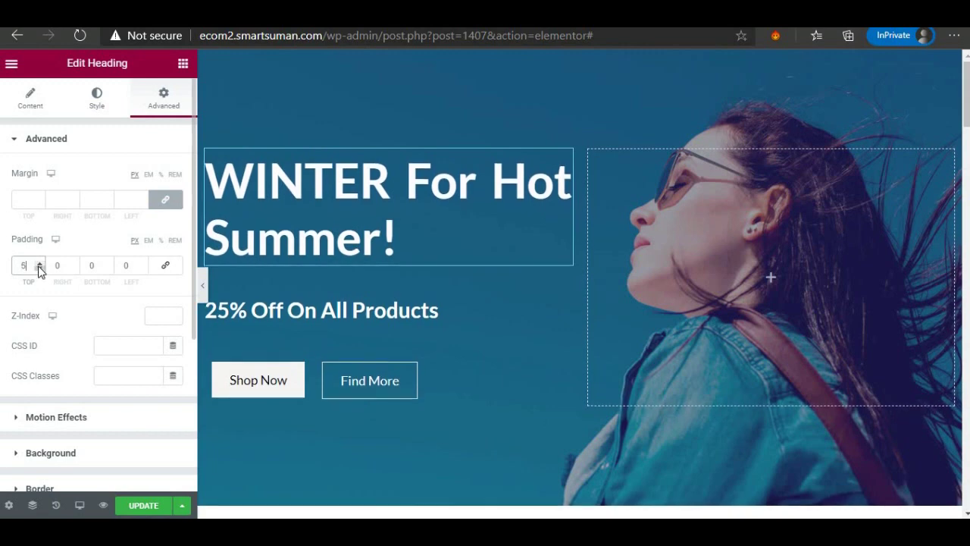
{"action": "scroll", "coordinate": [84, 322], "scroll_direction": "down", "scroll_amount": 2}
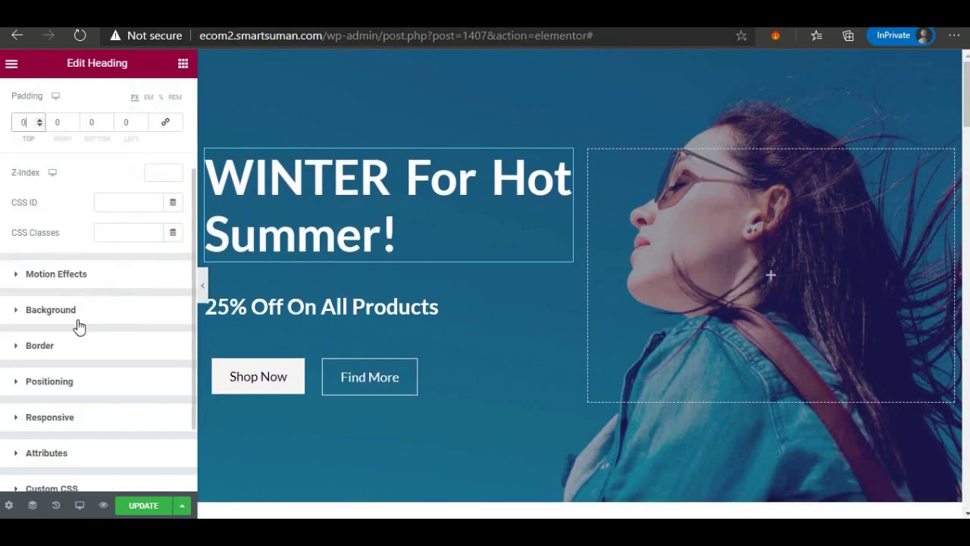
{"action": "left_click", "coordinate": [56, 275]}
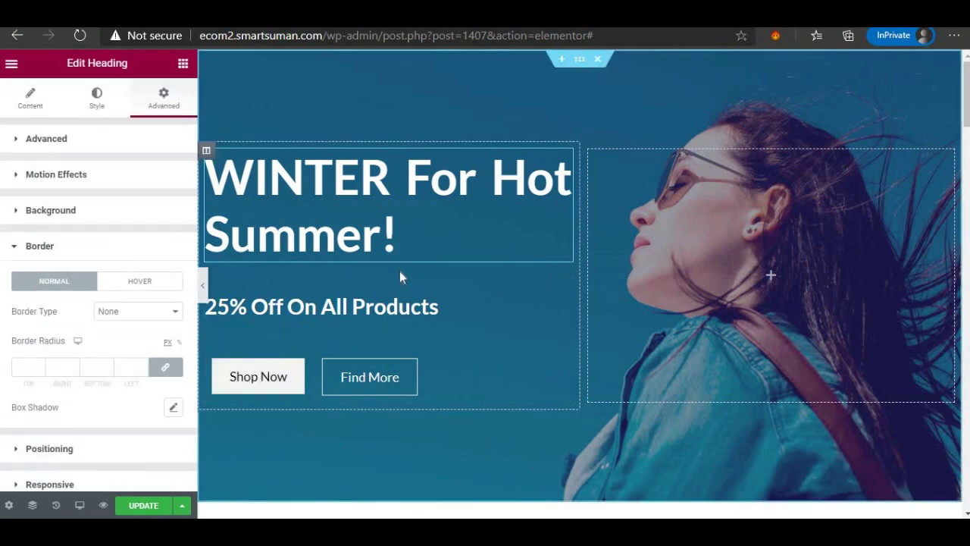
Delete the column holding the Find More button and open the Shop Now button's settings.
{"action": "left_click", "coordinate": [299, 369]}
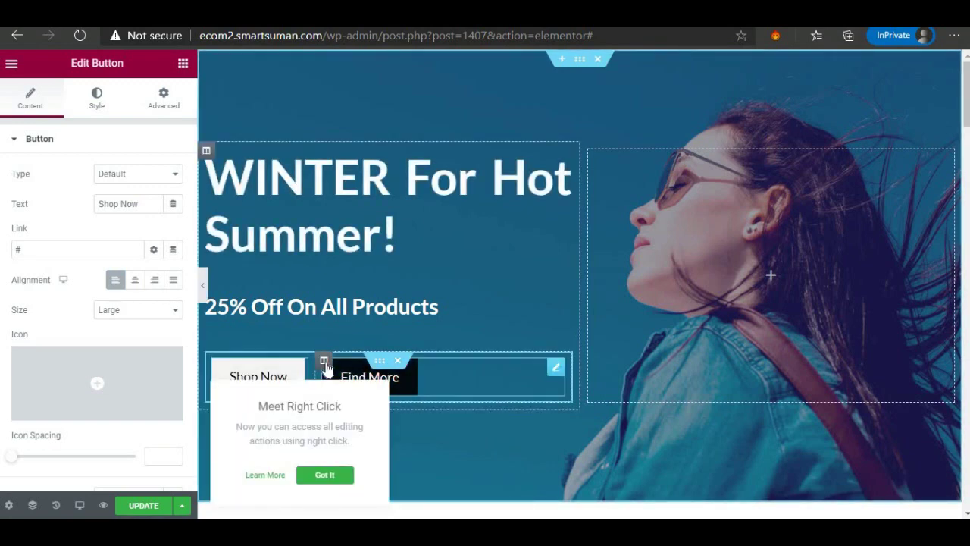
{"action": "right_click", "coordinate": [324, 366]}
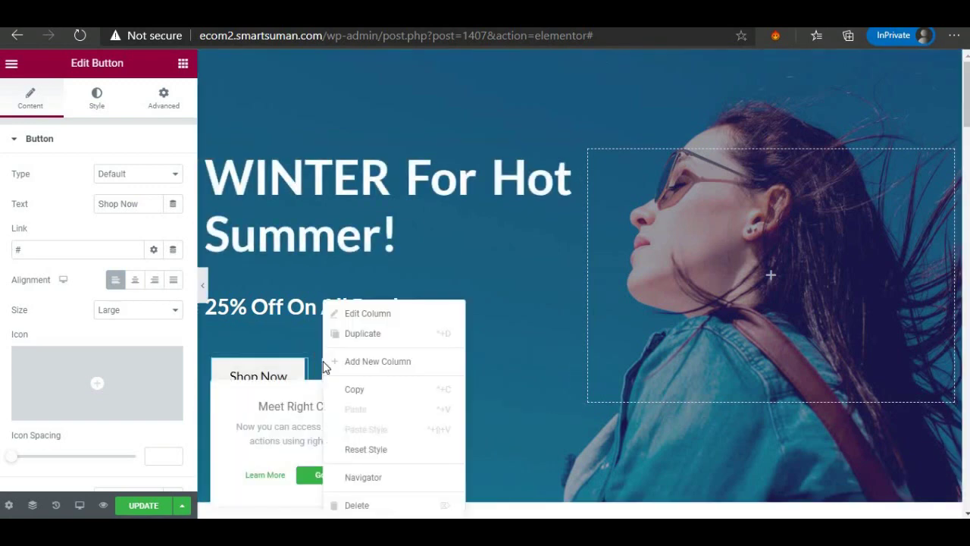
{"action": "left_click", "coordinate": [363, 506]}
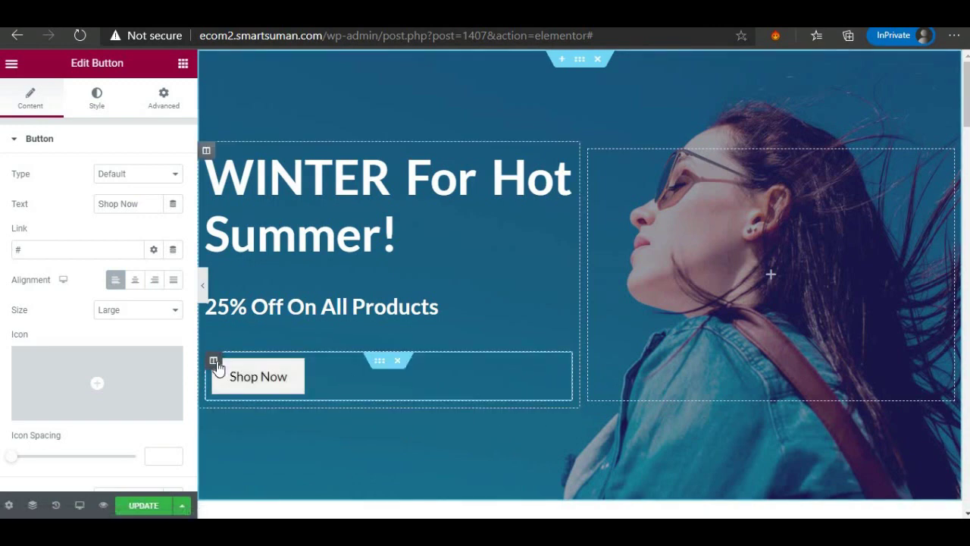
{"action": "left_click", "coordinate": [214, 361]}
{"action": "left_click", "coordinate": [299, 375]}
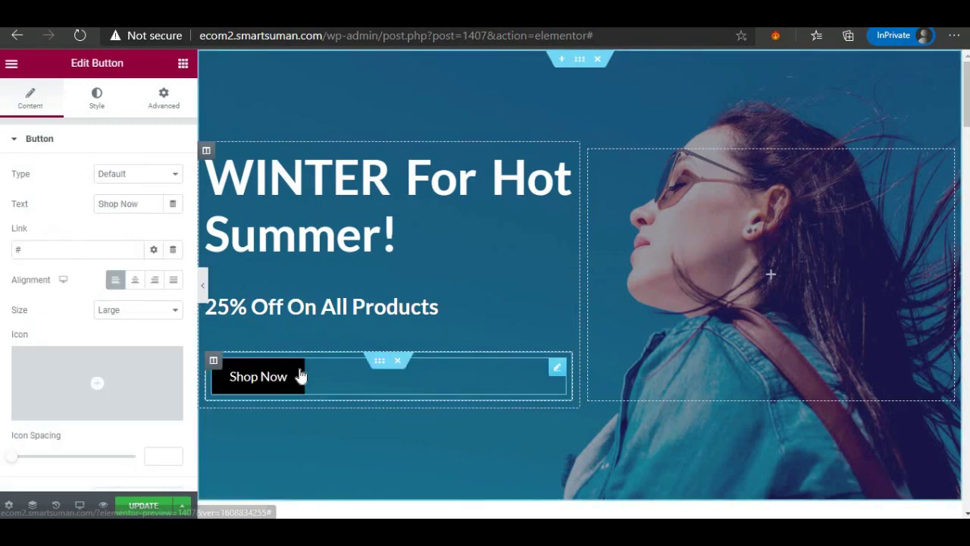
{"action": "left_click", "coordinate": [557, 369]}
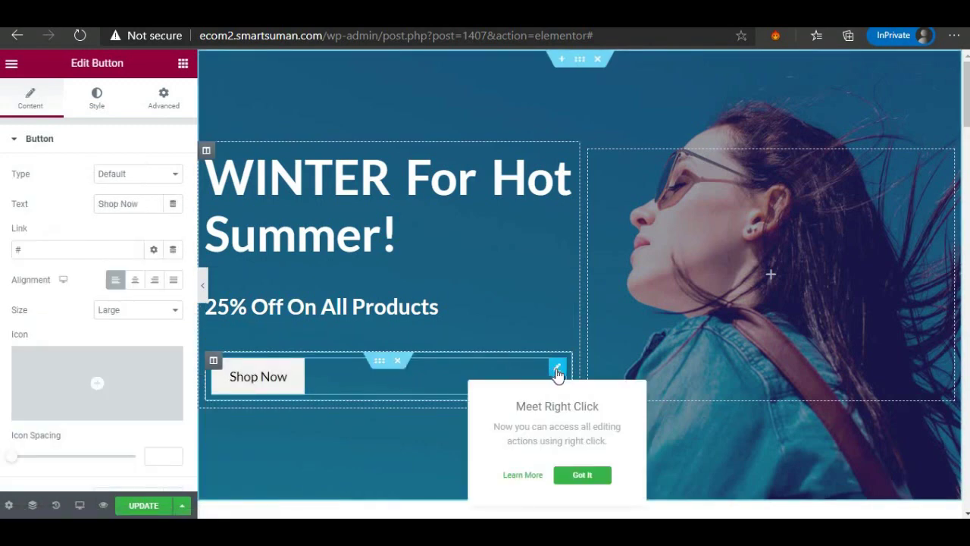
Set the Shop Now button's background colour to #FFFFFF.
{"action": "left_click", "coordinate": [97, 98]}
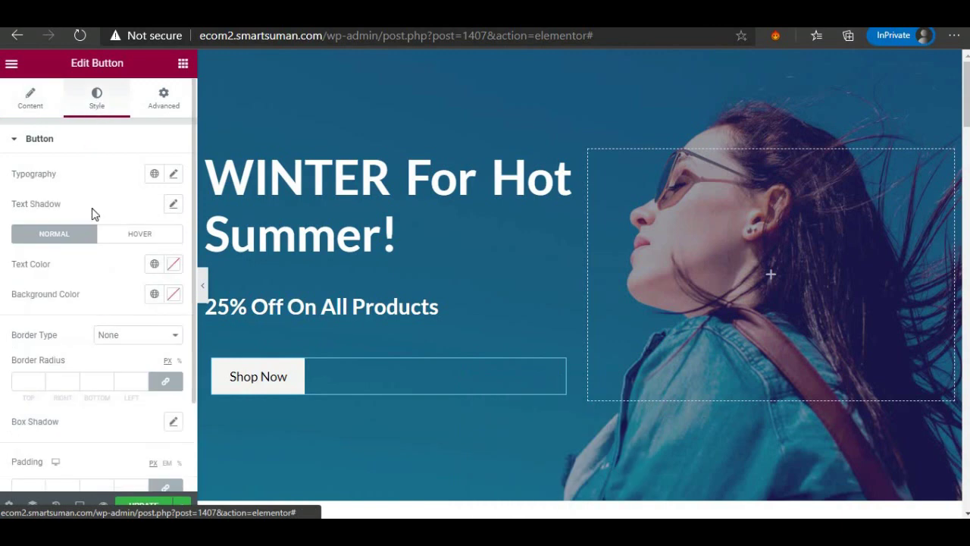
{"action": "left_click", "coordinate": [171, 300]}
{"action": "left_click", "coordinate": [262, 132]}
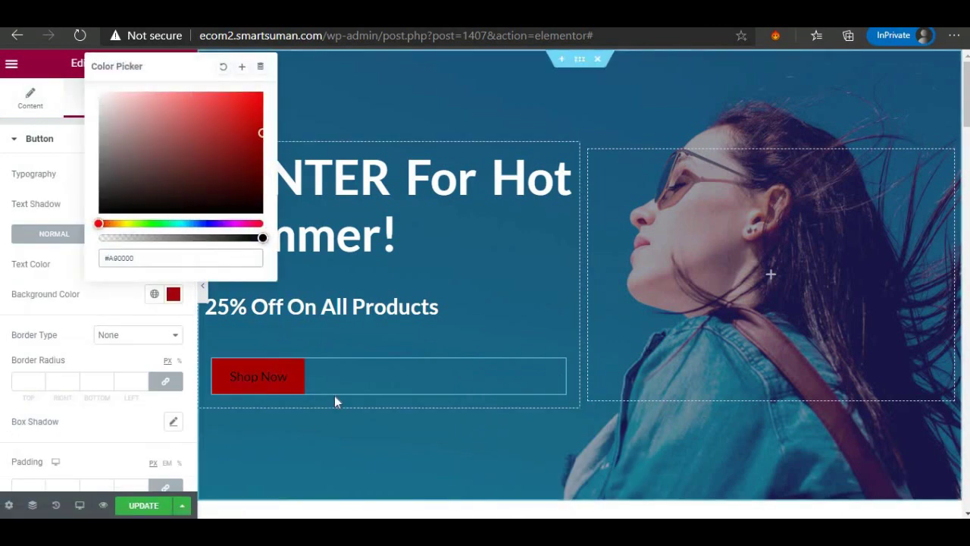
{"action": "left_click", "coordinate": [166, 212]}
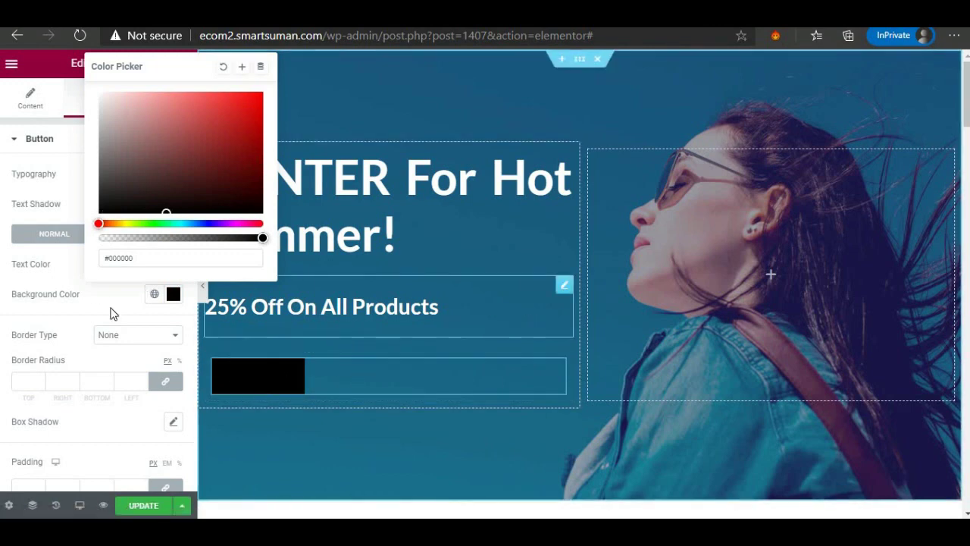
{"action": "mouse_move", "coordinate": [159, 207]}
{"action": "left_mouse_down"}
{"action": "mouse_move", "coordinate": [119, 182]}
{"action": "mouse_move", "coordinate": [92, 213]}
{"action": "mouse_move", "coordinate": [81, 263]}
{"action": "mouse_move", "coordinate": [69, 58]}
{"action": "mouse_move", "coordinate": [86, 70]}
{"action": "left_mouse_up"}
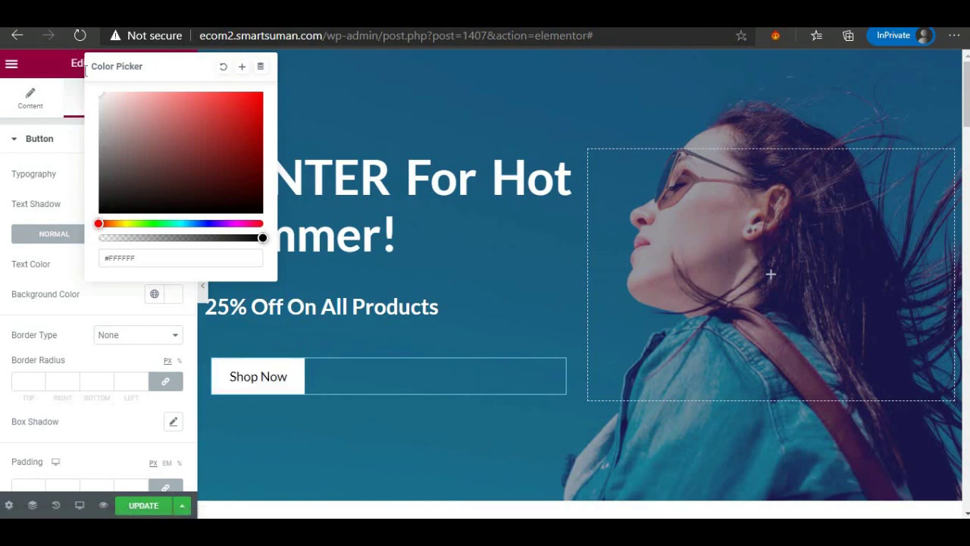
{"action": "left_click", "coordinate": [43, 184]}
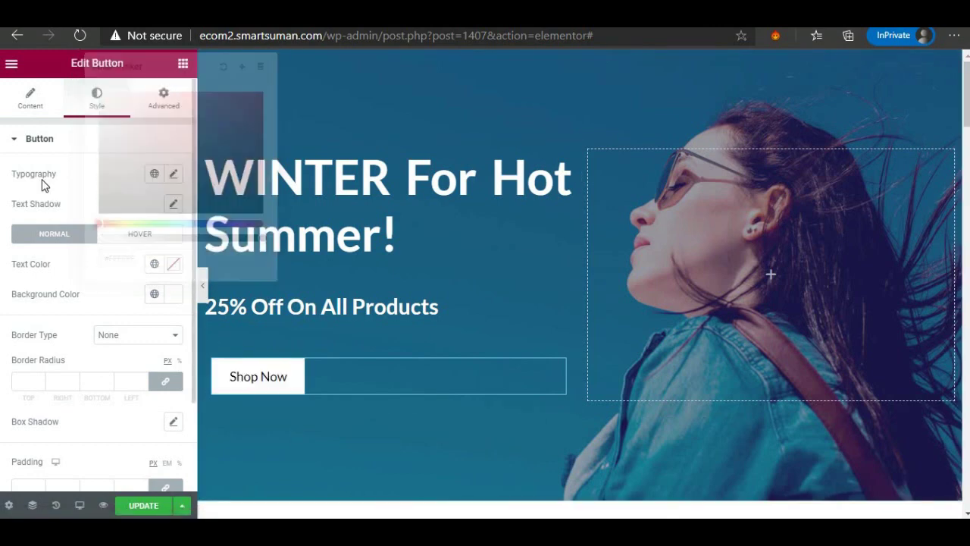
{"action": "left_click", "coordinate": [27, 115]}
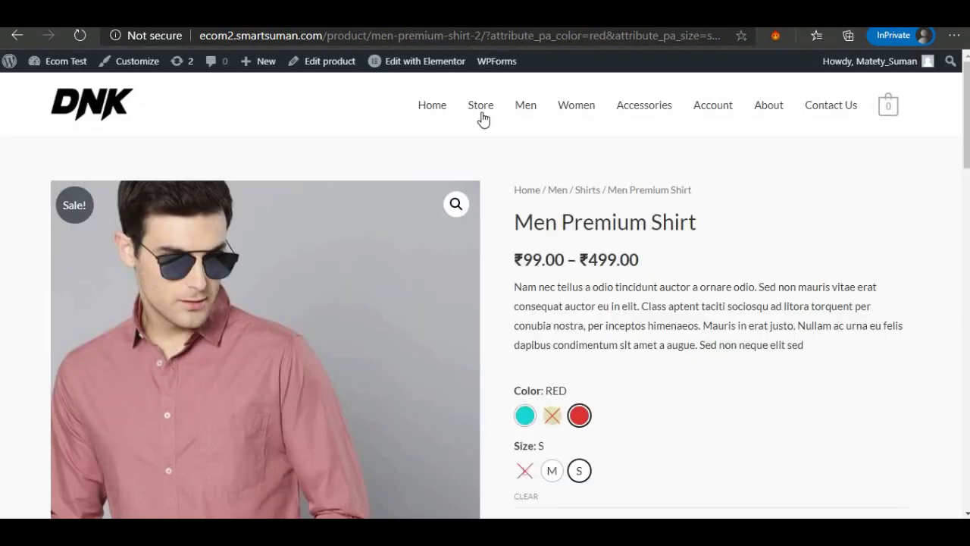
{"action": "right_click", "coordinate": [477, 106]}
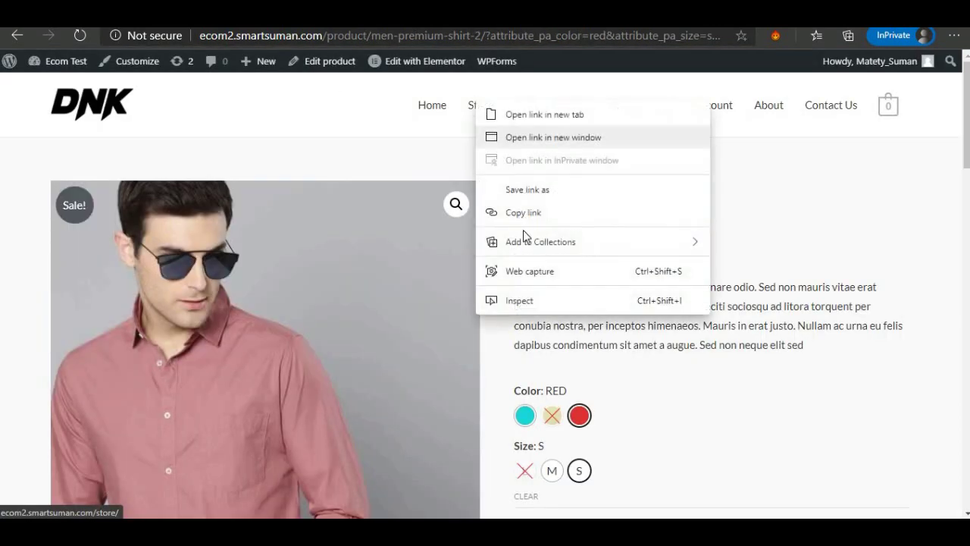
{"action": "left_click", "coordinate": [526, 213]}
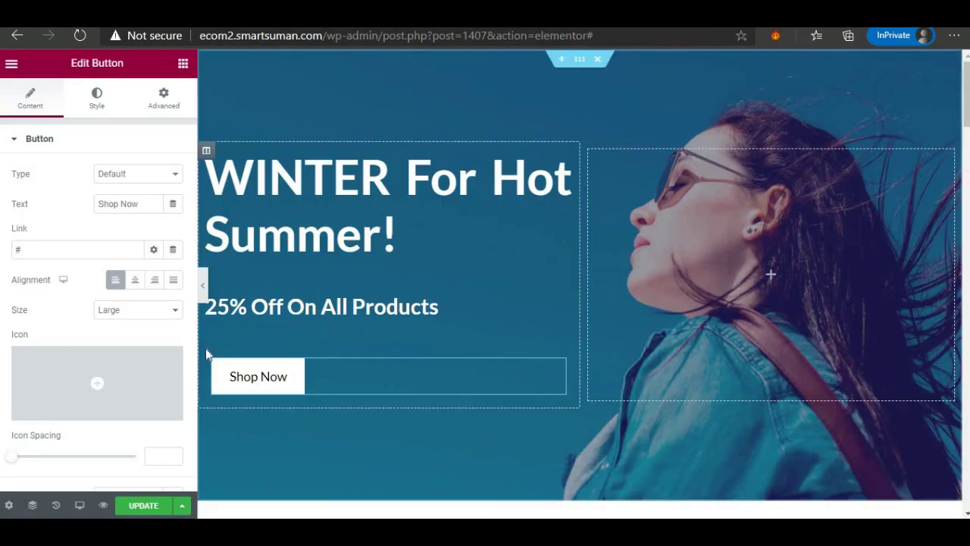
{"action": "left_click", "coordinate": [17, 251]}
{"action": "right_click", "coordinate": [17, 251]}
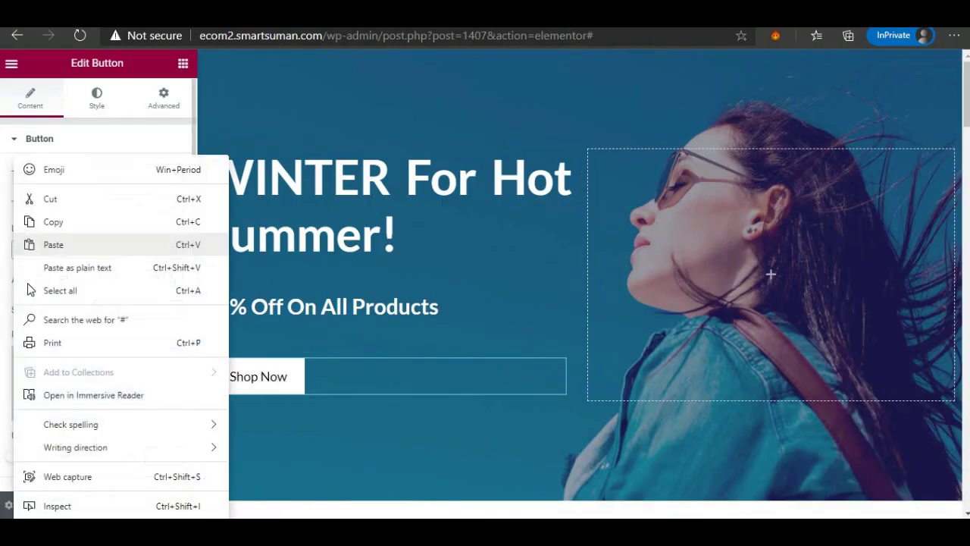
{"action": "left_click", "coordinate": [48, 244]}
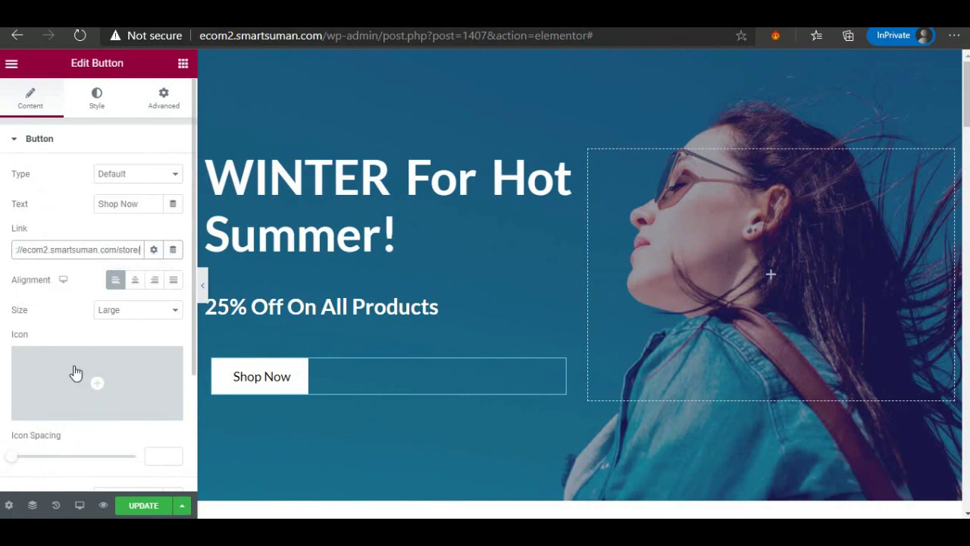
{"action": "left_click", "coordinate": [139, 507]}
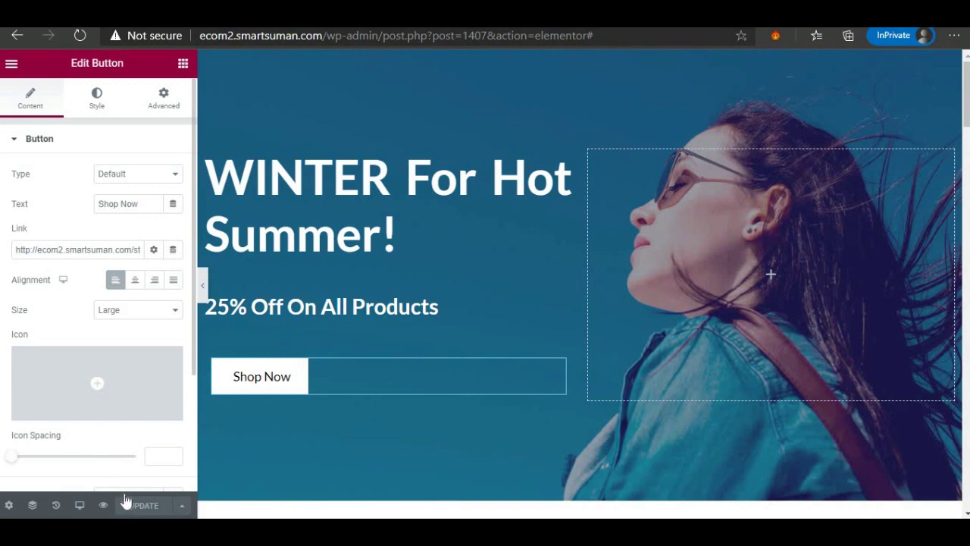
{"action": "left_click", "coordinate": [80, 505]}
{"action": "left_click", "coordinate": [75, 471]}
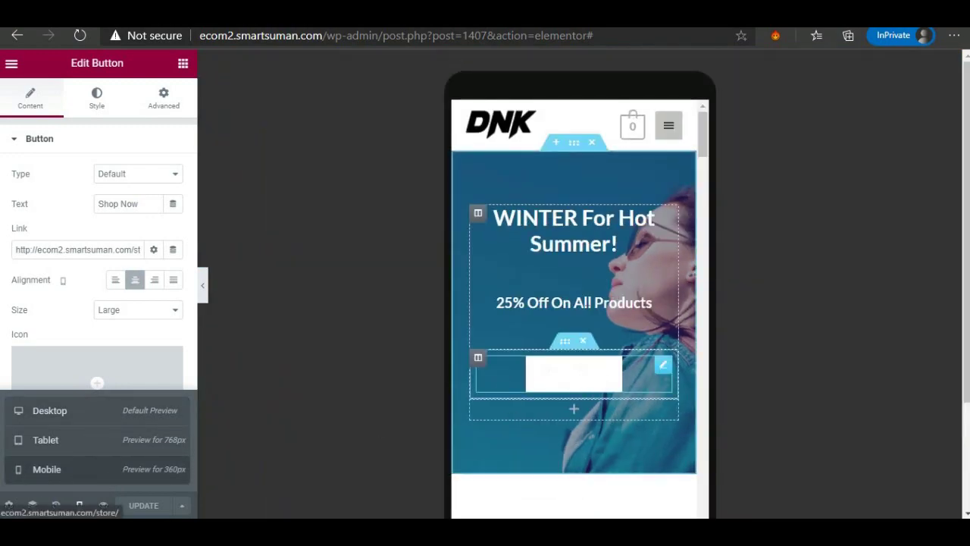
{"action": "scroll", "coordinate": [584, 341], "scroll_direction": "down", "scroll_amount": 10}
{"action": "scroll", "coordinate": [589, 304], "scroll_direction": "down", "scroll_amount": 8}
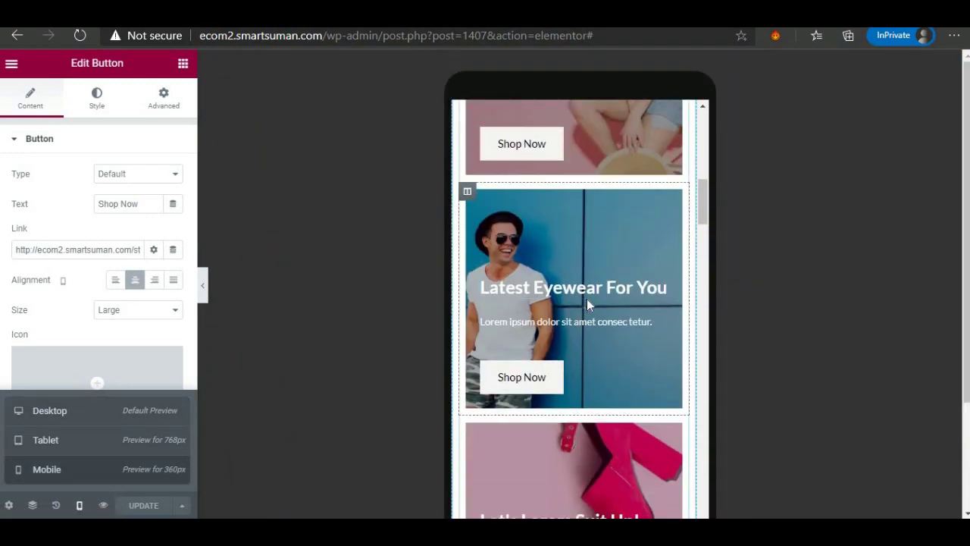
{"action": "scroll", "coordinate": [589, 303], "scroll_direction": "down", "scroll_amount": 10}
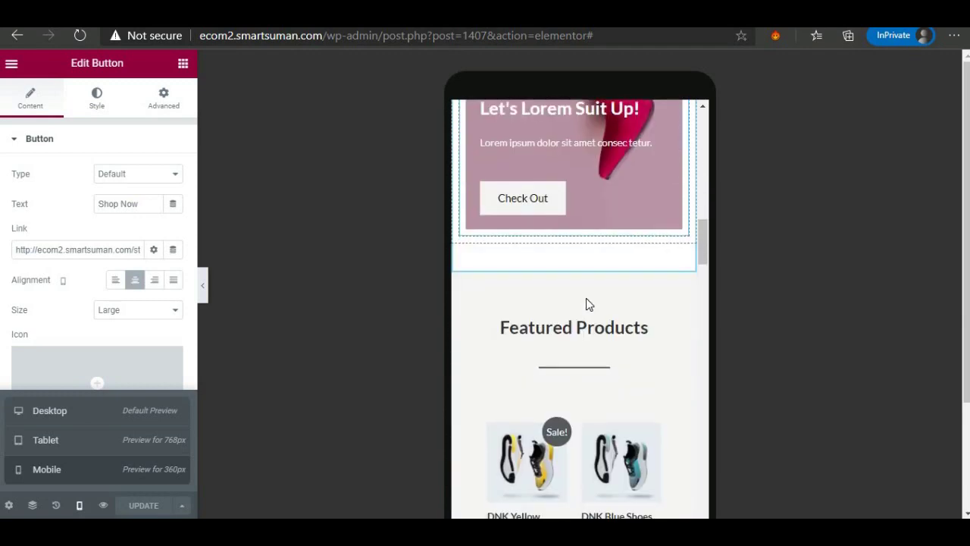
{"action": "scroll", "coordinate": [589, 304], "scroll_direction": "up", "scroll_amount": 5}
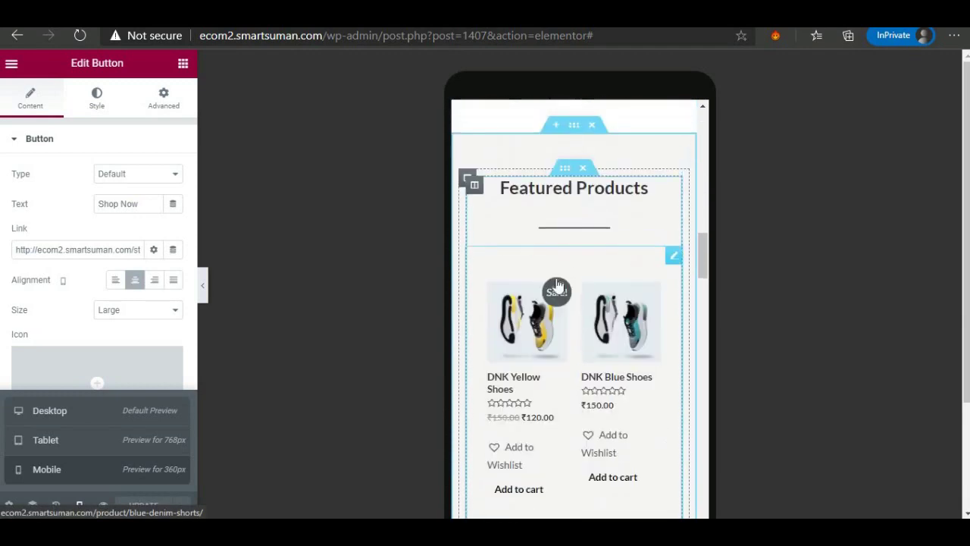
{"action": "left_click", "coordinate": [49, 413]}
{"action": "scroll", "coordinate": [396, 342], "scroll_direction": "up", "scroll_amount": 10}
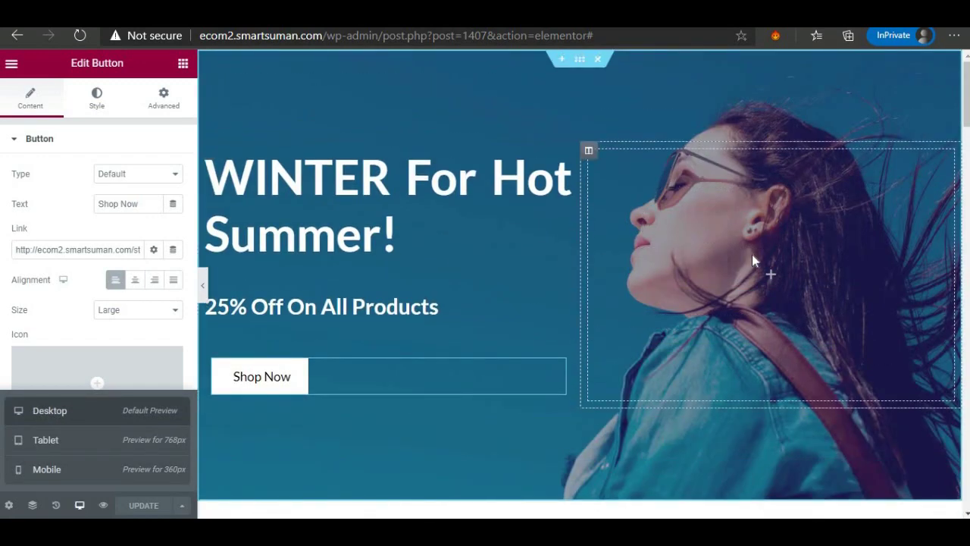
Select the hero section, try Full Width content, revert to Boxed, and show its Structure options.
{"action": "left_click", "coordinate": [581, 61]}
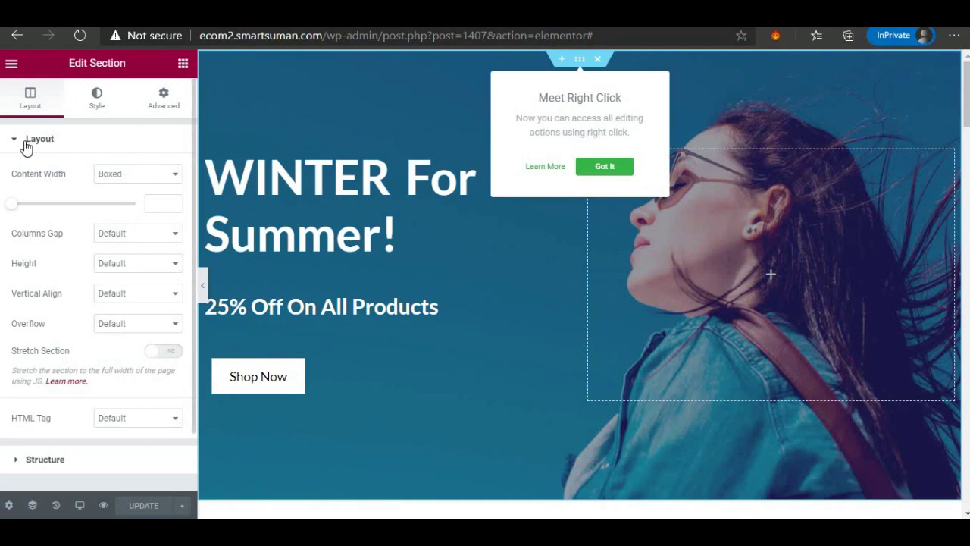
{"action": "left_click", "coordinate": [119, 179]}
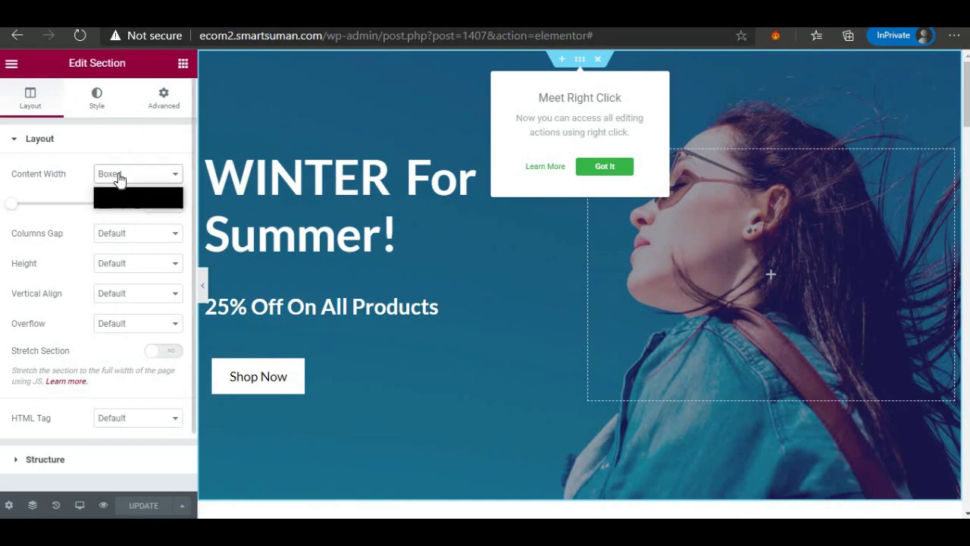
{"action": "left_click", "coordinate": [121, 203]}
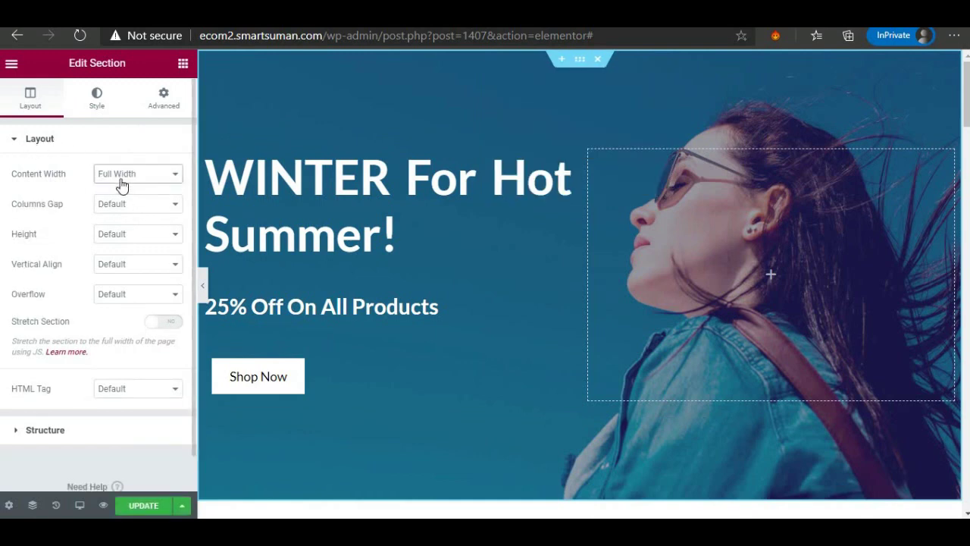
{"action": "left_click", "coordinate": [121, 184]}
{"action": "left_click", "coordinate": [119, 191]}
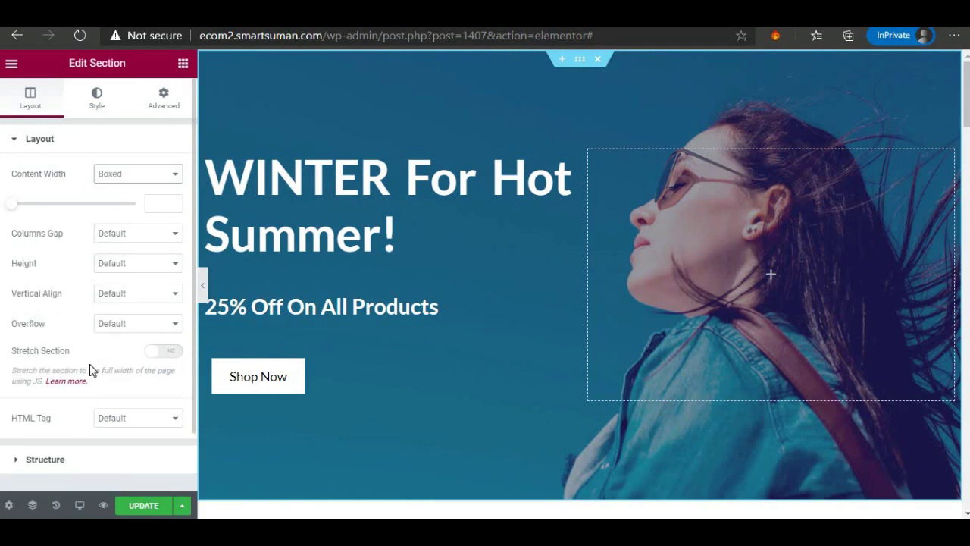
{"action": "scroll", "coordinate": [23, 399], "scroll_direction": "down", "scroll_amount": 1}
{"action": "left_click", "coordinate": [23, 400]}
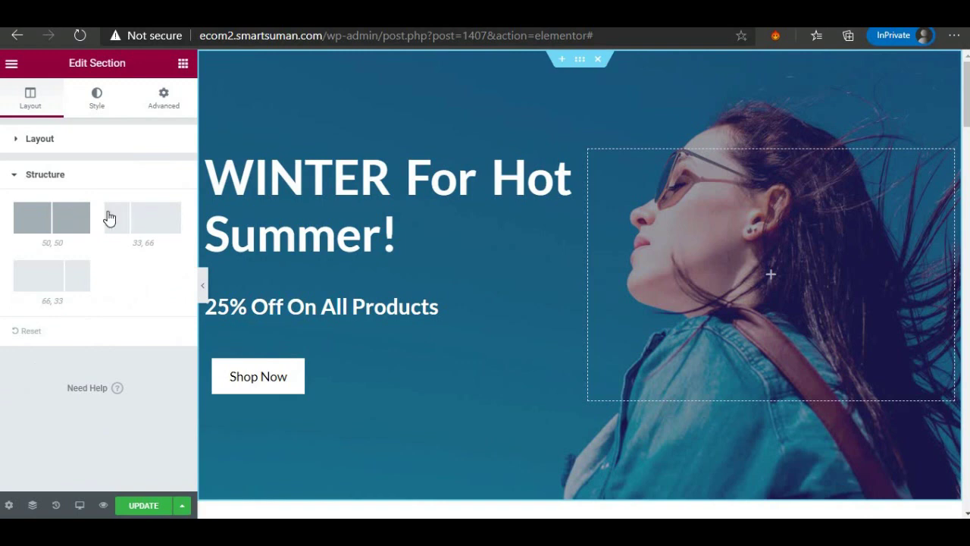
Try a gradient hero background with colour #573A3A, then switch the background type to Video.
{"action": "left_click", "coordinate": [96, 97]}
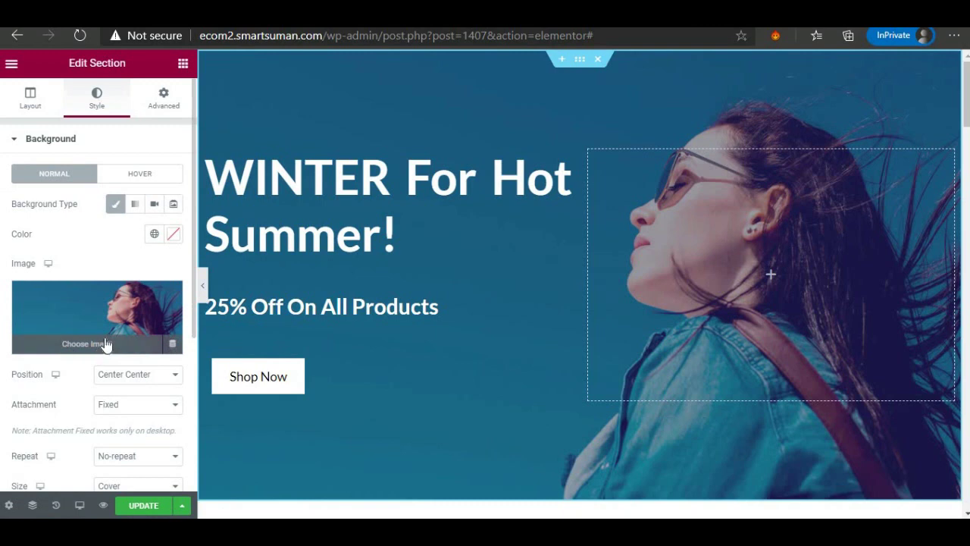
{"action": "left_click", "coordinate": [135, 204]}
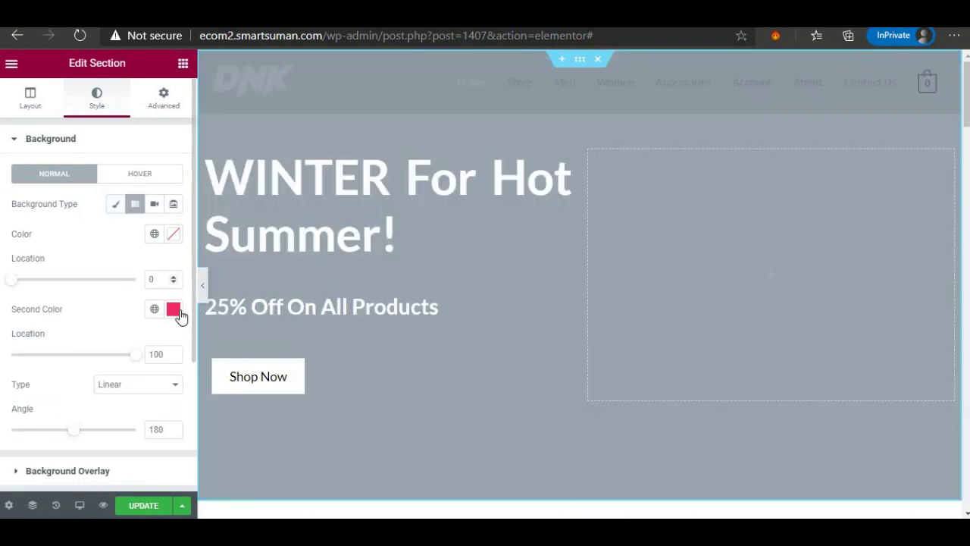
{"action": "left_click", "coordinate": [176, 236]}
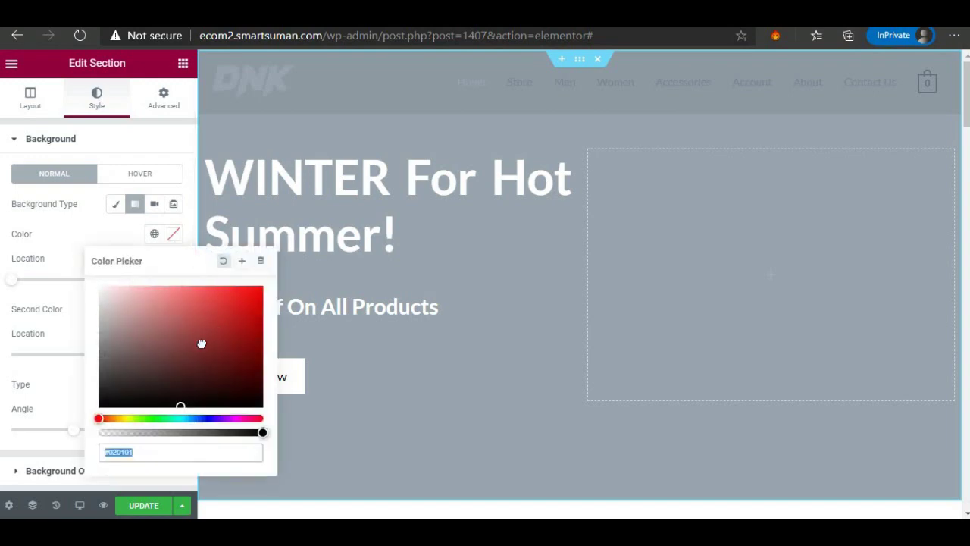
{"action": "left_click", "coordinate": [151, 362]}
{"action": "left_click", "coordinate": [66, 217]}
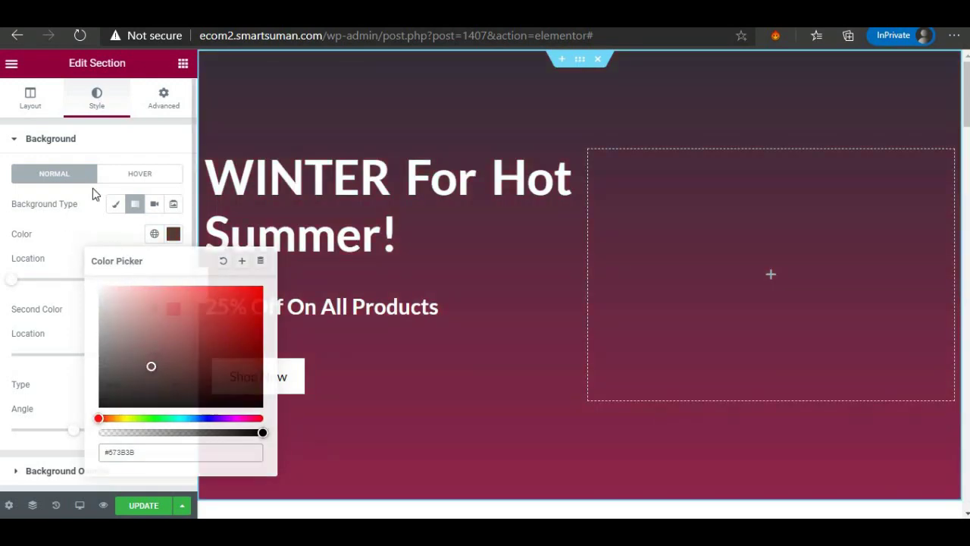
{"action": "left_click", "coordinate": [155, 206]}
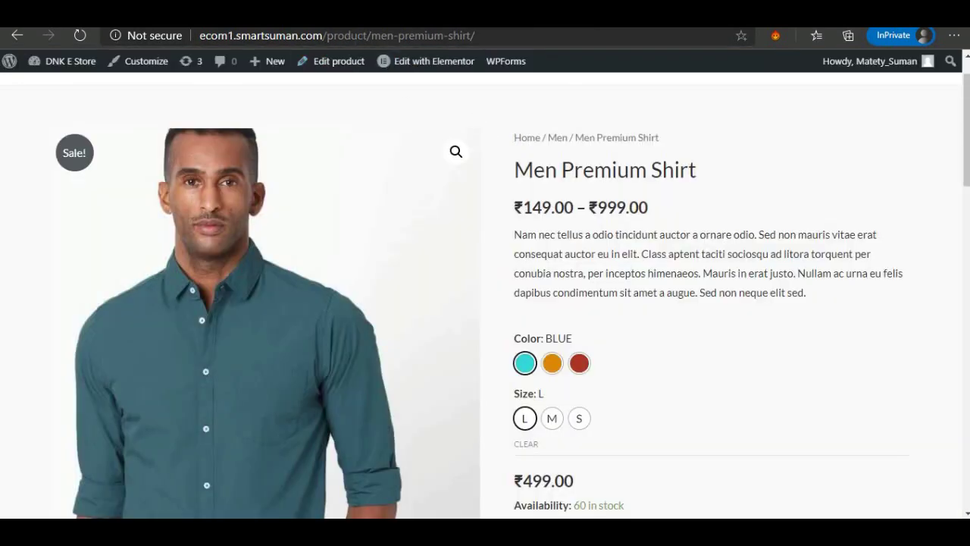
Paste a YouTube cricket video link as the hero background, then switch to Slideshow.
{"action": "left_click", "coordinate": [354, 38]}
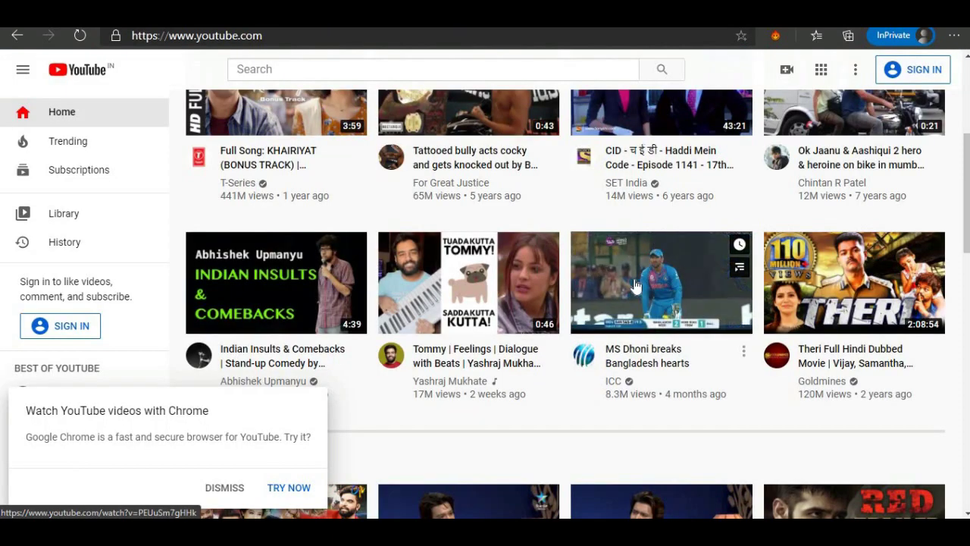
{"action": "right_click", "coordinate": [648, 264]}
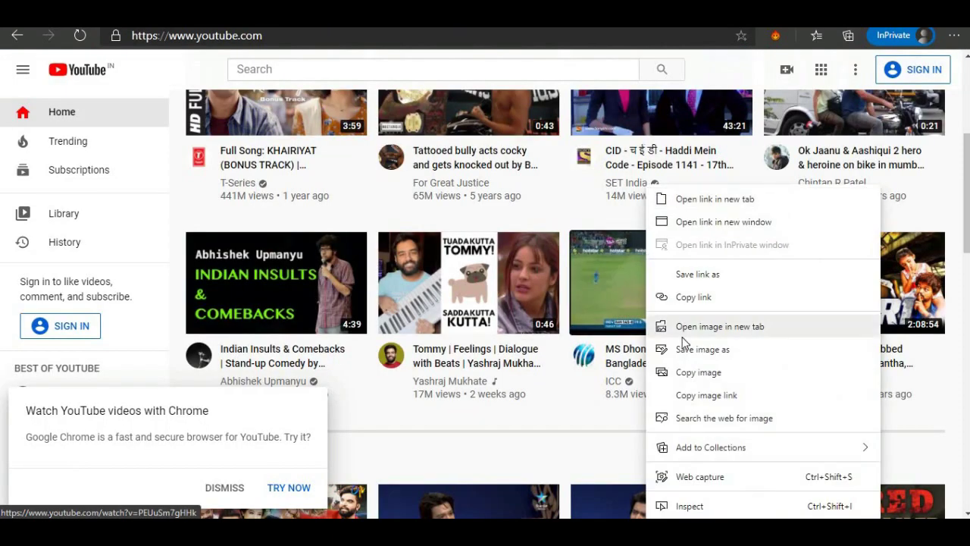
{"action": "left_click", "coordinate": [694, 297]}
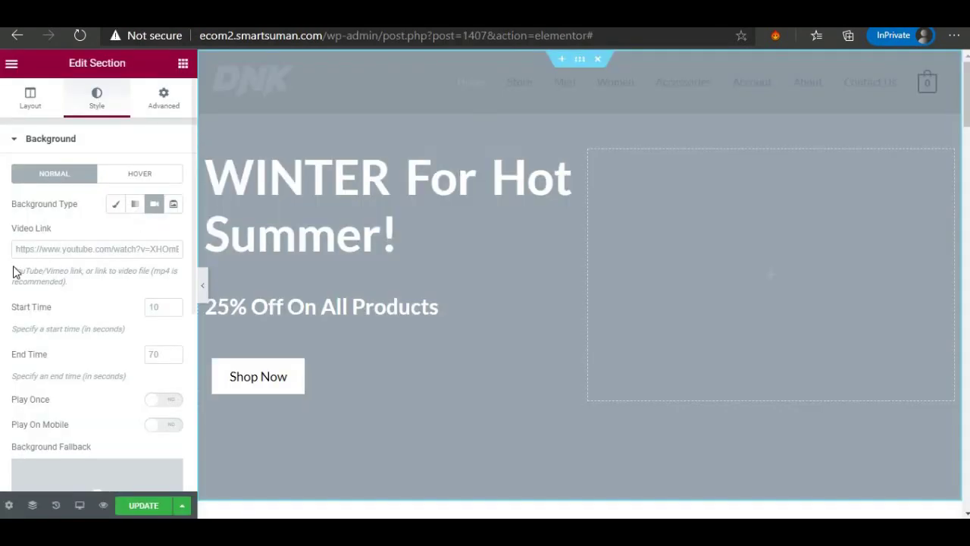
{"action": "right_click", "coordinate": [27, 249]}
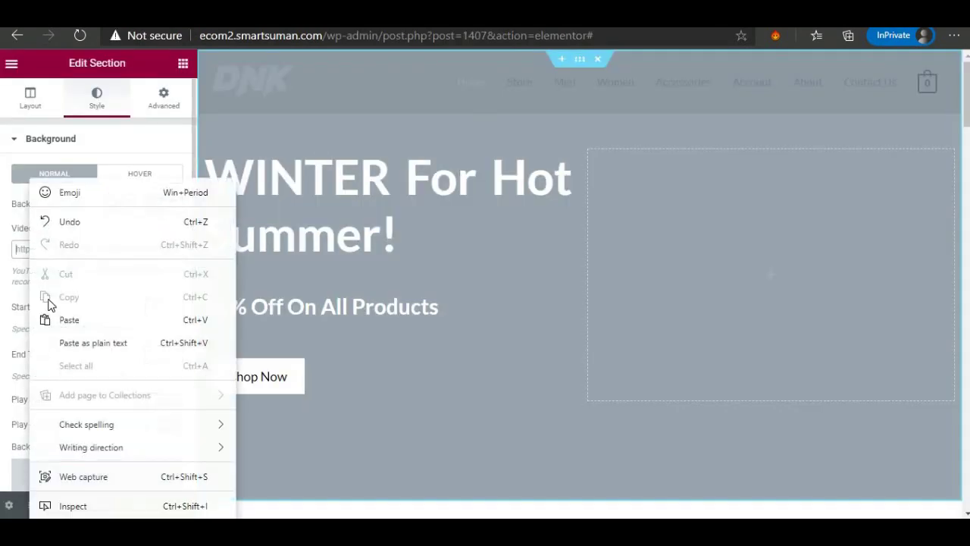
{"action": "left_click", "coordinate": [54, 318]}
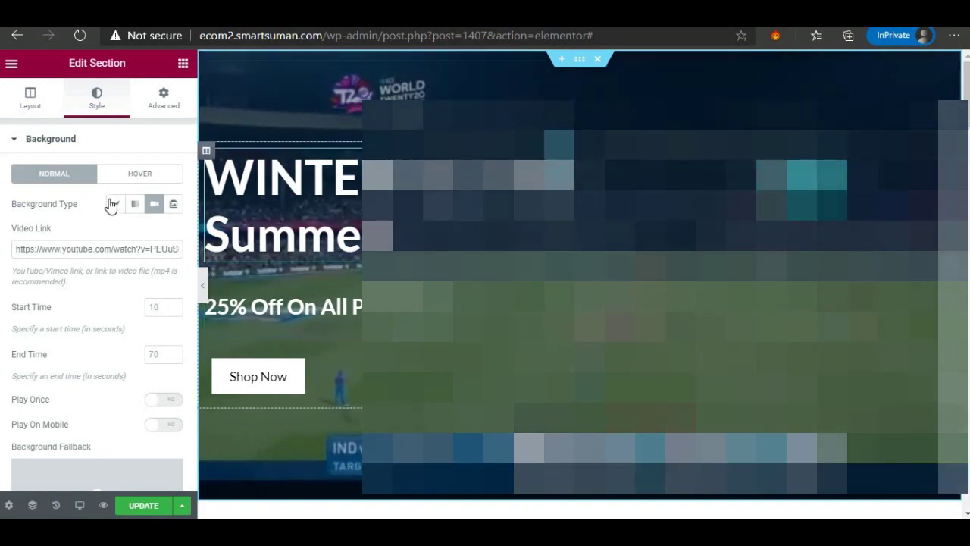
{"action": "left_click", "coordinate": [174, 207]}
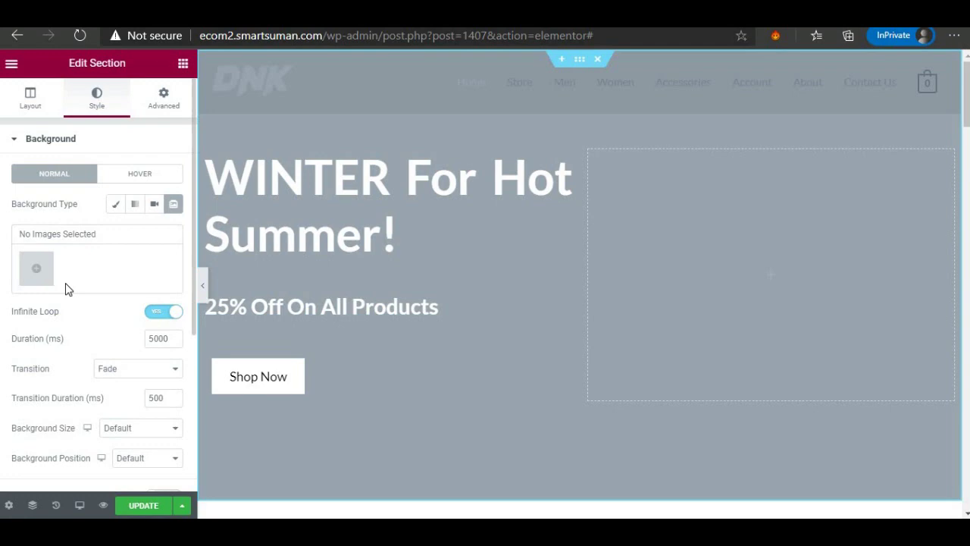
{"action": "left_click", "coordinate": [113, 206]}
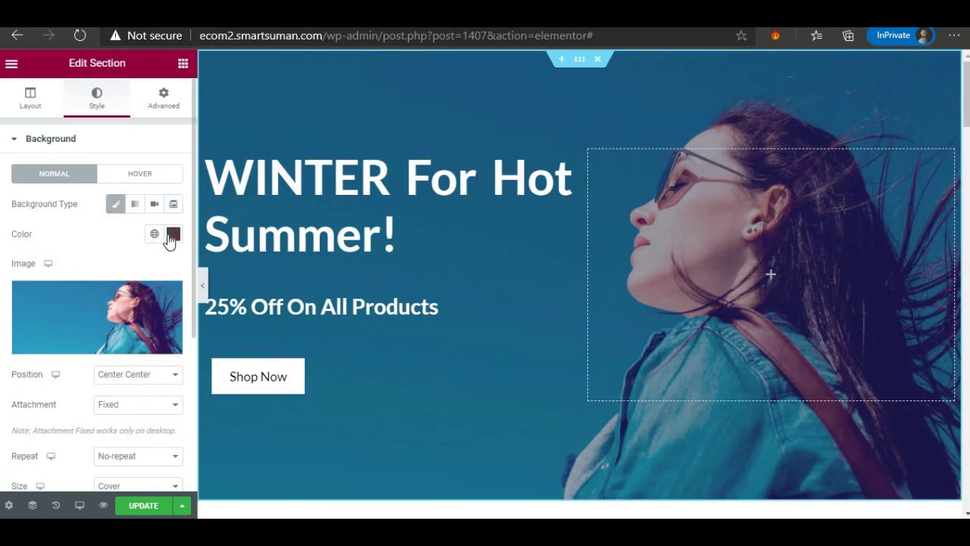
{"action": "left_click", "coordinate": [86, 347]}
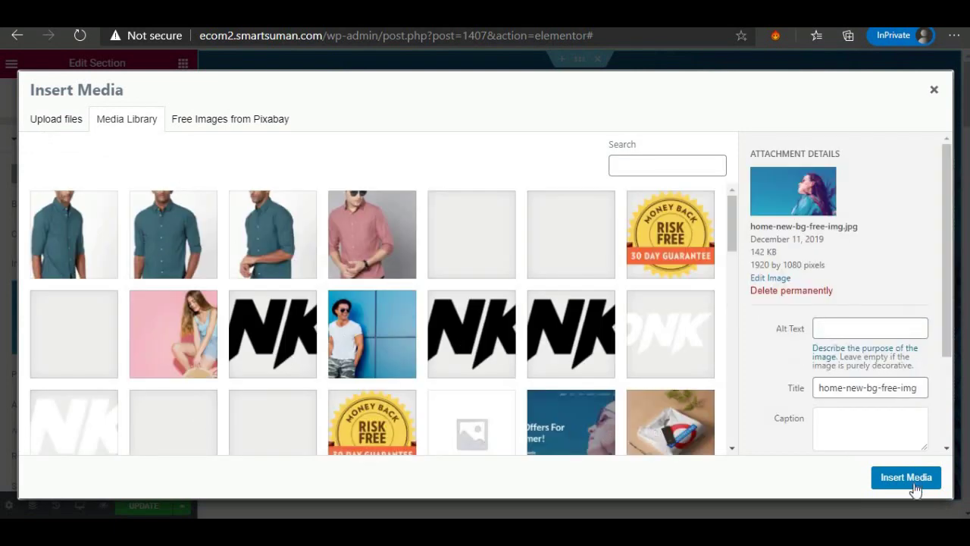
{"action": "left_click", "coordinate": [935, 90]}
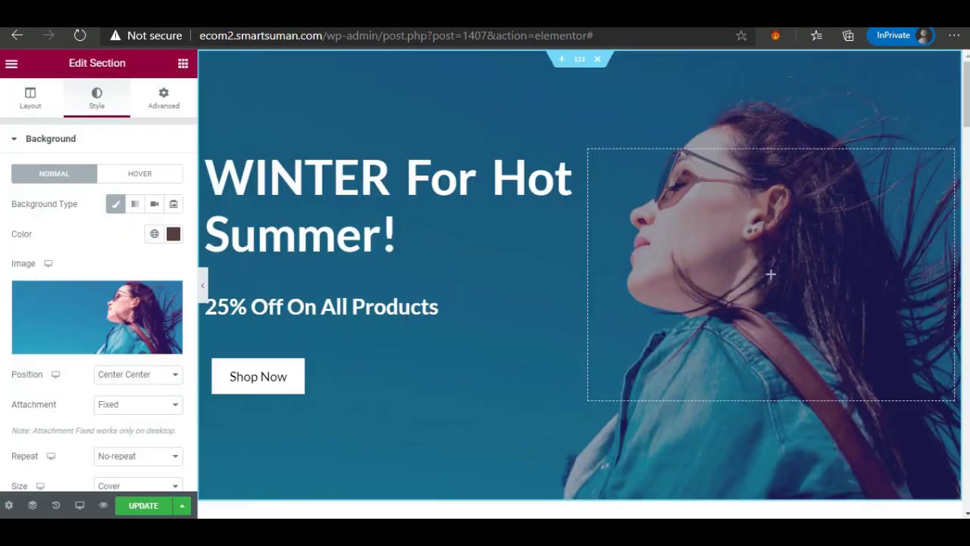
Try Default, Center Right and Bottom Center background positions, settling on Center Center.
{"action": "scroll", "coordinate": [116, 284], "scroll_direction": "down", "scroll_amount": 2}
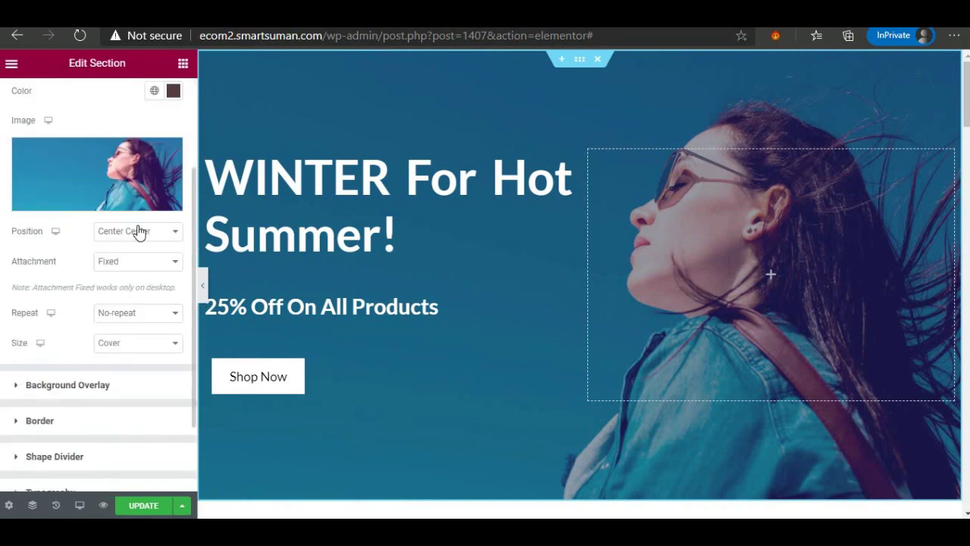
{"action": "left_click", "coordinate": [137, 232]}
{"action": "left_click", "coordinate": [134, 249]}
{"action": "left_click", "coordinate": [138, 241]}
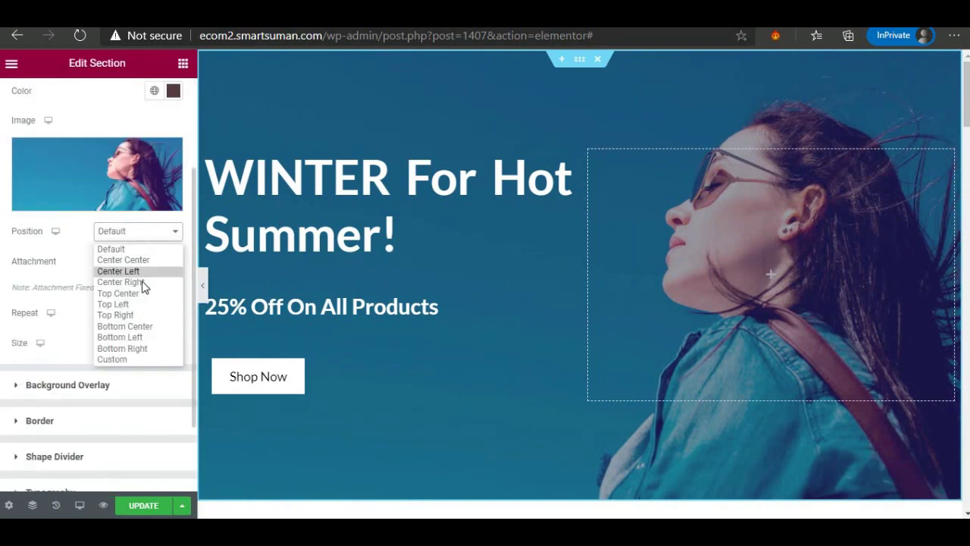
{"action": "left_click", "coordinate": [144, 280]}
{"action": "left_click", "coordinate": [143, 236]}
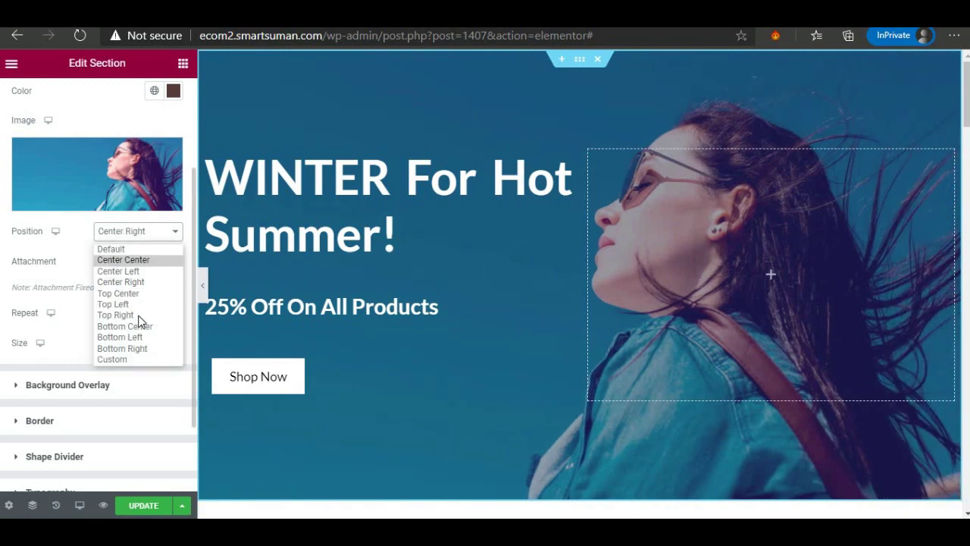
{"action": "left_click", "coordinate": [130, 323]}
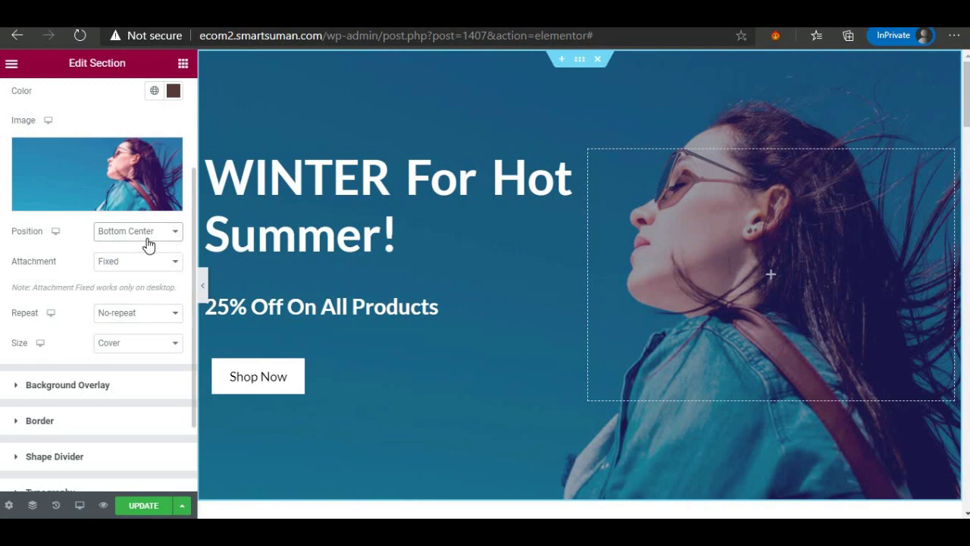
{"action": "left_click", "coordinate": [149, 244]}
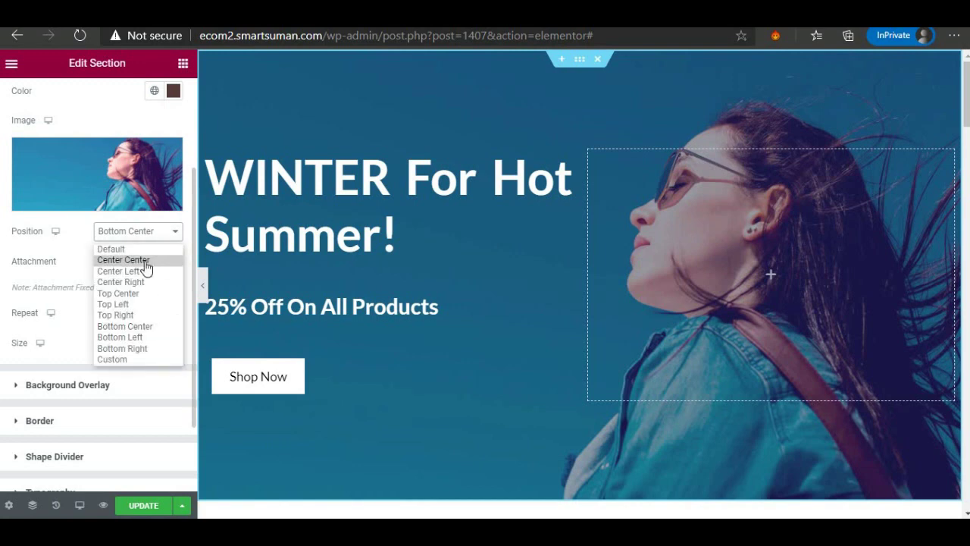
{"action": "left_click", "coordinate": [145, 260]}
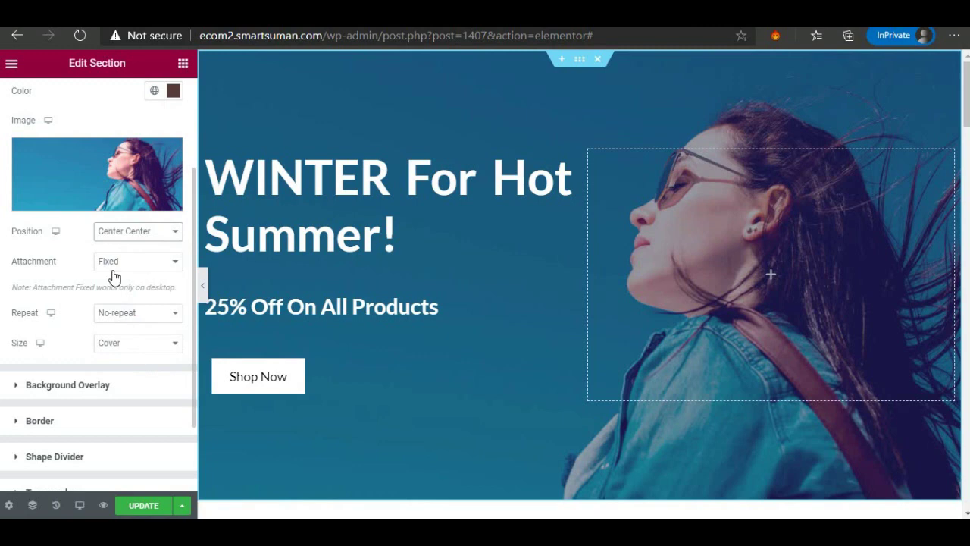
Compare Scroll and Fixed background attachment by scrolling the page preview.
{"action": "left_click", "coordinate": [135, 267]}
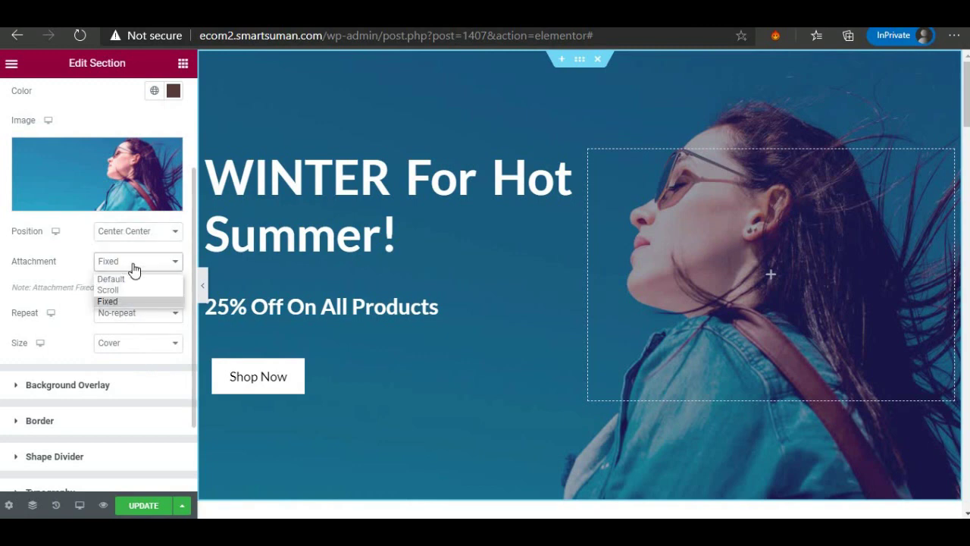
{"action": "left_click", "coordinate": [126, 294]}
{"action": "scroll", "coordinate": [346, 286], "scroll_direction": "down", "scroll_amount": 3}
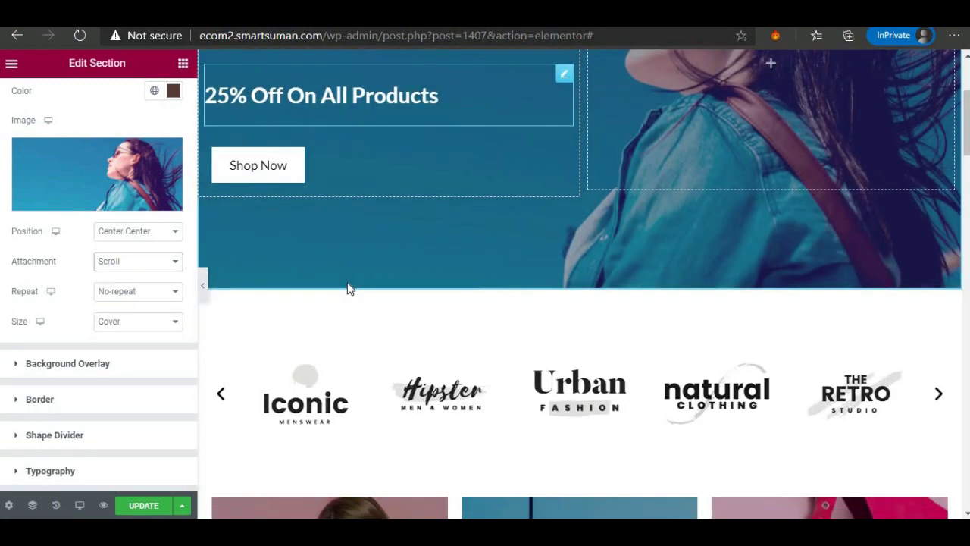
{"action": "scroll", "coordinate": [346, 286], "scroll_direction": "up", "scroll_amount": 2}
{"action": "left_click", "coordinate": [139, 266]}
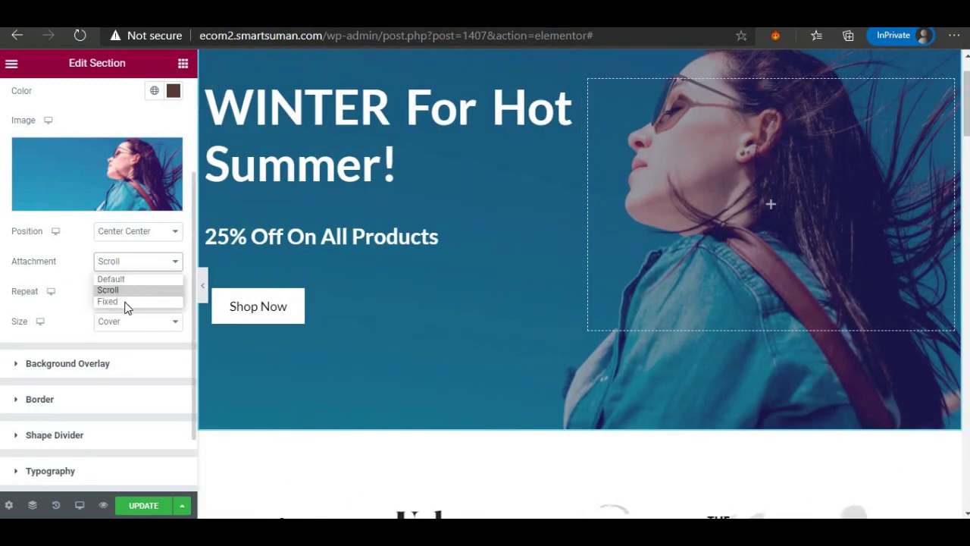
{"action": "left_click", "coordinate": [113, 302]}
{"action": "scroll", "coordinate": [362, 295], "scroll_direction": "down", "scroll_amount": 3}
{"action": "scroll", "coordinate": [363, 295], "scroll_direction": "up", "scroll_amount": 3}
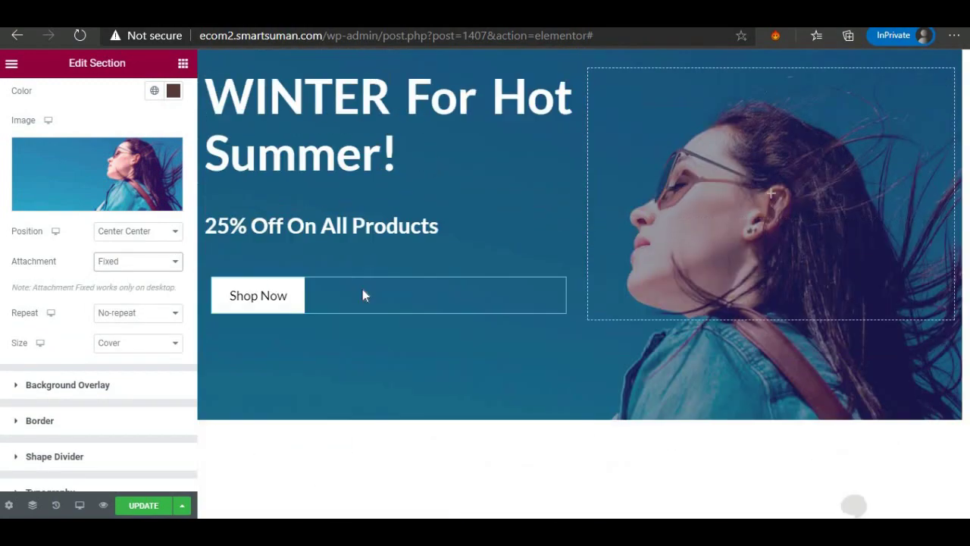
{"action": "scroll", "coordinate": [354, 283], "scroll_direction": "down", "scroll_amount": 3}
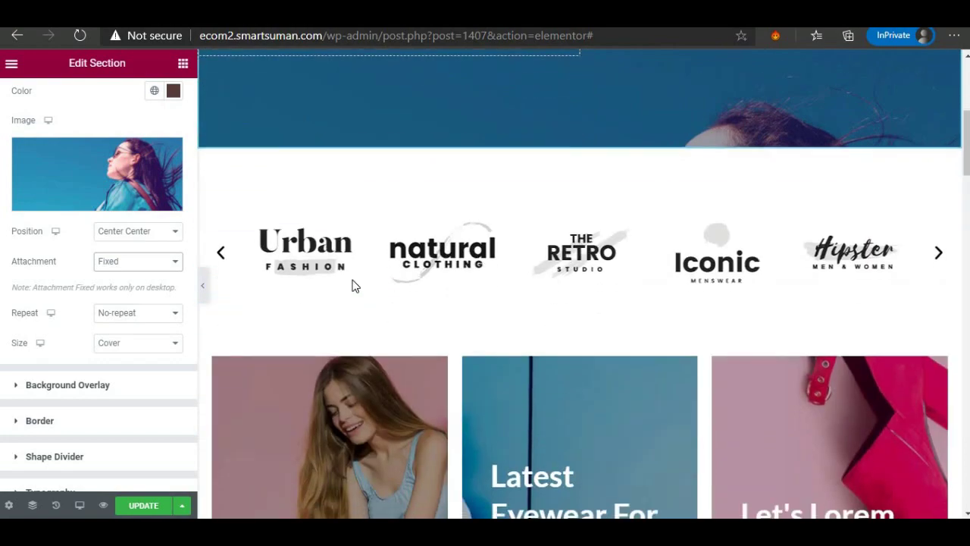
{"action": "scroll", "coordinate": [353, 284], "scroll_direction": "up", "scroll_amount": 3}
{"action": "scroll", "coordinate": [352, 280], "scroll_direction": "down", "scroll_amount": 1}
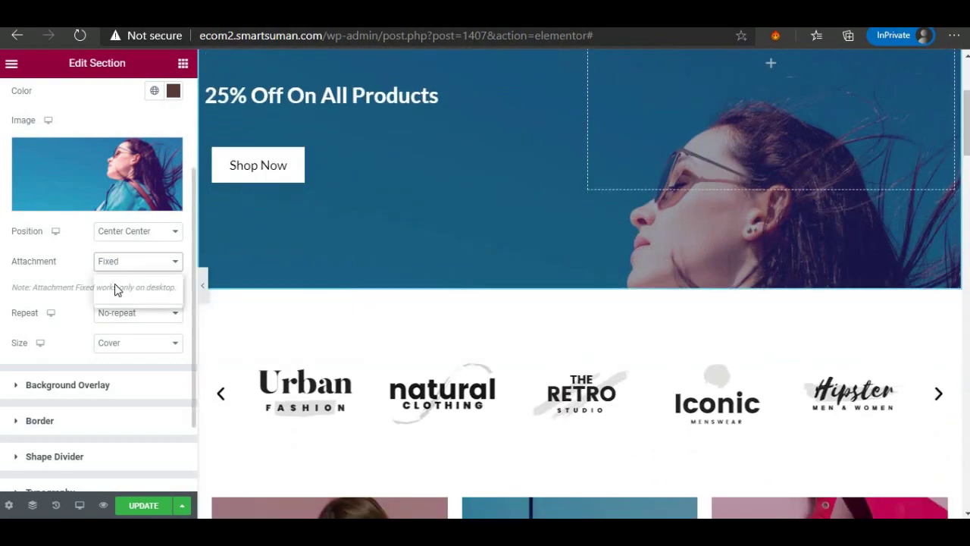
{"action": "left_click", "coordinate": [114, 288]}
{"action": "scroll", "coordinate": [464, 309], "scroll_direction": "up", "scroll_amount": 3}
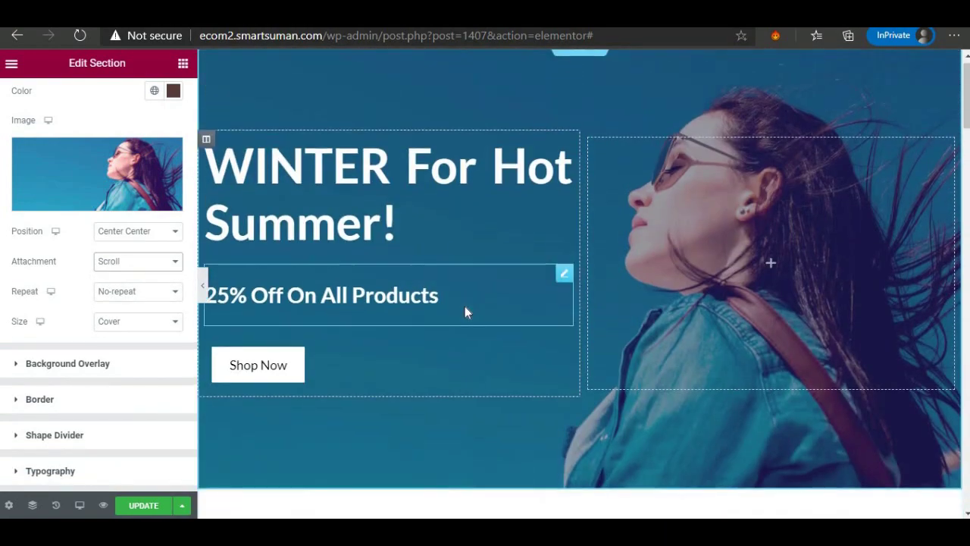
{"action": "scroll", "coordinate": [465, 307], "scroll_direction": "down", "scroll_amount": 3}
{"action": "scroll", "coordinate": [465, 306], "scroll_direction": "up", "scroll_amount": 4}
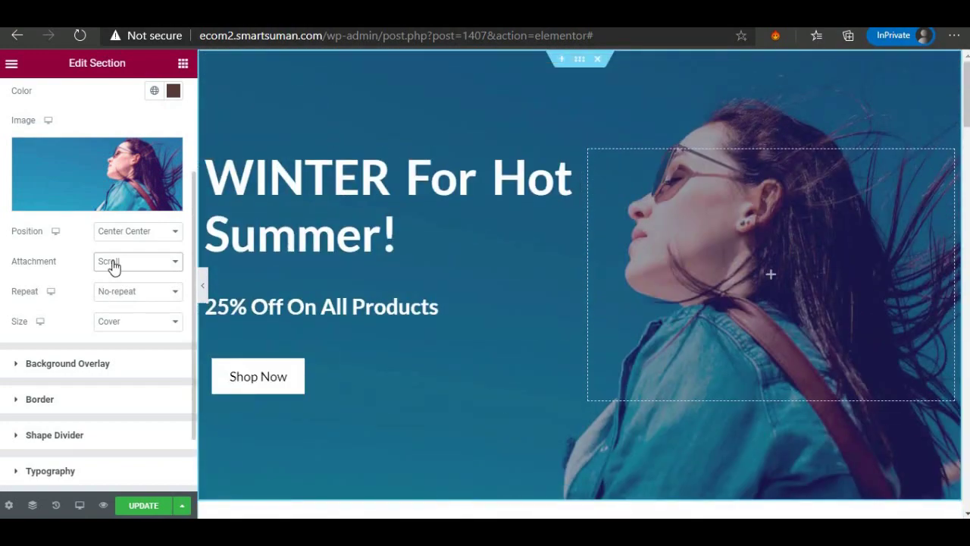
Set the background attachment to Fixed and update the page.
{"action": "left_click", "coordinate": [111, 264]}
{"action": "left_click", "coordinate": [110, 301]}
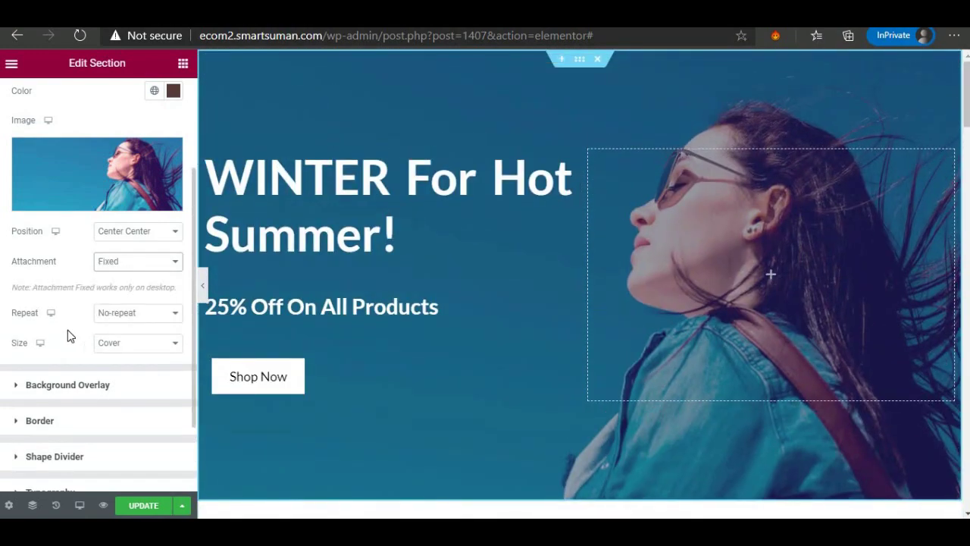
{"action": "scroll", "coordinate": [46, 295], "scroll_direction": "down", "scroll_amount": 2}
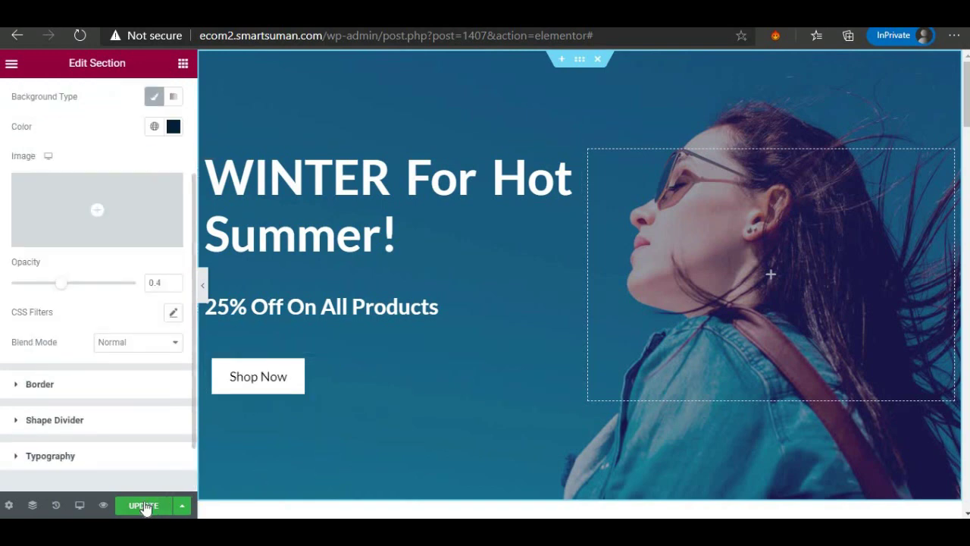
{"action": "left_click", "coordinate": [144, 505]}
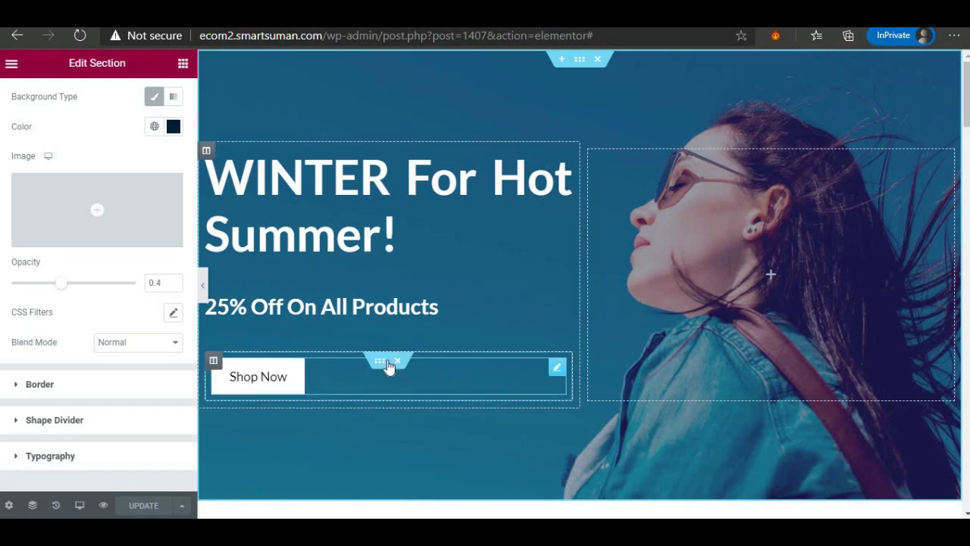
Add a new column beside Shop Now and drop a Button widget into it.
{"action": "right_click", "coordinate": [213, 361]}
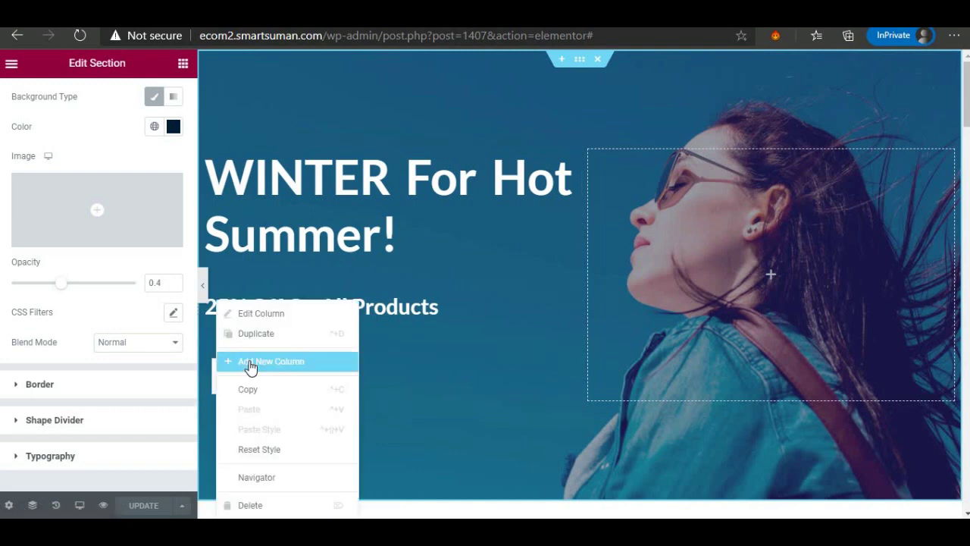
{"action": "left_click", "coordinate": [253, 366]}
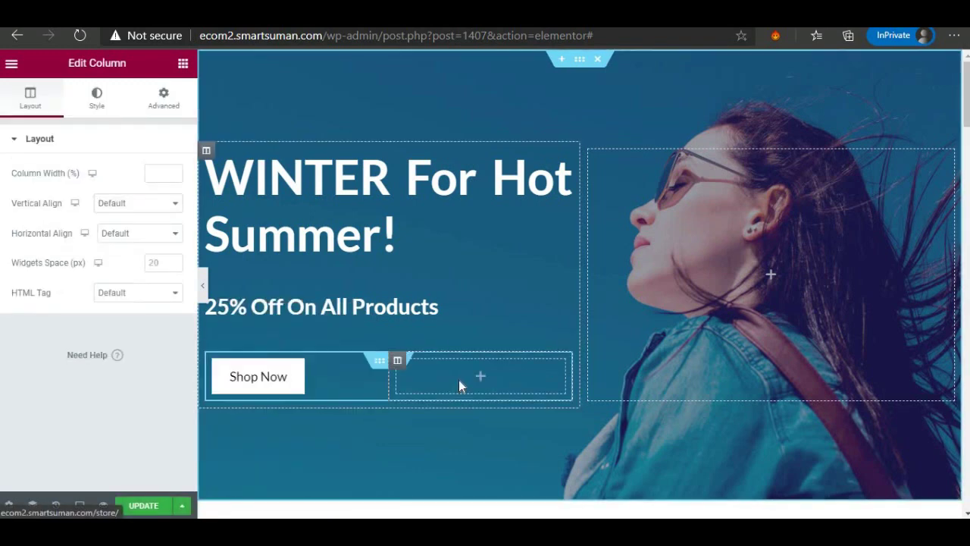
{"action": "left_click", "coordinate": [437, 379]}
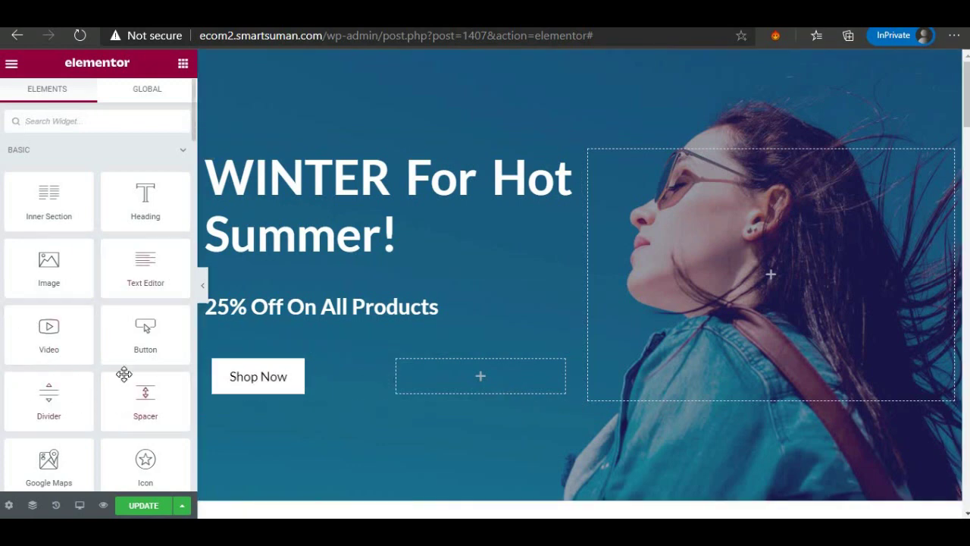
{"action": "left_click_drag", "start_coordinate": [133, 322], "coordinate": [470, 373]}
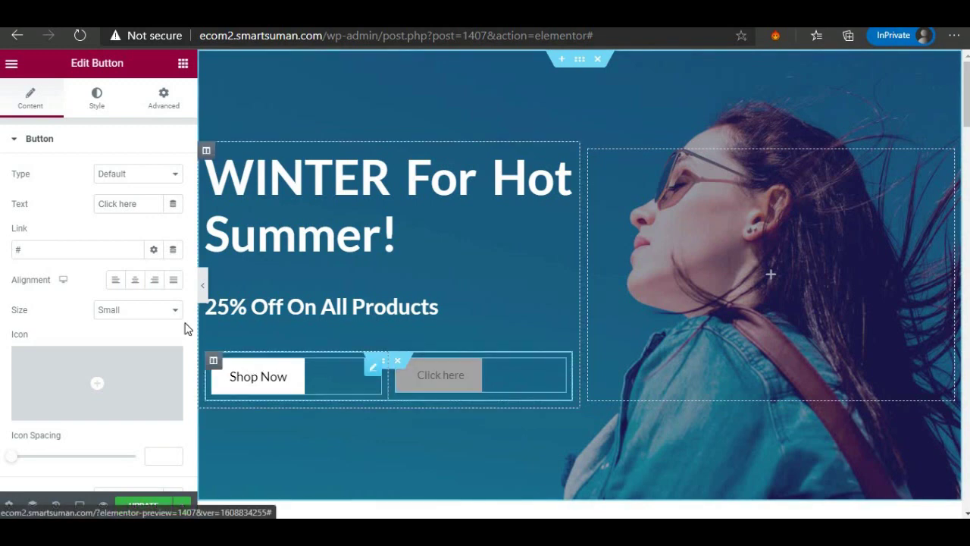
Change the new button's label from Click here to SALE.
{"action": "left_click", "coordinate": [137, 203]}
{"action": "triple_click", "coordinate": [102, 203]}
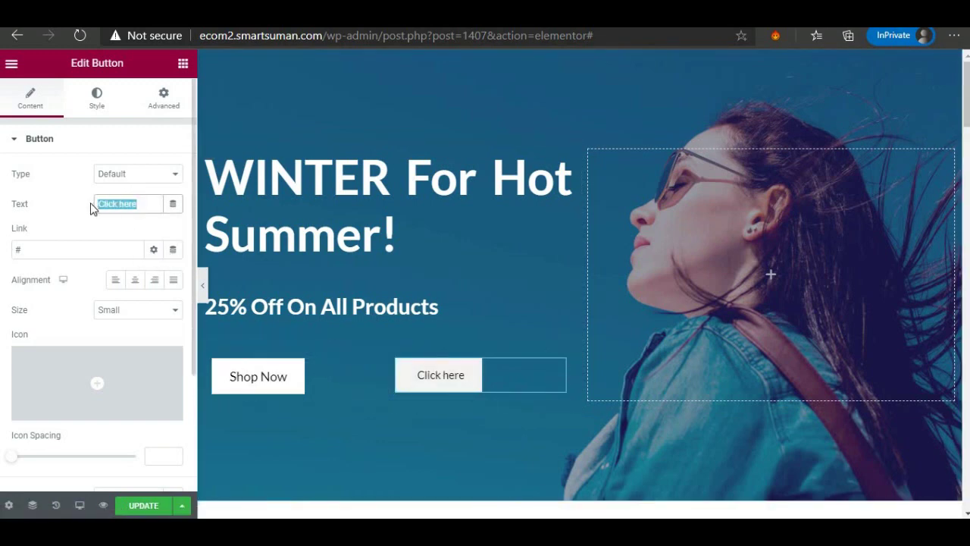
{"action": "type", "text": "SALE"}
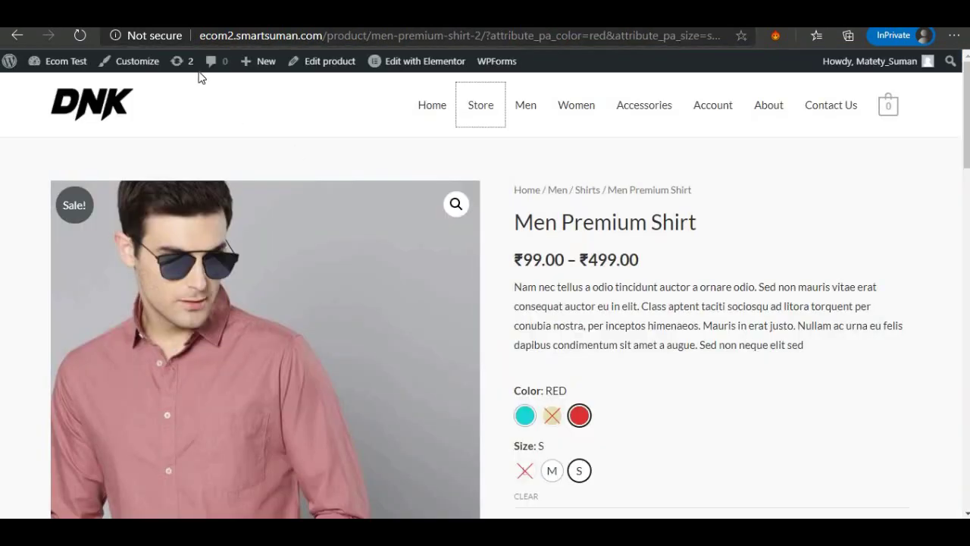
Link the SALE button to the red, small Men Premium Shirt product page URL.
{"action": "left_click", "coordinate": [274, 36]}
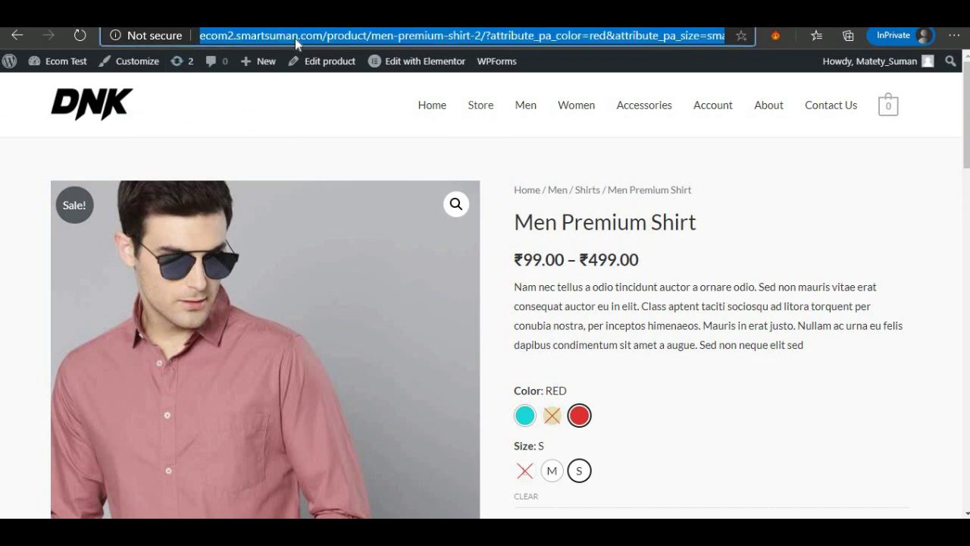
{"action": "right_click", "coordinate": [295, 34]}
{"action": "left_click", "coordinate": [330, 149]}
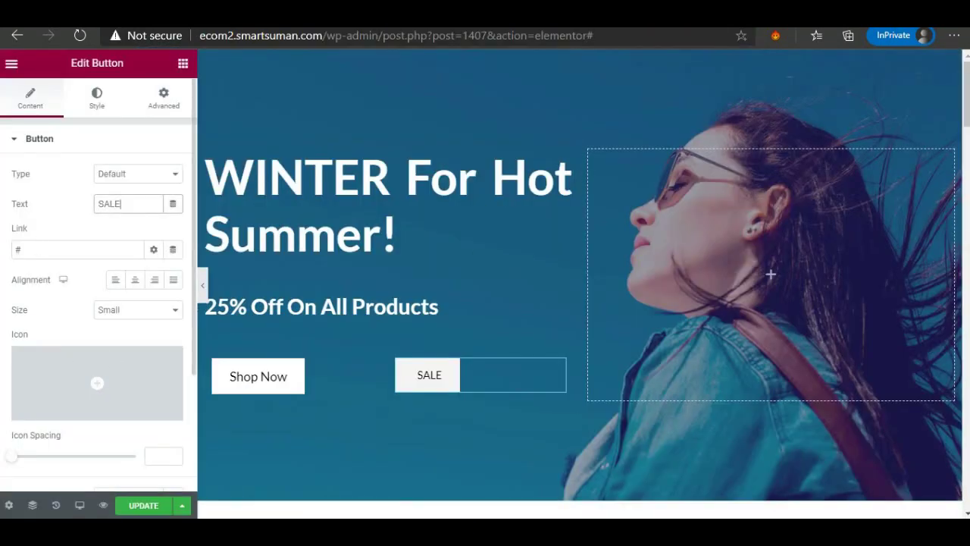
{"action": "left_click", "coordinate": [33, 249]}
{"action": "right_click", "coordinate": [42, 258]}
{"action": "left_click", "coordinate": [50, 267]}
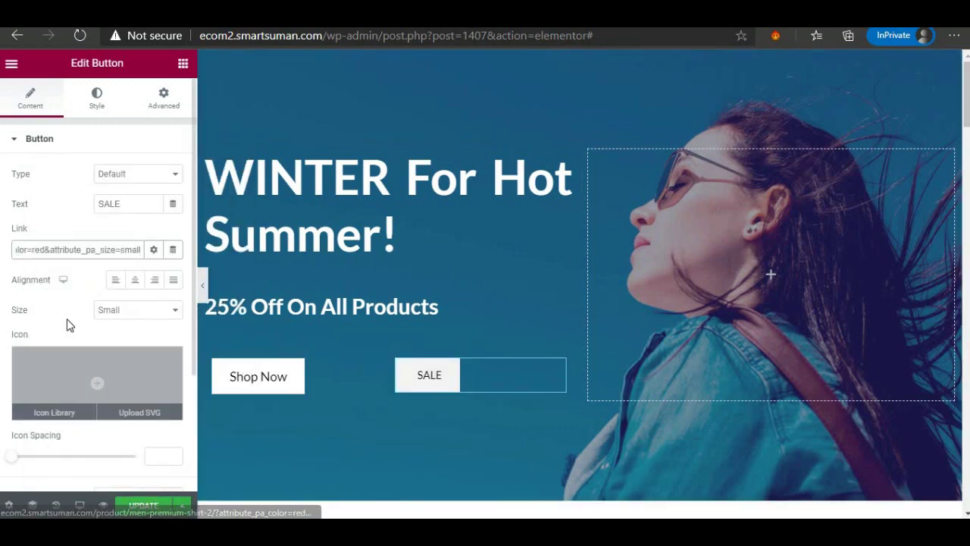
Insert the shopping-bag icon from the Icon Library, found by filtering for 'SHOPP'.
{"action": "left_click", "coordinate": [50, 410]}
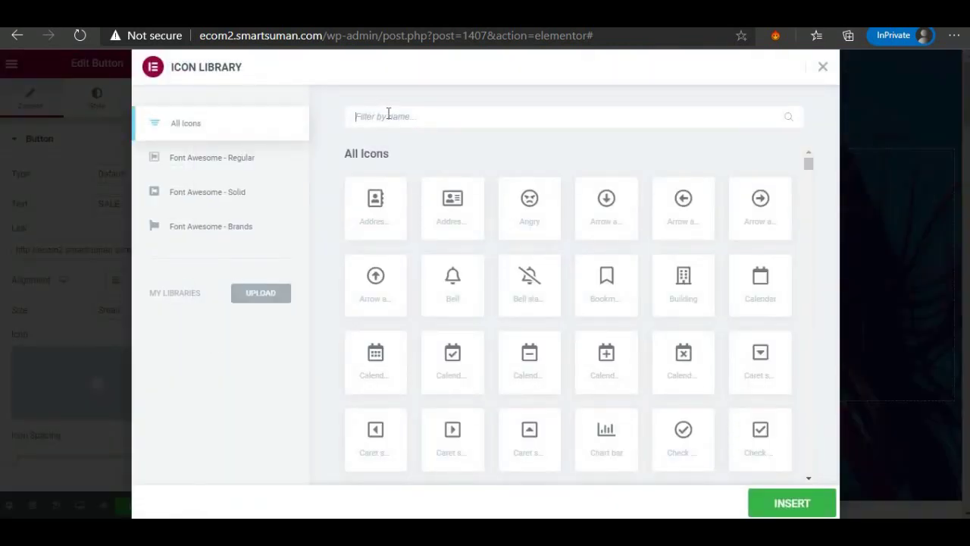
{"action": "type", "text": "SA"}
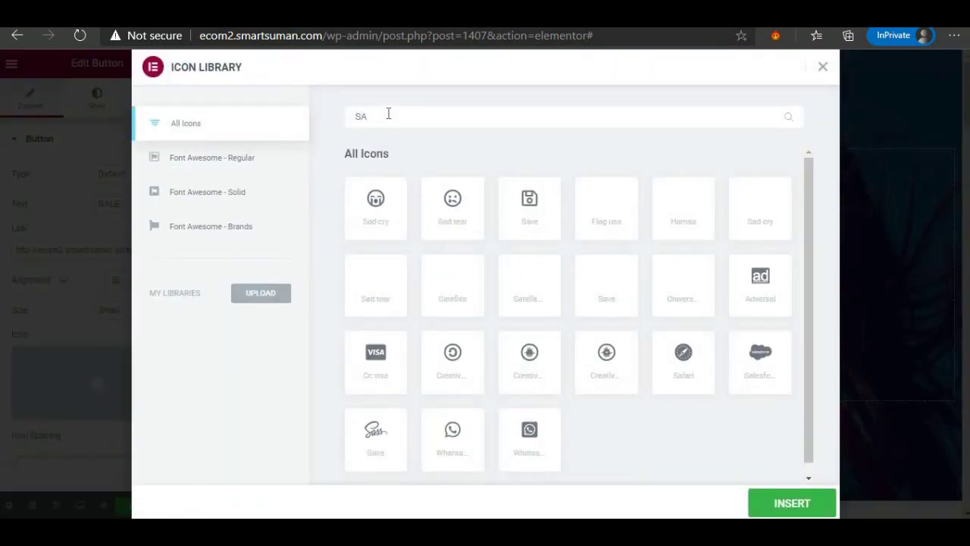
{"action": "type", "text": "LE"}
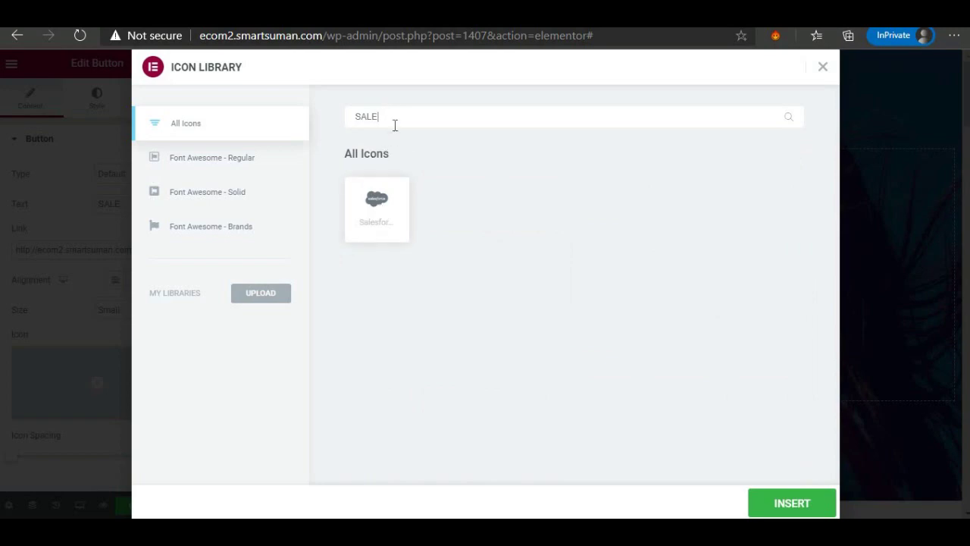
{"action": "left_click_drag", "start_coordinate": [401, 110], "coordinate": [345, 115]}
{"action": "type", "text": "OFFER"}
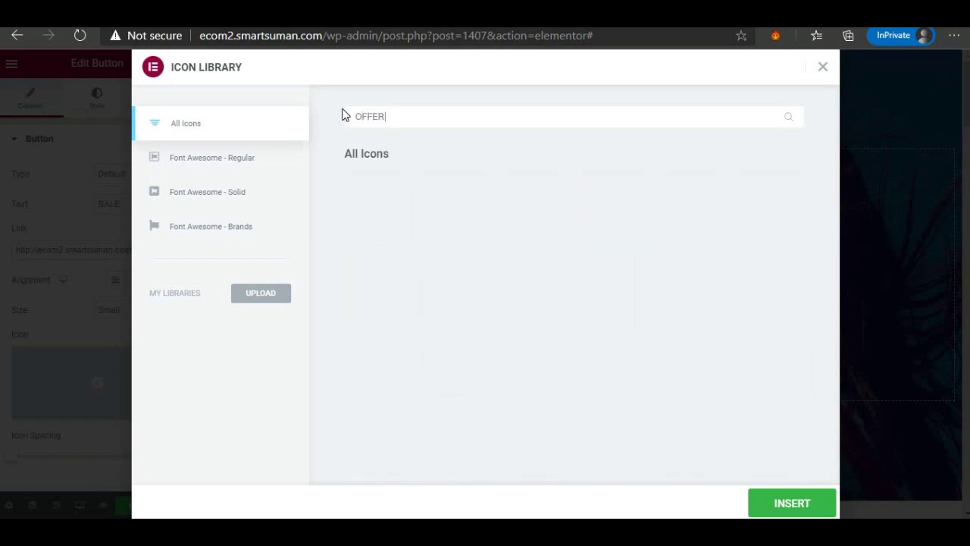
{"action": "key", "text": "BackSpace"}
{"action": "key", "text": "BackSpace"}
{"action": "key", "text": "BackSpace"}
{"action": "key", "text": "BackSpace"}
{"action": "key", "text": "BackSpace"}
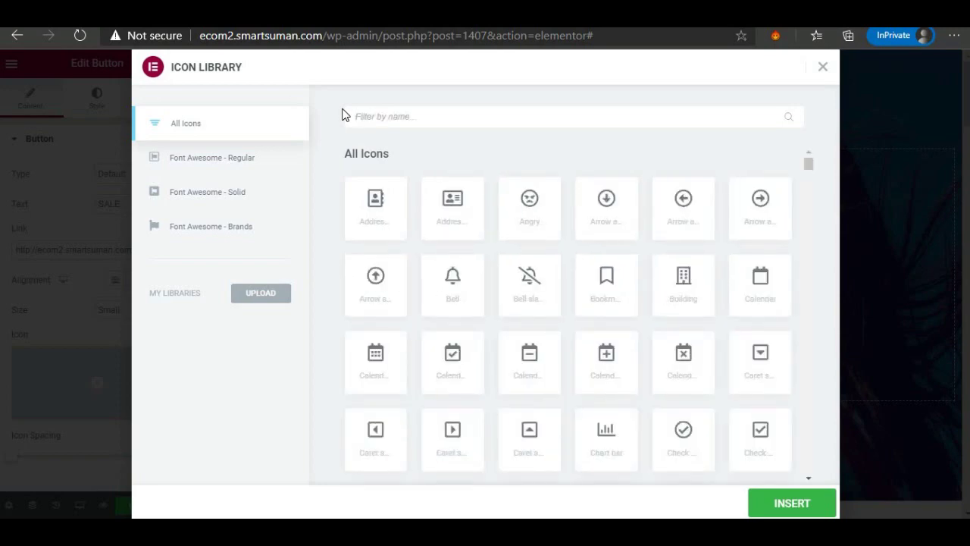
{"action": "type", "text": "SHOPP"}
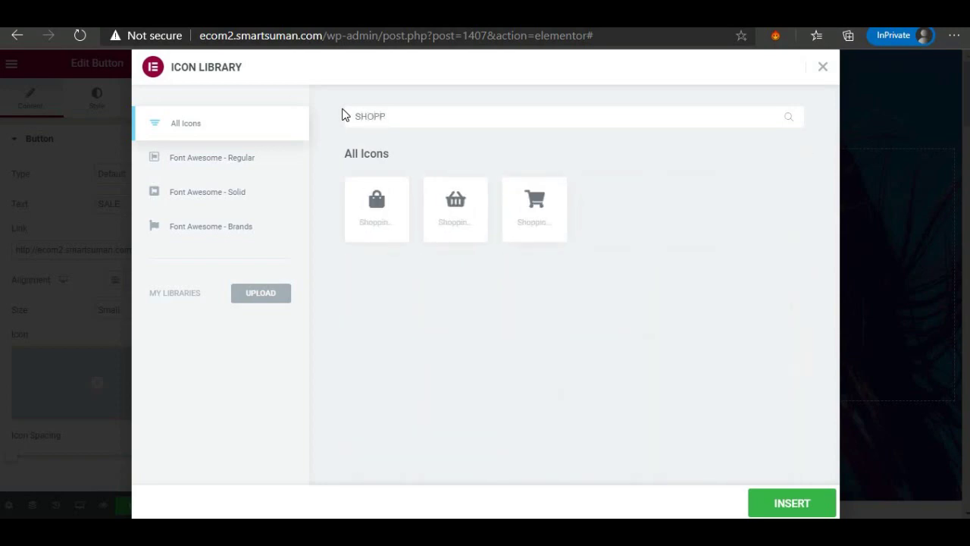
{"action": "left_click", "coordinate": [384, 219]}
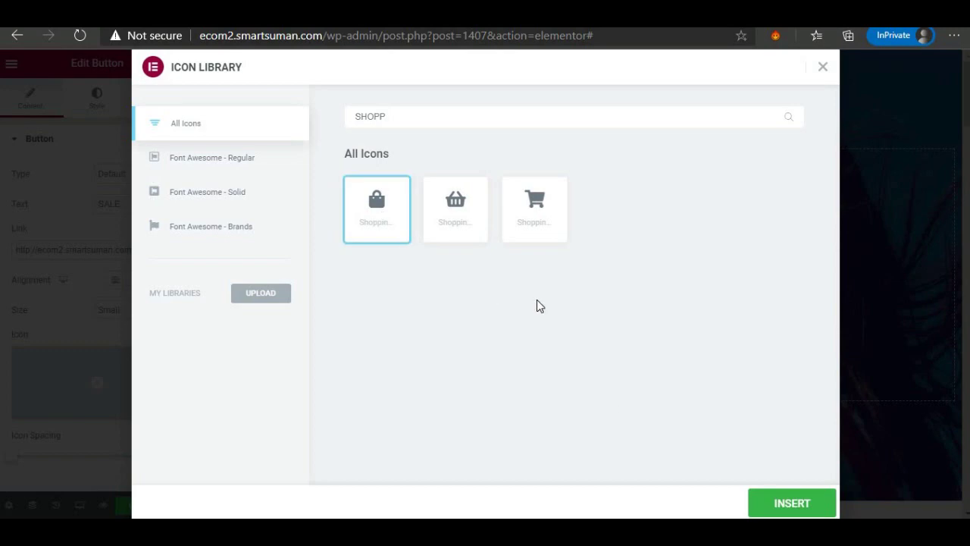
{"action": "left_click", "coordinate": [767, 503]}
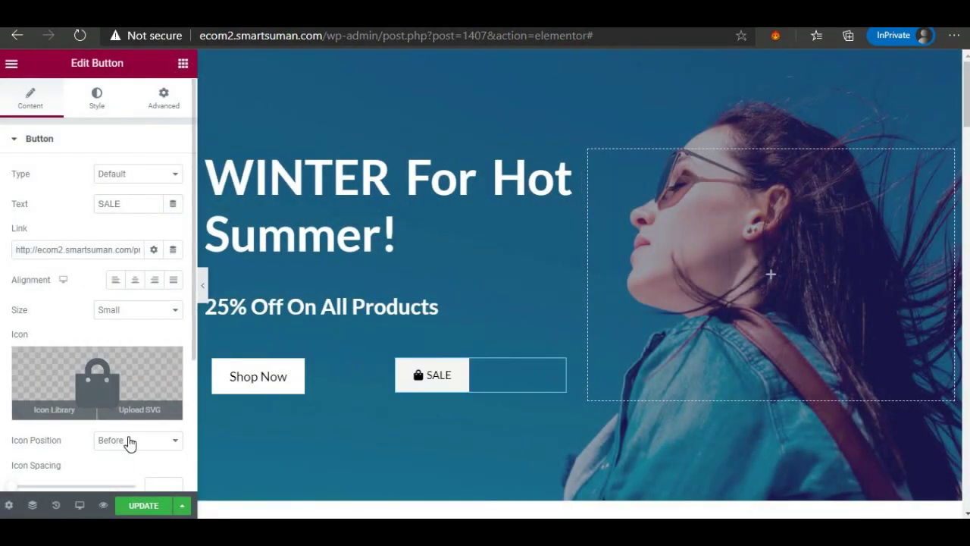
{"action": "left_click", "coordinate": [131, 447]}
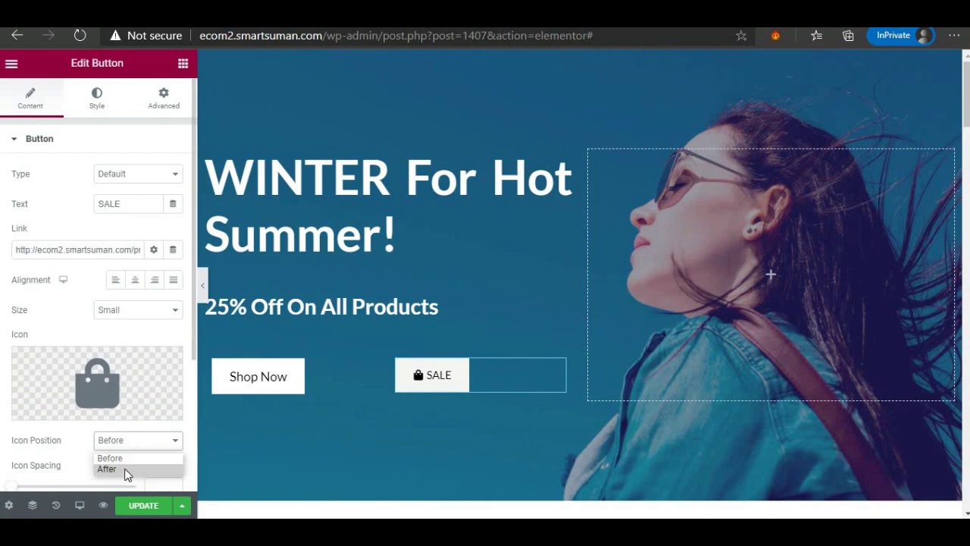
Keep the bag icon Before the text and set the button size to Medium.
{"action": "left_click", "coordinate": [126, 470]}
{"action": "left_click", "coordinate": [127, 449]}
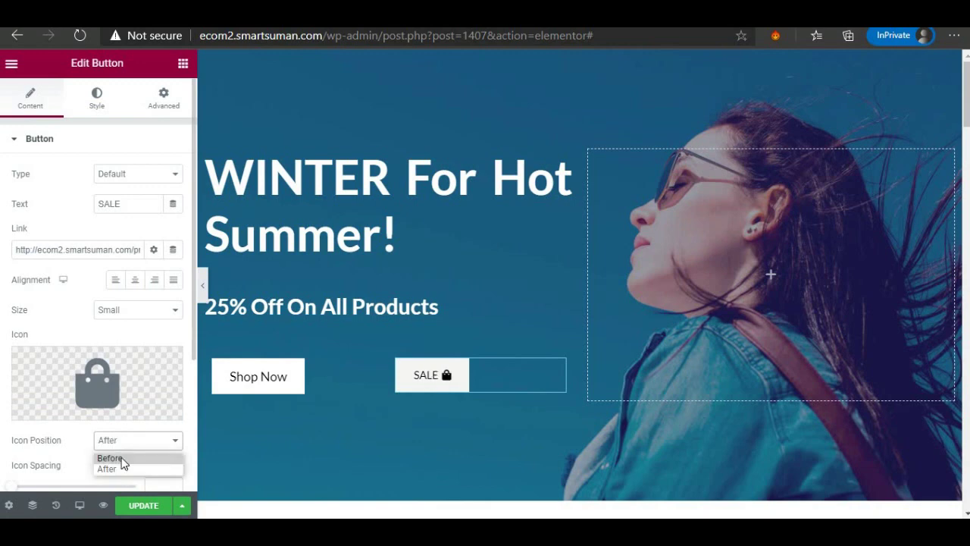
{"action": "left_click", "coordinate": [121, 458]}
{"action": "left_click", "coordinate": [130, 311]}
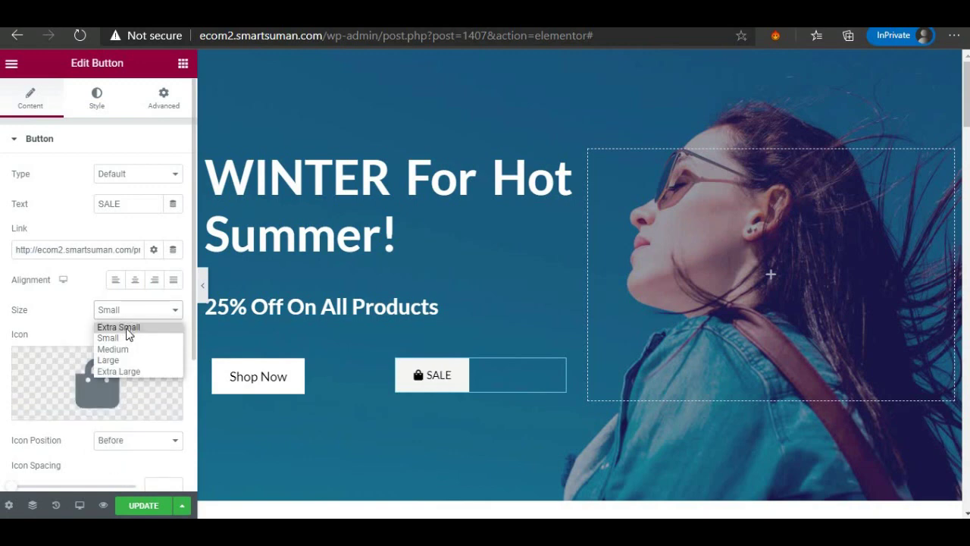
{"action": "left_click", "coordinate": [128, 328]}
{"action": "left_click", "coordinate": [126, 317]}
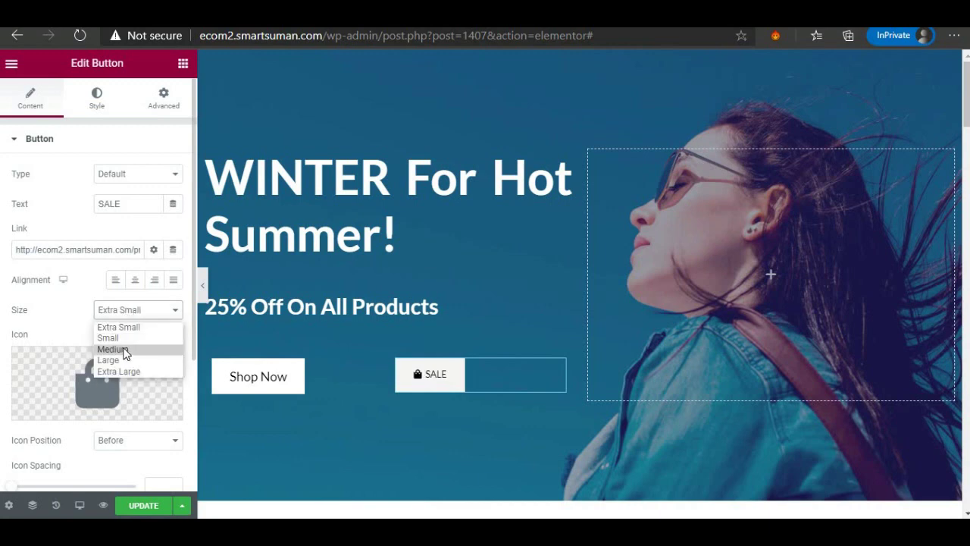
{"action": "left_click", "coordinate": [123, 351]}
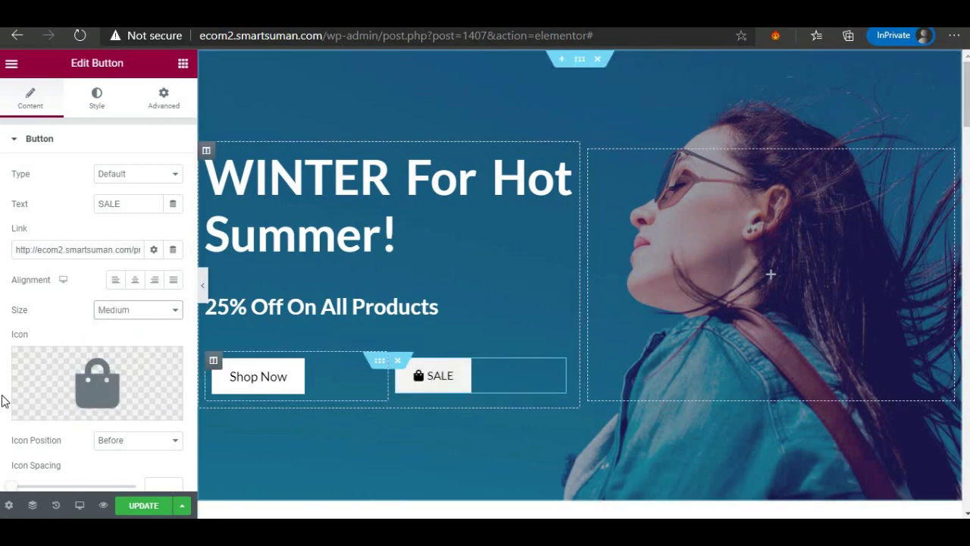
Widen the icon spacing to 9 between the bag icon and the label.
{"action": "scroll", "coordinate": [10, 425], "scroll_direction": "down", "scroll_amount": 1}
{"action": "left_click_drag", "start_coordinate": [13, 418], "coordinate": [37, 425]}
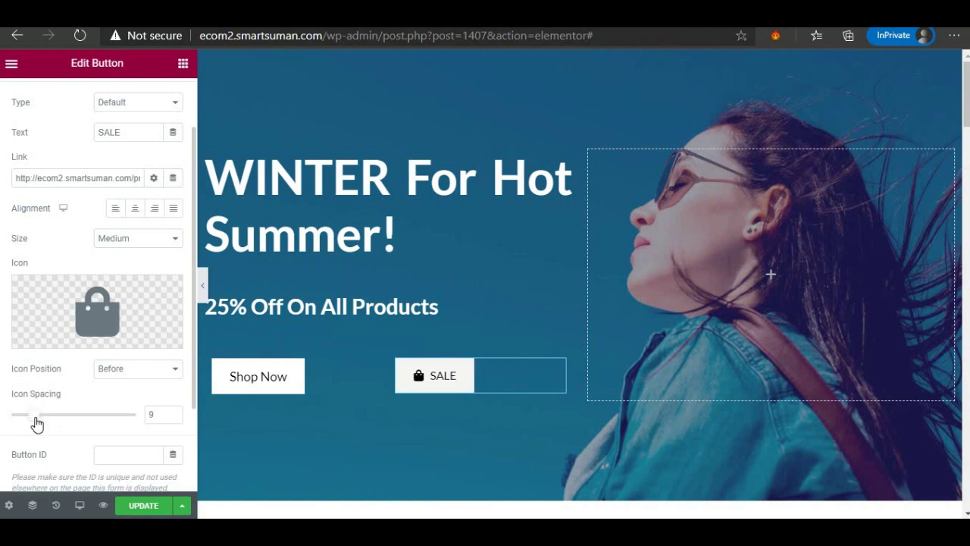
{"action": "scroll", "coordinate": [58, 382], "scroll_direction": "down", "scroll_amount": 1}
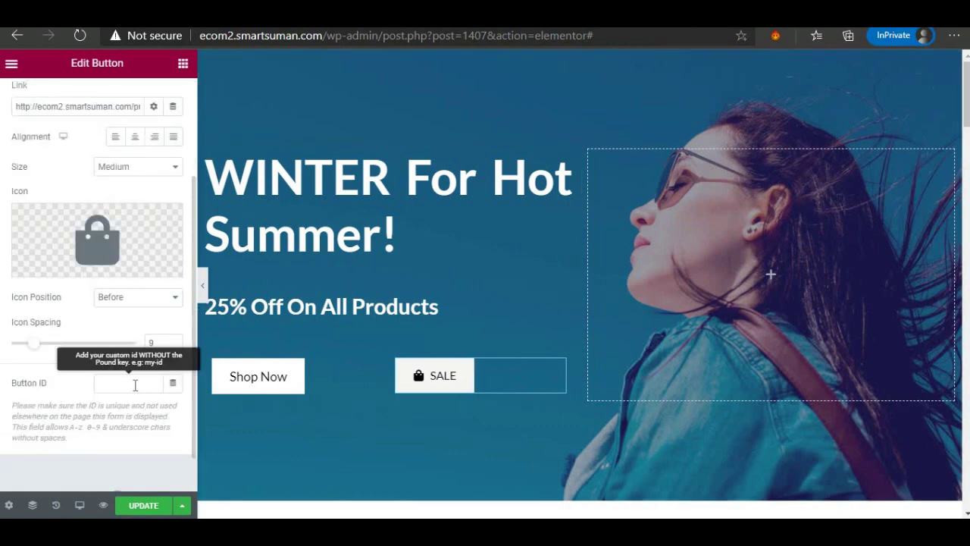
{"action": "left_click", "coordinate": [135, 385]}
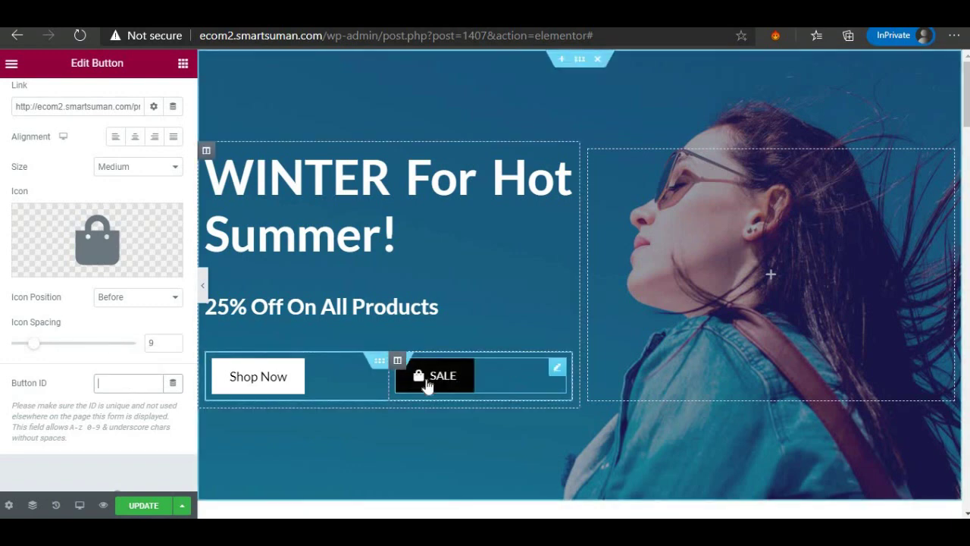
{"action": "scroll", "coordinate": [116, 255], "scroll_direction": "up", "scroll_amount": 2}
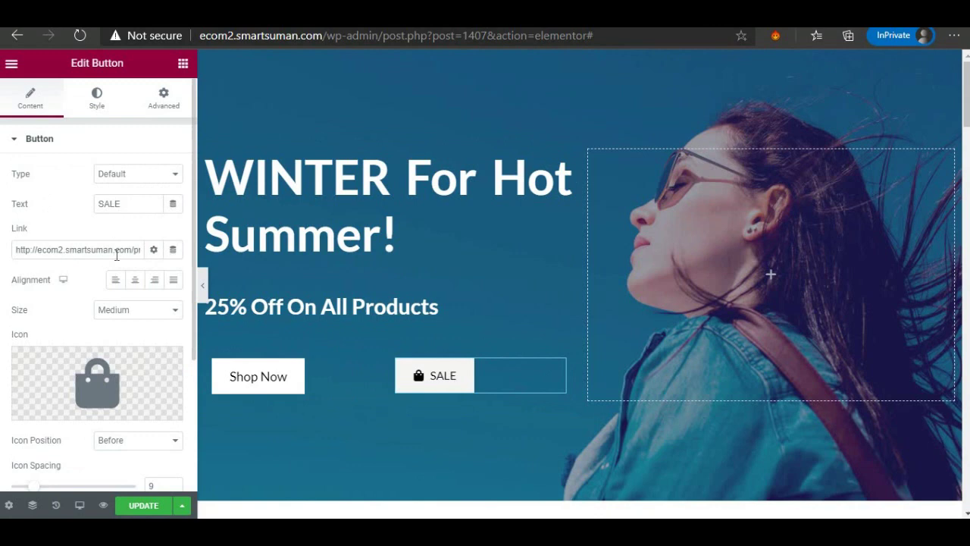
Style the SALE text as Verdana, 24 px, weight 700.
{"action": "left_click", "coordinate": [96, 112]}
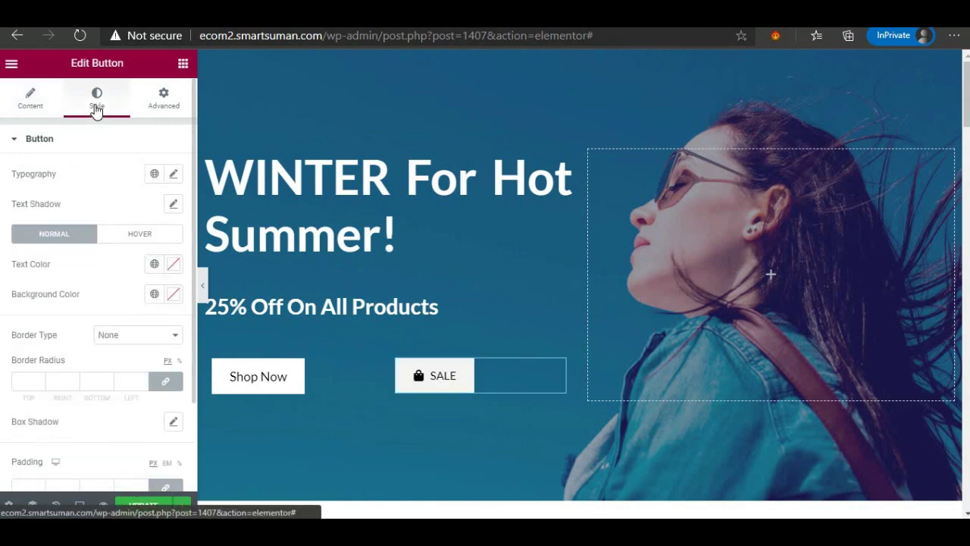
{"action": "left_click", "coordinate": [173, 175]}
{"action": "left_click", "coordinate": [125, 241]}
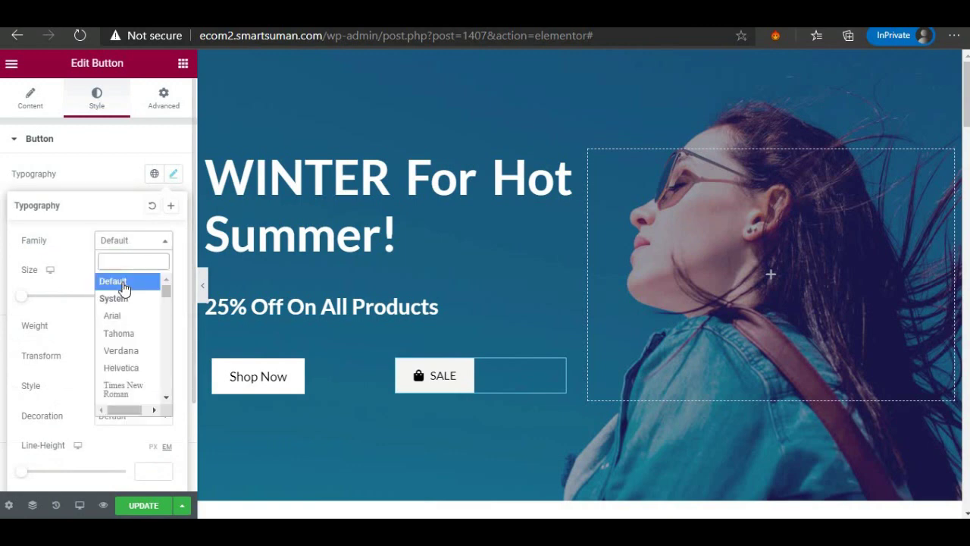
{"action": "left_click", "coordinate": [123, 353]}
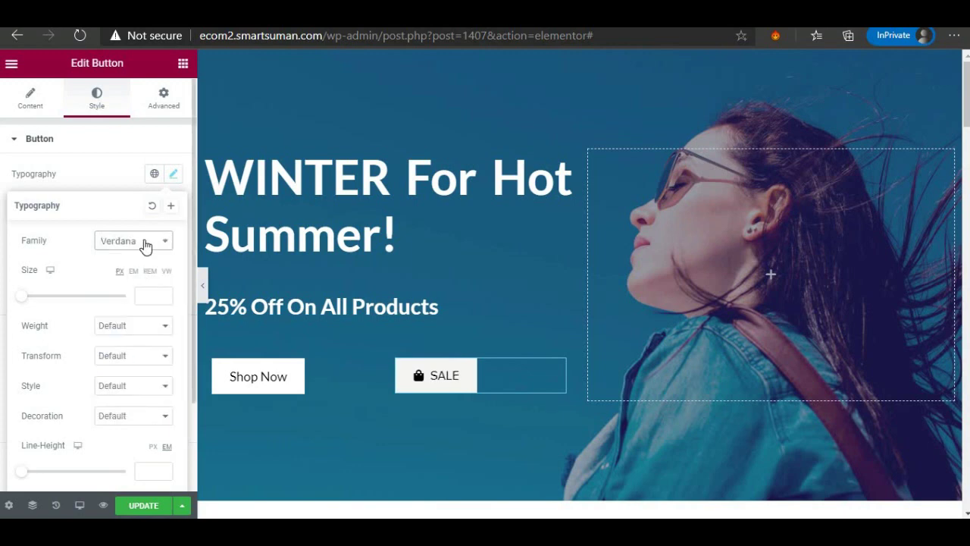
{"action": "mouse_move", "coordinate": [28, 299]}
{"action": "left_mouse_down"}
{"action": "mouse_move", "coordinate": [47, 299]}
{"action": "mouse_move", "coordinate": [36, 307]}
{"action": "left_mouse_up"}
{"action": "left_click", "coordinate": [112, 328]}
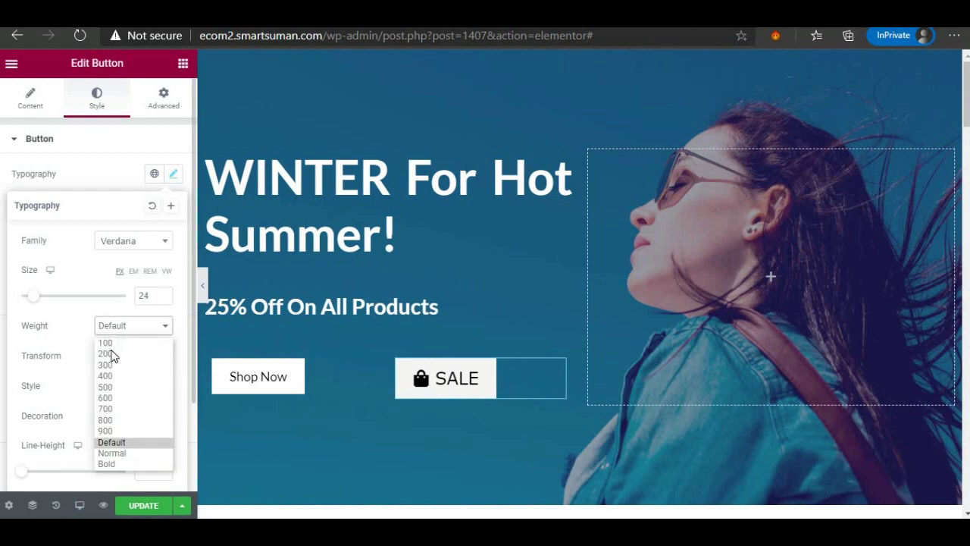
{"action": "left_click", "coordinate": [110, 413]}
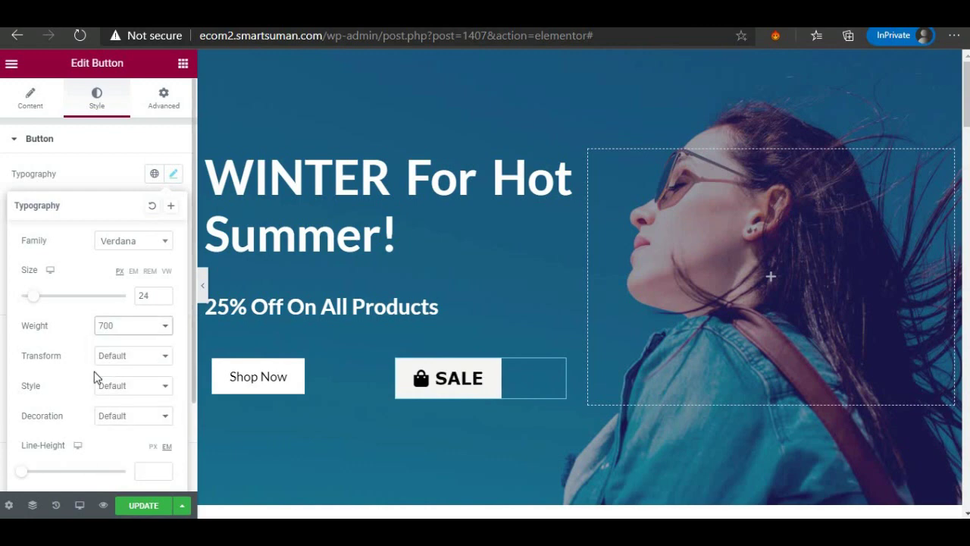
Revert the weight to 400, shrink the text, then reset typography to default.
{"action": "scroll", "coordinate": [101, 379], "scroll_direction": "down", "scroll_amount": 2}
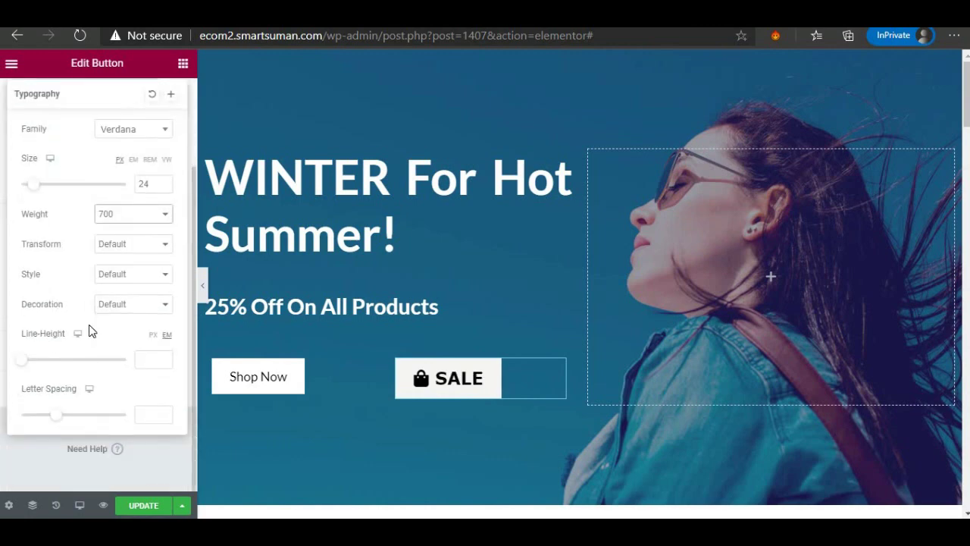
{"action": "left_click", "coordinate": [121, 214]}
{"action": "left_click", "coordinate": [114, 267]}
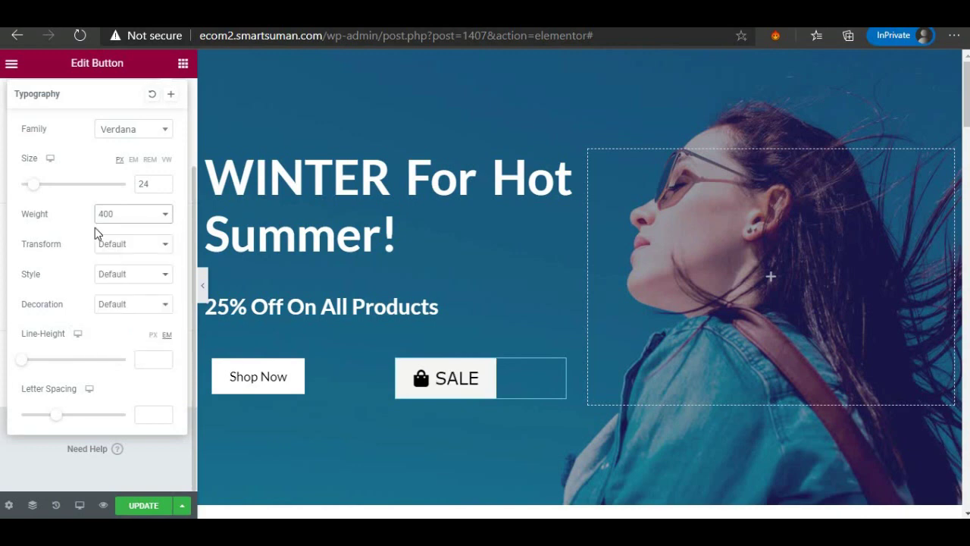
{"action": "left_click_drag", "start_coordinate": [32, 189], "coordinate": [29, 189]}
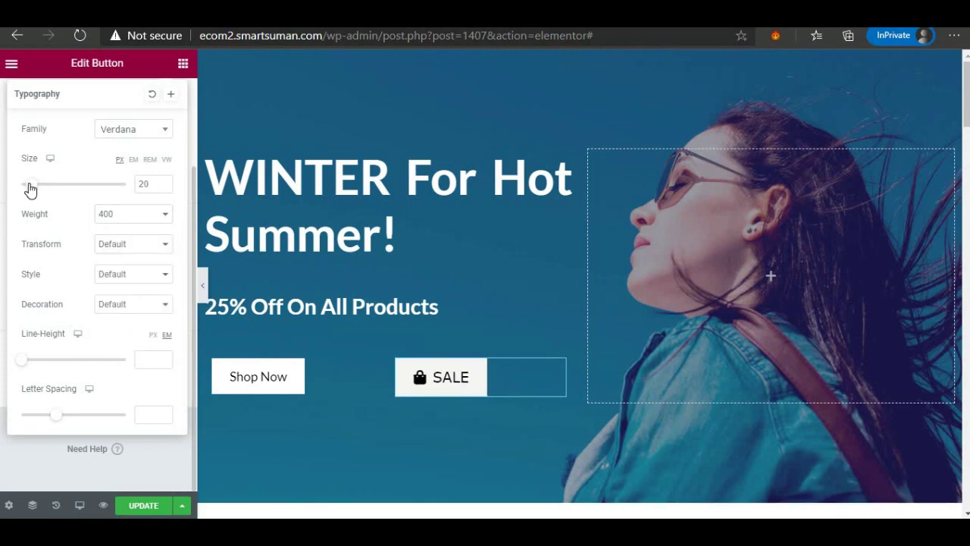
{"action": "left_click", "coordinate": [152, 96]}
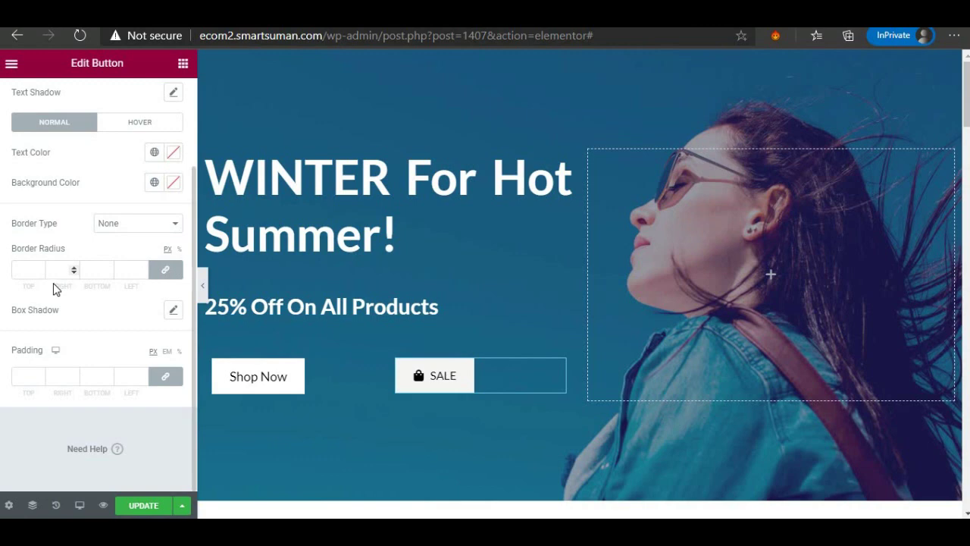
Set the SALE button's Border Type to Solid with unlinked 0 width and a 50 border radius.
{"action": "left_click", "coordinate": [101, 231]}
{"action": "left_click", "coordinate": [102, 255]}
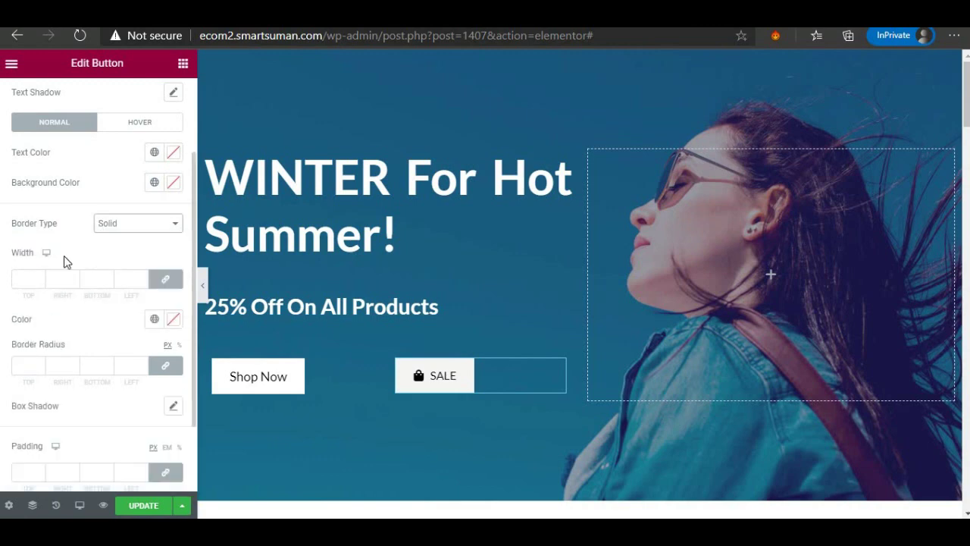
{"action": "left_click", "coordinate": [27, 278]}
{"action": "type", "text": "10"}
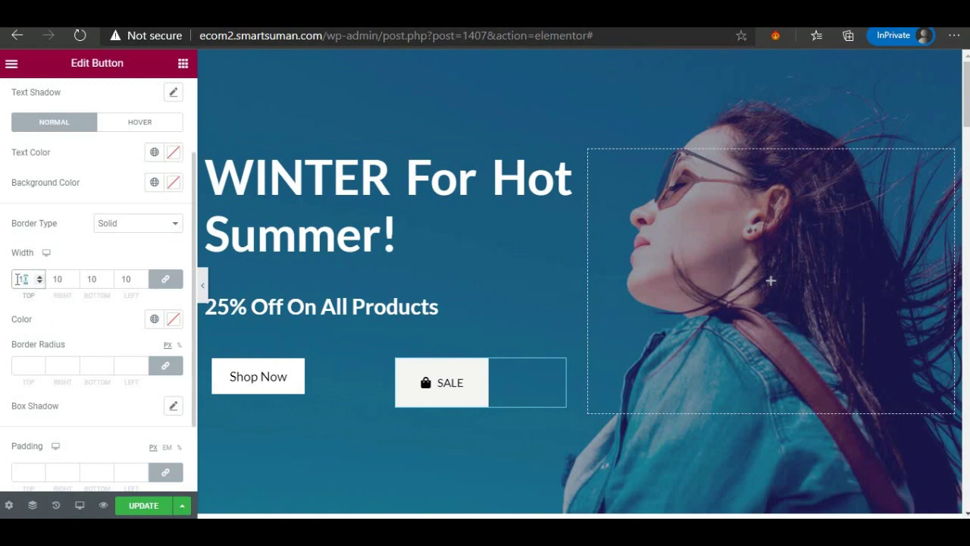
{"action": "type", "text": "0"}
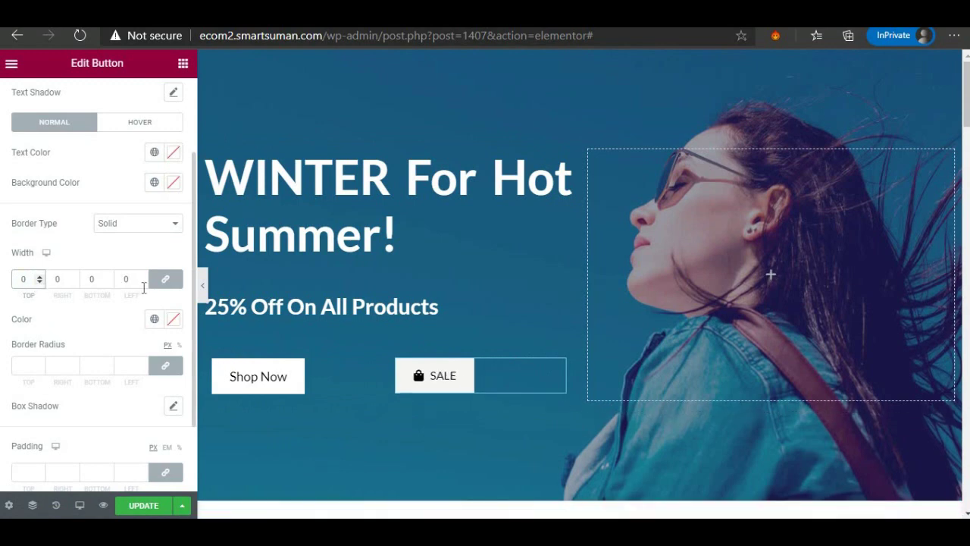
{"action": "left_click", "coordinate": [165, 278]}
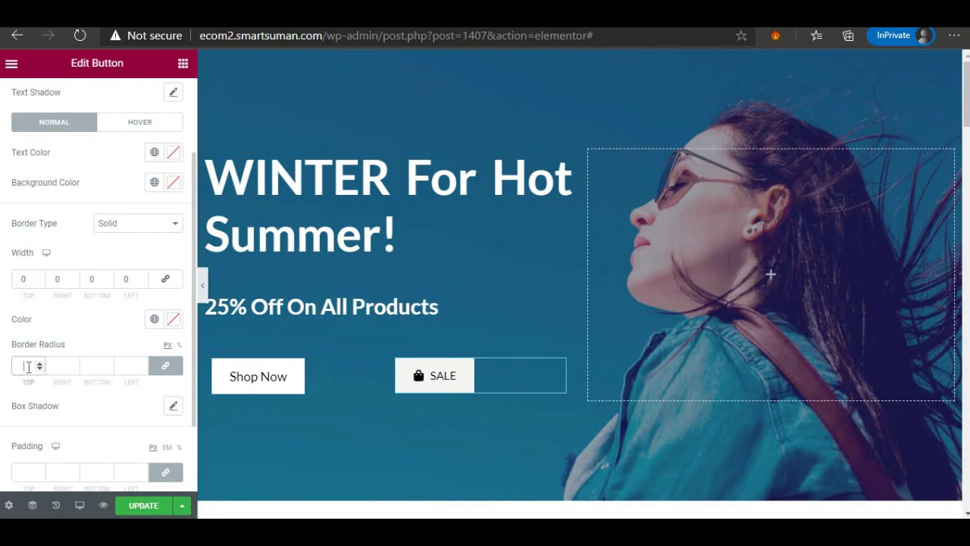
{"action": "left_click", "coordinate": [27, 367]}
{"action": "type", "text": "10"}
{"action": "type", "text": "50"}
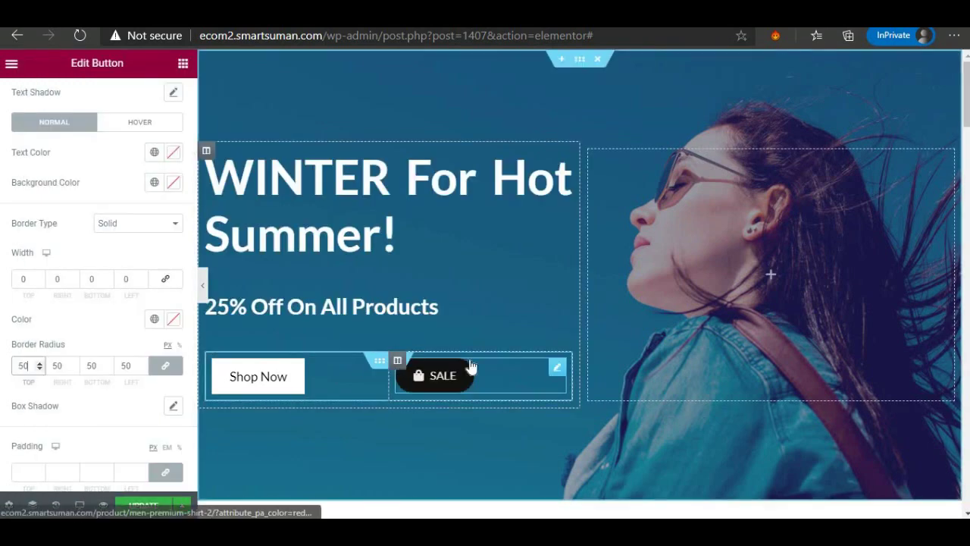
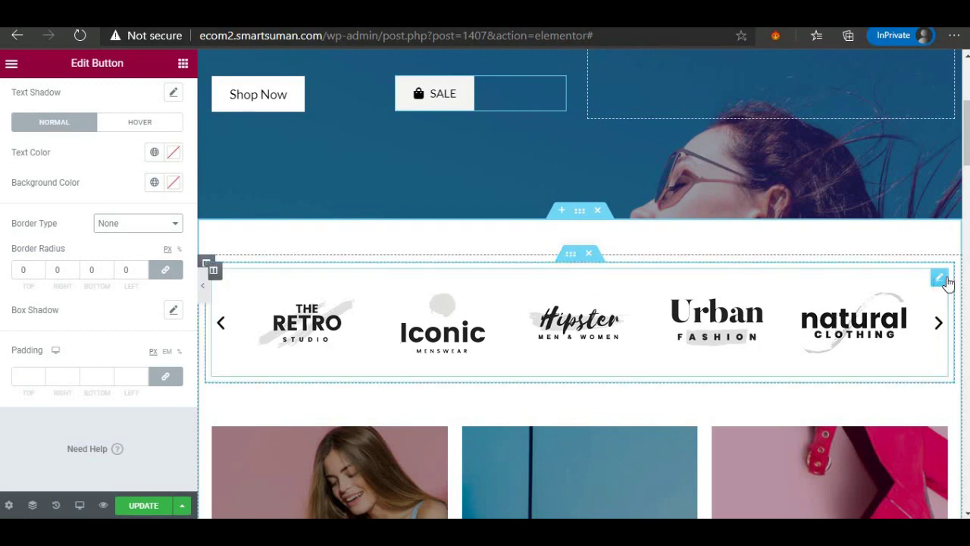
Open the brand logo carousel's gallery and reinsert its five logos unchanged.
{"action": "left_click", "coordinate": [938, 279]}
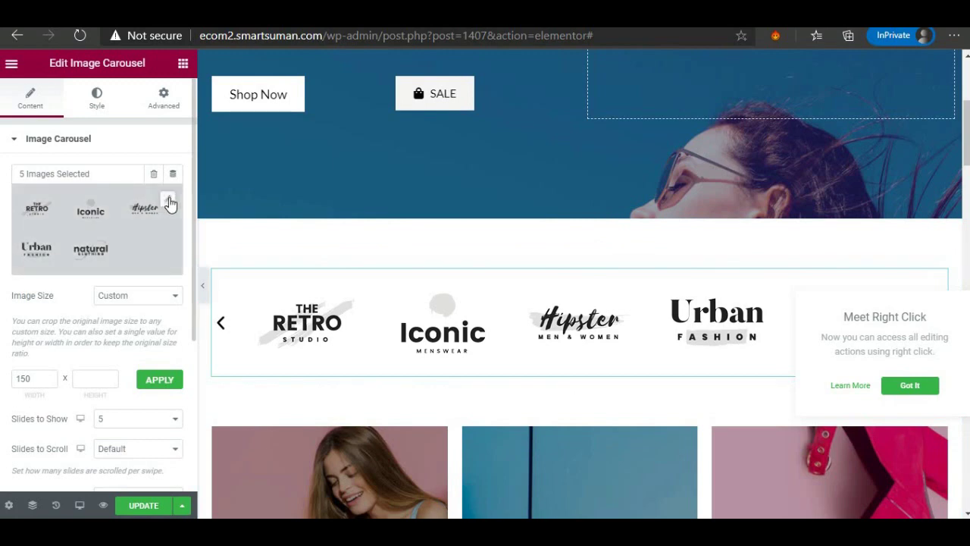
{"action": "left_click", "coordinate": [169, 200]}
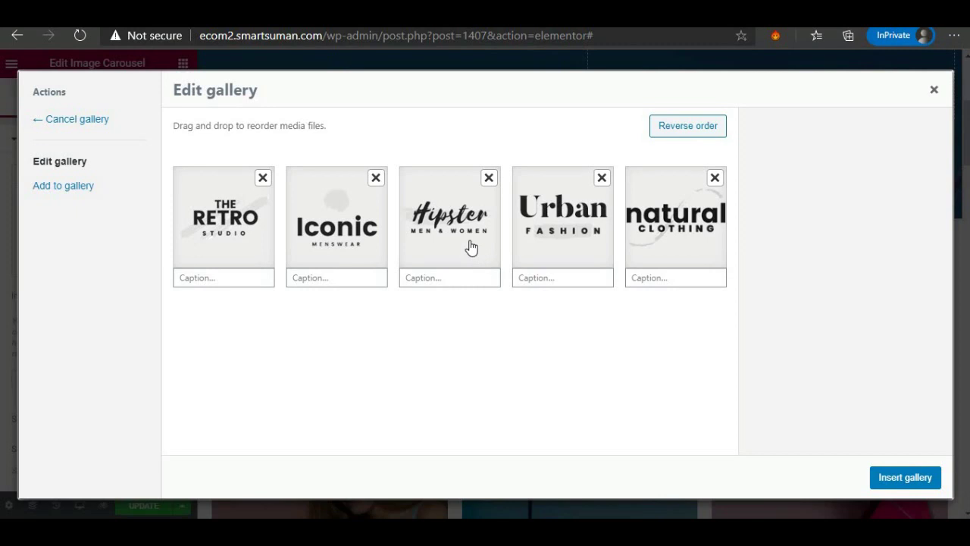
{"action": "left_click", "coordinate": [906, 478]}
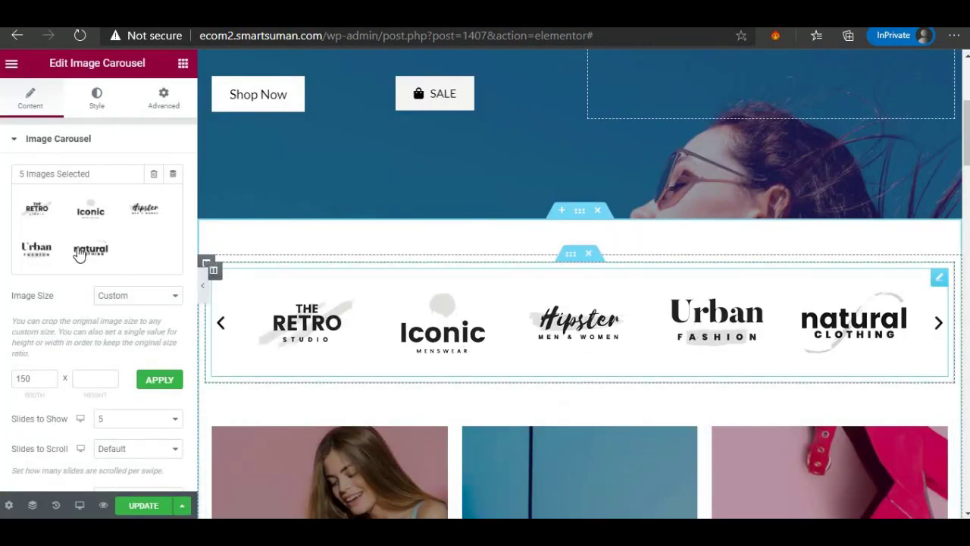
{"action": "scroll", "coordinate": [91, 250], "scroll_direction": "down", "scroll_amount": 3}
{"action": "scroll", "coordinate": [620, 369], "scroll_direction": "down", "scroll_amount": 3}
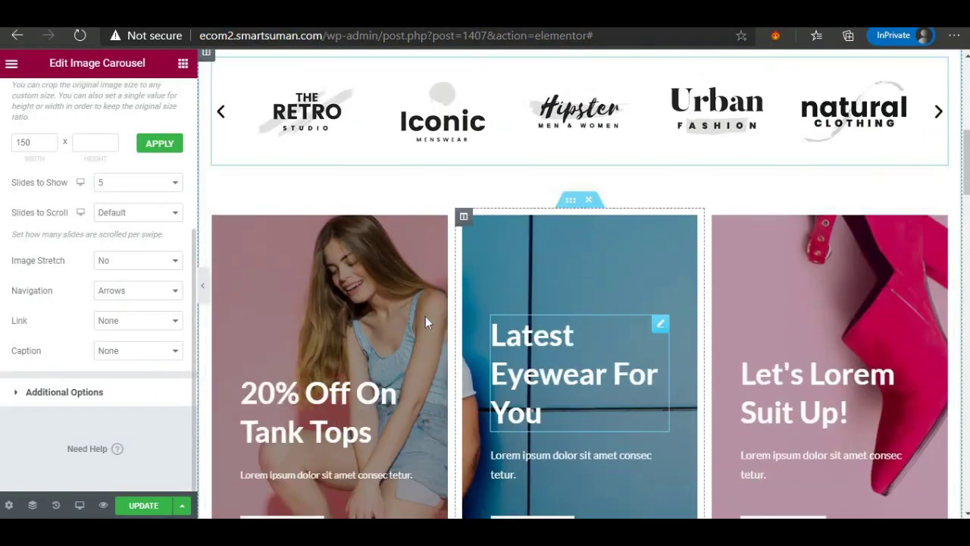
Replace 'Tank Tops' with 'Girl Wear' in the first promo banner's title.
{"action": "scroll", "coordinate": [361, 299], "scroll_direction": "down", "scroll_amount": 2}
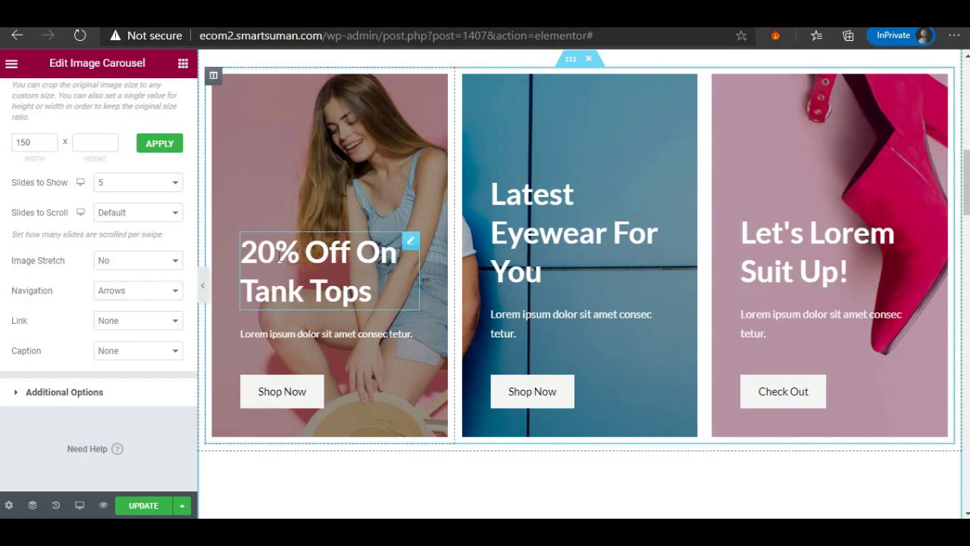
{"action": "left_click", "coordinate": [251, 251]}
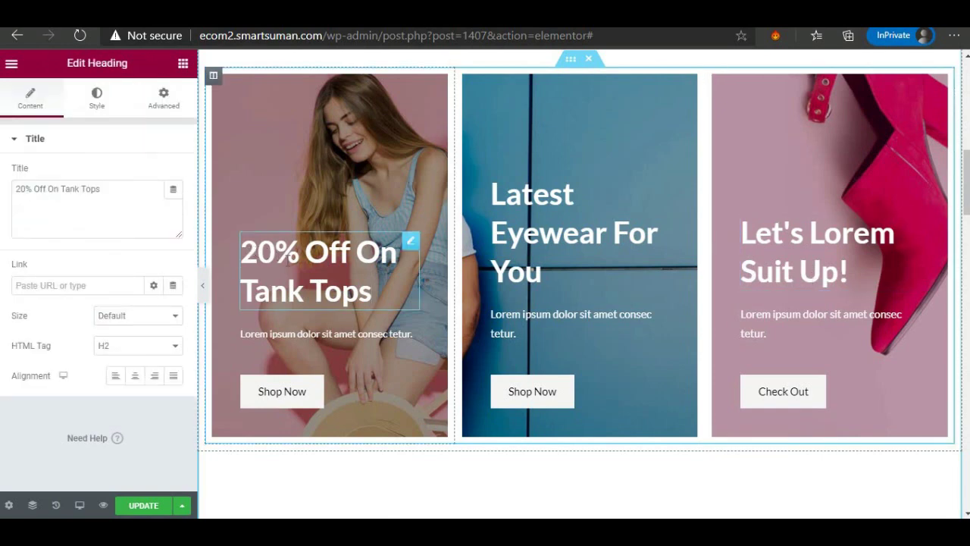
{"action": "left_click_drag", "start_coordinate": [241, 251], "coordinate": [375, 295]}
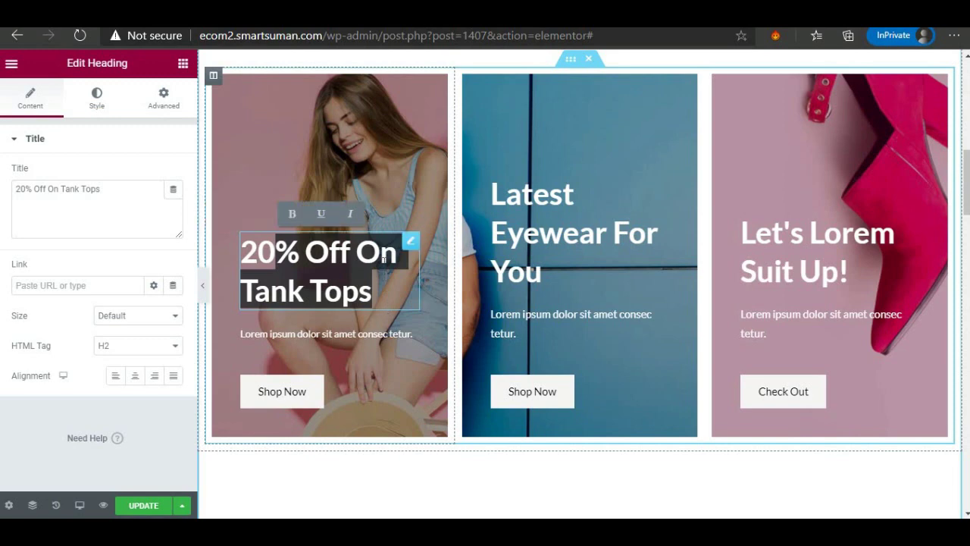
{"action": "left_click", "coordinate": [372, 288]}
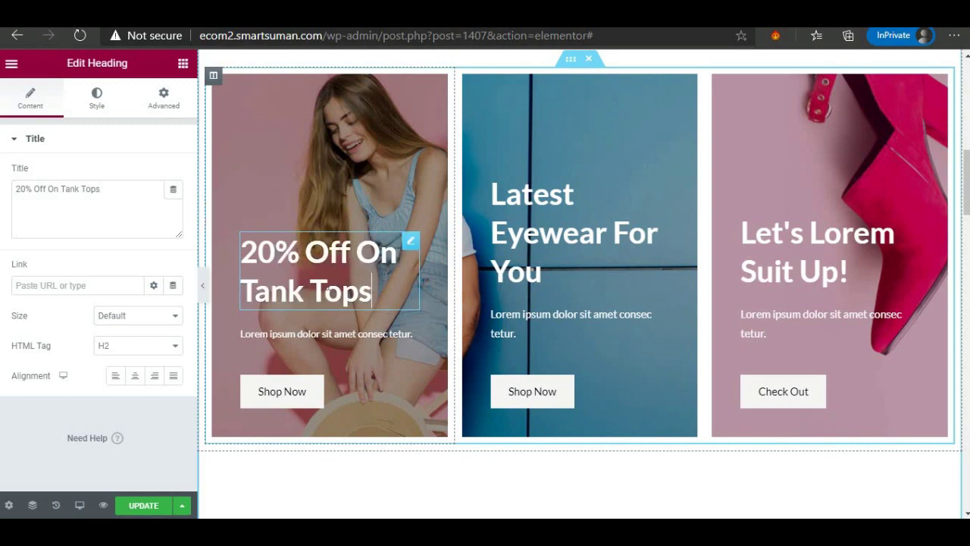
{"action": "left_click_drag", "start_coordinate": [372, 288], "coordinate": [242, 291]}
{"action": "left_click", "coordinate": [109, 188]}
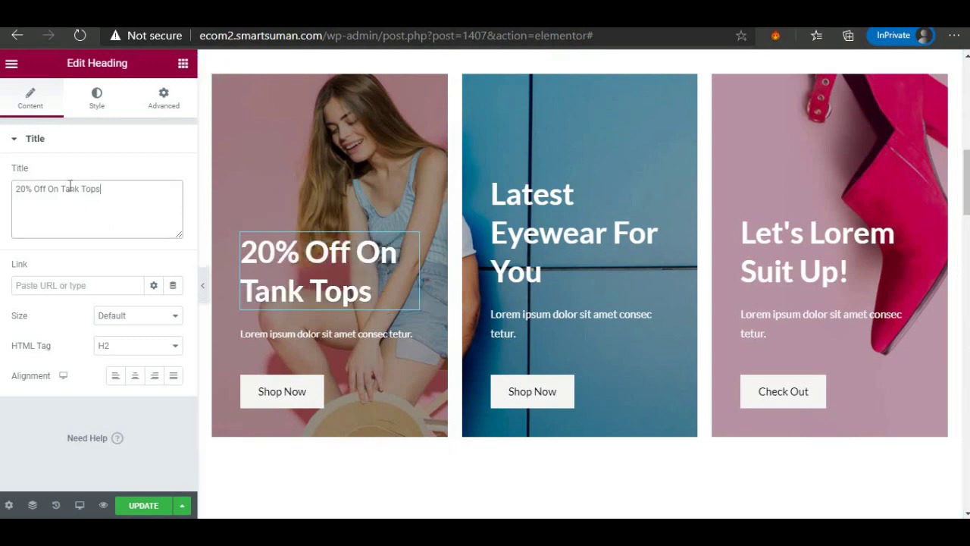
{"action": "left_click", "coordinate": [62, 185], "text": "shift"}
{"action": "type", "text": "Girl"}
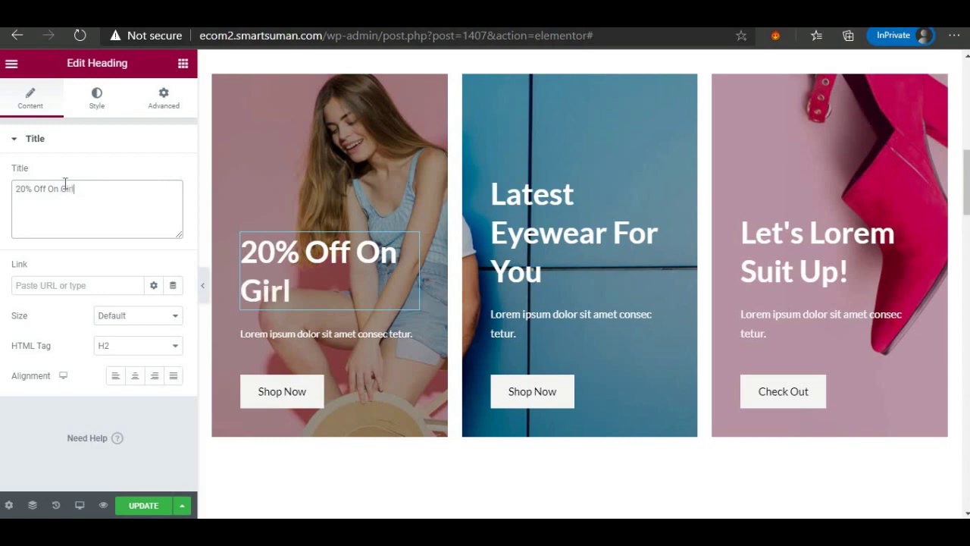
{"action": "type", "text": " Wear"}
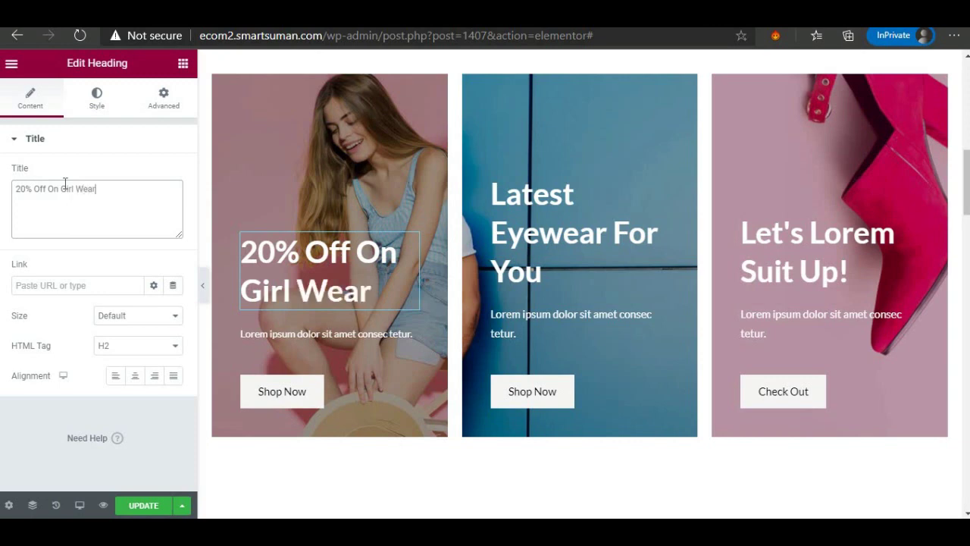
{"action": "left_click", "coordinate": [279, 395]}
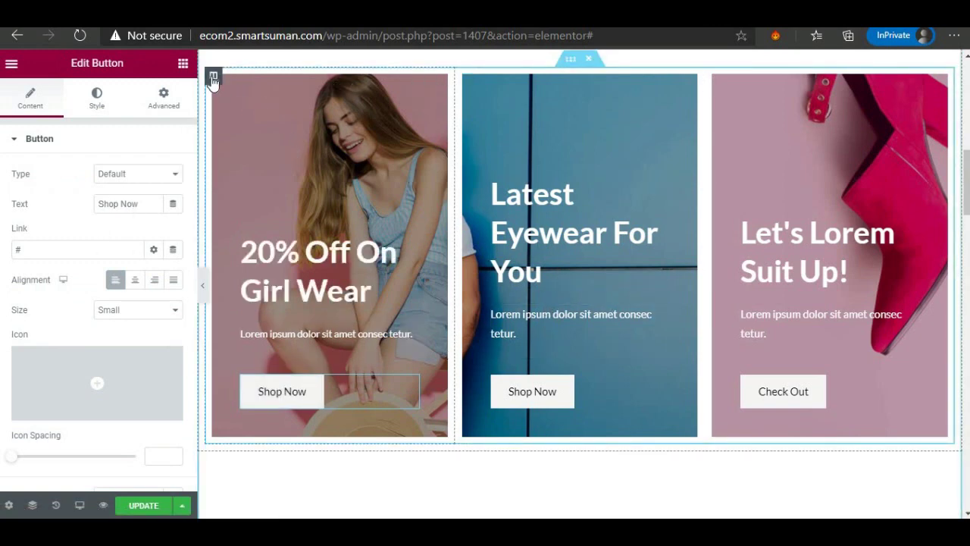
Check the first banner column's Style background image in the media library, keeping the original photo.
{"action": "left_click", "coordinate": [388, 109]}
{"action": "left_click", "coordinate": [430, 85]}
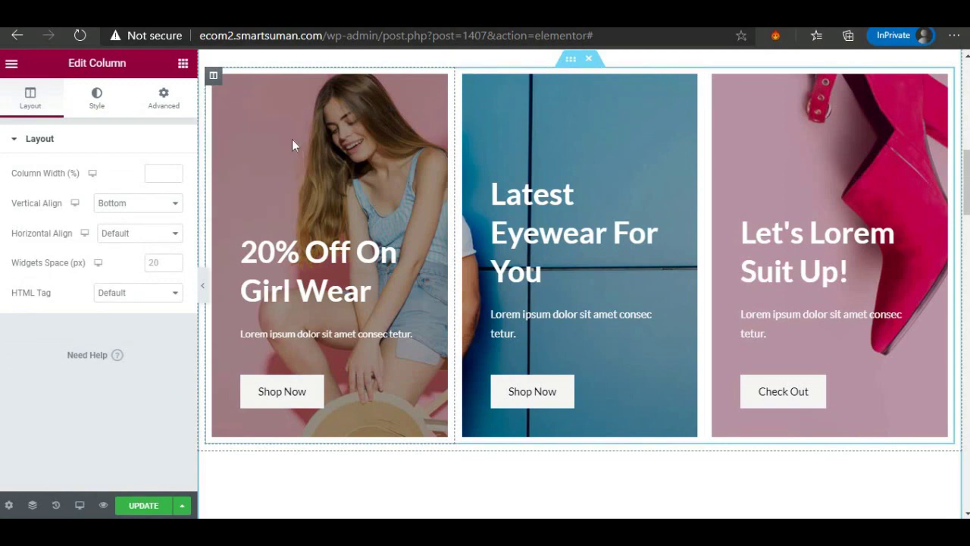
{"action": "left_click", "coordinate": [90, 102]}
{"action": "mouse_move", "coordinate": [84, 341]}
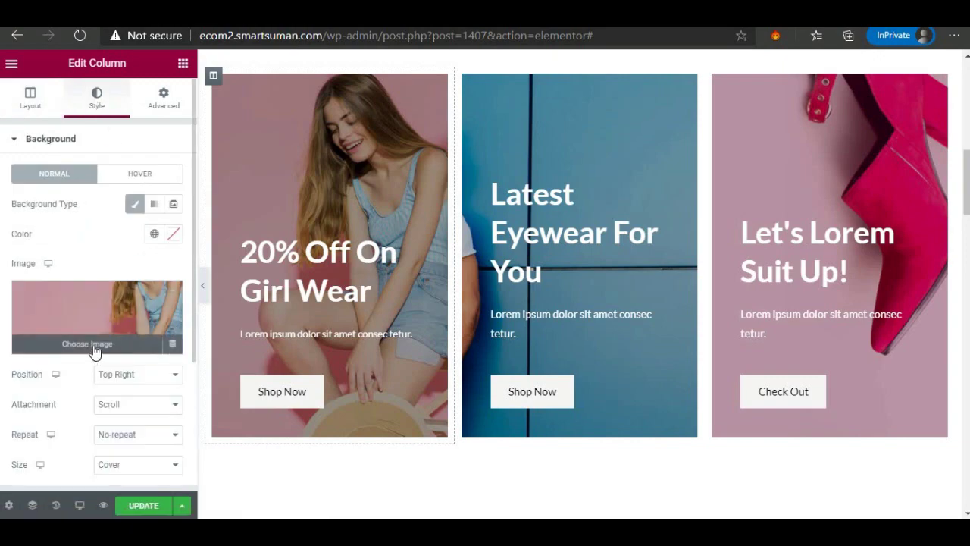
{"action": "left_click", "coordinate": [92, 345]}
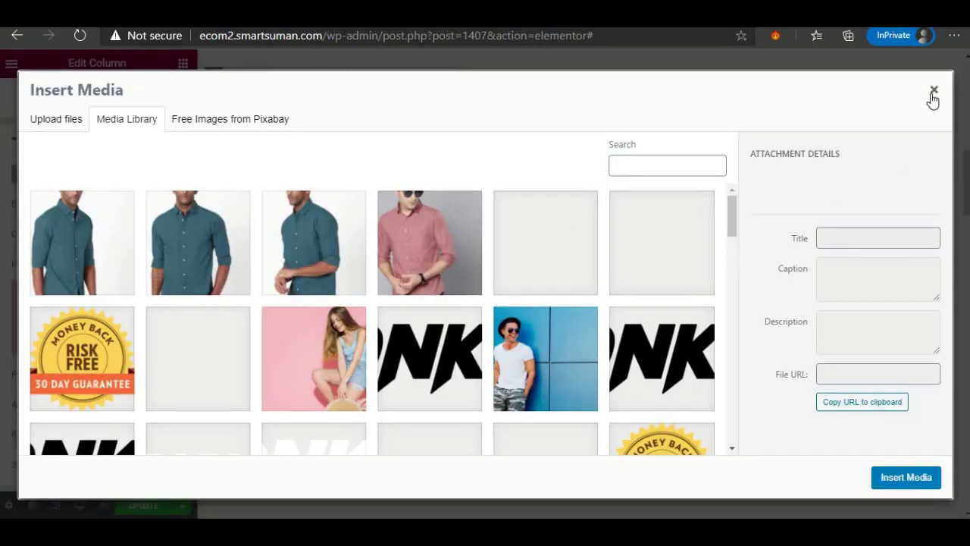
{"action": "key", "text": "Escape"}
{"action": "scroll", "coordinate": [526, 322], "scroll_direction": "down", "scroll_amount": 4}
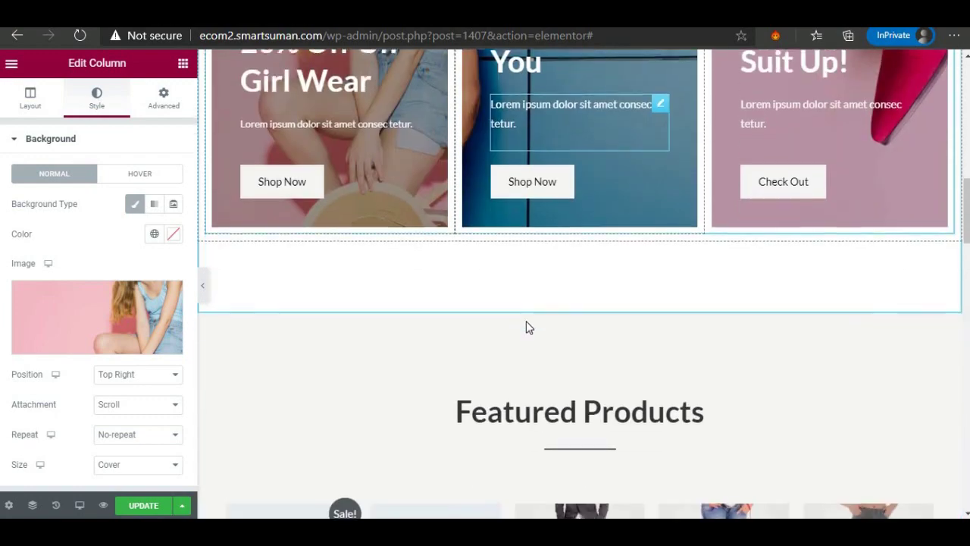
{"action": "scroll", "coordinate": [523, 327], "scroll_direction": "down", "scroll_amount": 3}
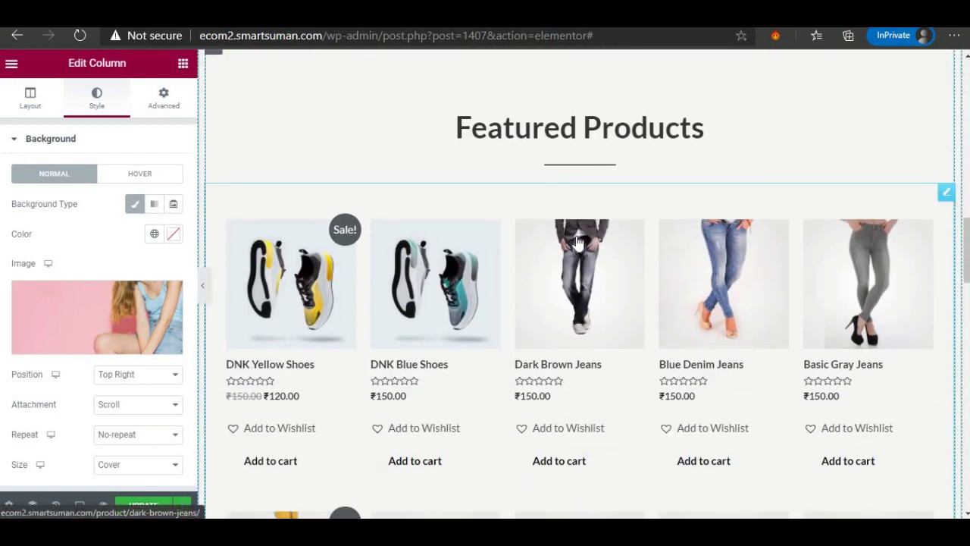
{"action": "scroll", "coordinate": [555, 196], "scroll_direction": "up", "scroll_amount": 2}
{"action": "scroll", "coordinate": [578, 318], "scroll_direction": "down", "scroll_amount": 1}
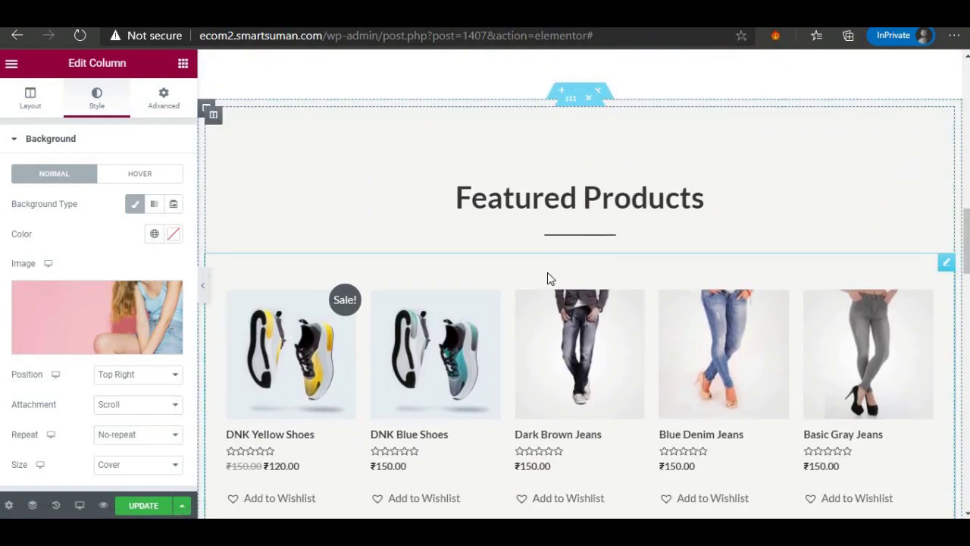
{"action": "scroll", "coordinate": [547, 265], "scroll_direction": "down", "scroll_amount": 1}
{"action": "scroll", "coordinate": [546, 250], "scroll_direction": "down", "scroll_amount": 1}
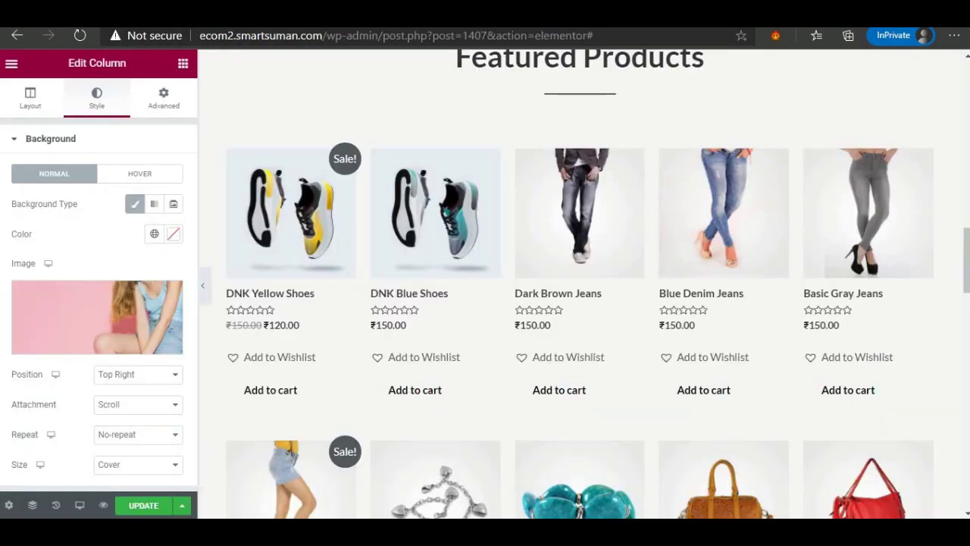
Search Google for 'woocommerce short codes' in a new private tab.
{"action": "key", "text": "ctrl+t"}
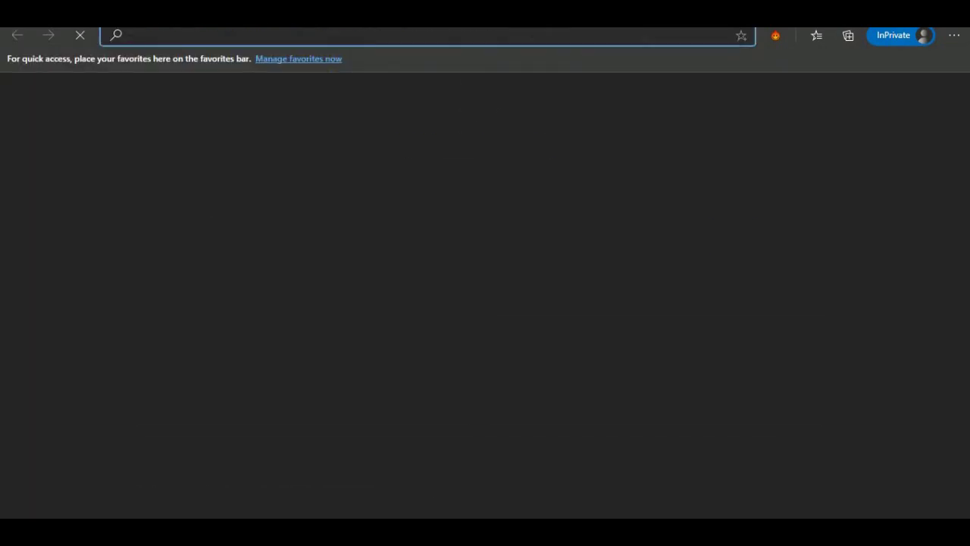
{"action": "type", "text": "woocommer"}
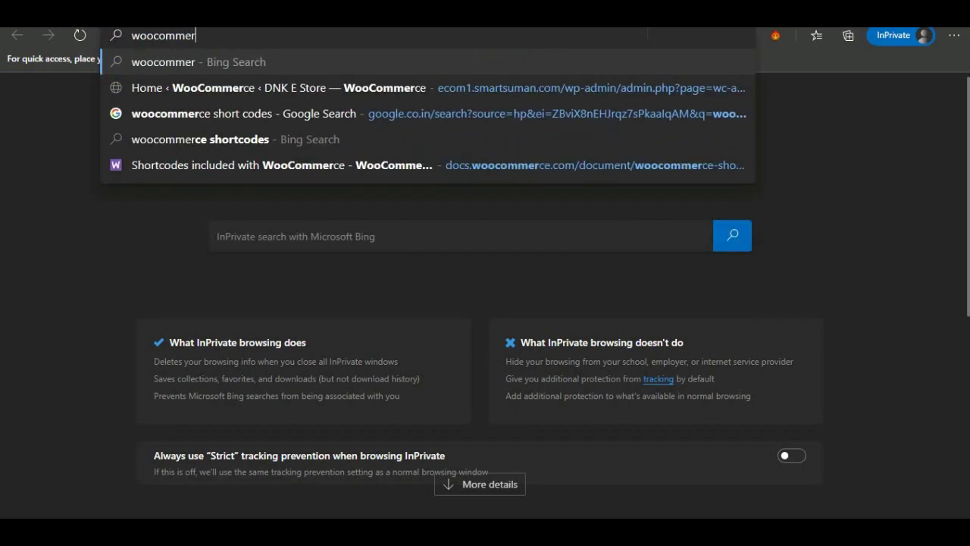
{"action": "type", "text": "ce sh"}
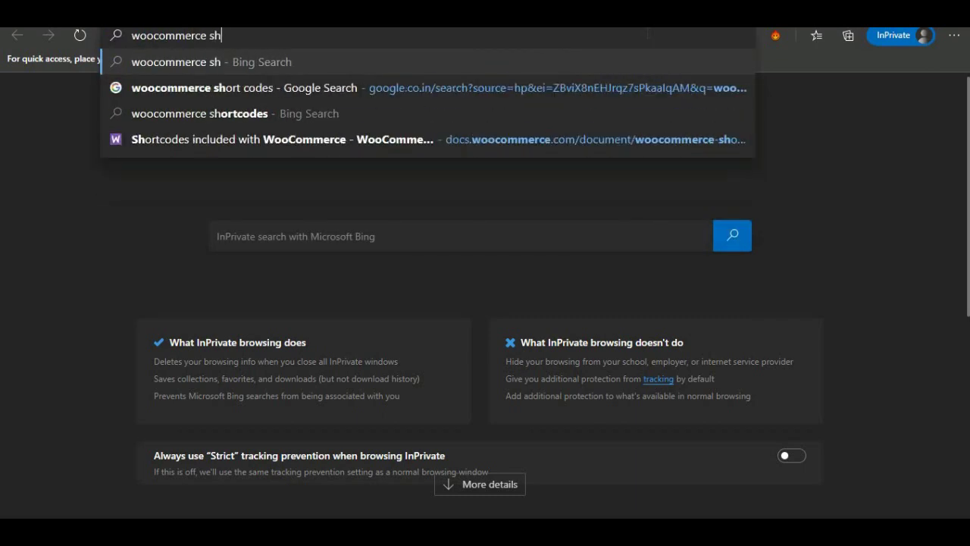
{"action": "left_click", "coordinate": [667, 88]}
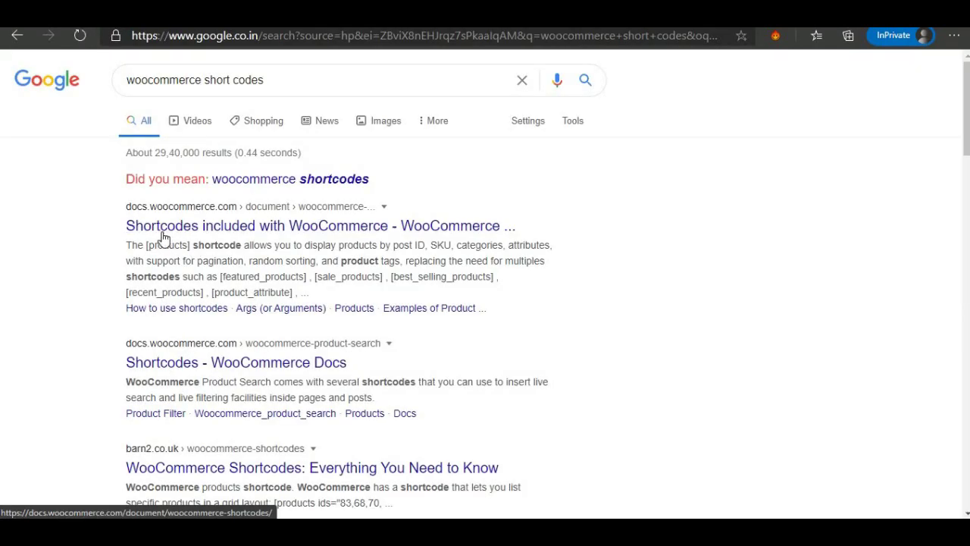
Open the WooCommerce shortcodes documentation and scroll to 'Examples of Product Scenarios'.
{"action": "left_click", "coordinate": [166, 230]}
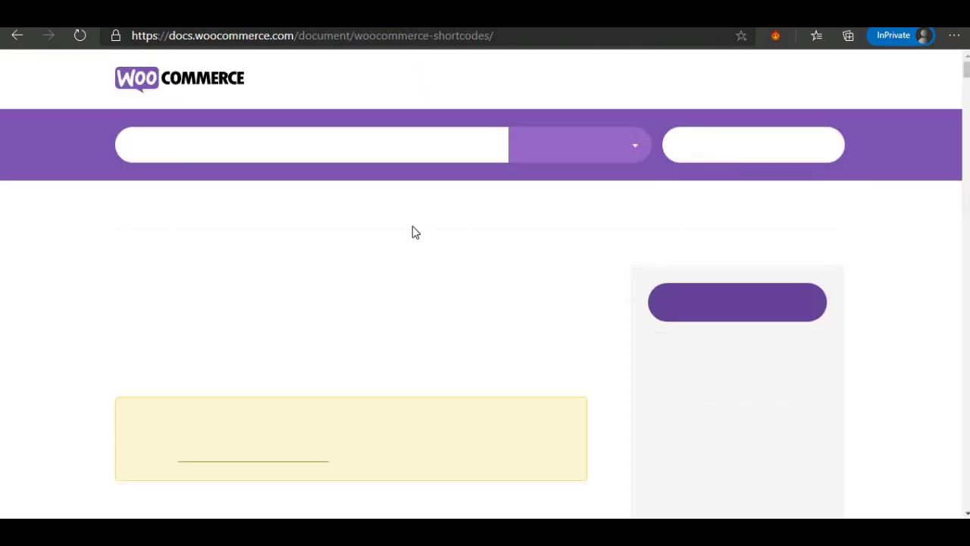
{"action": "scroll", "coordinate": [415, 244], "scroll_direction": "down", "scroll_amount": 5}
{"action": "scroll", "coordinate": [415, 242], "scroll_direction": "down", "scroll_amount": 2}
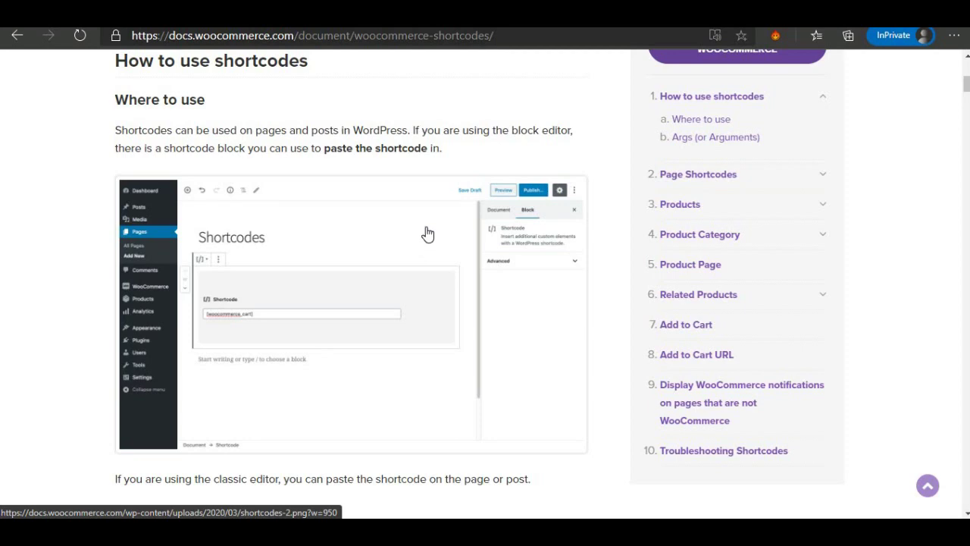
{"action": "scroll", "coordinate": [413, 243], "scroll_direction": "down", "scroll_amount": 3}
{"action": "scroll", "coordinate": [297, 277], "scroll_direction": "down", "scroll_amount": 6}
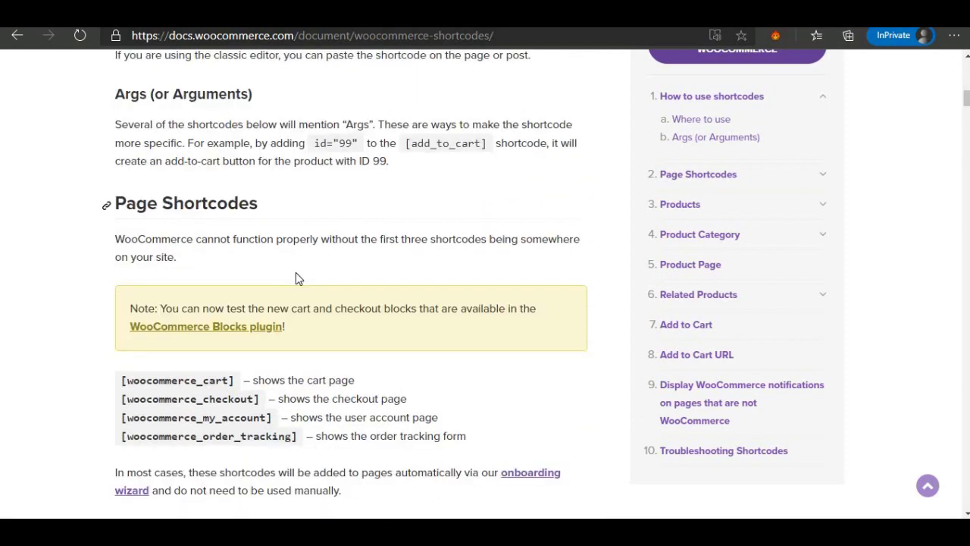
{"action": "scroll", "coordinate": [296, 274], "scroll_direction": "down", "scroll_amount": 11}
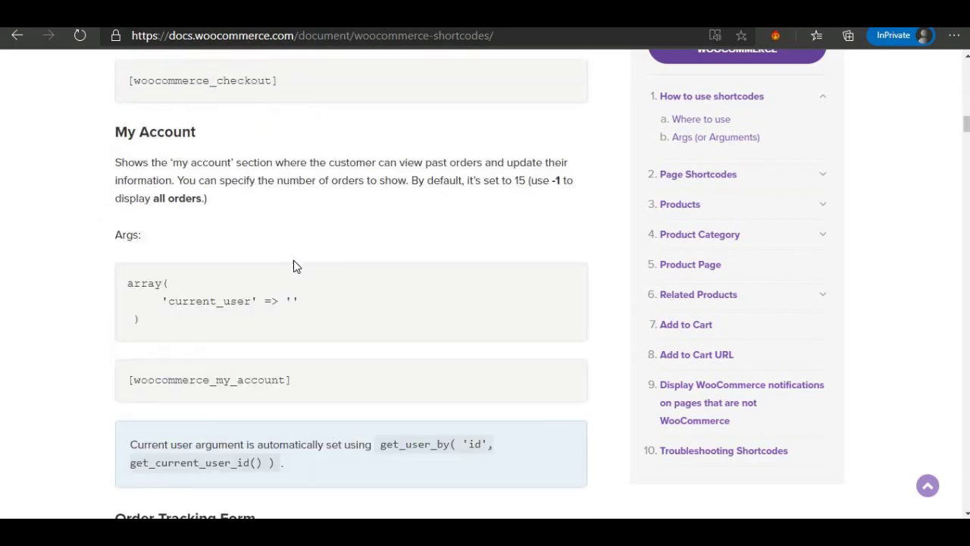
{"action": "scroll", "coordinate": [293, 260], "scroll_direction": "down", "scroll_amount": 7}
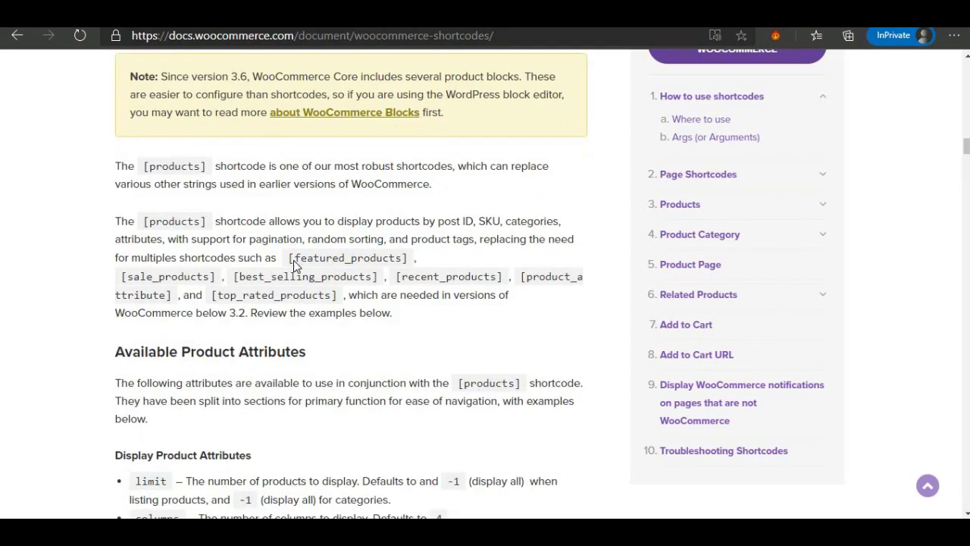
{"action": "scroll", "coordinate": [293, 260], "scroll_direction": "down", "scroll_amount": 20}
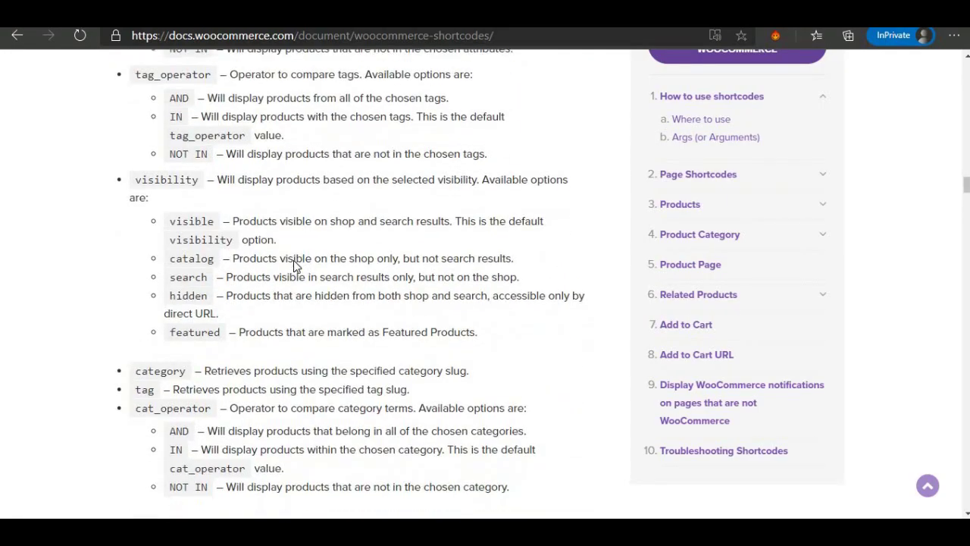
{"action": "scroll", "coordinate": [294, 267], "scroll_direction": "down", "scroll_amount": 4}
{"action": "scroll", "coordinate": [286, 234], "scroll_direction": "up", "scroll_amount": 3}
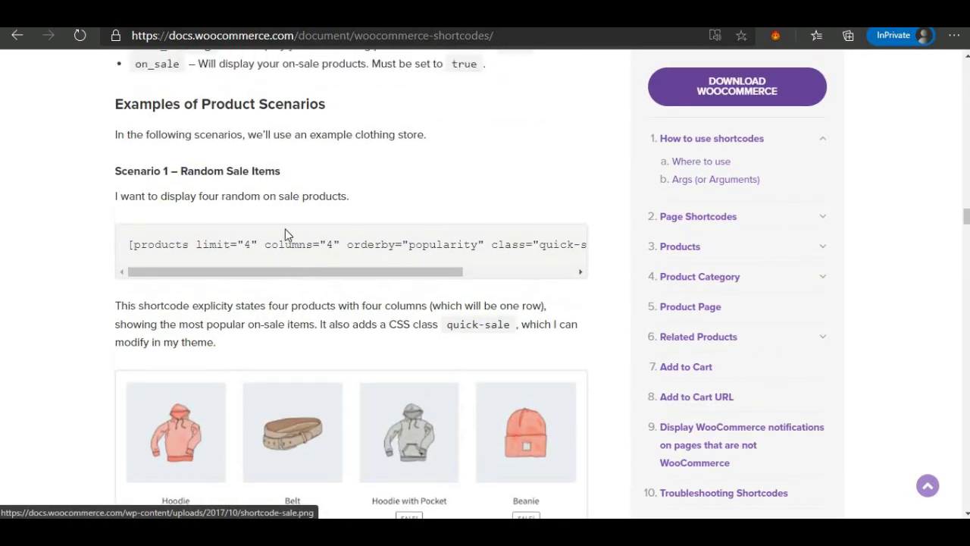
Study the Scenario 1 products shortcode, highlighting its limit and columns="4" settings.
{"action": "left_click_drag", "start_coordinate": [183, 170], "coordinate": [289, 170]}
{"action": "left_click_drag", "start_coordinate": [130, 244], "coordinate": [603, 249]}
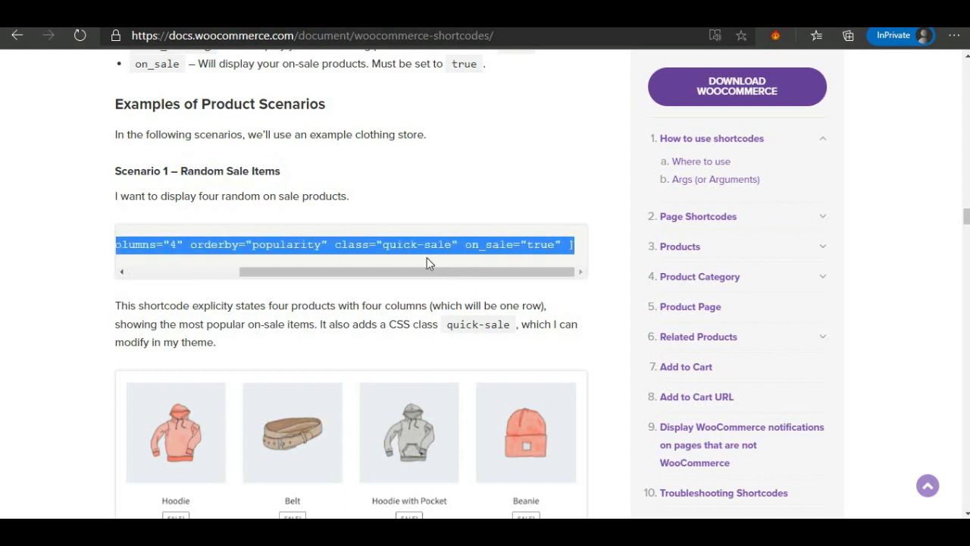
{"action": "left_click_drag", "start_coordinate": [412, 276], "coordinate": [347, 279]}
{"action": "left_click", "coordinate": [284, 244]}
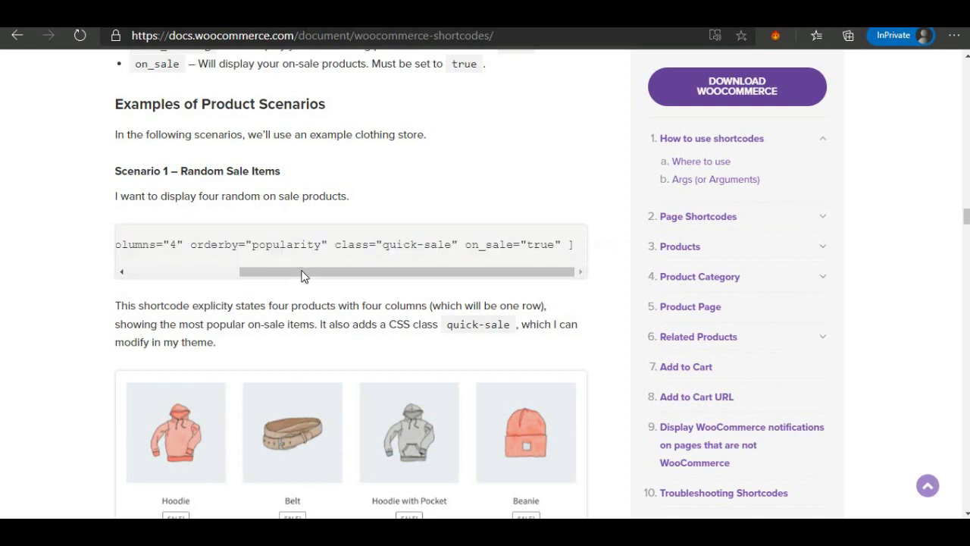
{"action": "left_click_drag", "start_coordinate": [303, 275], "coordinate": [167, 277]}
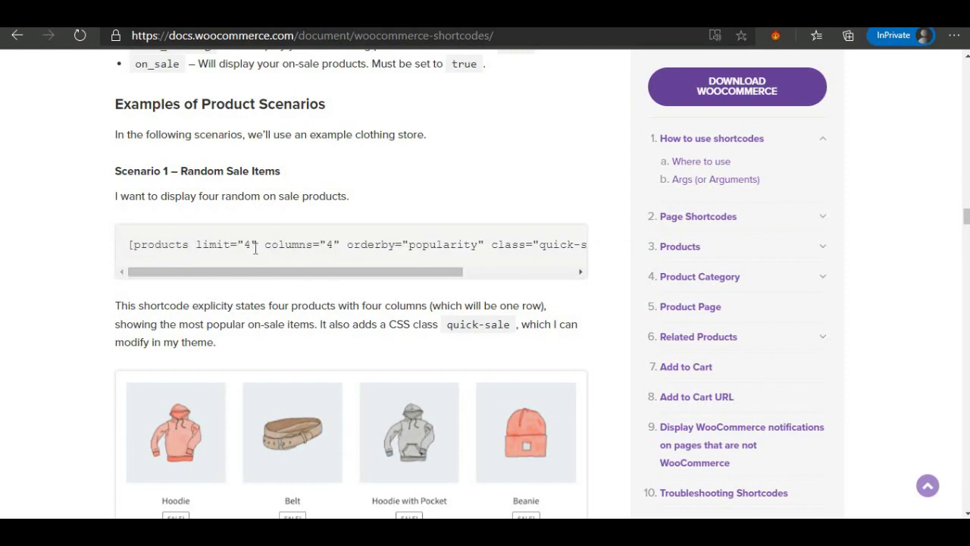
{"action": "scroll", "coordinate": [266, 281], "scroll_direction": "down", "scroll_amount": 1}
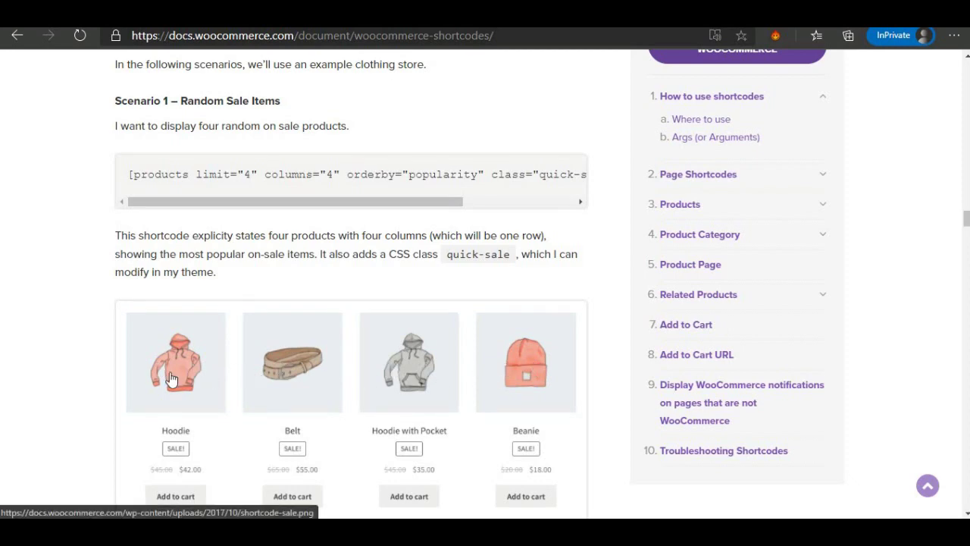
{"action": "double_click", "coordinate": [333, 173]}
{"action": "scroll", "coordinate": [340, 261], "scroll_direction": "down", "scroll_amount": 5}
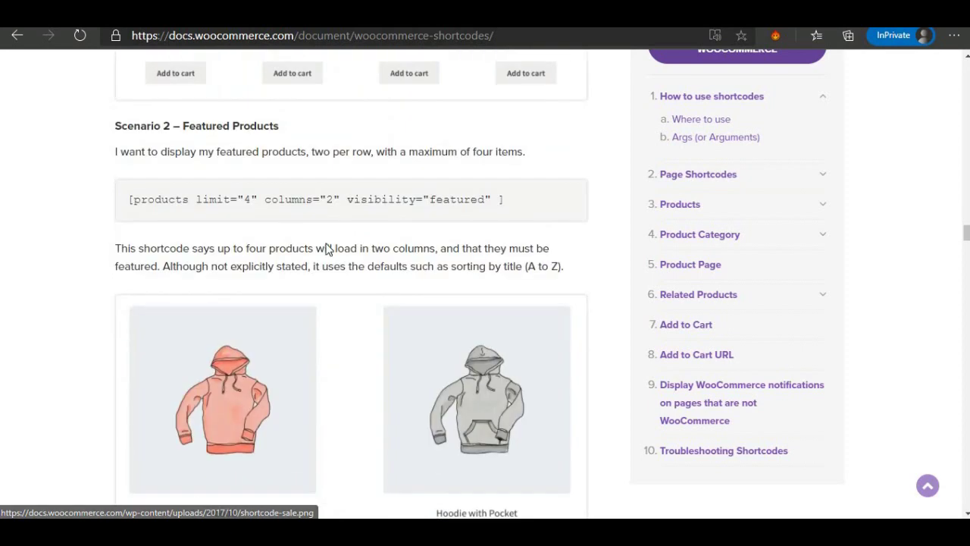
{"action": "scroll", "coordinate": [268, 228], "scroll_direction": "down", "scroll_amount": 10}
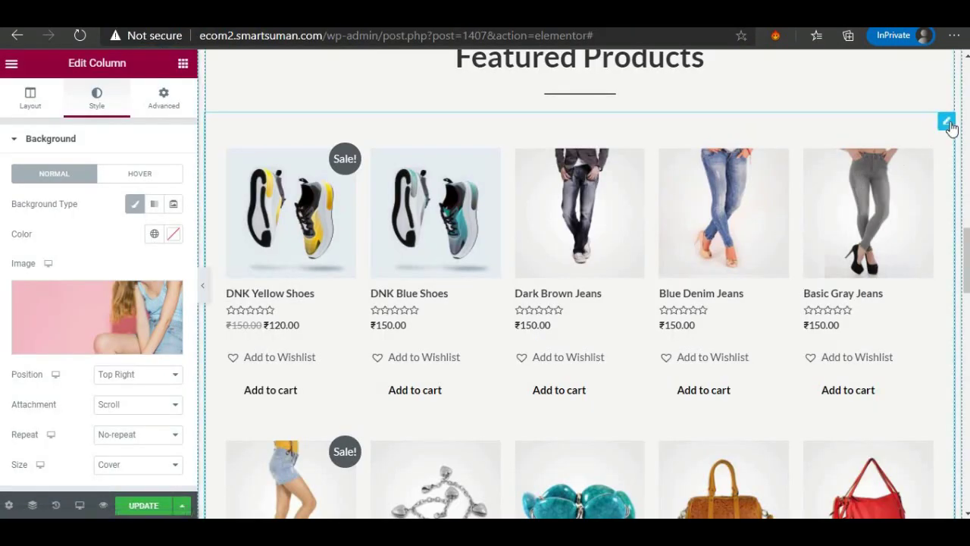
Change the Featured Products shortcode to [featured_products columns="4" limit="10"].
{"action": "left_click", "coordinate": [948, 124]}
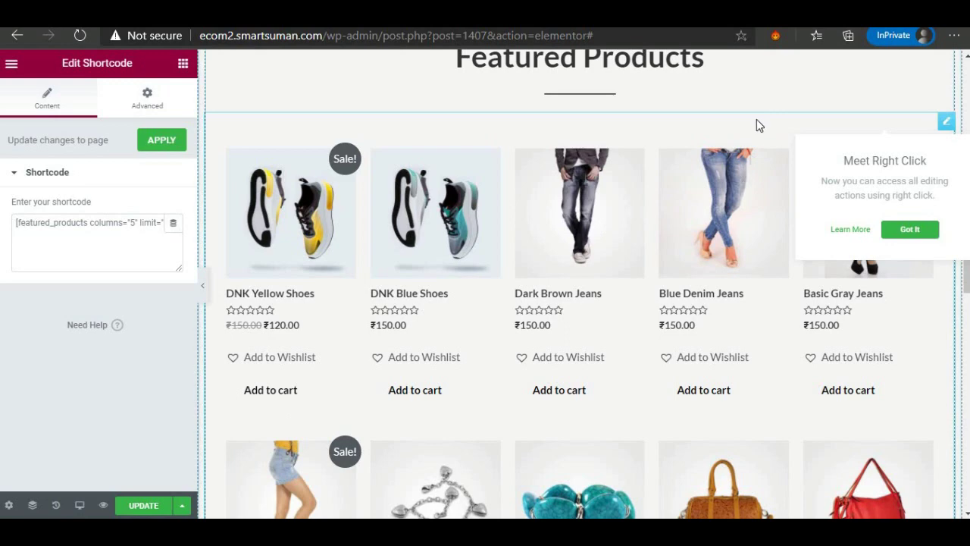
{"action": "double_click", "coordinate": [133, 221]}
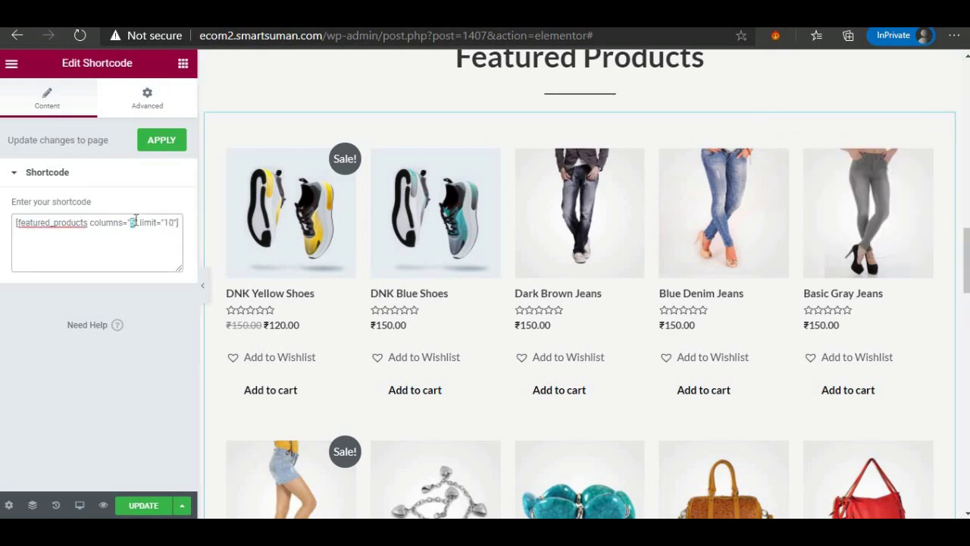
{"action": "type", "text": "4"}
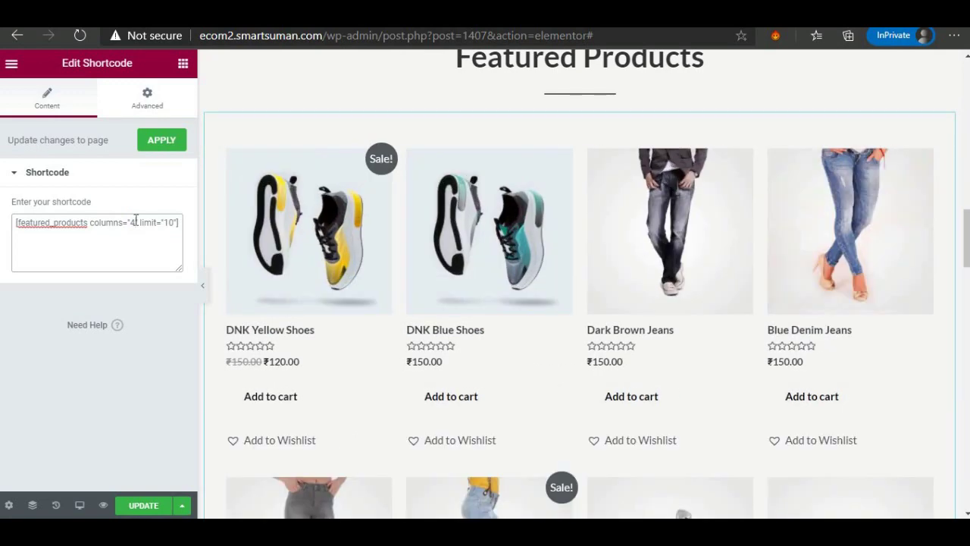
{"action": "scroll", "coordinate": [381, 264], "scroll_direction": "down", "scroll_amount": 2}
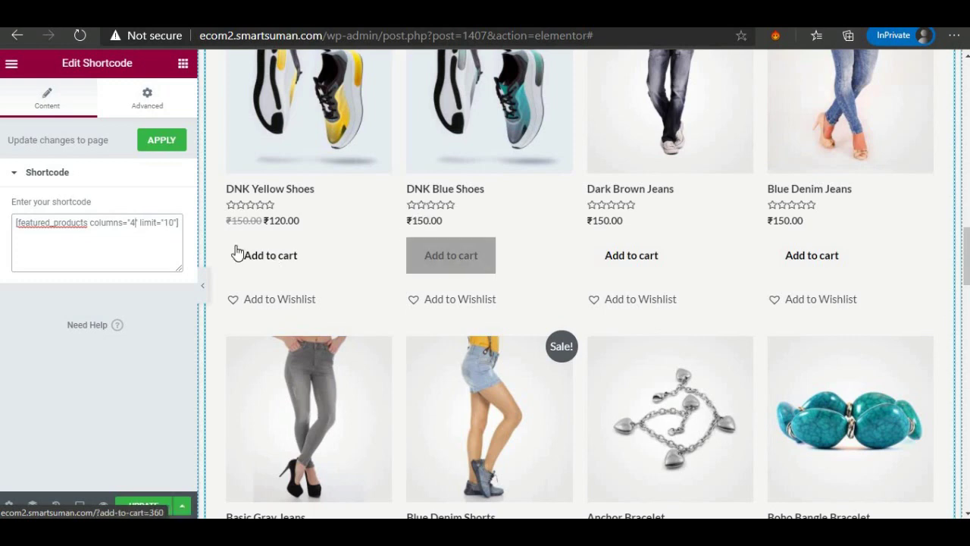
{"action": "scroll", "coordinate": [307, 238], "scroll_direction": "up", "scroll_amount": 3}
{"action": "scroll", "coordinate": [374, 321], "scroll_direction": "down", "scroll_amount": 5}
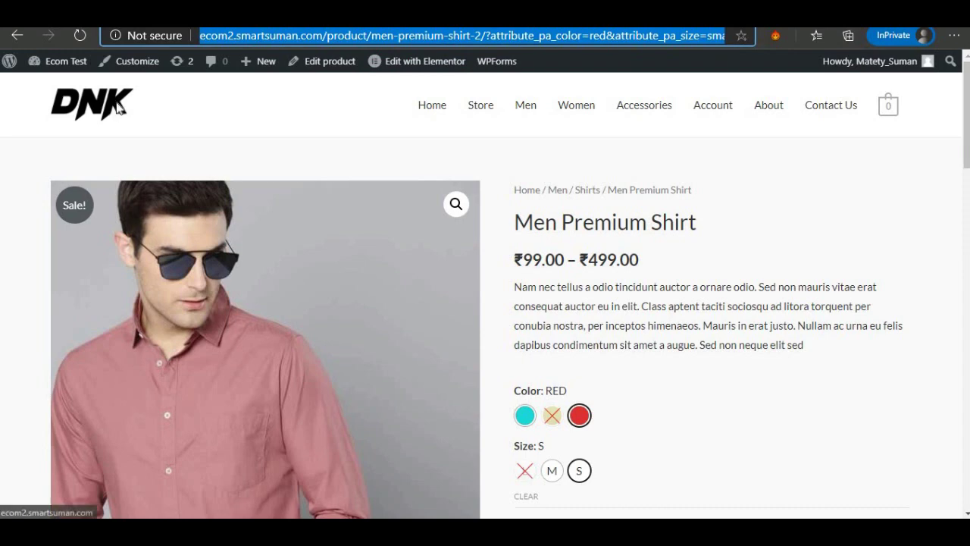
View the live store homepage via the DNK logo and check the product grid.
{"action": "left_click", "coordinate": [117, 109]}
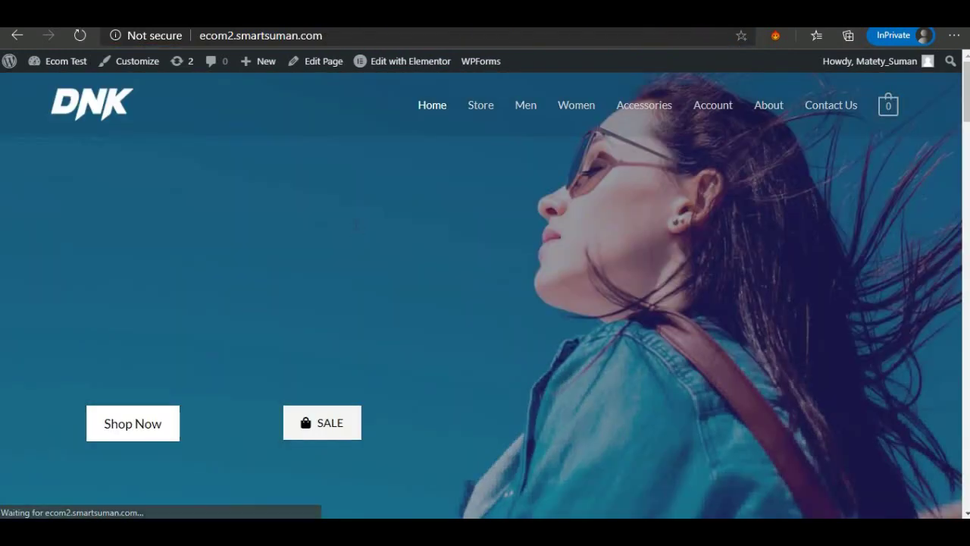
{"action": "scroll", "coordinate": [304, 414], "scroll_direction": "down", "scroll_amount": 2}
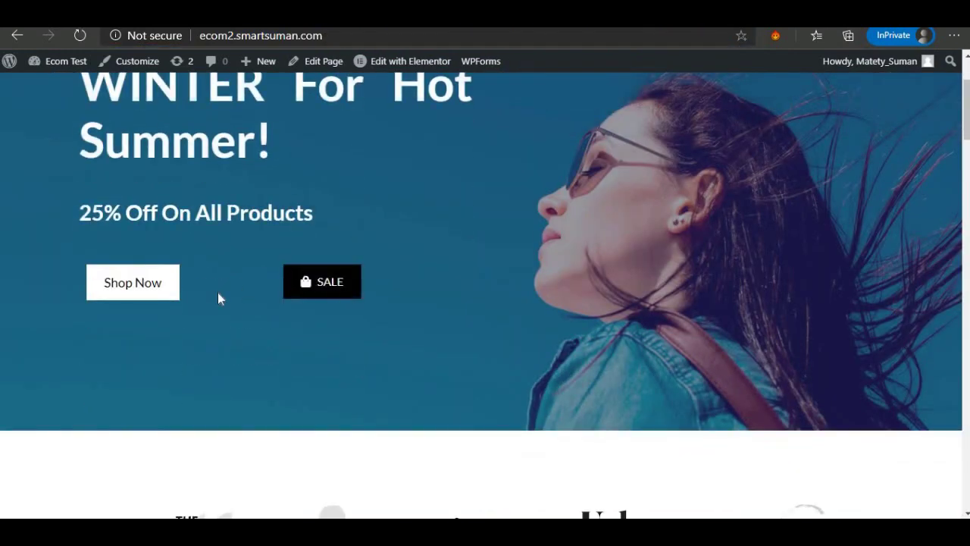
{"action": "scroll", "coordinate": [338, 295], "scroll_direction": "down", "scroll_amount": 15}
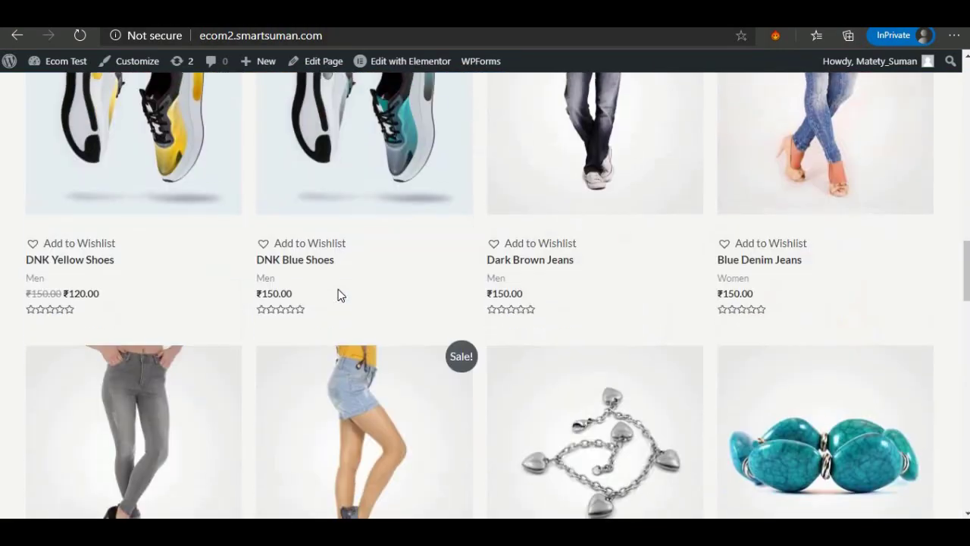
{"action": "scroll", "coordinate": [622, 294], "scroll_direction": "up", "scroll_amount": 3}
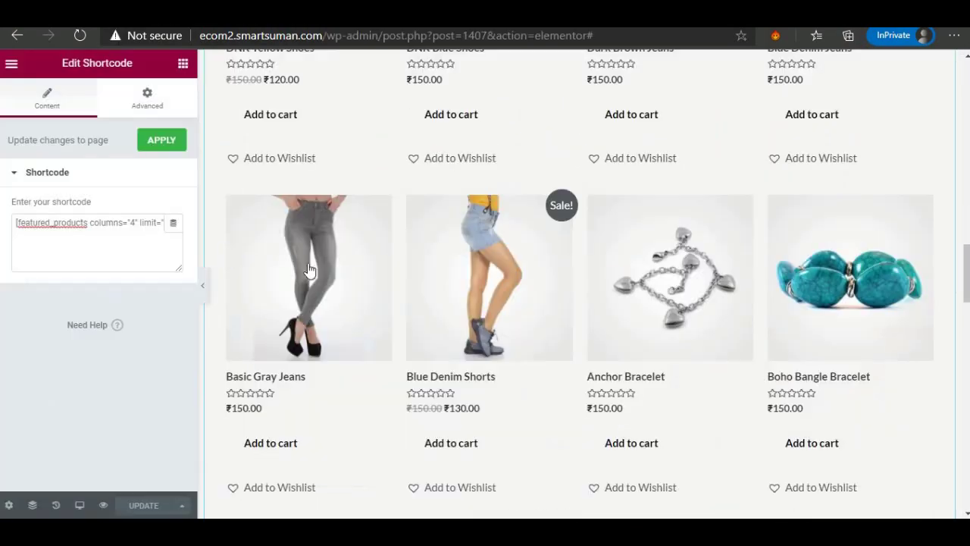
Set the Featured Products shortcode back to columns="5" and update the page.
{"action": "double_click", "coordinate": [132, 222]}
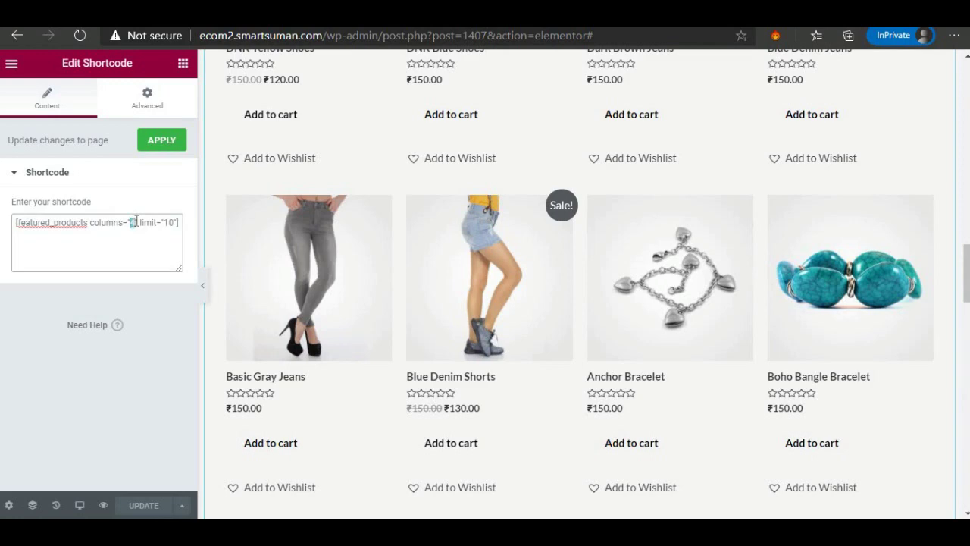
{"action": "type", "text": "5"}
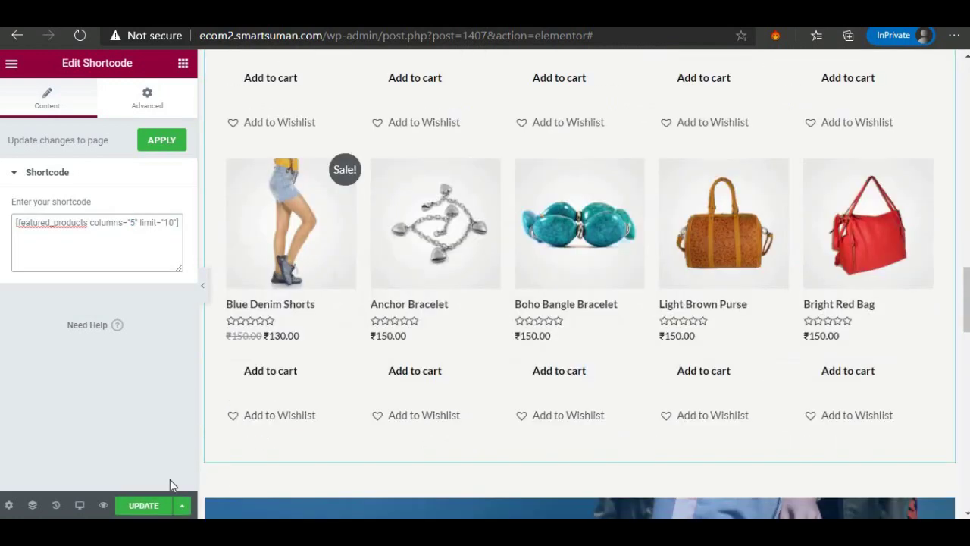
{"action": "left_click", "coordinate": [152, 499]}
{"action": "scroll", "coordinate": [385, 358], "scroll_direction": "down", "scroll_amount": 4}
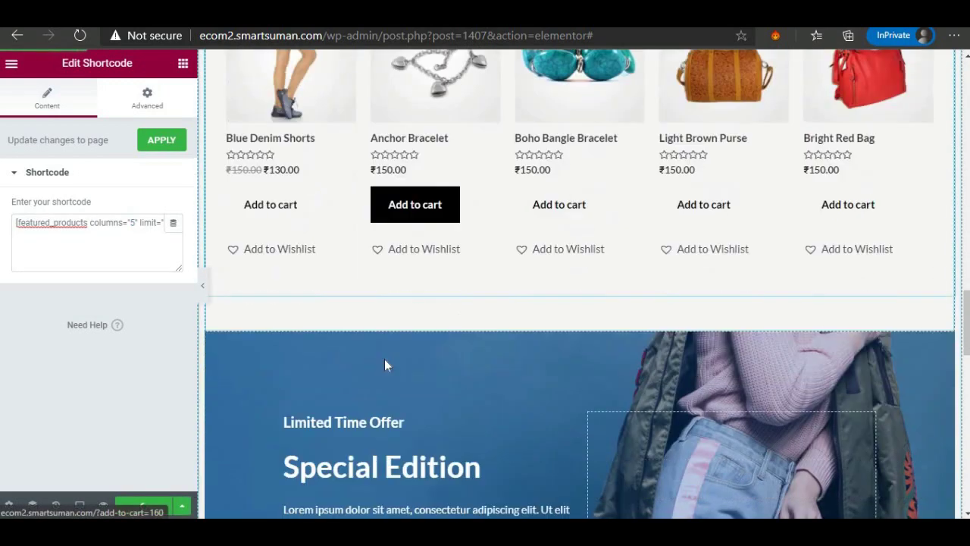
{"action": "scroll", "coordinate": [384, 360], "scroll_direction": "down", "scroll_amount": 2}
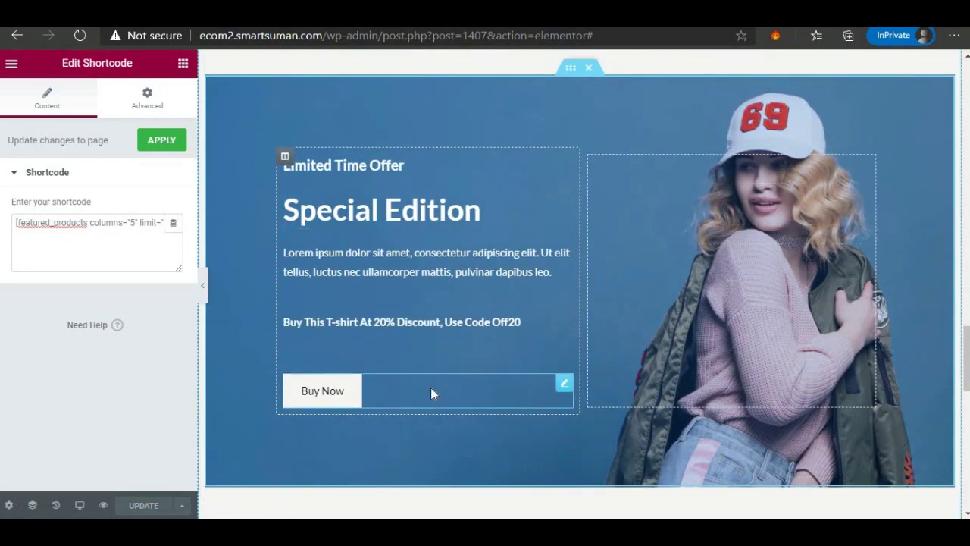
Retitle the 'Worldwide Shipping' feature box to 'Free Shipping', correcting the stray capital R.
{"action": "left_click", "coordinate": [329, 219]}
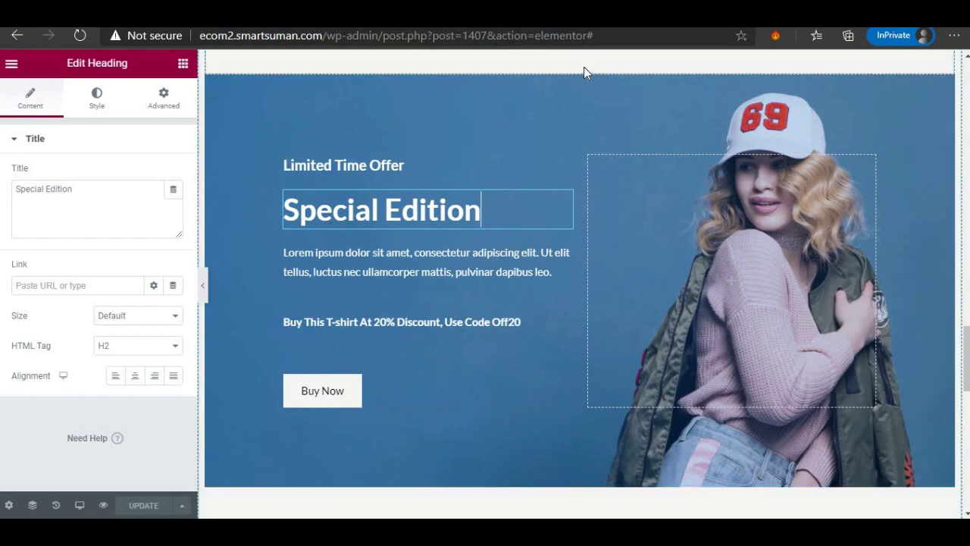
{"action": "scroll", "coordinate": [492, 274], "scroll_direction": "down", "scroll_amount": 2}
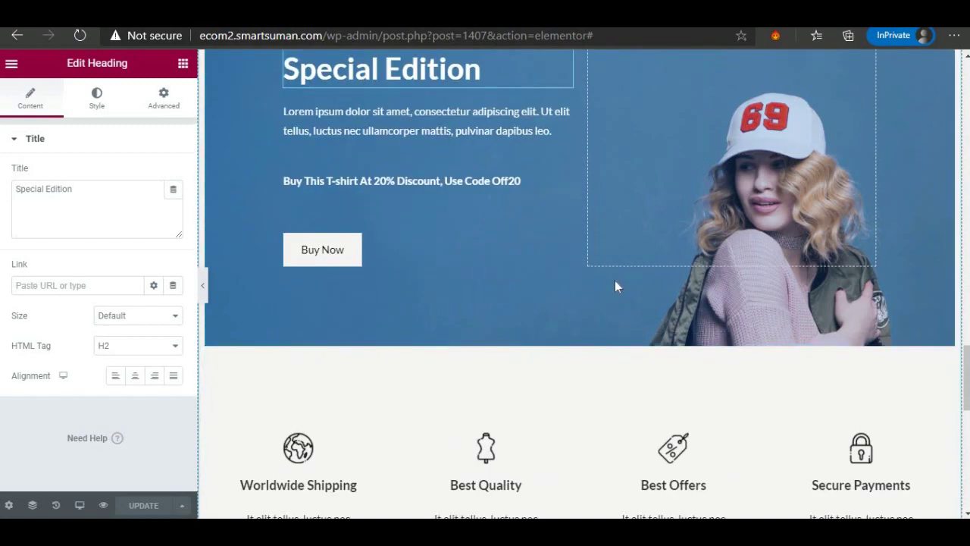
{"action": "scroll", "coordinate": [614, 284], "scroll_direction": "up", "scroll_amount": 3}
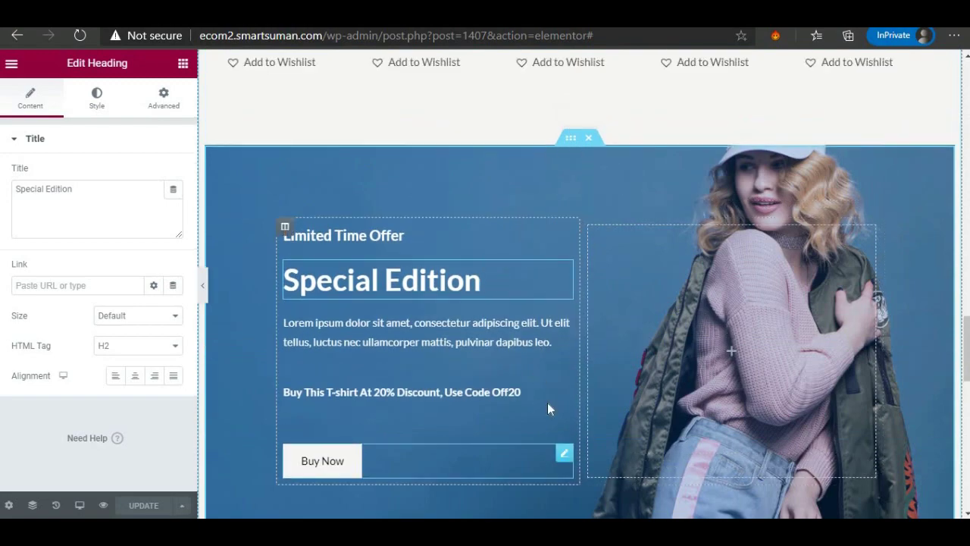
{"action": "scroll", "coordinate": [497, 420], "scroll_direction": "down", "scroll_amount": 2}
{"action": "scroll", "coordinate": [487, 363], "scroll_direction": "down", "scroll_amount": 4}
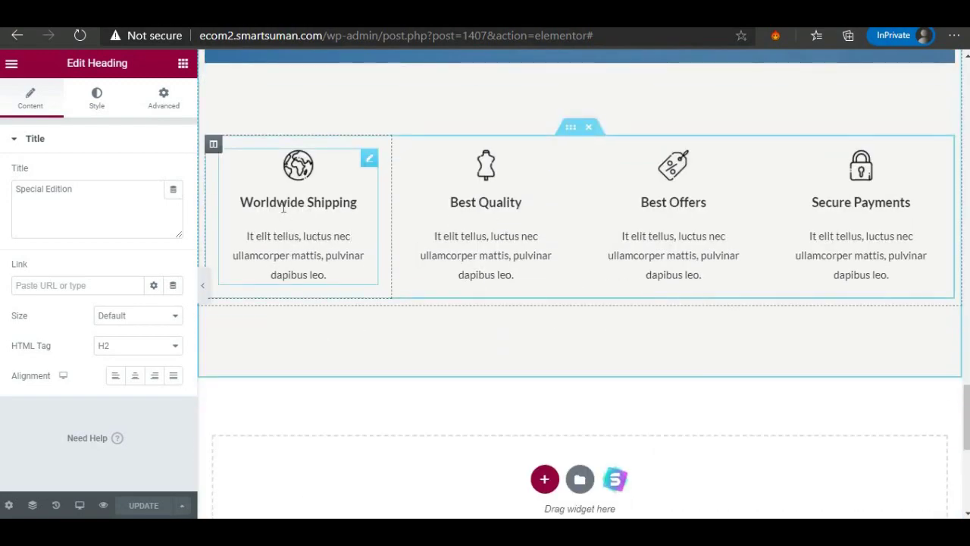
{"action": "left_click", "coordinate": [274, 211]}
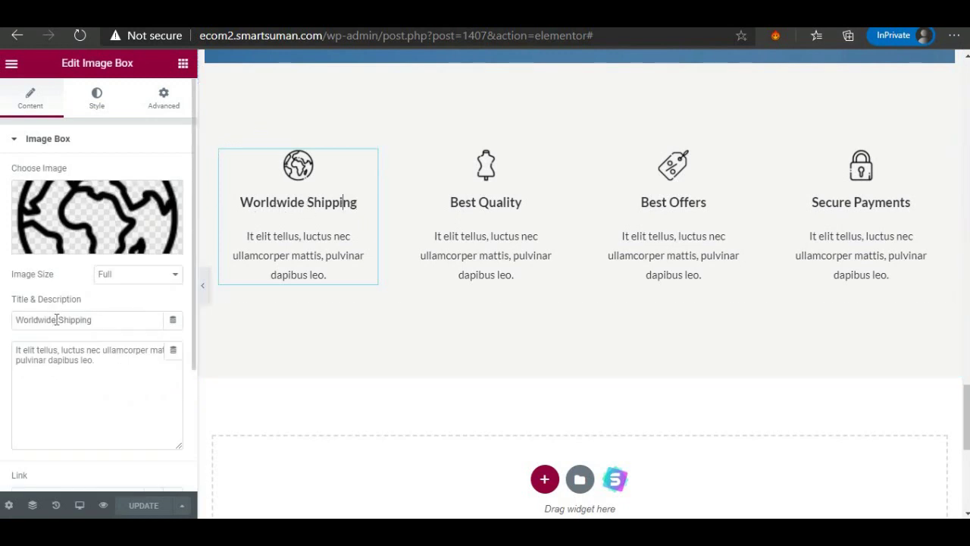
{"action": "left_click_drag", "start_coordinate": [55, 320], "coordinate": [13, 324]}
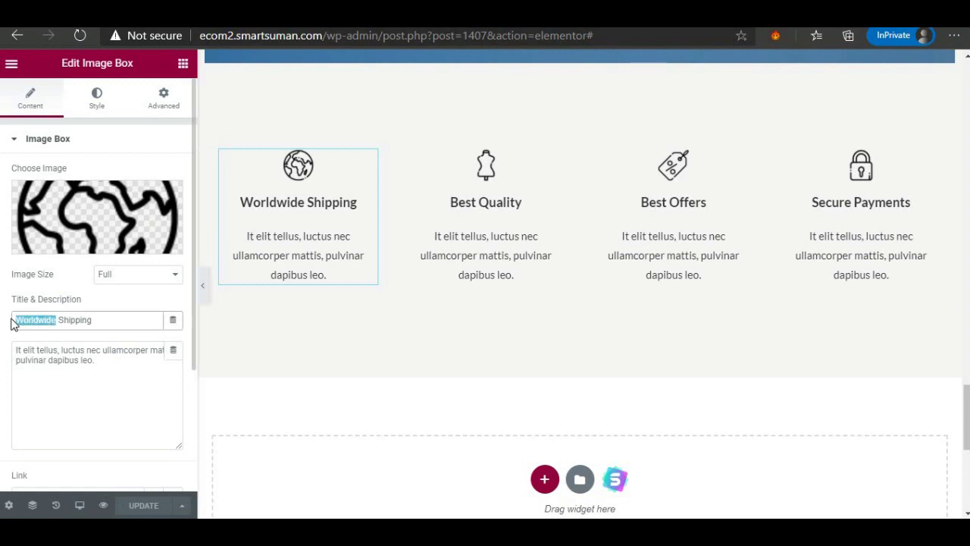
{"action": "type", "text": "FRee"}
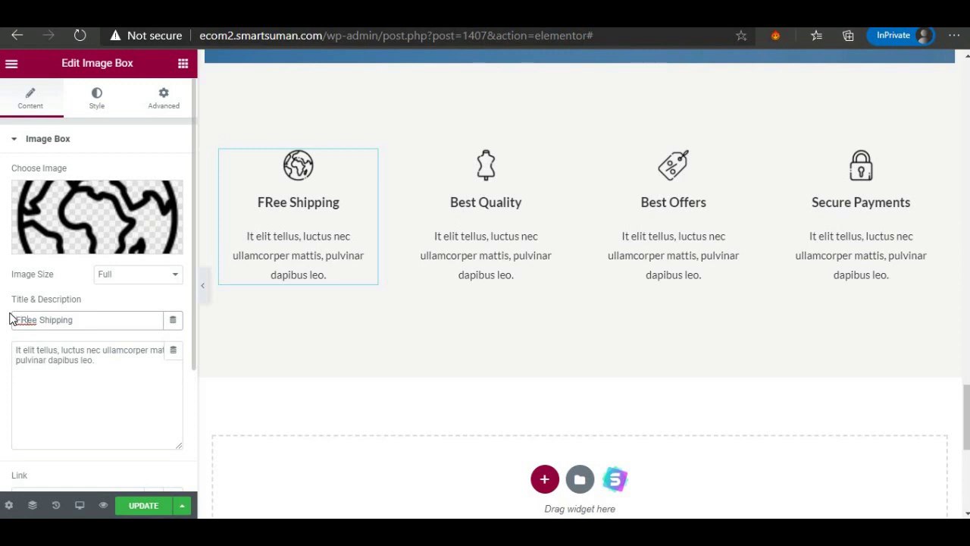
{"action": "key", "text": "BackSpace"}
{"action": "type", "text": "r"}
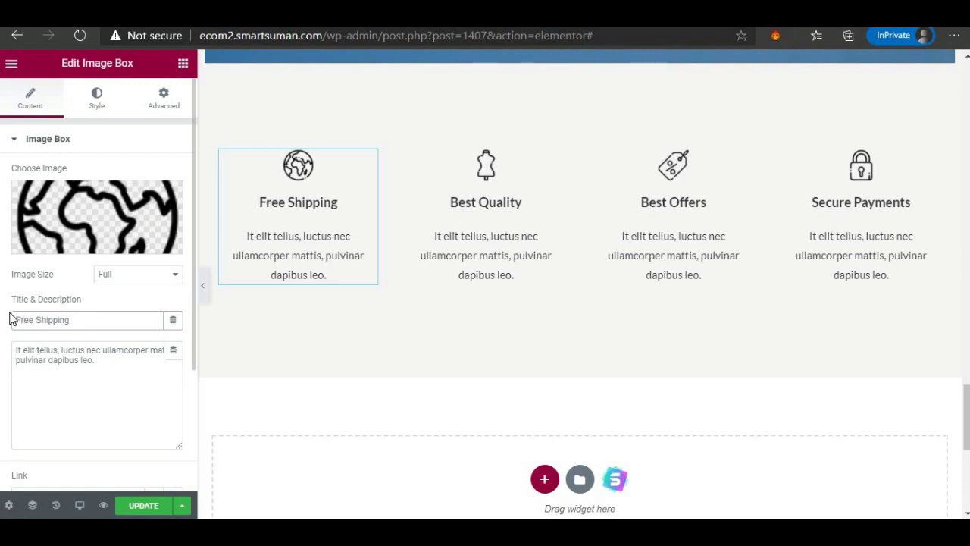
{"action": "scroll", "coordinate": [265, 371], "scroll_direction": "down", "scroll_amount": 5}
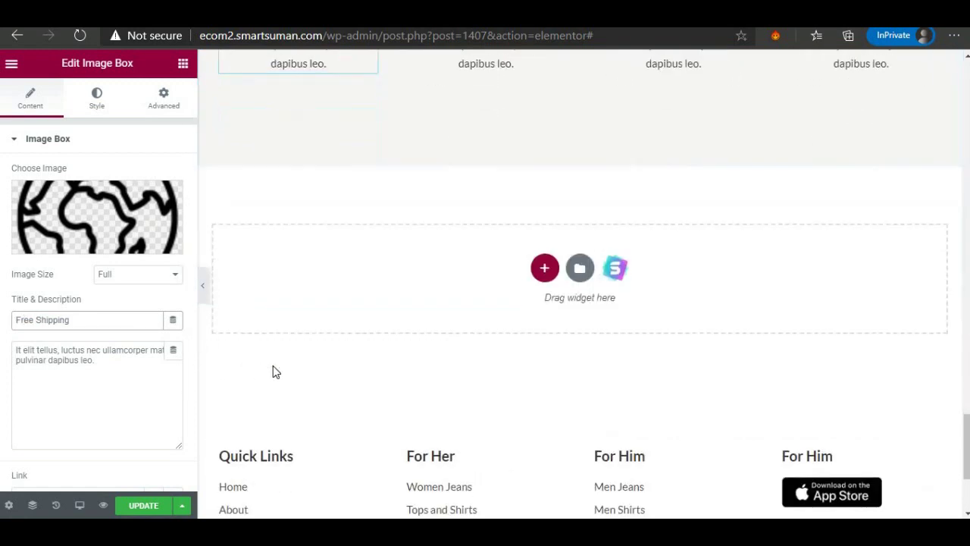
{"action": "left_click", "coordinate": [440, 334]}
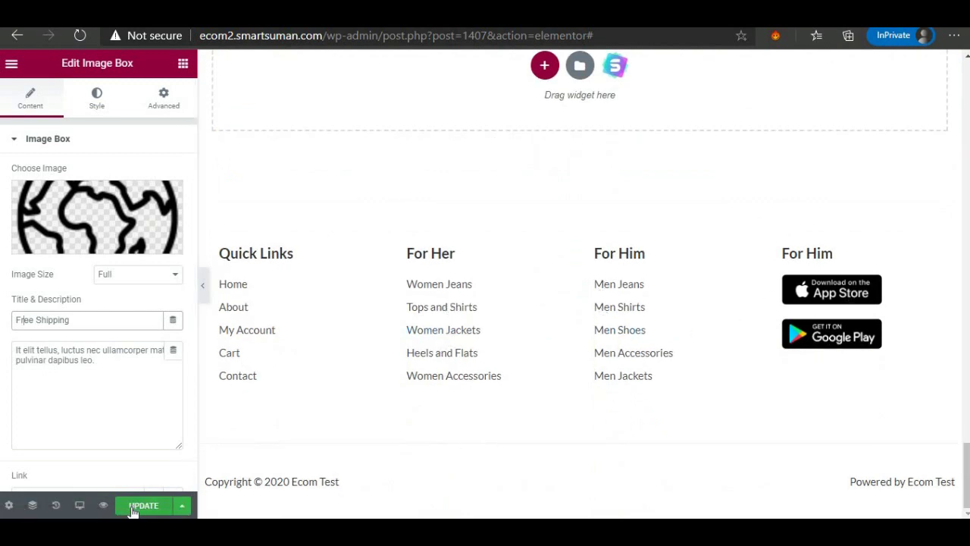
Update the homepage, then switch tabs to the Add new coupon page.
{"action": "left_click", "coordinate": [140, 506]}
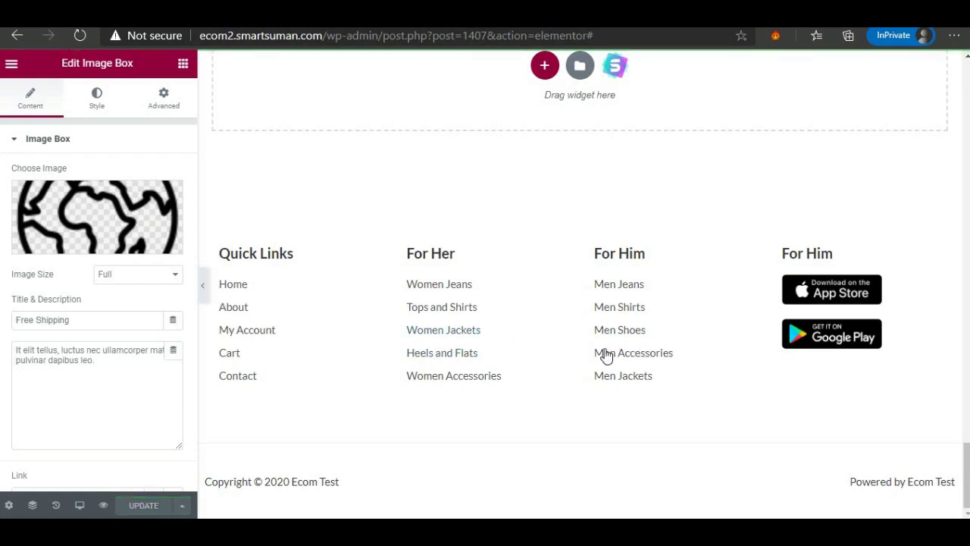
{"action": "scroll", "coordinate": [622, 360], "scroll_direction": "up", "scroll_amount": 5}
{"action": "scroll", "coordinate": [580, 340], "scroll_direction": "up", "scroll_amount": 10}
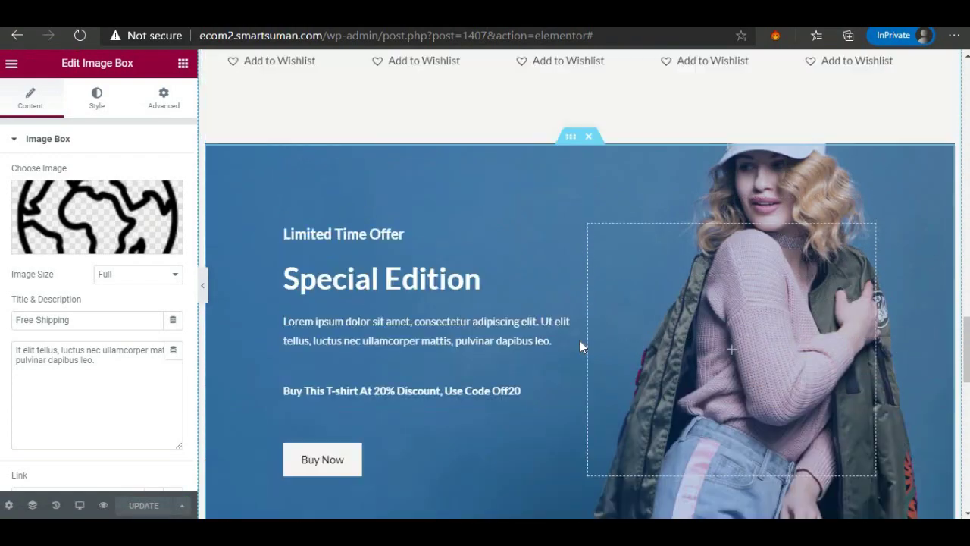
{"action": "scroll", "coordinate": [580, 339], "scroll_direction": "up", "scroll_amount": 1}
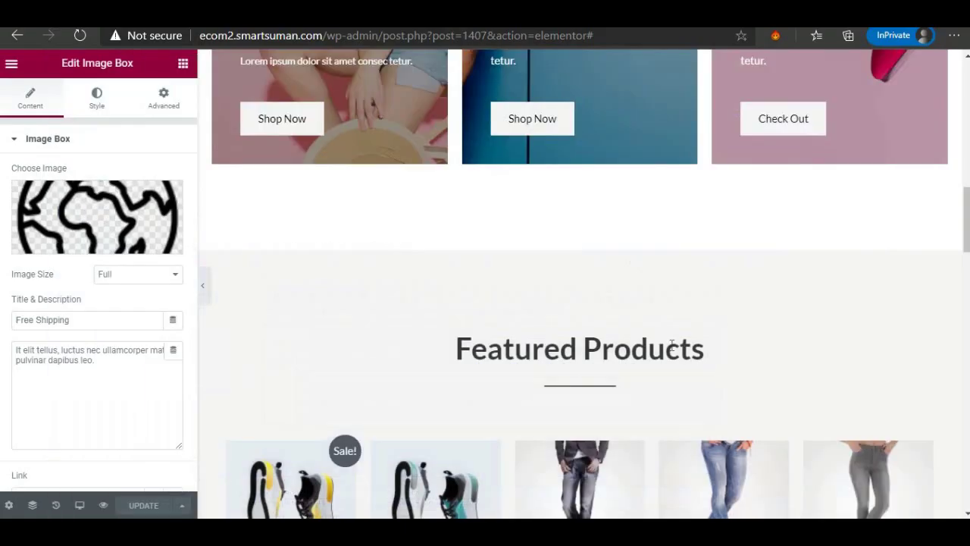
{"action": "scroll", "coordinate": [641, 310], "scroll_direction": "up", "scroll_amount": 5}
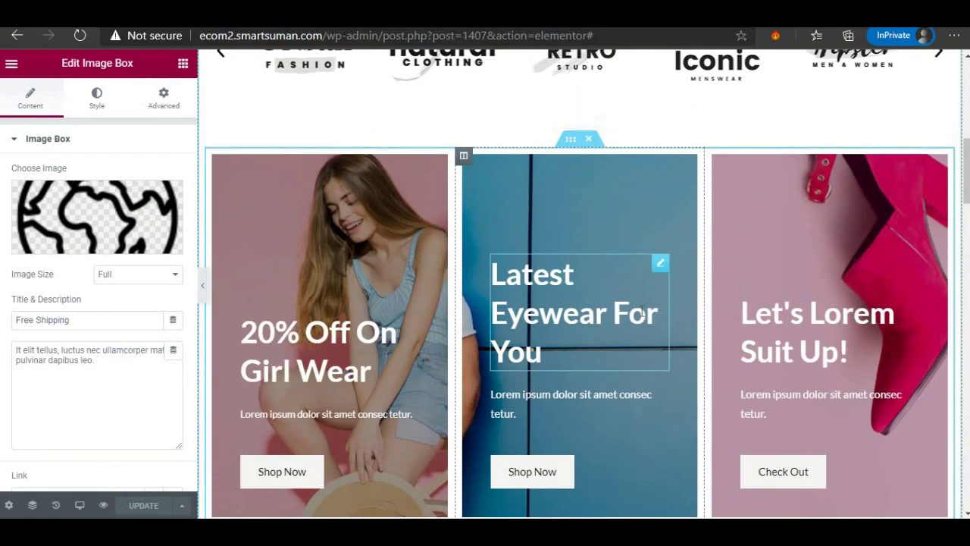
{"action": "scroll", "coordinate": [641, 310], "scroll_direction": "up", "scroll_amount": 8}
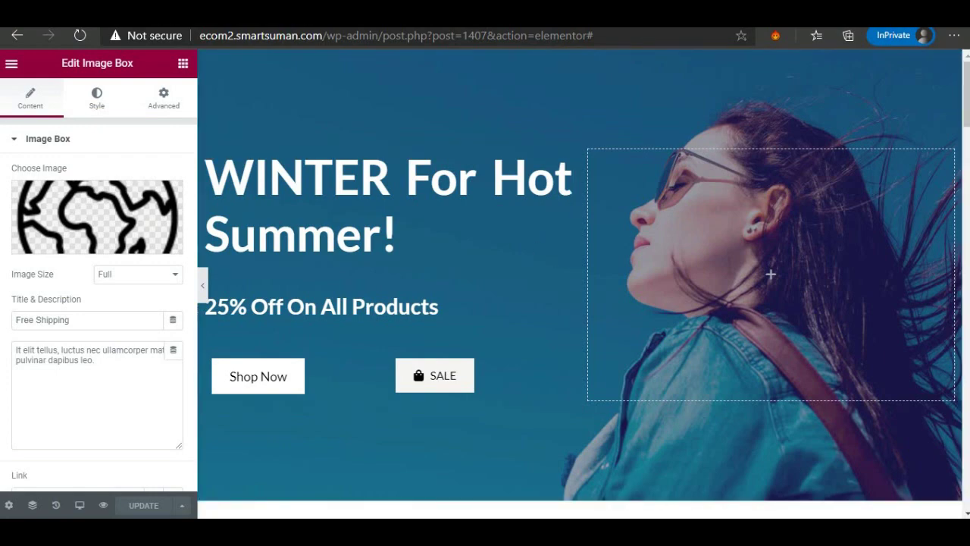
{"action": "key", "text": "ctrl+Tab"}
{"action": "key", "text": "ctrl+Tab"}
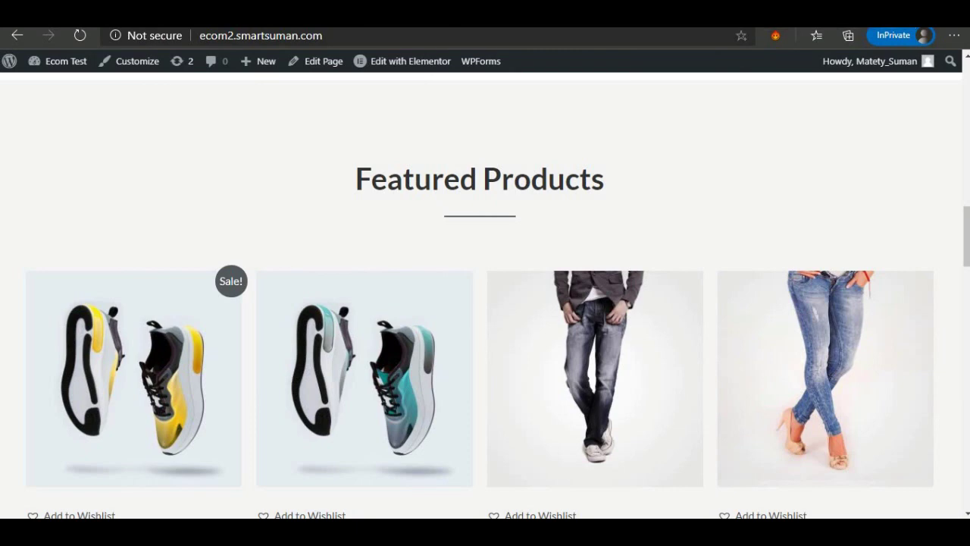
{"action": "key", "text": "ctrl+Tab"}
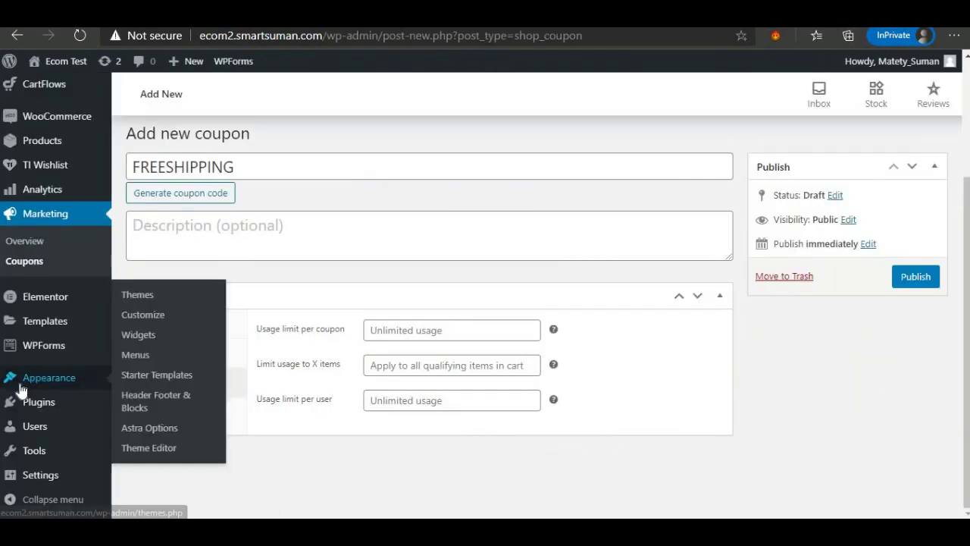
Go to Appearance > Header Footer & Blocks, leaving the unsaved coupon page.
{"action": "mouse_move", "coordinate": [18, 400]}
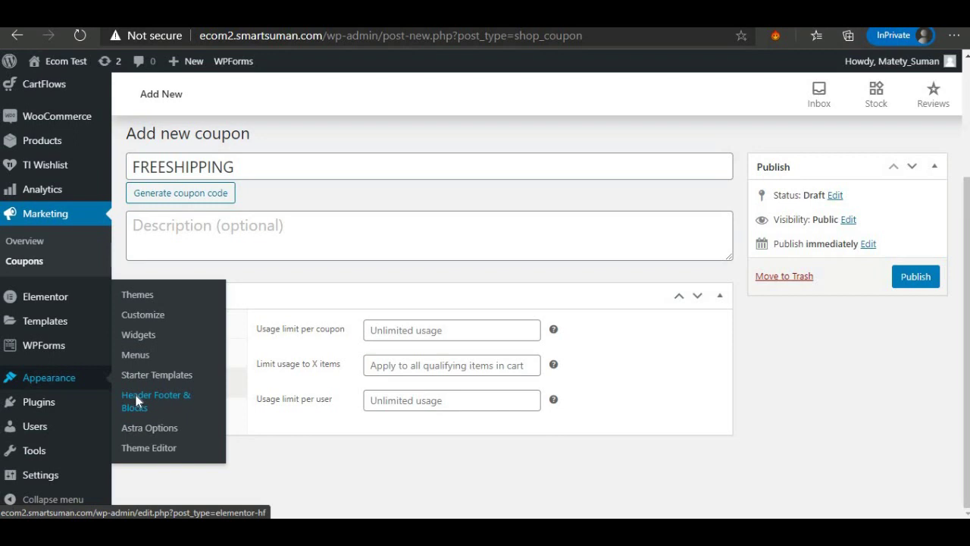
{"action": "right_click", "coordinate": [135, 395]}
{"action": "left_click", "coordinate": [250, 422]}
{"action": "left_click", "coordinate": [167, 397]}
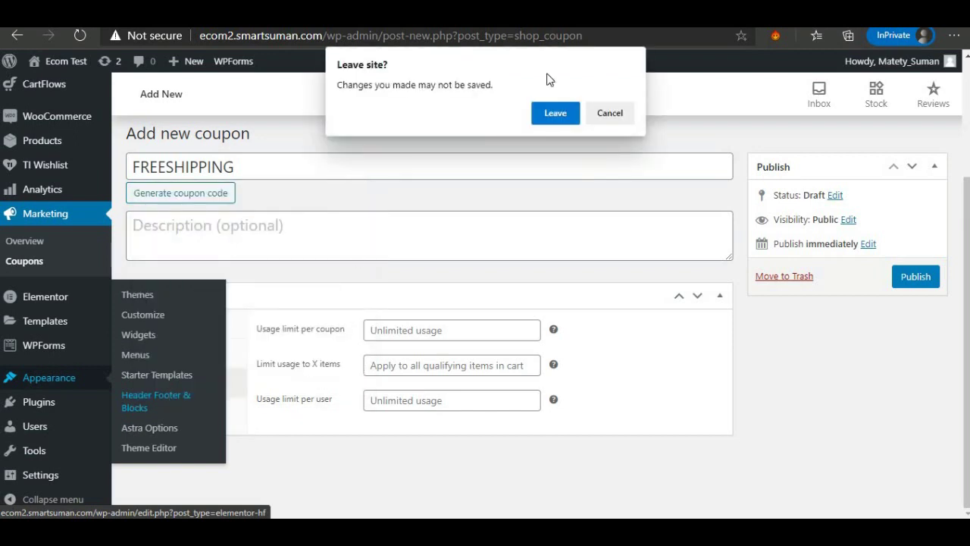
{"action": "left_click", "coordinate": [552, 113]}
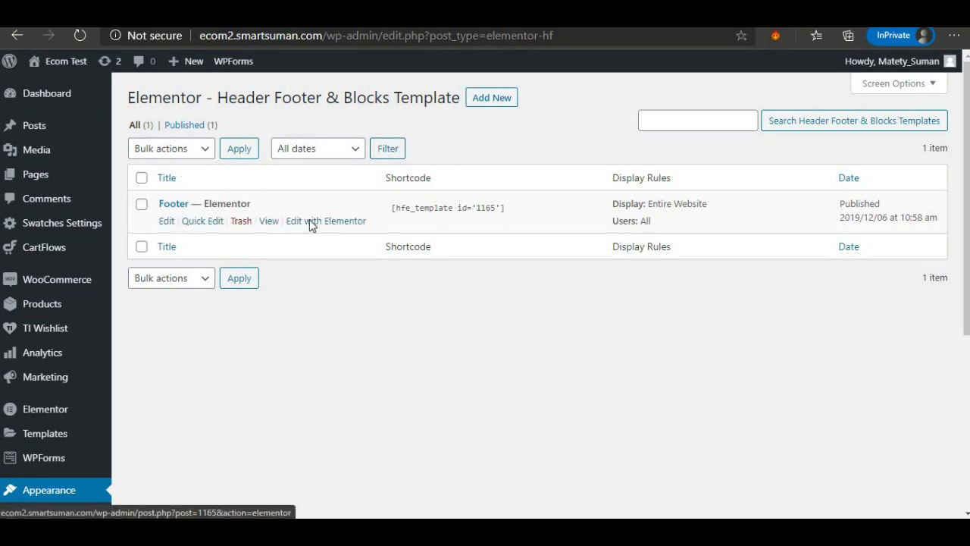
Open the Footer template in Elementor and delete the fourth, app download column.
{"action": "right_click", "coordinate": [310, 224]}
{"action": "left_click", "coordinate": [338, 232]}
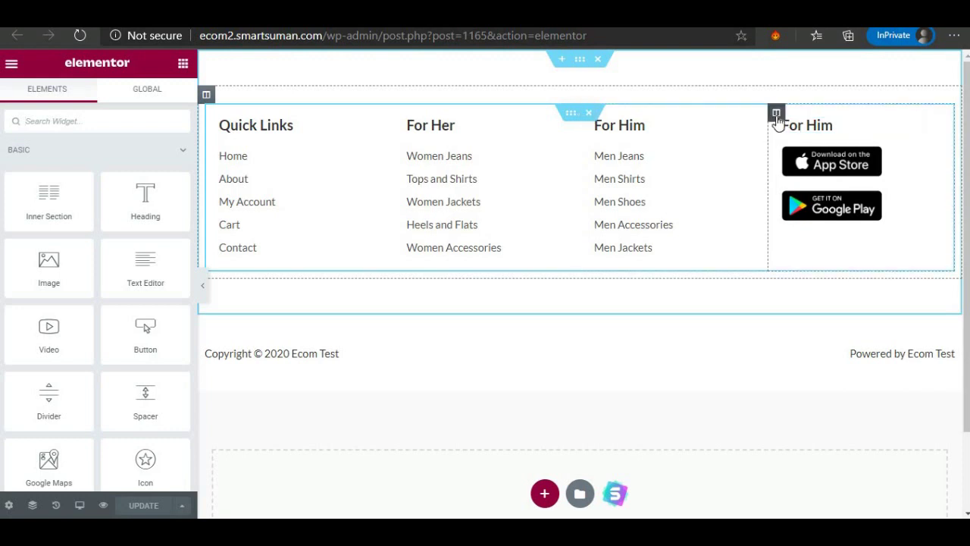
{"action": "right_click", "coordinate": [777, 120]}
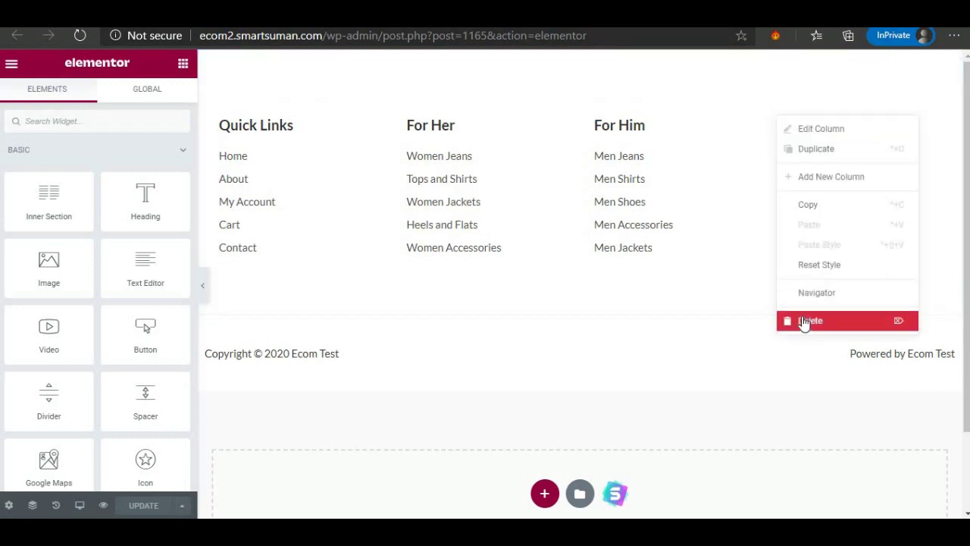
{"action": "left_click", "coordinate": [808, 321]}
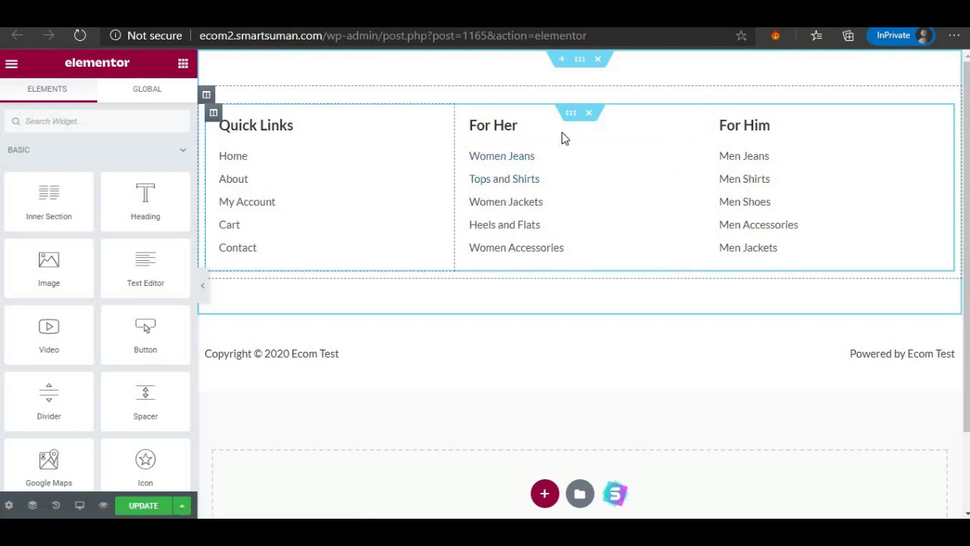
Start a new section above the footer, then dismiss it without adding it.
{"action": "left_click", "coordinate": [562, 59]}
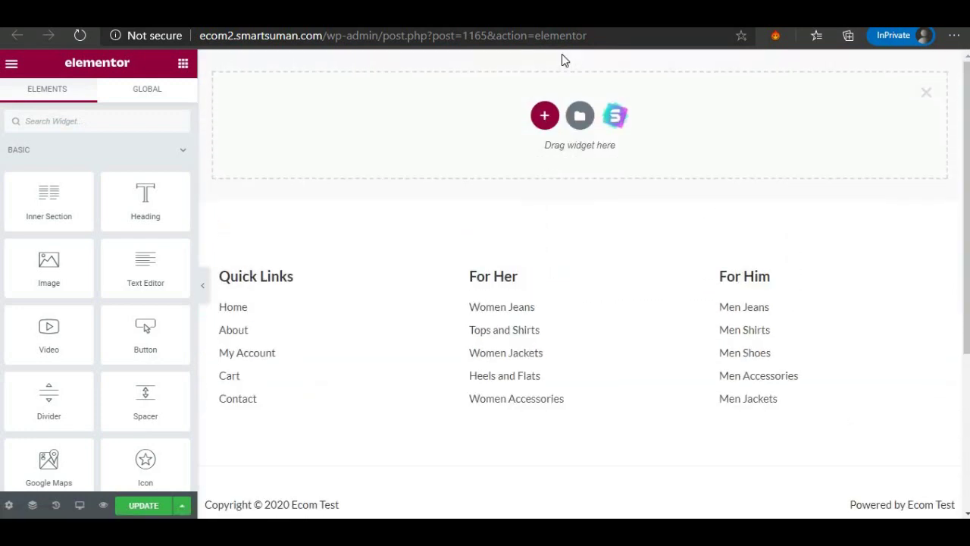
{"action": "left_click", "coordinate": [544, 114]}
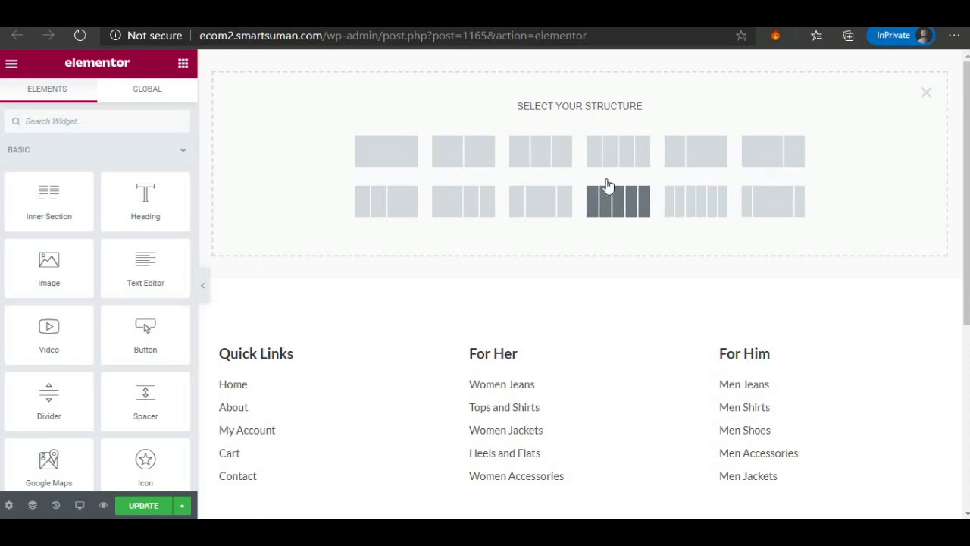
{"action": "left_click", "coordinate": [925, 95]}
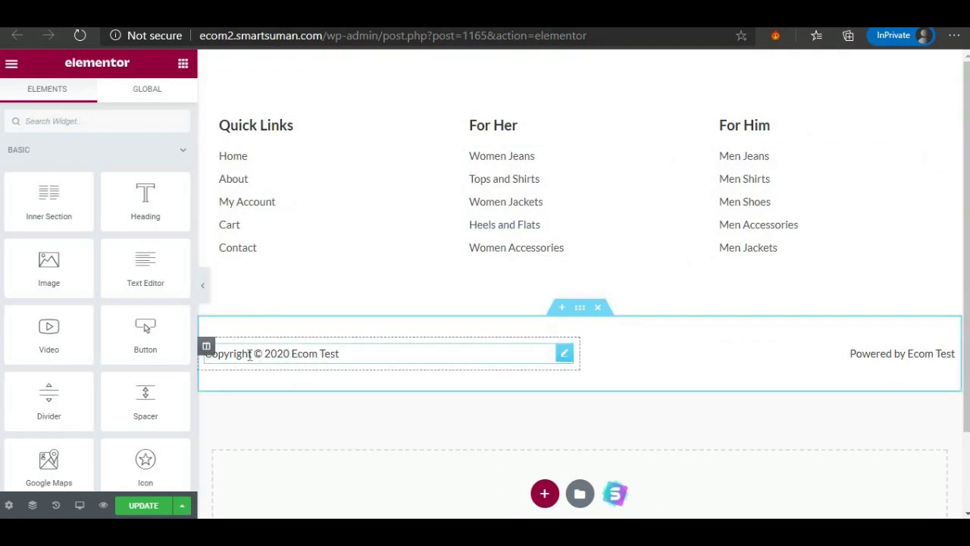
Try shifting the copyright text across the footer row, then select the admin path in the address.
{"action": "left_click_drag", "start_coordinate": [250, 353], "coordinate": [275, 349]}
{"action": "left_click_drag", "start_coordinate": [432, 359], "coordinate": [455, 354]}
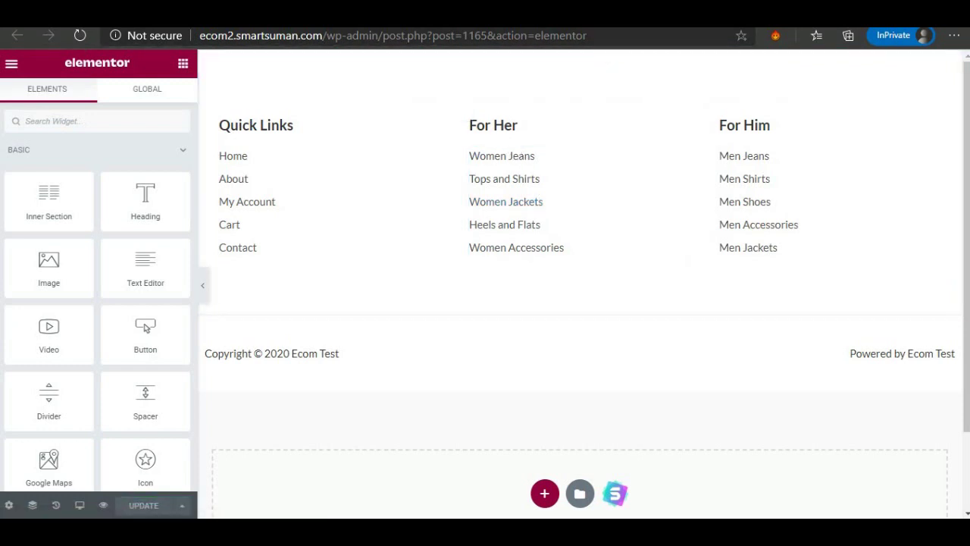
{"action": "left_click_drag", "start_coordinate": [589, 36], "coordinate": [327, 36]}
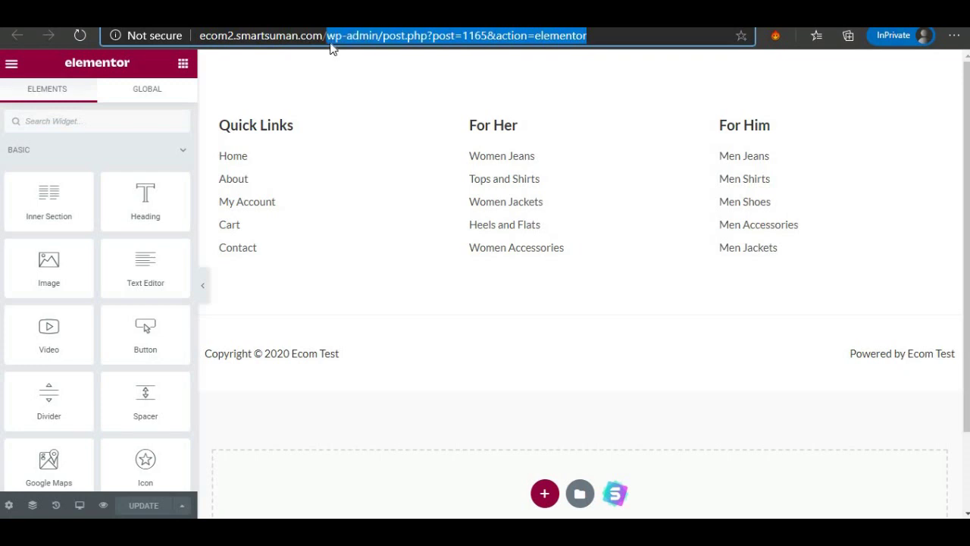
Load the store front page at ecom2.smartsuman.com and launch the Customizer from the admin toolbar.
{"action": "key", "text": "BackSpace"}
{"action": "key", "text": "Return"}
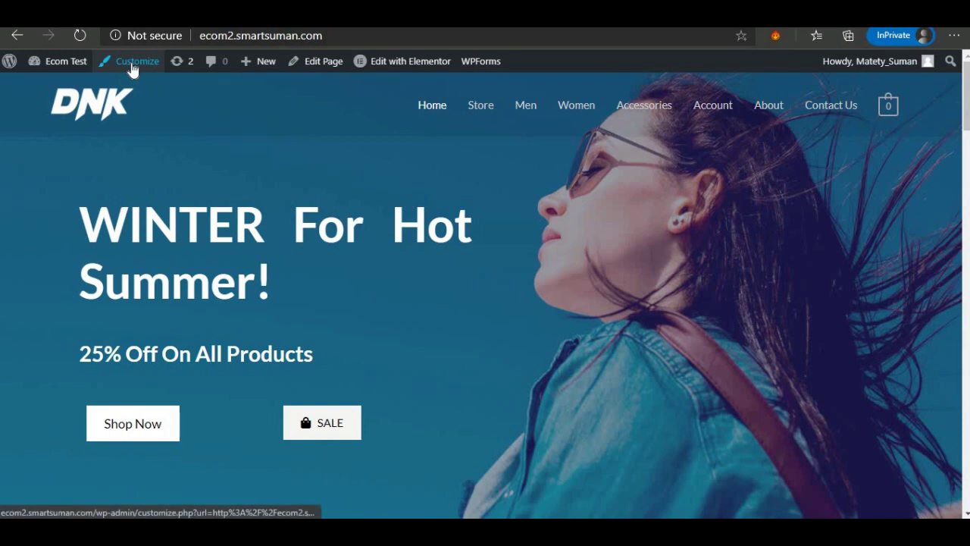
{"action": "left_click", "coordinate": [132, 67]}
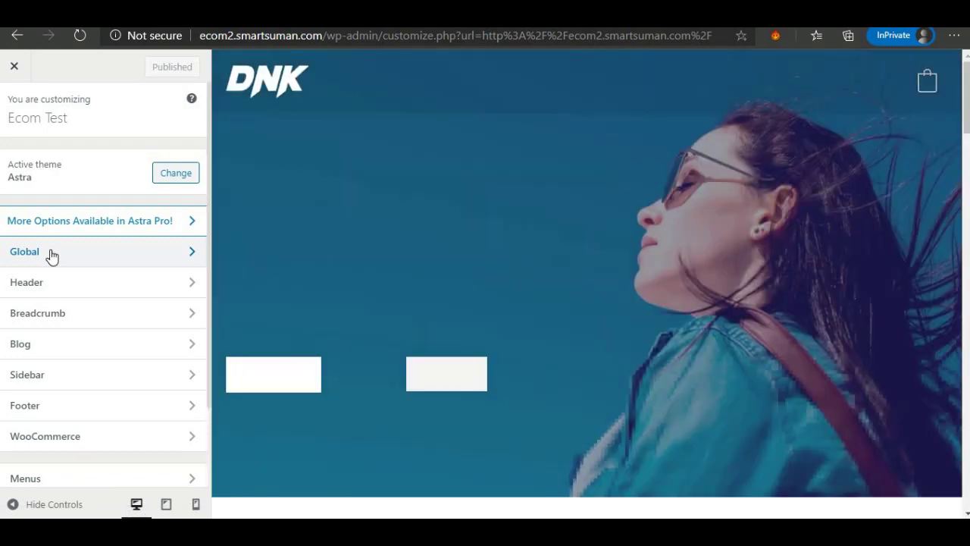
Review Global base typography: body text in Lato, size 15, Normal 400 weight.
{"action": "left_click", "coordinate": [50, 255]}
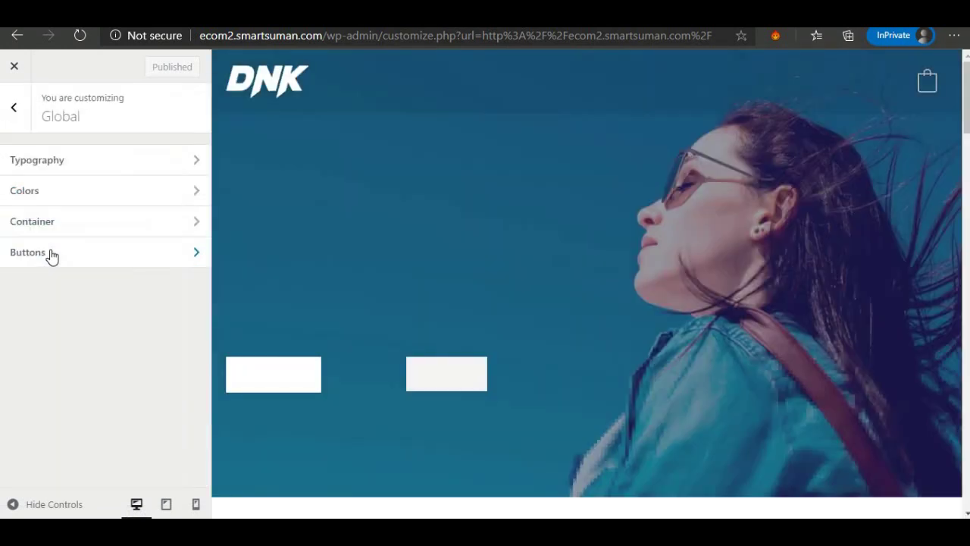
{"action": "left_click", "coordinate": [48, 160]}
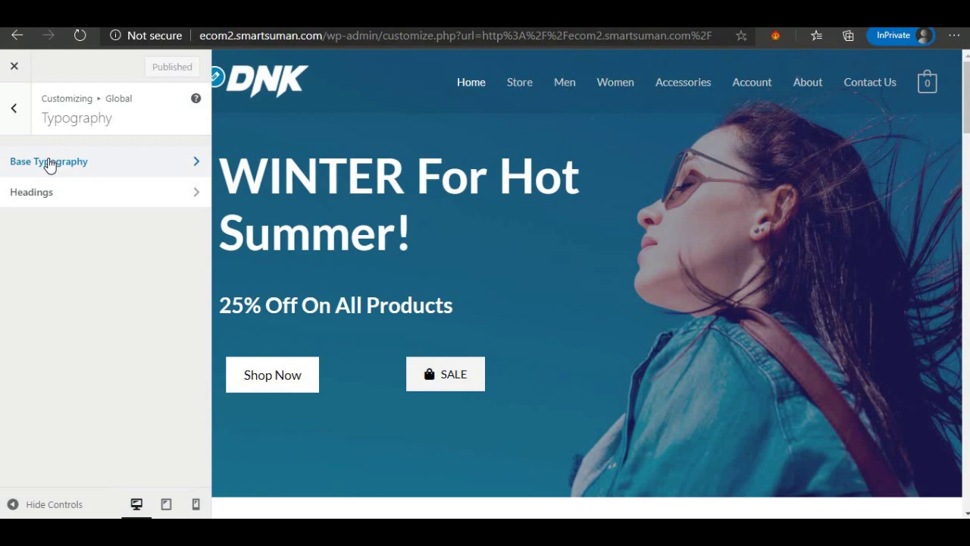
{"action": "left_click", "coordinate": [48, 162]}
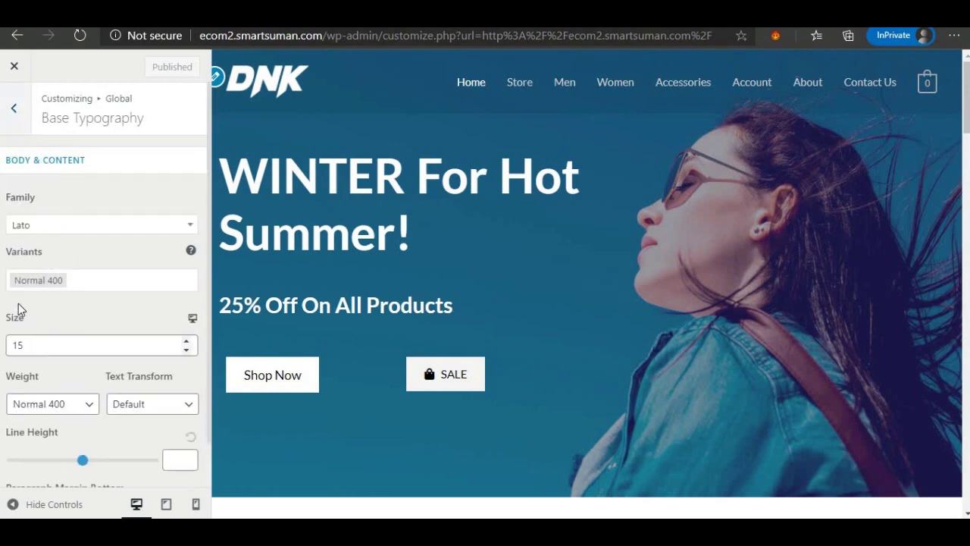
{"action": "scroll", "coordinate": [43, 273], "scroll_direction": "down", "scroll_amount": 1}
{"action": "scroll", "coordinate": [38, 227], "scroll_direction": "up", "scroll_amount": 1}
Back out through Typography and Global panels to the main Customizer sections list.
{"action": "left_click", "coordinate": [17, 107]}
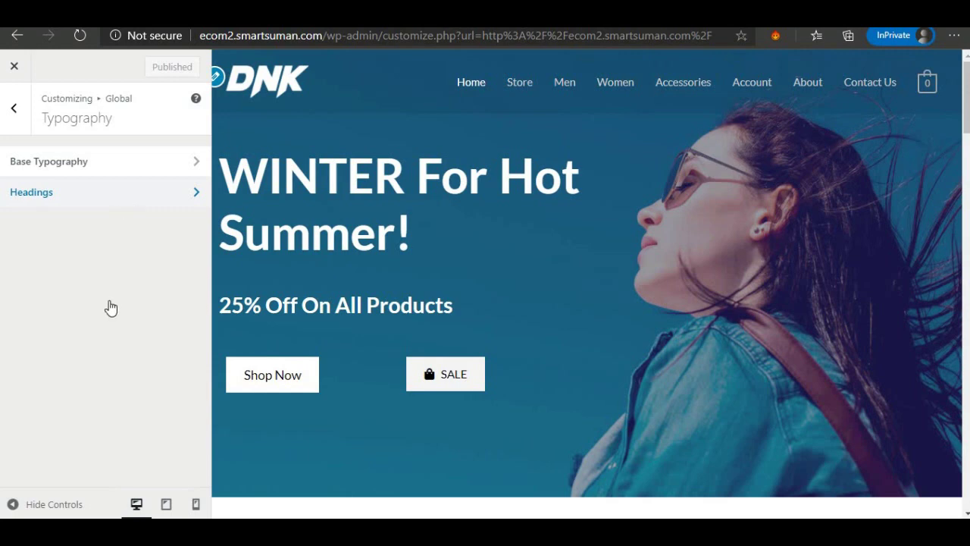
{"action": "left_click", "coordinate": [15, 110]}
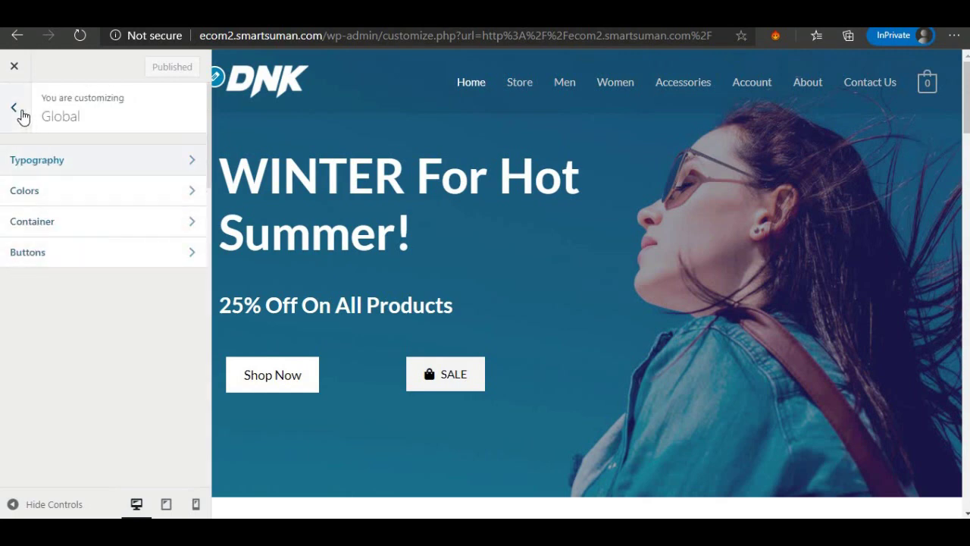
{"action": "left_click", "coordinate": [15, 110]}
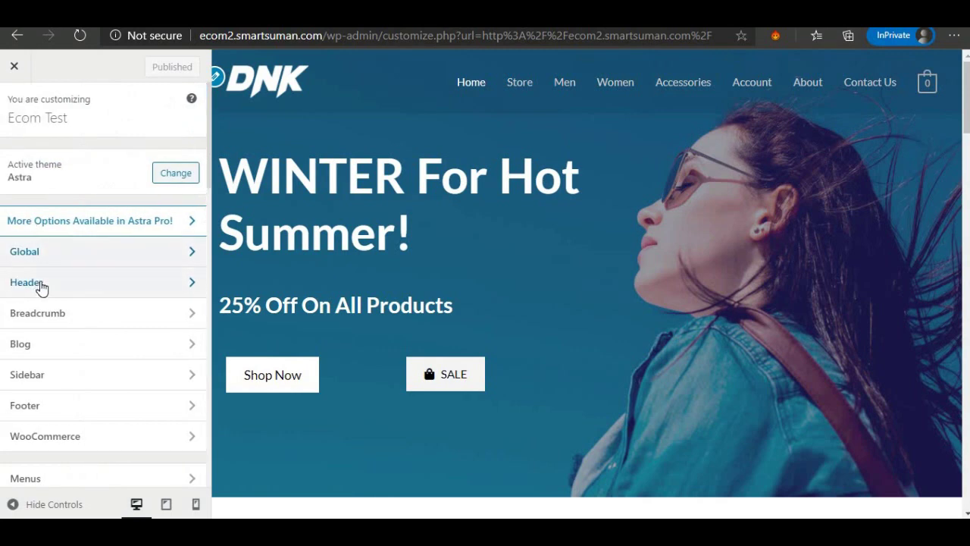
{"action": "left_click", "coordinate": [42, 286]}
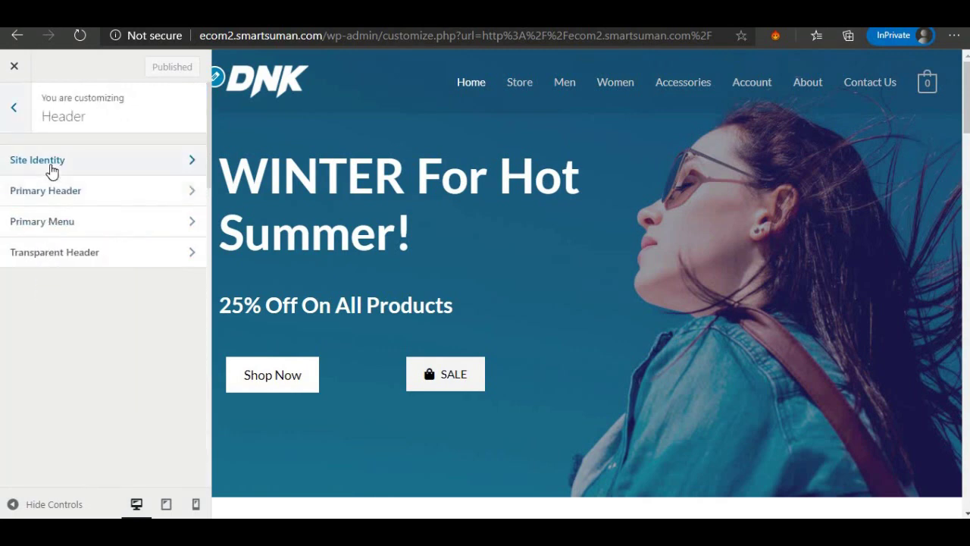
{"action": "left_click", "coordinate": [51, 169]}
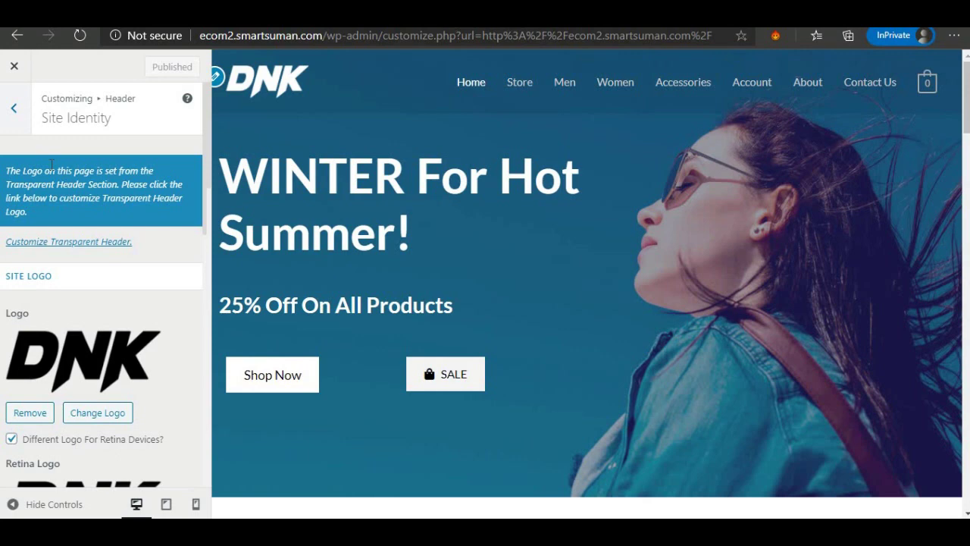
{"action": "scroll", "coordinate": [104, 359], "scroll_direction": "down", "scroll_amount": 1}
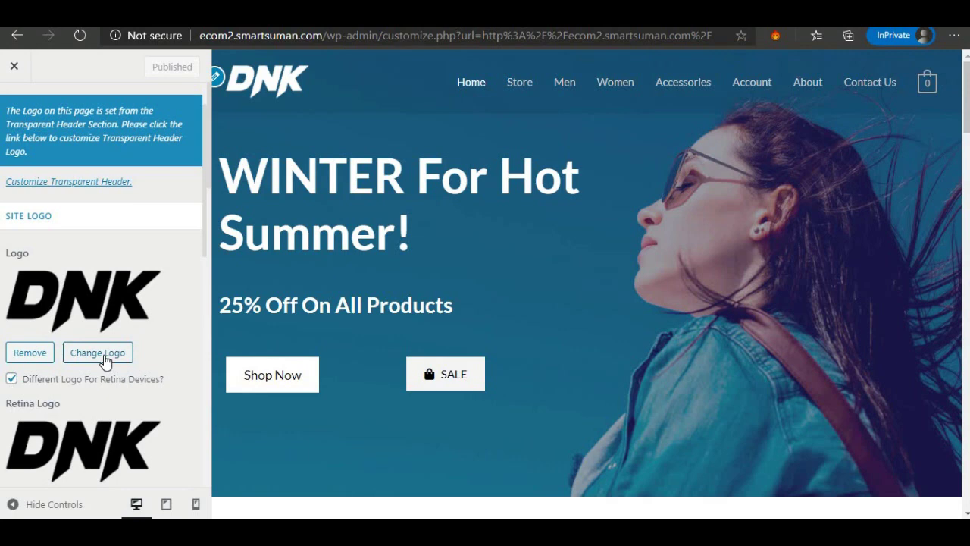
{"action": "scroll", "coordinate": [84, 379], "scroll_direction": "down", "scroll_amount": 4}
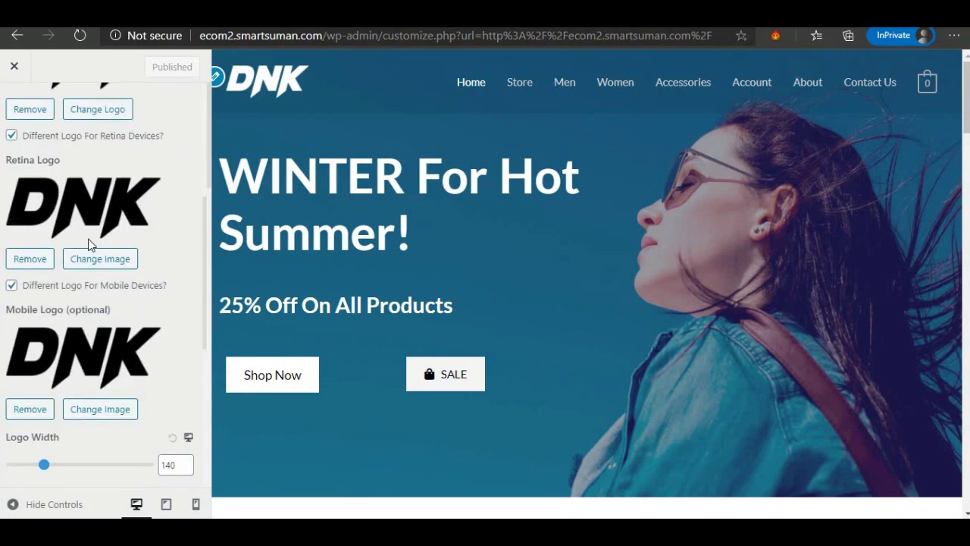
{"action": "scroll", "coordinate": [54, 357], "scroll_direction": "down", "scroll_amount": 3}
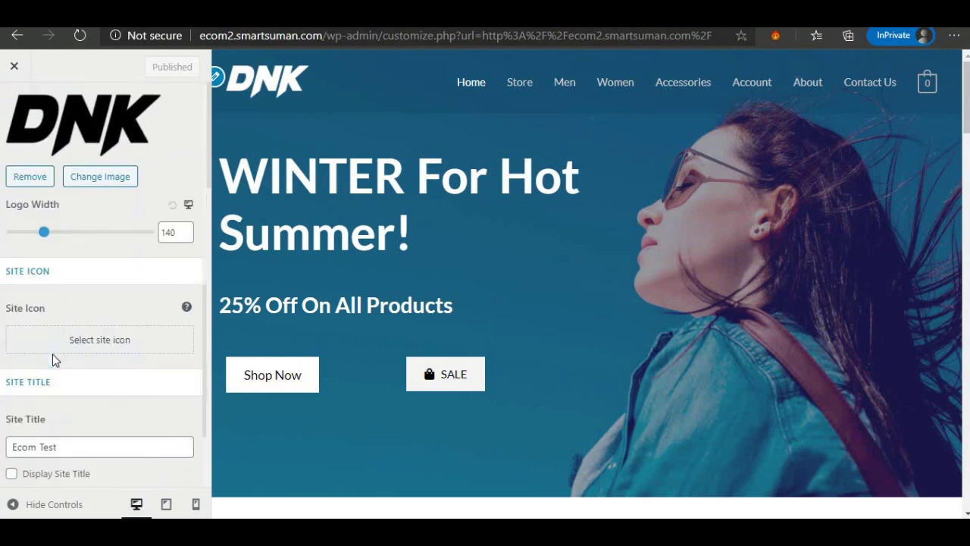
{"action": "scroll", "coordinate": [54, 360], "scroll_direction": "up", "scroll_amount": 3}
{"action": "scroll", "coordinate": [33, 333], "scroll_direction": "up", "scroll_amount": 4}
{"action": "scroll", "coordinate": [28, 329], "scroll_direction": "down", "scroll_amount": 4}
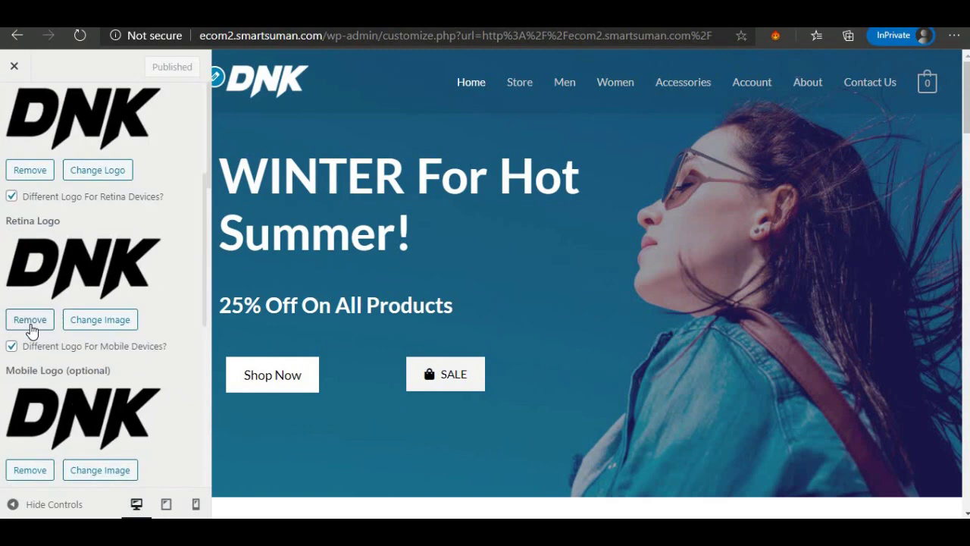
{"action": "scroll", "coordinate": [21, 252], "scroll_direction": "down", "scroll_amount": 3}
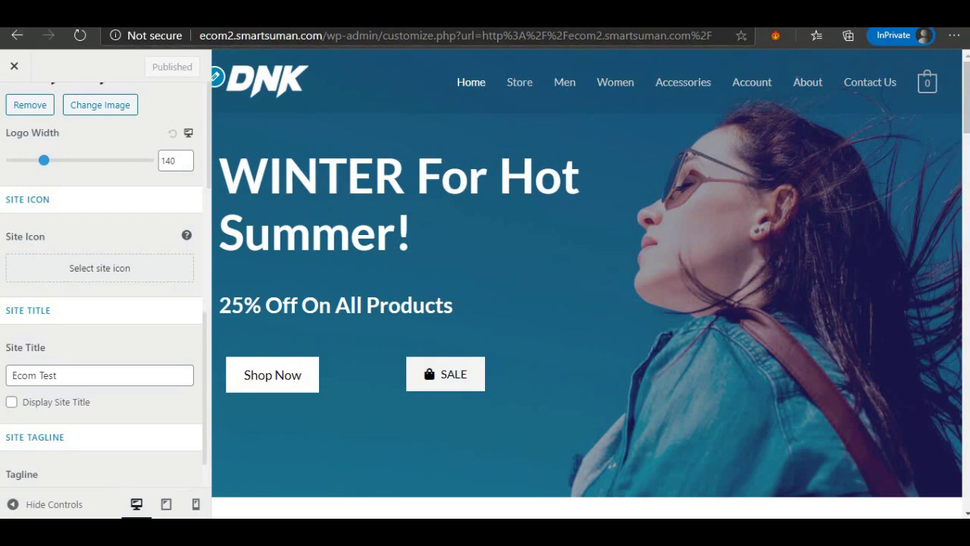
{"action": "scroll", "coordinate": [31, 113], "scroll_direction": "up", "scroll_amount": 3}
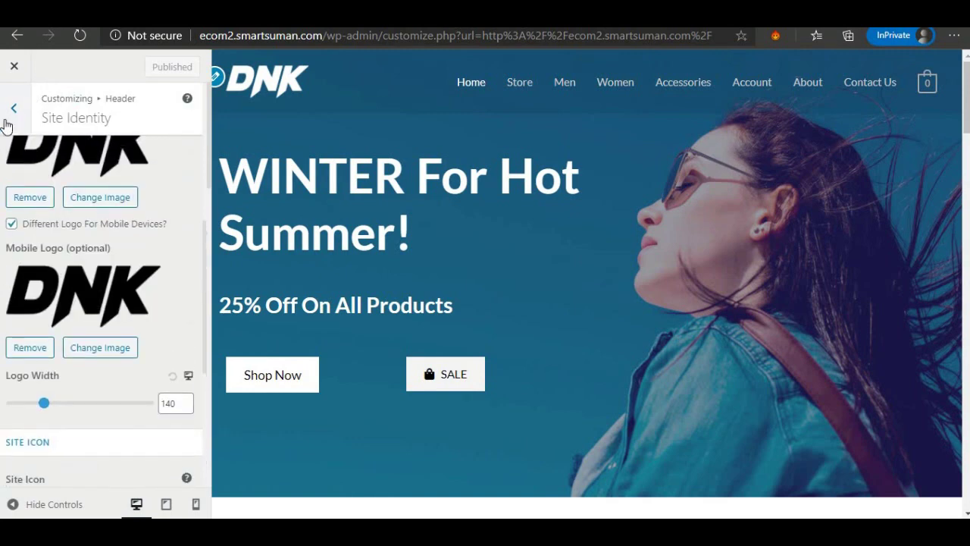
{"action": "left_click", "coordinate": [8, 121]}
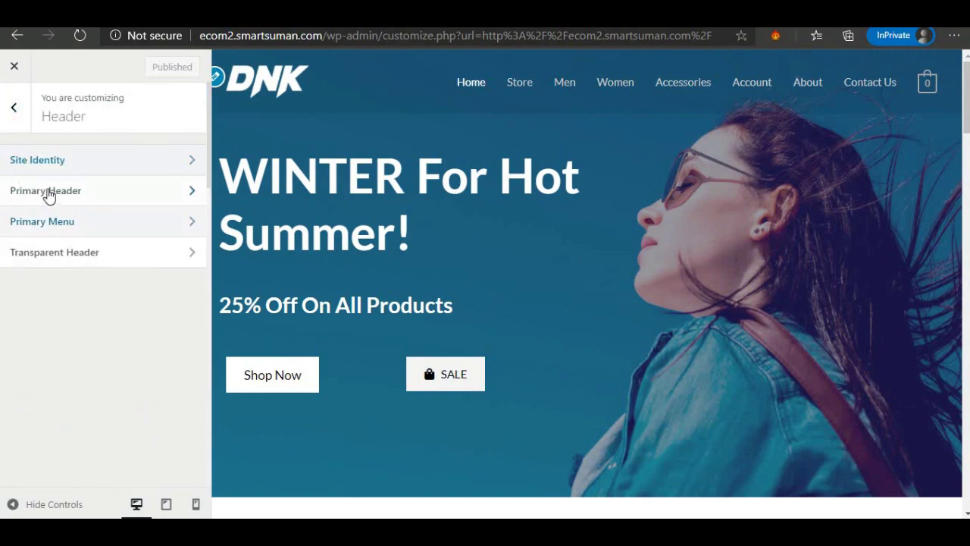
{"action": "left_click", "coordinate": [47, 193]}
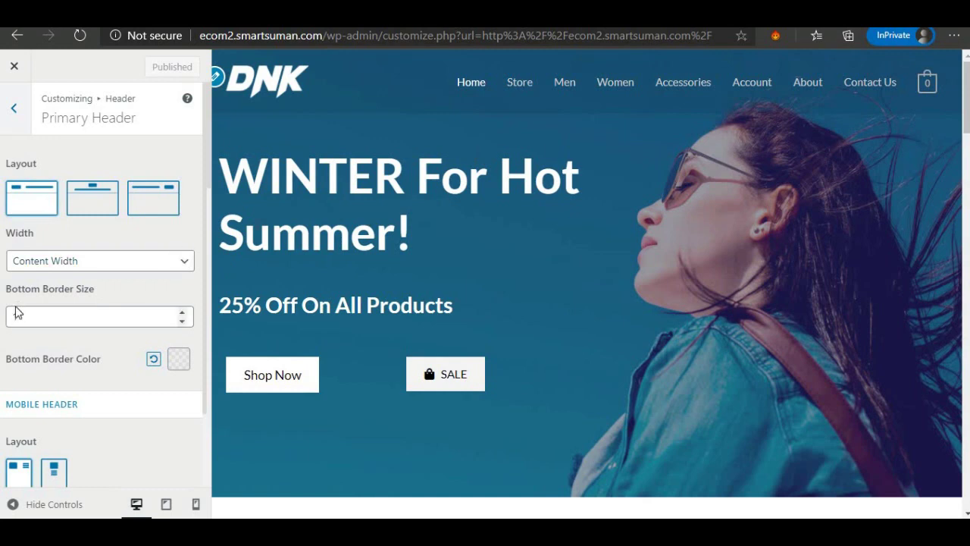
{"action": "scroll", "coordinate": [14, 312], "scroll_direction": "down", "scroll_amount": 1}
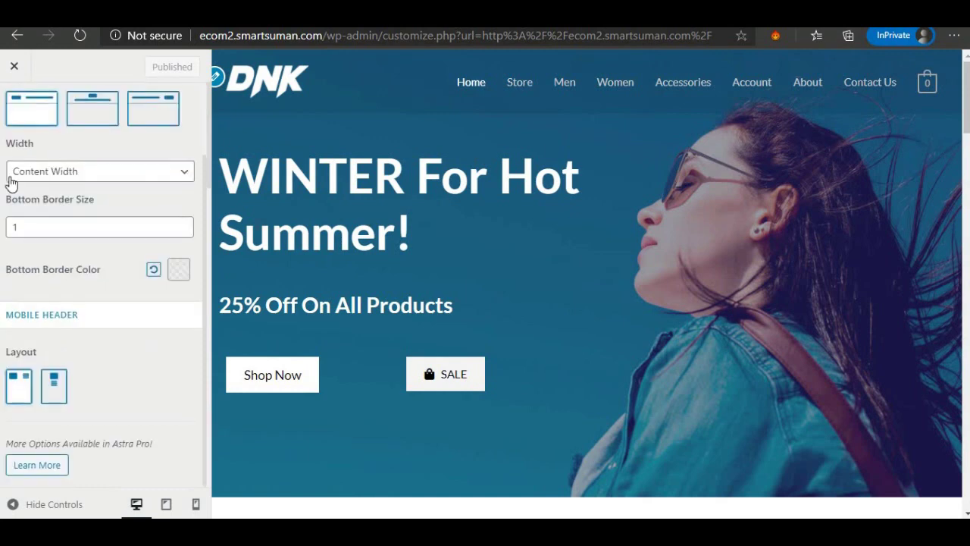
{"action": "scroll", "coordinate": [37, 177], "scroll_direction": "up", "scroll_amount": 1}
{"action": "left_click", "coordinate": [15, 112]}
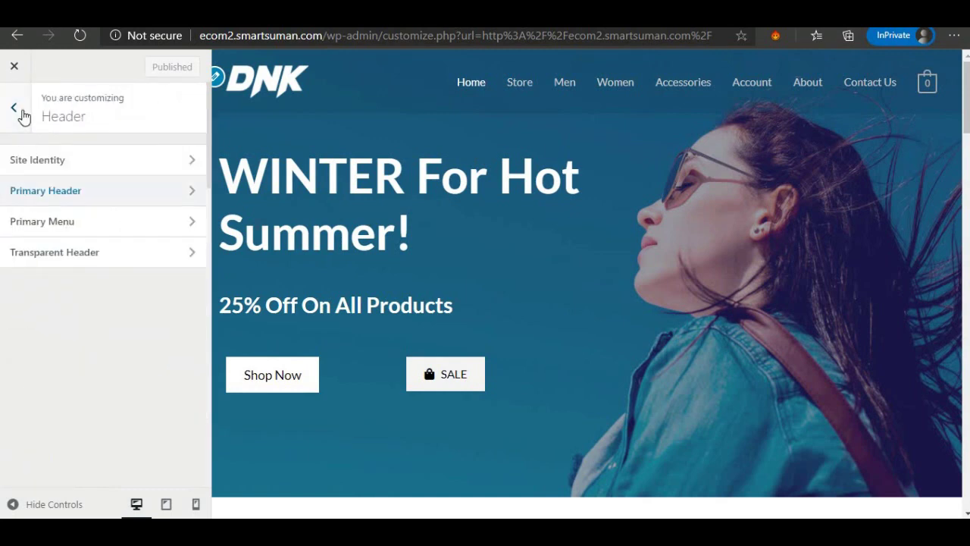
{"action": "left_click", "coordinate": [22, 113]}
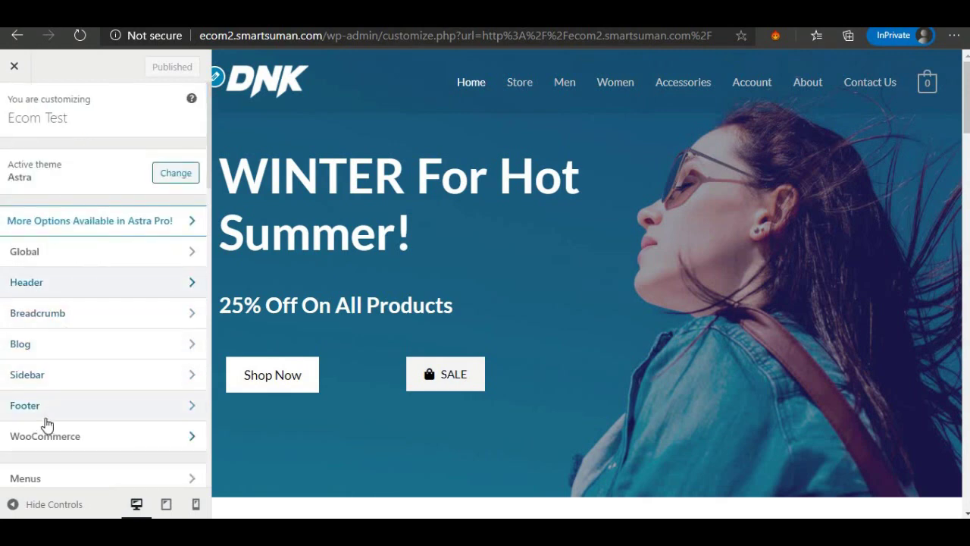
{"action": "left_click", "coordinate": [45, 410]}
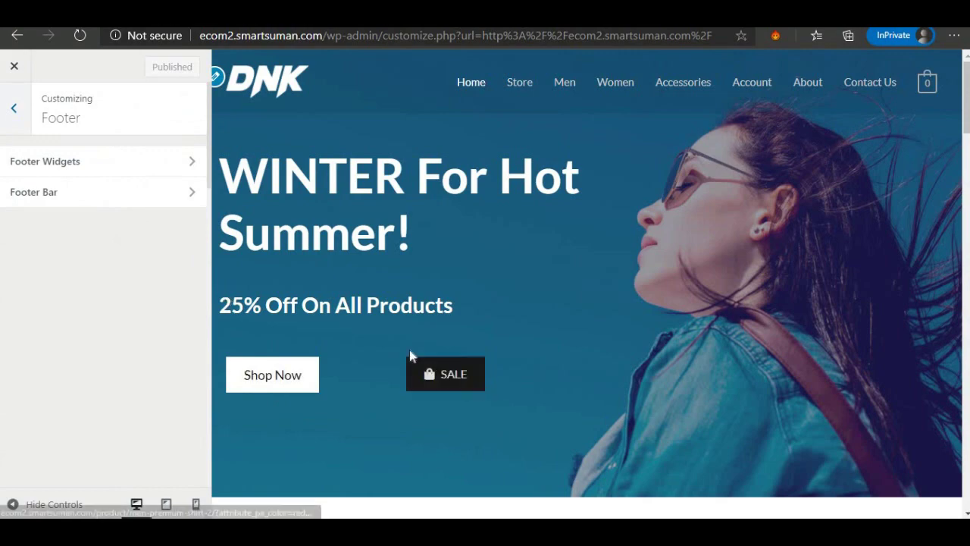
{"action": "scroll", "coordinate": [410, 357], "scroll_direction": "down", "scroll_amount": 8}
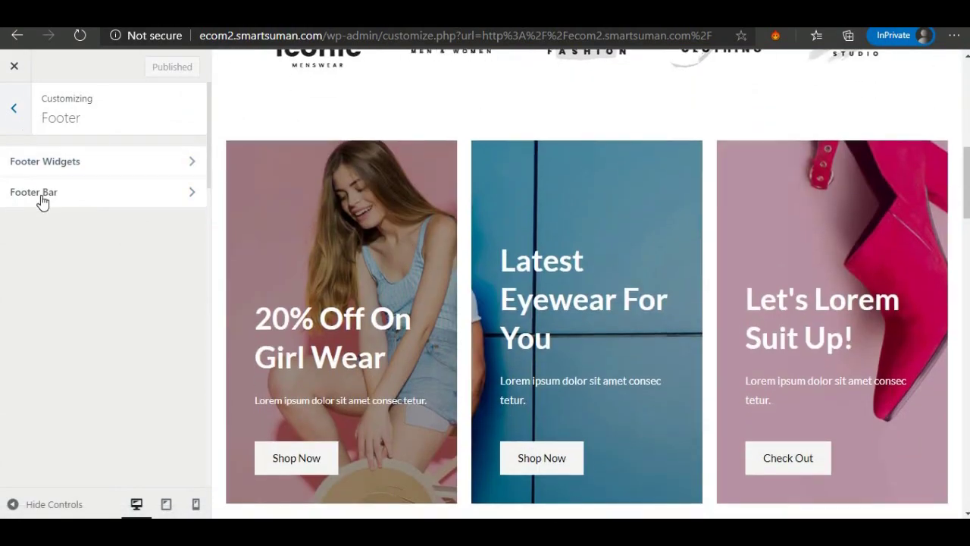
{"action": "left_click", "coordinate": [14, 109]}
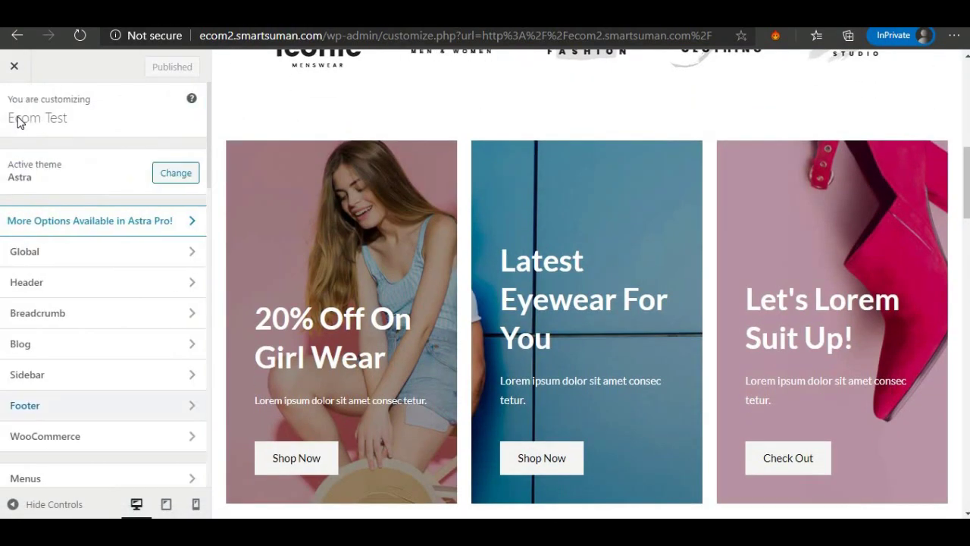
{"action": "scroll", "coordinate": [113, 386], "scroll_direction": "down", "scroll_amount": 2}
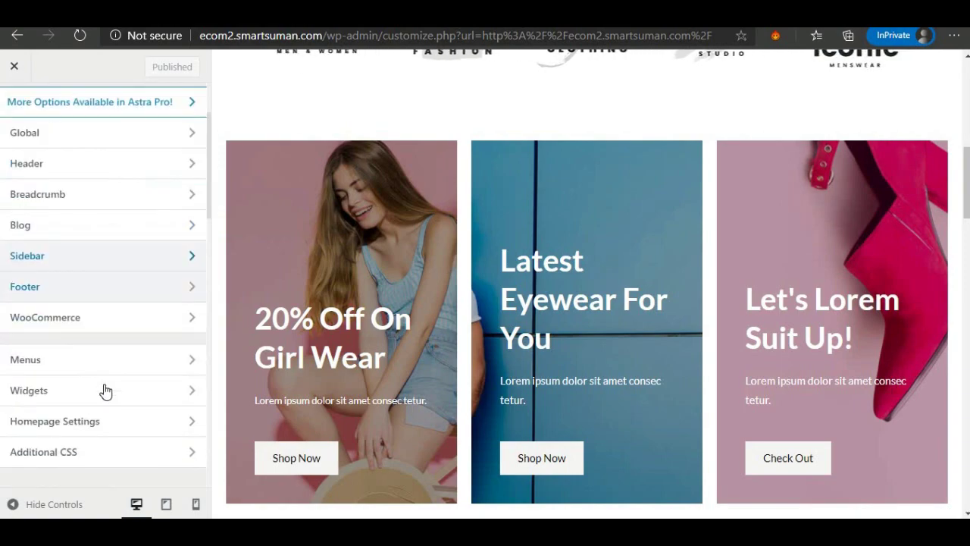
{"action": "scroll", "coordinate": [106, 391], "scroll_direction": "down", "scroll_amount": 1}
{"action": "scroll", "coordinate": [364, 322], "scroll_direction": "down", "scroll_amount": 6}
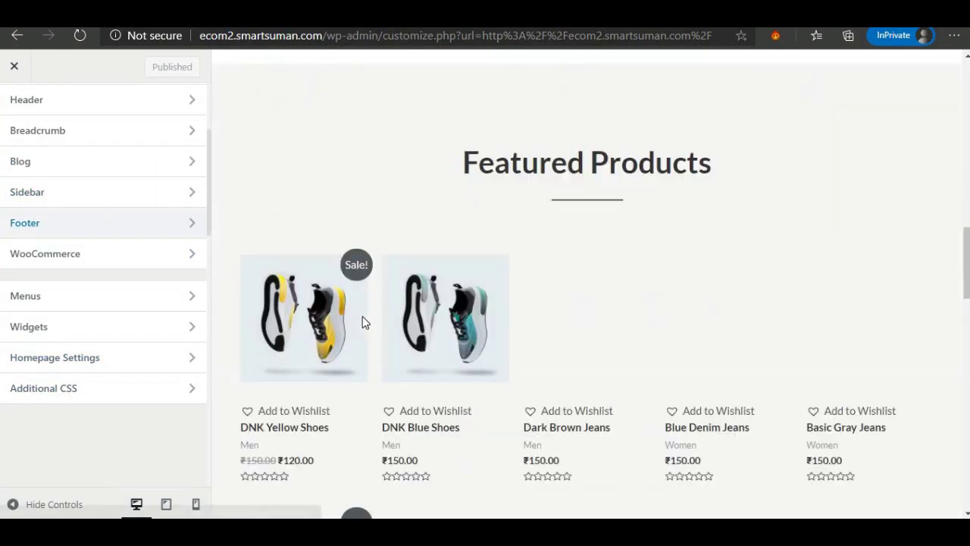
{"action": "scroll", "coordinate": [362, 323], "scroll_direction": "down", "scroll_amount": 13}
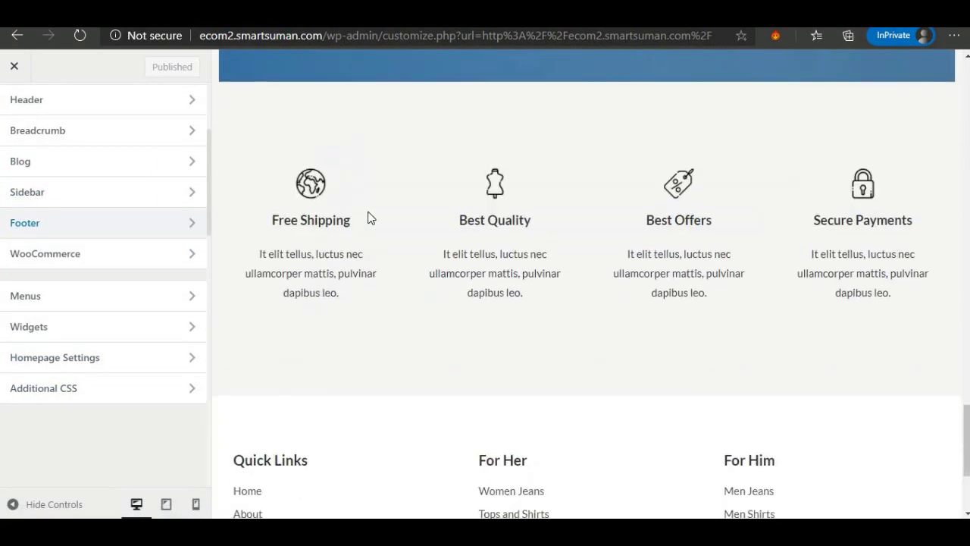
{"action": "scroll", "coordinate": [361, 206], "scroll_direction": "up", "scroll_amount": 9}
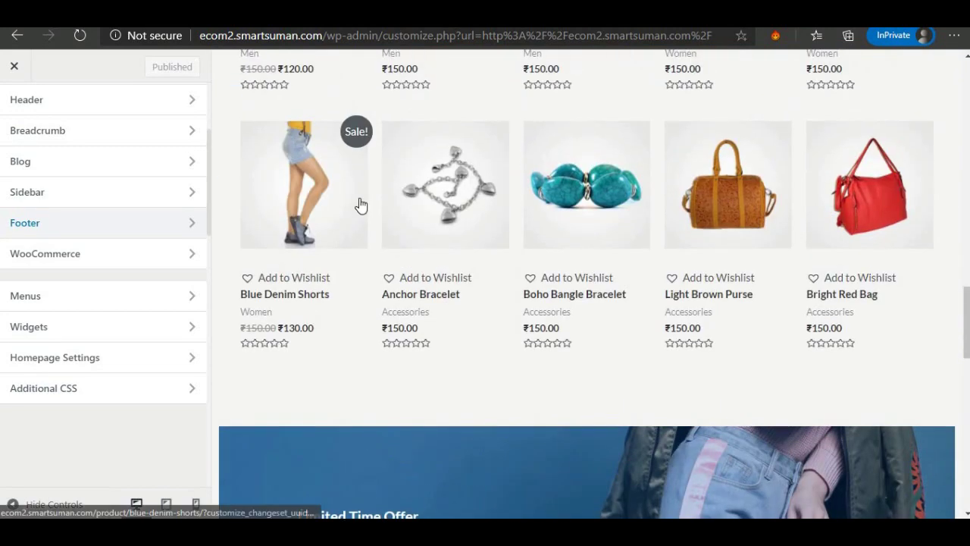
{"action": "scroll", "coordinate": [361, 205], "scroll_direction": "up", "scroll_amount": 1}
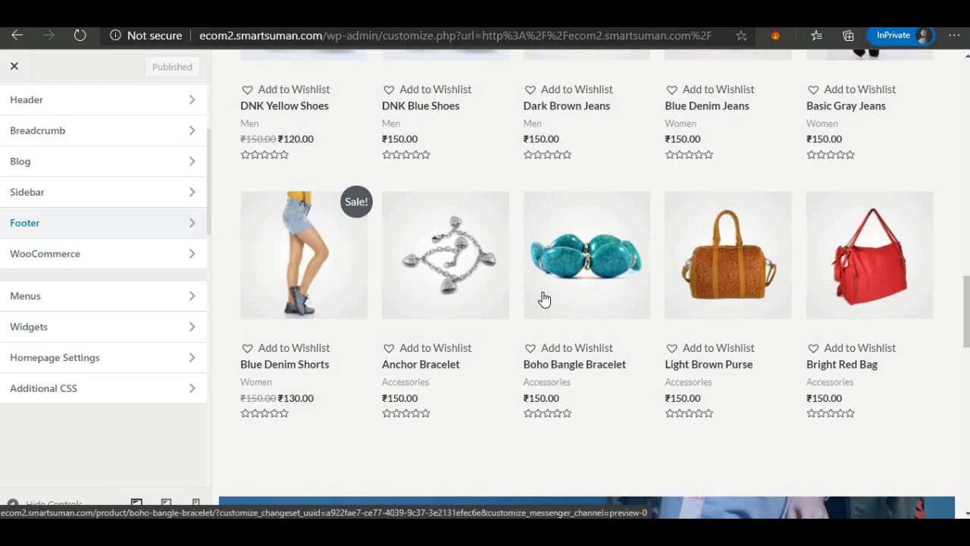
{"action": "scroll", "coordinate": [542, 297], "scroll_direction": "up", "scroll_amount": 8}
{"action": "scroll", "coordinate": [520, 281], "scroll_direction": "up", "scroll_amount": 10}
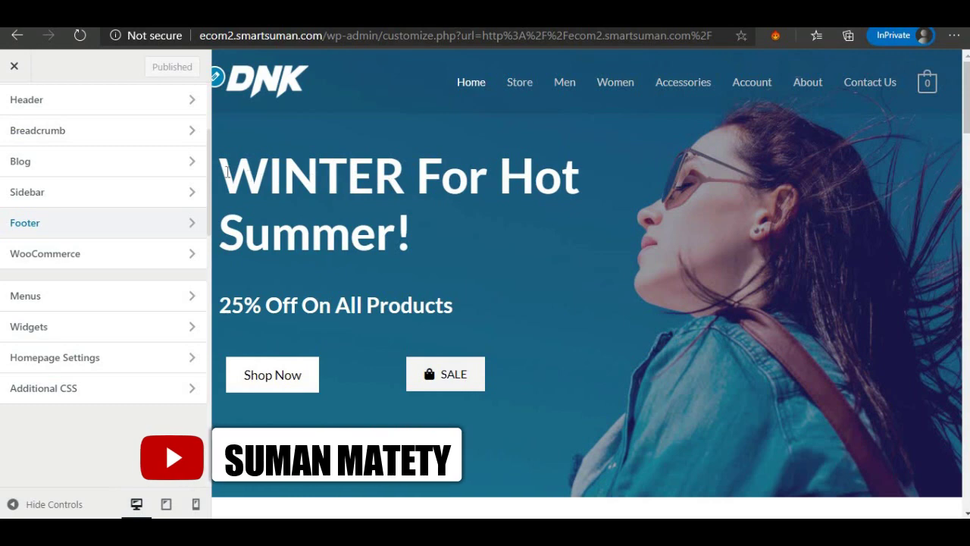
{"action": "left_click_drag", "start_coordinate": [227, 172], "coordinate": [456, 322]}
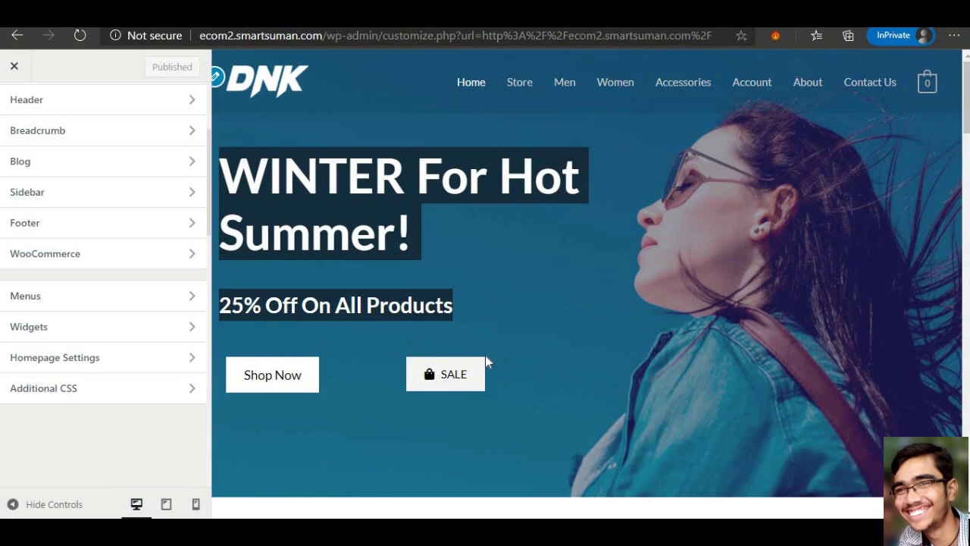
{"action": "scroll", "coordinate": [487, 362], "scroll_direction": "down", "scroll_amount": 2}
{"action": "scroll", "coordinate": [488, 363], "scroll_direction": "down", "scroll_amount": 4}
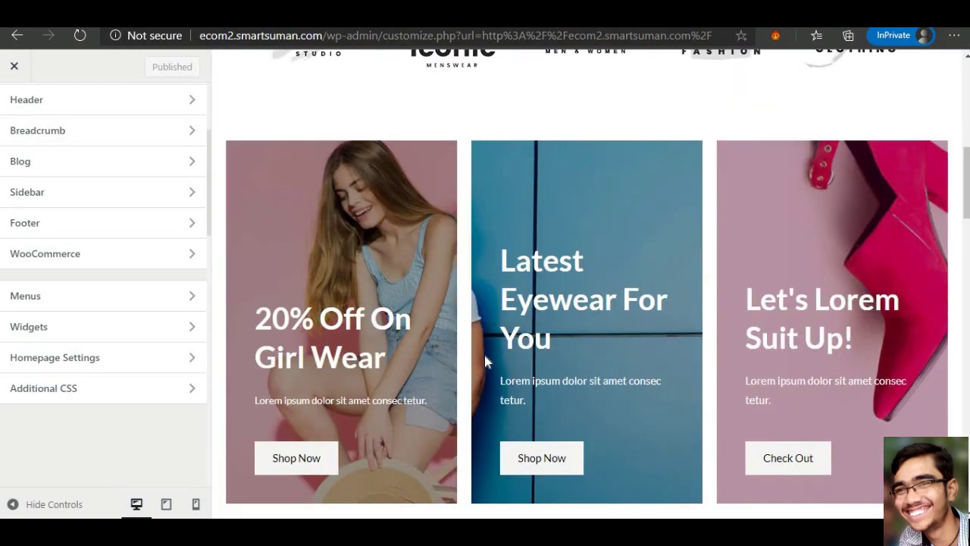